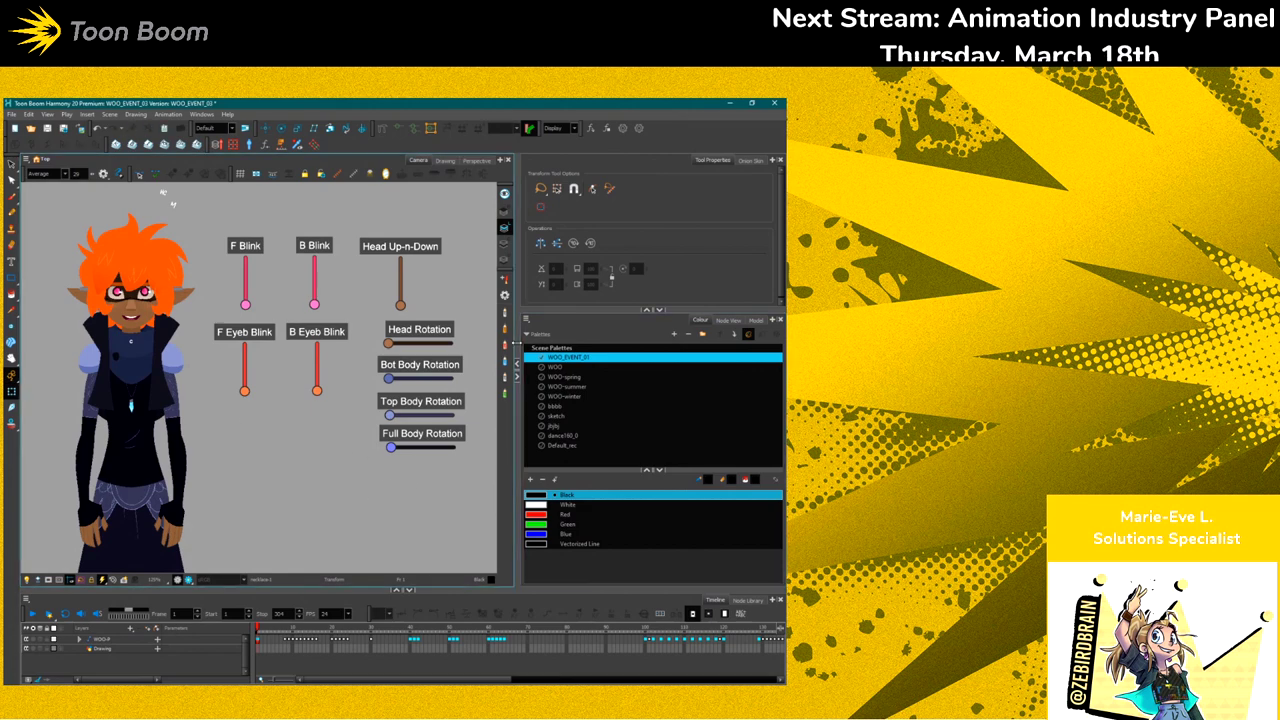
Widen the Camera view and frame the character rig together with its master controller sliders
drag(519, 400, 627, 400)
scroll(120, 400, up, 2)
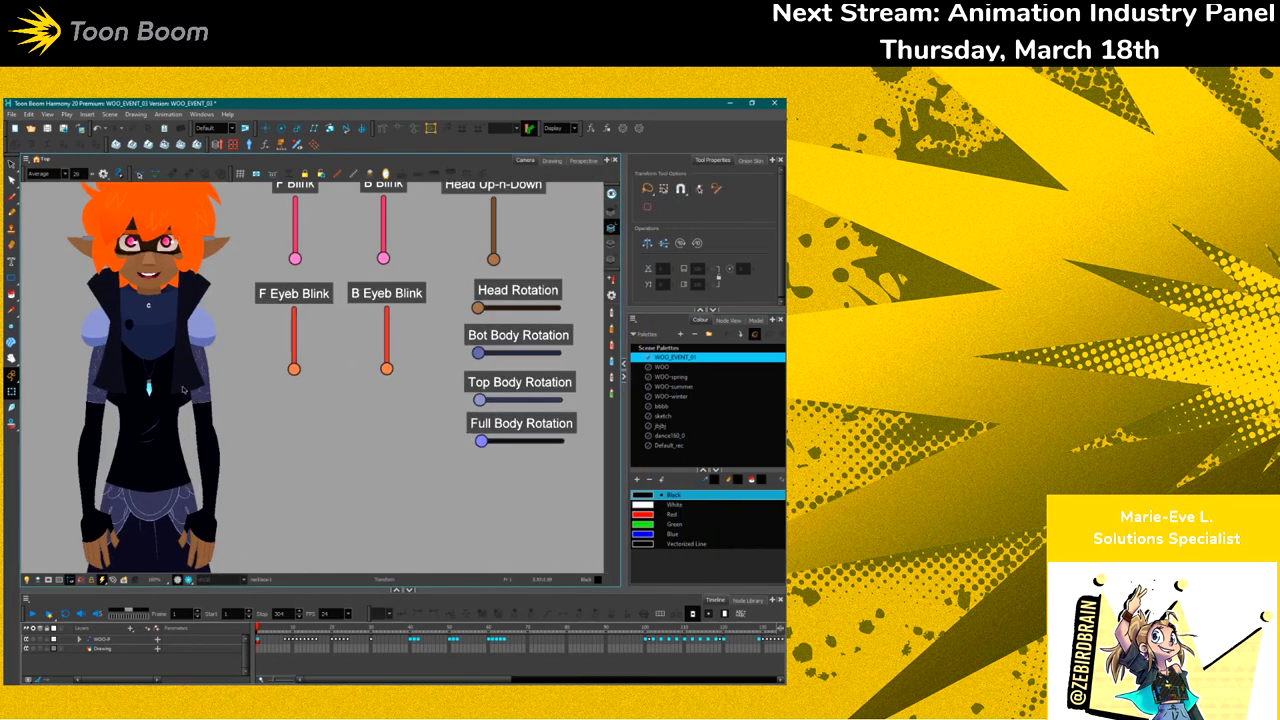
scroll(113, 404, down, 2)
scroll(125, 457, up, 1)
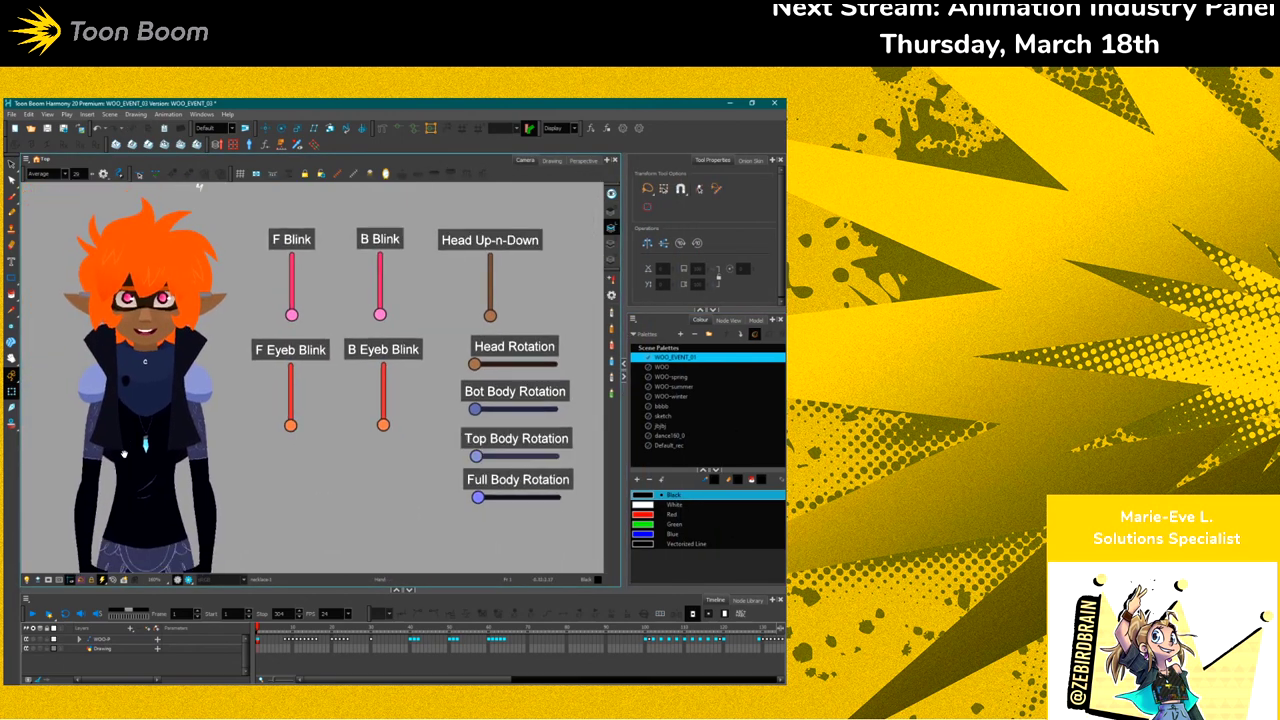
scroll(72, 430, down, 1)
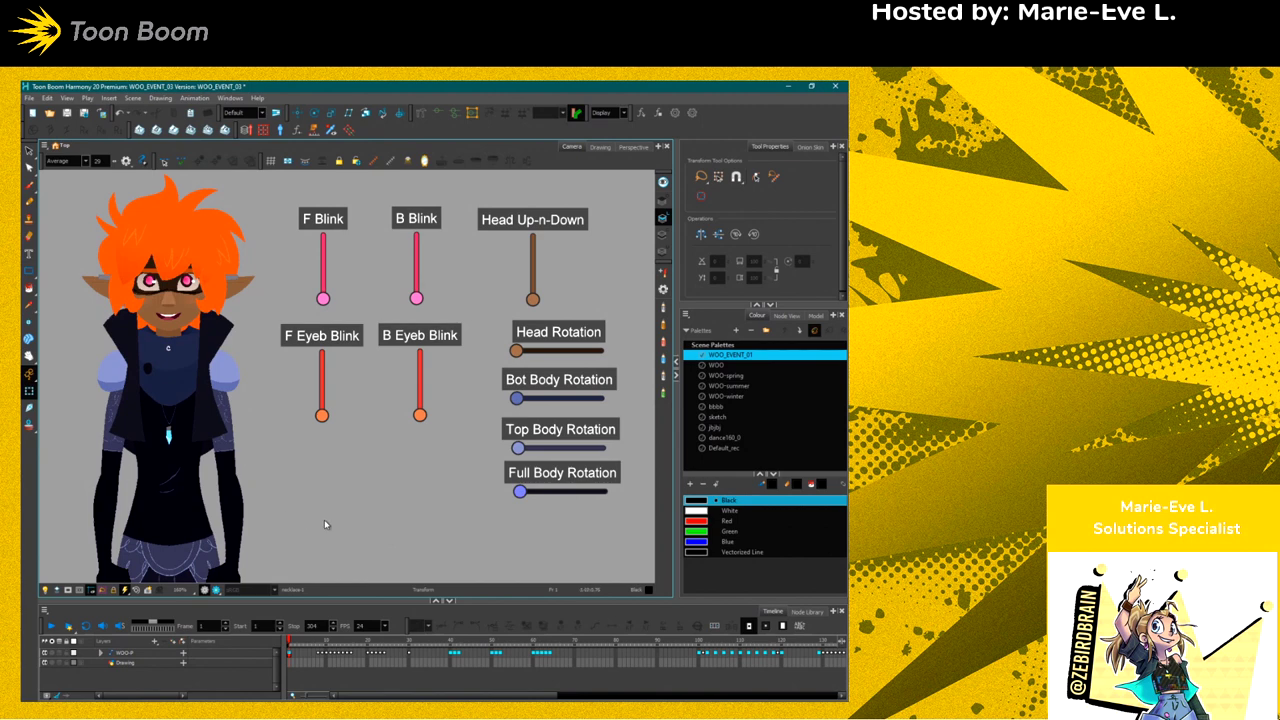
drag(314, 510, 319, 509)
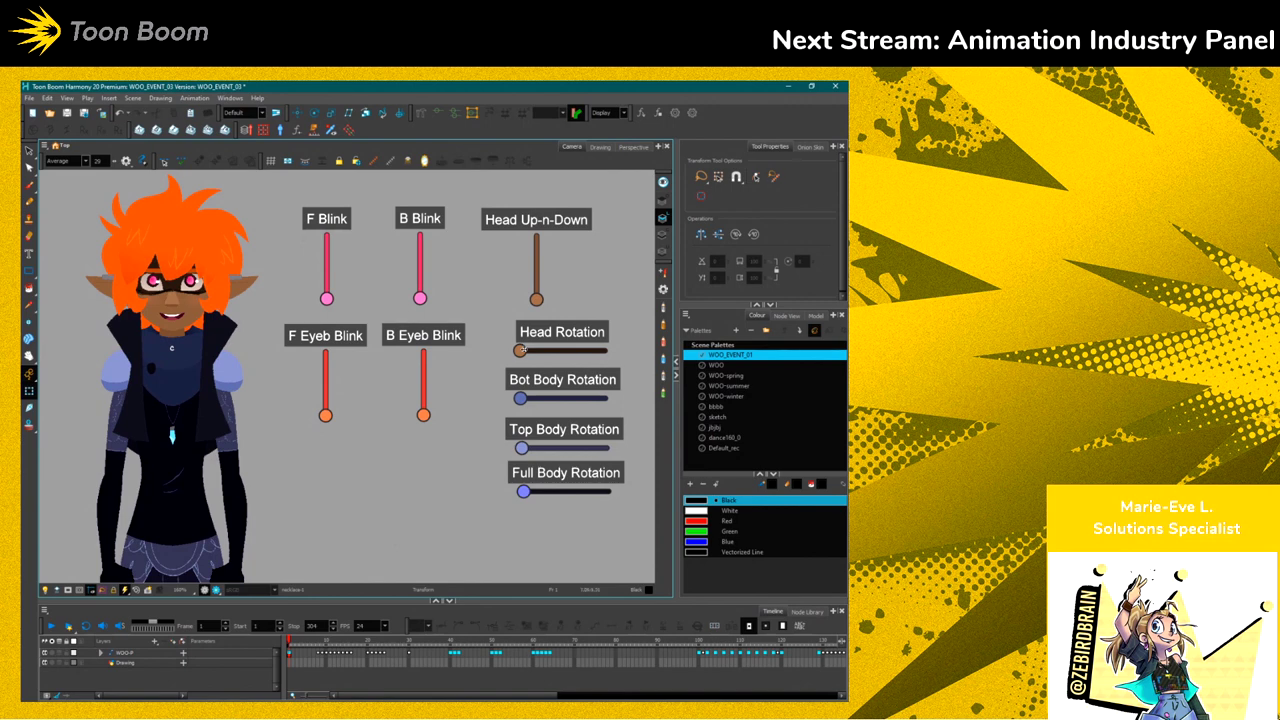
Scrub the Head Rotation controller to preview the character's head turn, and return it to the starting pose
drag(519, 350, 582, 351)
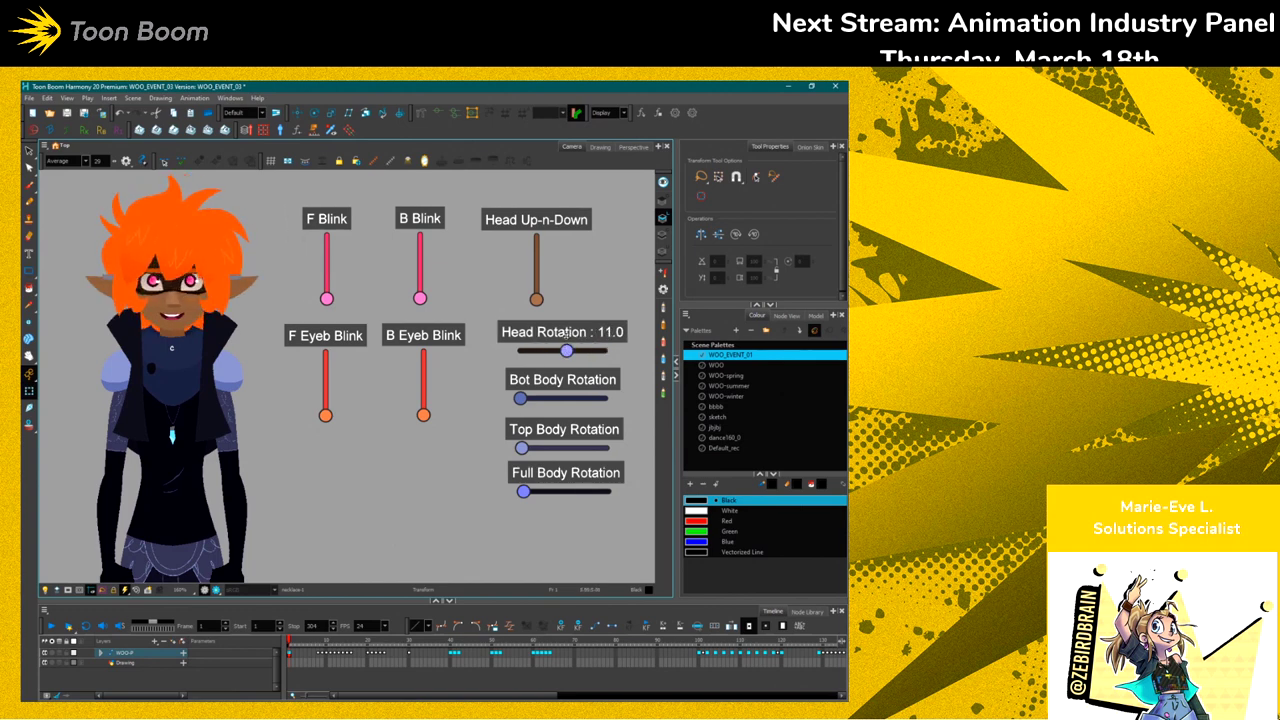
click(291, 643)
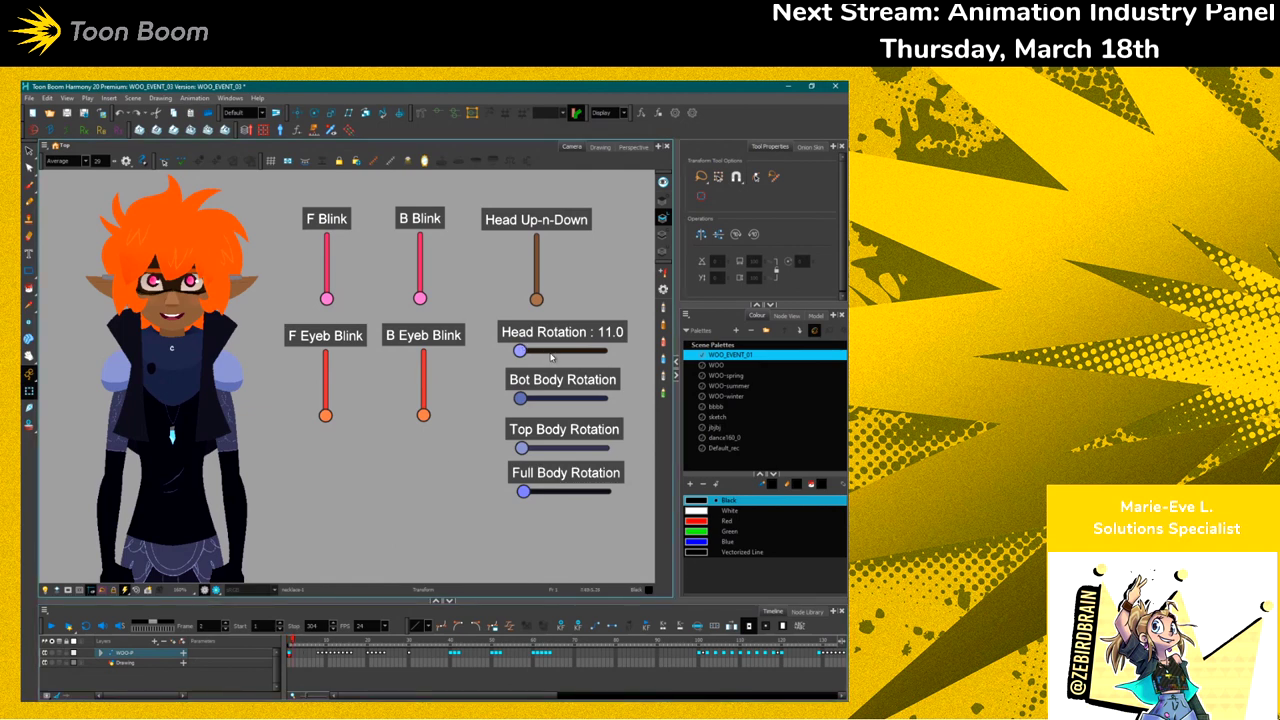
drag(520, 351, 560, 351)
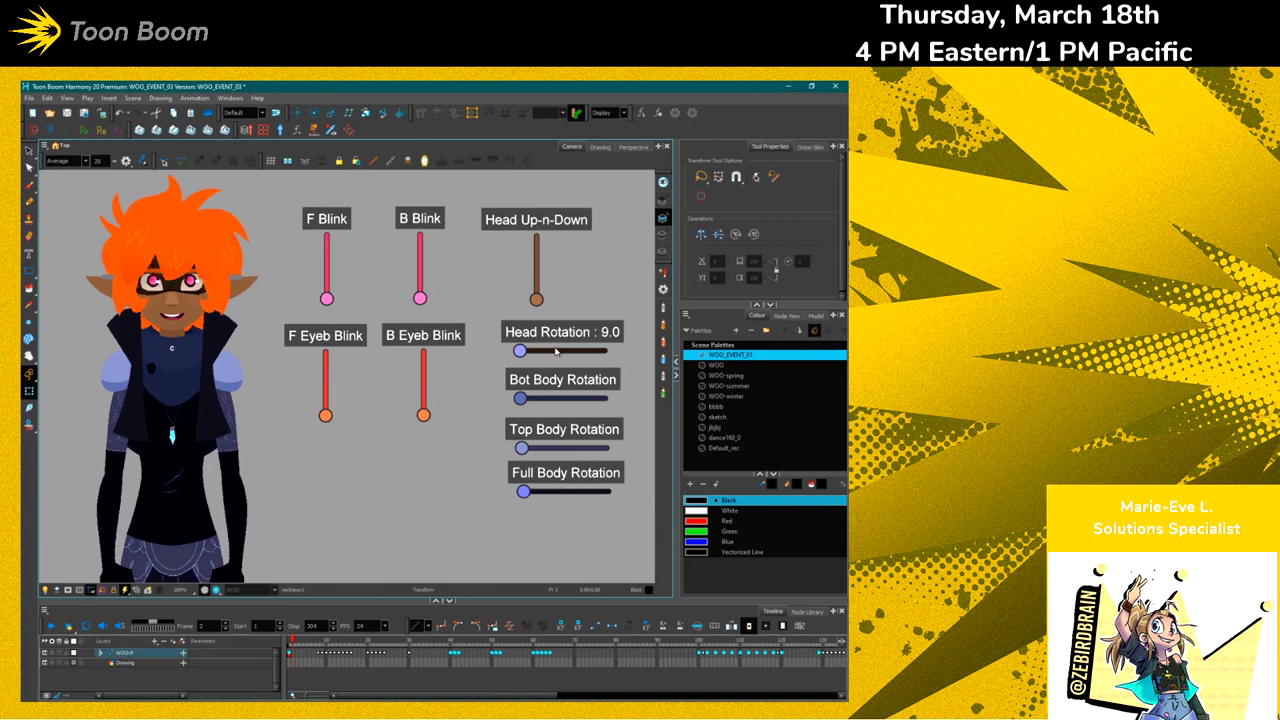
drag(558, 349, 519, 351)
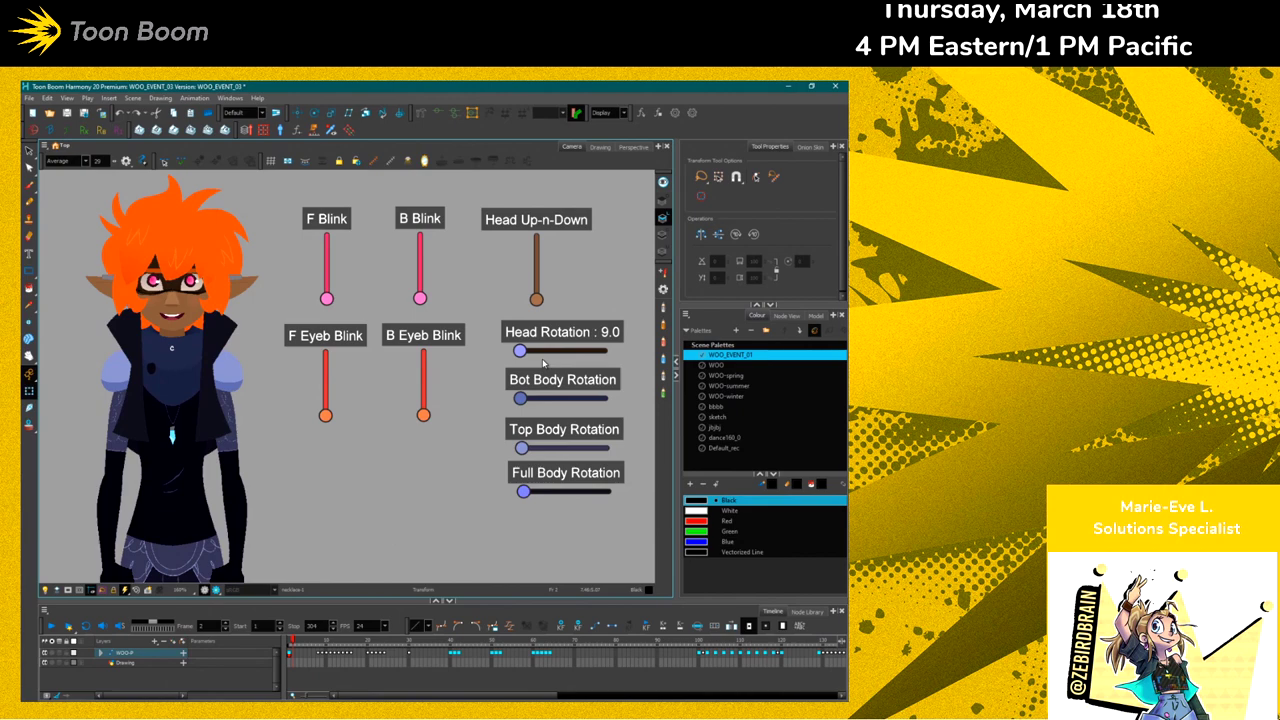
Scrub the Full Body Rotation controller to 11.0 to preview the whole character's turn, and return it to the starting pose
scroll(543, 363, down, 5)
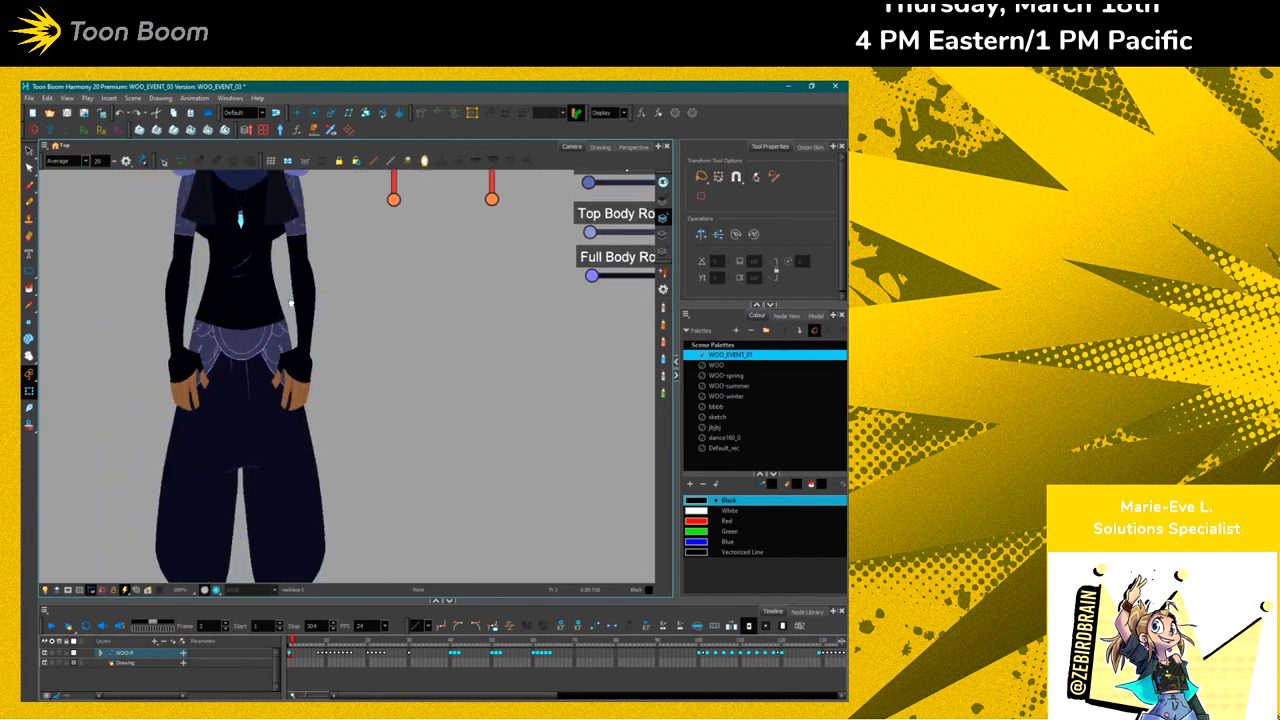
scroll(543, 363, up, 4)
scroll(171, 428, right, 1)
scroll(171, 424, down, 4)
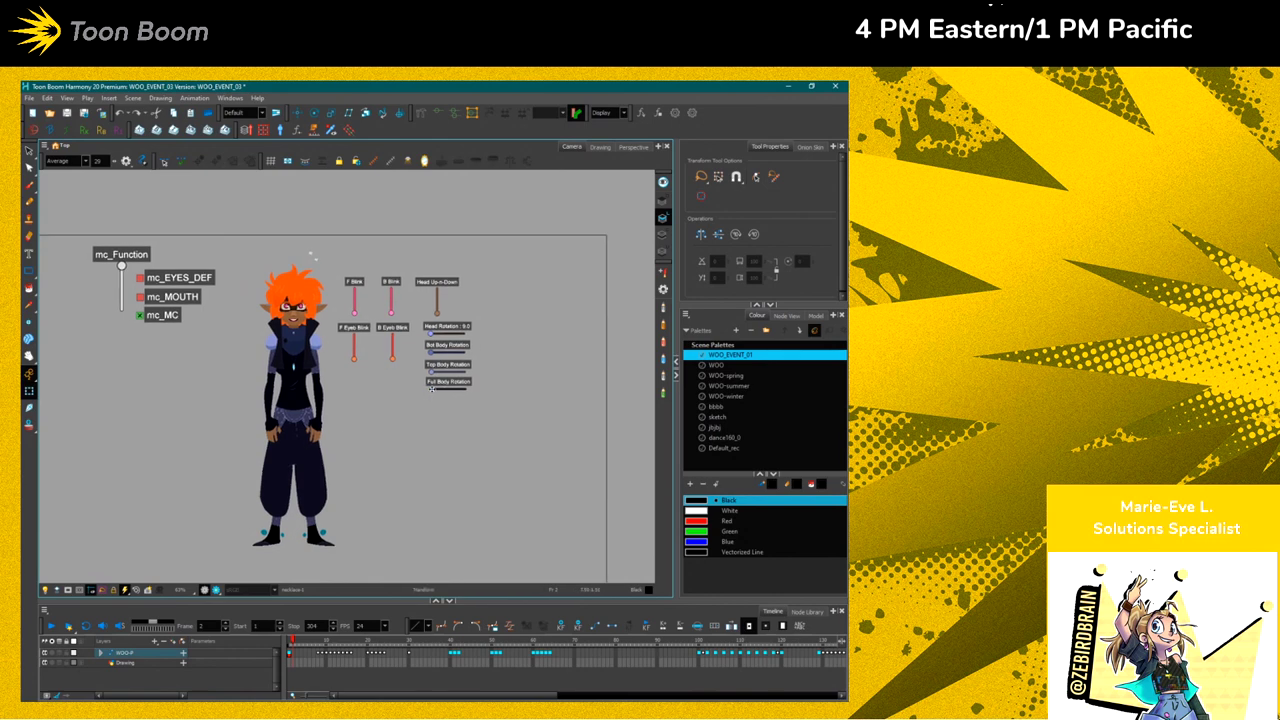
mouse_move(431, 389)
mouse_down()
mouse_move(485, 393)
mouse_move(428, 392)
mouse_up()
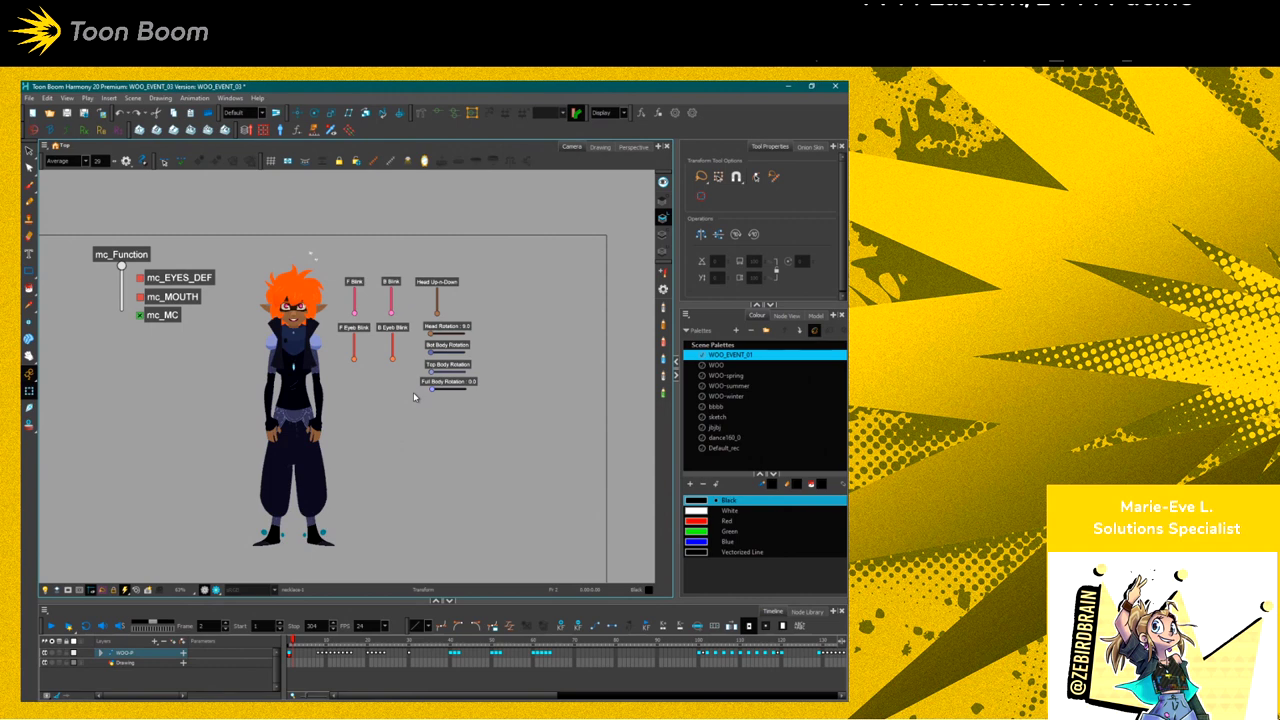
key(2)
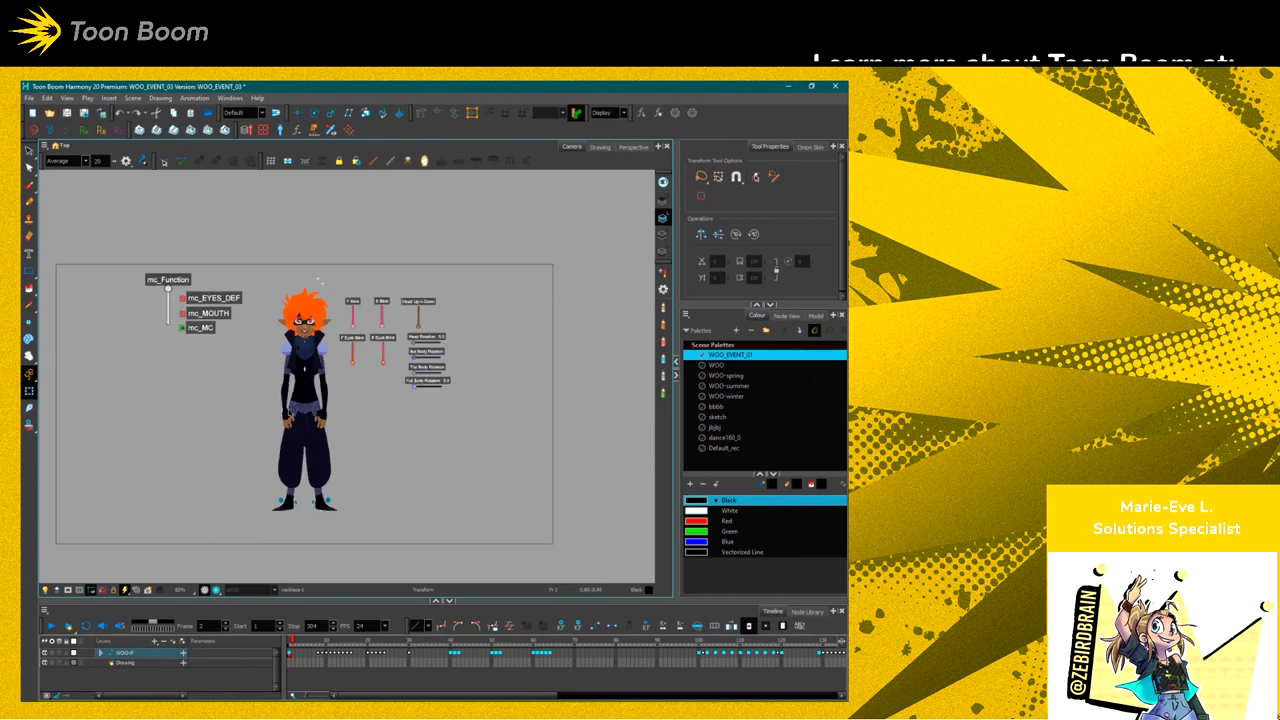
key(1)
key(1)
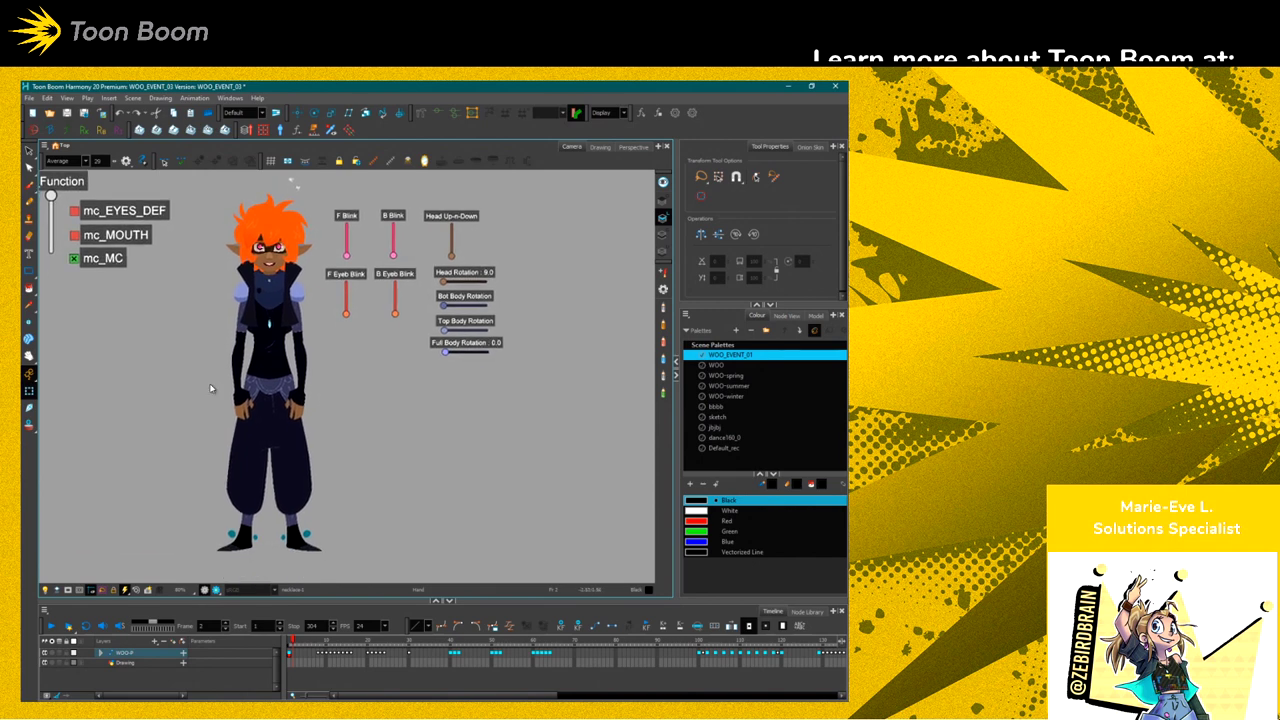
key(1)
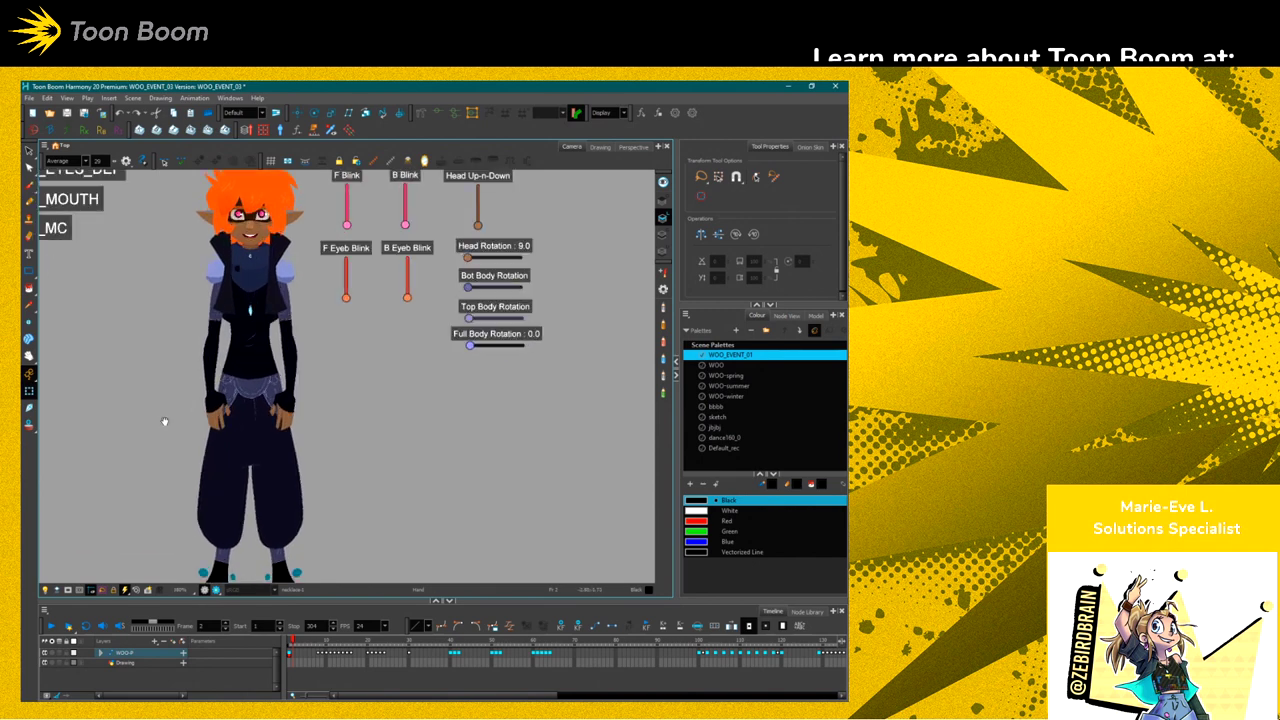
key(2)
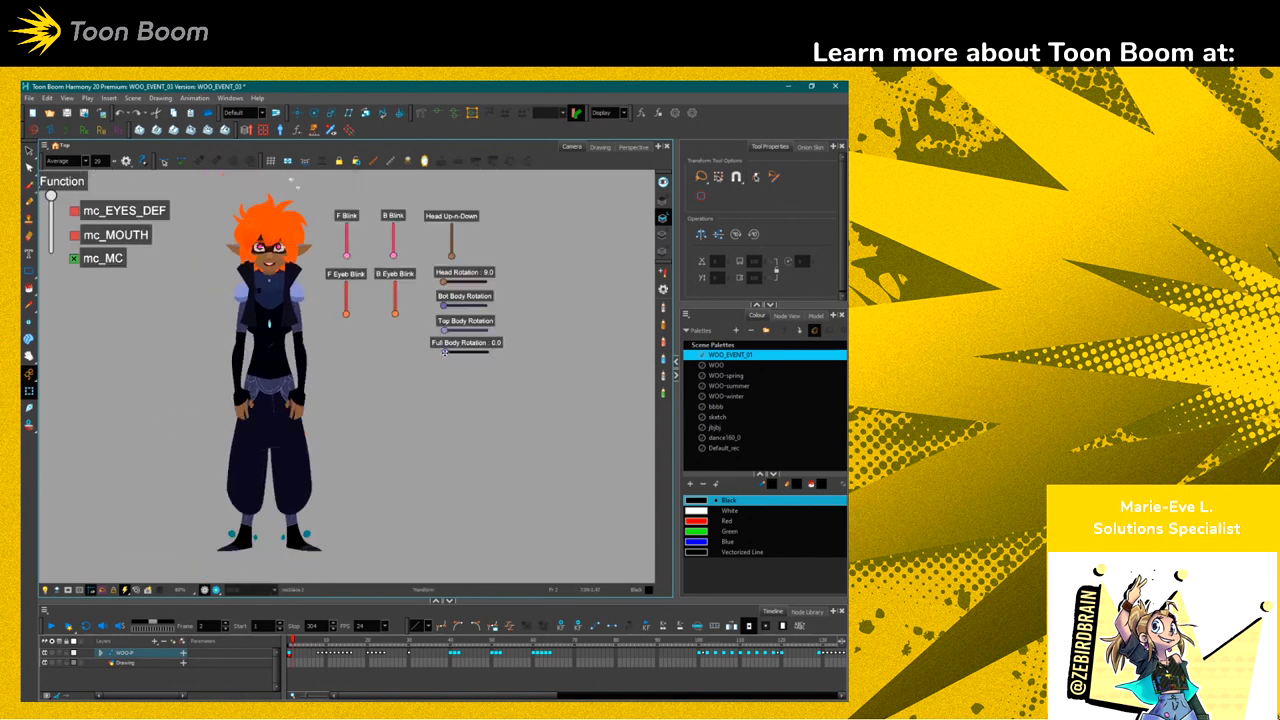
mouse_move(445, 352)
mouse_down()
mouse_move(516, 355)
mouse_move(448, 355)
mouse_move(468, 357)
mouse_up()
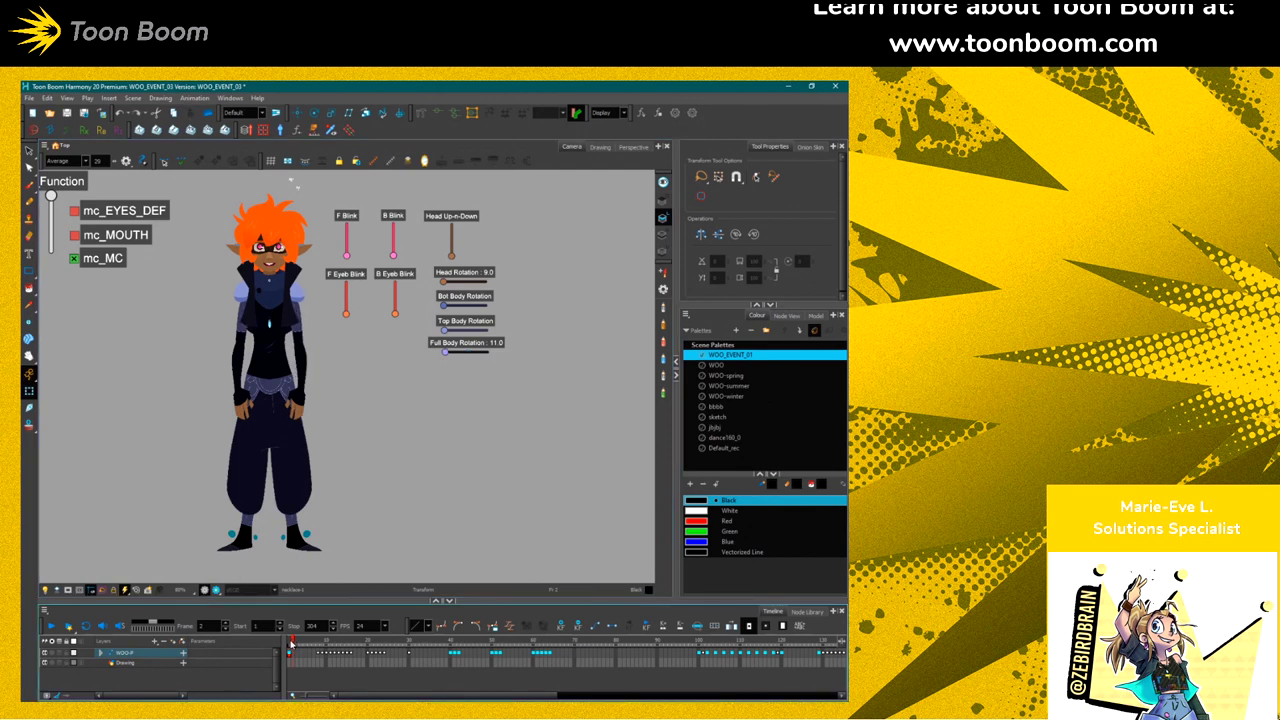
Select the character's torso drawing, show its deformation controls to inspect the curve around the torso, and hide them again
key(2)
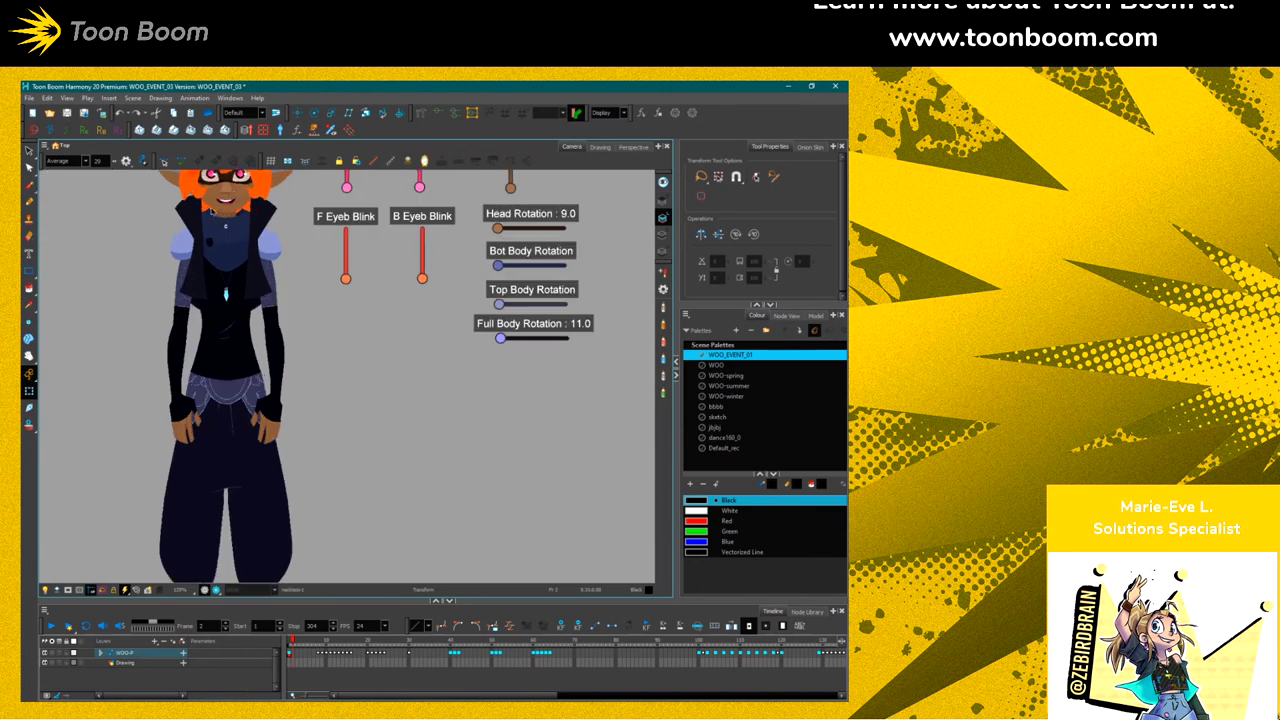
scroll(212, 207, up, 5)
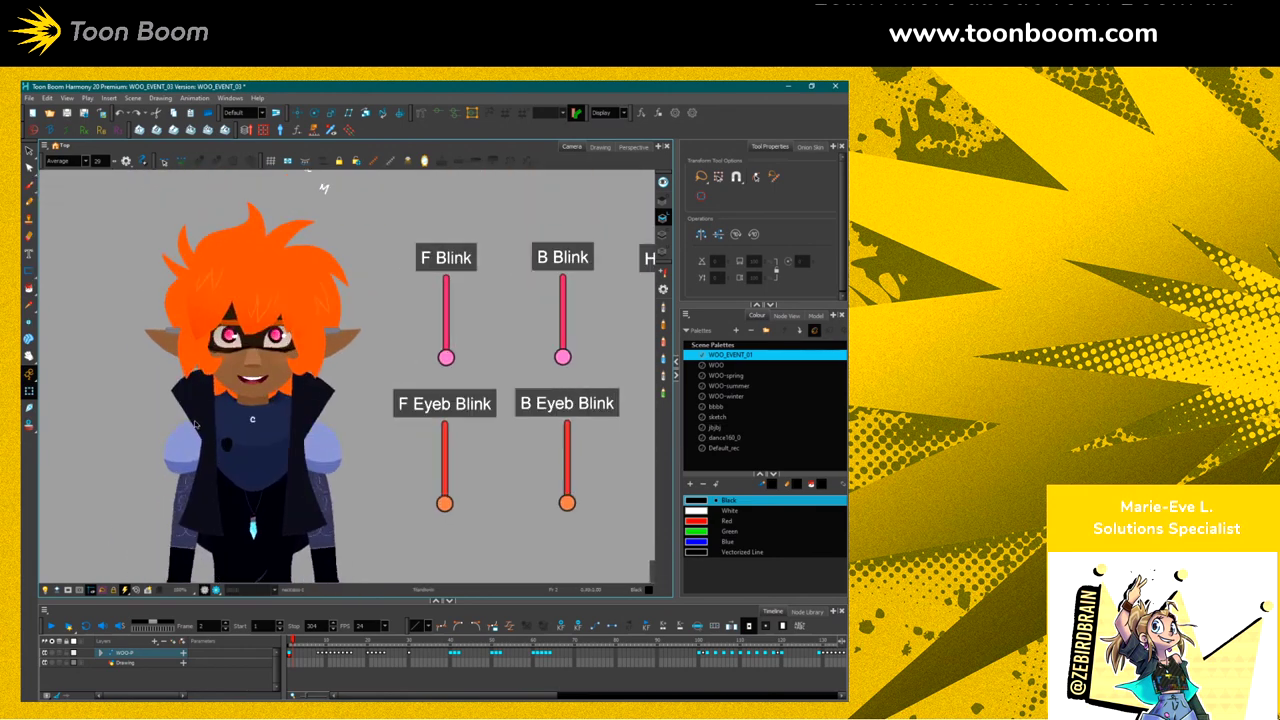
scroll(148, 436, up, 2)
scroll(150, 440, down, 2)
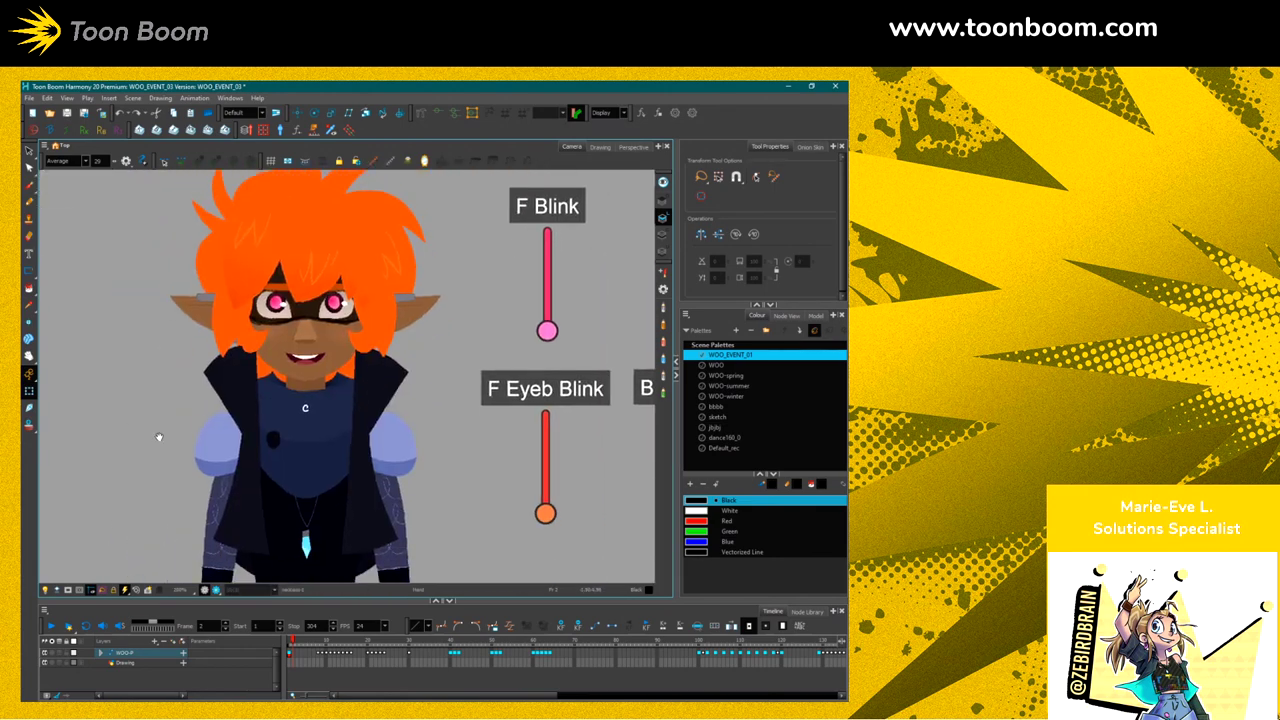
drag(155, 448, 152, 491)
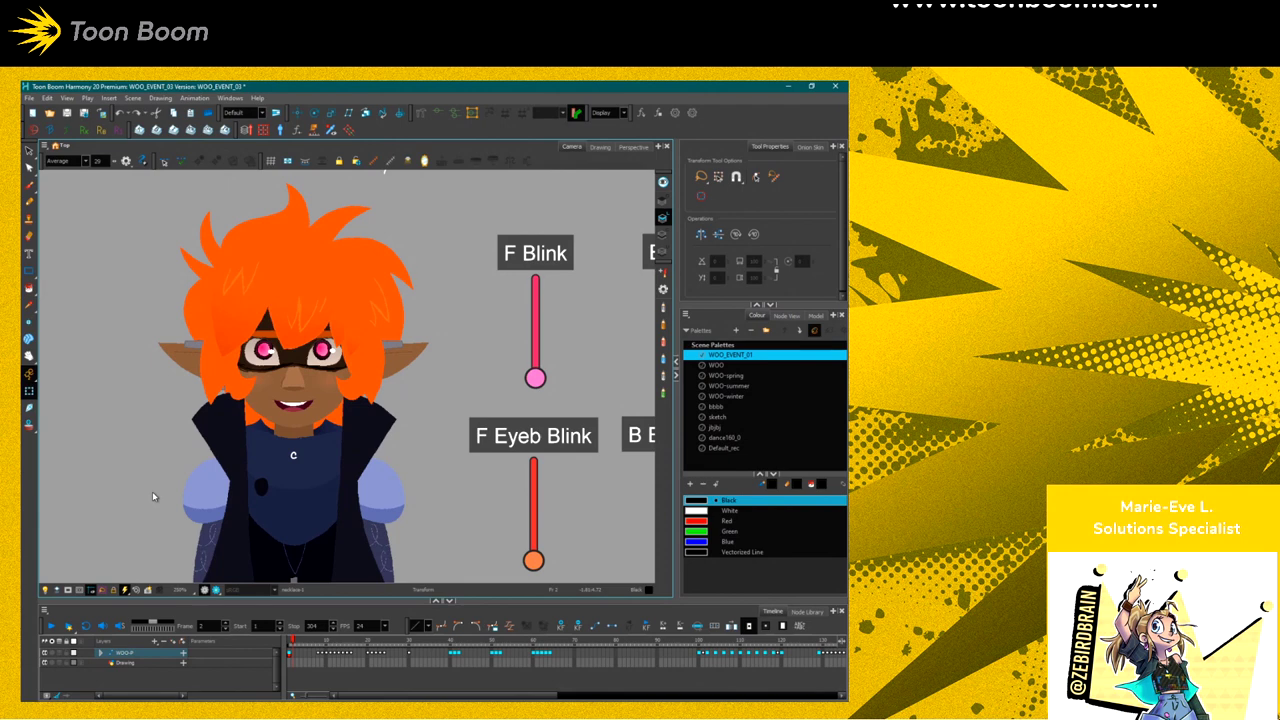
scroll(279, 428, down, 5)
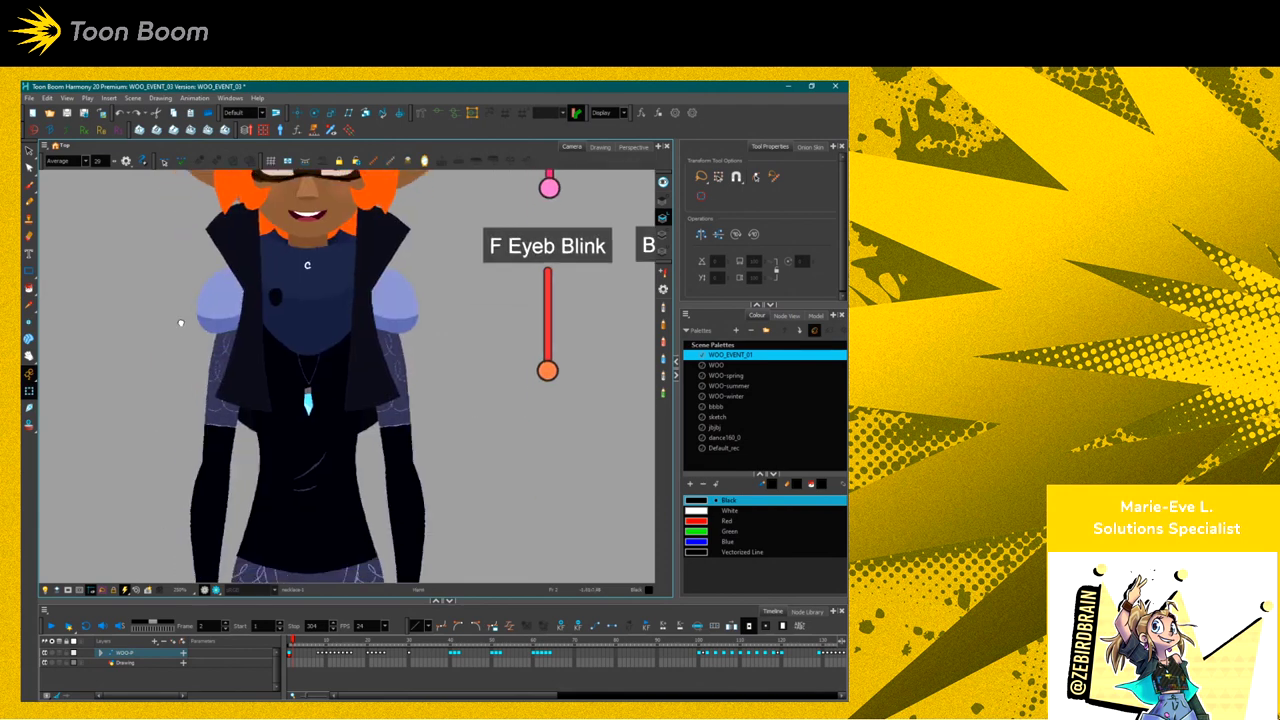
click(279, 428)
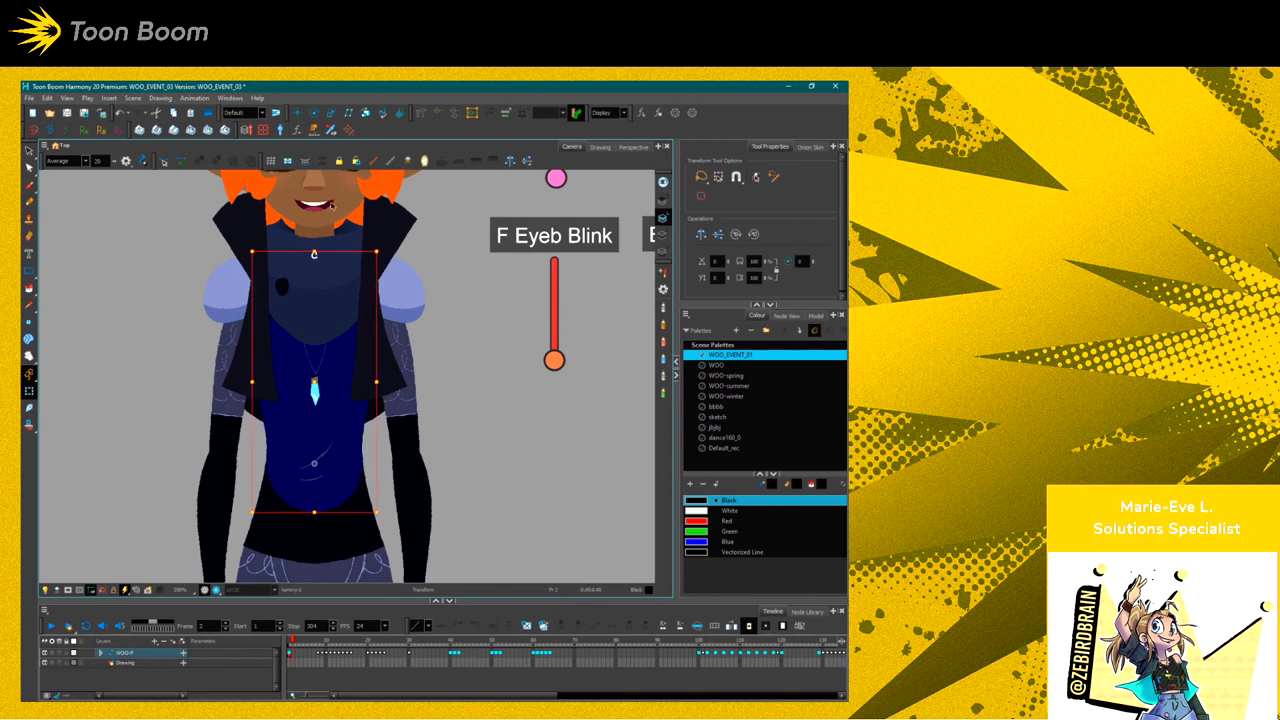
click(164, 364)
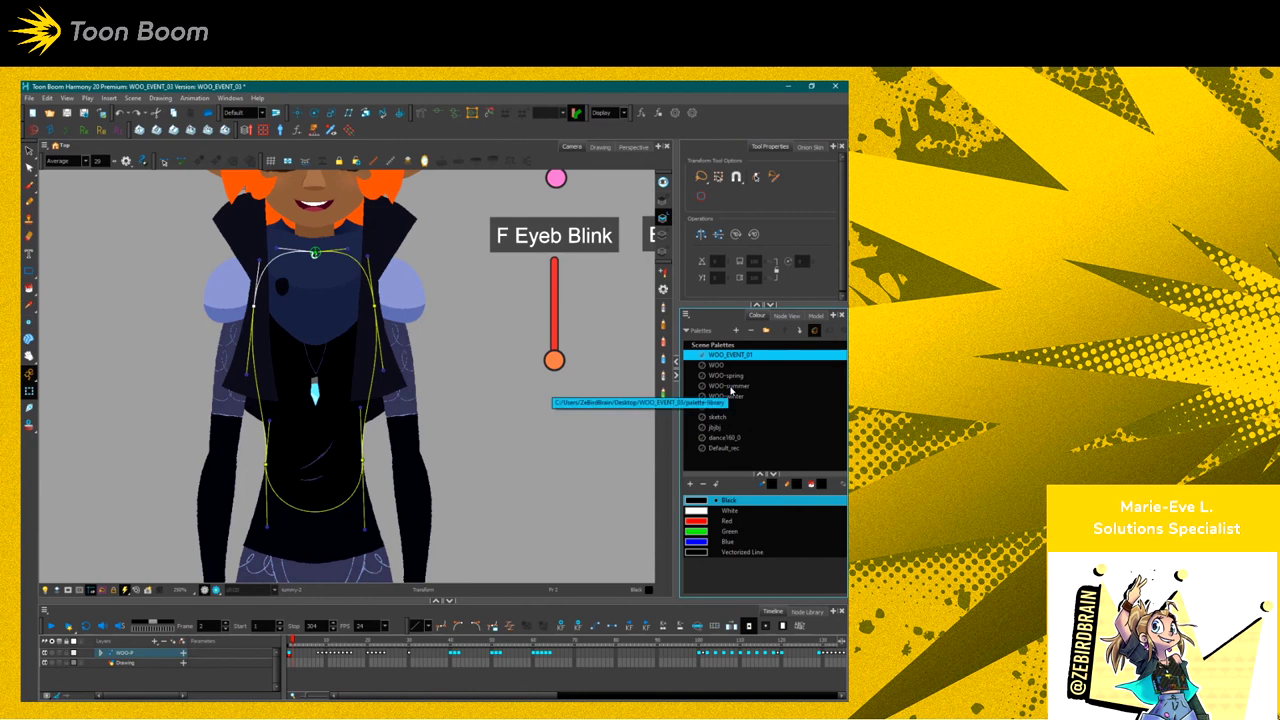
click(378, 181)
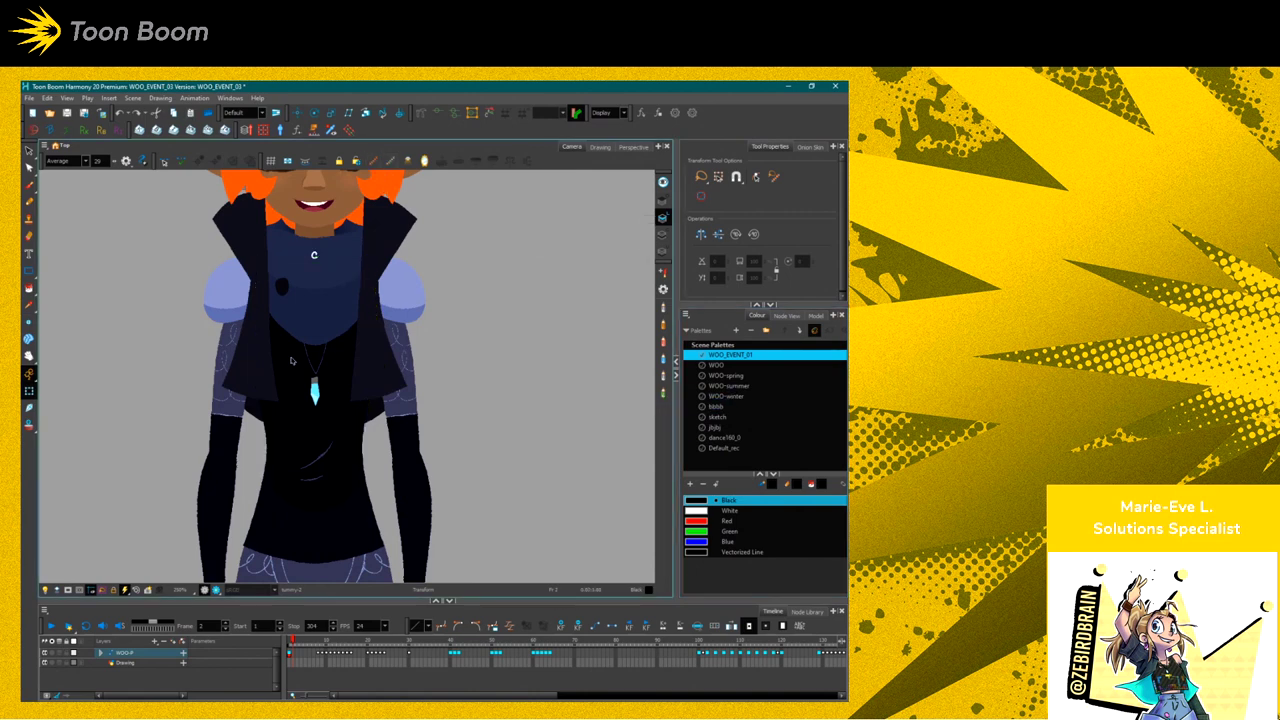
Show the deformation controls of the mask piece around the character's eye for inspection, and hide all controls
drag(322, 301, 301, 391)
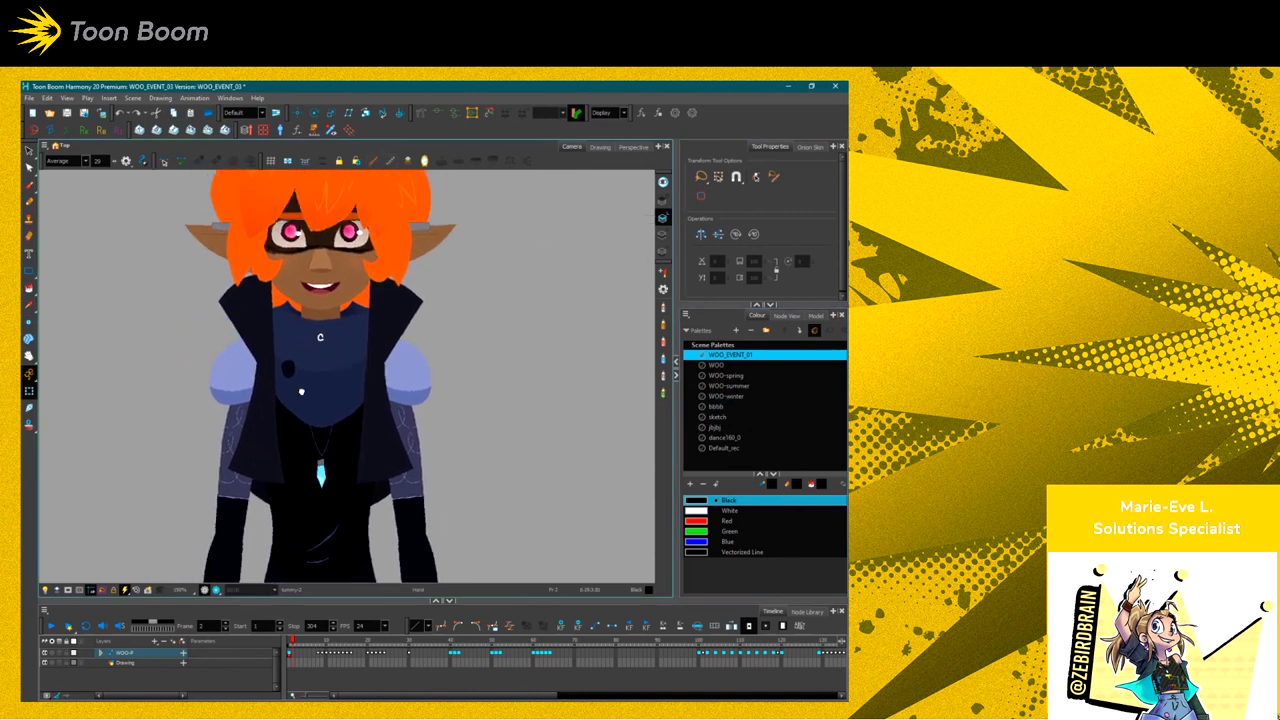
scroll(301, 391, up, 3)
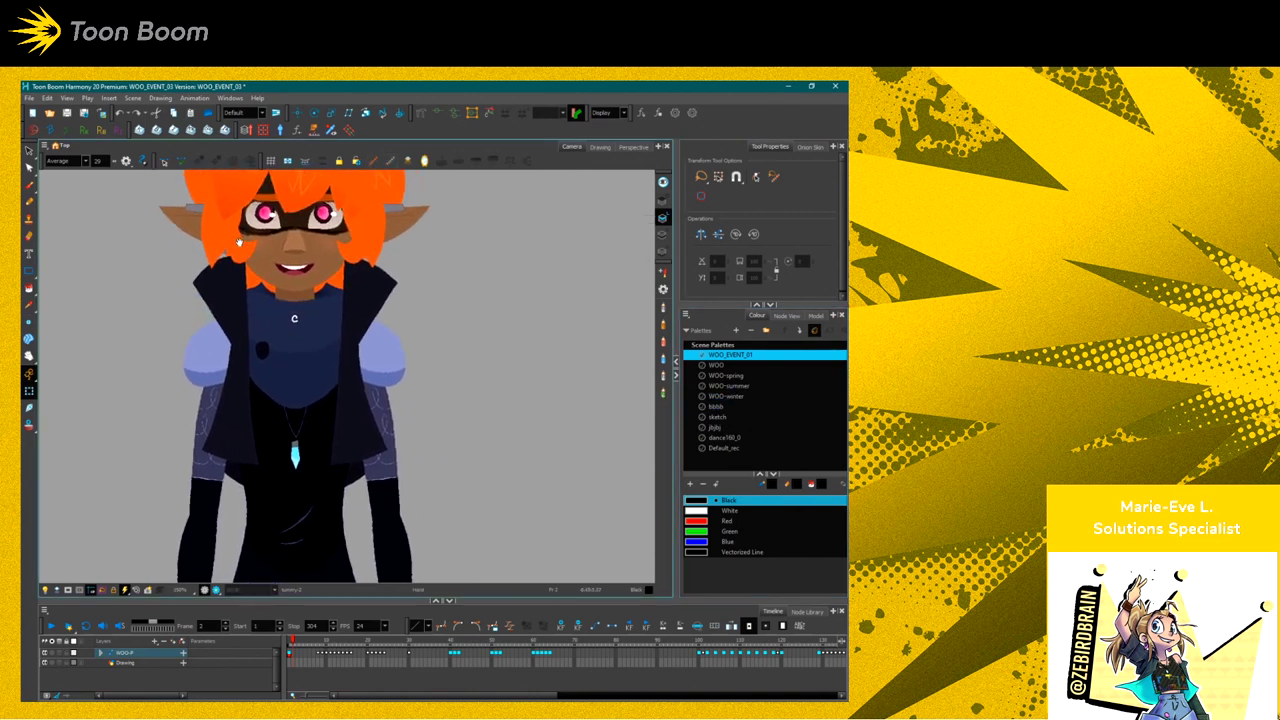
drag(218, 314, 240, 415)
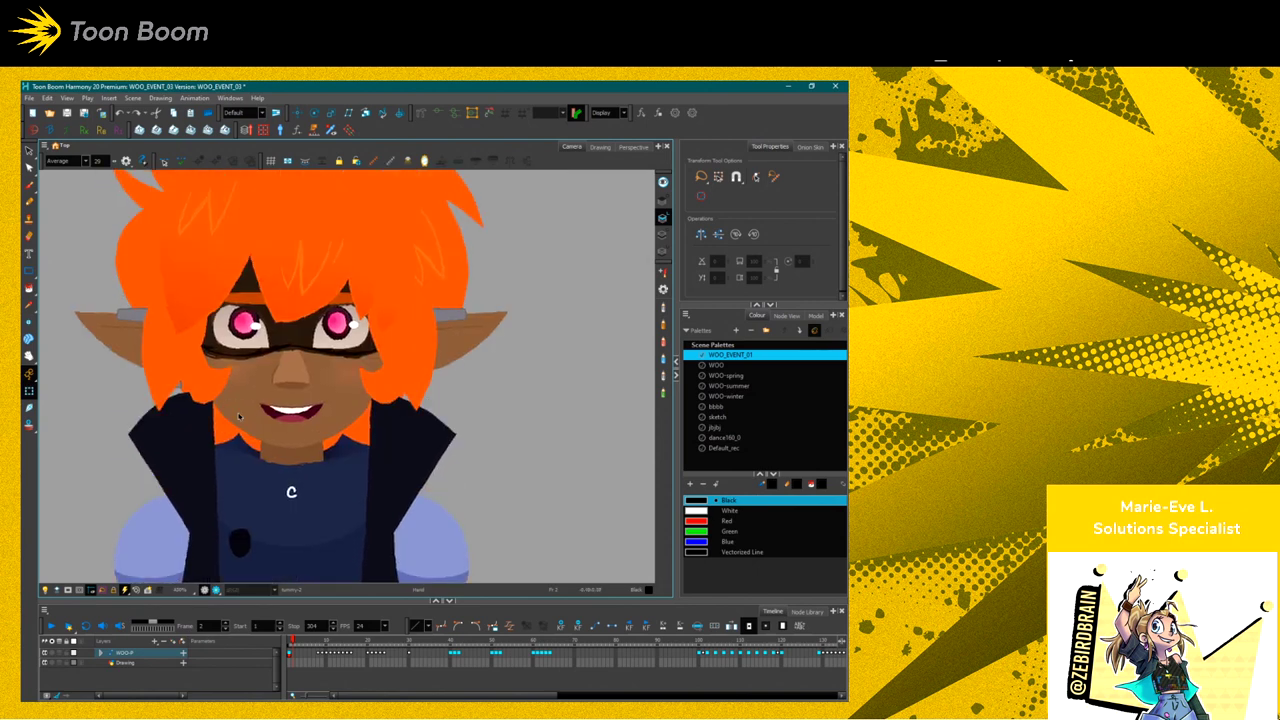
click(281, 409)
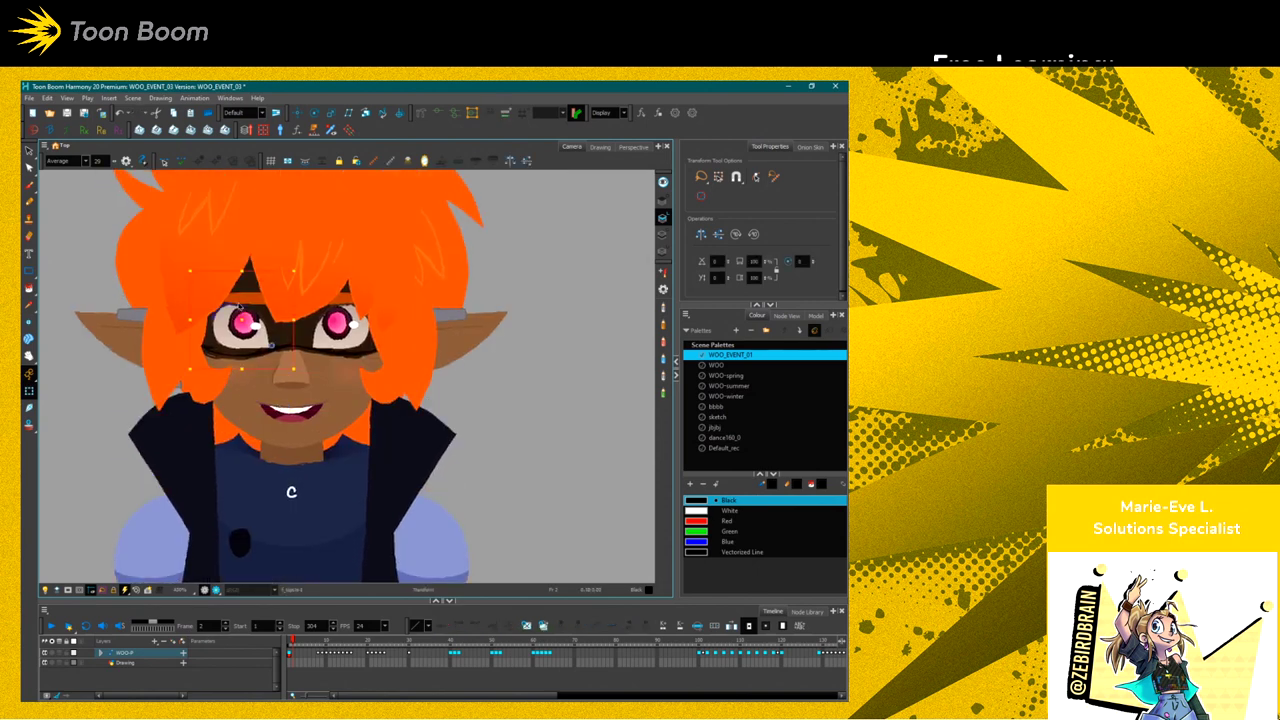
click(217, 290)
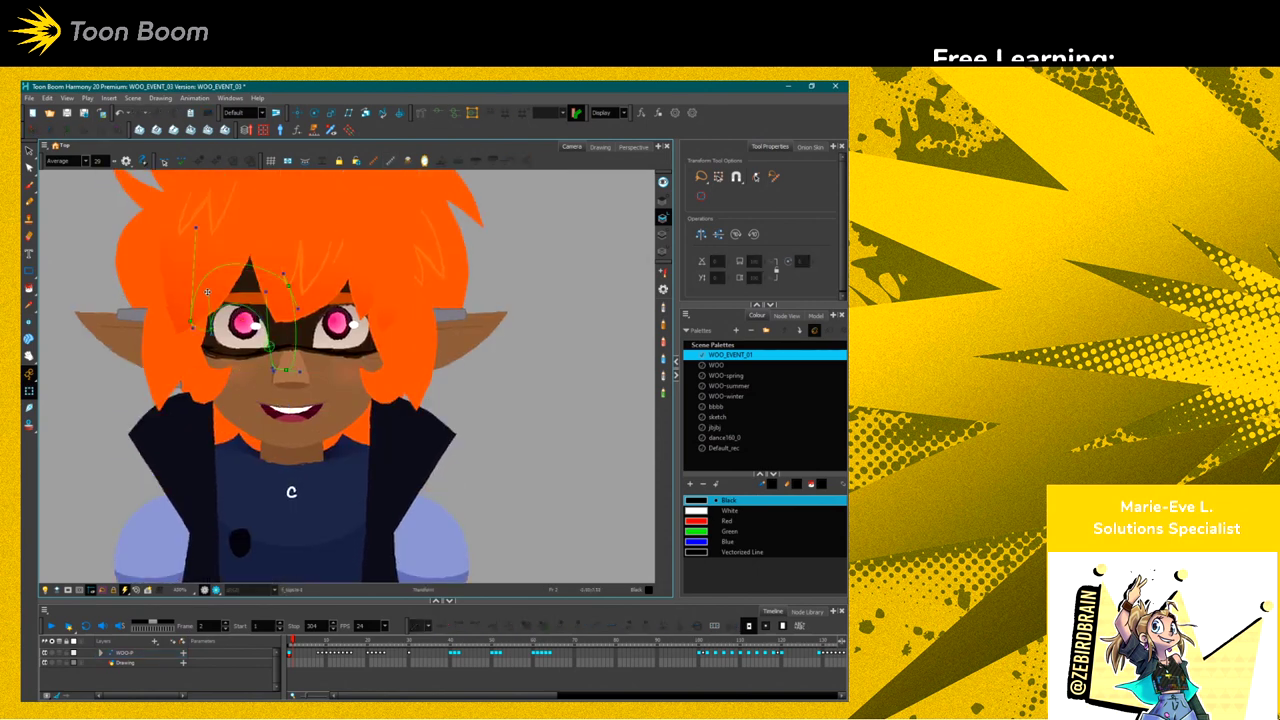
click(217, 314)
drag(265, 292, 233, 252)
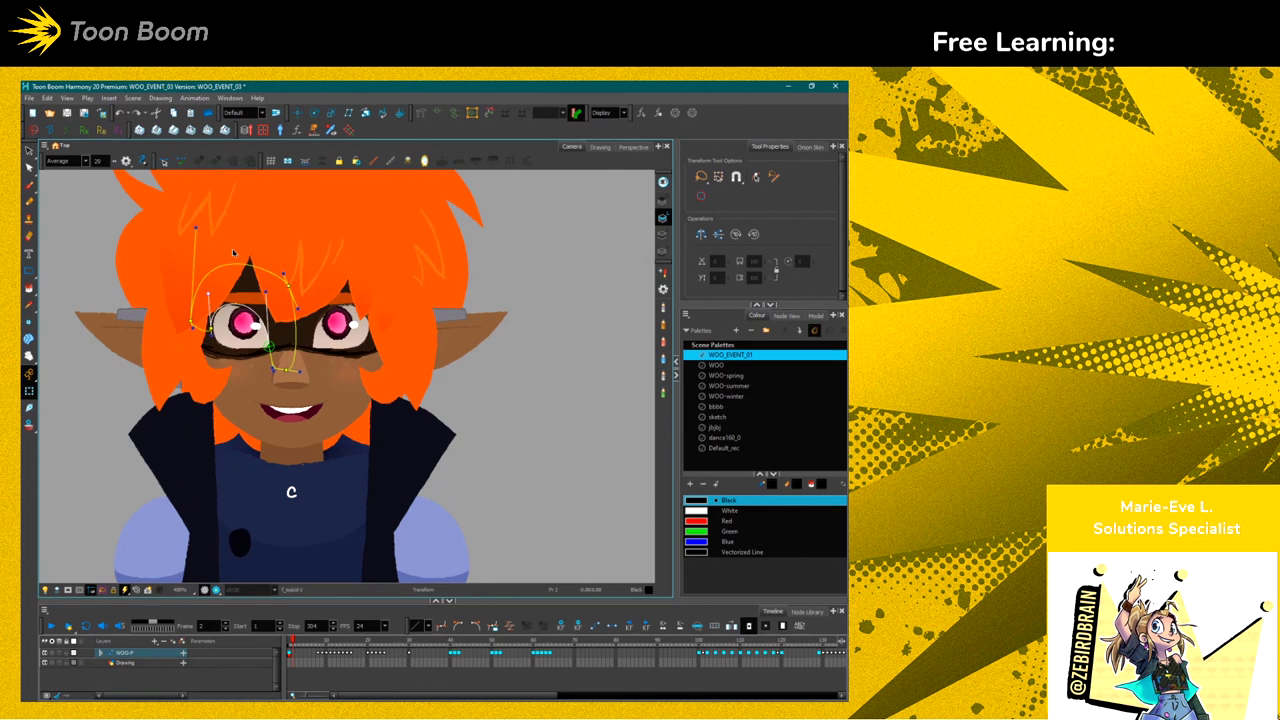
click(388, 160)
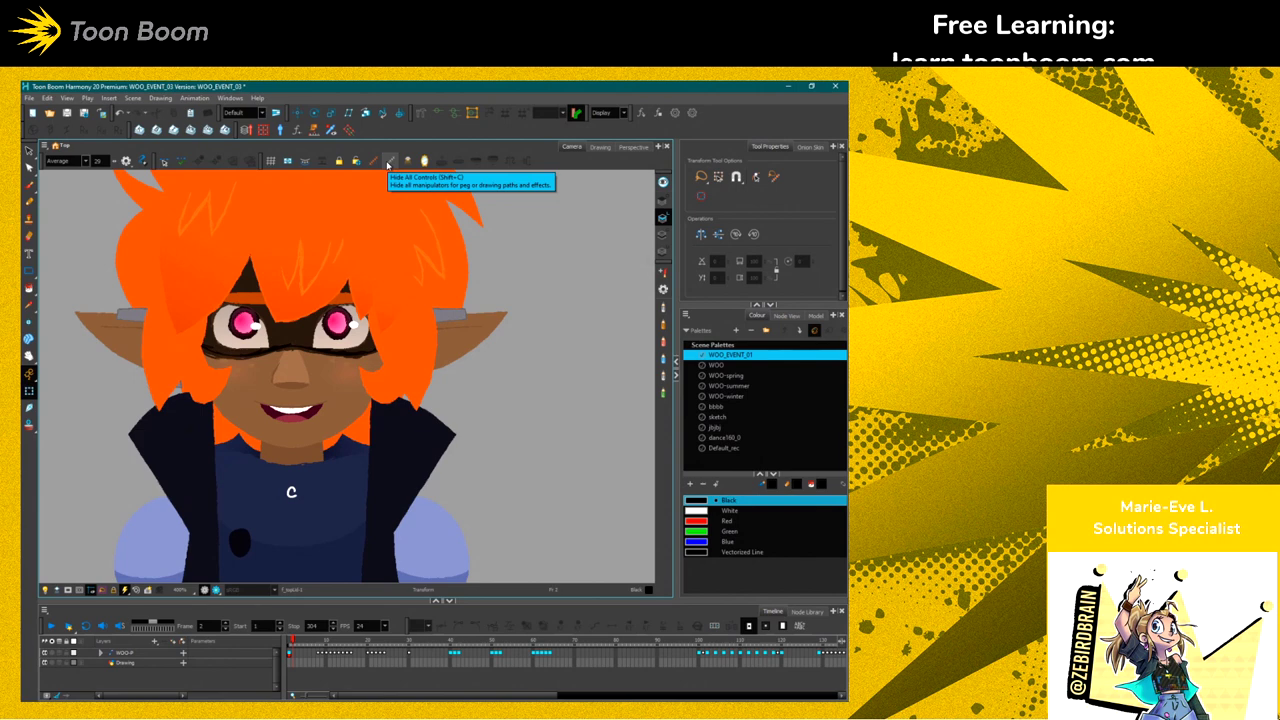
Show the deformation controls of the mask piece around the eye on the viewer's left for inspection
key(2)
key(2)
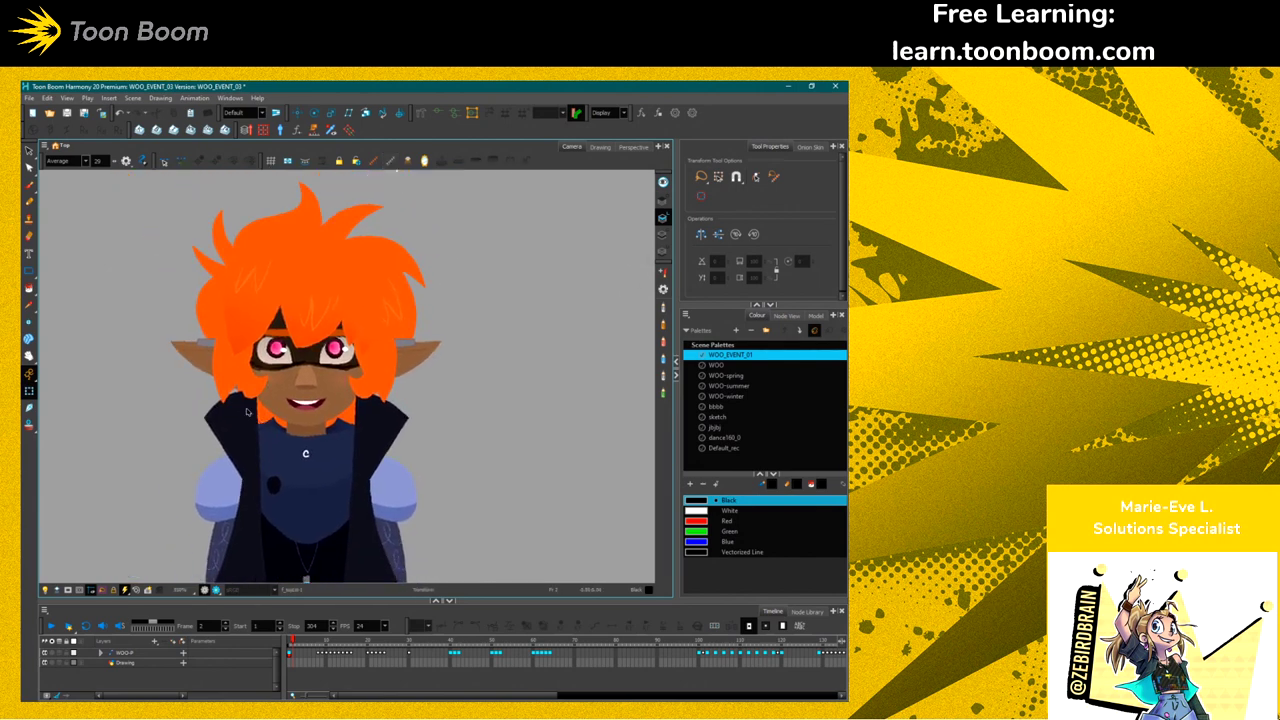
key(1)
key(1)
key(1)
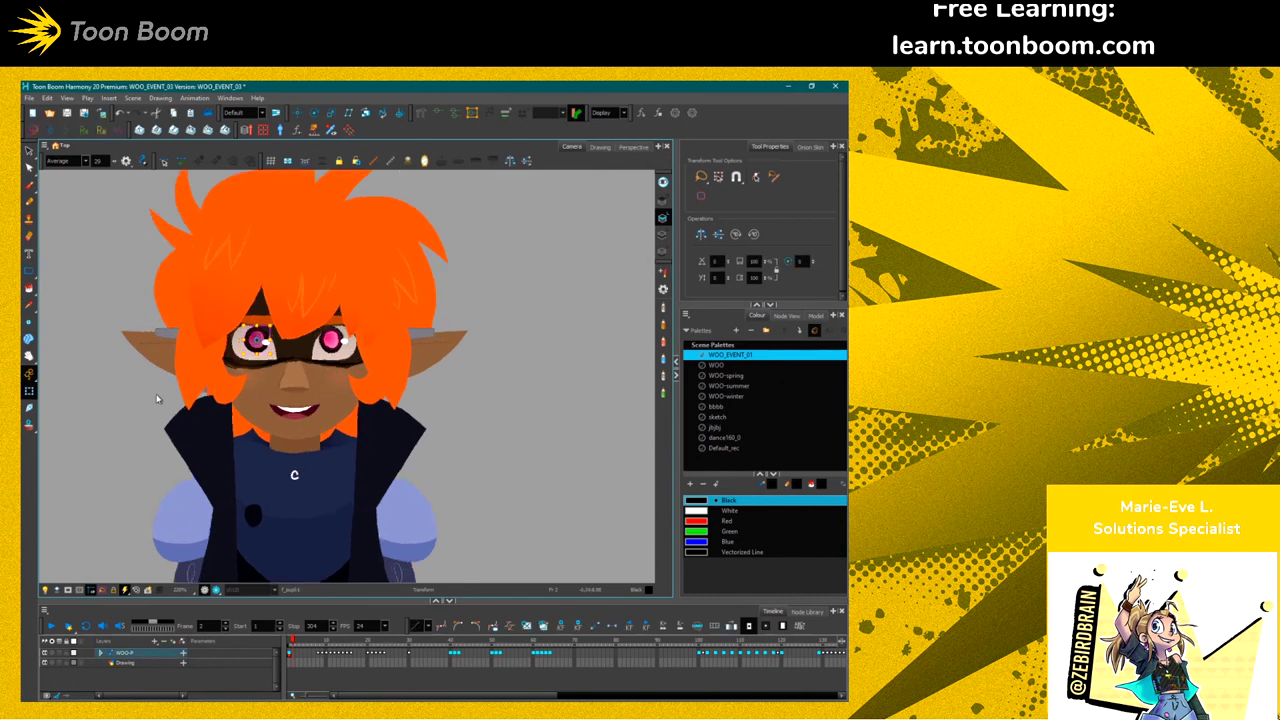
drag(123, 409, 173, 433)
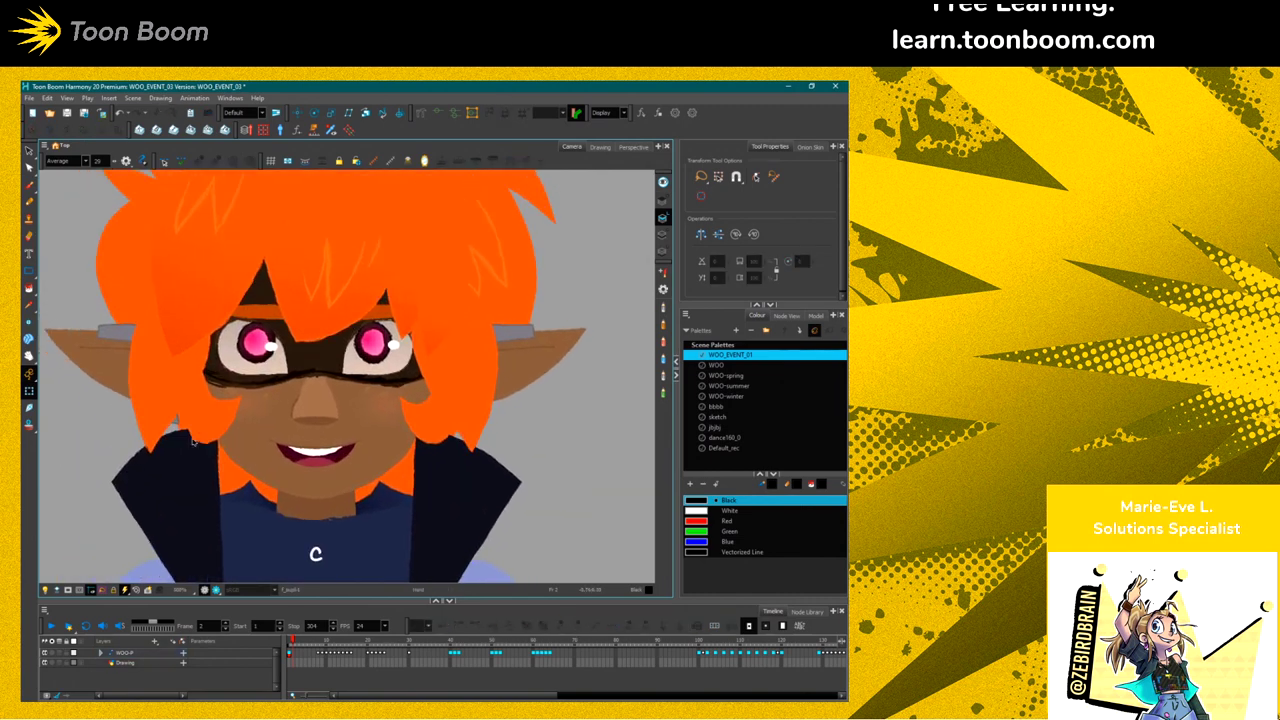
click(232, 373)
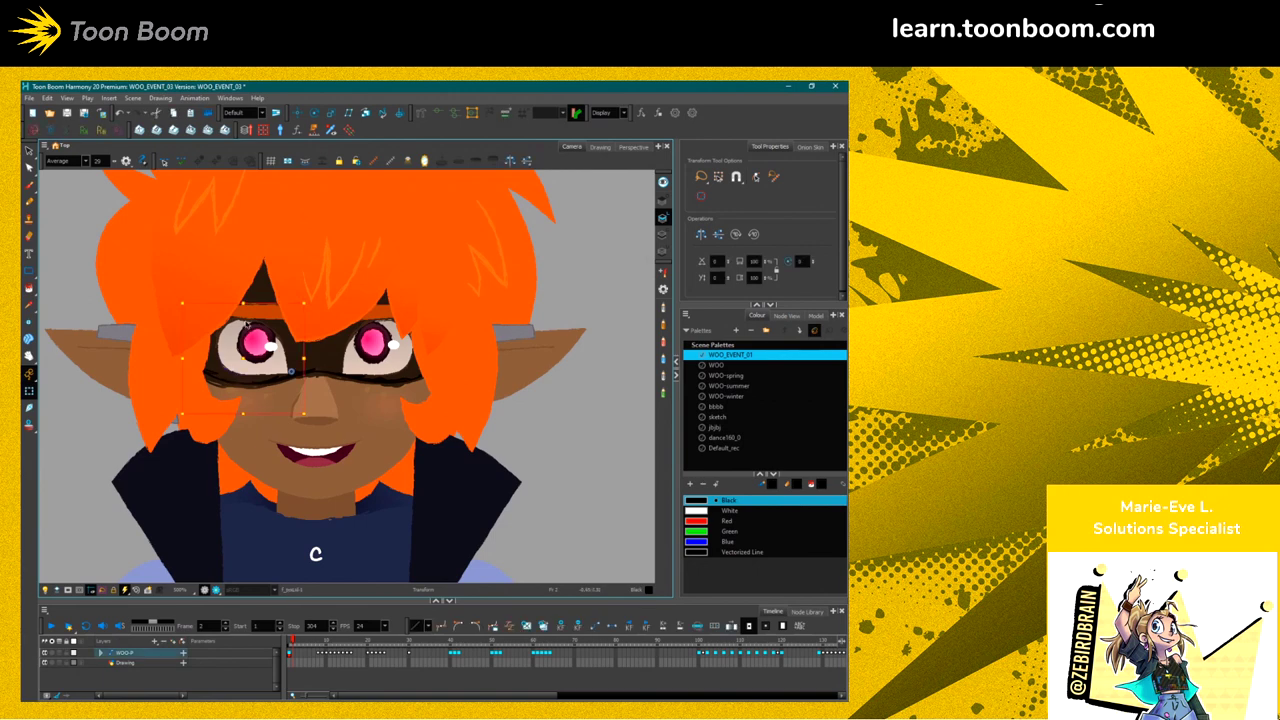
click(246, 326)
click(201, 328)
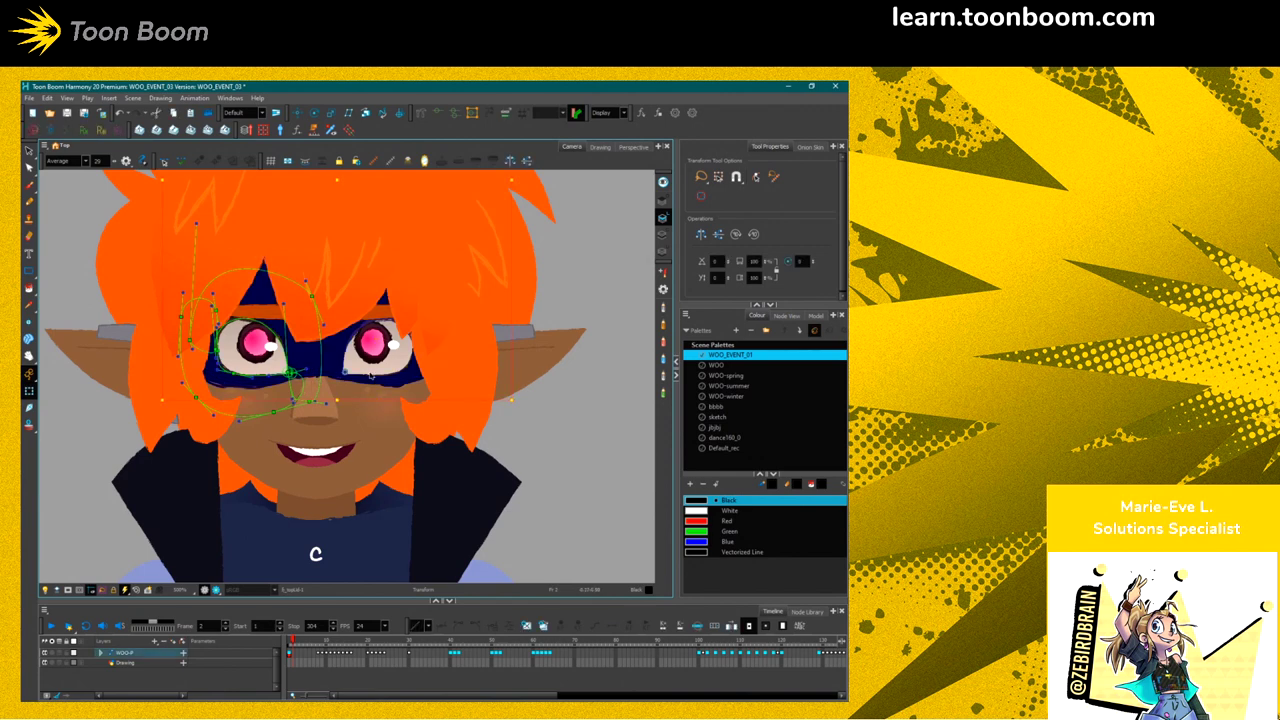
Show the deformers of the mask piece around the other eye, and display those of both eyes together
click(385, 368)
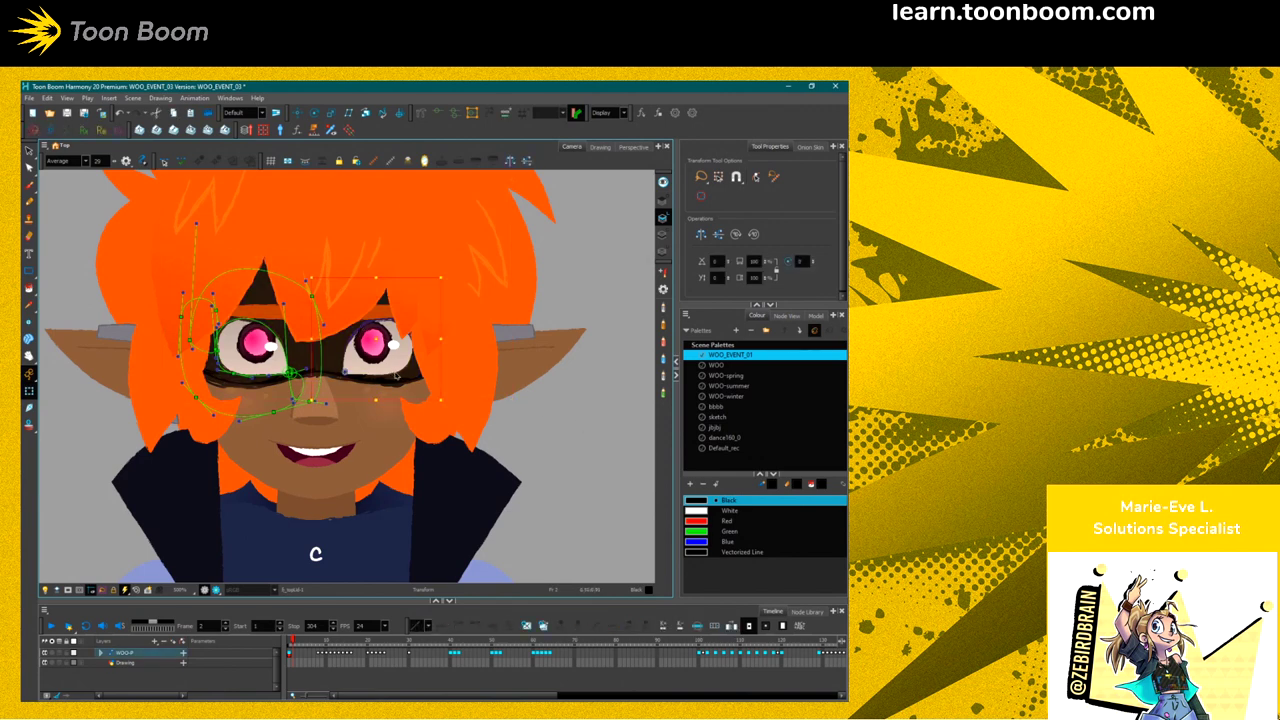
click(447, 112)
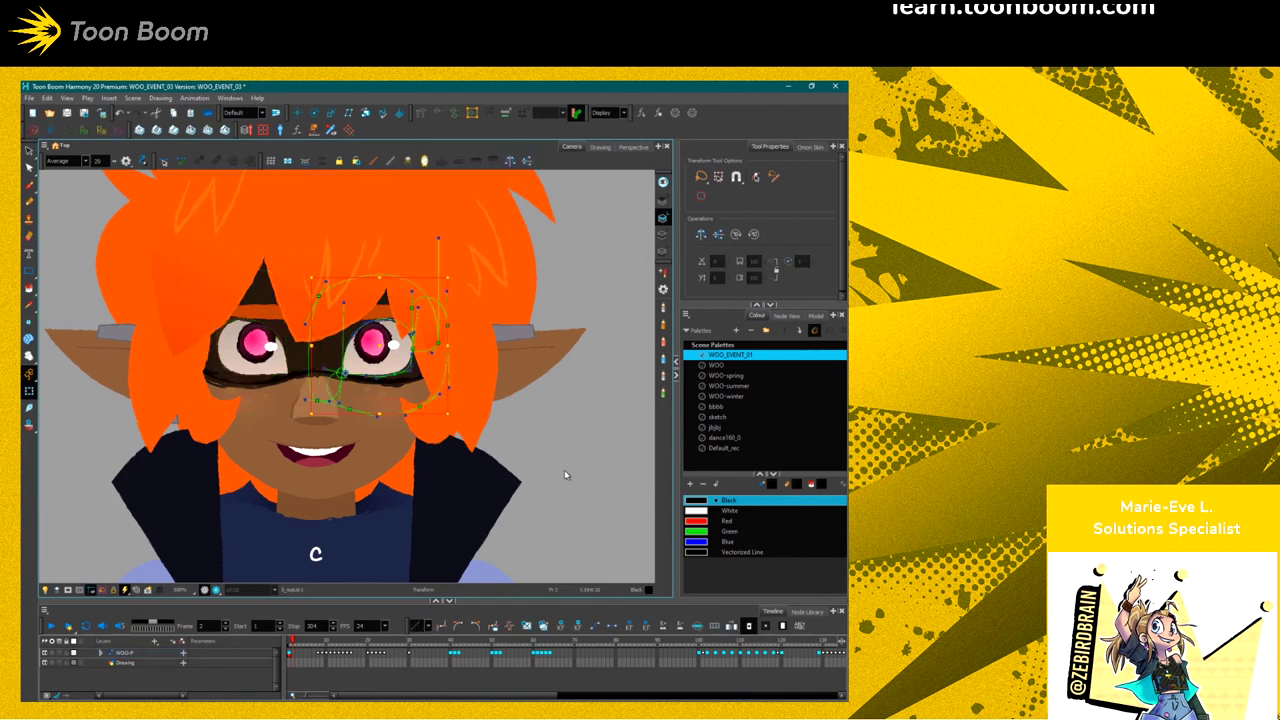
click(231, 368)
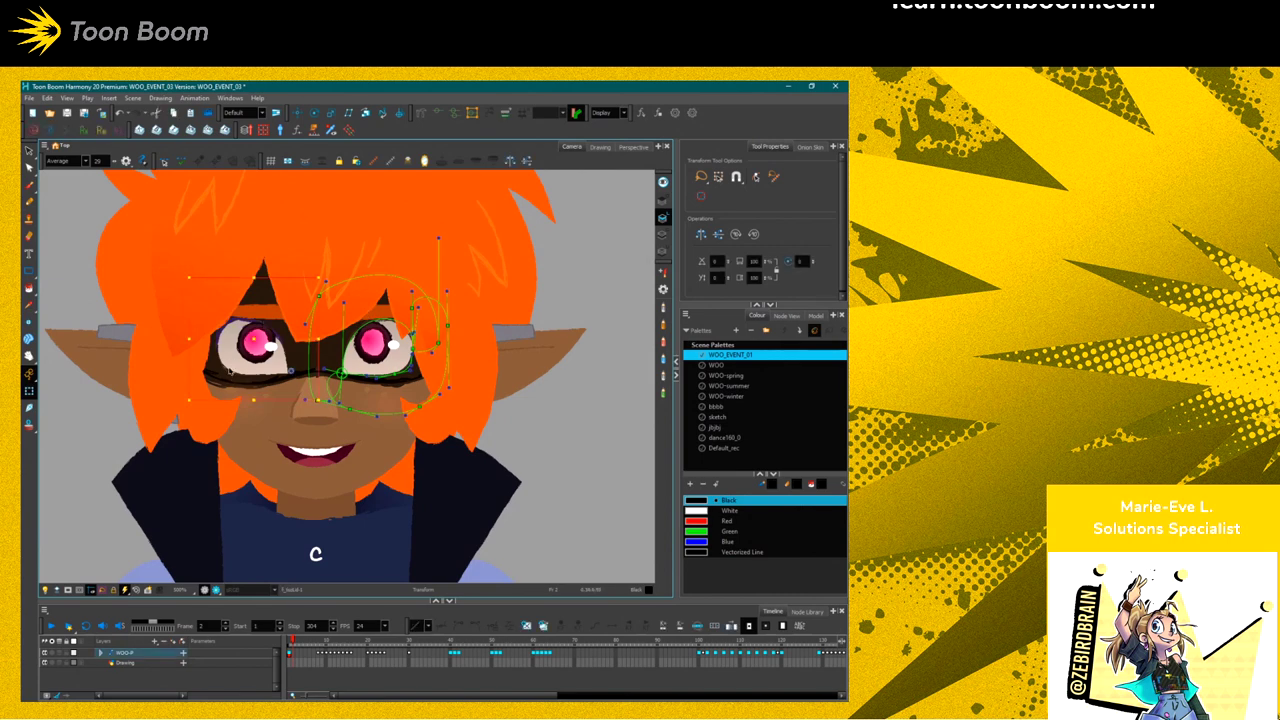
click(450, 112)
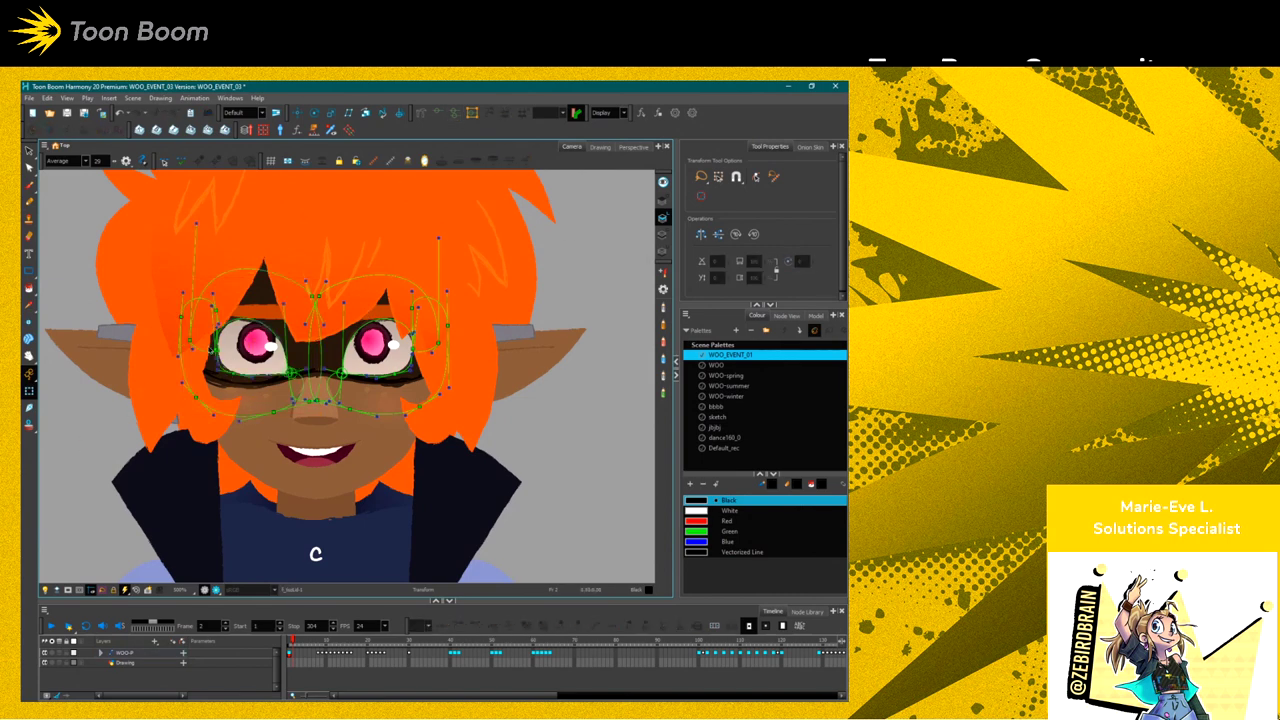
Show the eyebrow deformers together with the deformation controls of the mask around both eyes
click(204, 338)
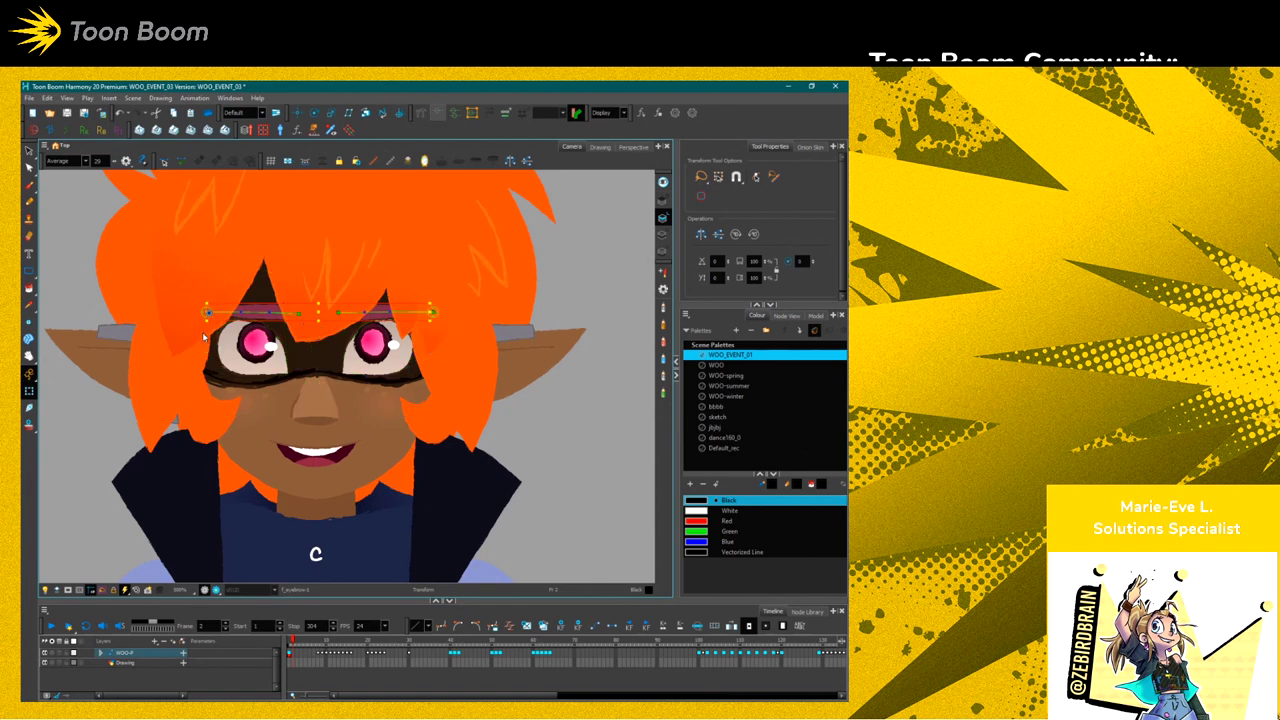
click(257, 363)
click(390, 381)
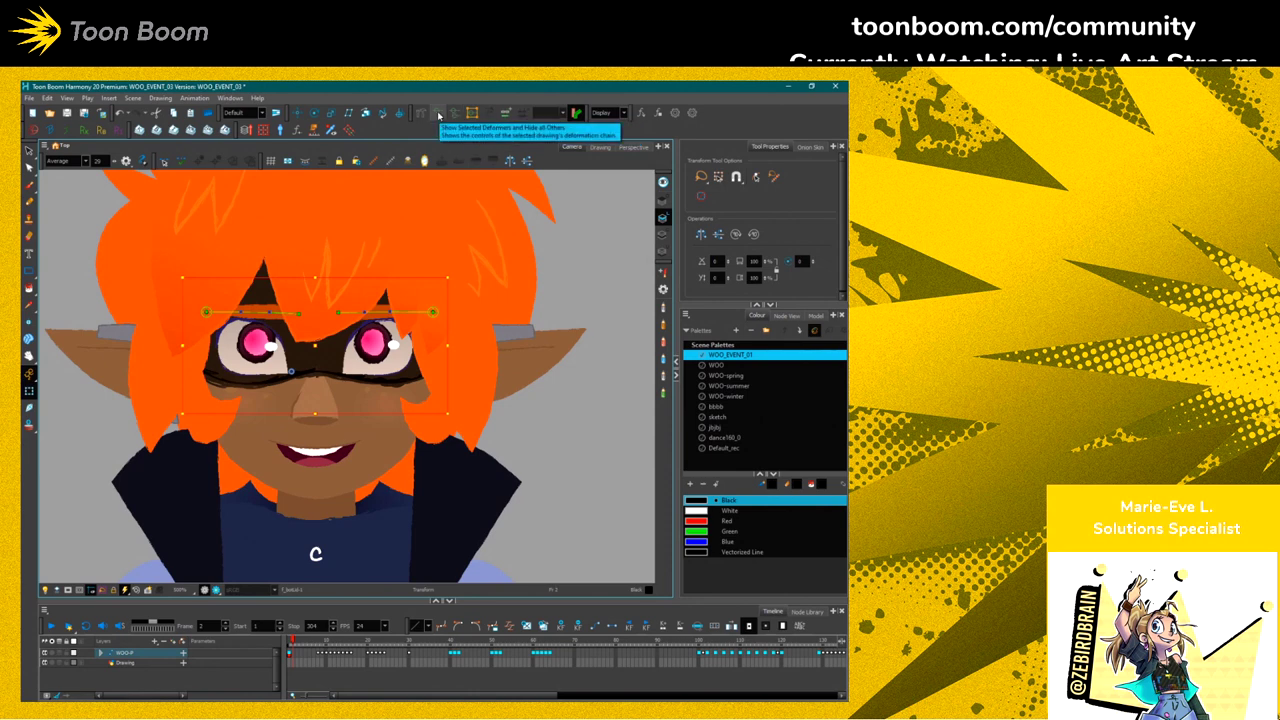
click(438, 116)
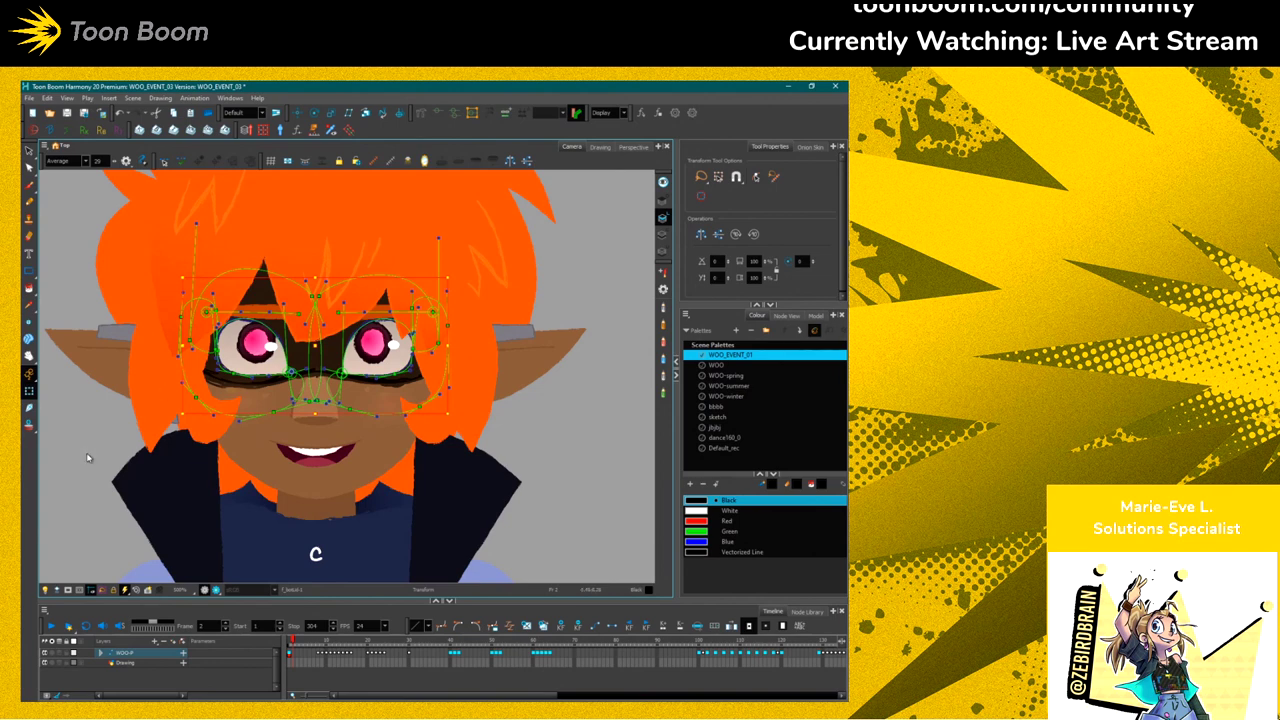
Try pulling one eye's upper eyelid down with its deformer, return it to its original shape, and hide all controls
click(228, 335)
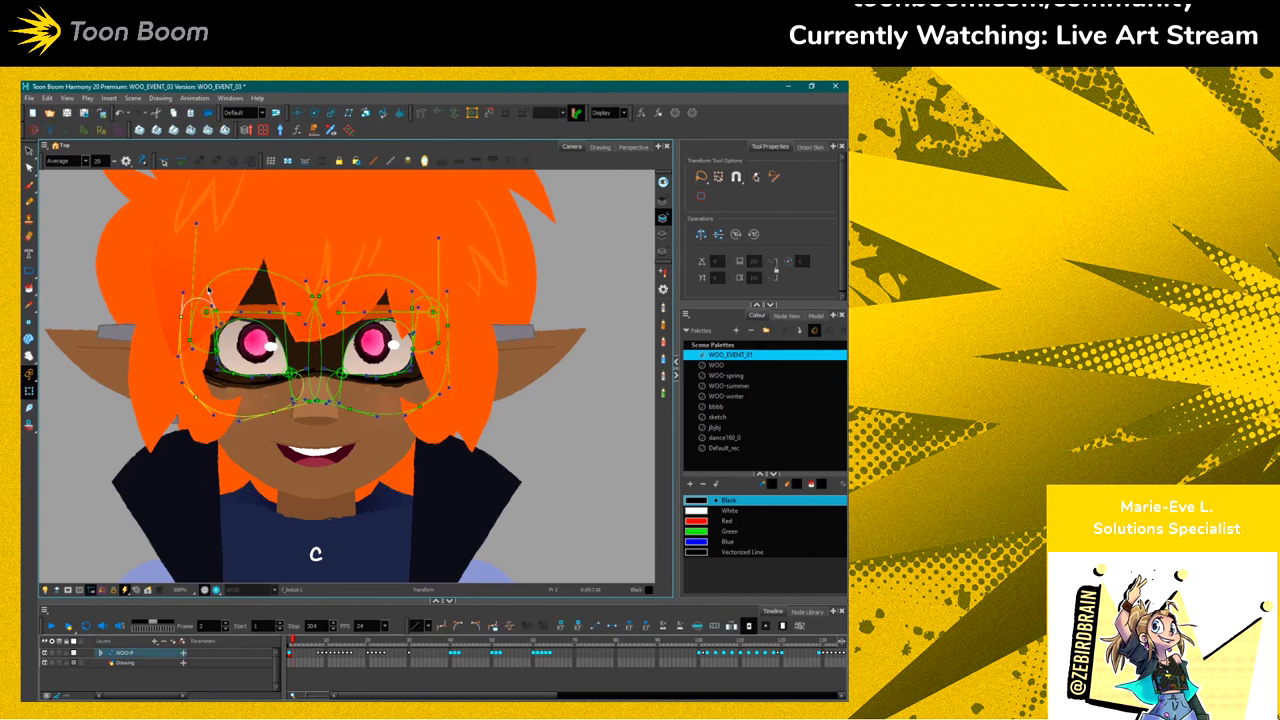
click(278, 338)
drag(278, 338, 236, 402)
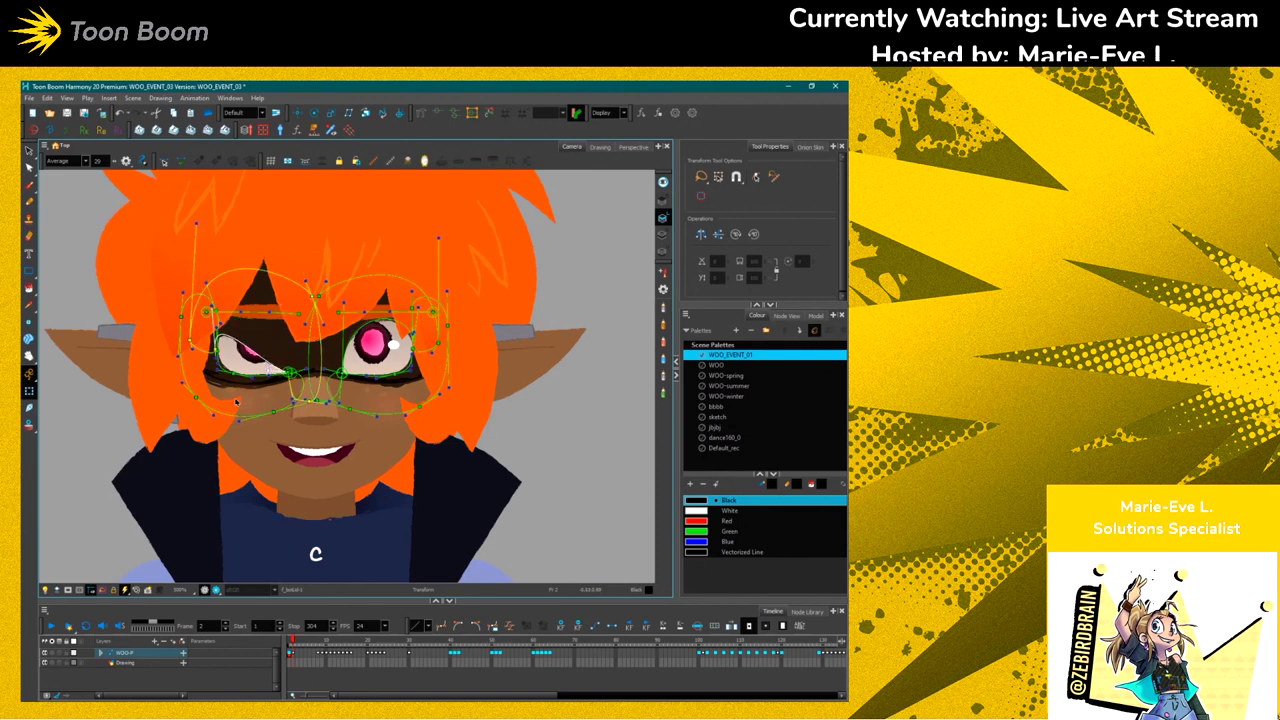
click(389, 170)
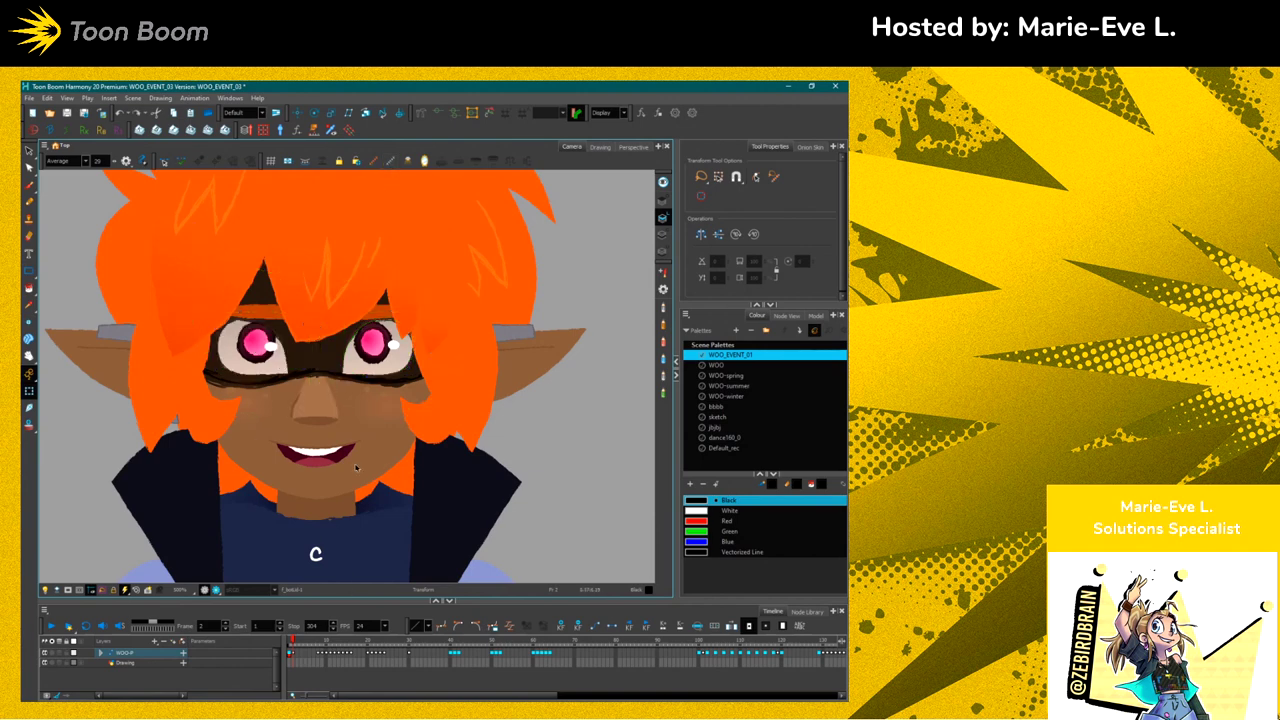
scroll(343, 487, down, 3)
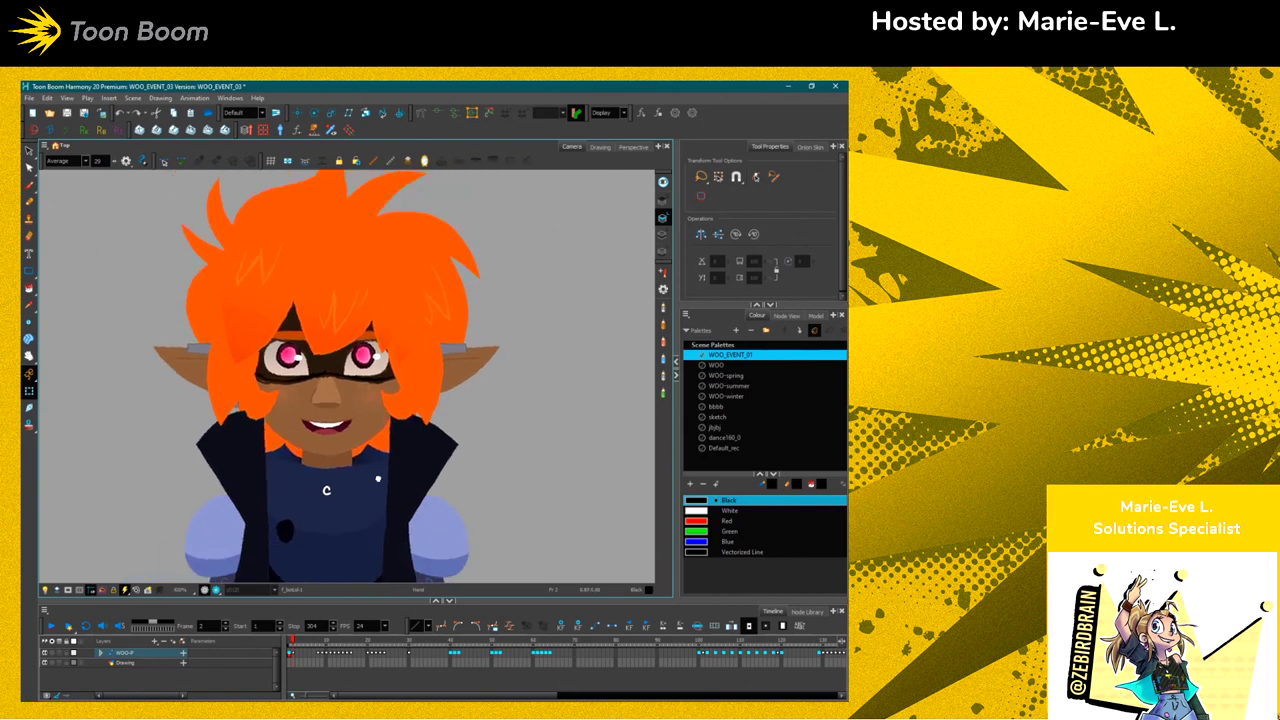
drag(430, 478, 400, 483)
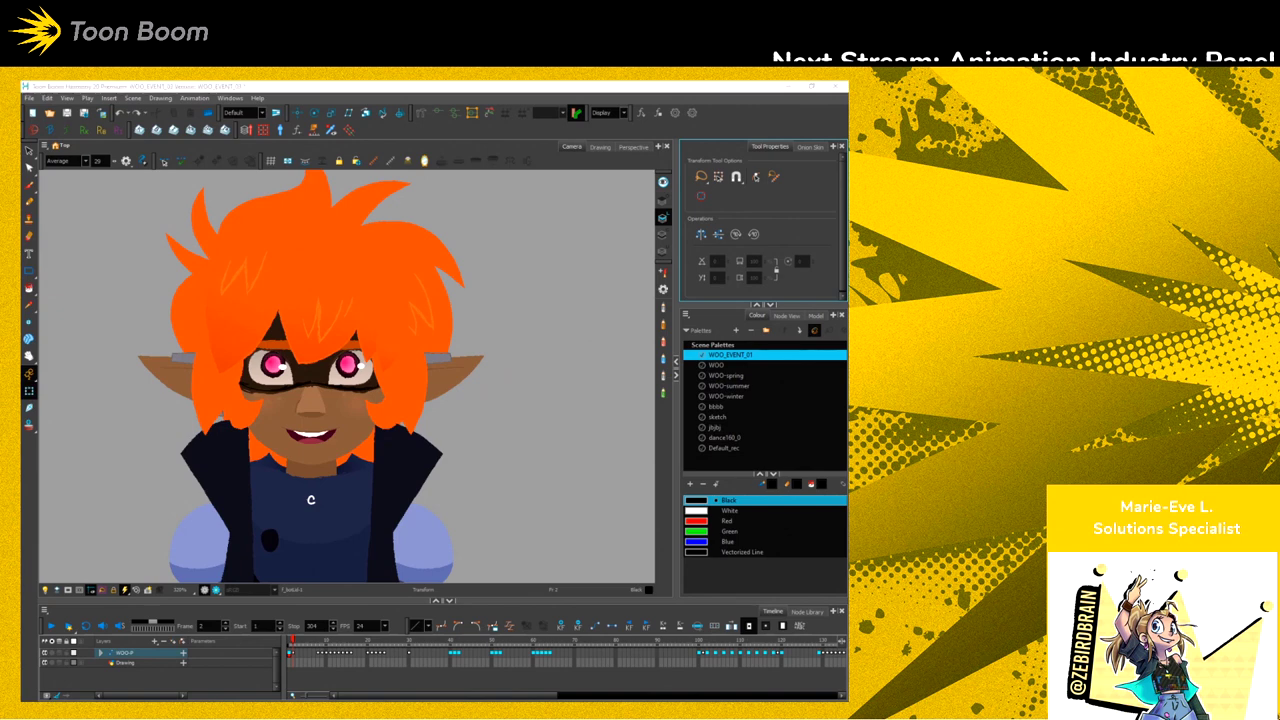
click(143, 475)
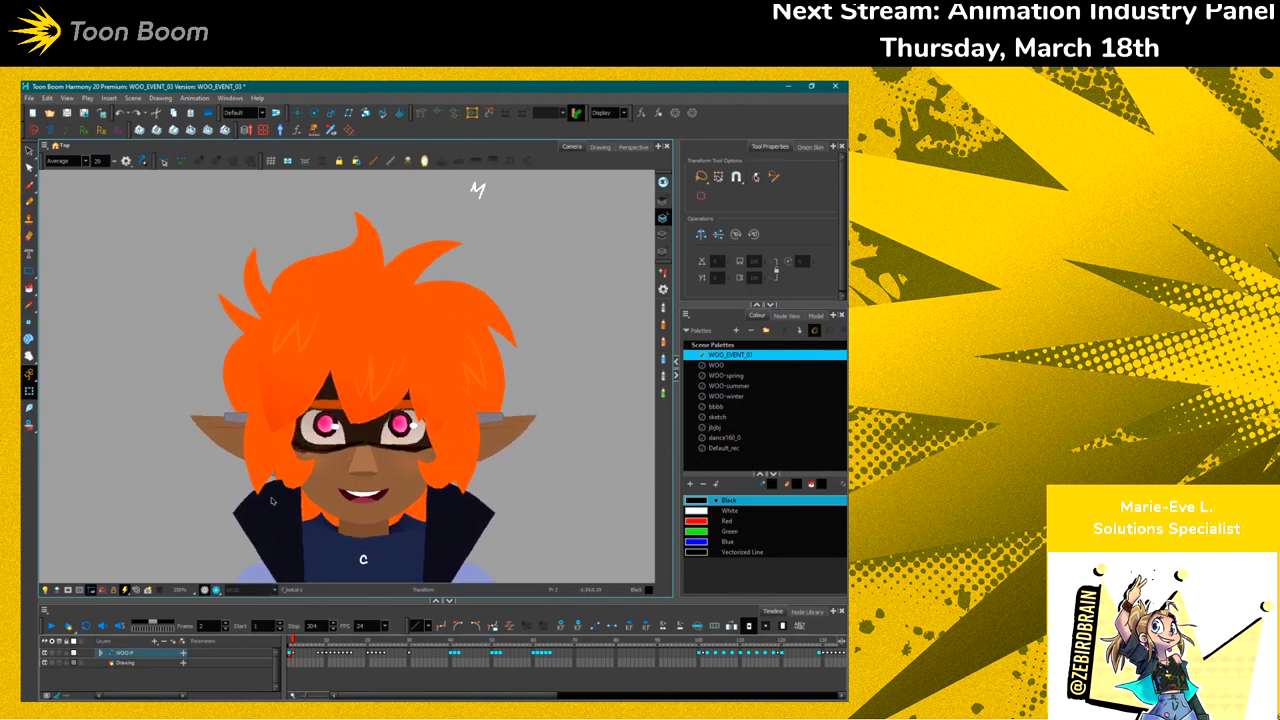
scroll(245, 500, up, 1)
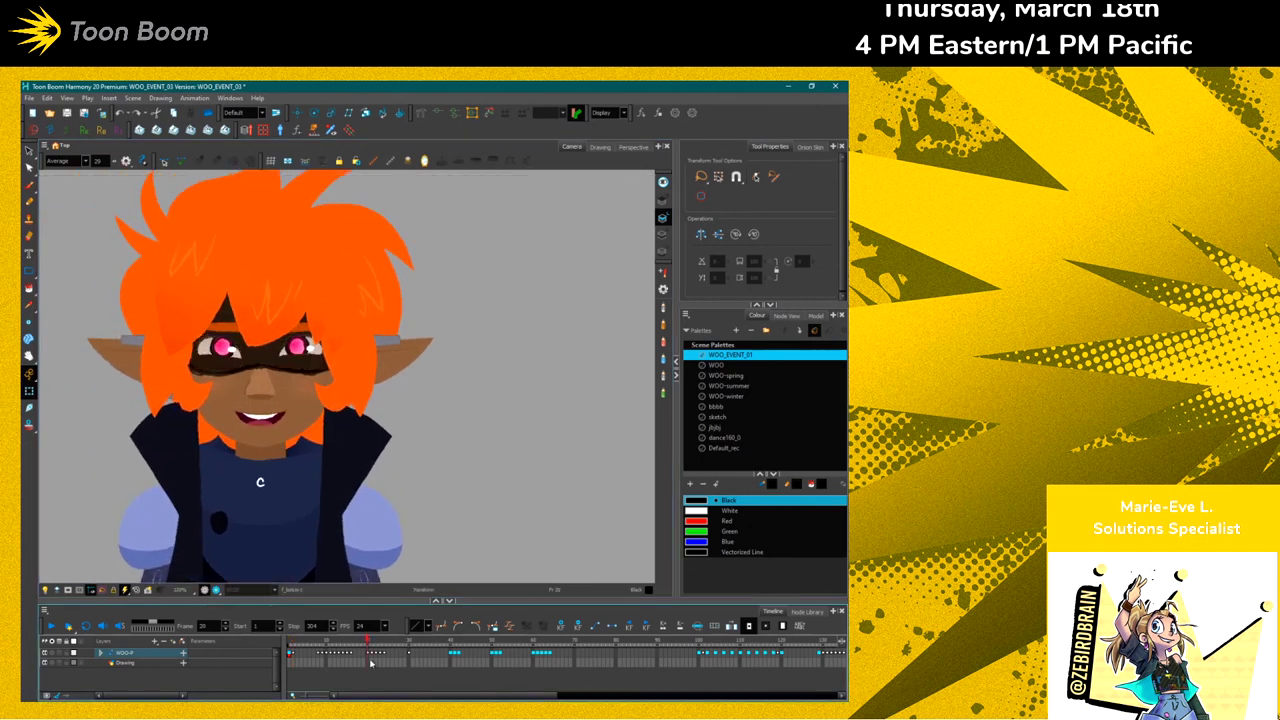
Scrub the timeline back to frame 8 and advance to frame 16 to preview the eye poses
drag(365, 643, 319, 645)
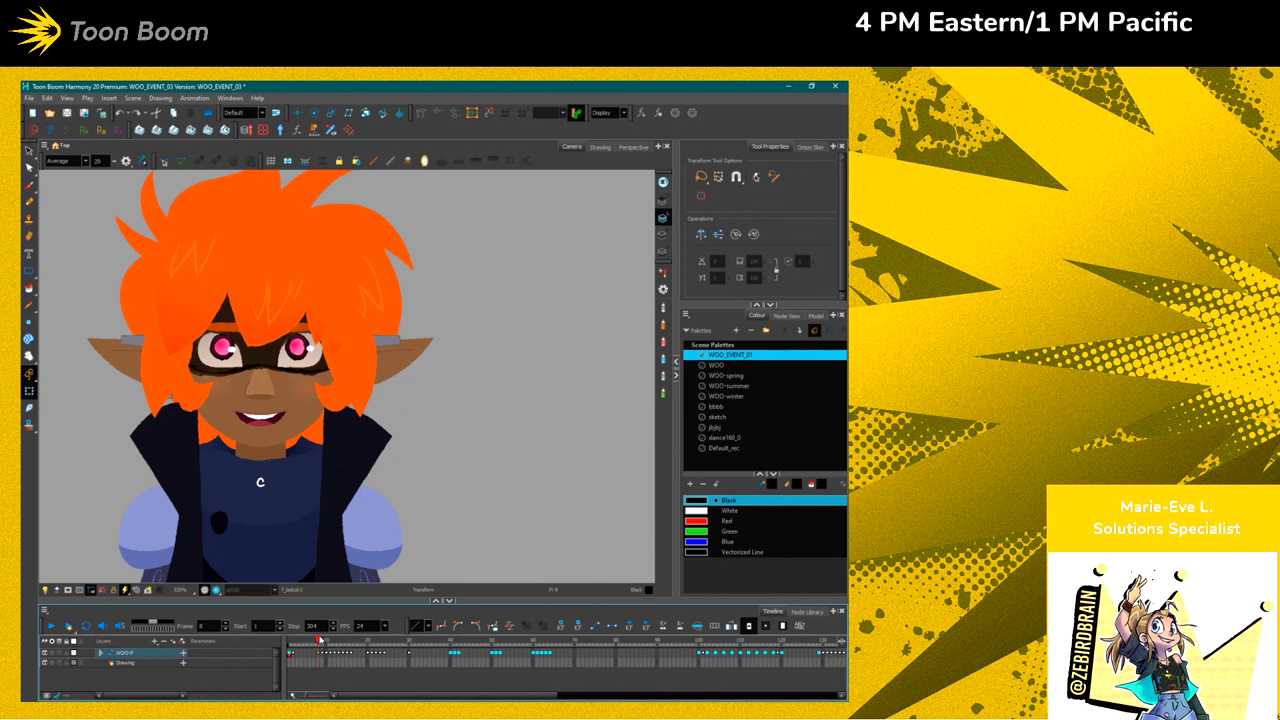
scroll(205, 374, up, 3)
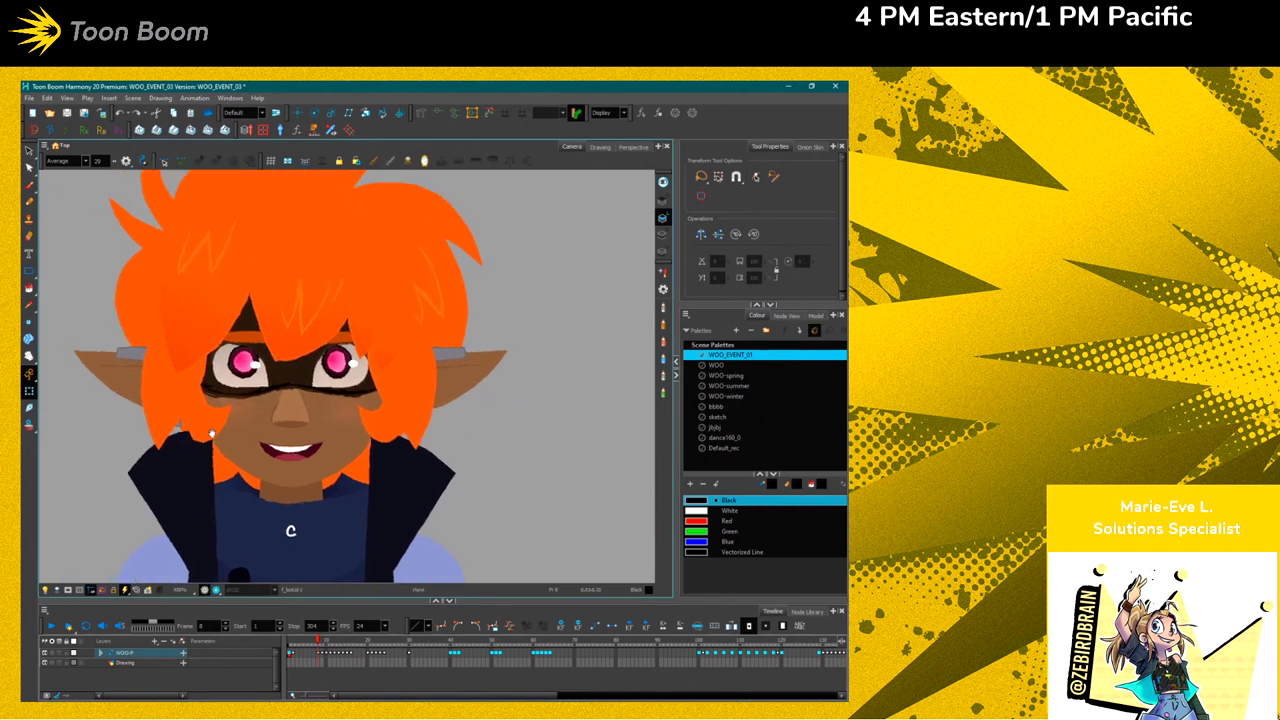
key(period)
key(period)
key(period)
key(period)
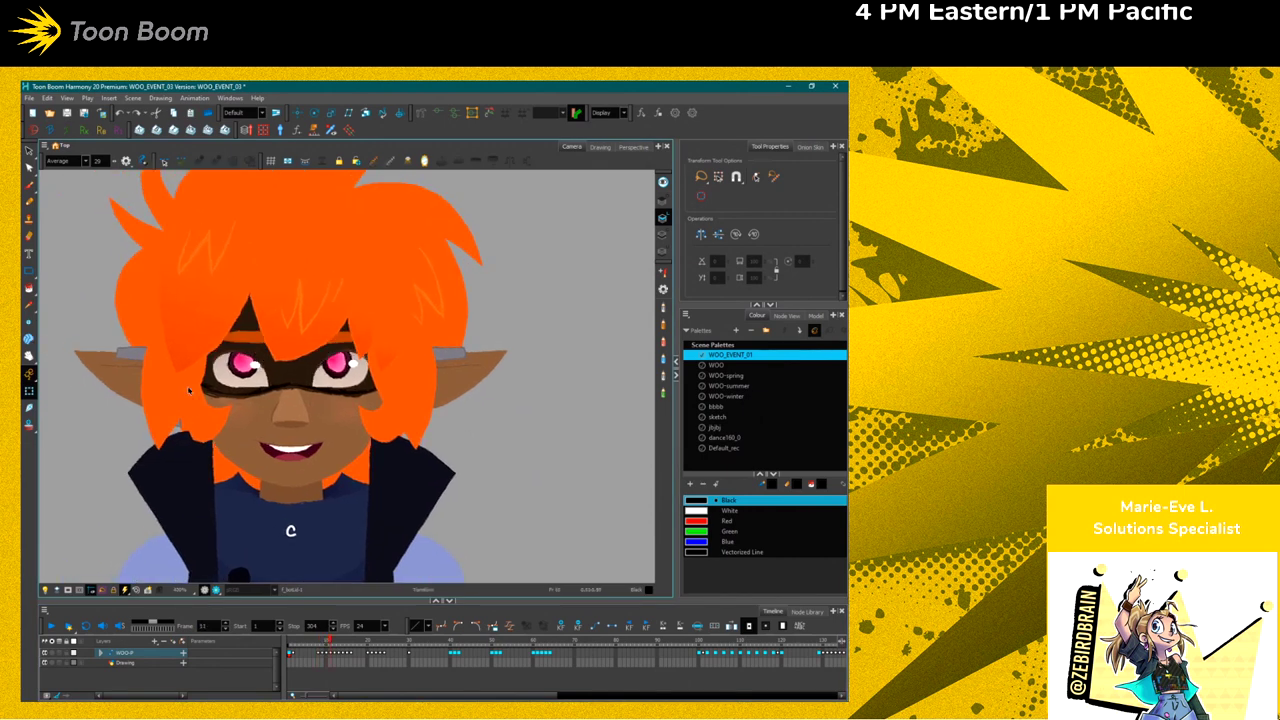
key(period)
key(period)
key(period)
key(period)
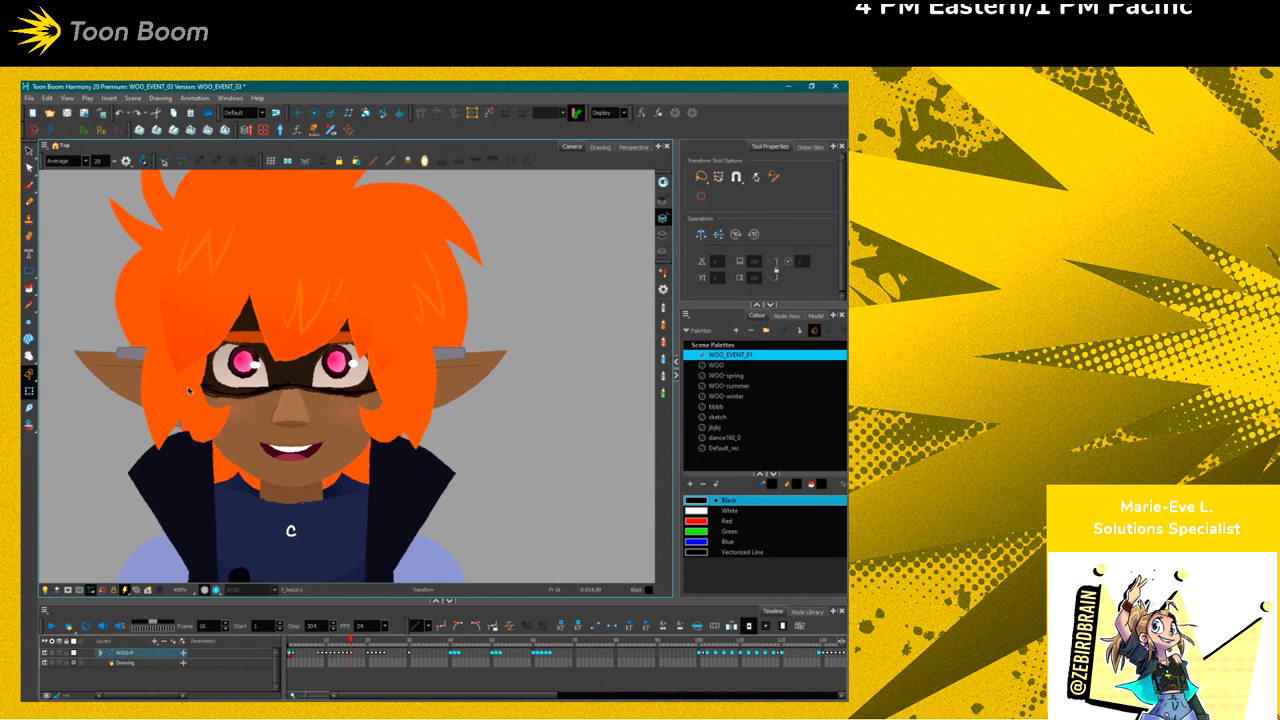
Step back and forth between frames 7 and 16 to examine how the eyes close and reopen in the blink
scroll(291, 530, up, 3)
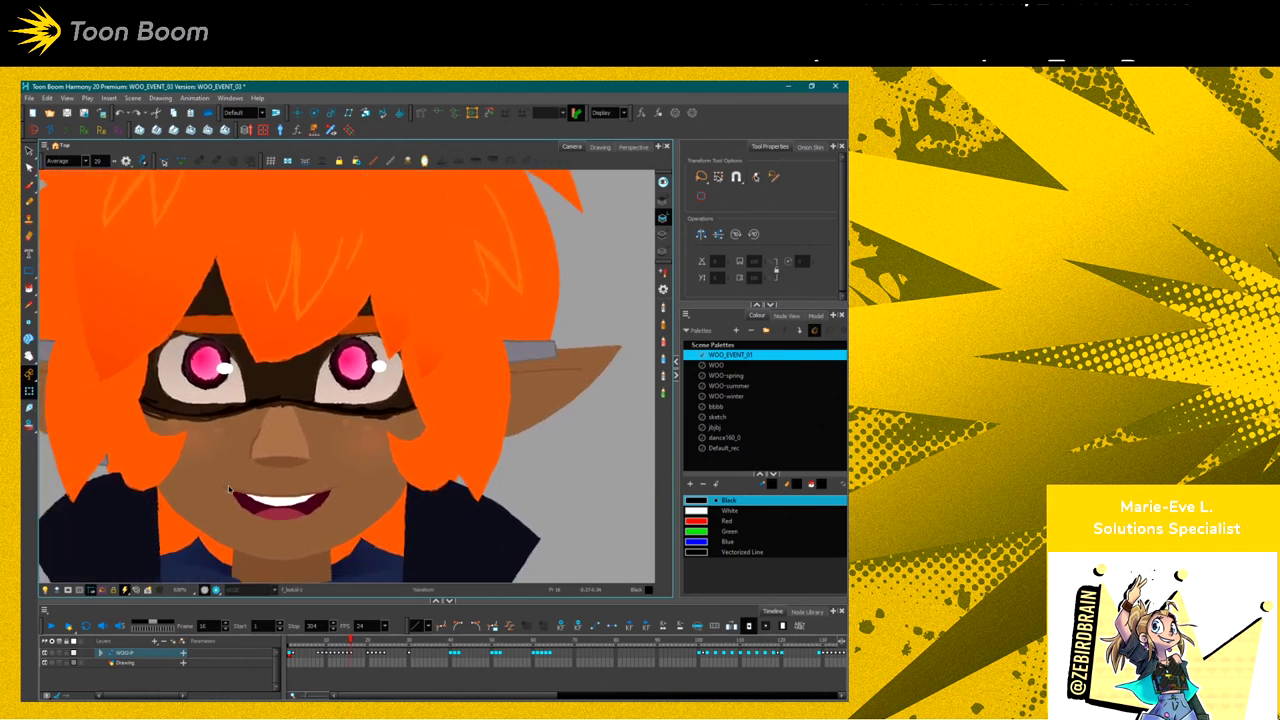
key(comma)
key(comma)
key(comma)
key(comma)
key(comma)
key(comma)
key(comma)
key(comma)
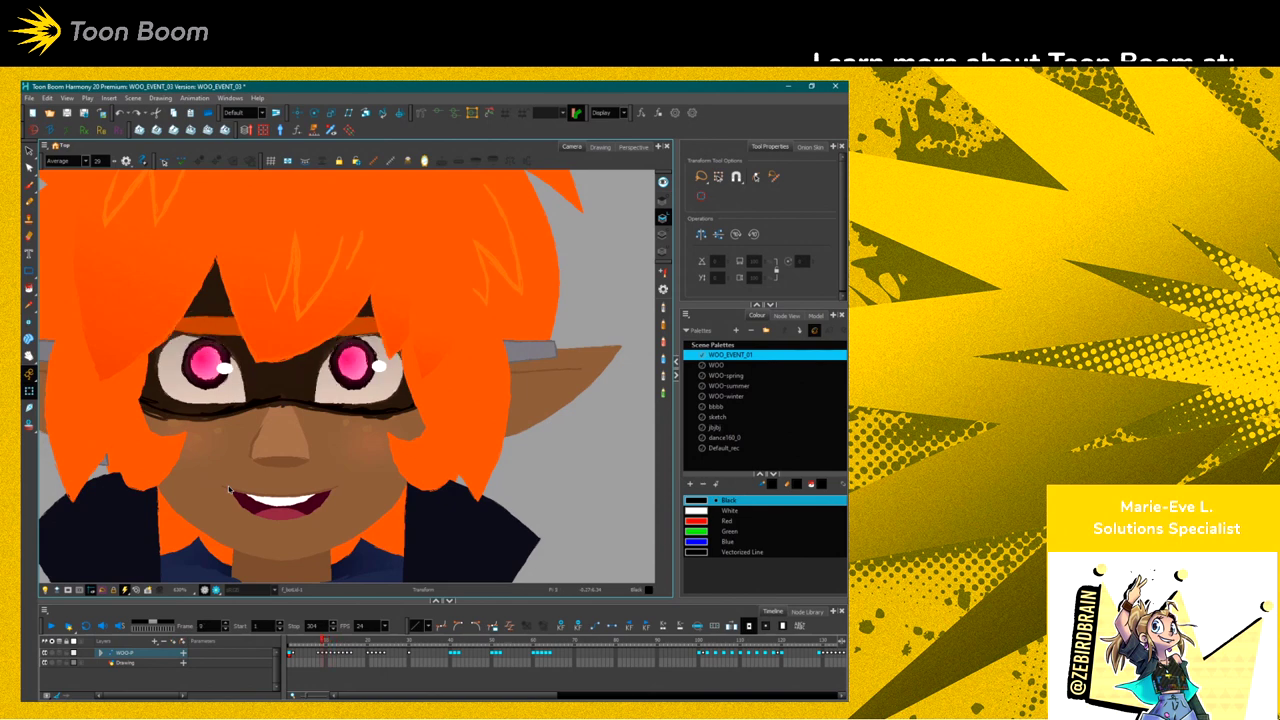
key(period)
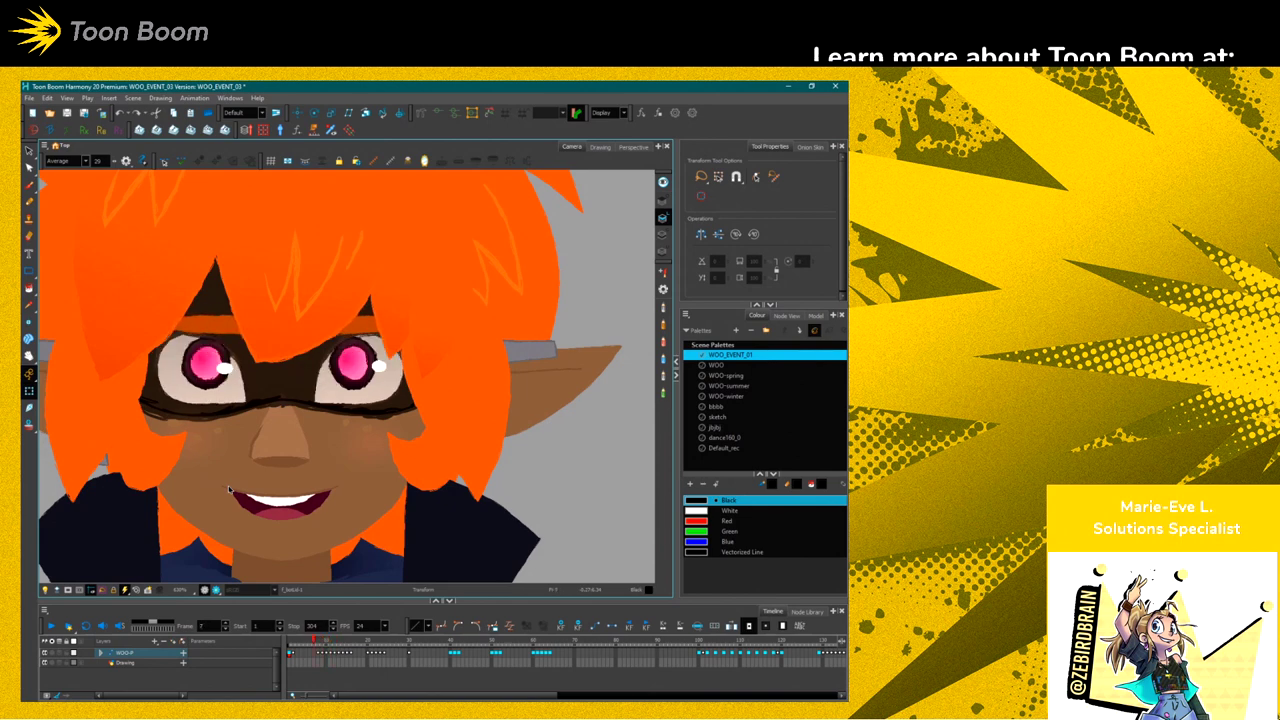
key(comma)
key(period)
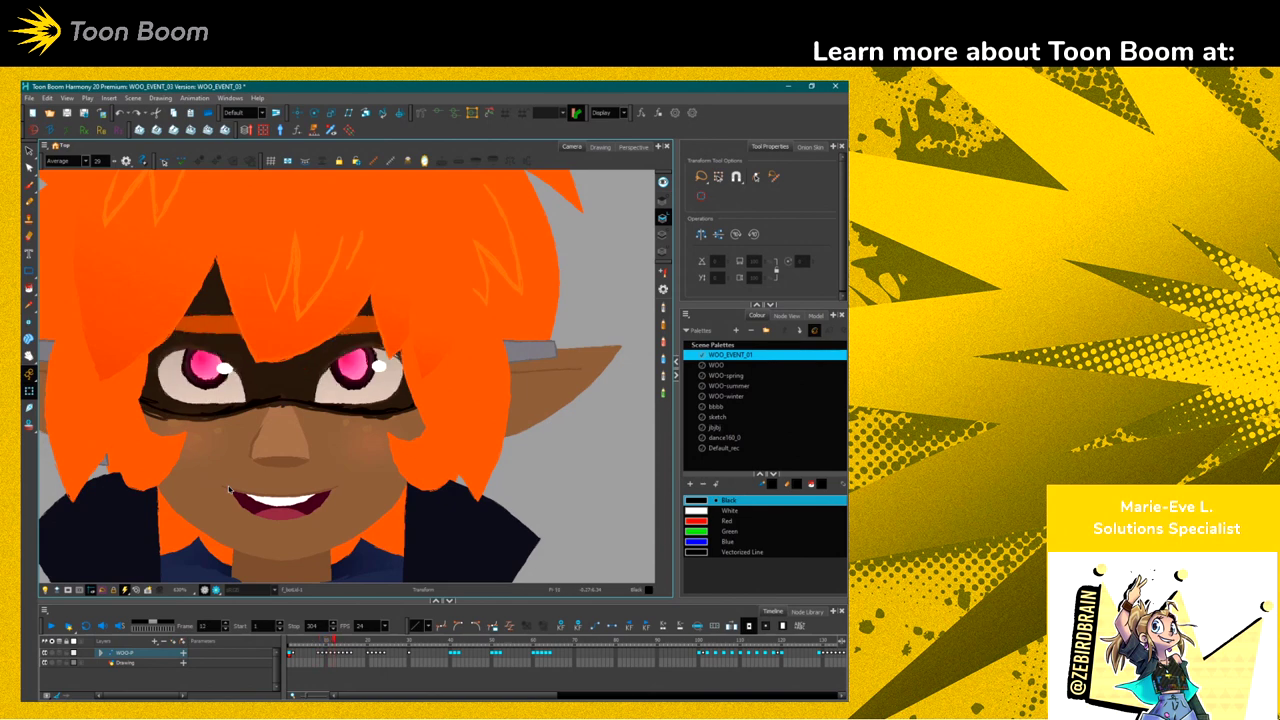
key(period)
key(period)
key(comma)
key(comma)
key(period)
key(period)
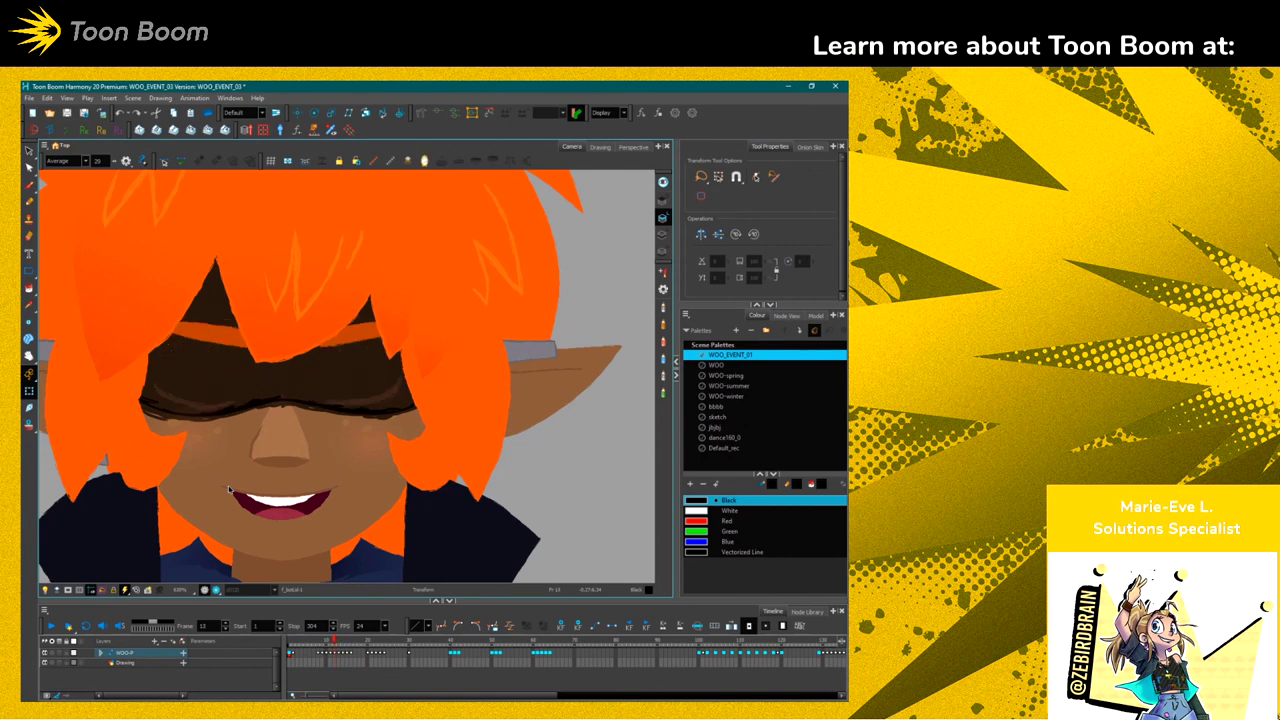
key(comma)
key(comma)
key(comma)
key(comma)
key(comma)
key(period)
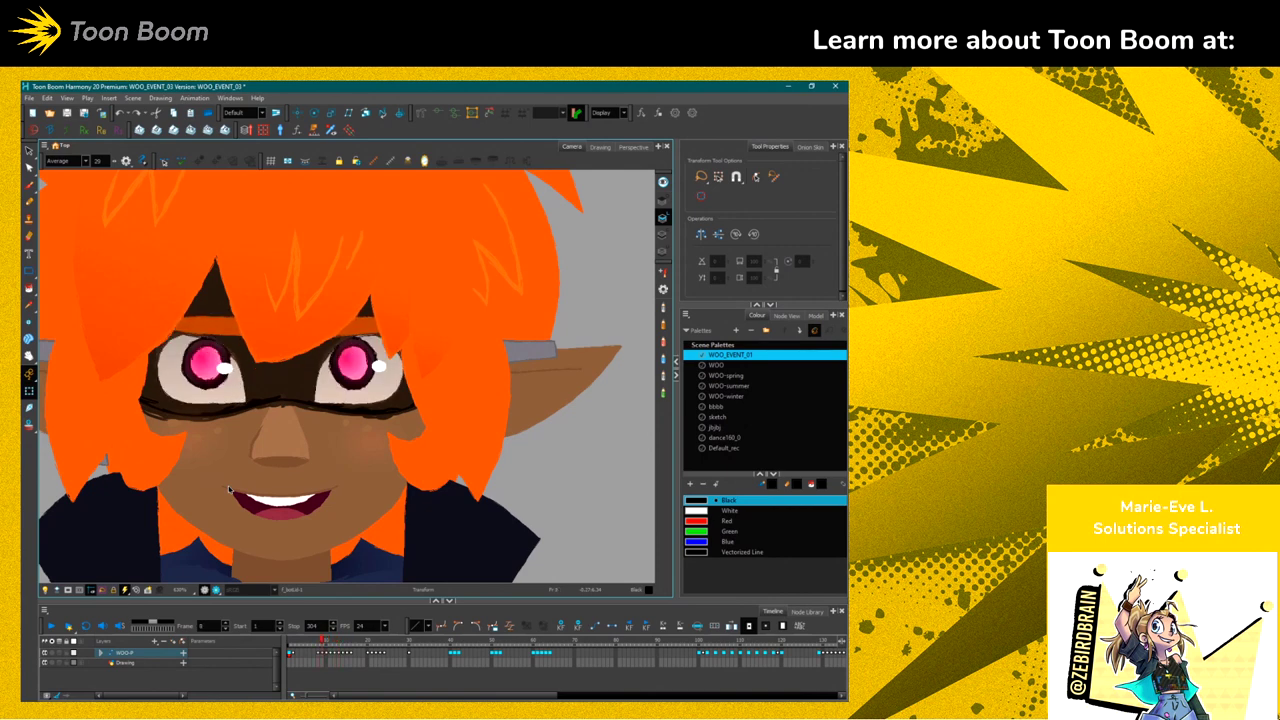
key(period)
key(period)
key(period)
key(period)
key(period)
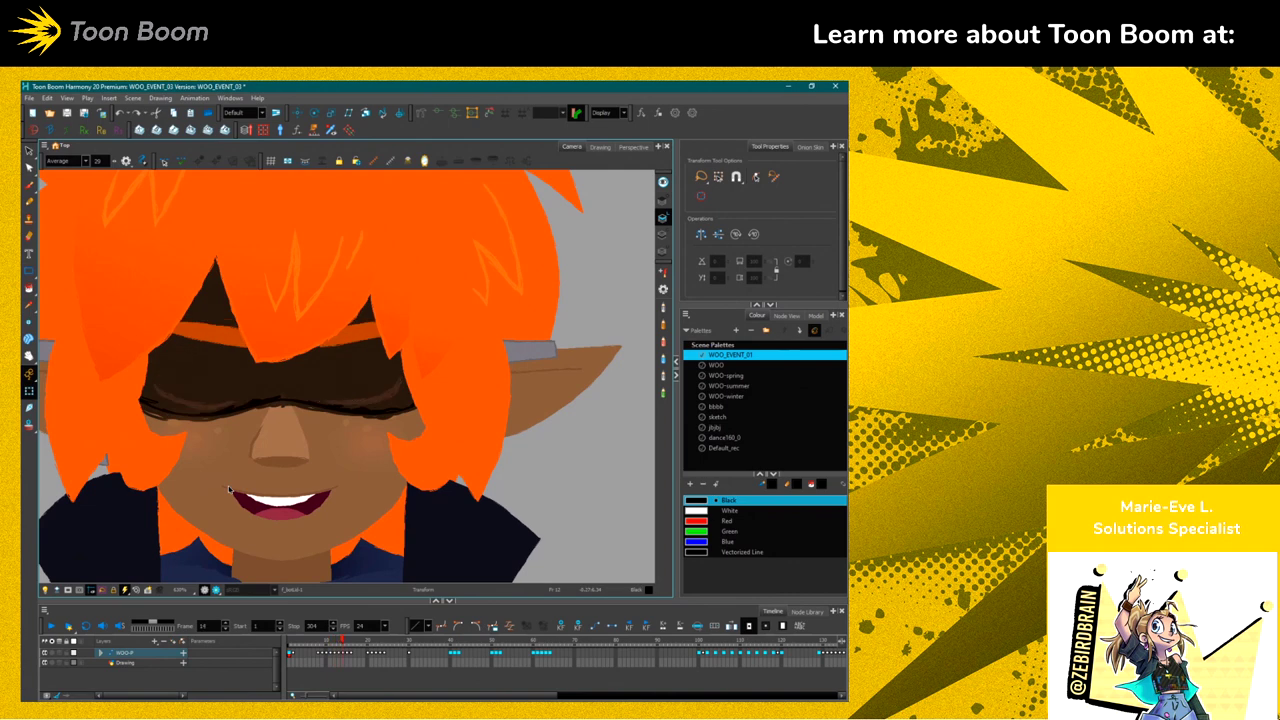
key(period)
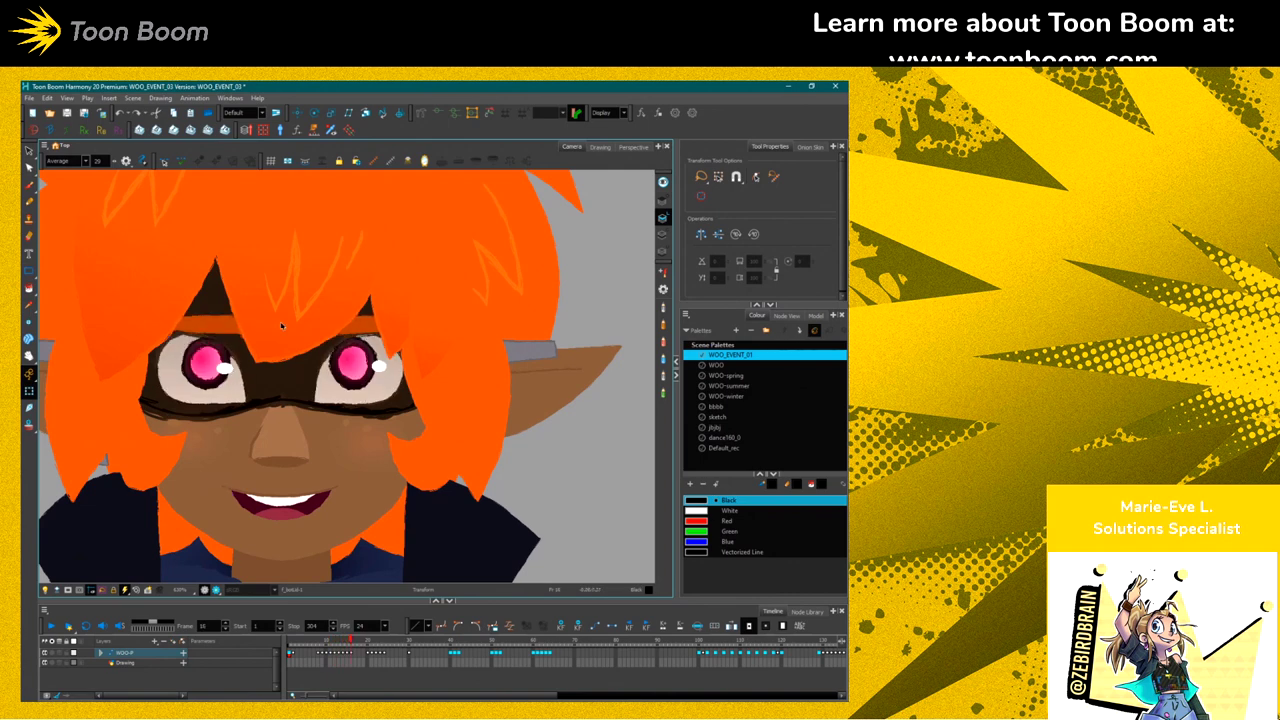
Open the Node View and widen it to make room for the character rig's node network
scroll(281, 325, down, 6)
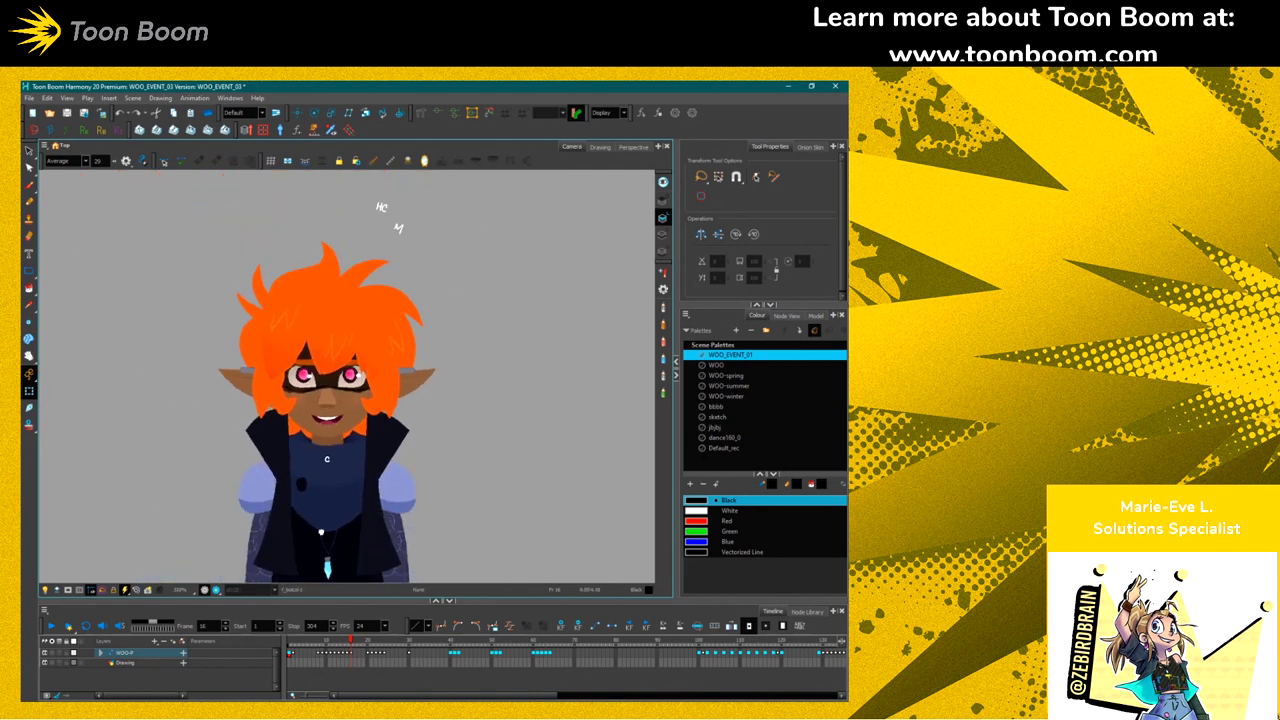
drag(377, 491, 327, 478)
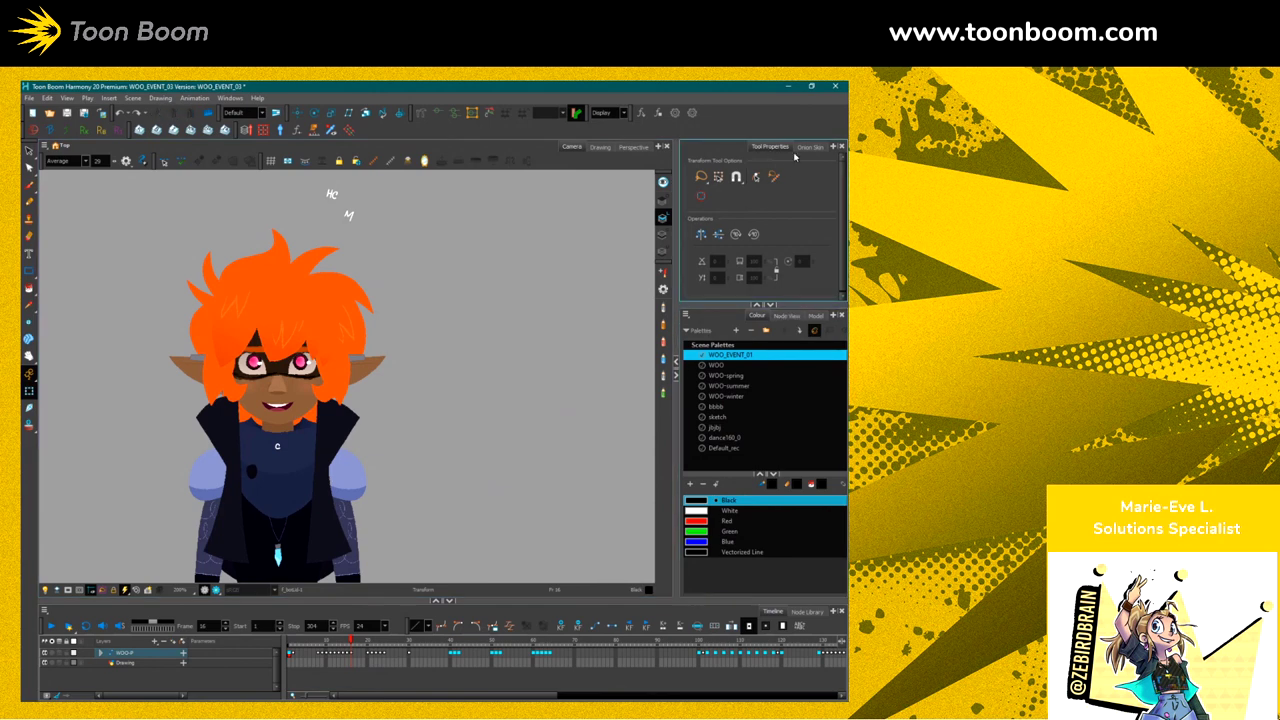
click(787, 315)
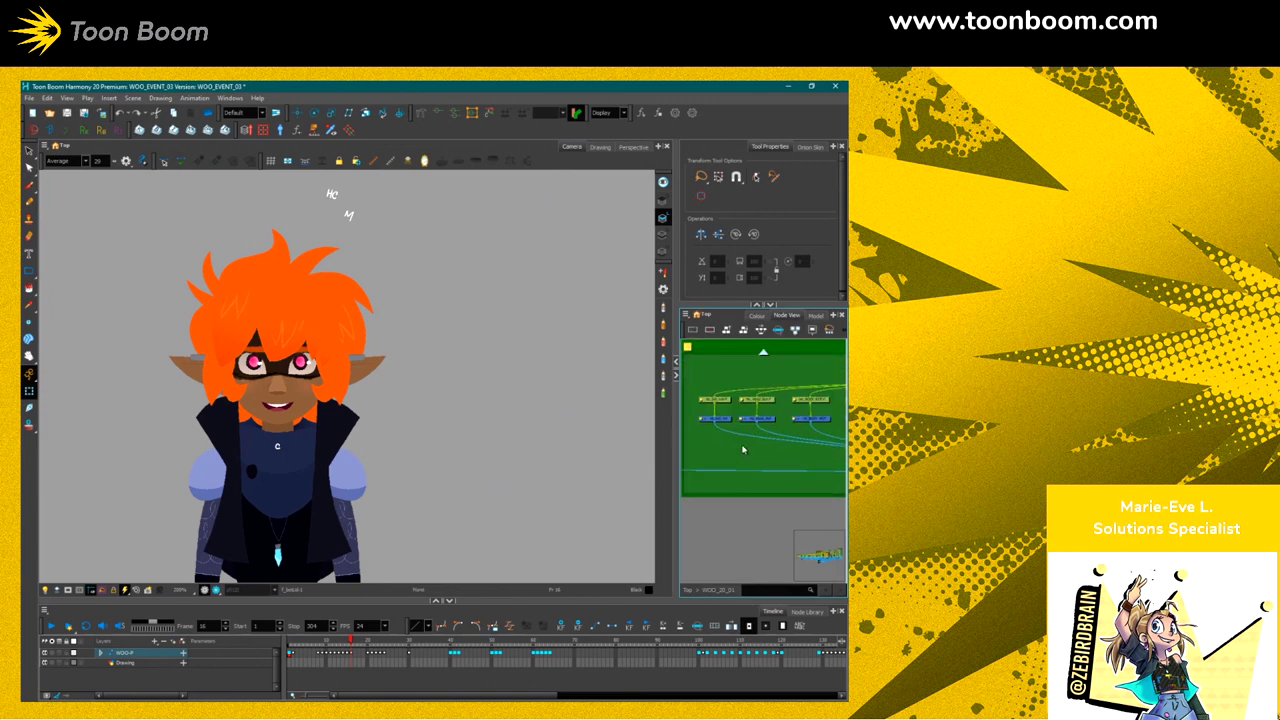
drag(677, 432, 386, 432)
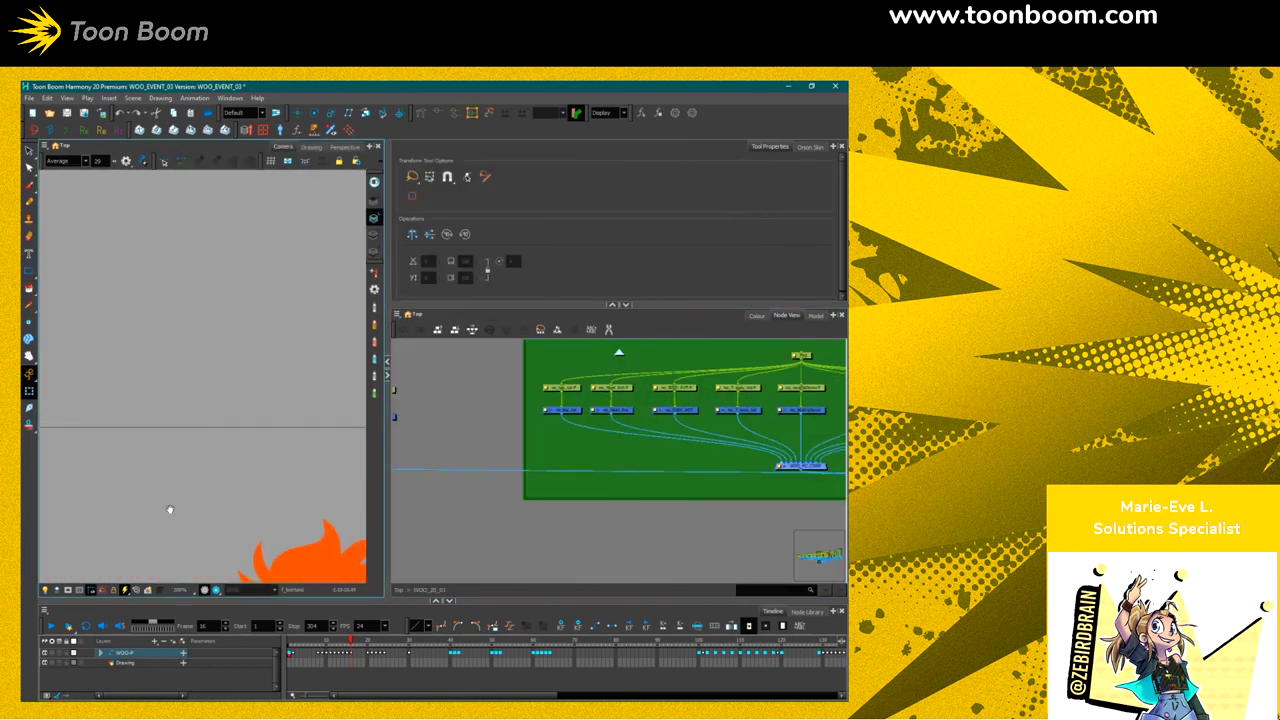
Select the mc_F_BLINK master controller node in the green controller group of the rig's node network
scroll(134, 416, up, 5)
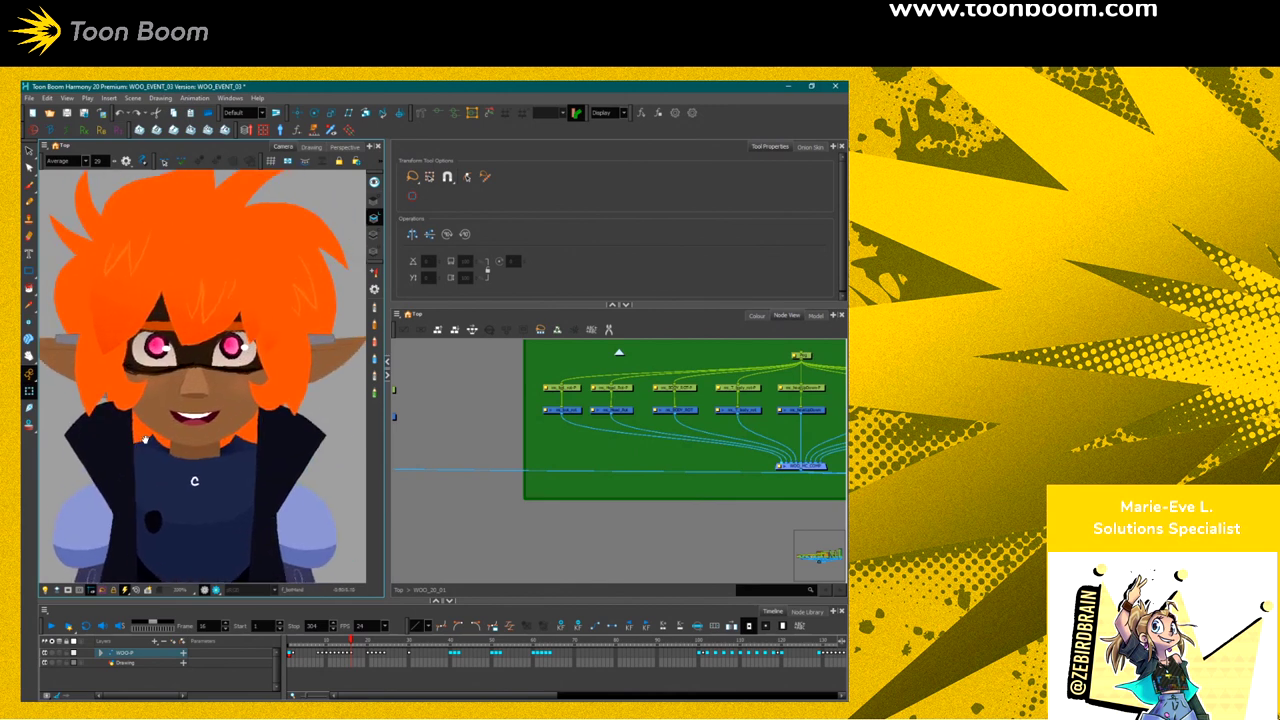
scroll(613, 442, up, 4)
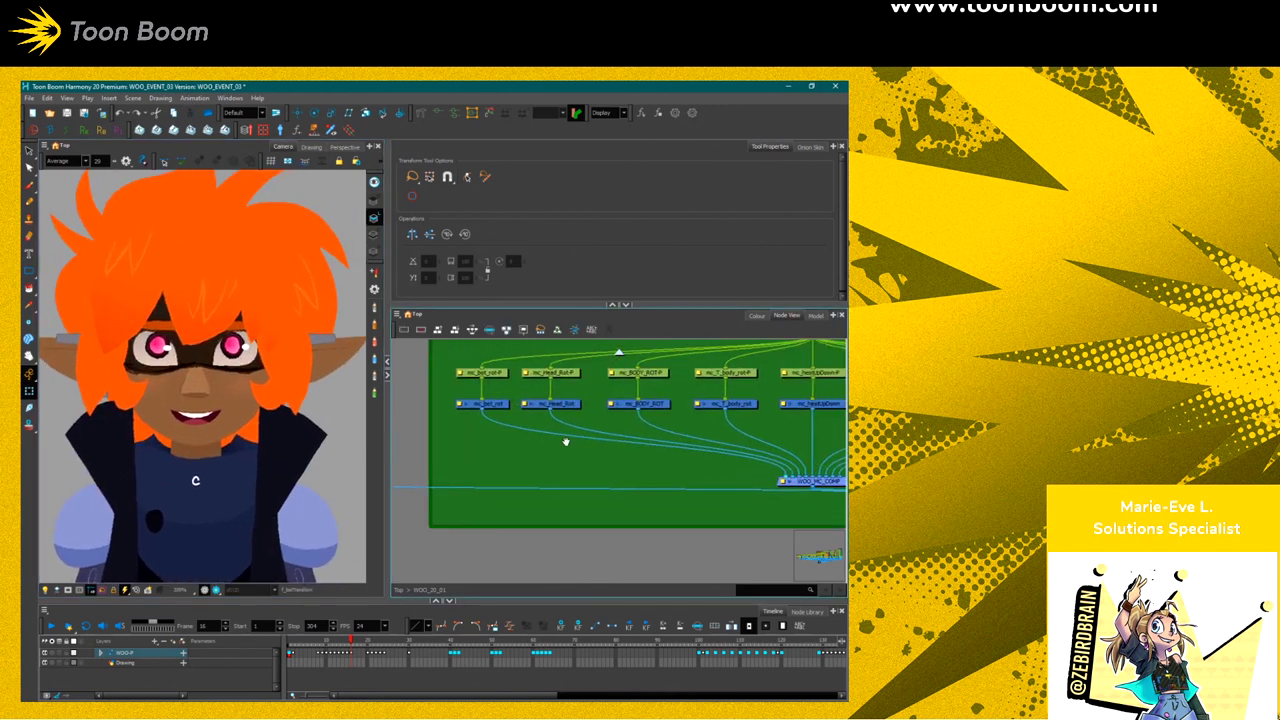
drag(613, 442, 586, 486)
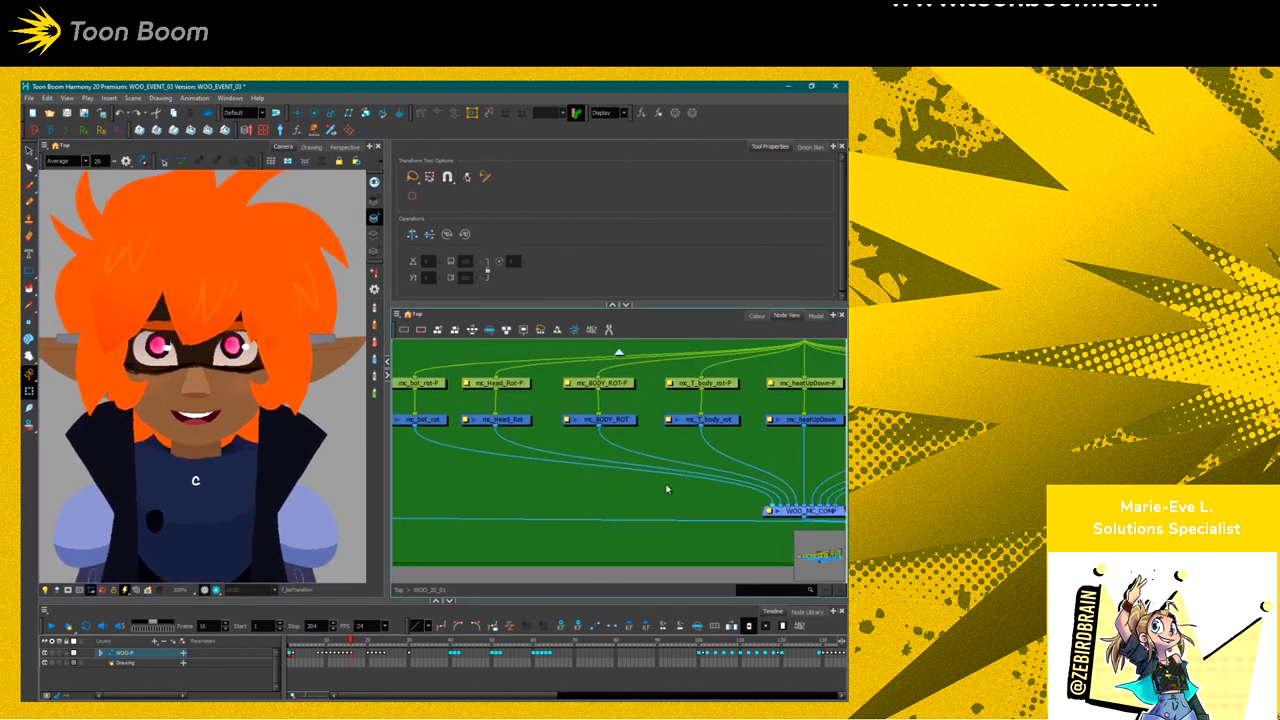
scroll(640, 498, right, 2)
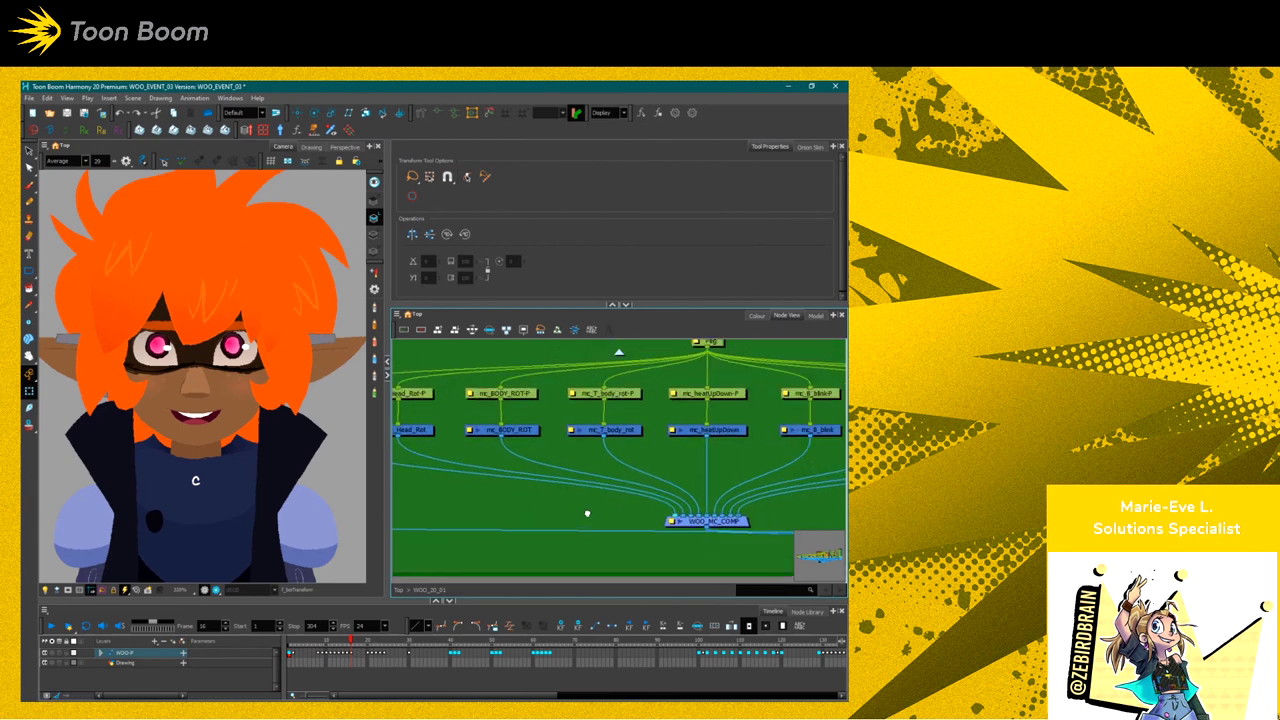
scroll(600, 470, right, 6)
scroll(603, 467, right, 3)
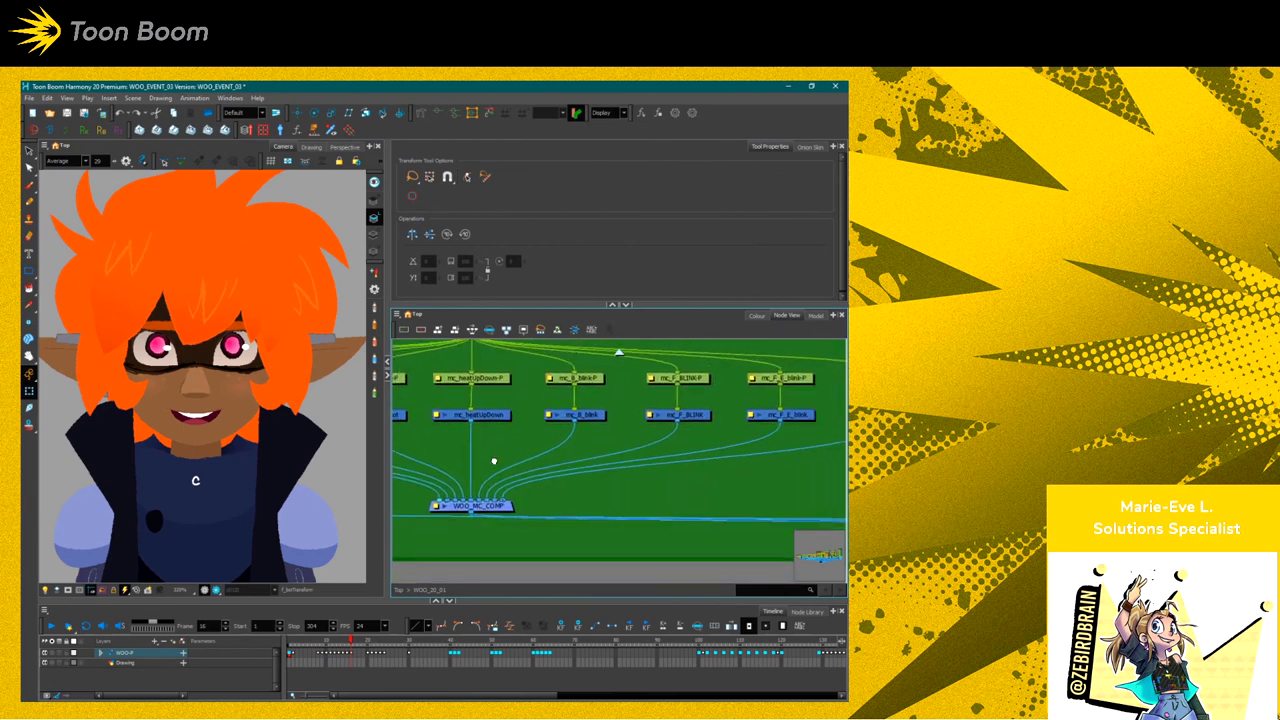
click(614, 415)
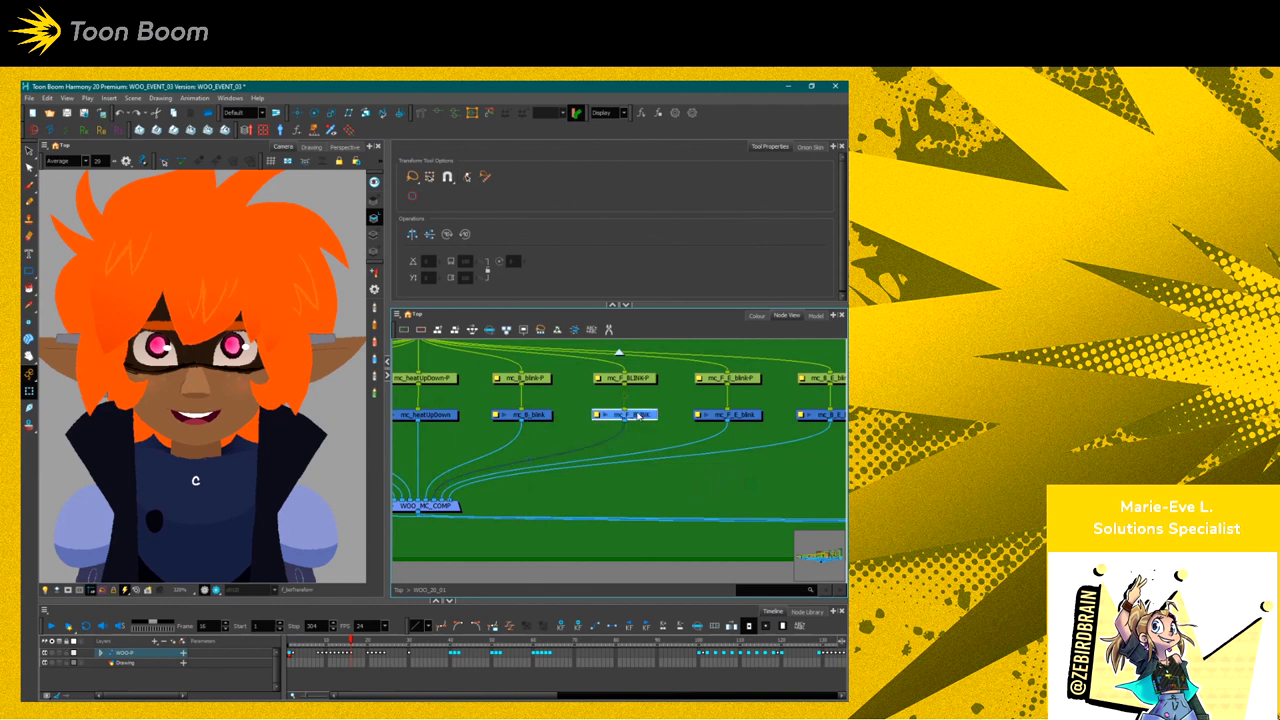
Display the F Blink controller and widen the Camera view to fit the character and the slider
scroll(636, 425, up, 3)
scroll(180, 372, up, 3)
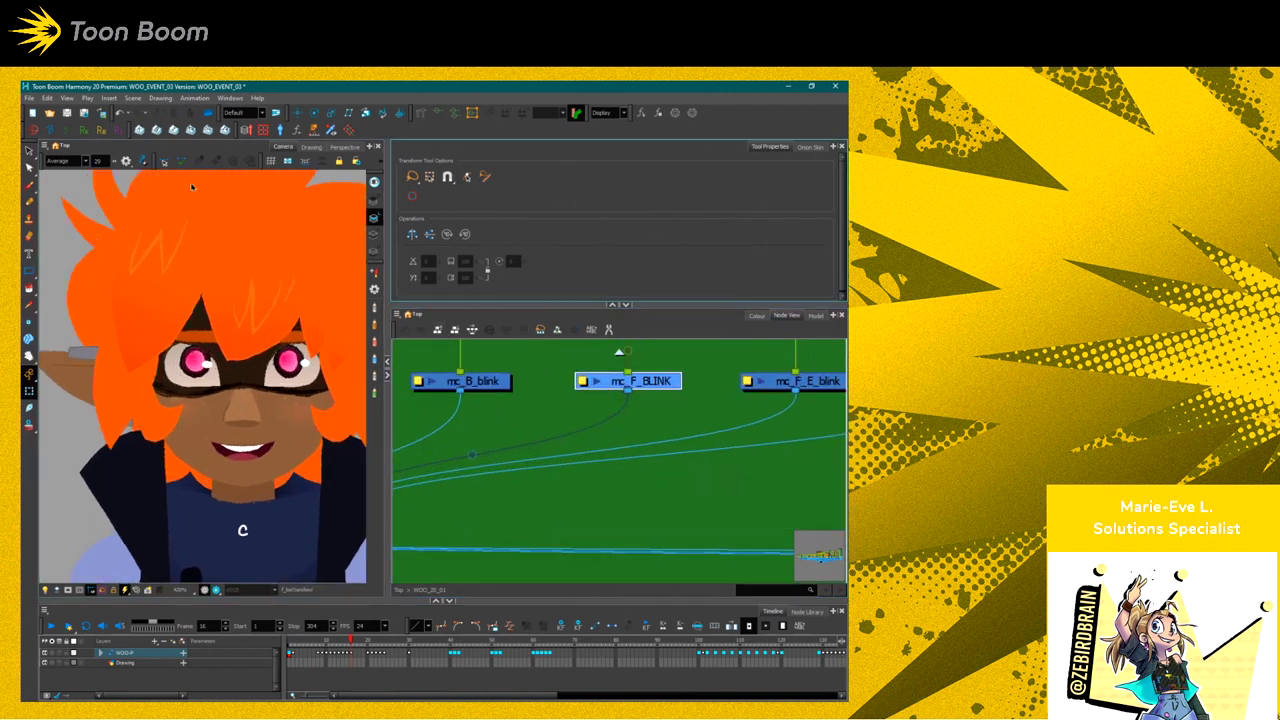
scroll(214, 414, down, 2)
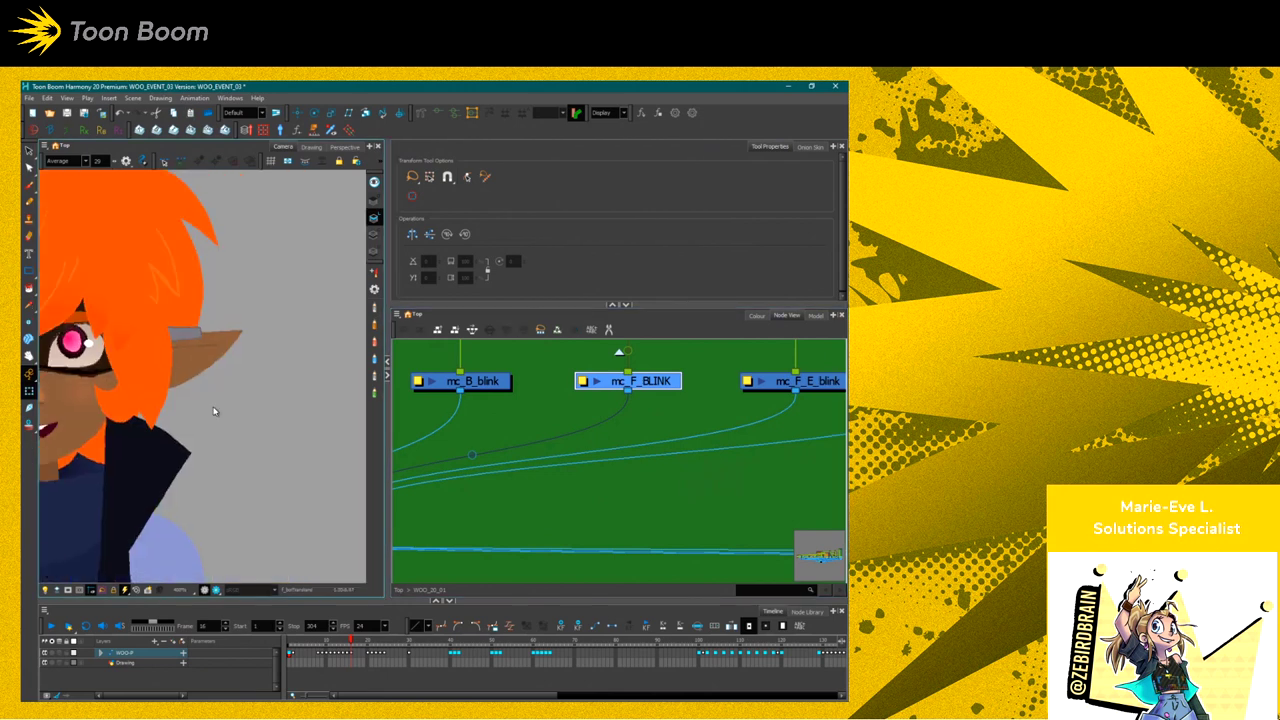
scroll(248, 458, down, 2)
key(shift+n)
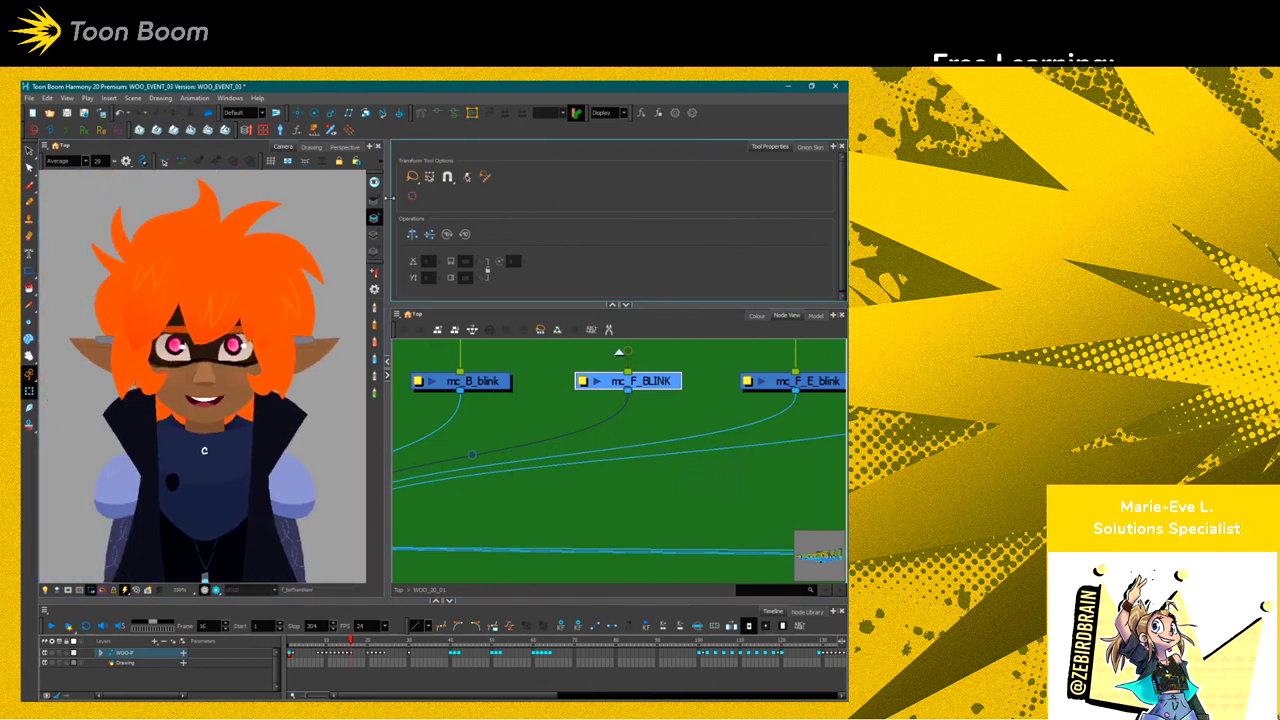
drag(390, 198, 557, 198)
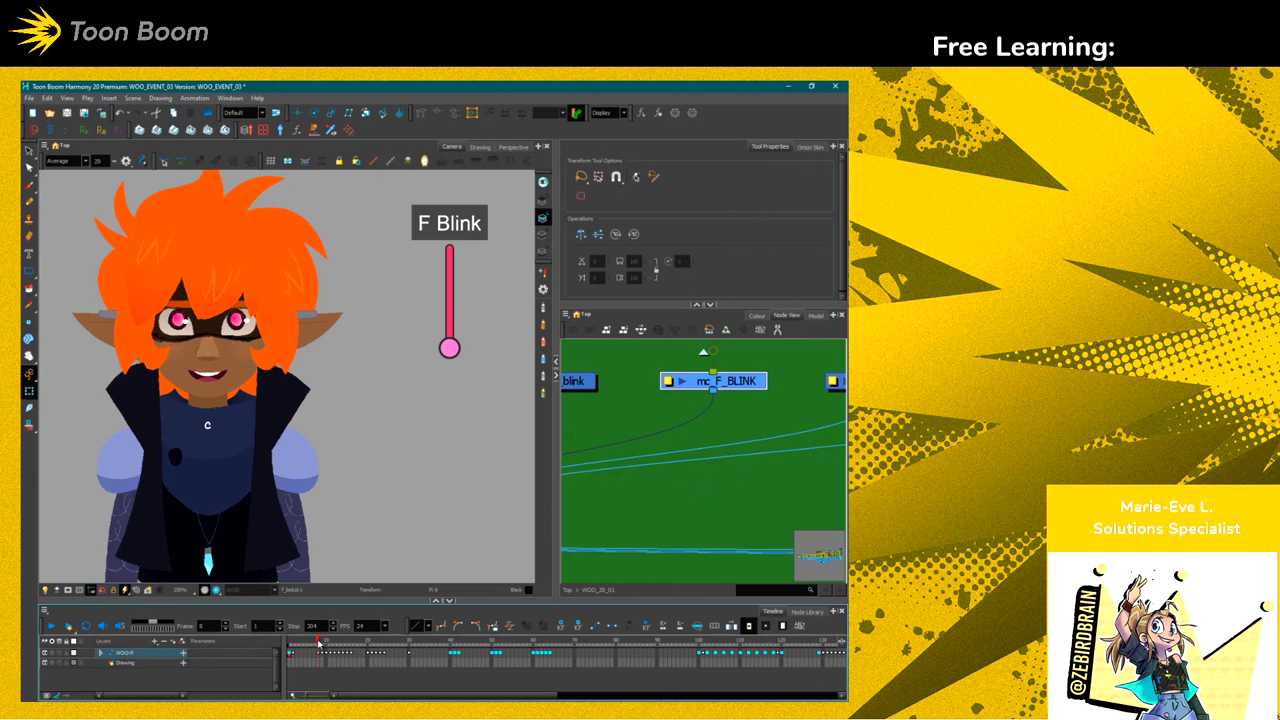
Raise the F Blink slider to 8.0 and return it to 0.0 to preview the front-view blink
mouse_move(318, 643)
mouse_down()
mouse_move(358, 648)
mouse_move(320, 650)
mouse_up()
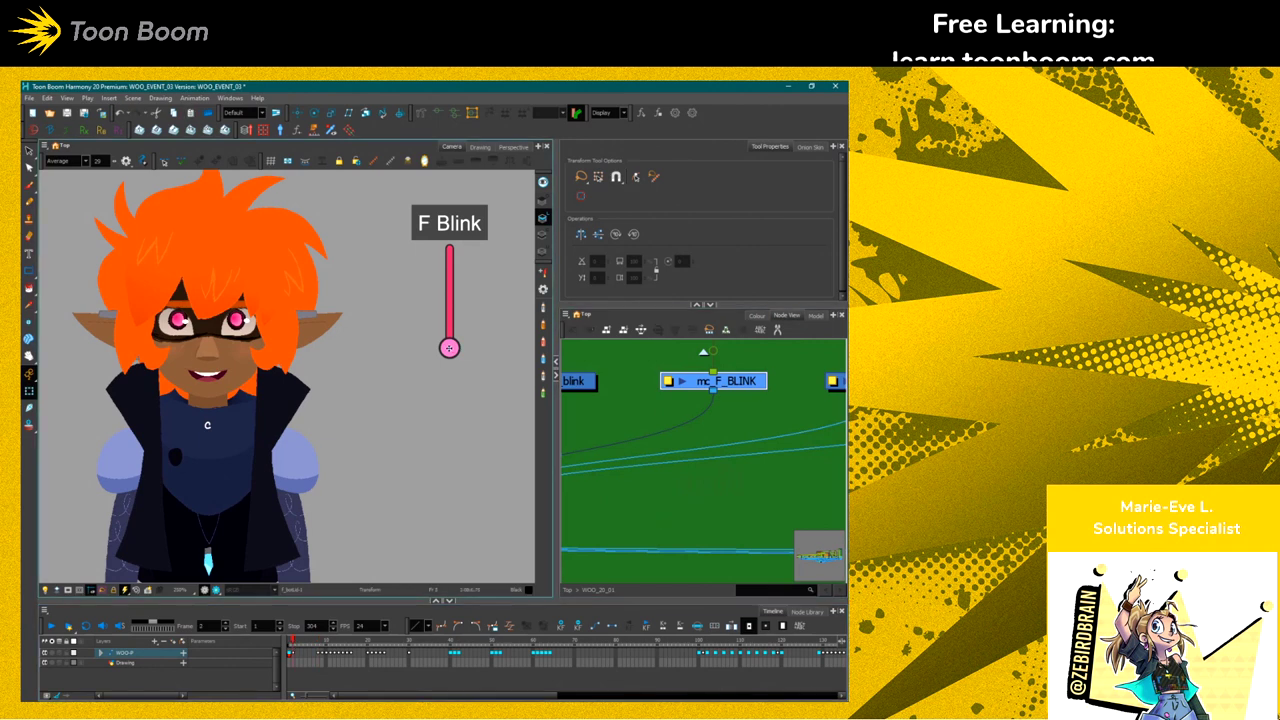
drag(449, 348, 453, 190)
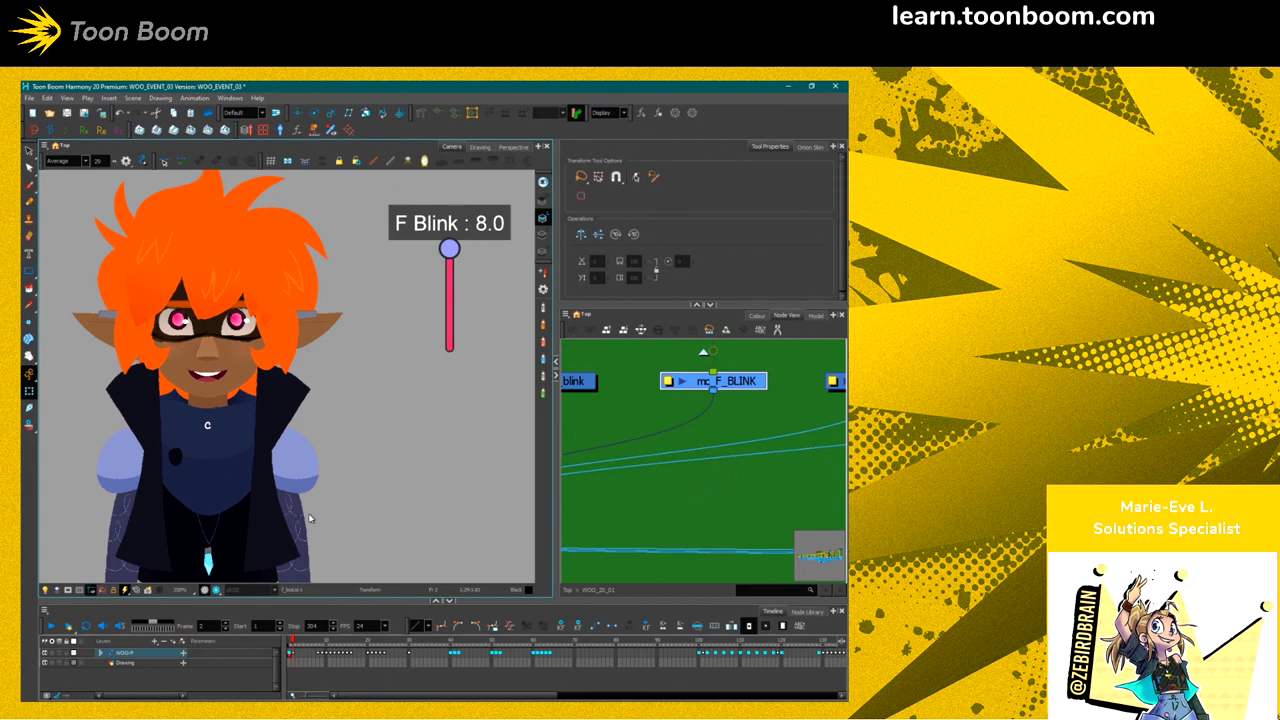
drag(448, 248, 430, 530)
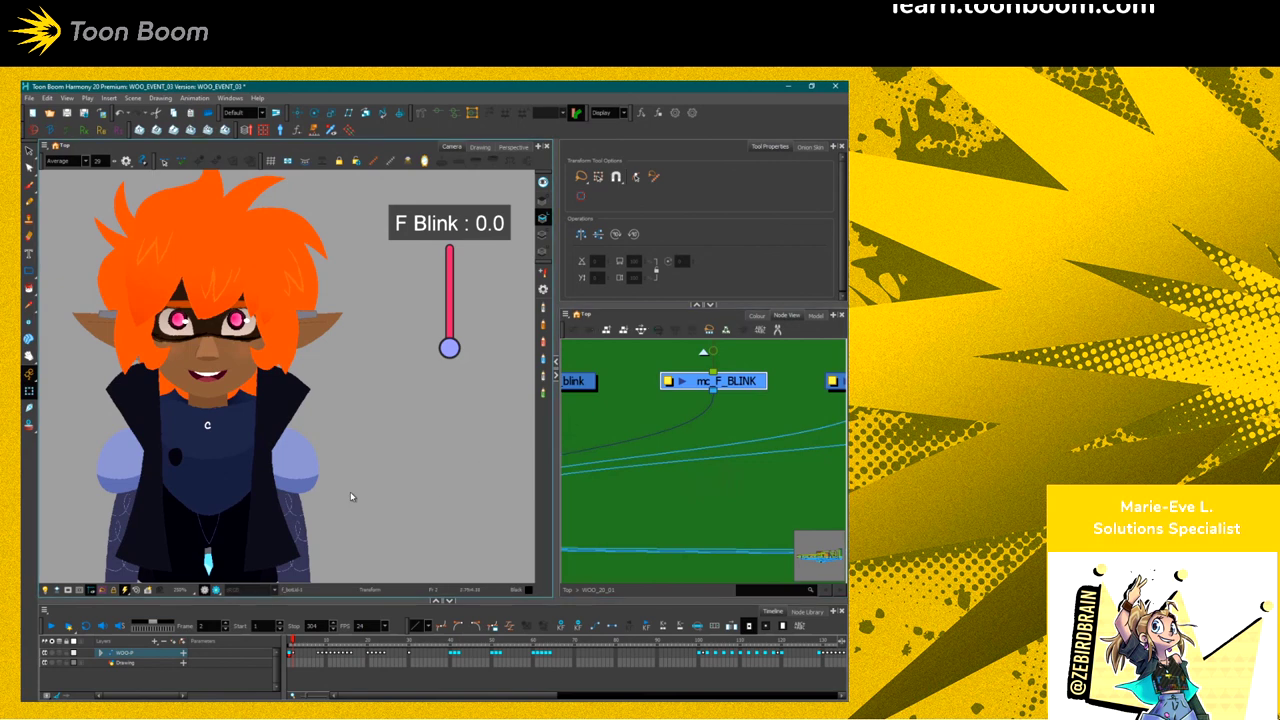
drag(360, 449, 361, 525)
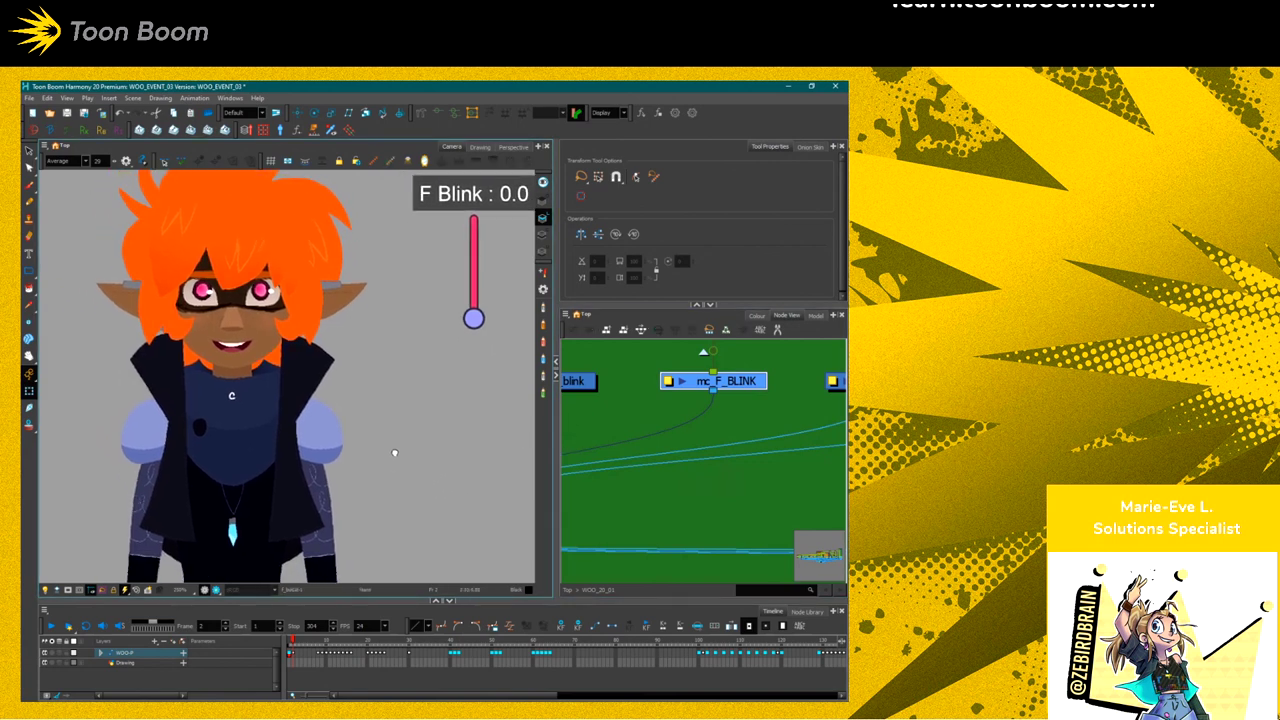
scroll(398, 475, down, 3)
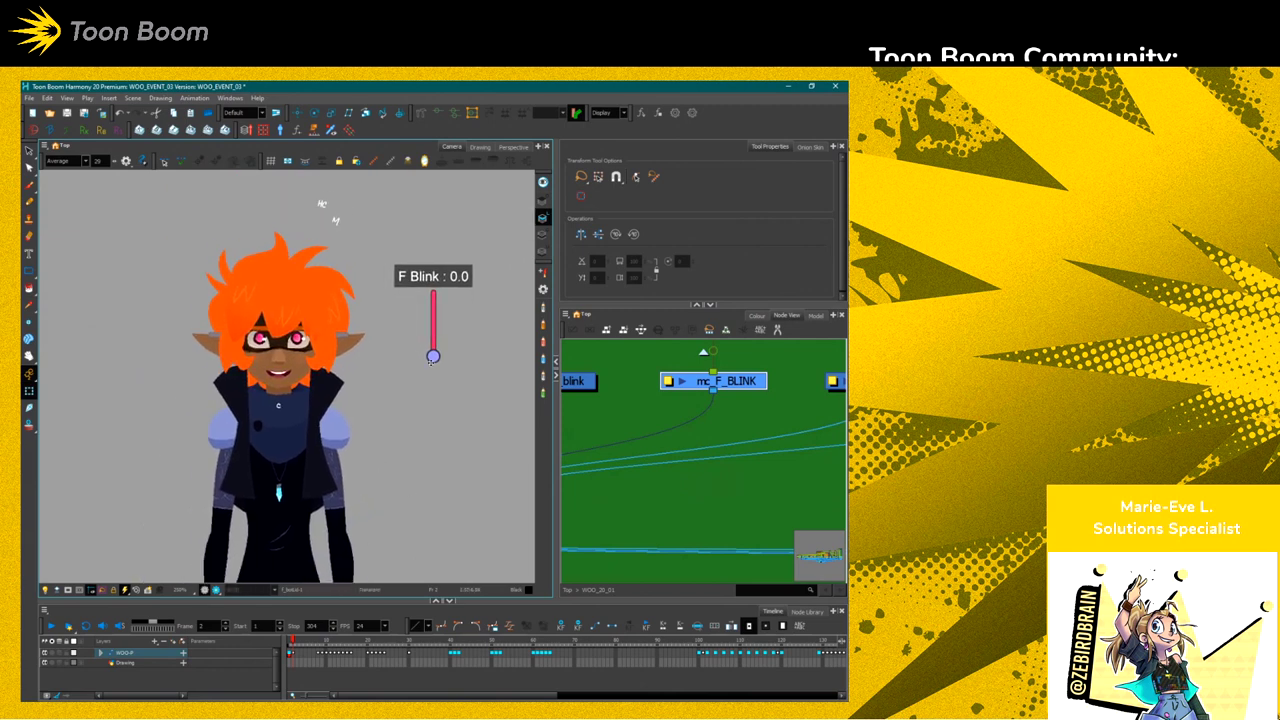
mouse_move(432, 357)
mouse_down()
mouse_move(432, 297)
mouse_move(433, 356)
mouse_up()
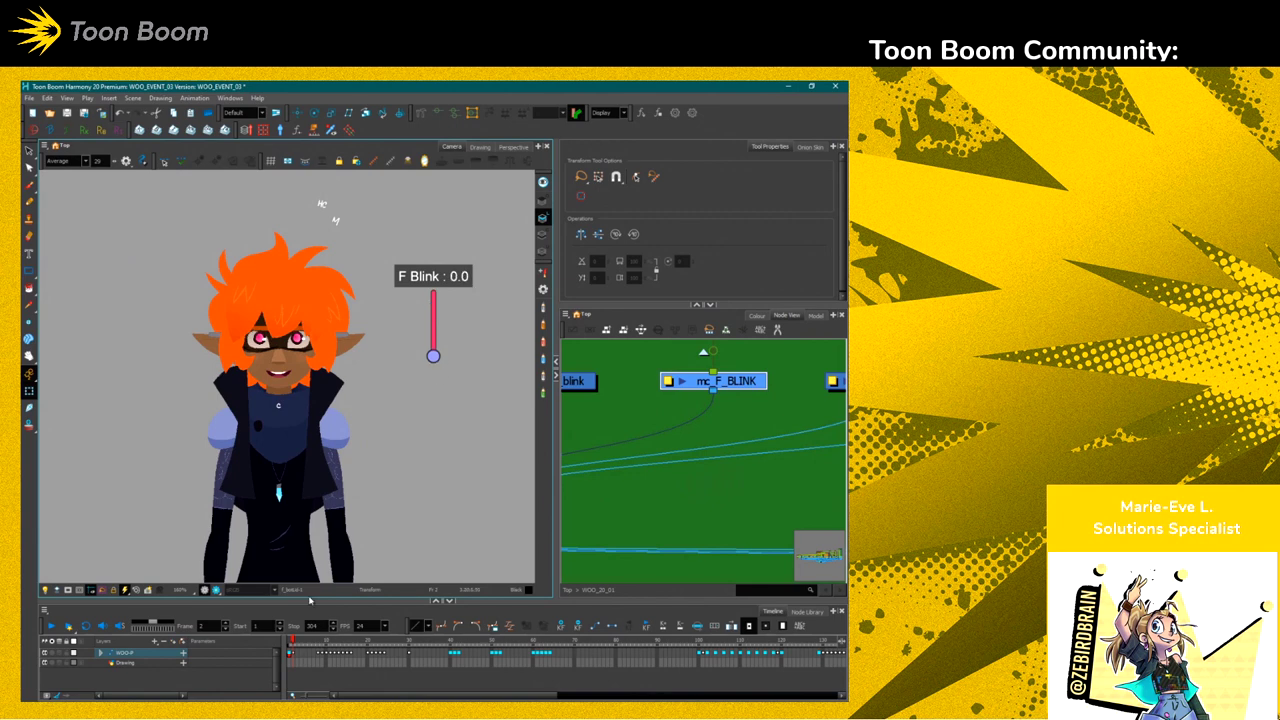
Scrub between frames 8 and 16 with the face enlarged to preview the blink poses
click(318, 641)
drag(318, 641, 346, 641)
scroll(260, 343, up, 2)
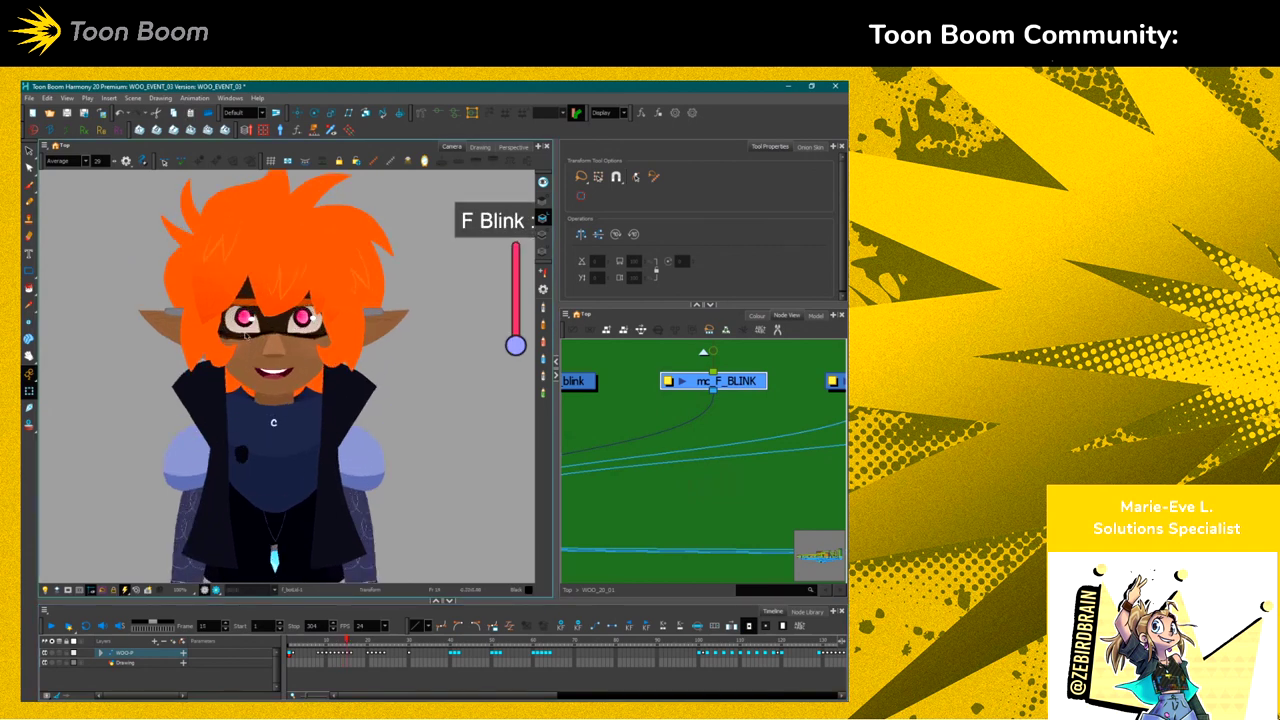
scroll(246, 333, up, 3)
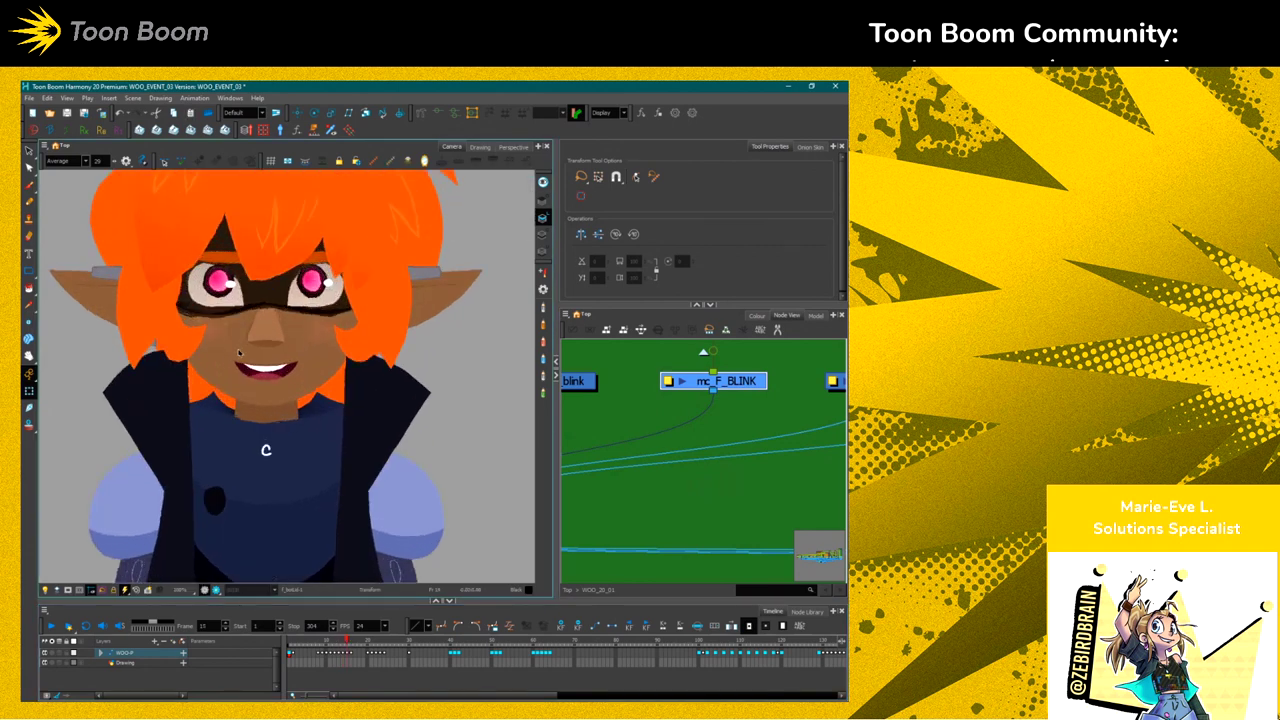
click(318, 641)
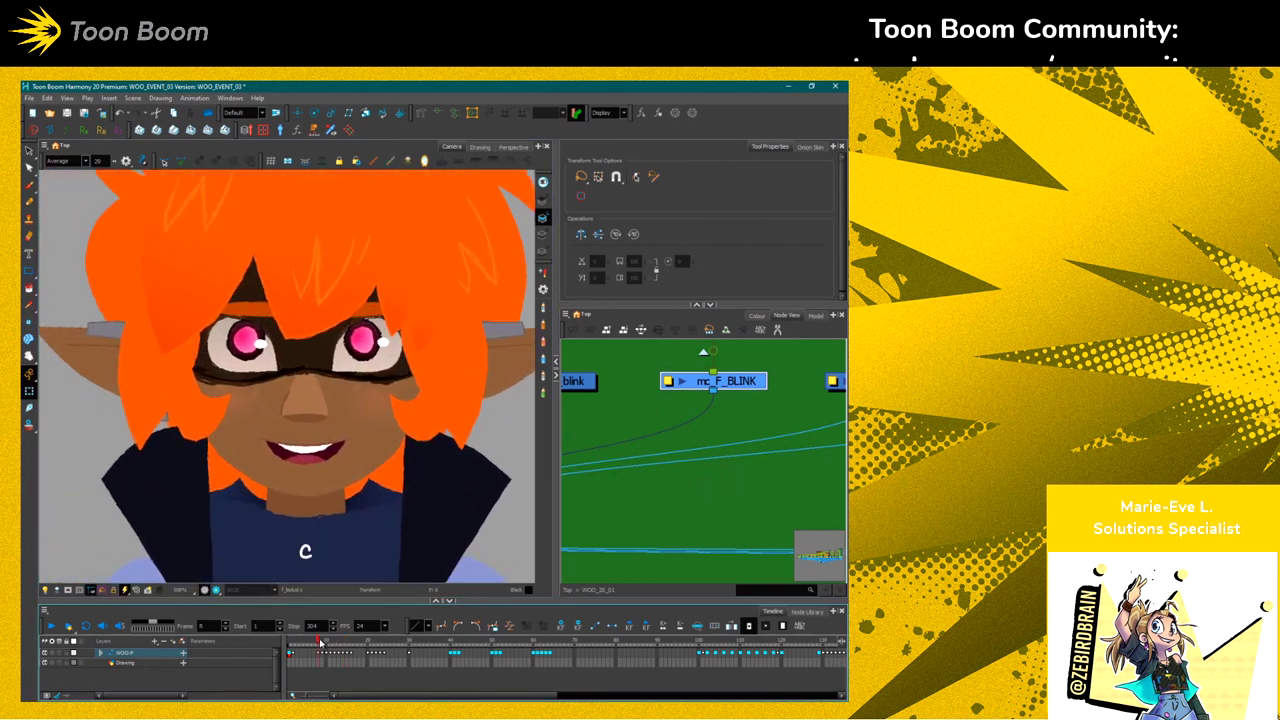
drag(320, 641, 351, 643)
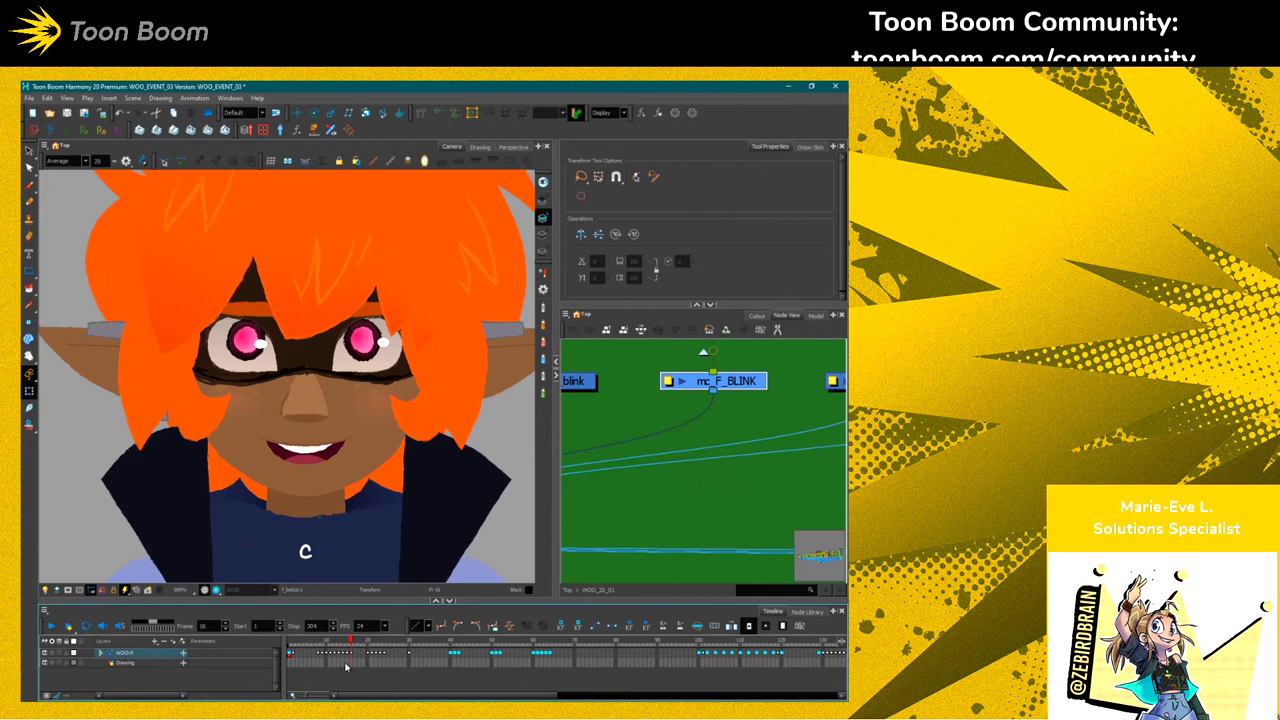
Select one eye's parent peg, f_eye_N_eyebrow-P, and locate it in the node network
click(246, 332)
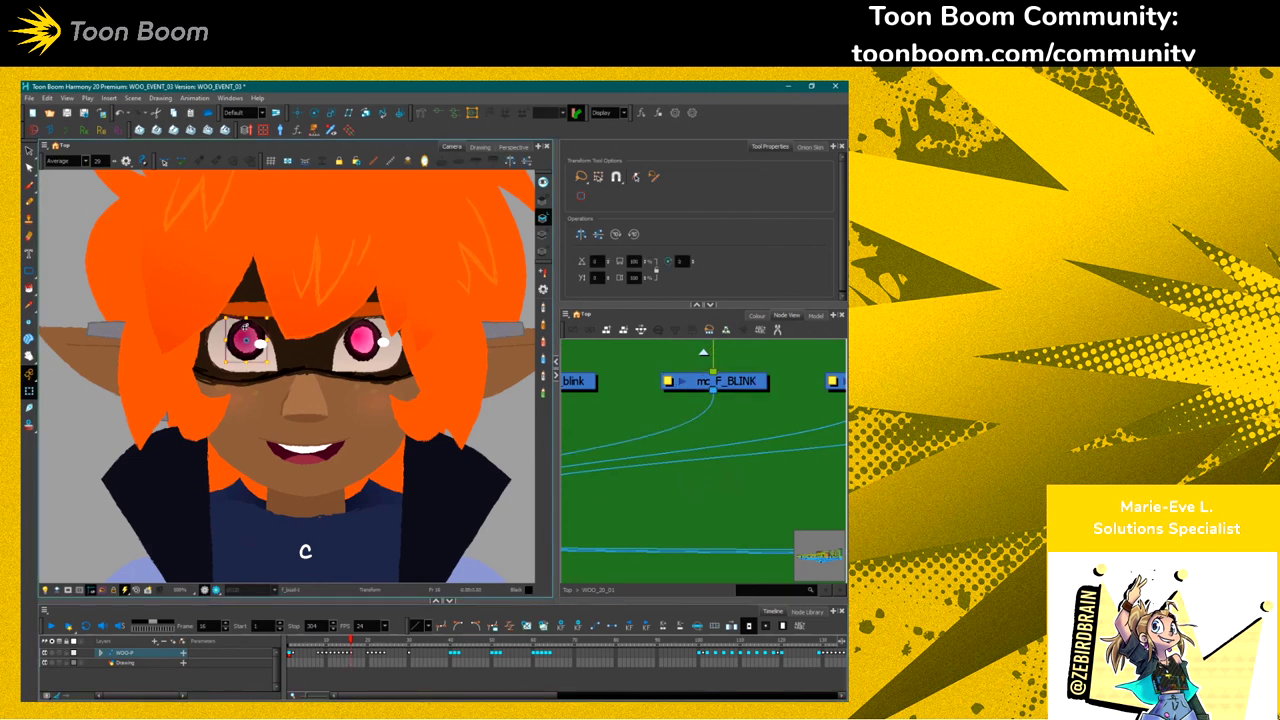
click(243, 309)
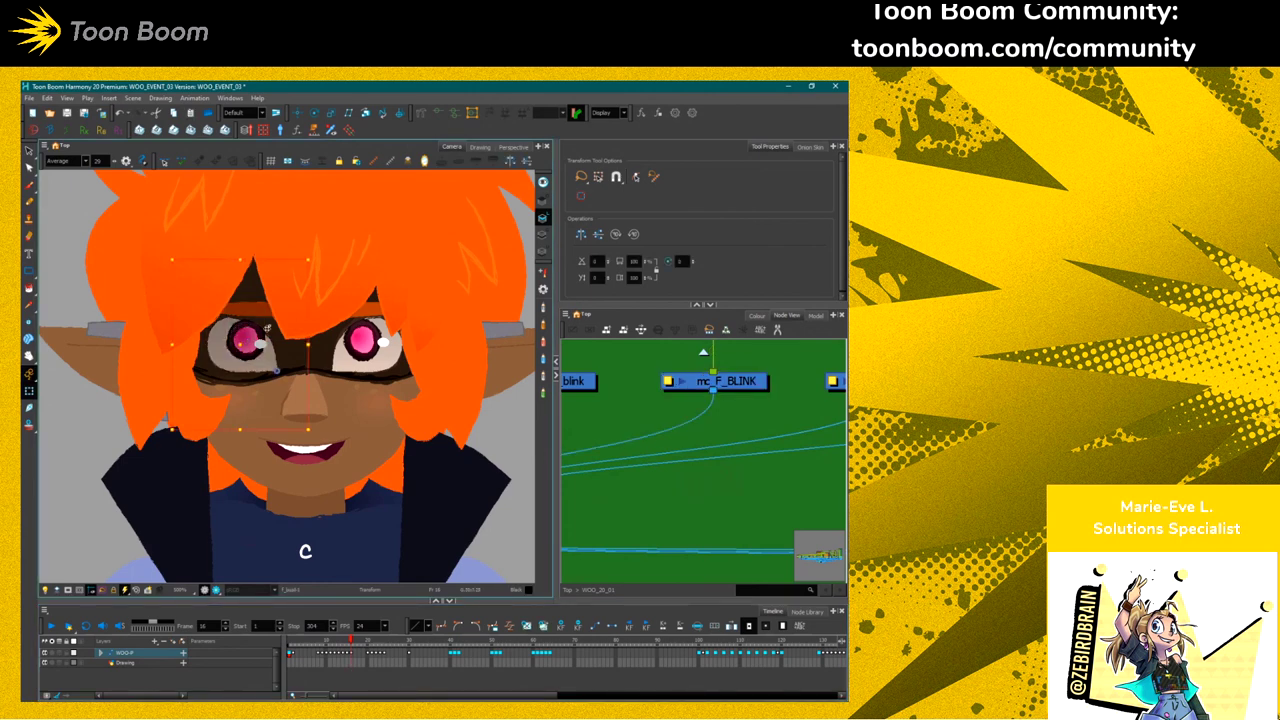
key(f)
key(2)
key(2)
key(2)
key(2)
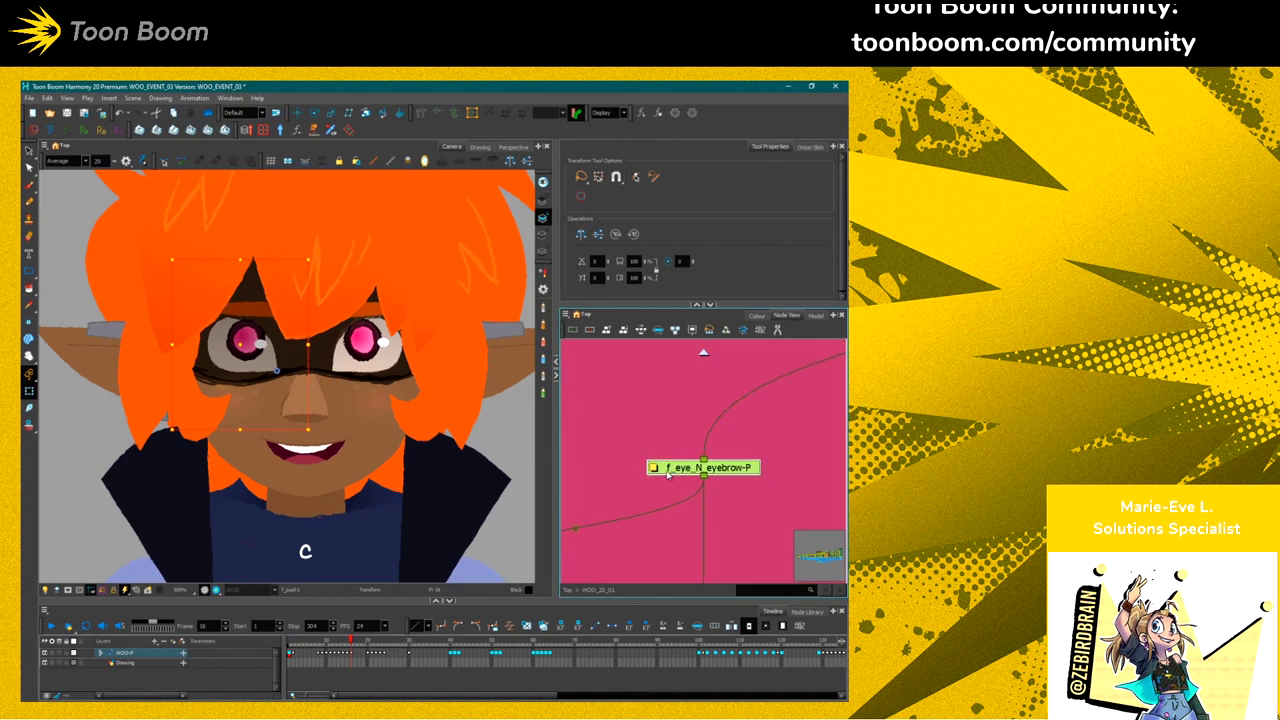
scroll(645, 480, down, 5)
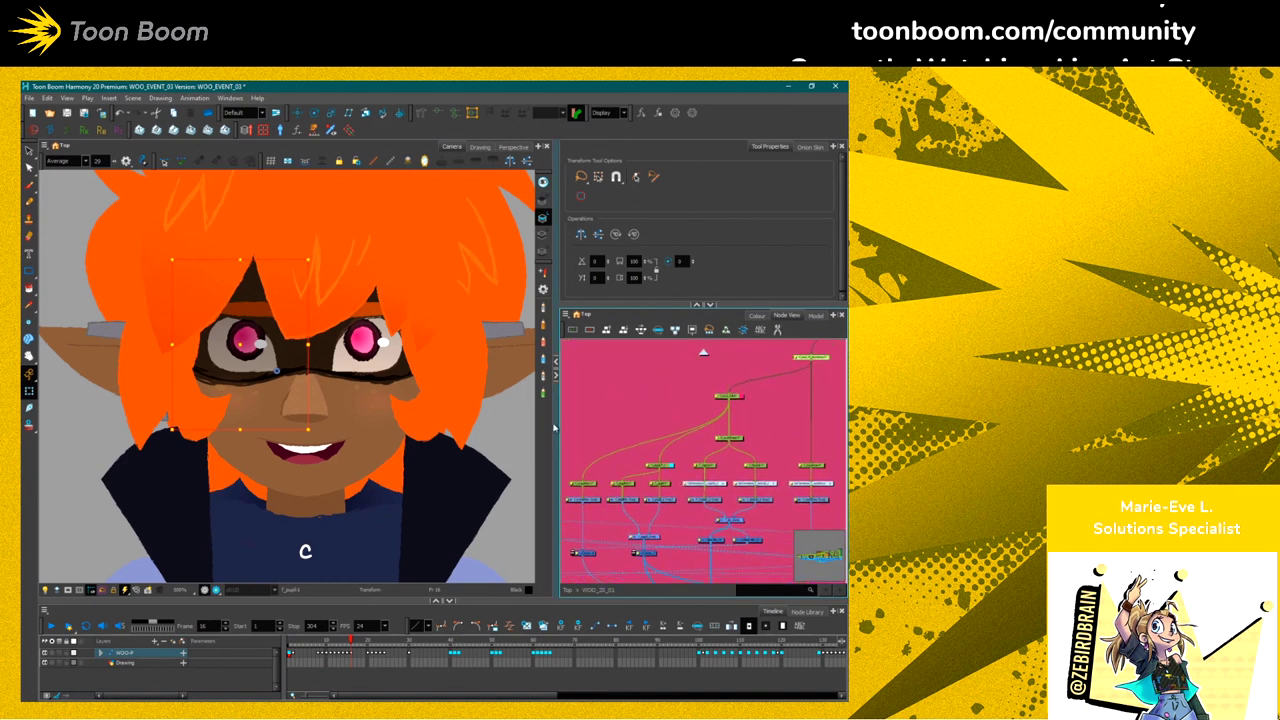
Widen the Node View and move the f_eye_N_eyebrow-P peg slightly down, closer to its child nodes
drag(556, 429, 514, 429)
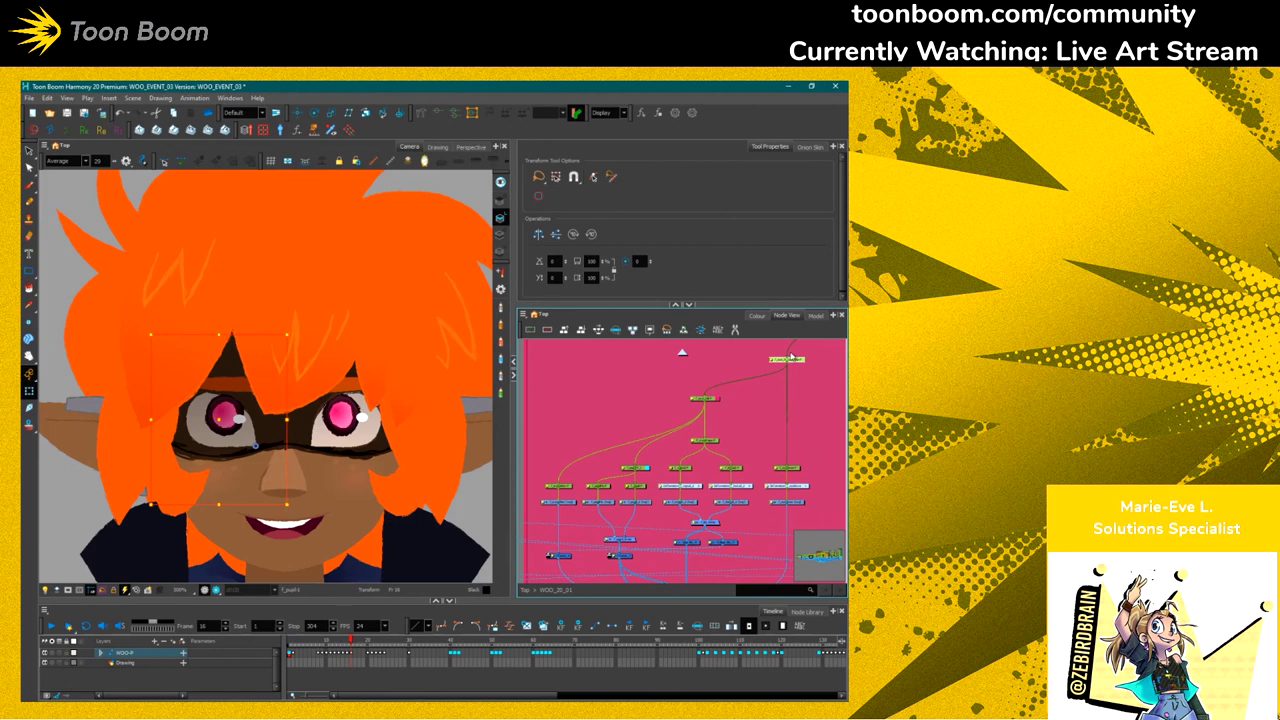
scroll(684, 472, down, 1)
scroll(684, 472, down, 2)
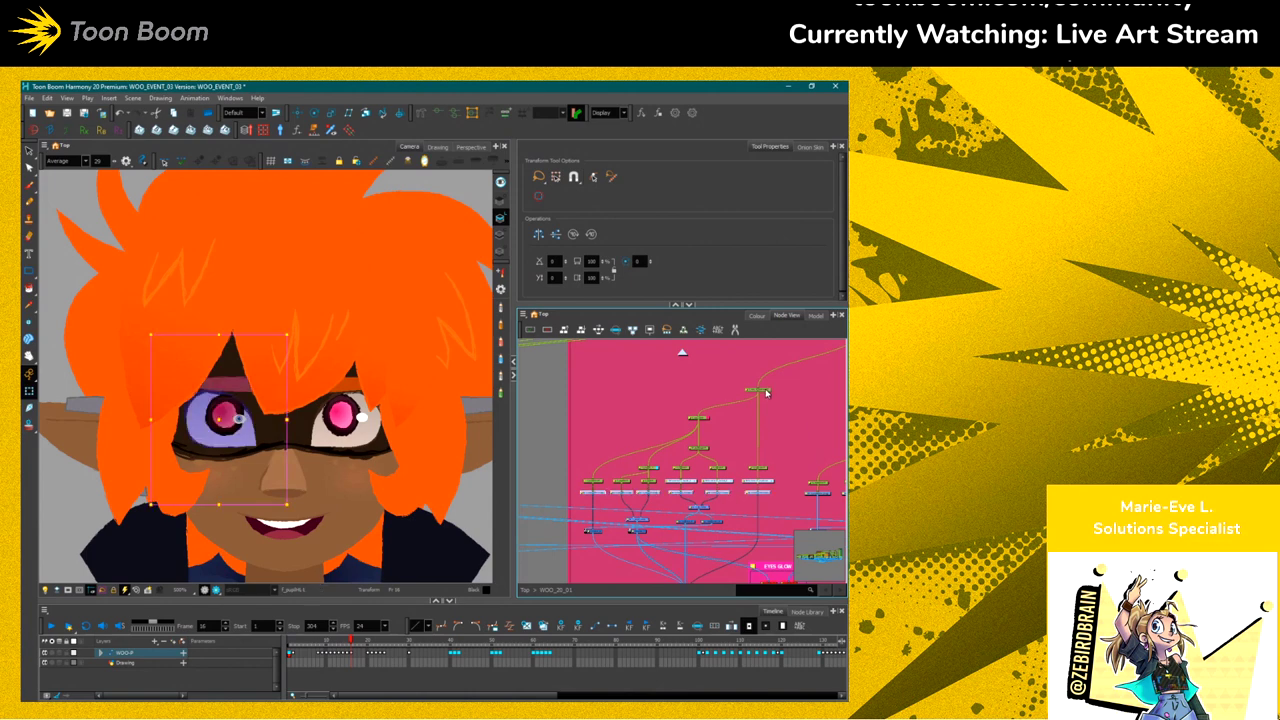
mouse_move(765, 390)
mouse_down()
mouse_move(748, 376)
mouse_move(743, 388)
mouse_move(765, 412)
mouse_up()
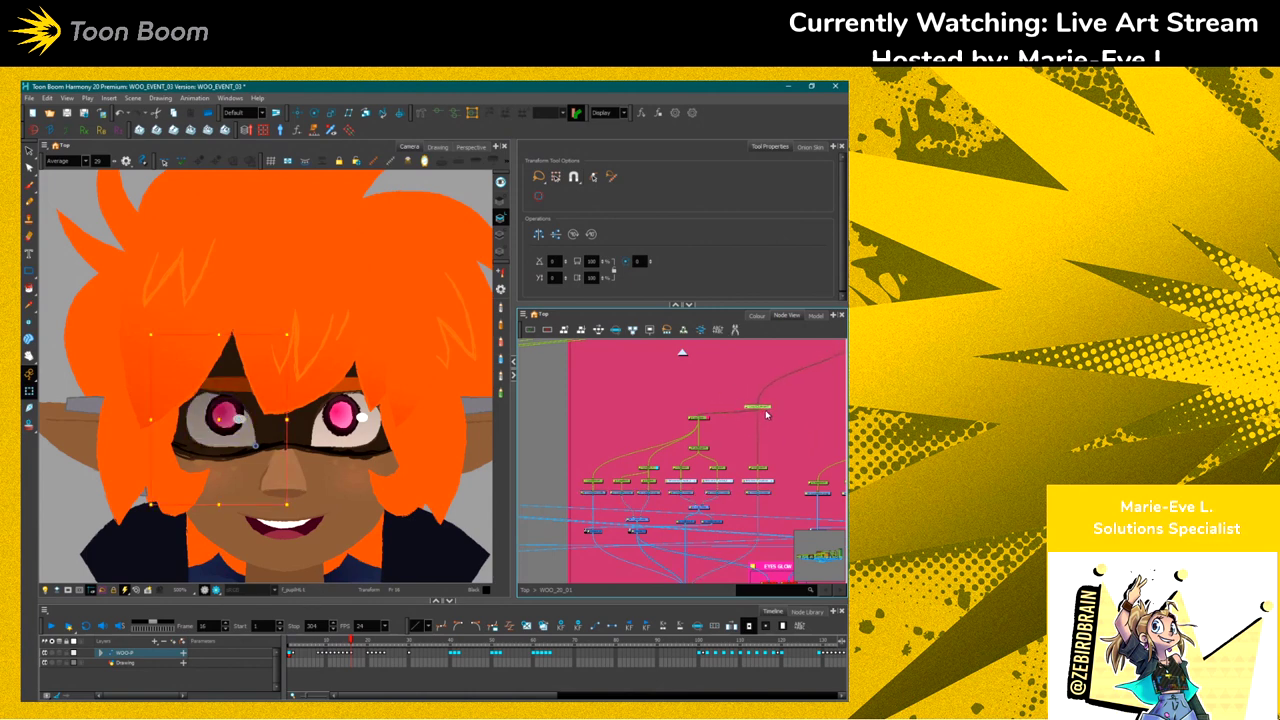
Enlarge the Timeline and its layer list, and select the f_eye_N_eyebrow-P keyframes from frame 8 to 16
drag(313, 582, 310, 507)
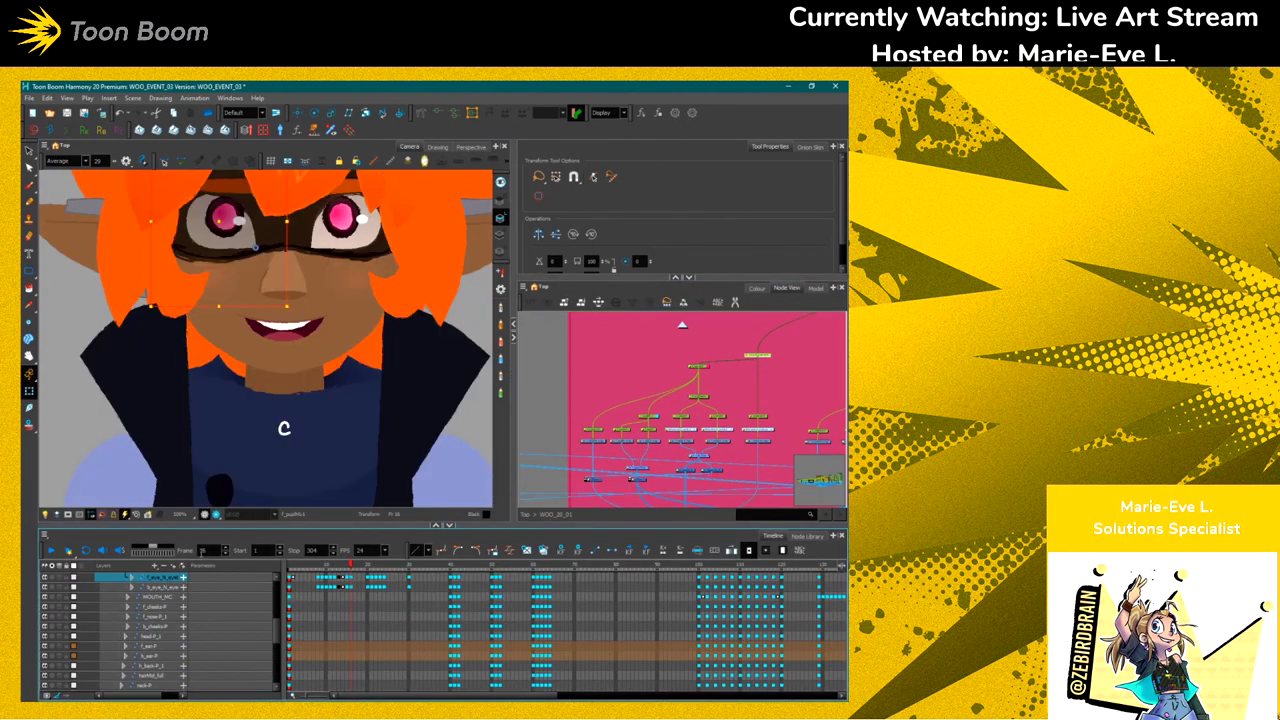
drag(284, 594, 308, 594)
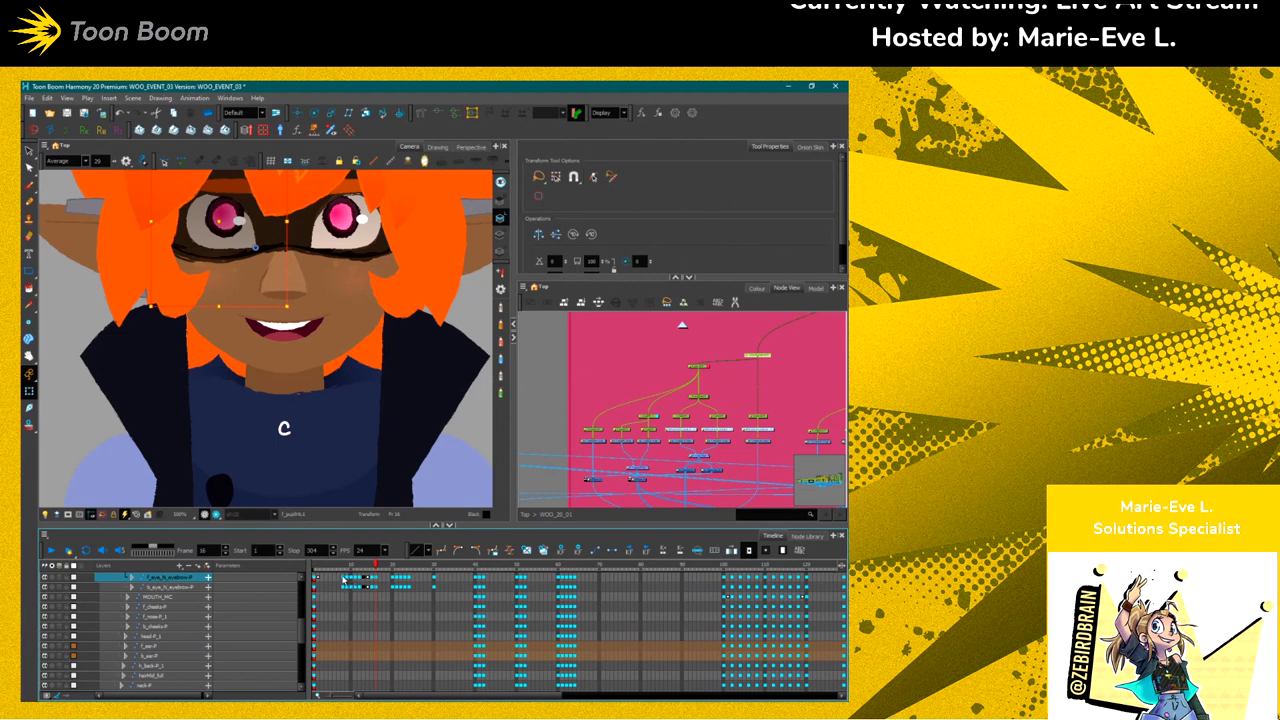
drag(344, 580, 378, 578)
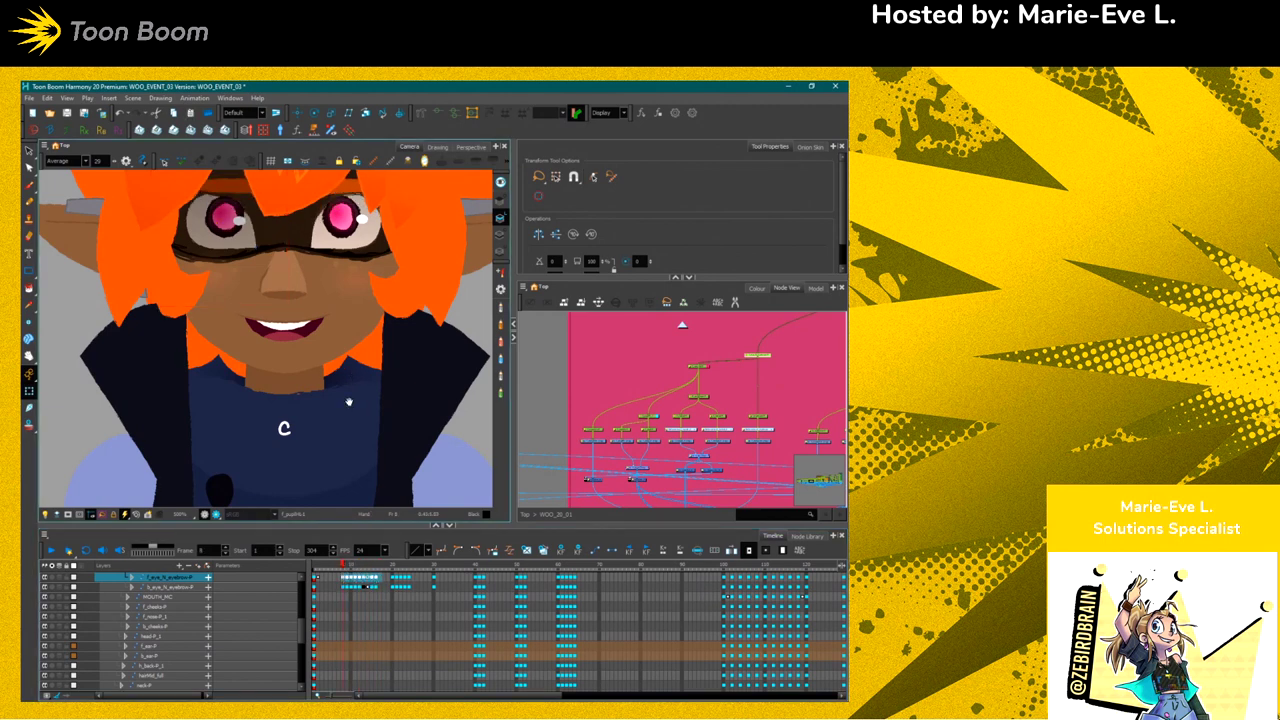
Examine the list of available toolbars to find the Master Controller toolbar
drag(351, 400, 336, 462)
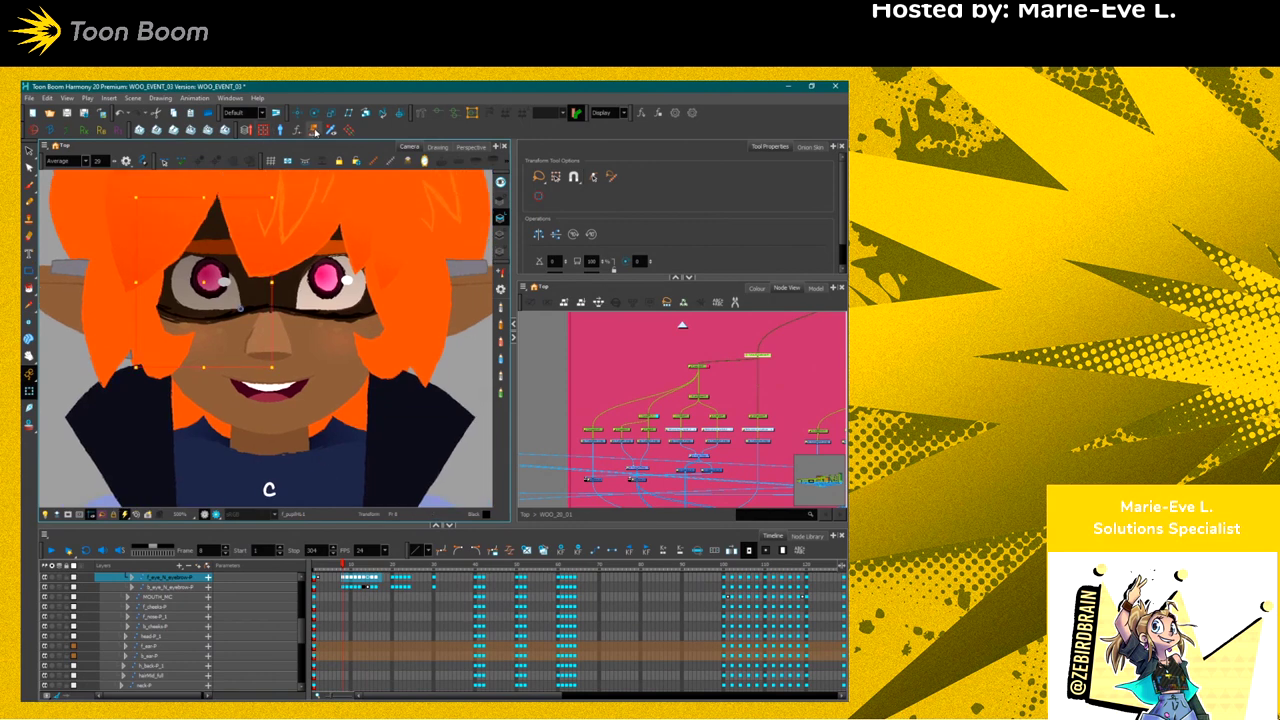
right_click(377, 137)
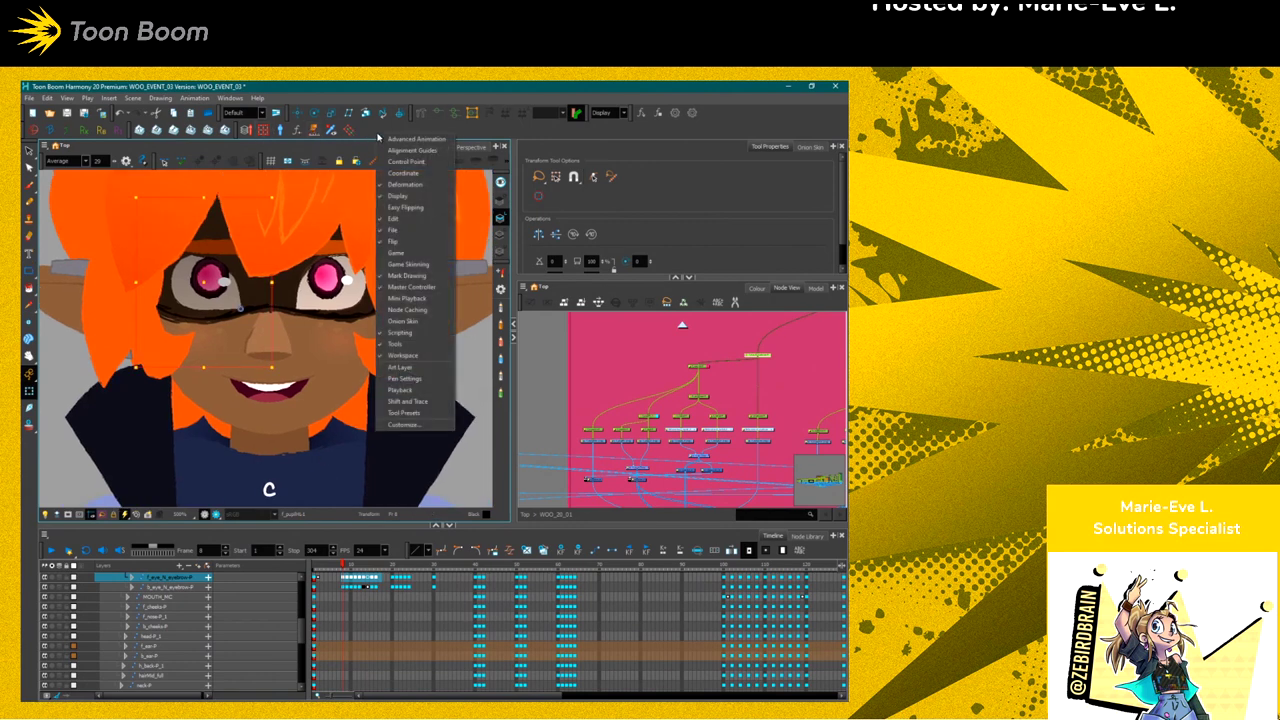
click(408, 289)
click(372, 127)
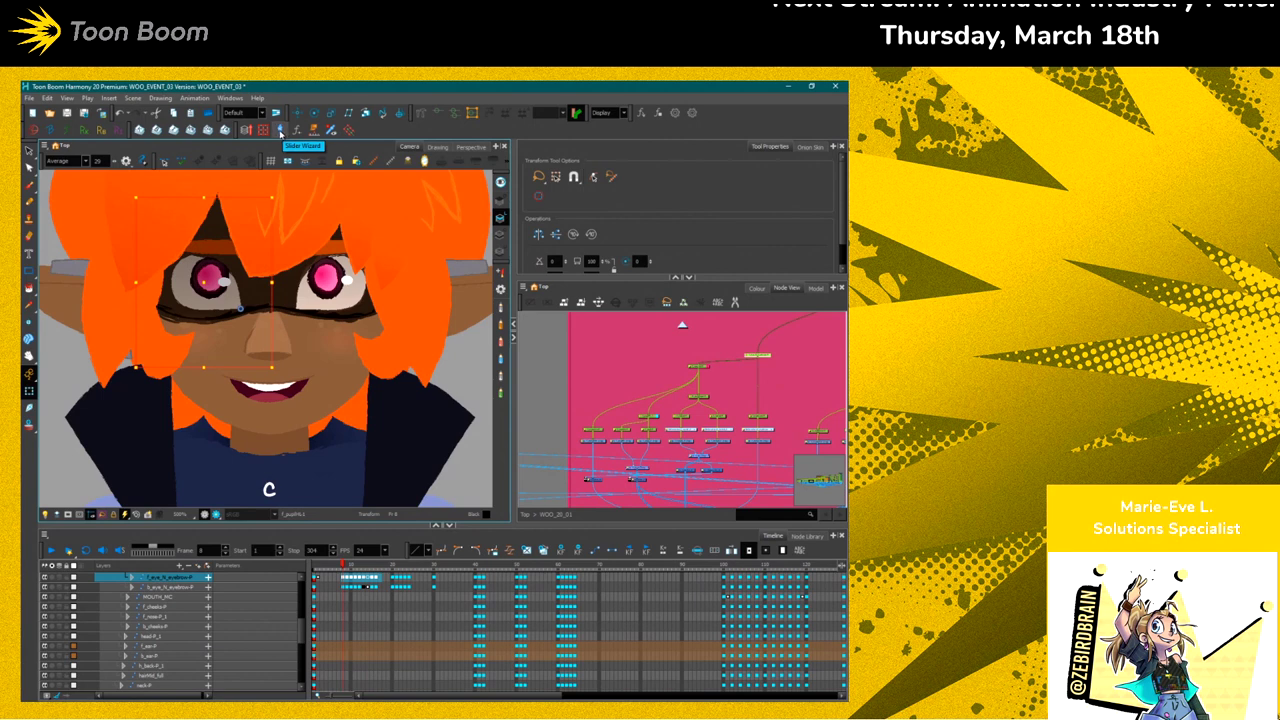
Open the Master Controller Slider Wizard, set the source frame range to 8–17, and enable Interpolate Between Poses
click(282, 131)
drag(360, 278, 477, 153)
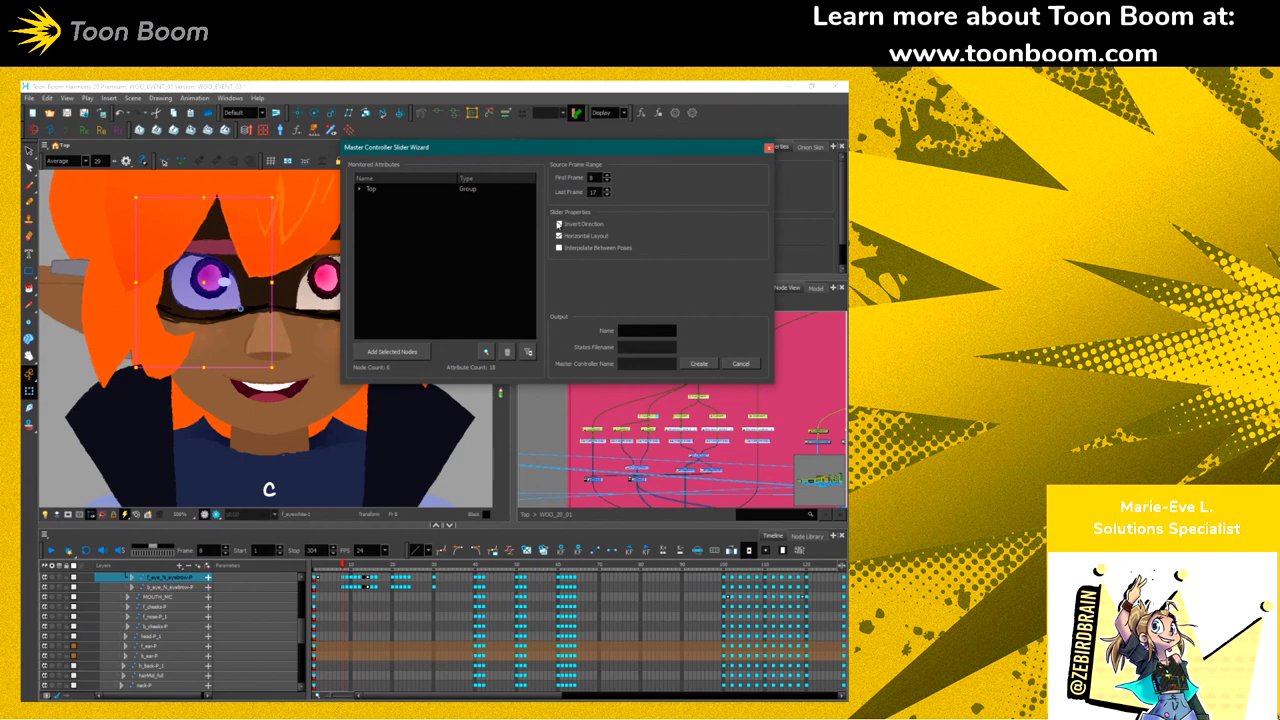
double_click(594, 178)
key(Tab)
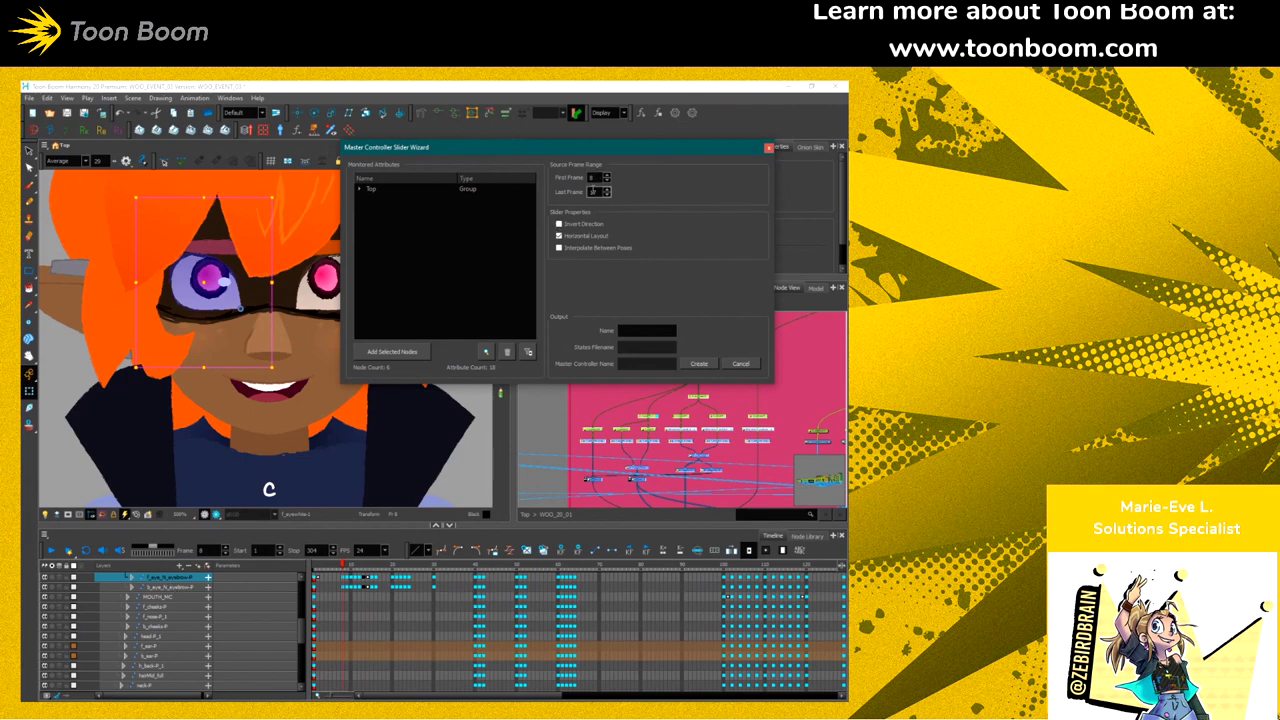
key(BackSpace)
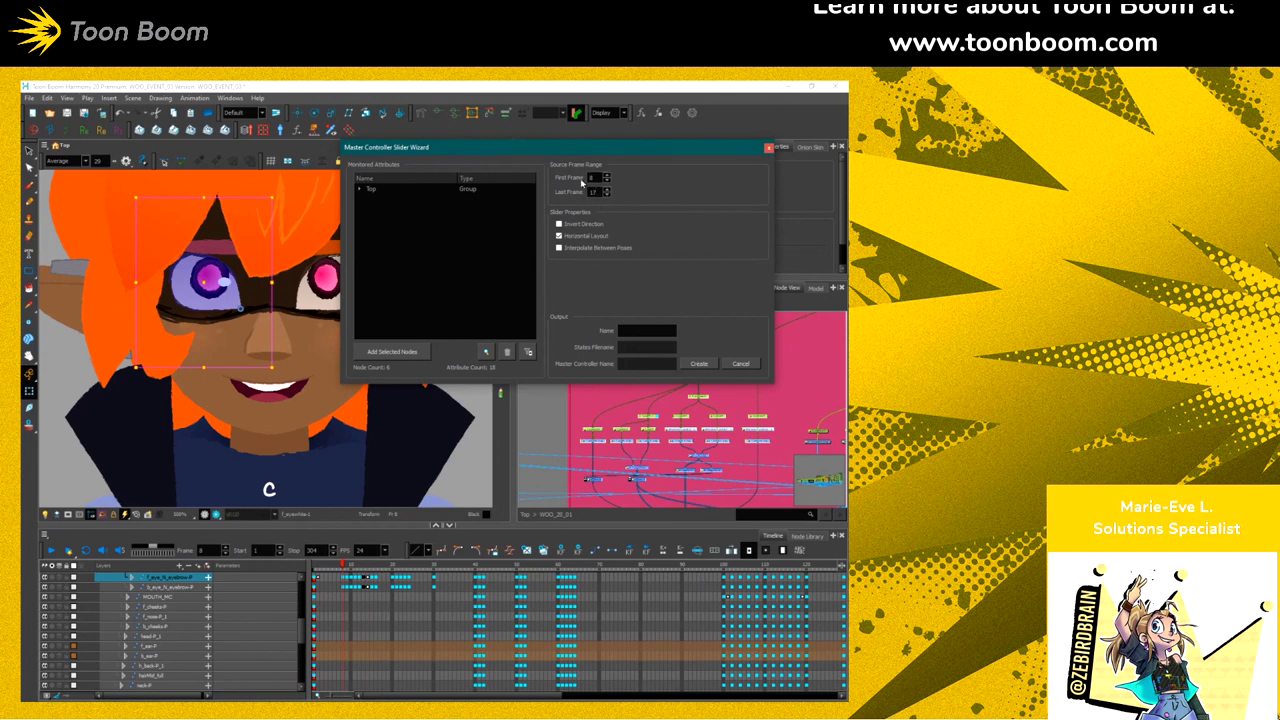
text(17)
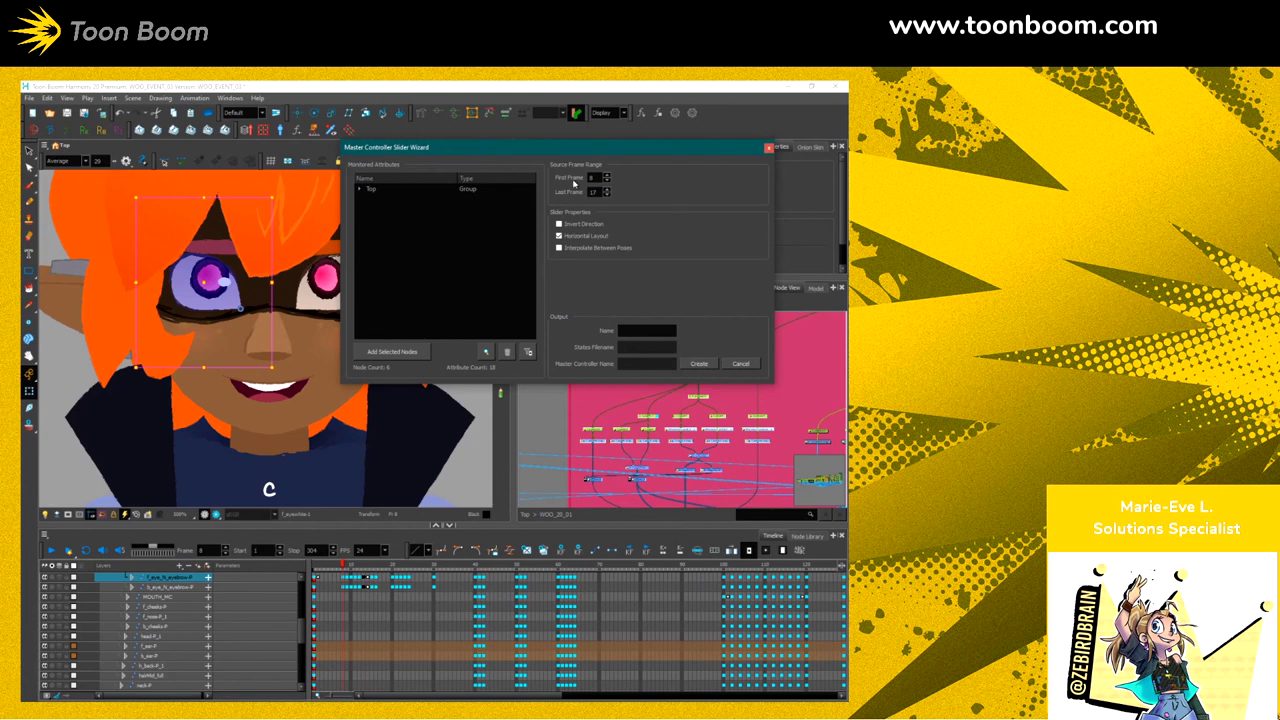
click(560, 249)
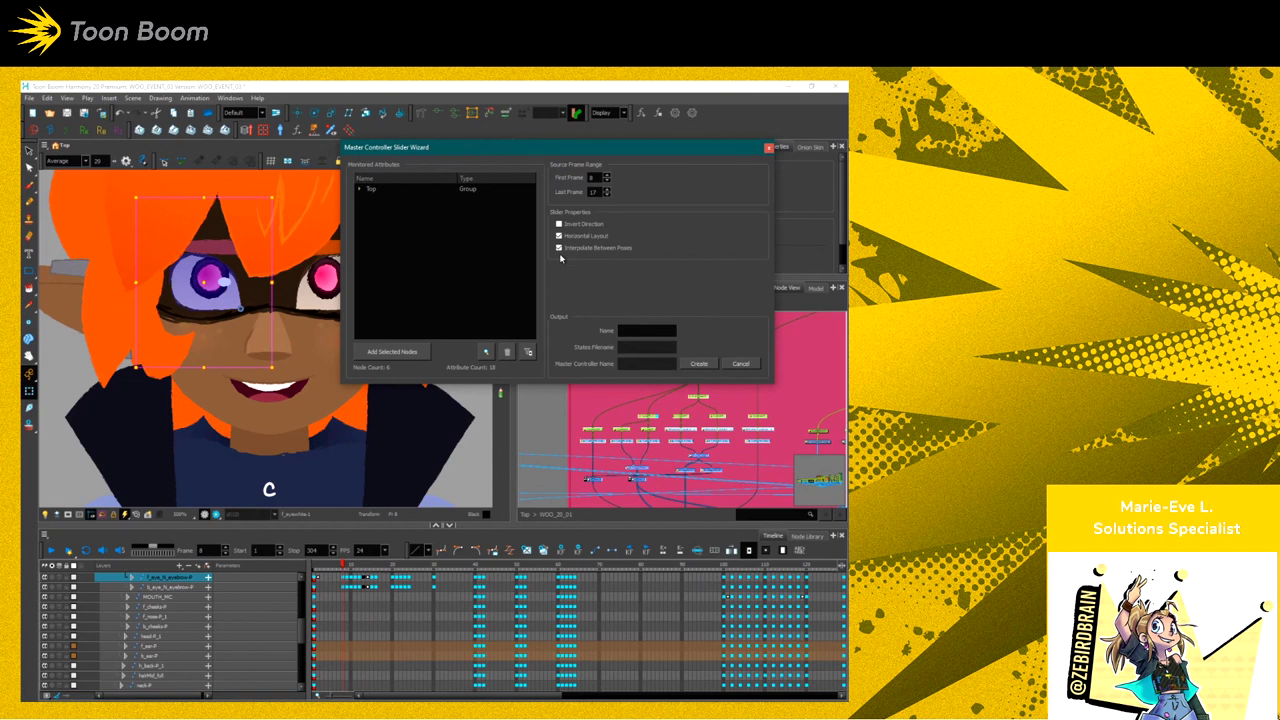
Name the slider output TWTICH_F_EYE and start creating the master controller
click(628, 330)
text(f)
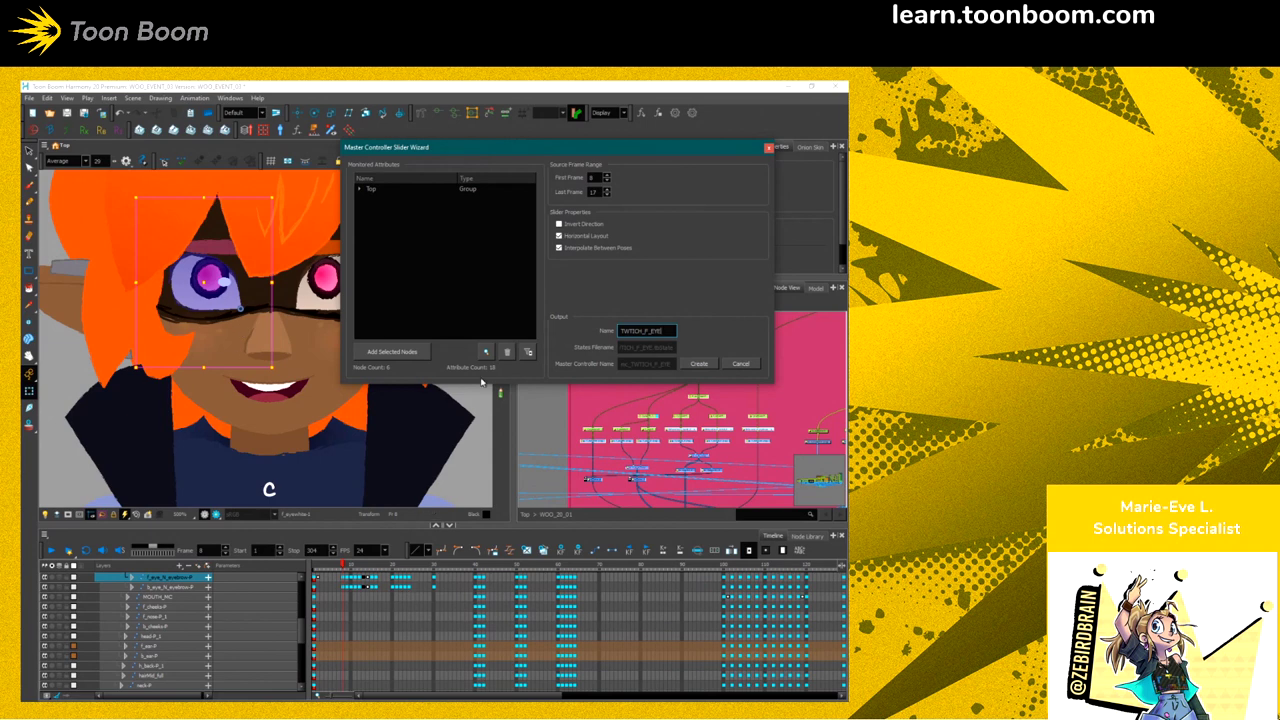
click(697, 364)
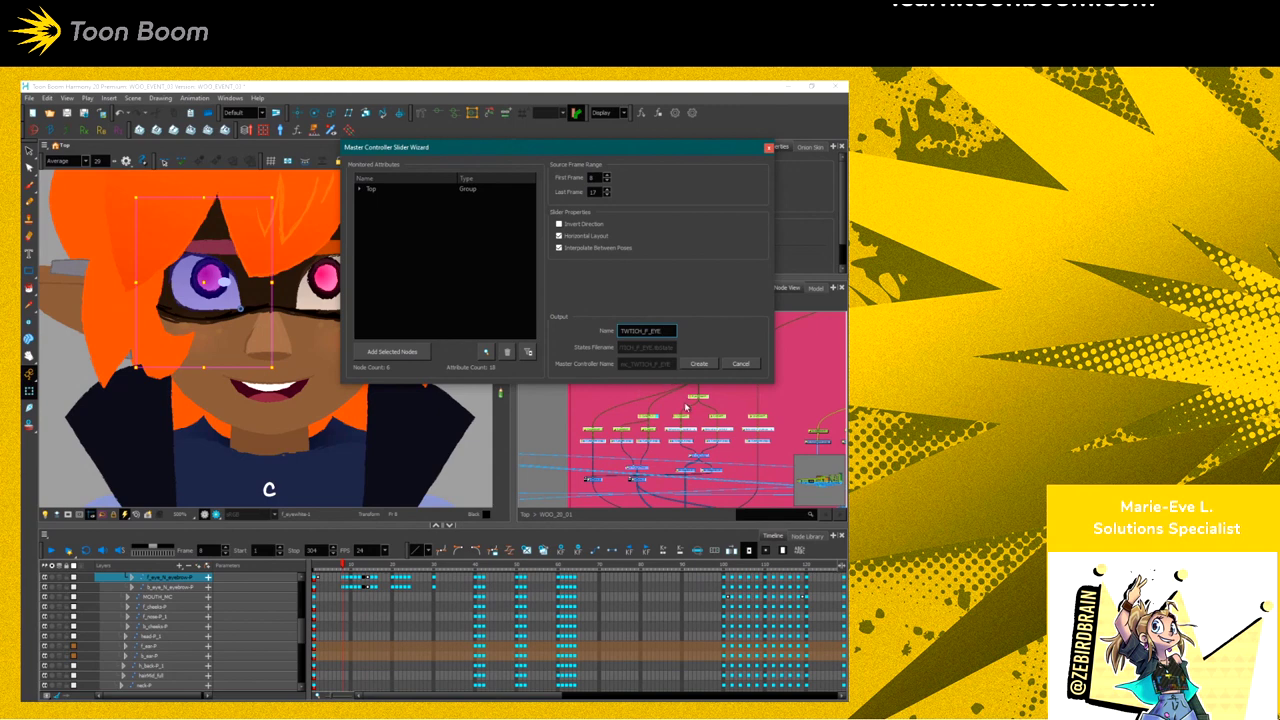
click(697, 364)
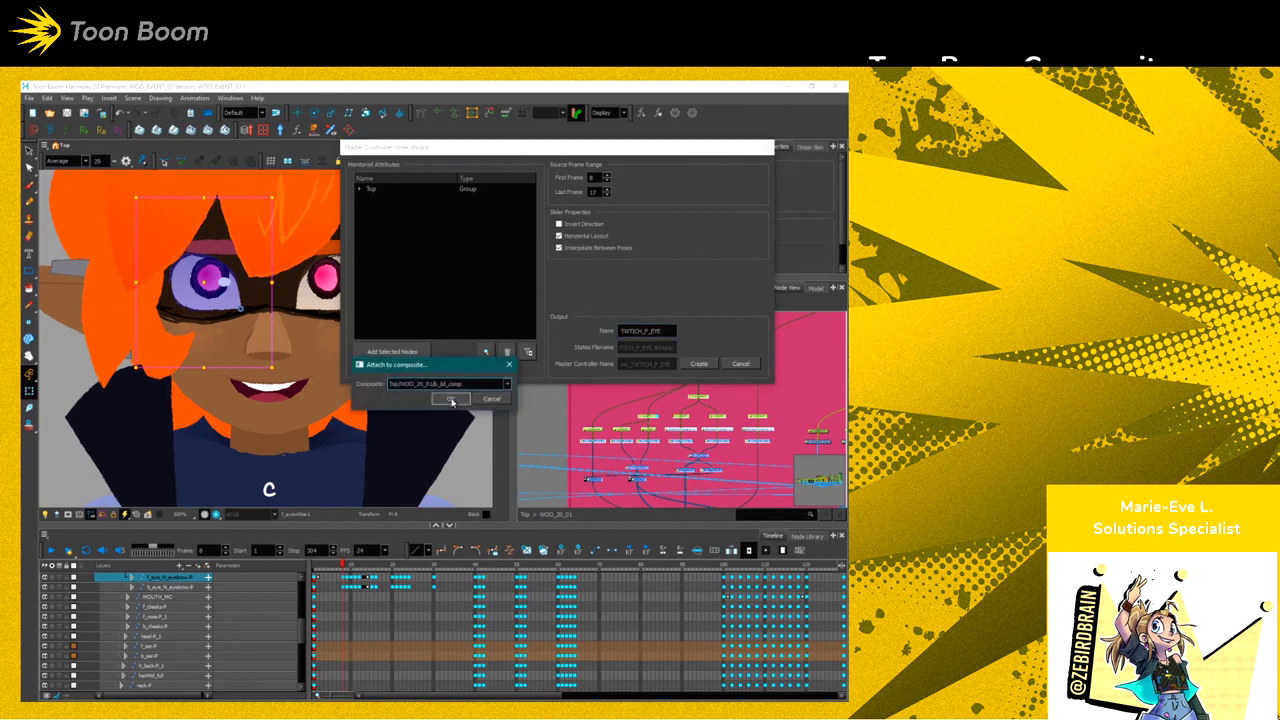
Attach the new controller to the composite Top/WOO_20_01/WOO_MC_COMP
click(403, 385)
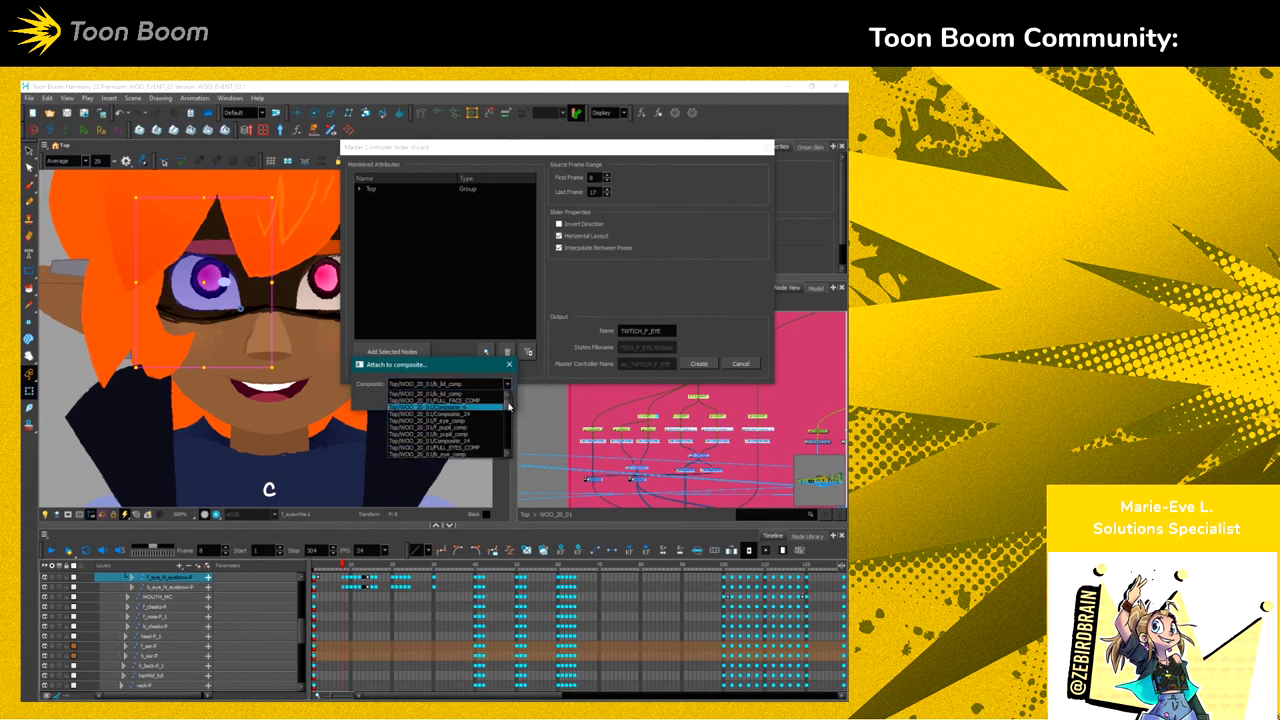
scroll(509, 405, down, 3)
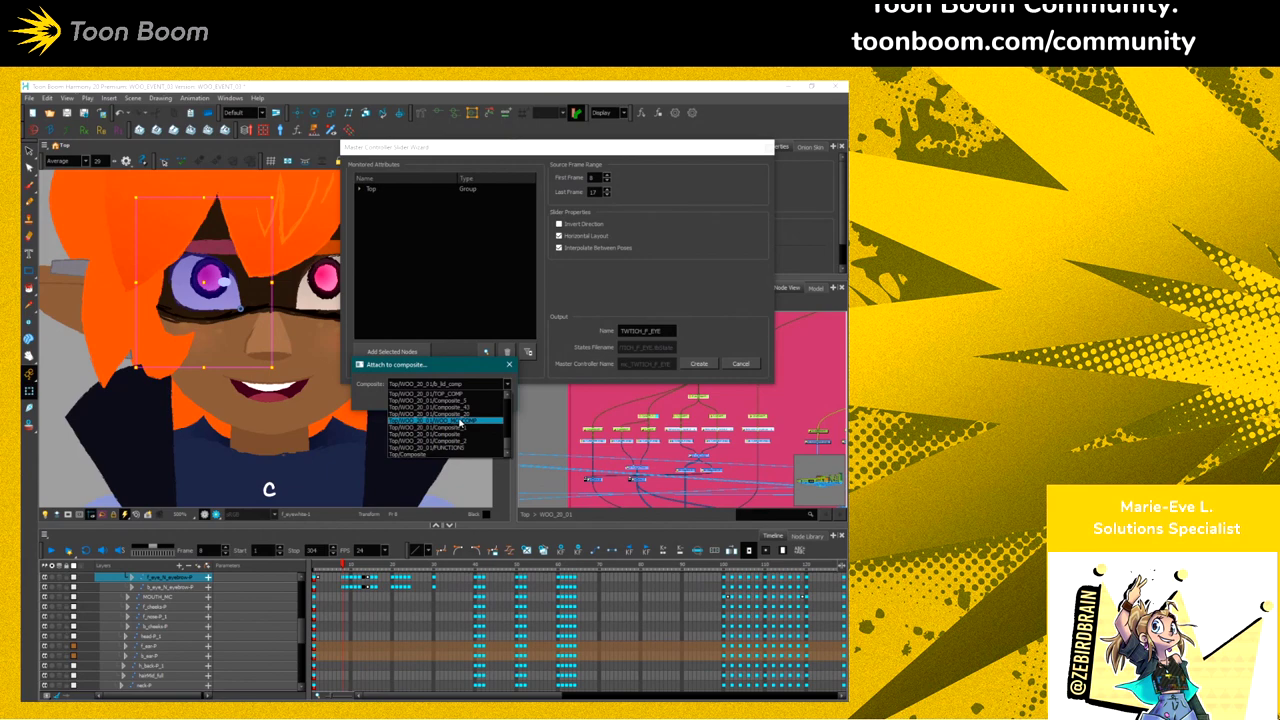
click(461, 424)
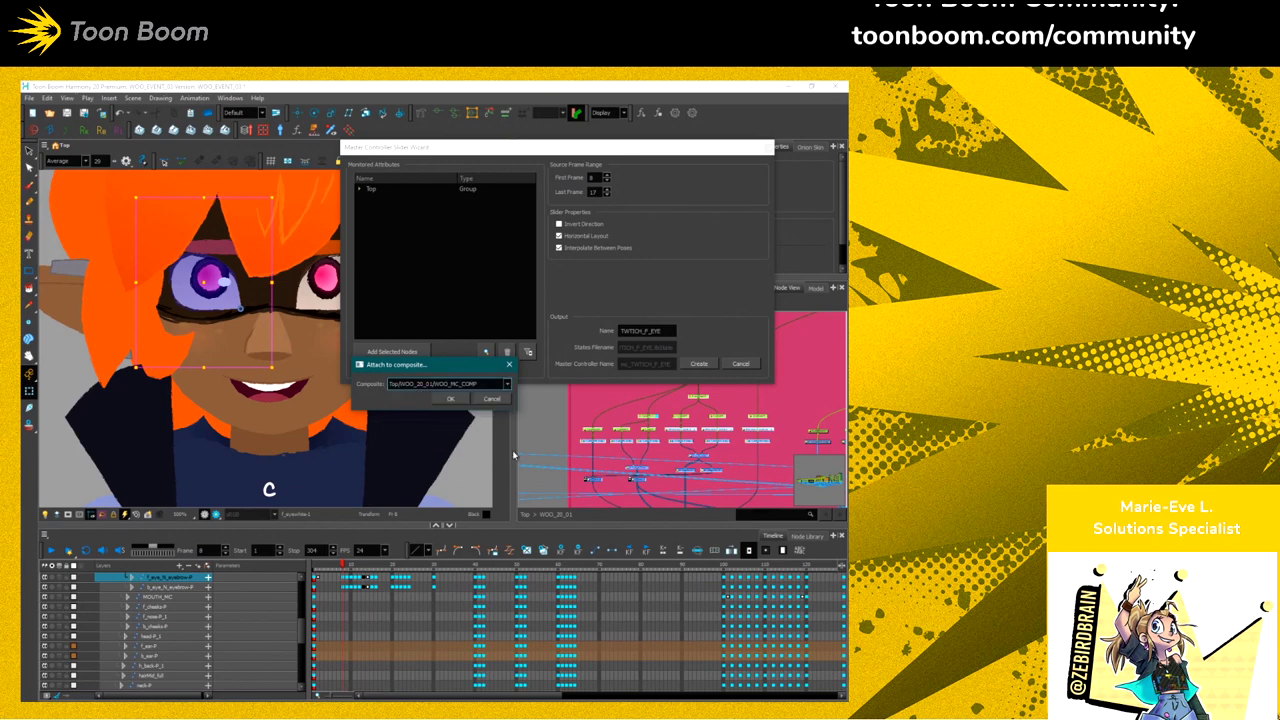
click(451, 398)
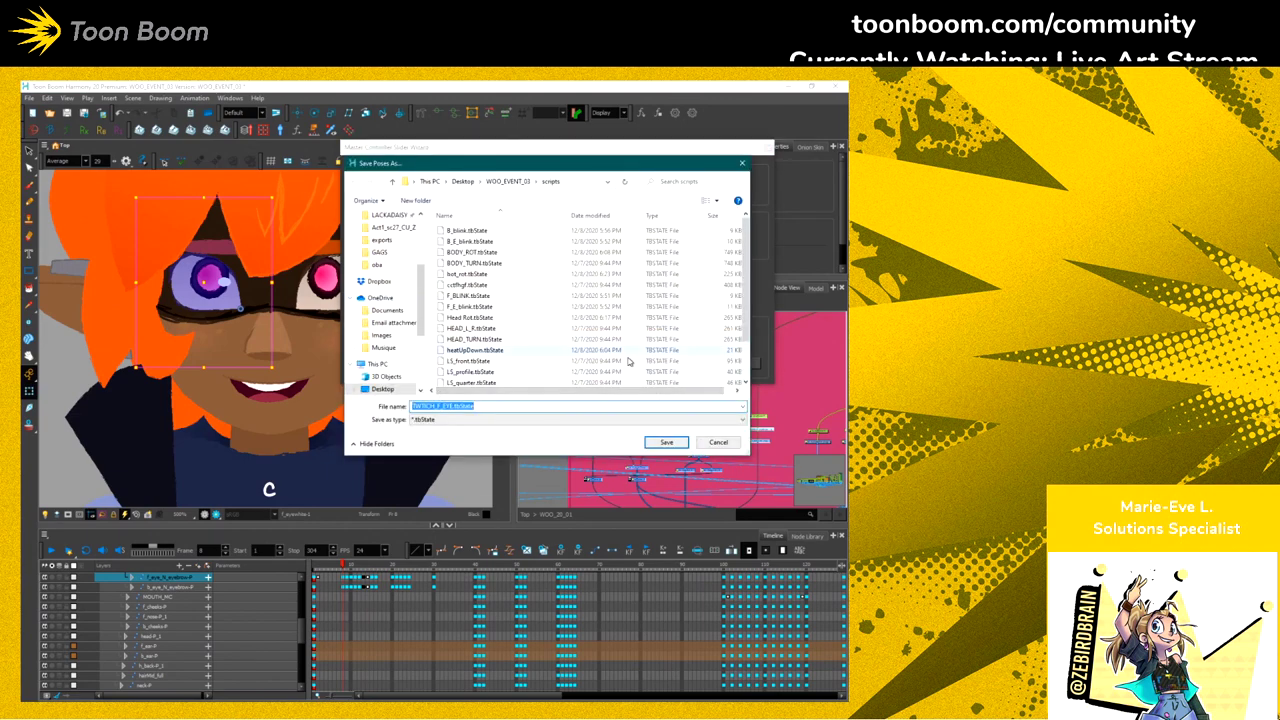
Save the poses as TWTICH_F_EYE.tbState in the project's scripts folder and close the wizard
scroll(751, 275, down, 1)
scroll(751, 275, down, 2)
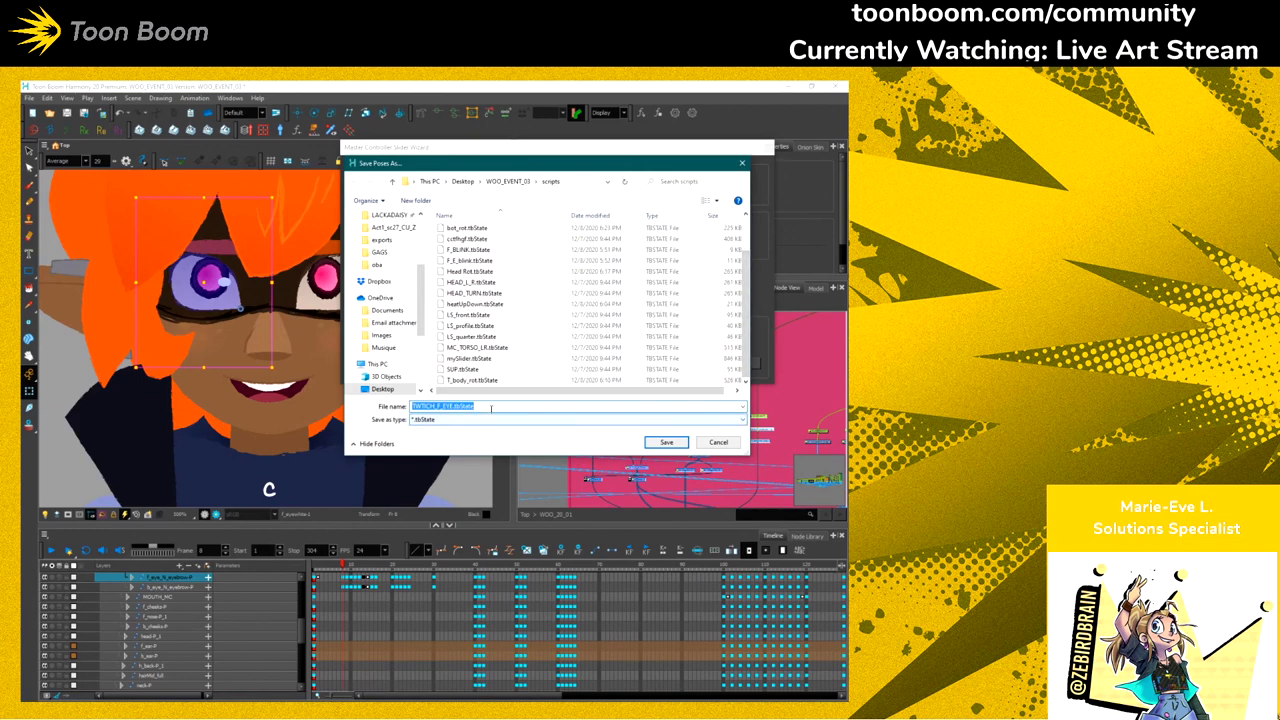
click(666, 442)
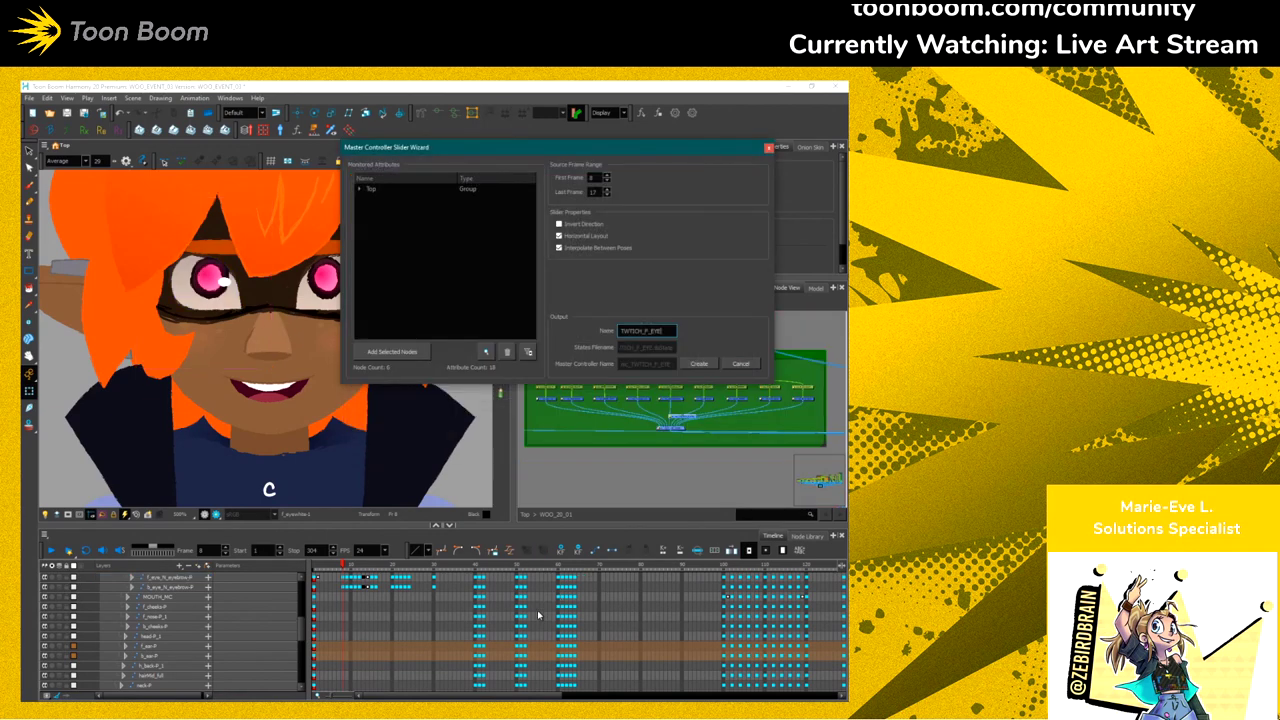
click(768, 148)
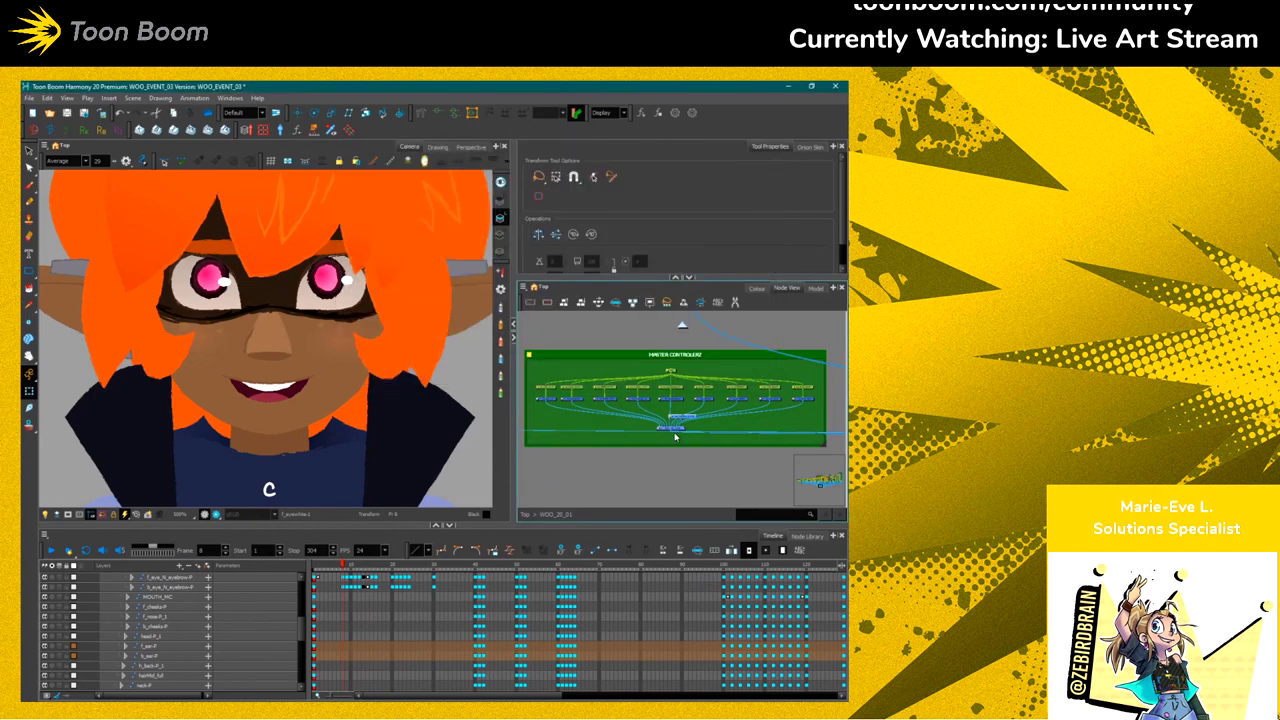
Locate the mc_TWTICH_F_EYE node above WOO_MC_COMP and move it outside the green master controller backdrop
scroll(677, 432, up, 5)
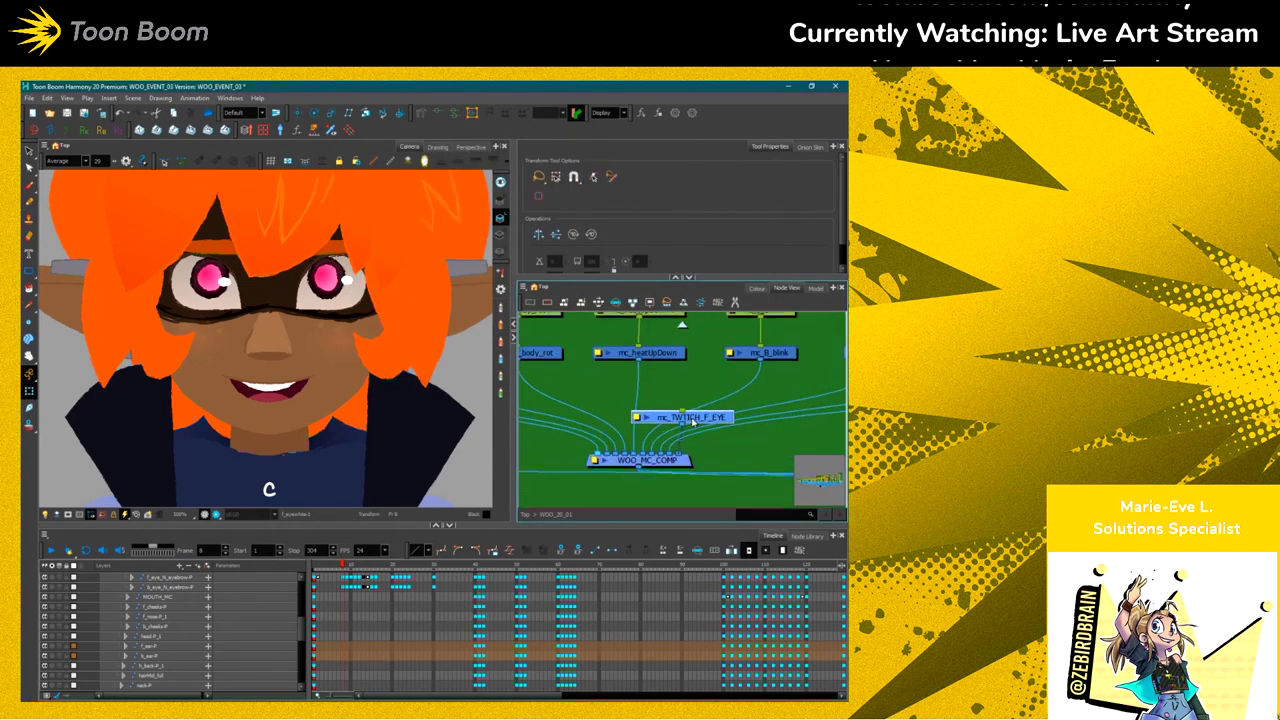
scroll(693, 422, up, 5)
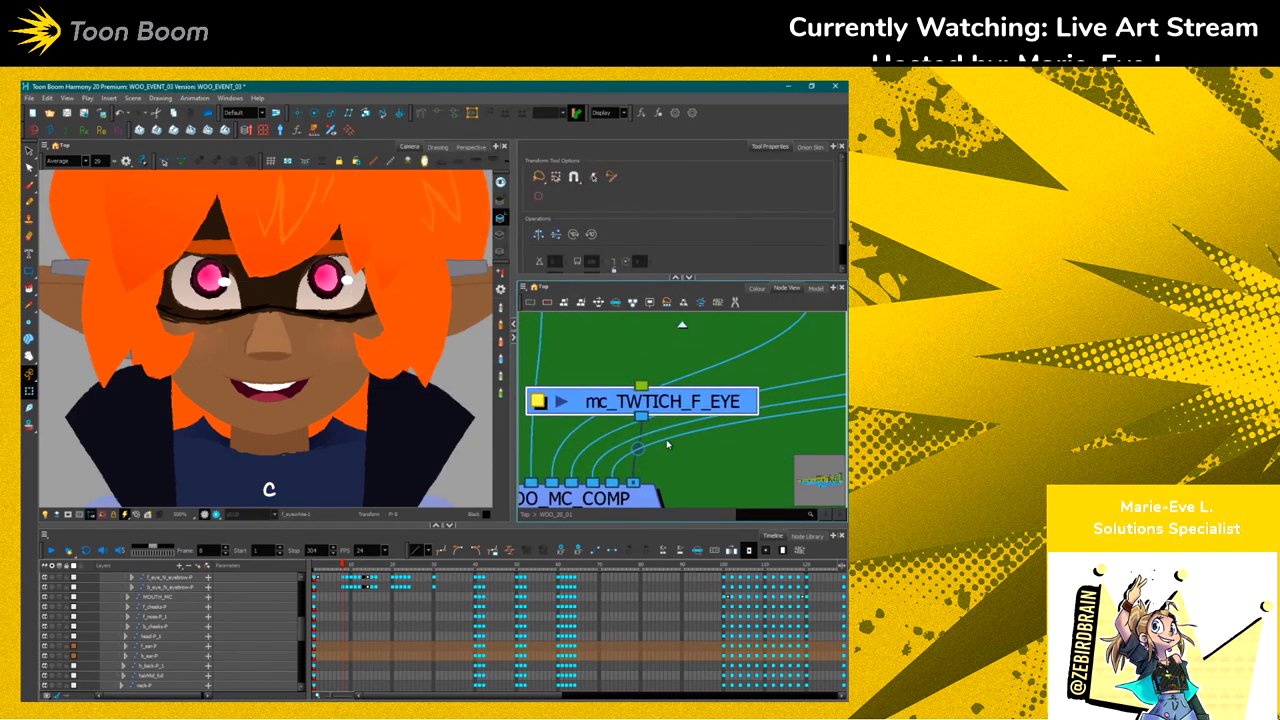
scroll(668, 444, down, 8)
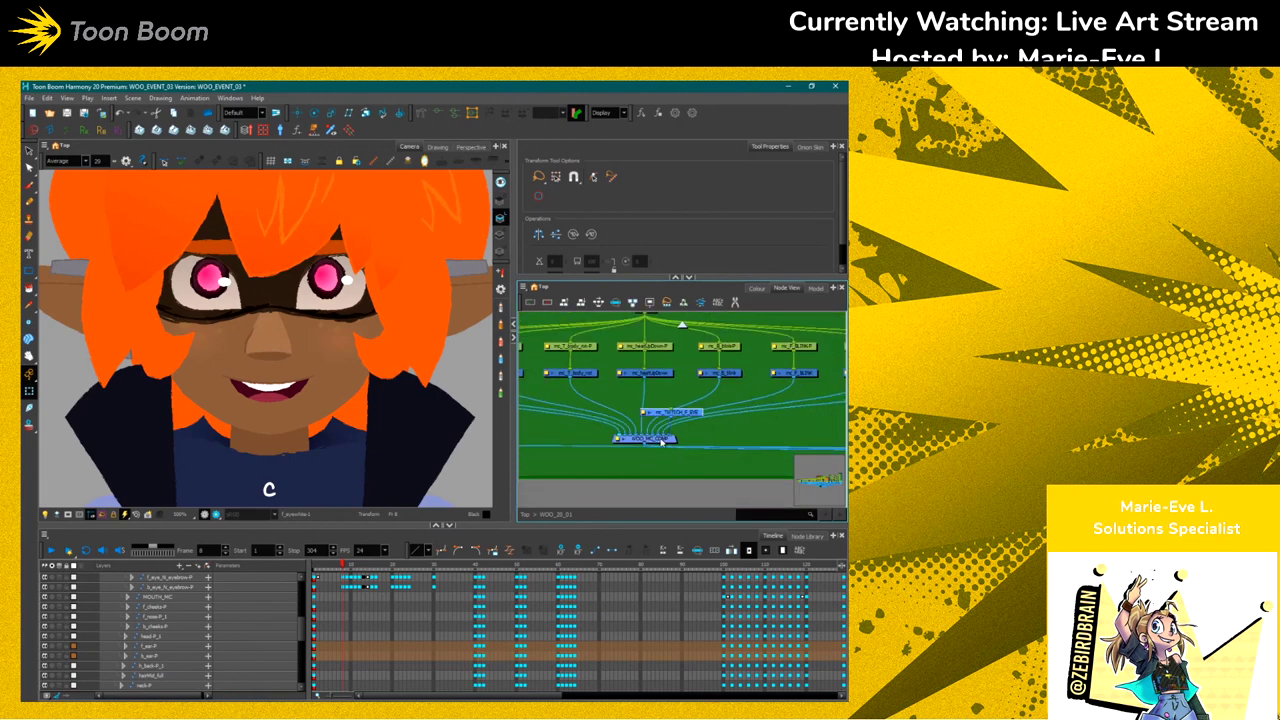
scroll(601, 459, down, 4)
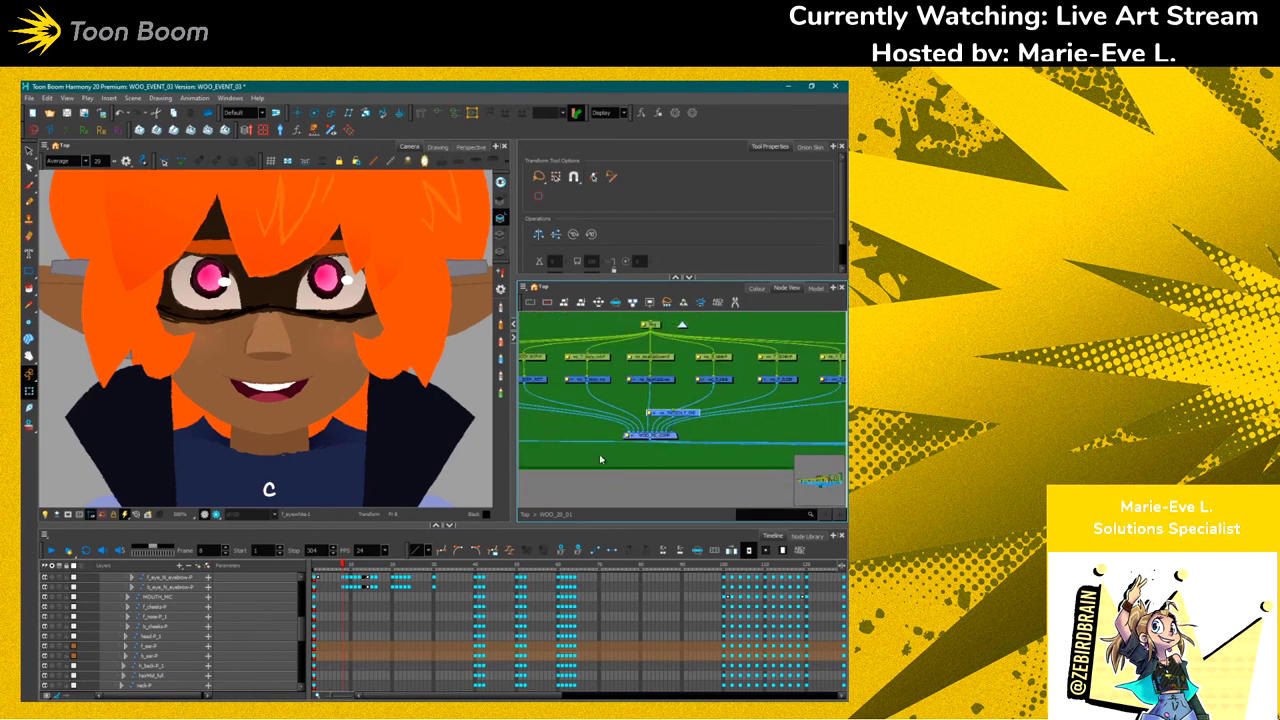
scroll(600, 459, up, 1)
drag(680, 414, 724, 384)
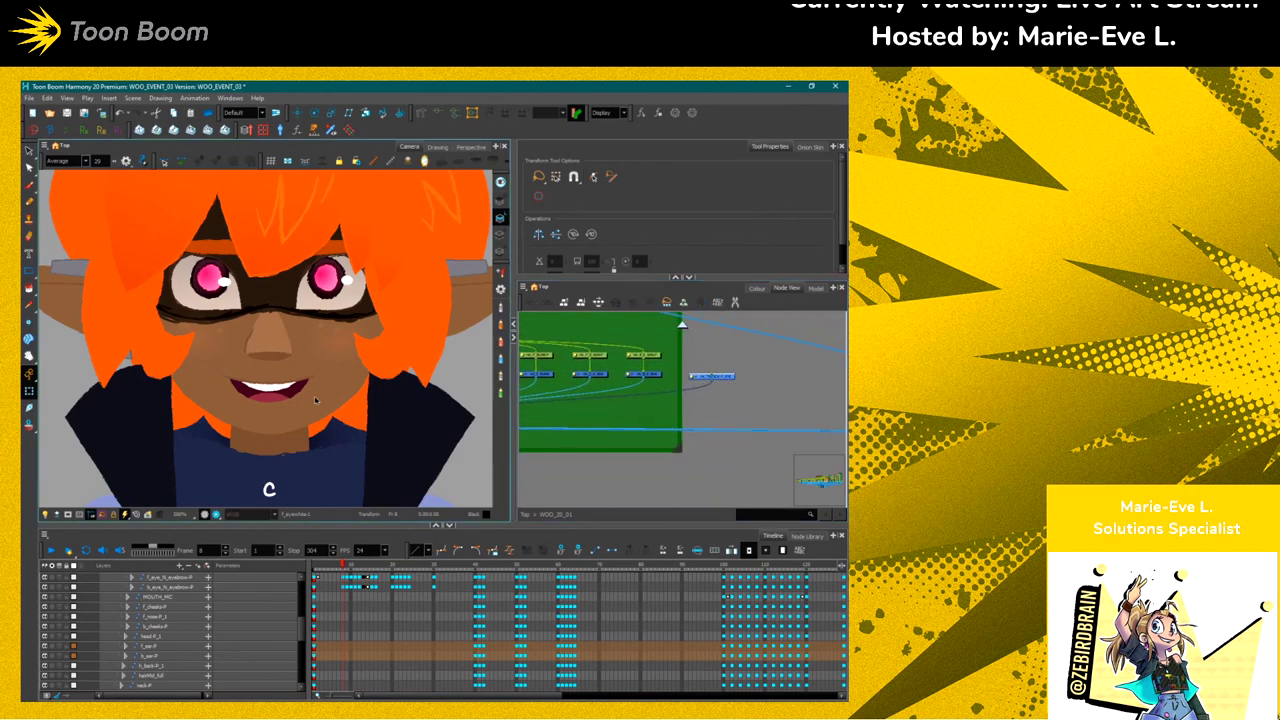
Show the whole character in the camera, go to frame 2, and try moving the mc_TWTICH_F_EYE slider's handle
scroll(226, 400, down, 6)
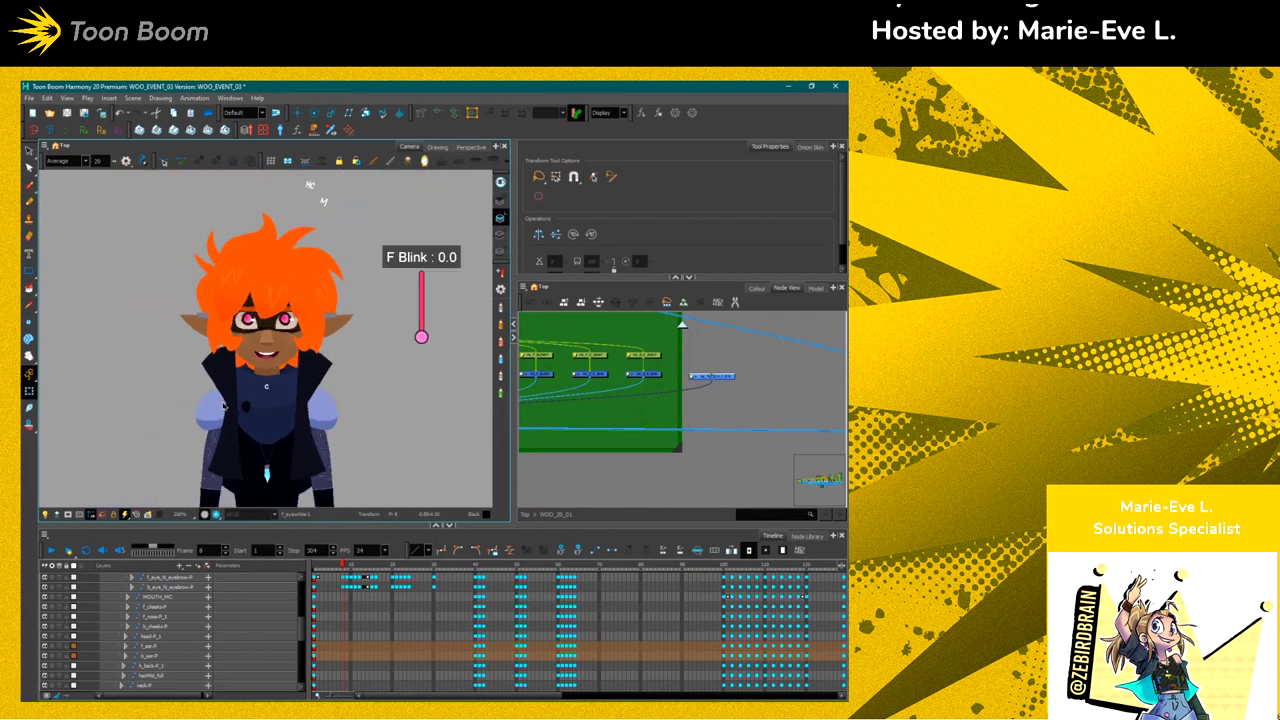
scroll(224, 404, down, 2)
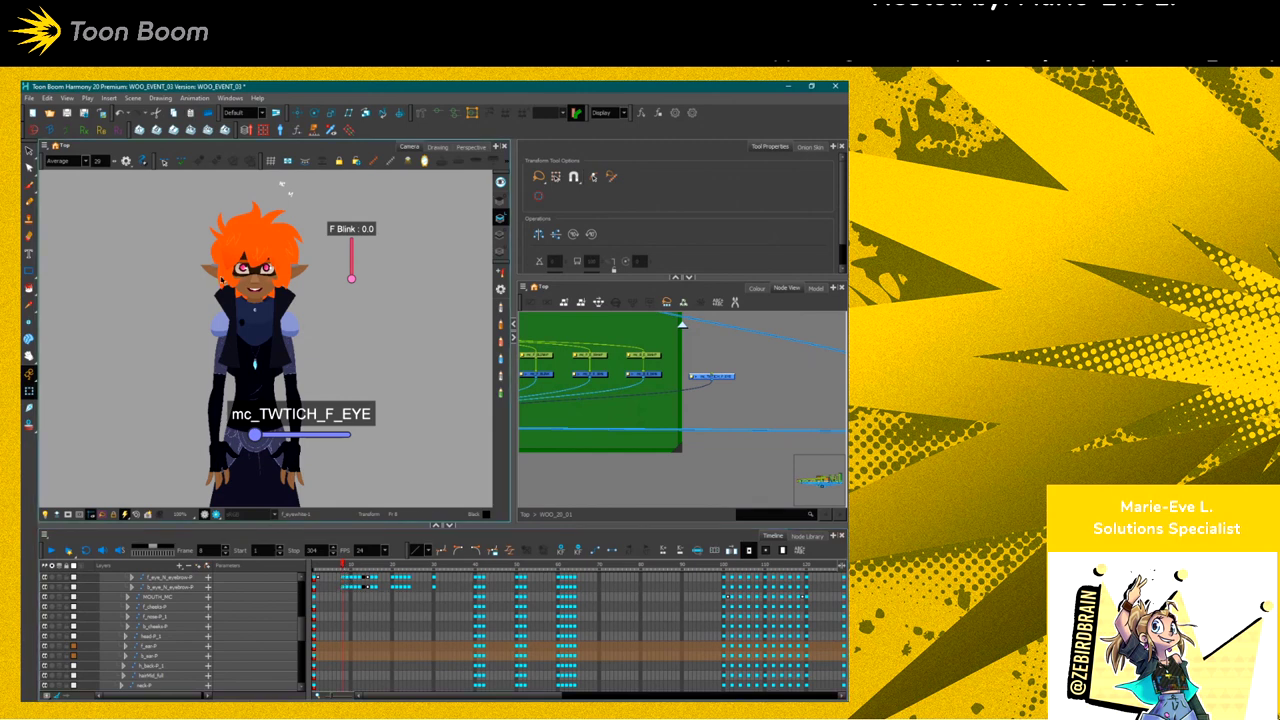
drag(342, 566, 317, 567)
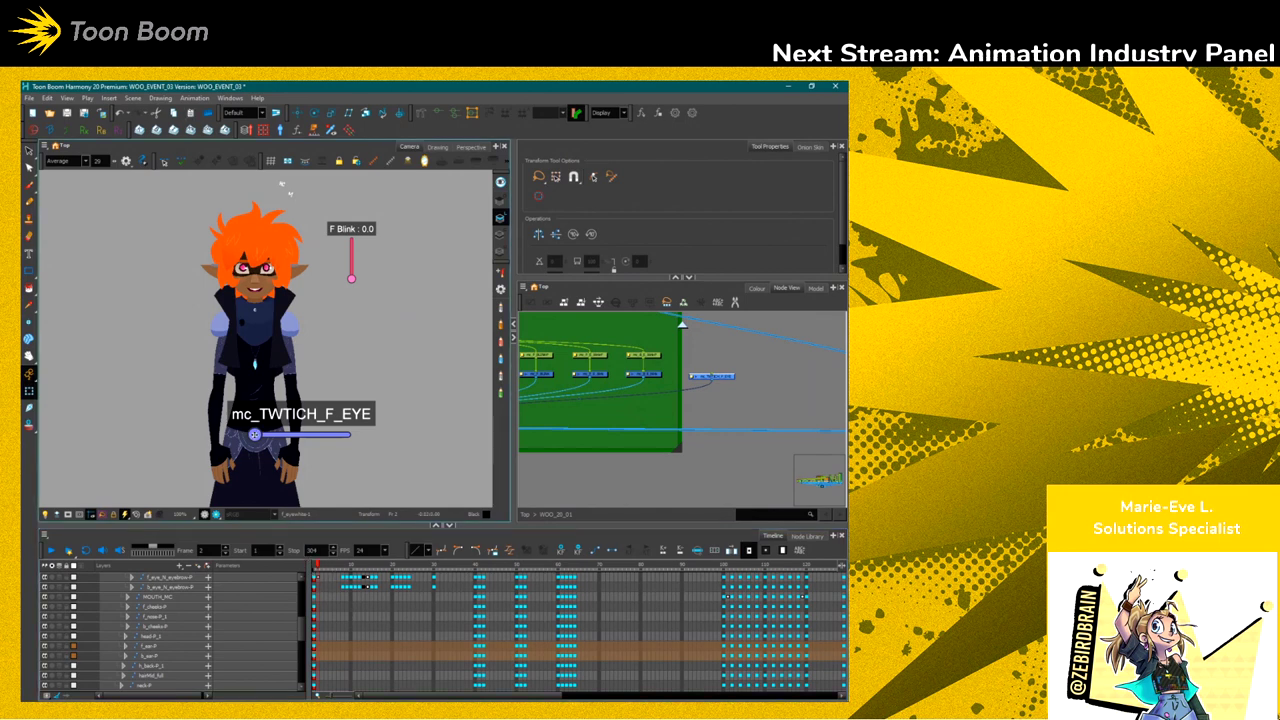
drag(255, 434, 220, 436)
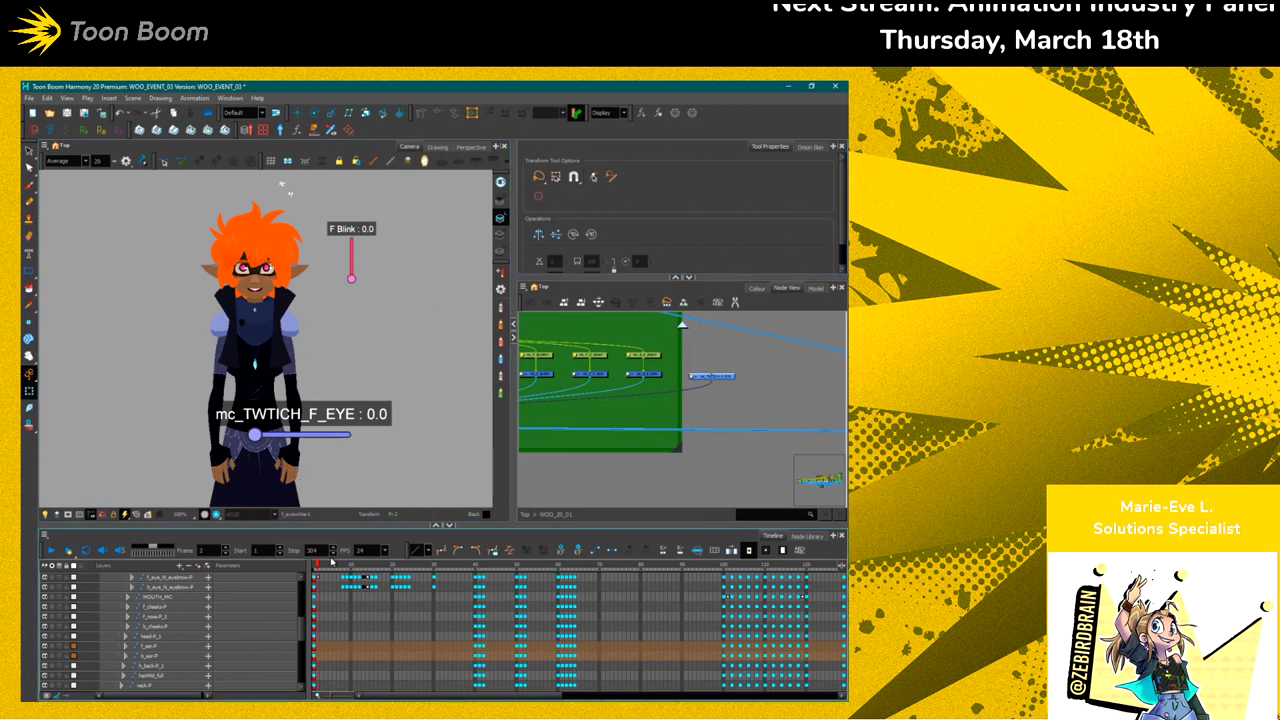
drag(177, 385, 190, 408)
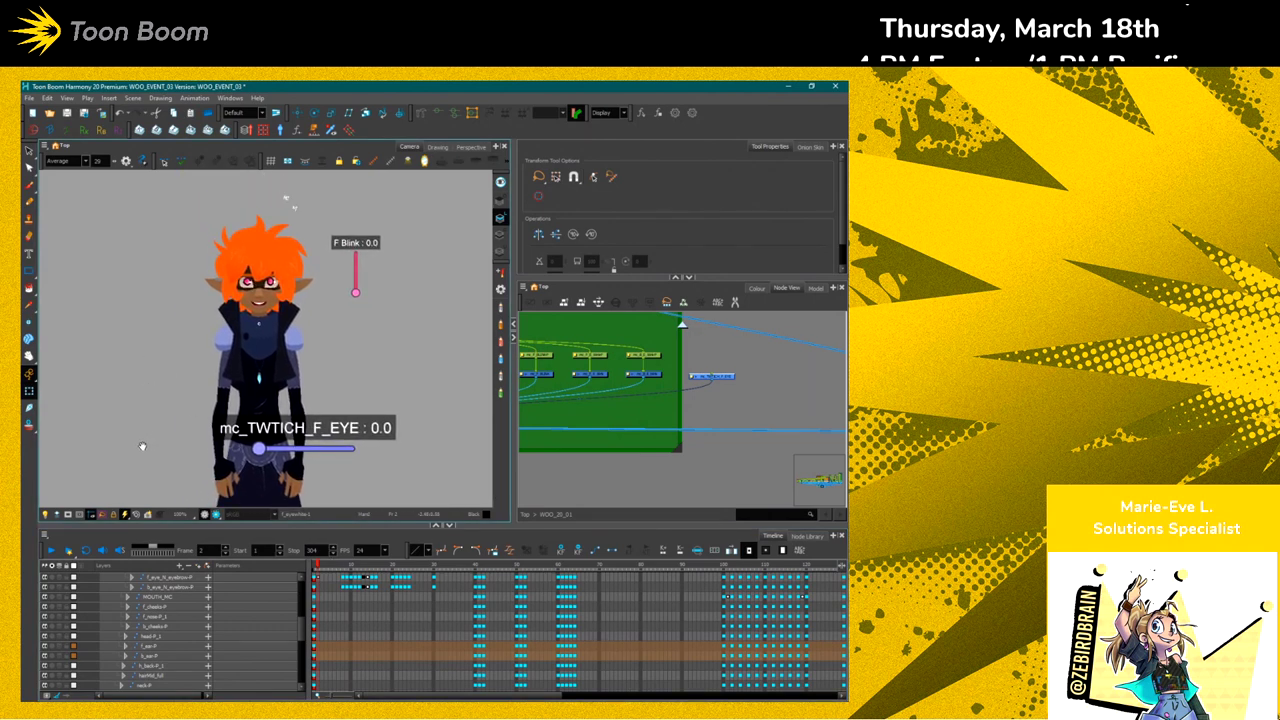
drag(167, 505, 112, 455)
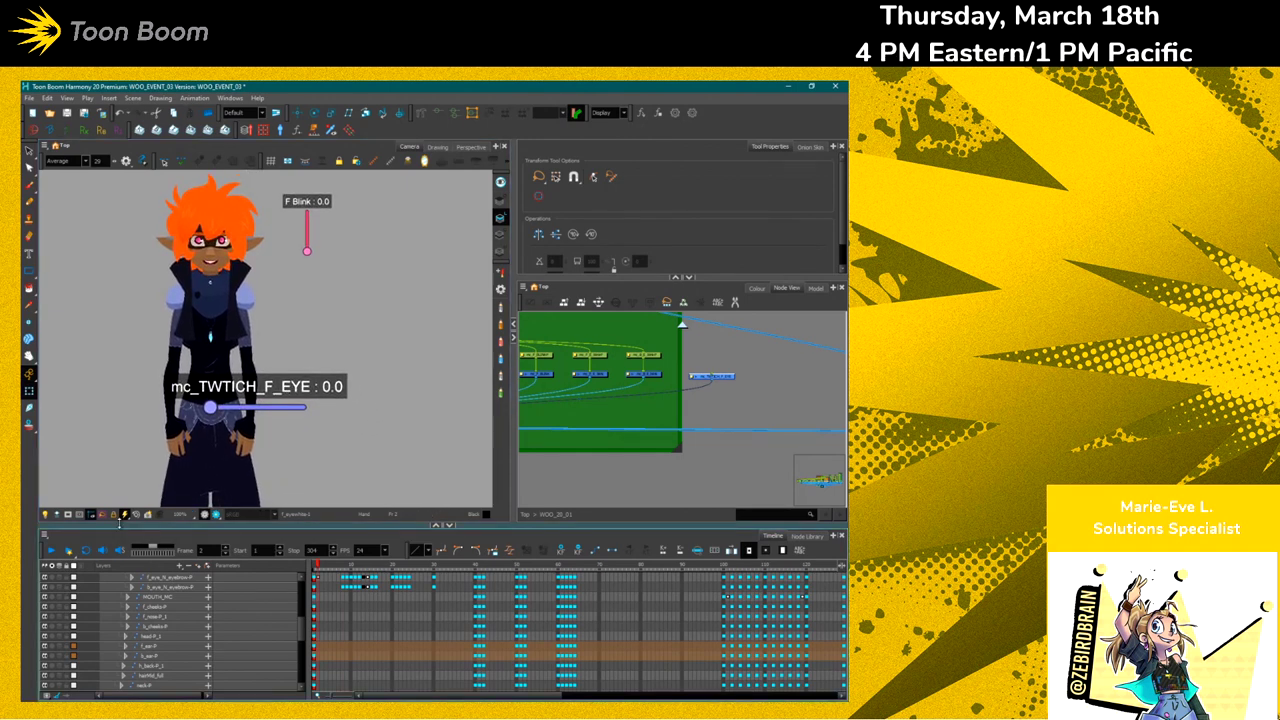
drag(210, 407, 116, 417)
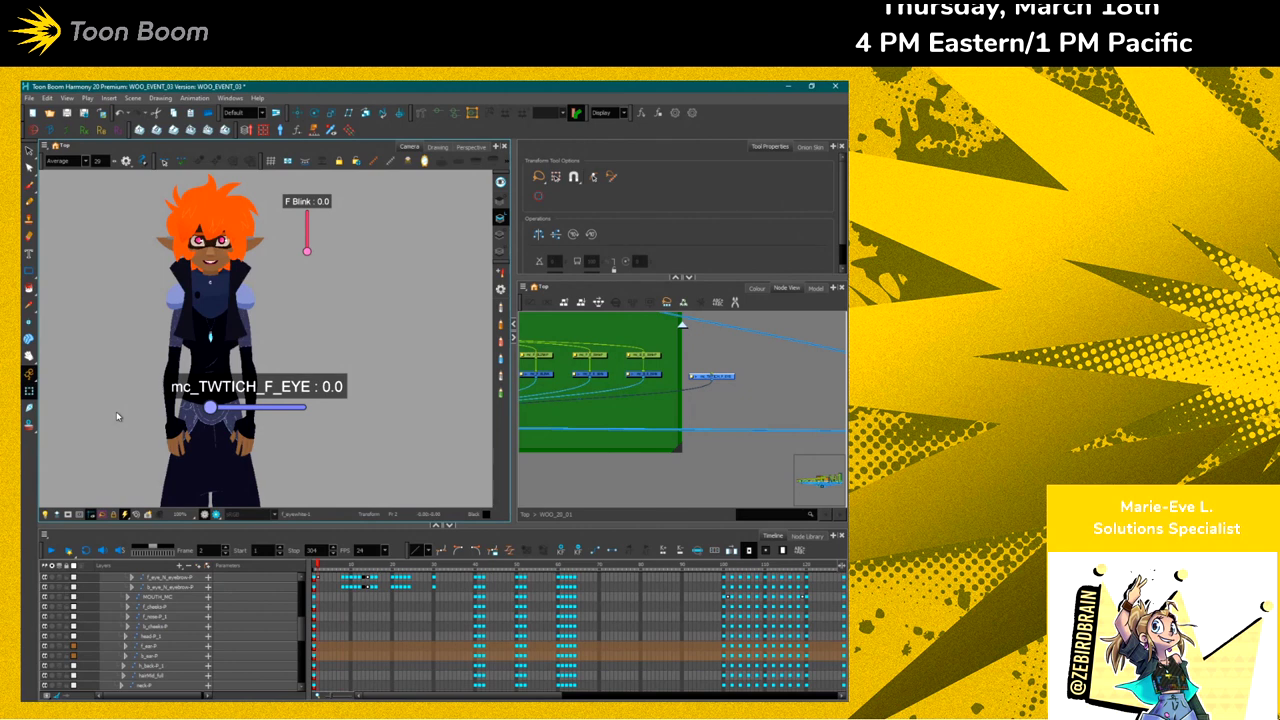
Open the layer properties of the mc_TWTICH_F_EYE node and move the window clear of the character's slider
click(704, 368)
scroll(697, 383, up, 1)
scroll(697, 383, up, 3)
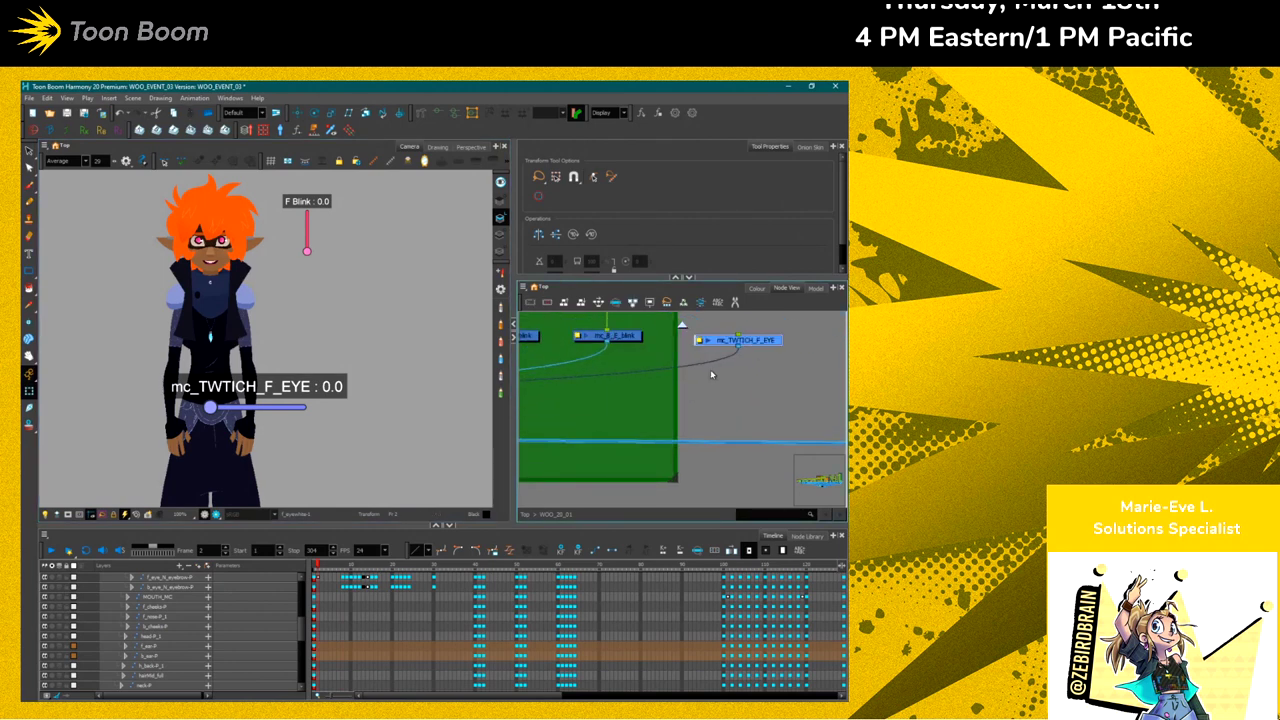
double_click(595, 424)
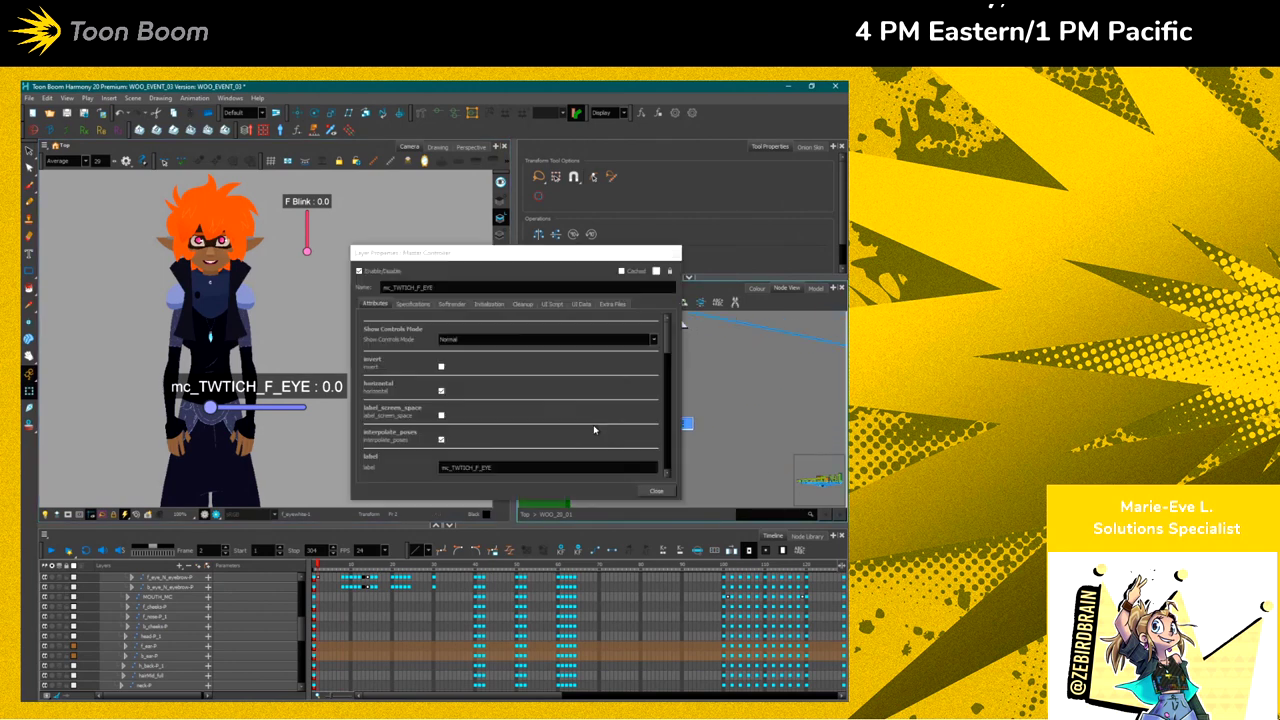
drag(443, 257, 484, 207)
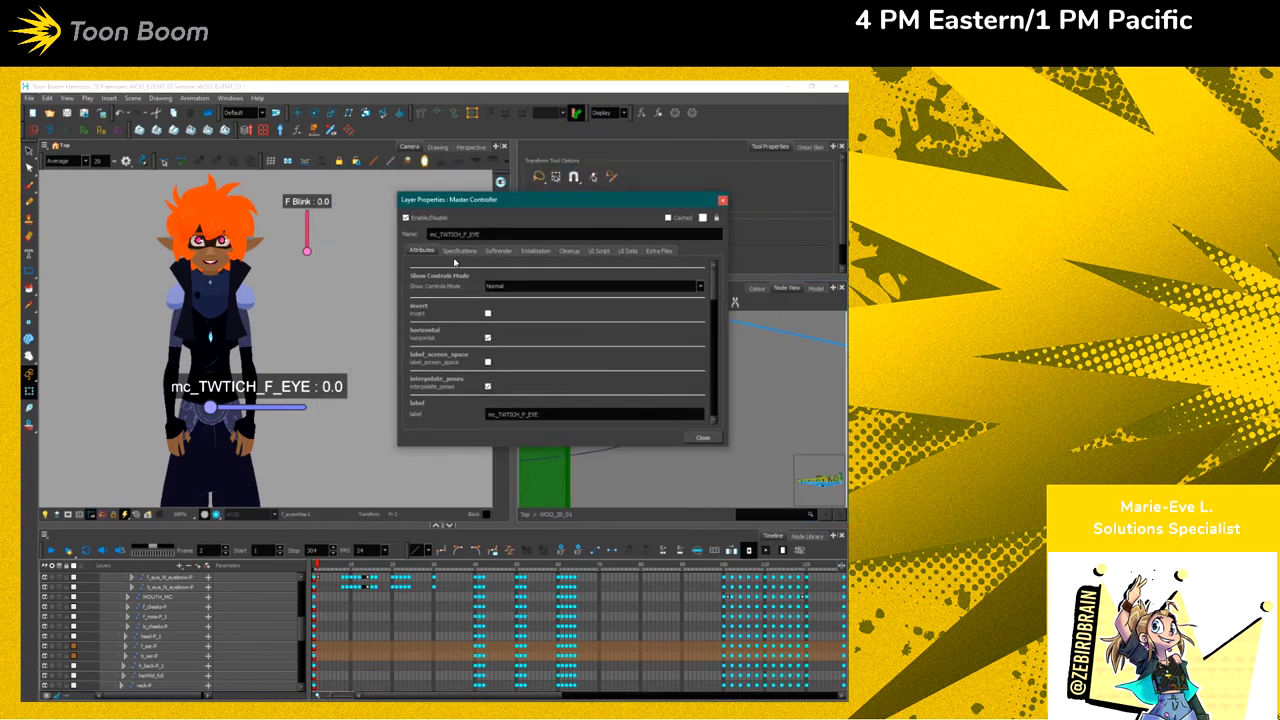
Examine the controller's property categories from Specifications through UI Script and UI Data to Extra Files
click(459, 250)
click(498, 250)
click(535, 250)
click(569, 250)
click(598, 250)
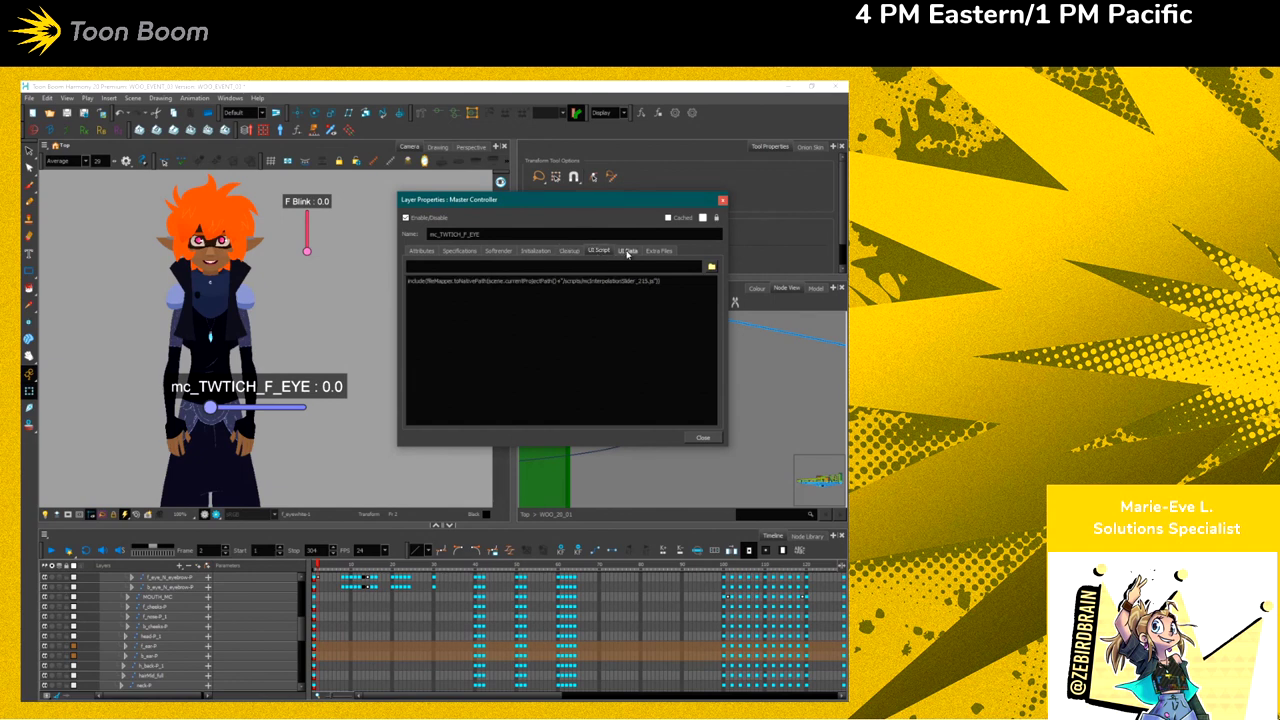
click(627, 250)
click(659, 250)
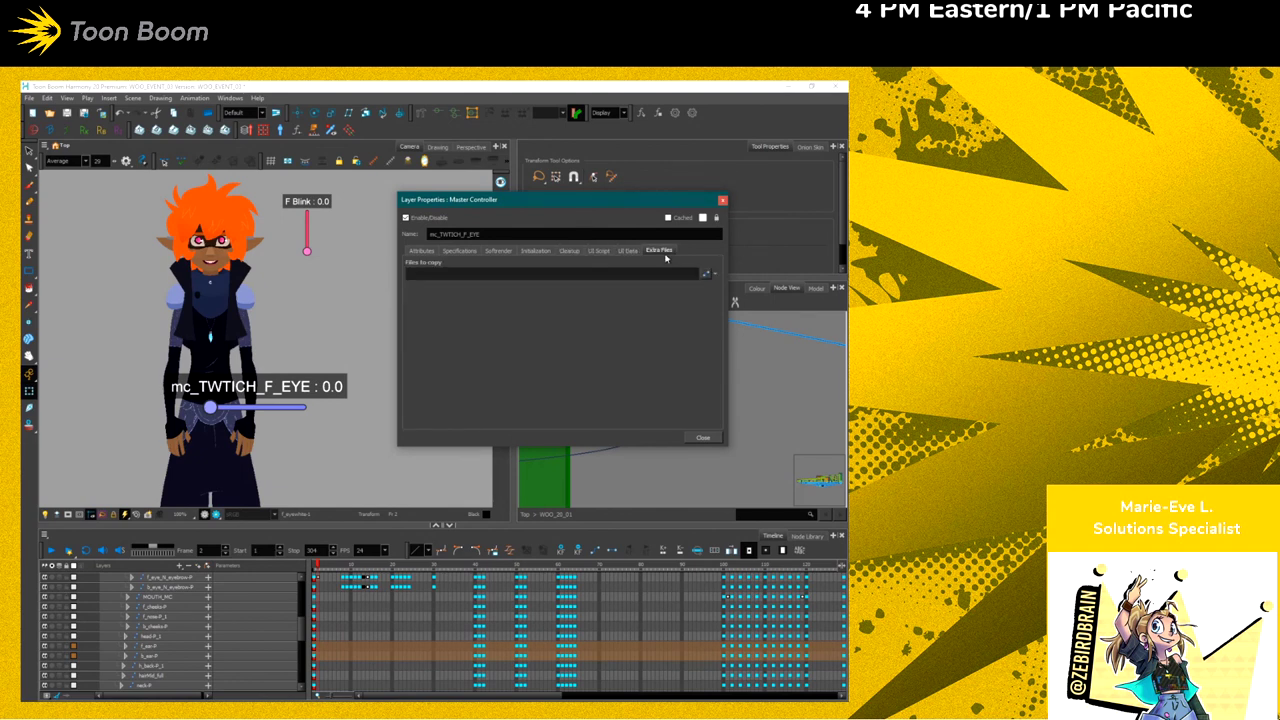
Enlarge the properties window and review the controller's attributes down to its size, slider colour and label colour settings
click(421, 251)
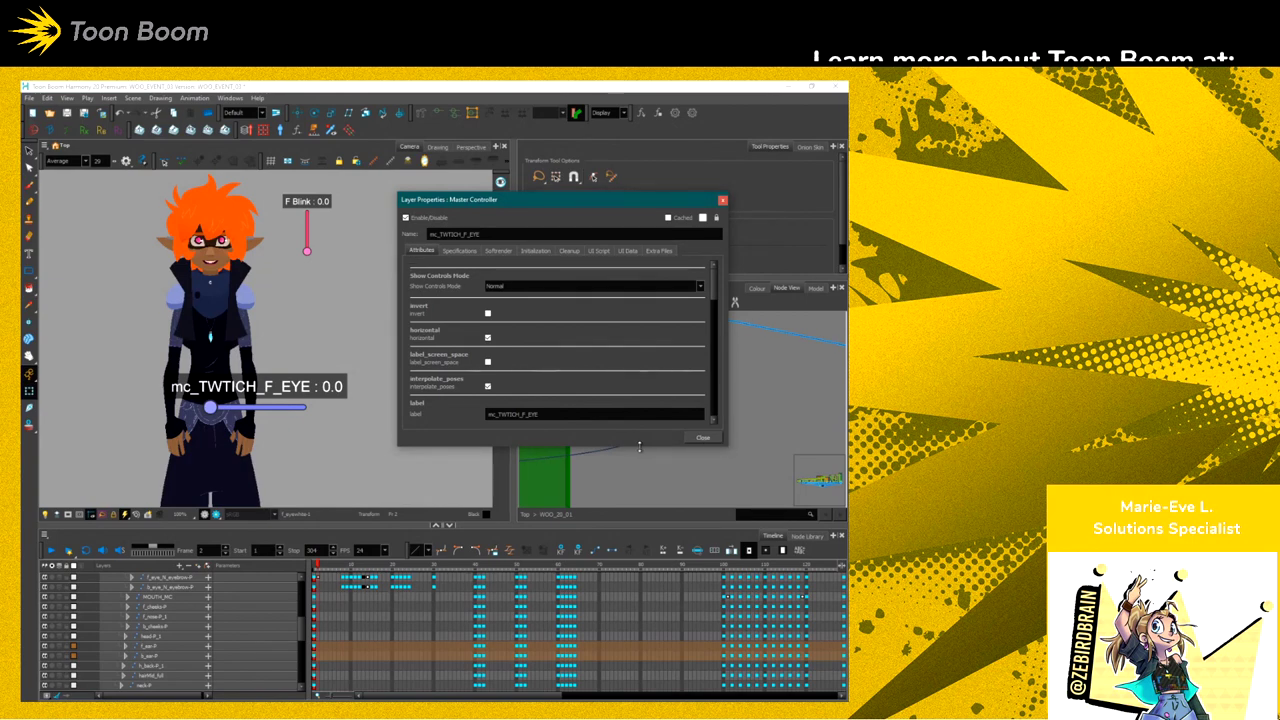
drag(639, 447, 633, 682)
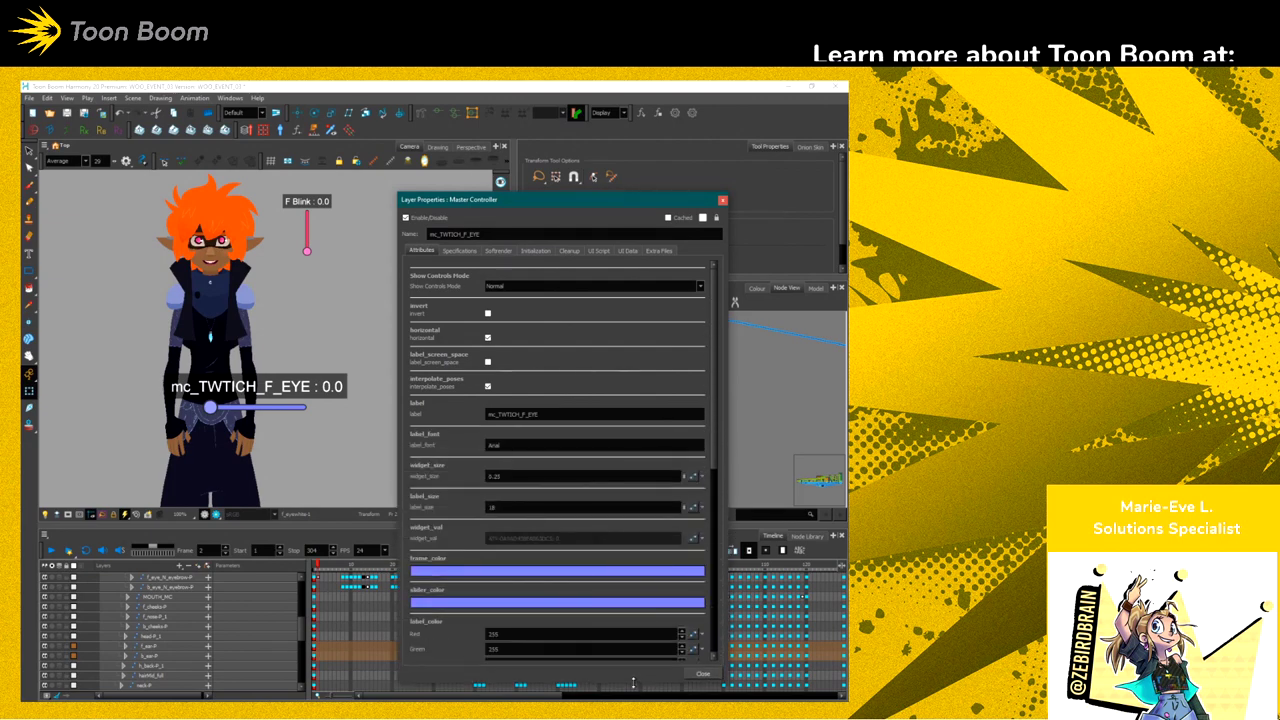
drag(715, 394, 734, 491)
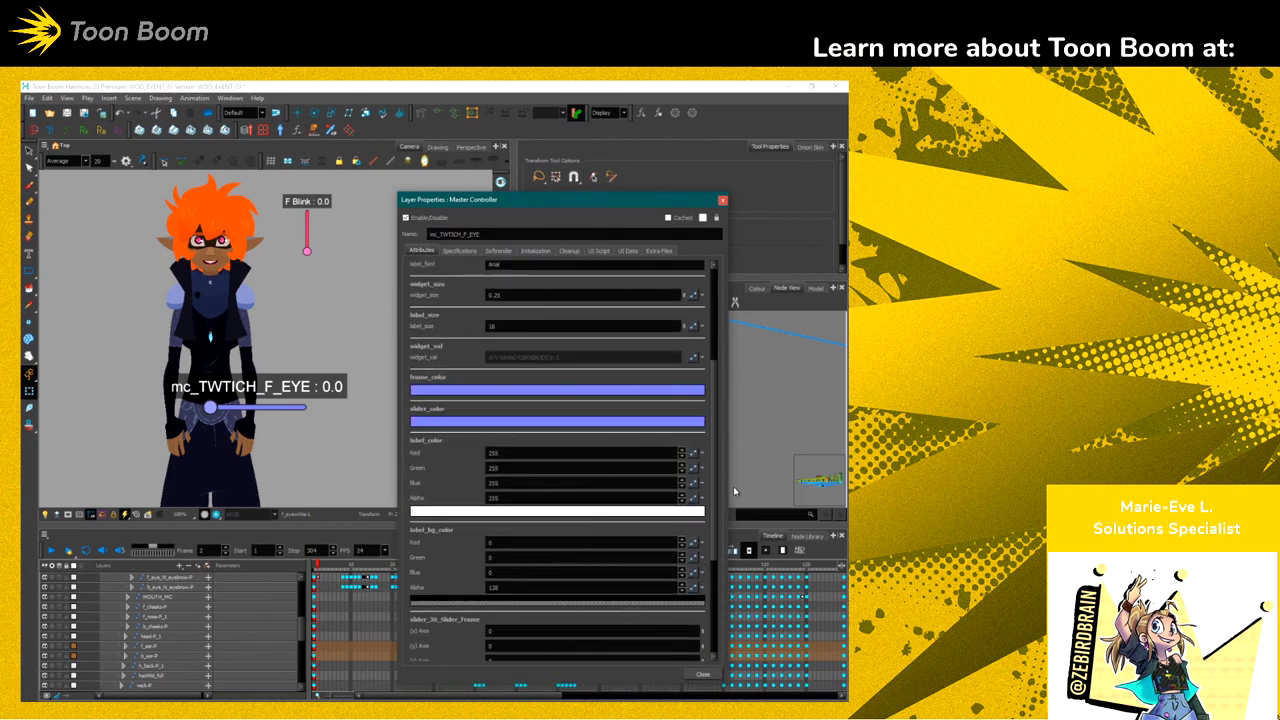
Change the slider's frame colour to a light turquoise
click(450, 391)
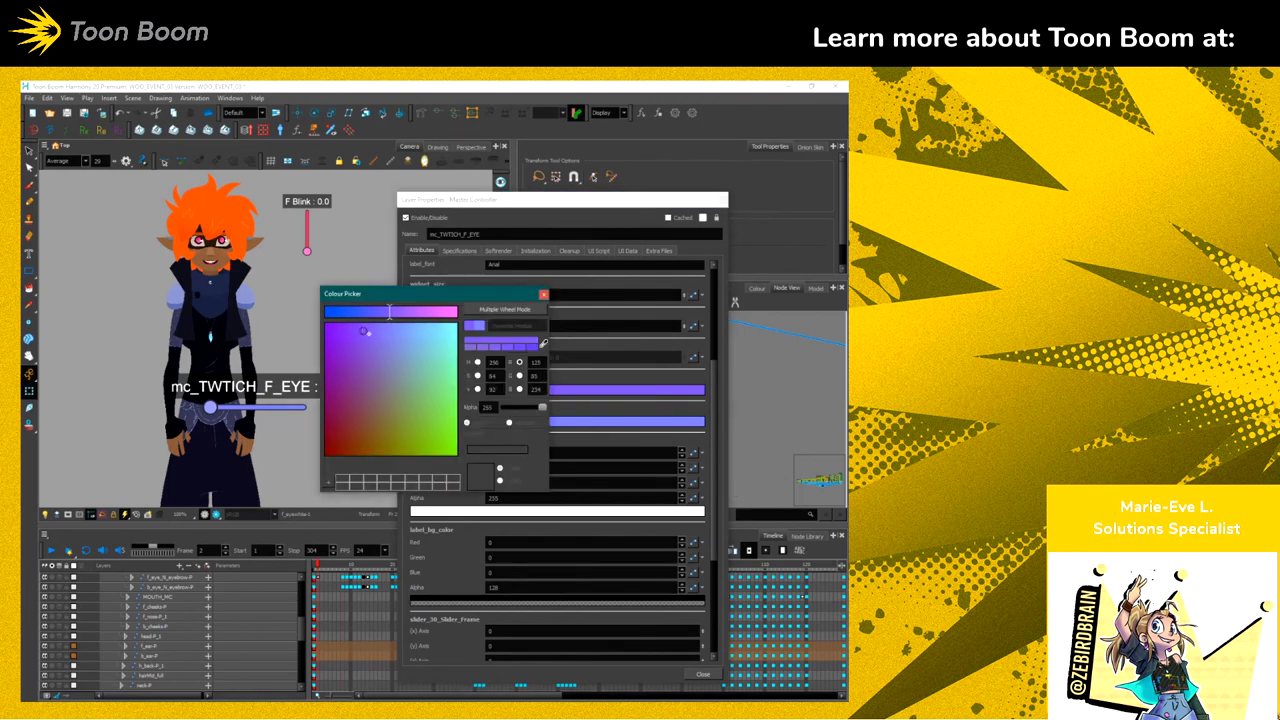
drag(367, 341, 324, 323)
click(437, 346)
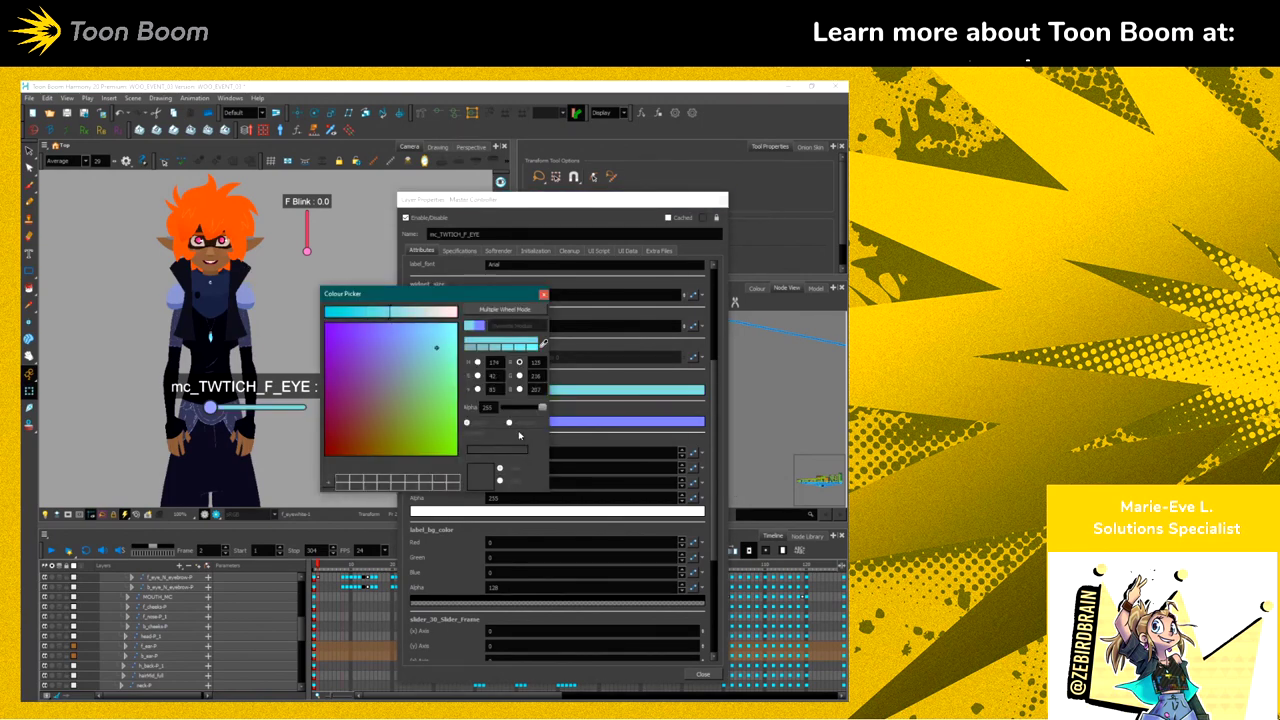
click(543, 294)
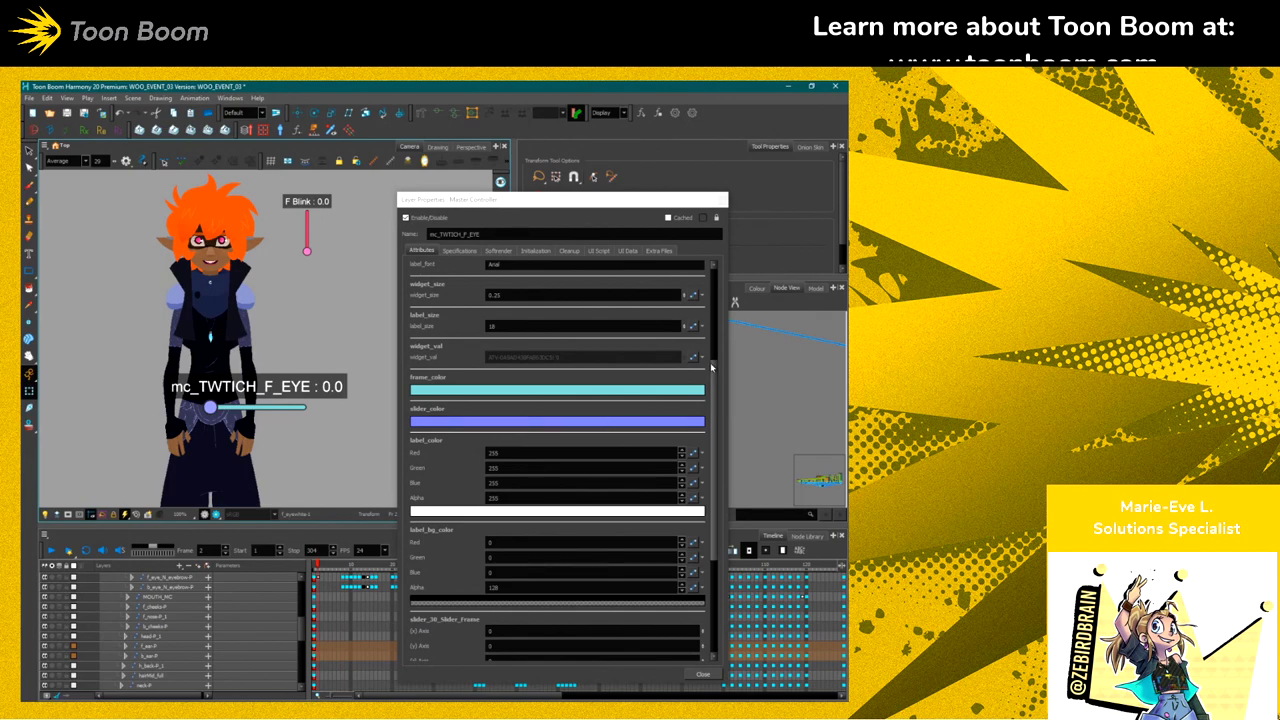
Rename the controller's label to TWITCH_F_EYE
scroll(678, 341, up, 4)
double_click(678, 341)
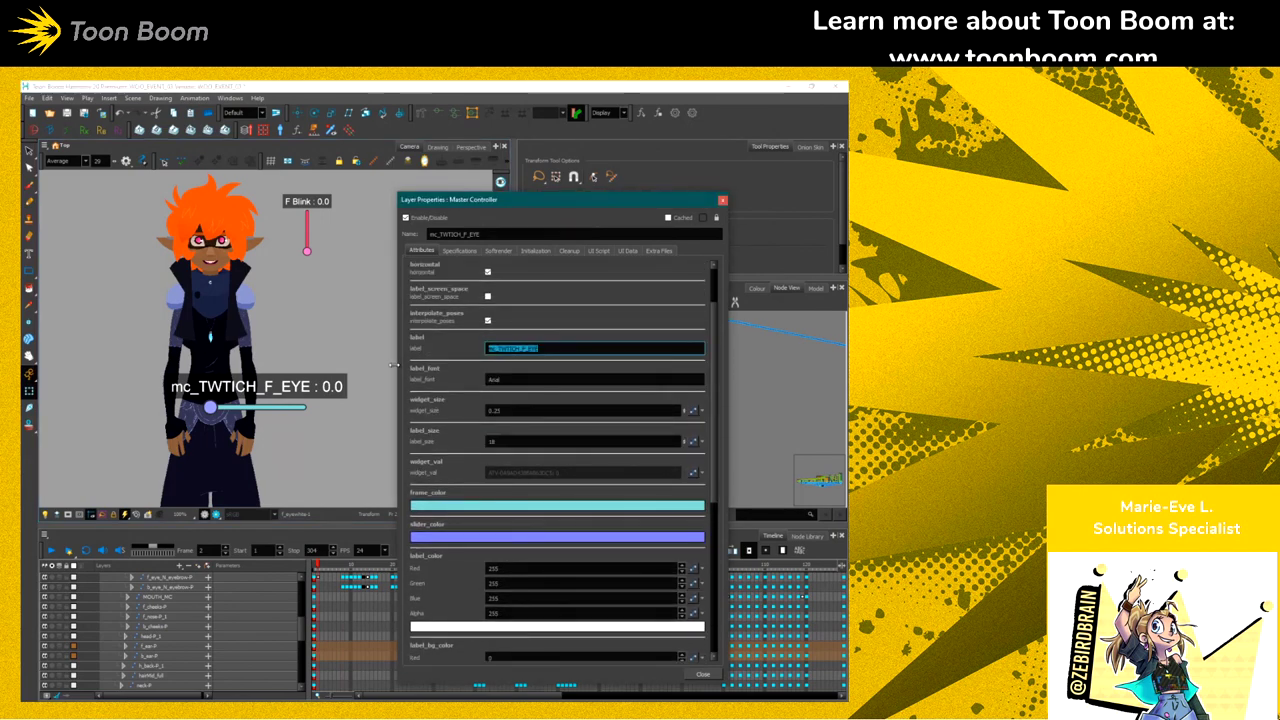
text(TWIT)
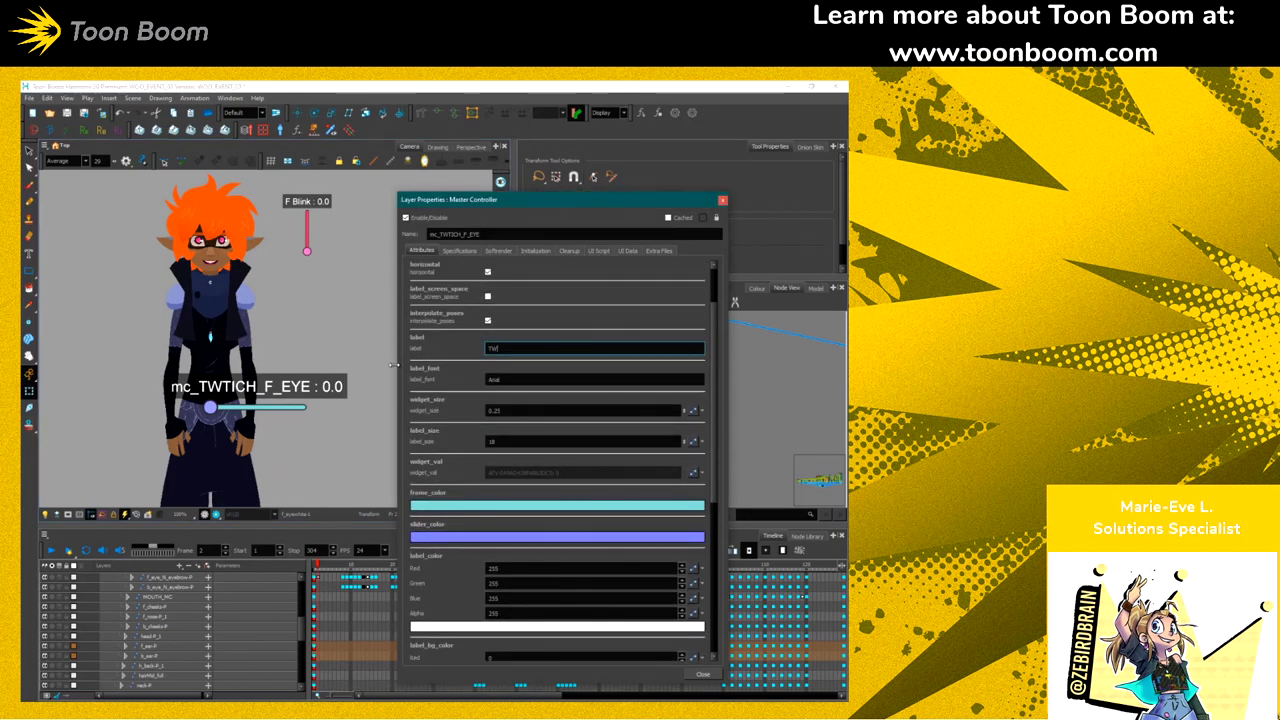
text(CH_)
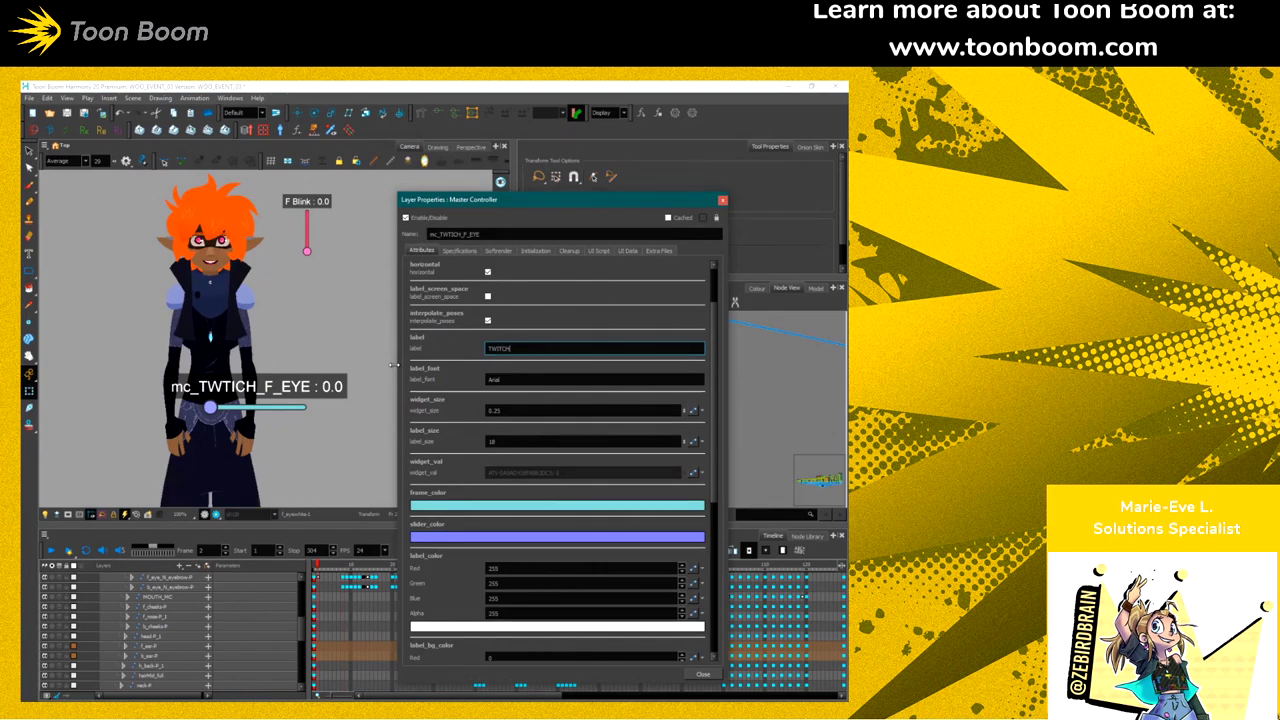
text(EYE)
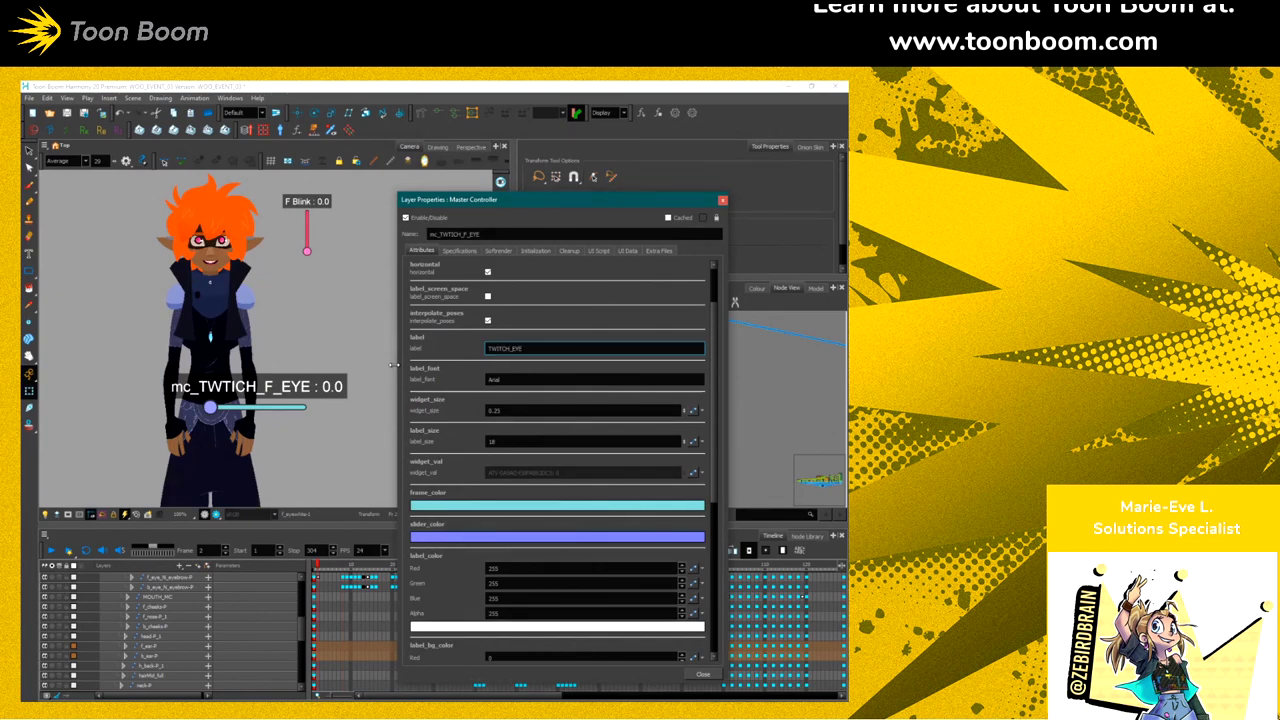
key(BackSpace)
key(BackSpace)
key(BackSpace)
text(F_EYE)
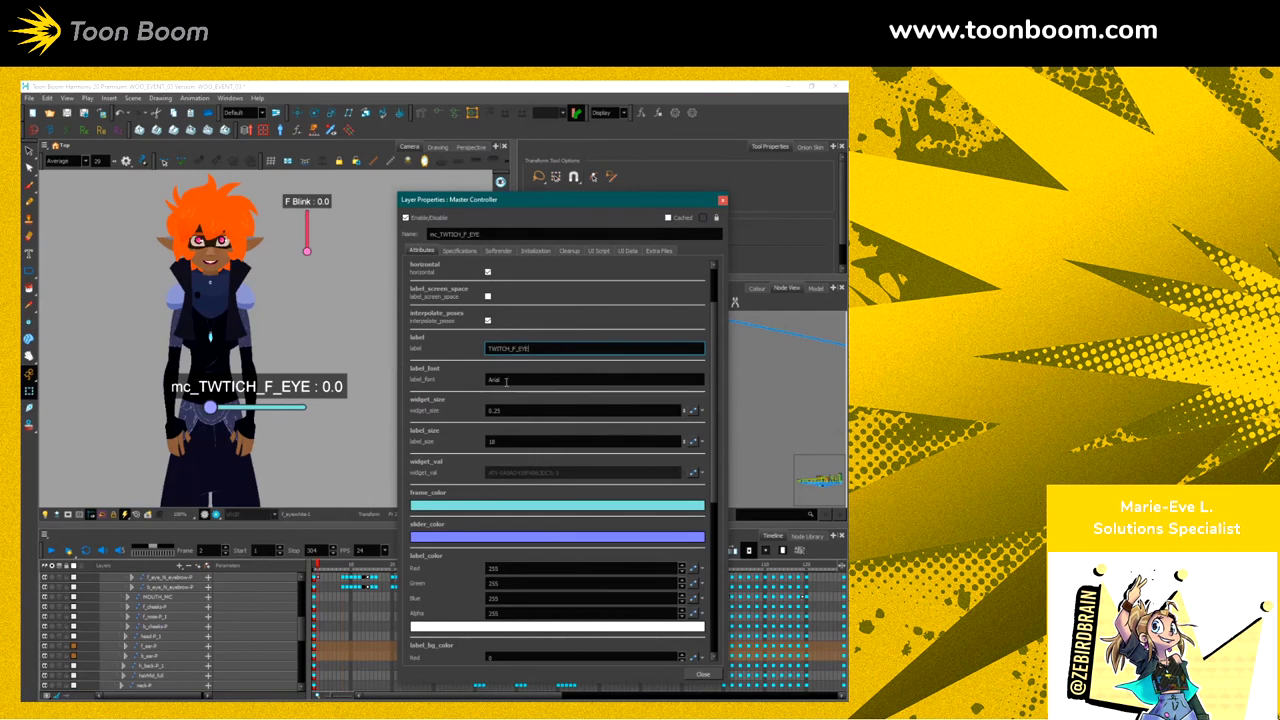
key(Tab)
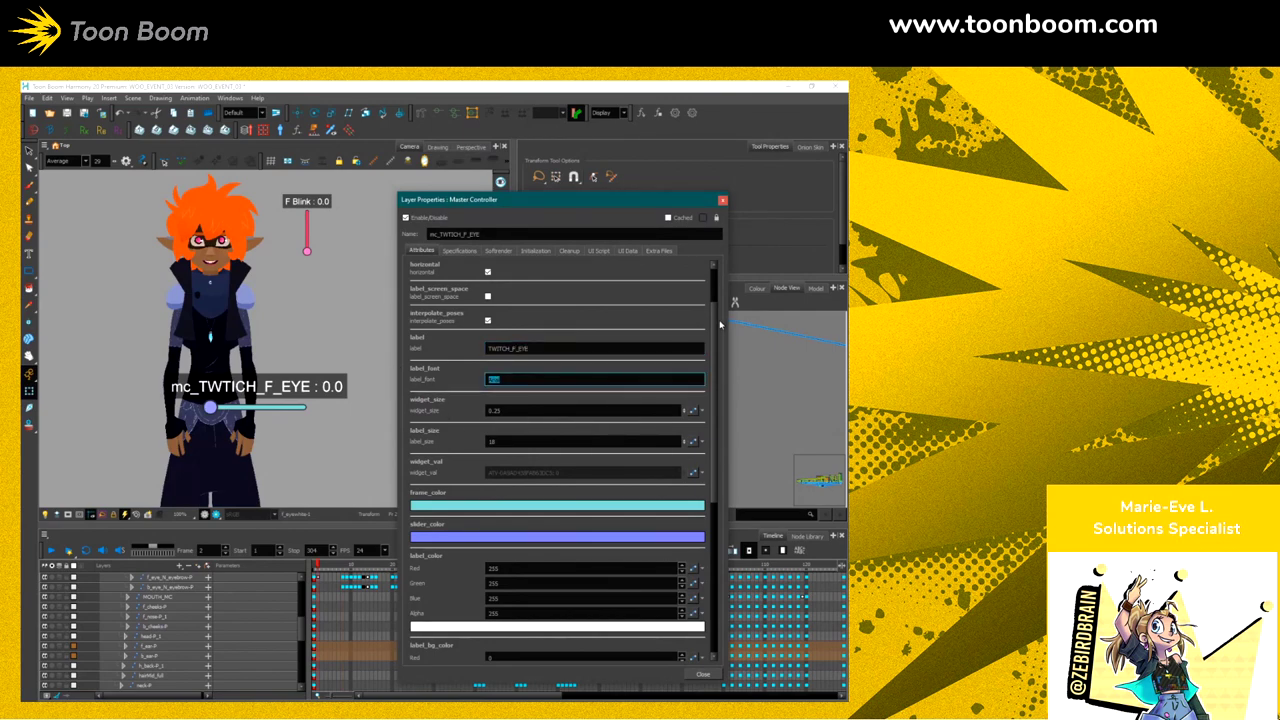
Make the slider vertical by disabling horizontal, move its handle partway up as a test, and enable invert
mouse_move(714, 290)
mouse_down()
mouse_move(716, 450)
mouse_move(730, 282)
mouse_up()
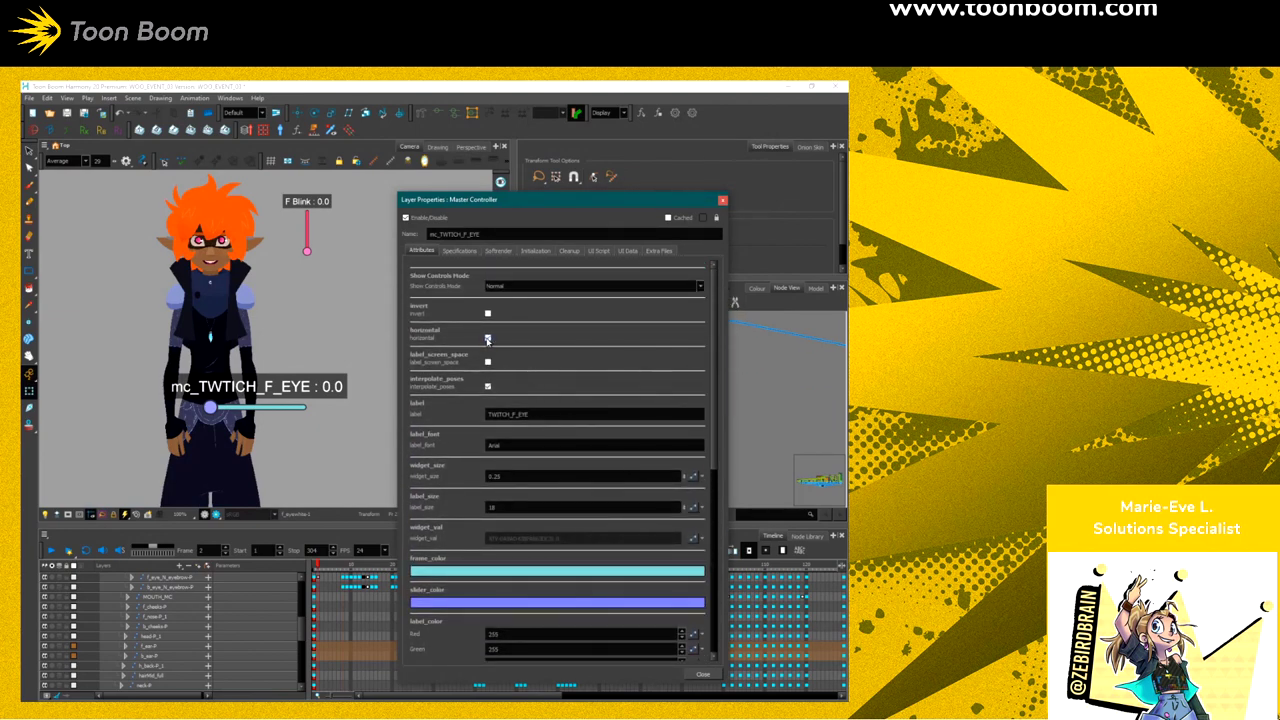
click(488, 339)
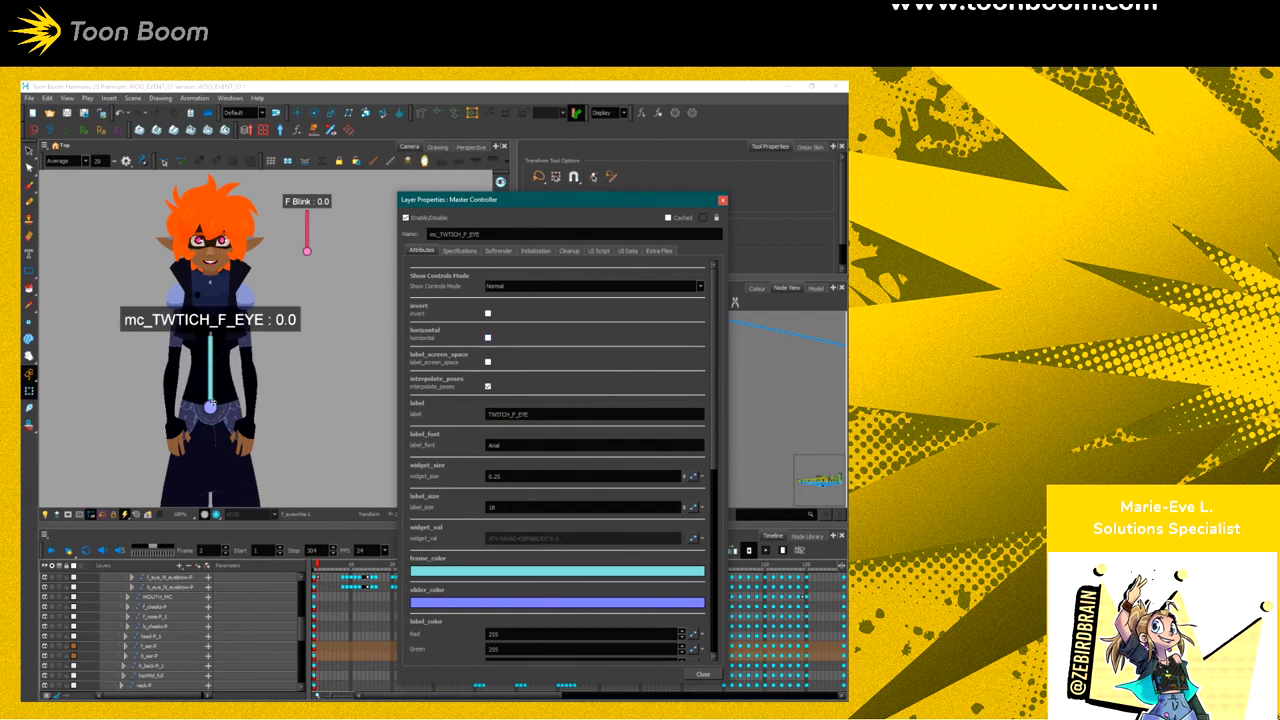
drag(210, 405, 210, 354)
click(488, 313)
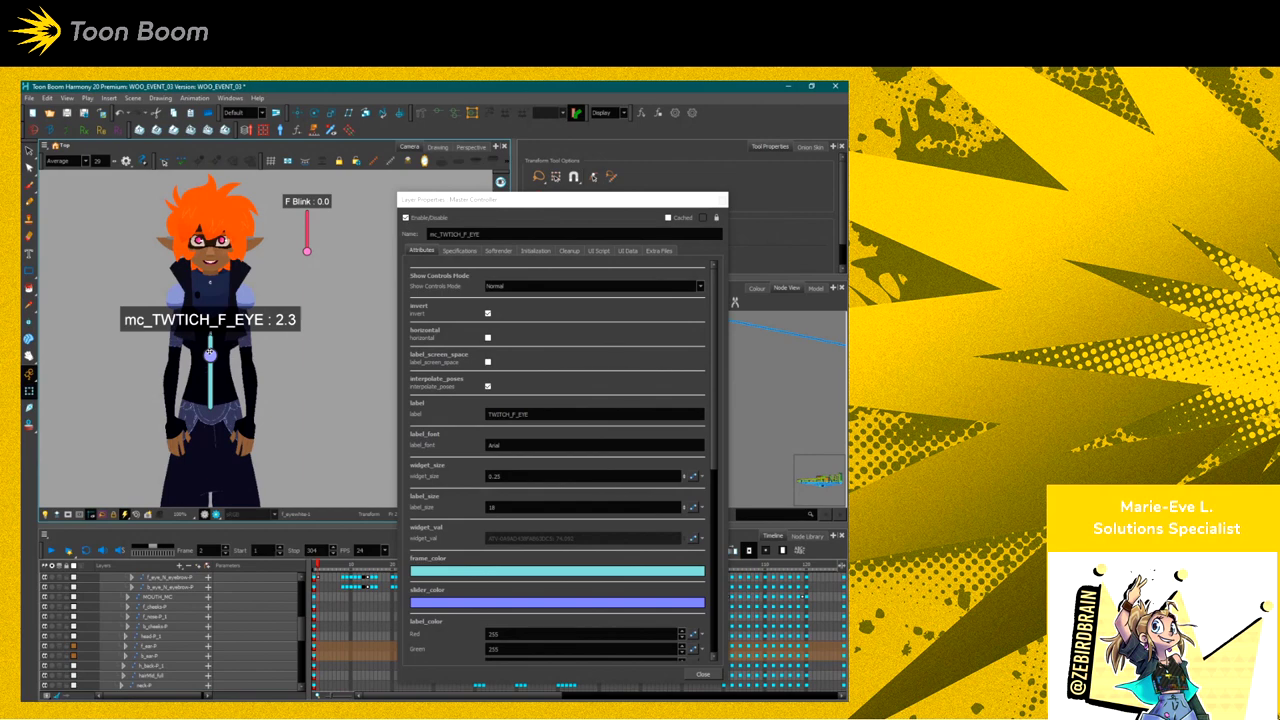
Check the Show Controls Mode choices, keep Normal, and review the remaining attributes down to the slider's scale and rotation
click(495, 288)
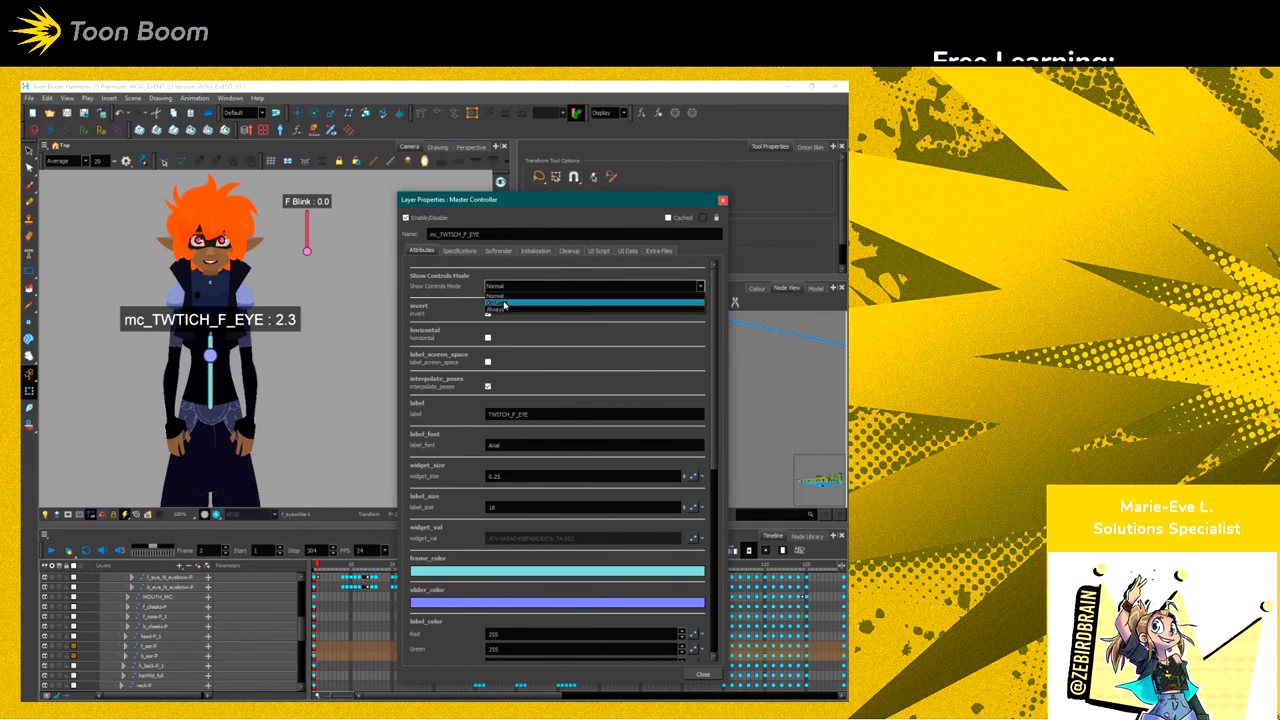
click(489, 295)
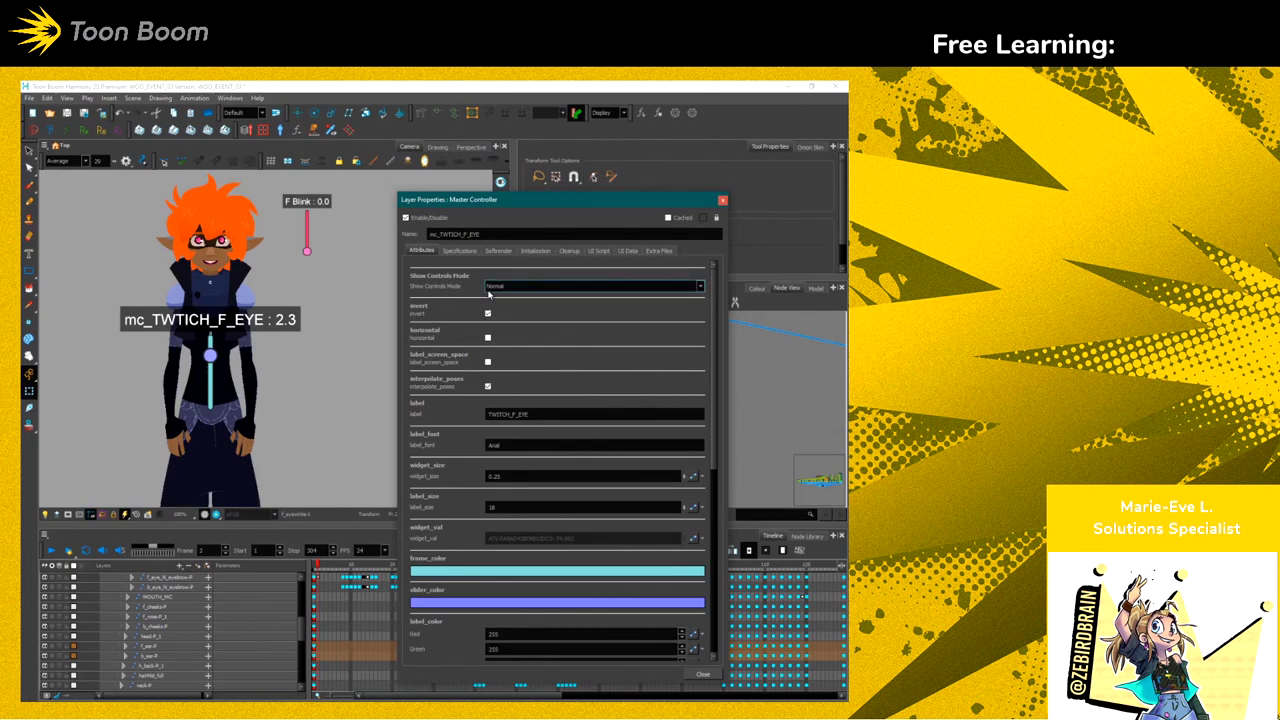
drag(718, 316, 734, 524)
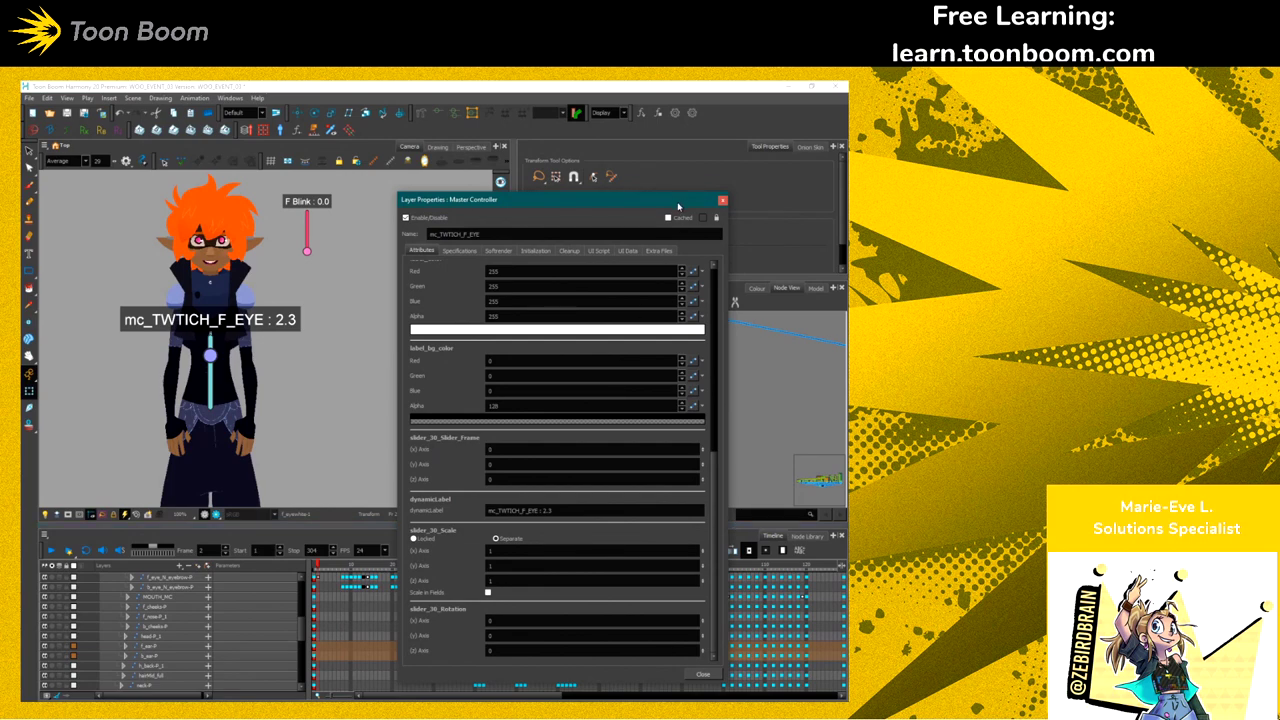
scroll(690, 606, down, 2)
Close the layer properties and test the inverted slider, leaving its handle at the upper end
key(Escape)
drag(210, 355, 210, 395)
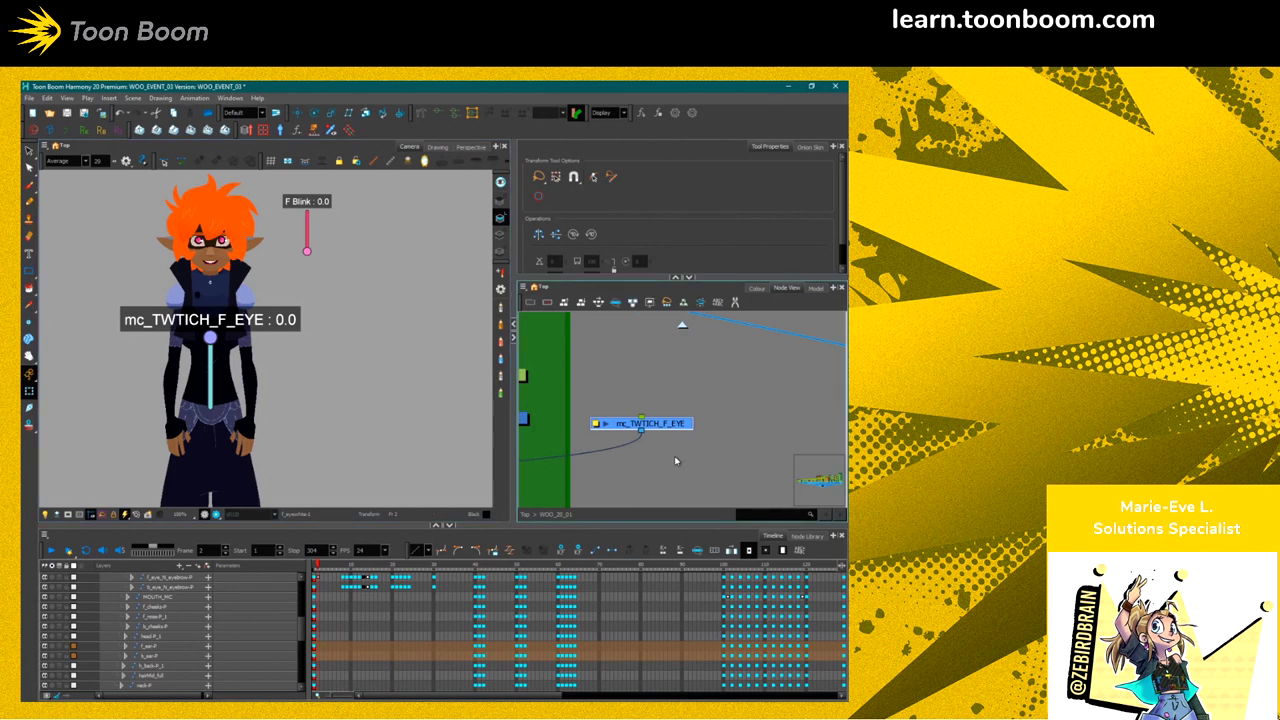
Shift the mc_TWTICH_F_EYE node slightly within the node network and add a parent peg above it
mouse_move(662, 425)
mouse_down()
mouse_move(650, 396)
mouse_move(651, 428)
mouse_move(671, 415)
mouse_up()
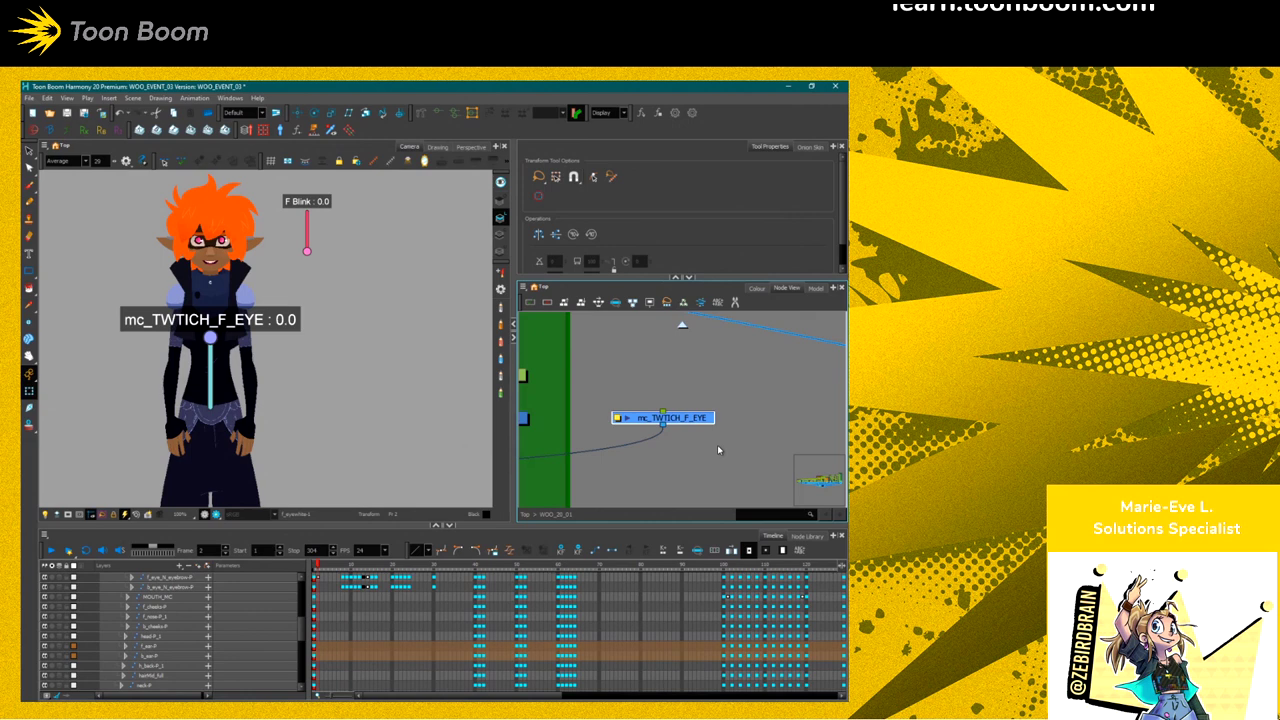
scroll(717, 445, down, 3)
scroll(128, 395, down, 4)
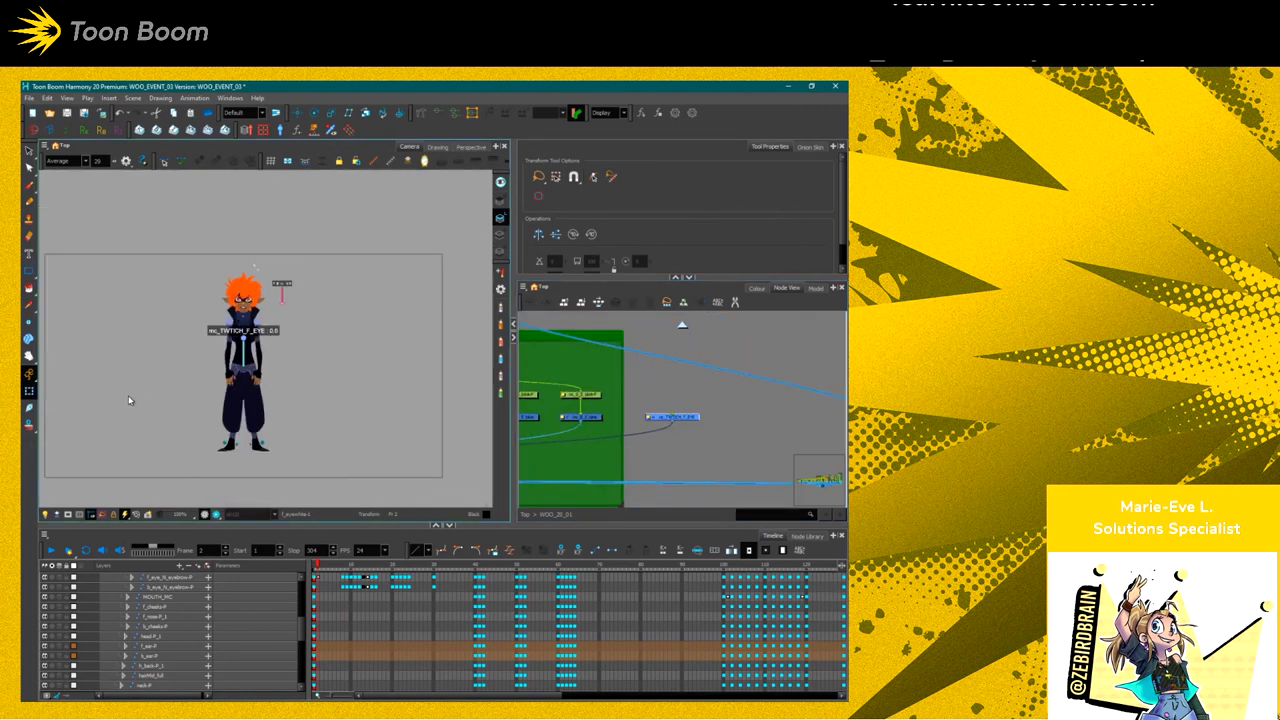
scroll(178, 396, up, 2)
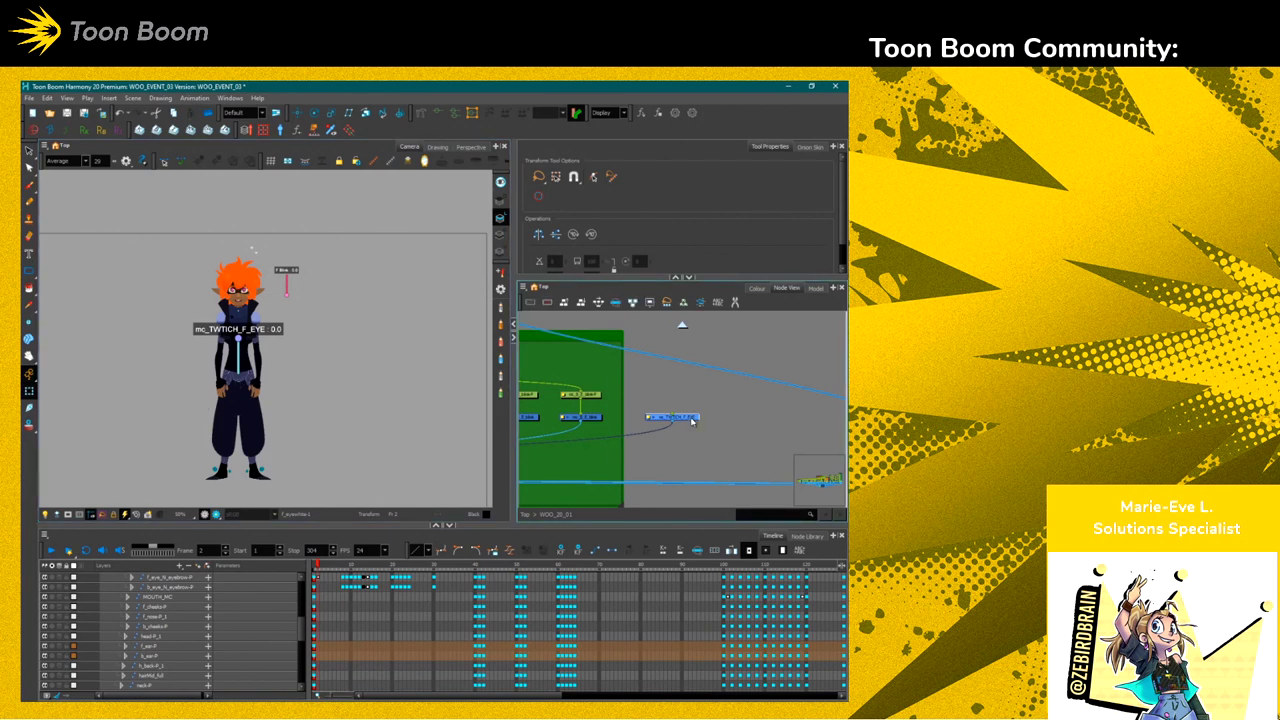
key(ctrl+p)
click(688, 381)
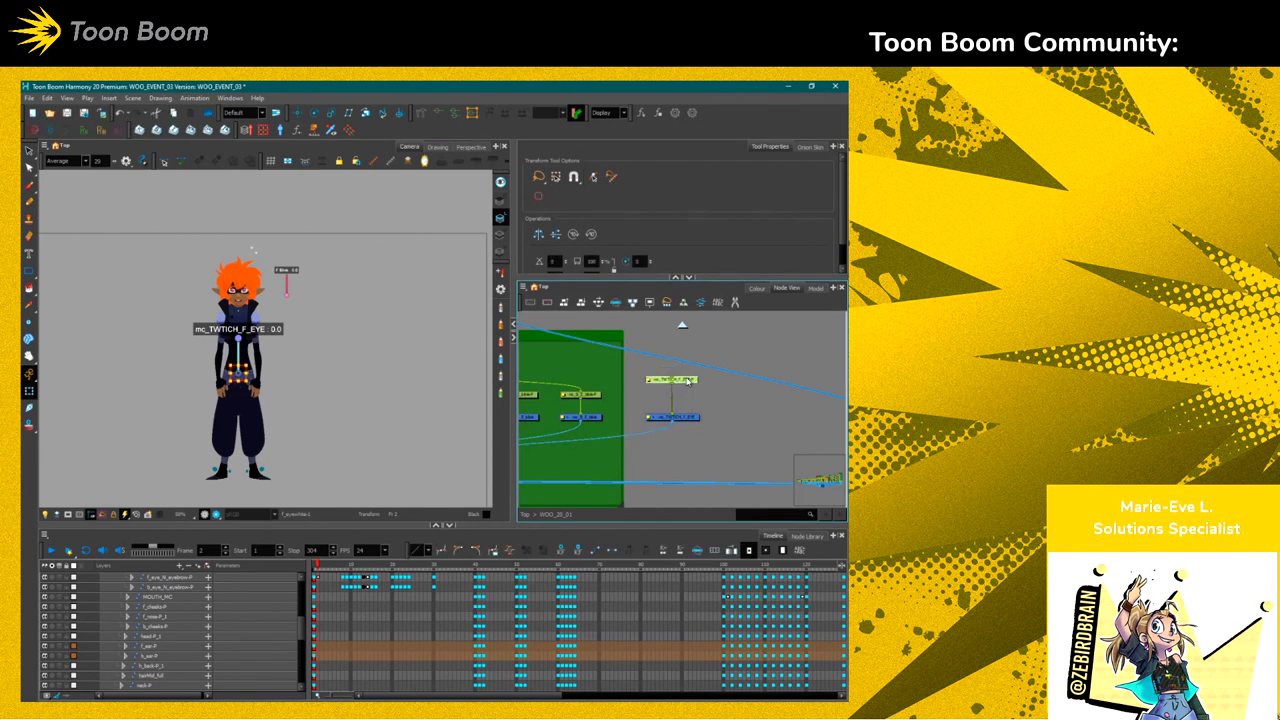
Set the animate mode to Animate Off, move the controller's peg so the slider sits left of the character's head, and deselect it
click(29, 373)
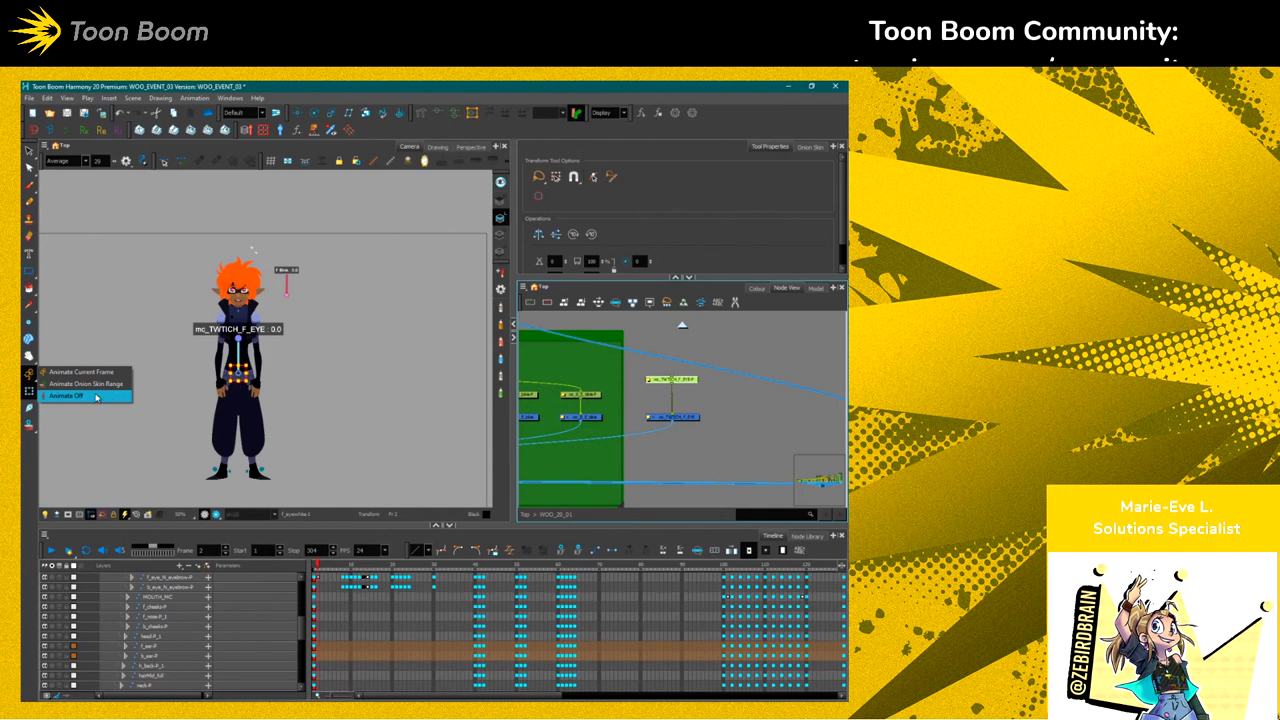
click(100, 397)
drag(236, 378, 146, 308)
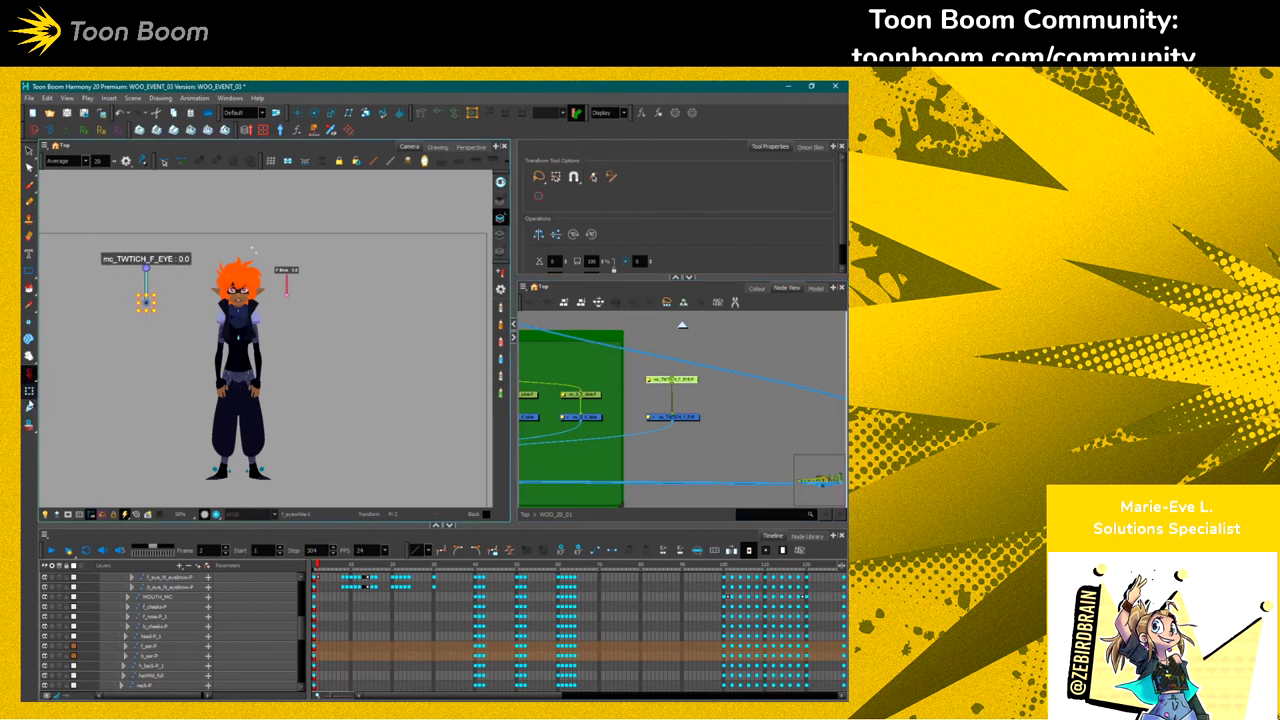
click(694, 467)
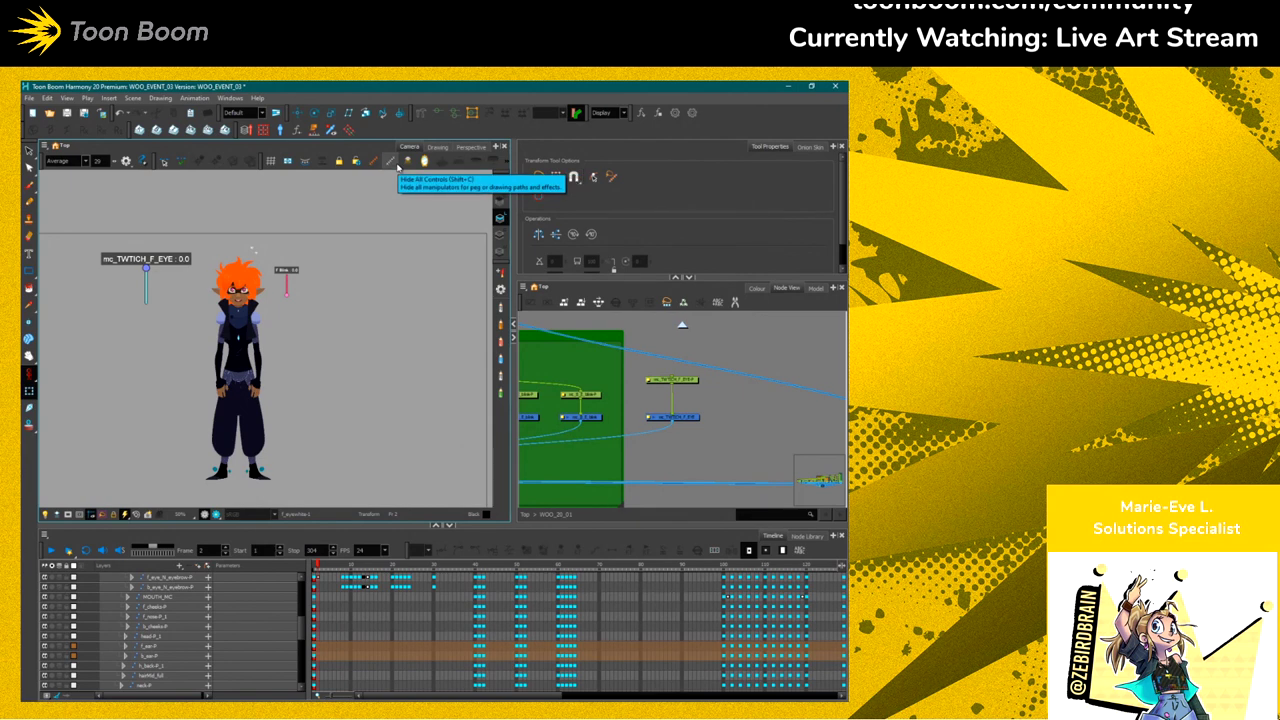
Hide all controls, show only the slider of the mc_TWTICH_F_EYE node, and hide all controls again
click(393, 163)
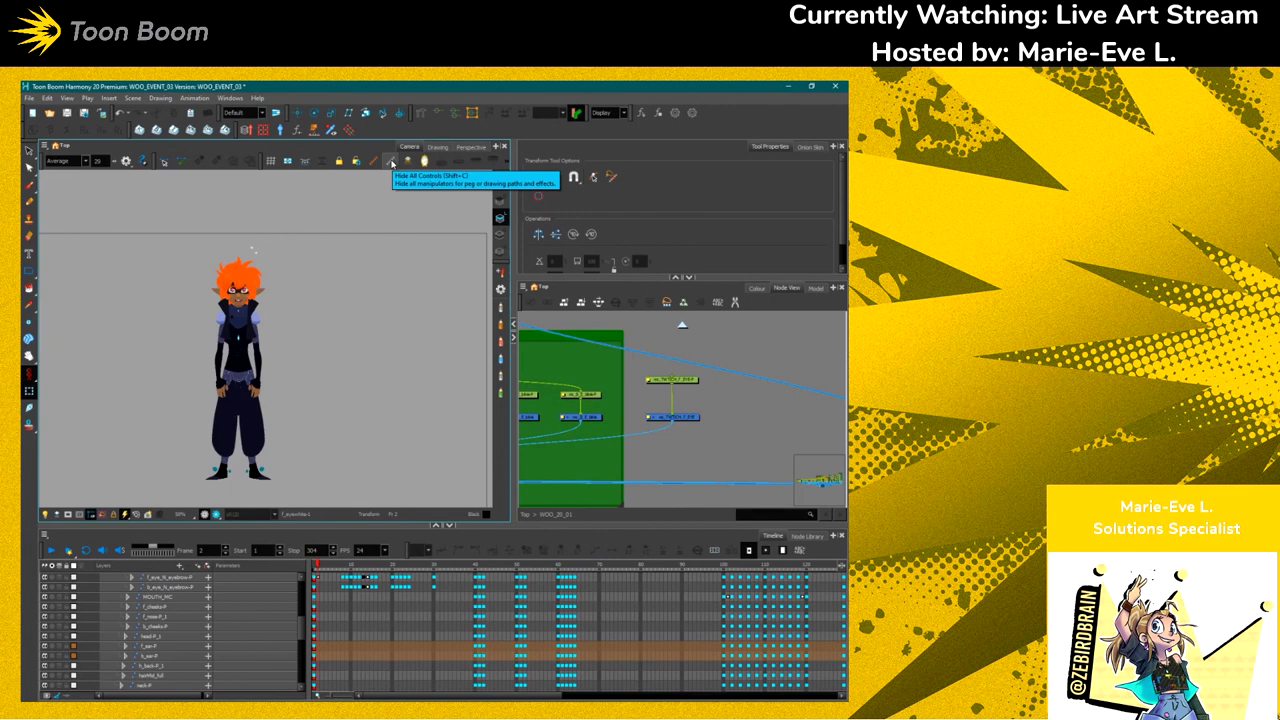
click(688, 419)
scroll(688, 418, up, 4)
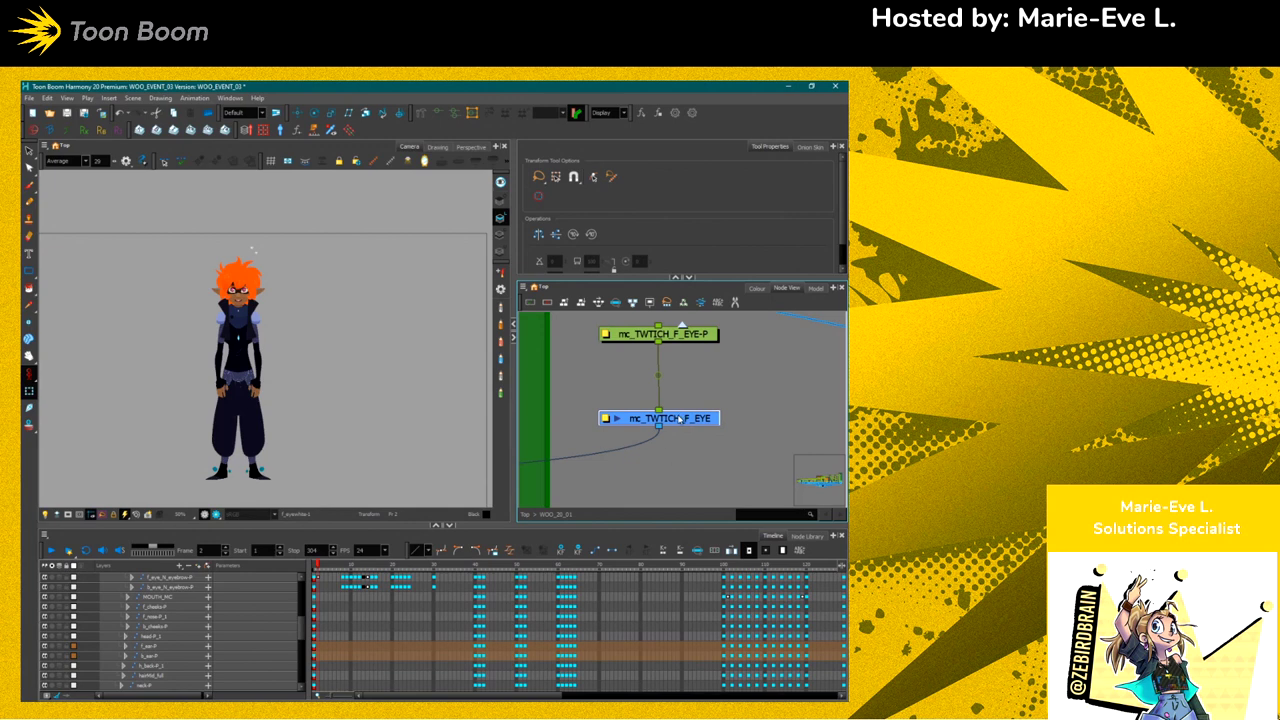
click(373, 161)
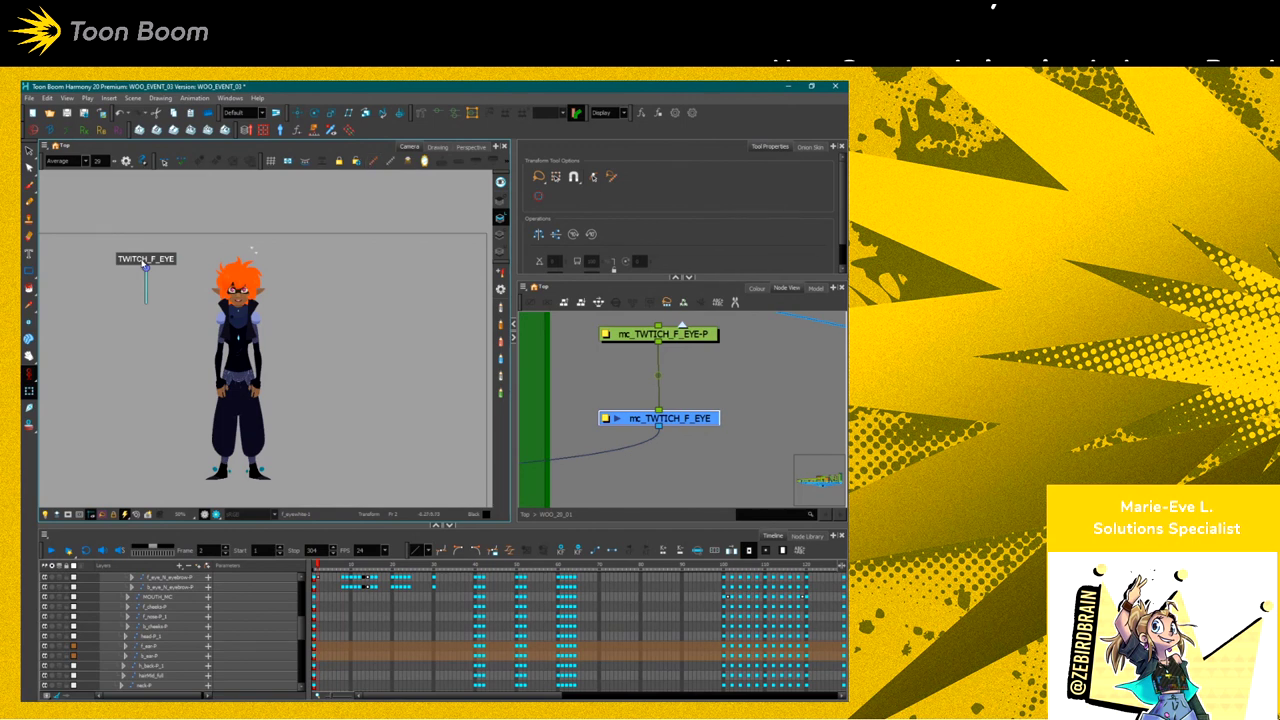
click(392, 165)
Add an enlarged Master Controller view and select mc_TWTICH_F_EYE in its controller list
click(833, 148)
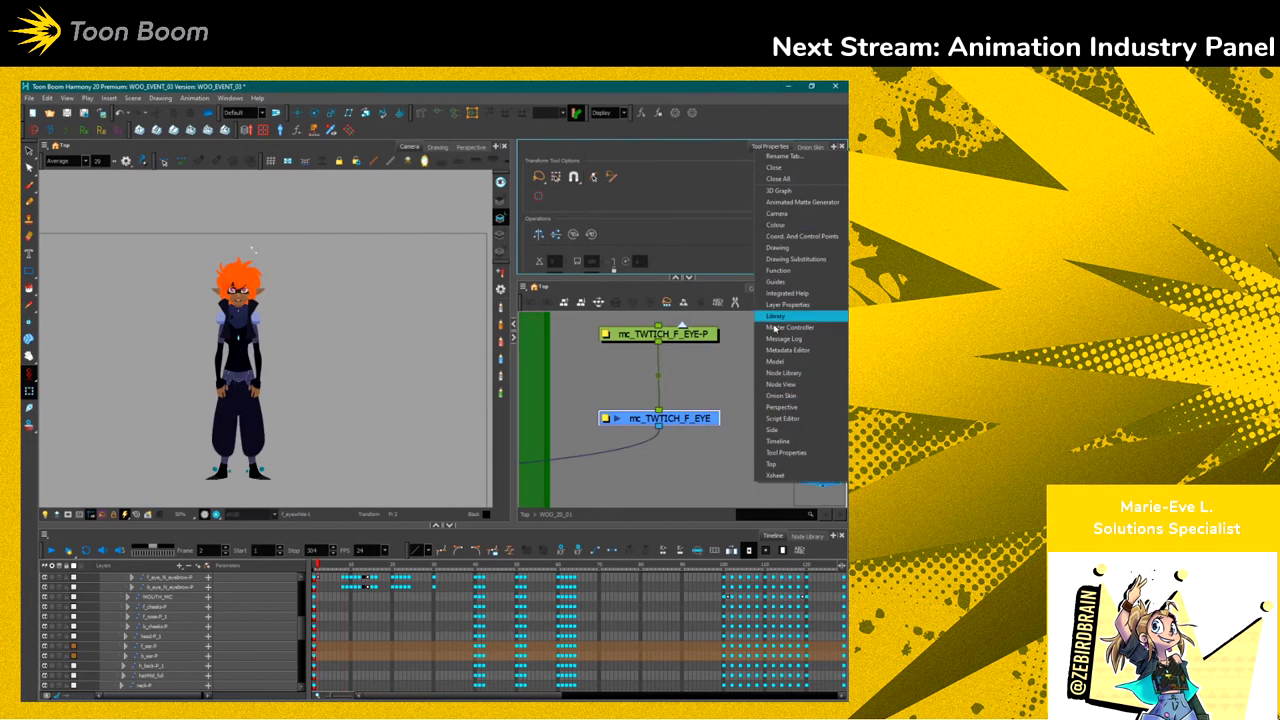
click(778, 327)
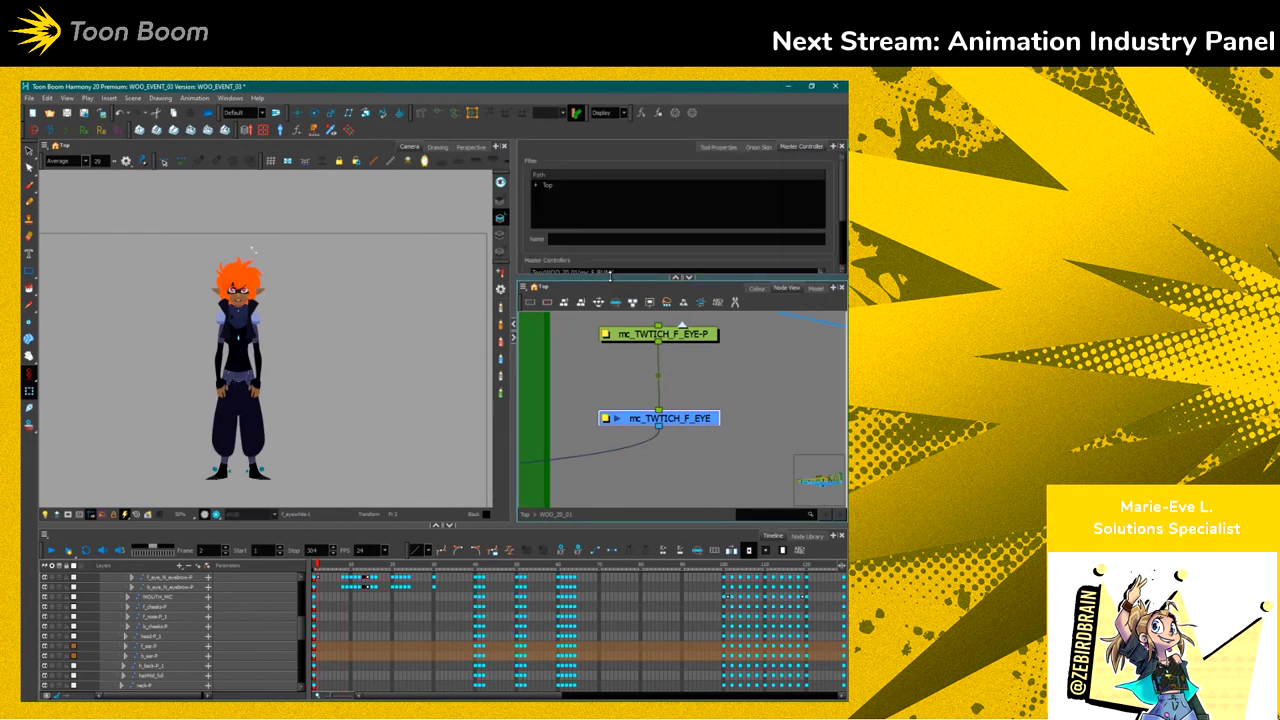
drag(609, 274, 611, 366)
click(546, 186)
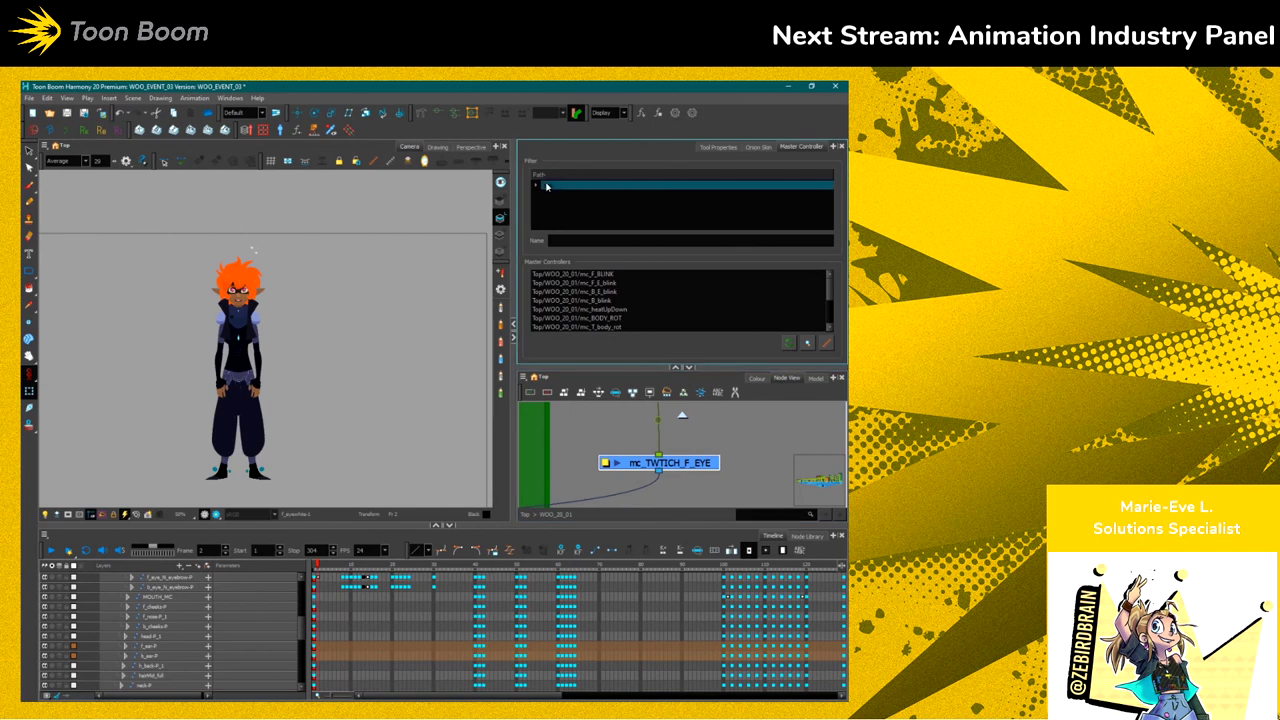
drag(829, 292, 829, 323)
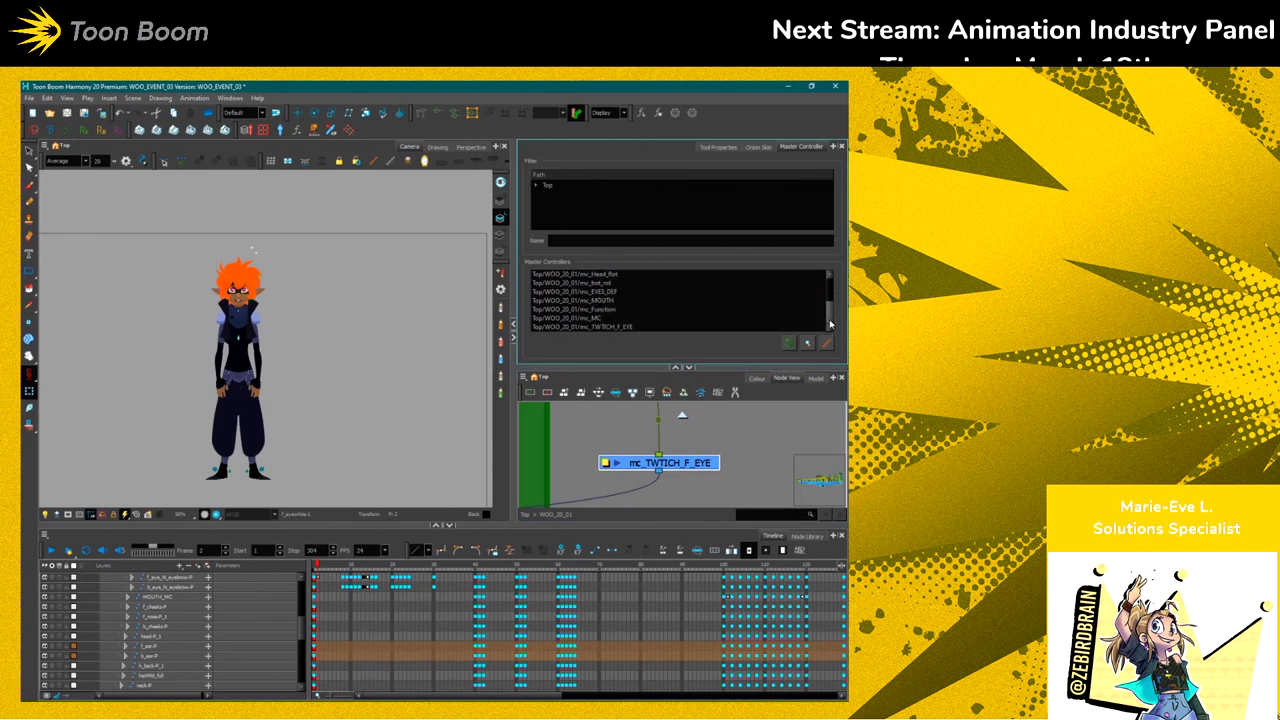
click(600, 328)
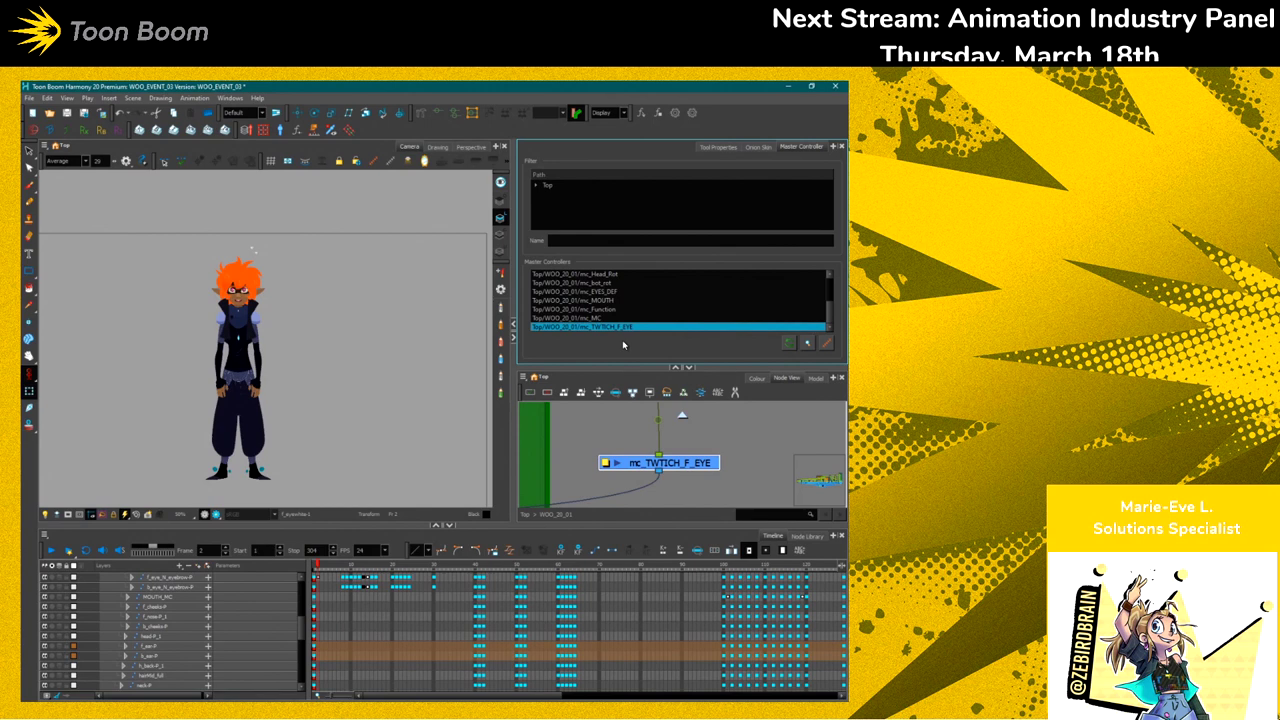
Enlarge the Master Controller view further and display the selected mc_TWTICH_F_EYE controller's slider in the camera
scroll(673, 480, up, 3)
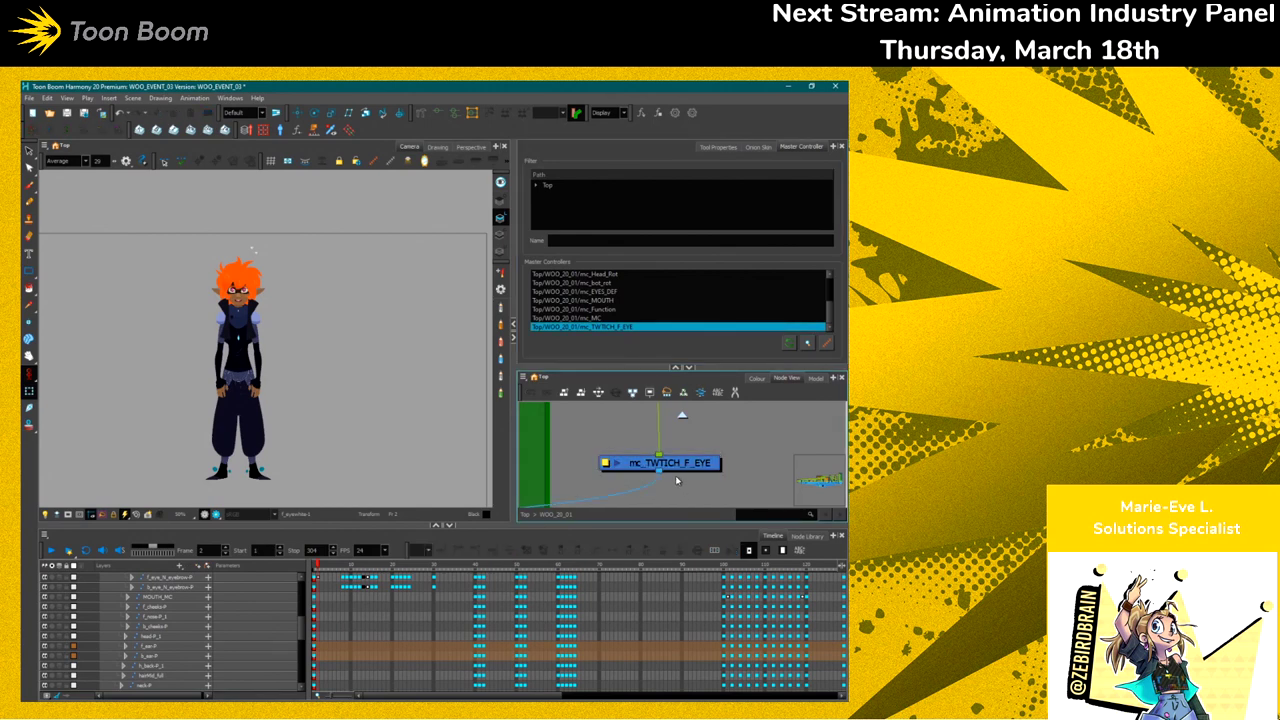
scroll(669, 488, up, 2)
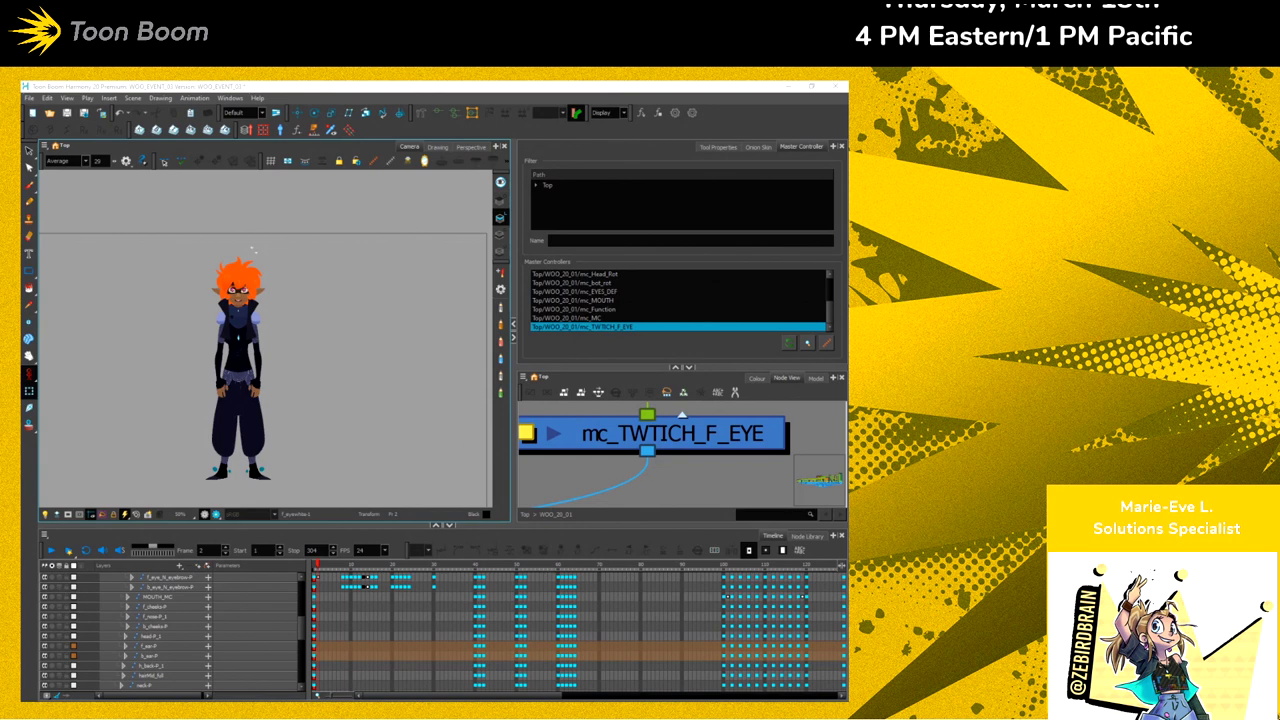
drag(570, 368, 620, 411)
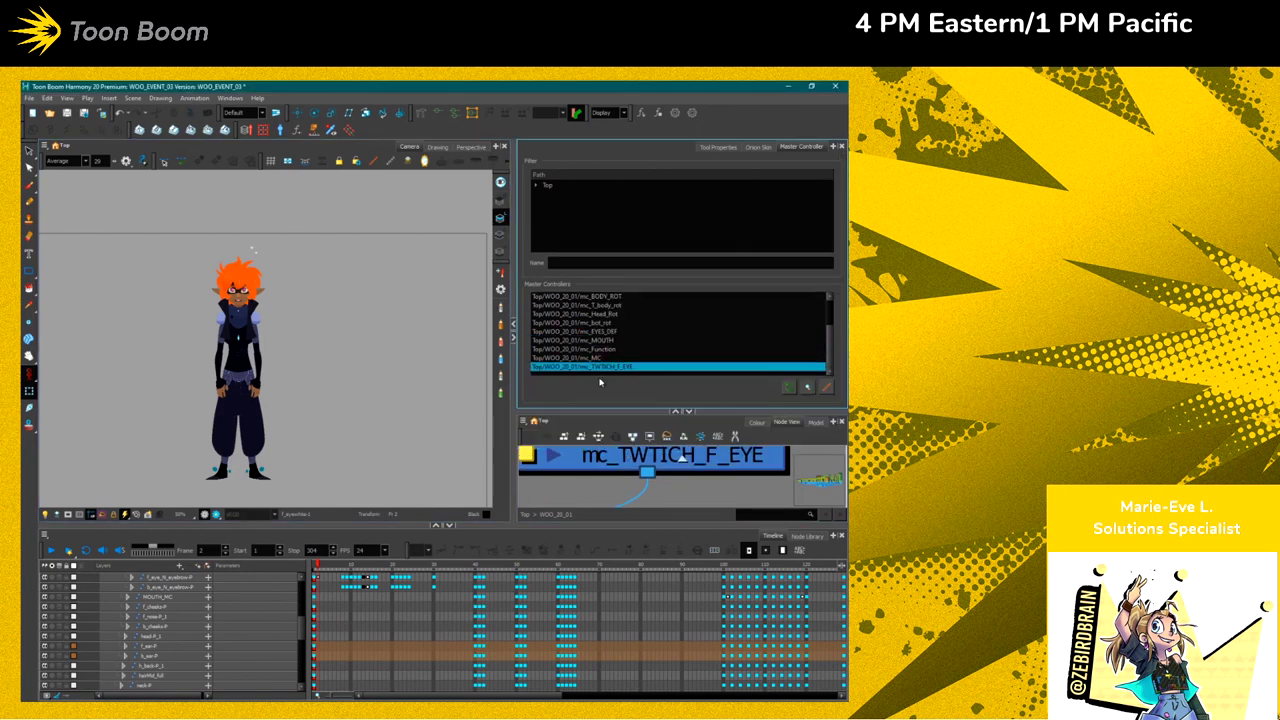
click(825, 389)
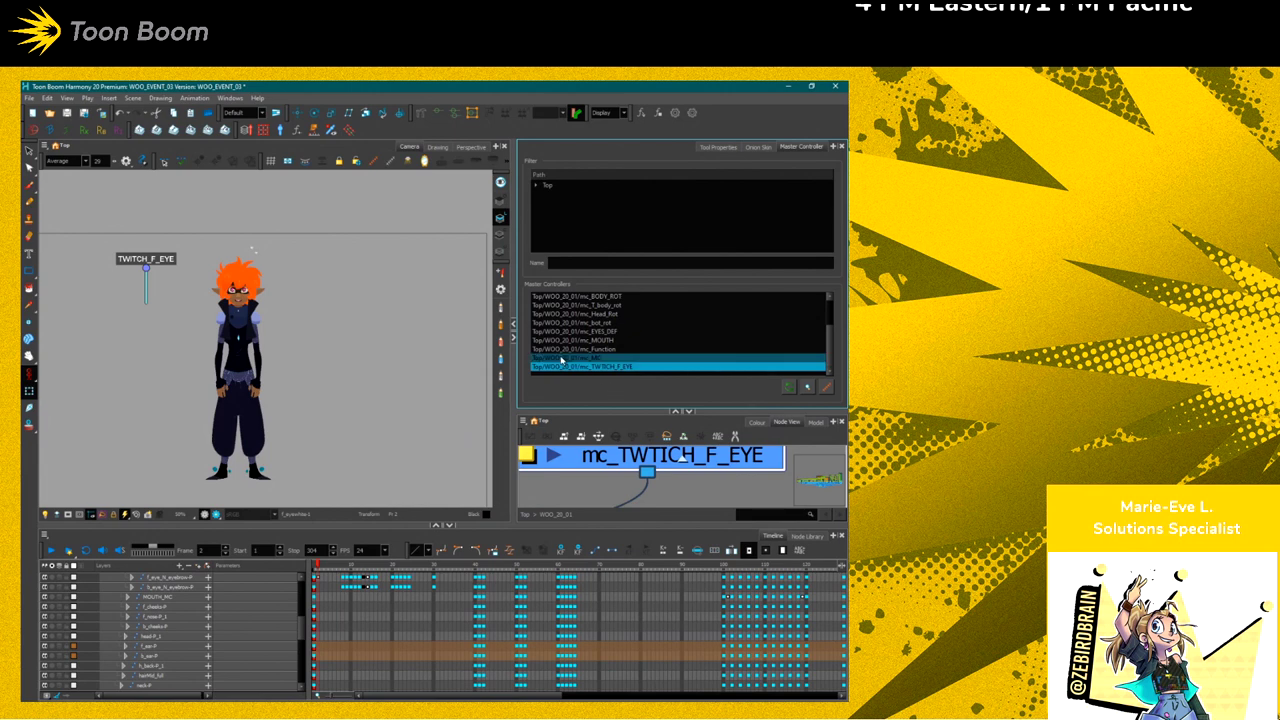
Display the sliders of all controllers in the Master Controllers list in the camera, and hide all controls again
shift+click(552, 298)
click(826, 390)
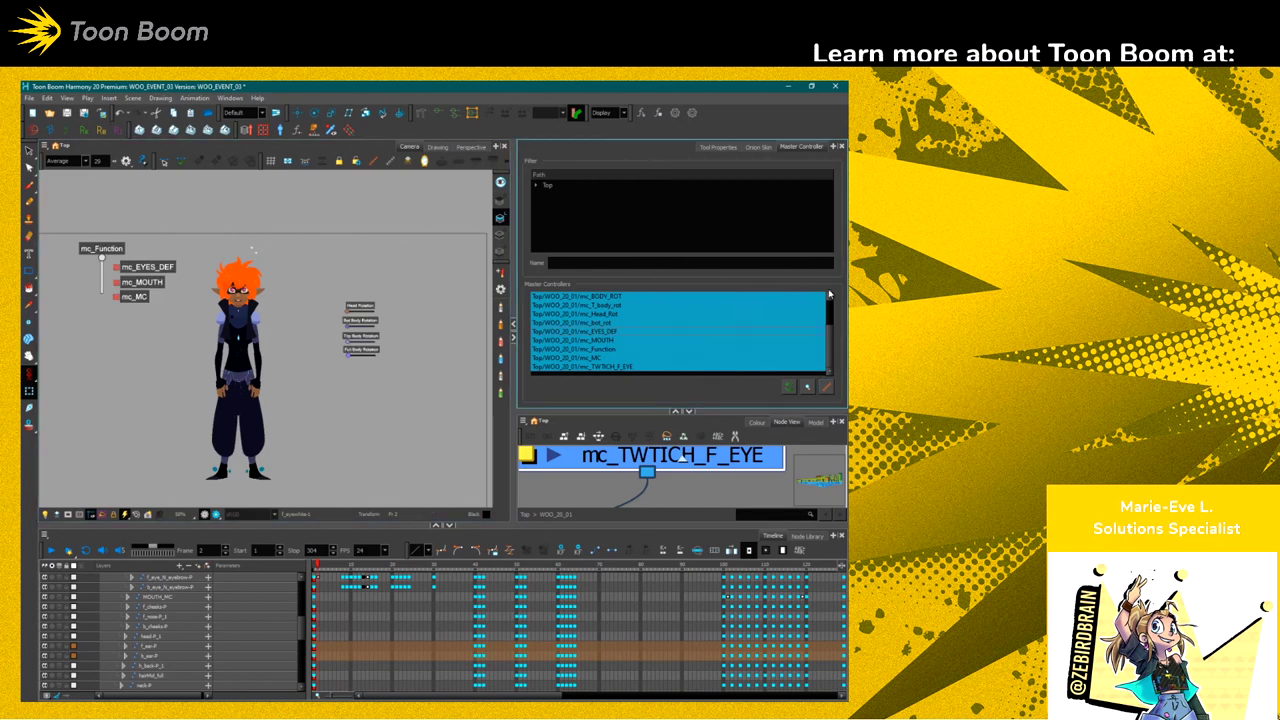
drag(829, 310, 823, 285)
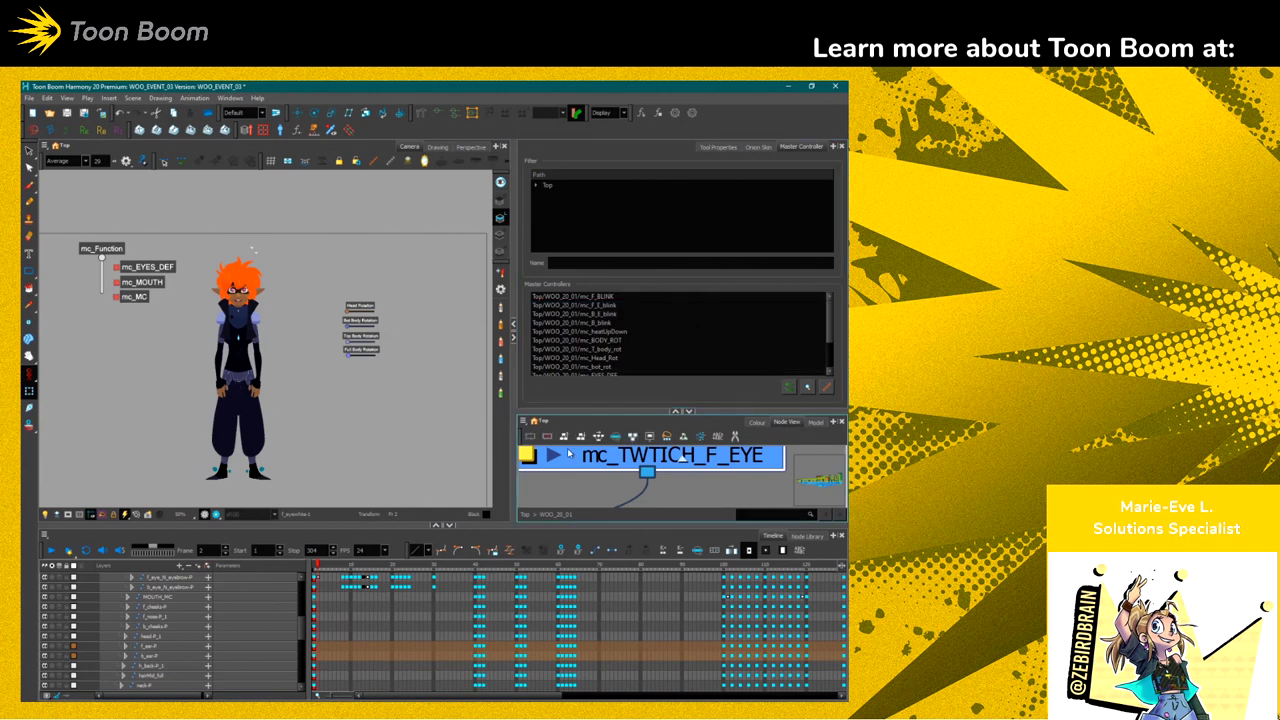
click(391, 161)
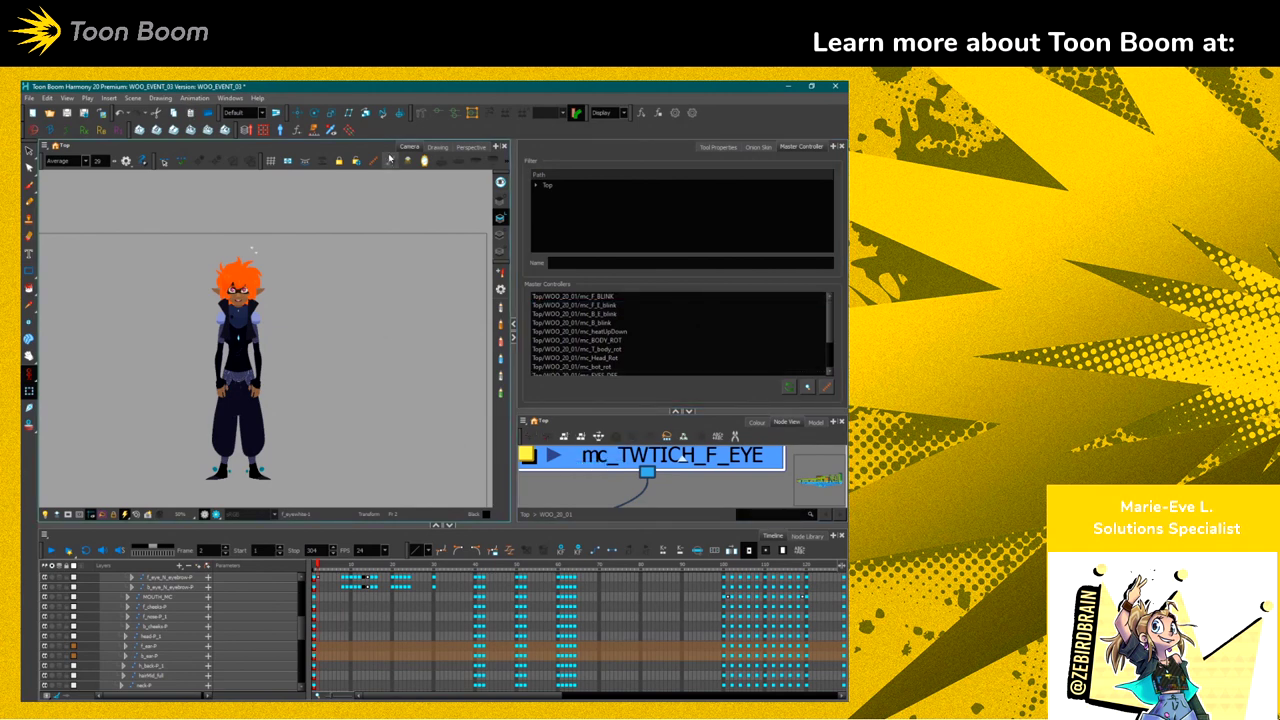
Open the Show Master Controllers dialog, toggle mc_TWTICH_F_EYE in its list, and cancel the dialog
right_click(519, 123)
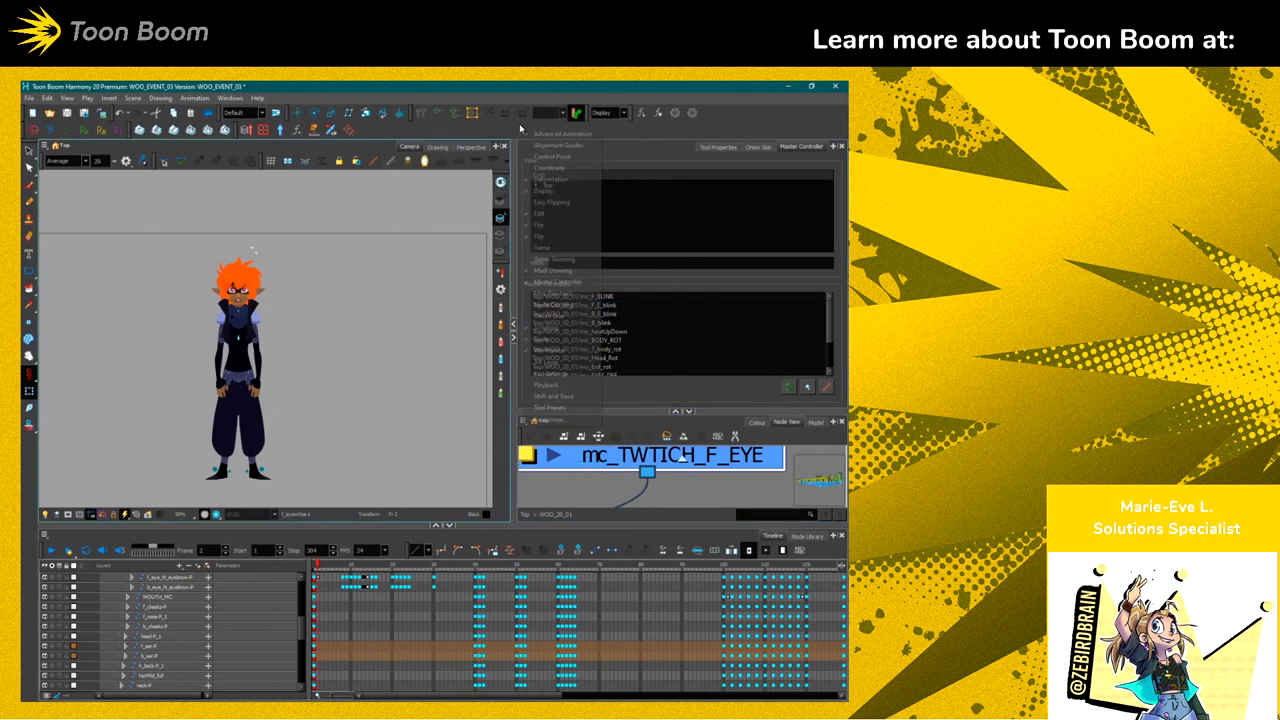
click(384, 130)
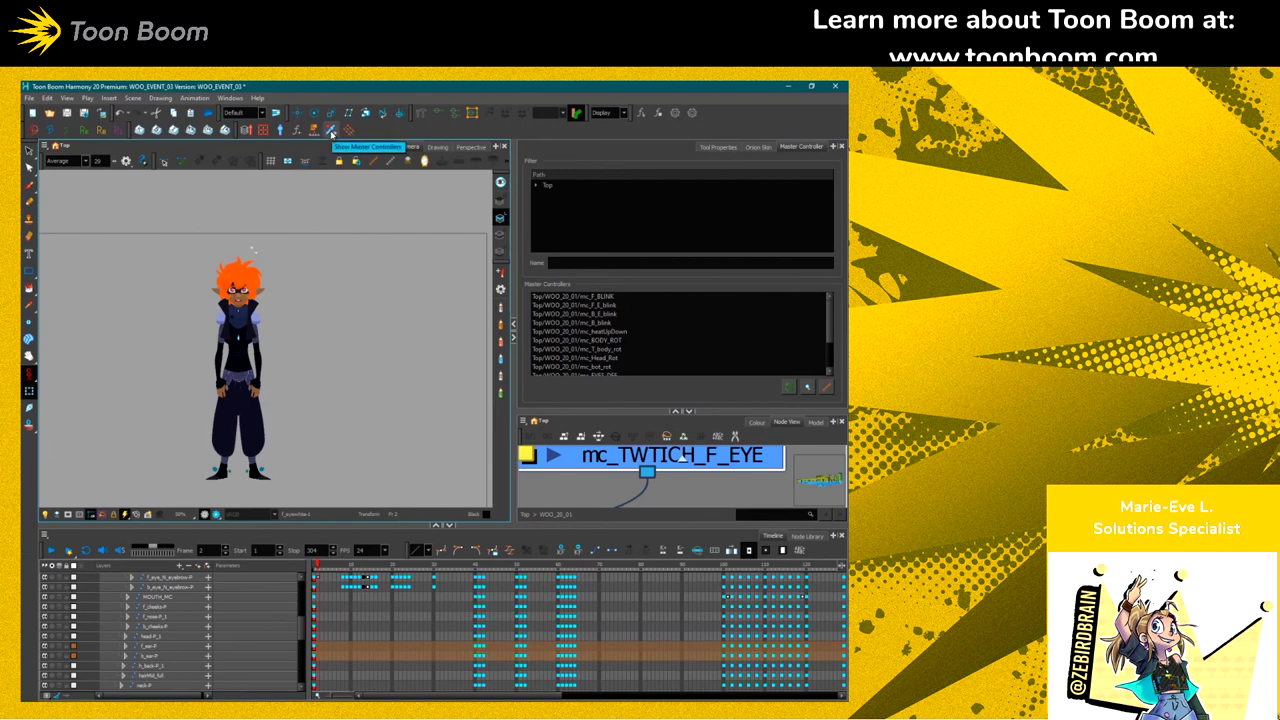
click(331, 133)
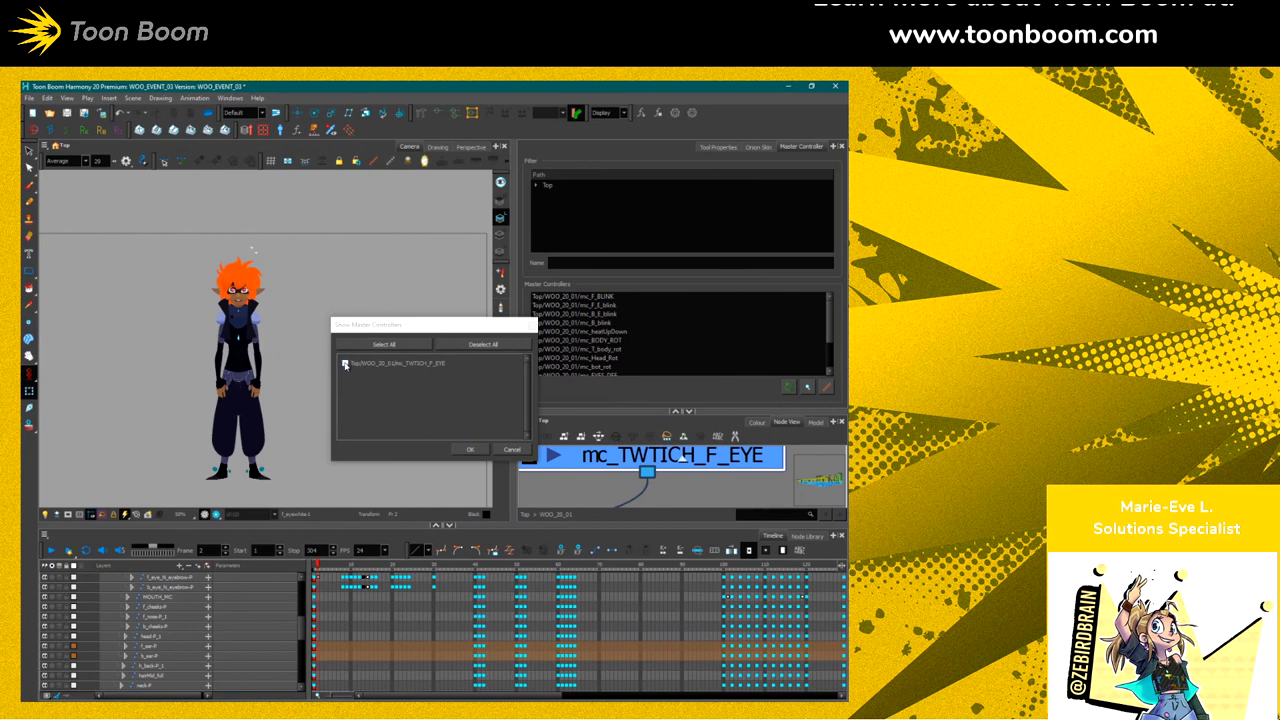
click(345, 365)
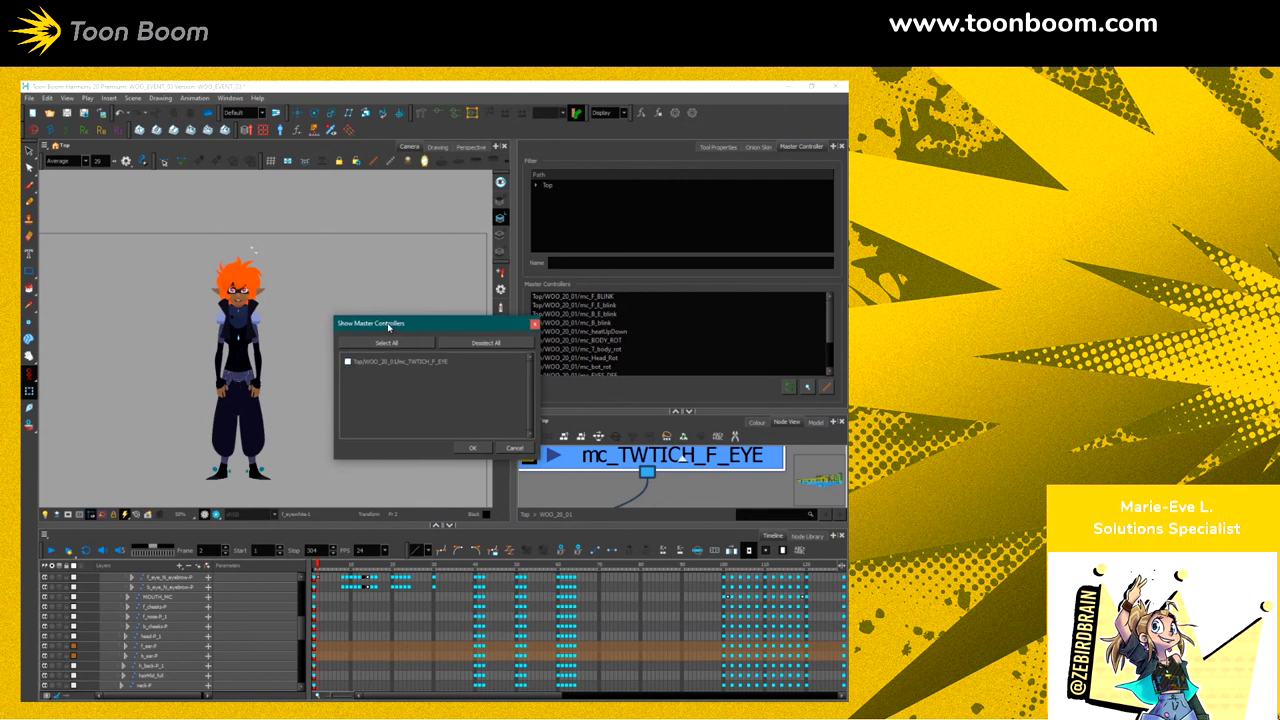
drag(375, 324, 360, 281)
click(496, 407)
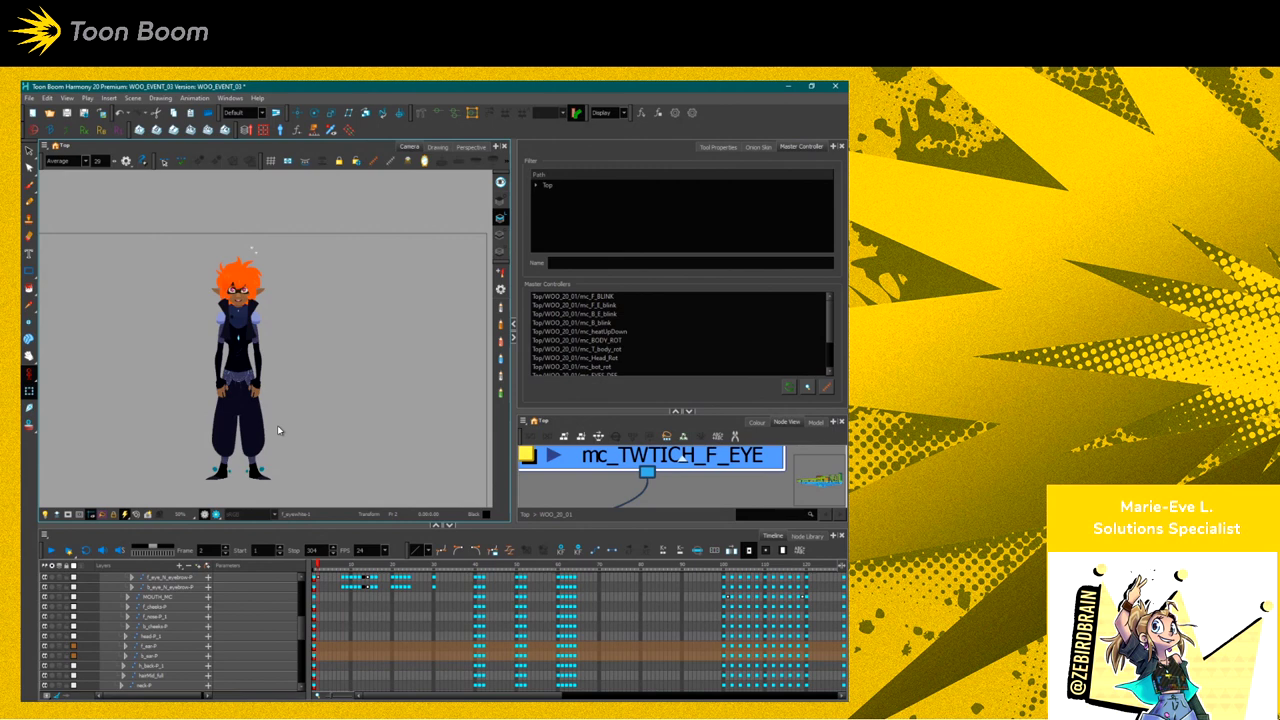
Make the Camera view taller and enlarge the Node View beneath the Master Controller view
drag(305, 384, 181, 434)
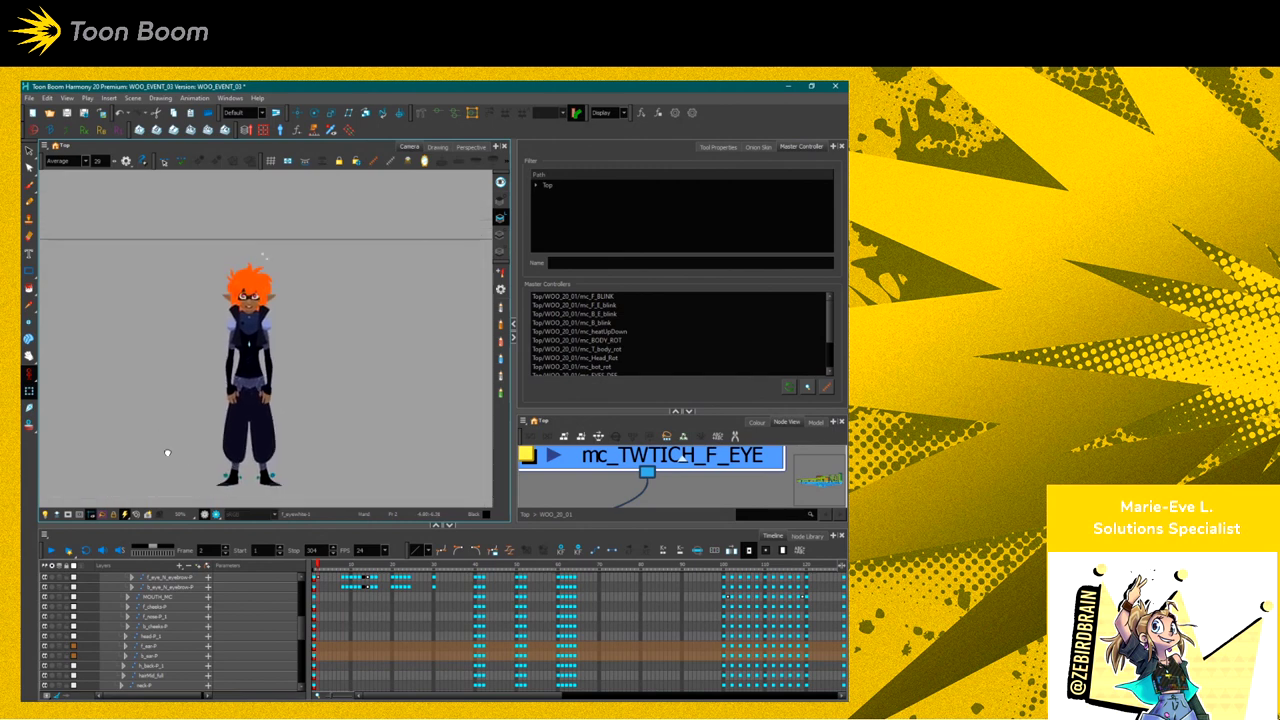
drag(270, 521, 270, 545)
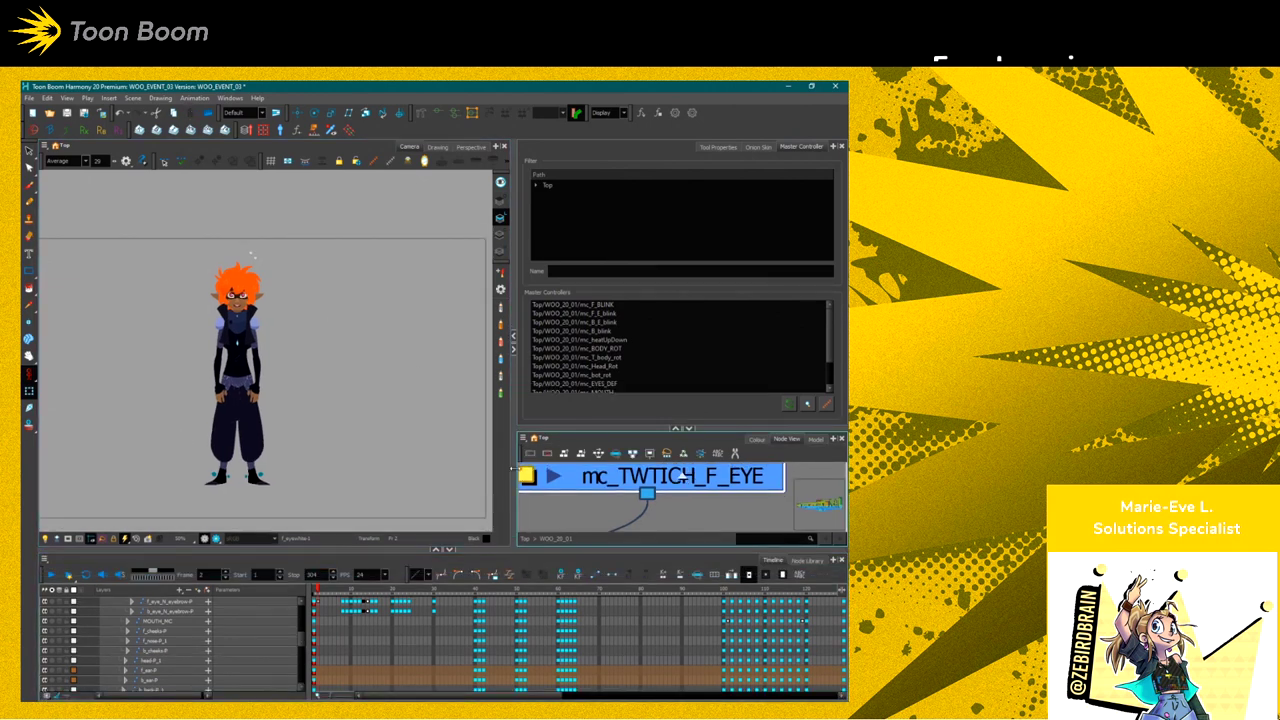
drag(642, 428, 639, 338)
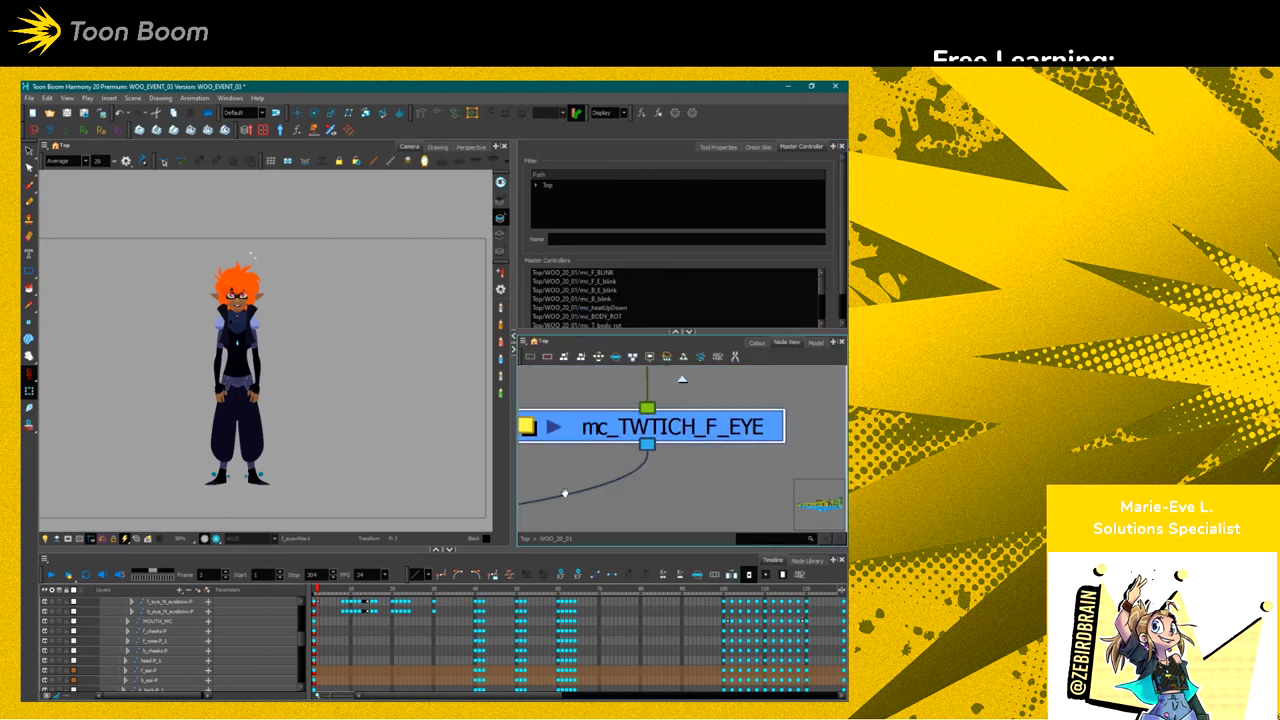
Select all the master controller nodes in the green MASTER CONTROLLERZ backdrop and show their controls in the camera
drag(531, 517, 688, 447)
scroll(562, 507, down, 5)
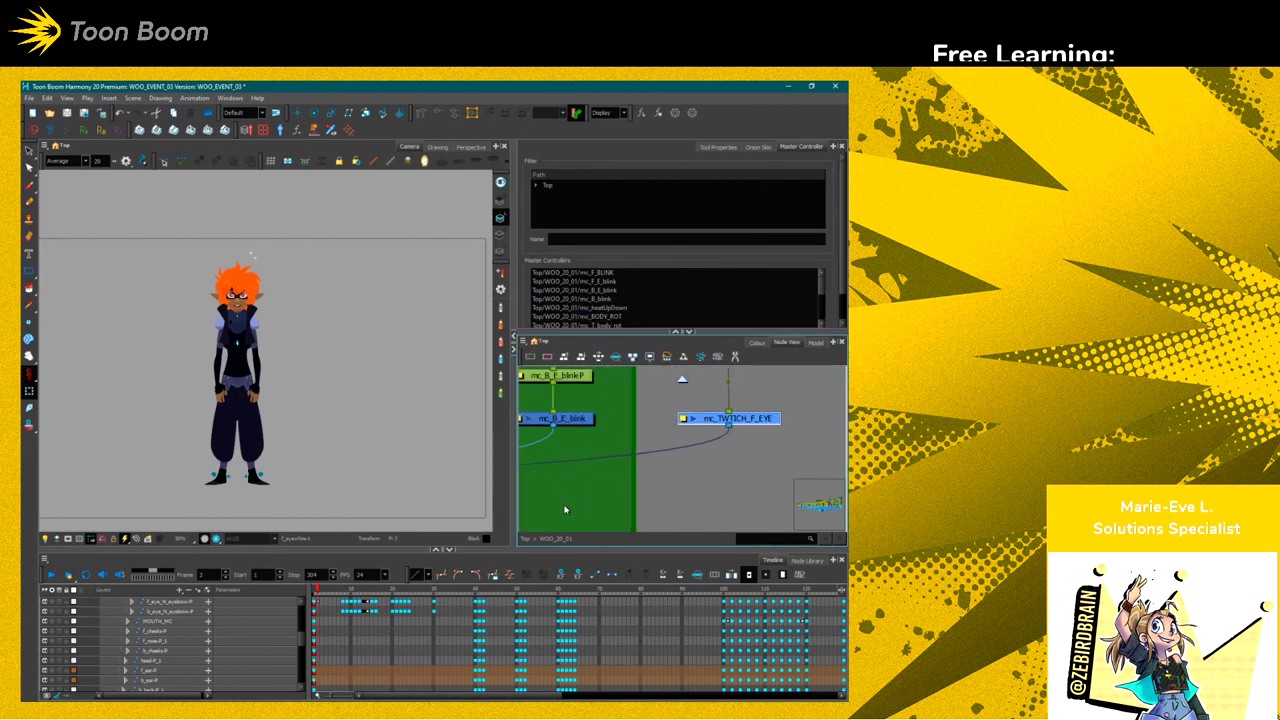
drag(560, 506, 737, 457)
drag(563, 449, 597, 451)
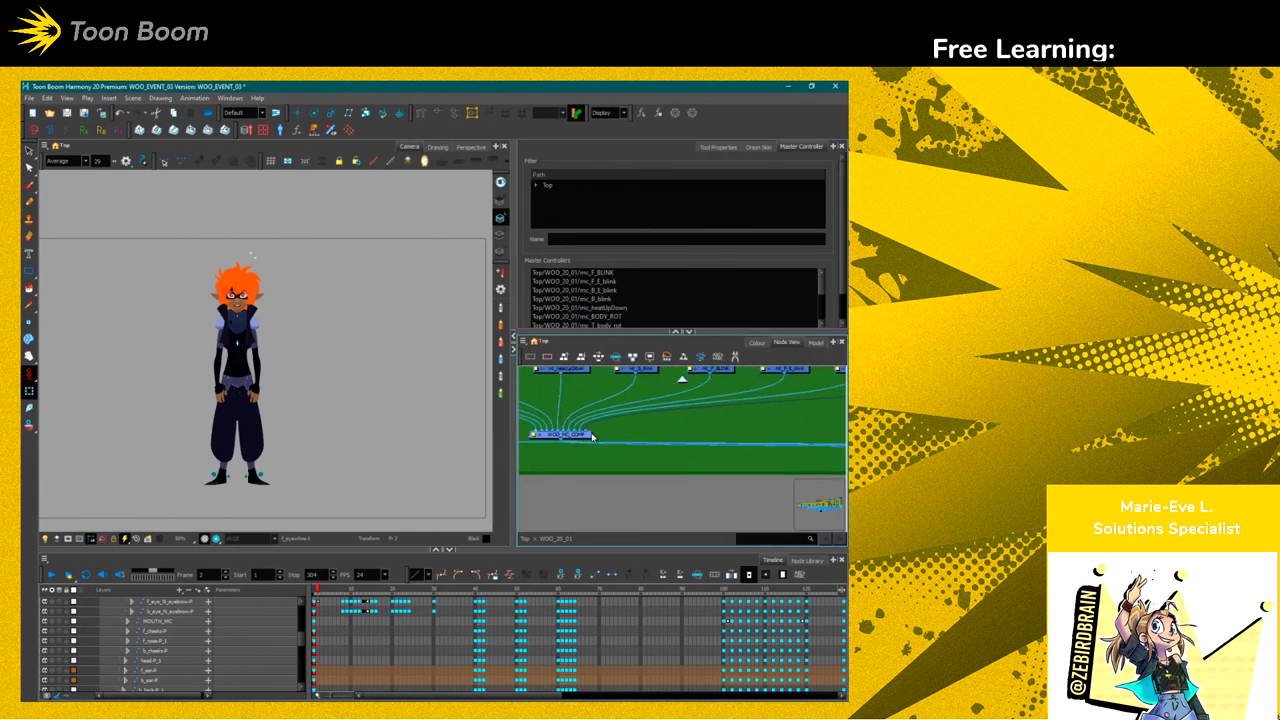
click(573, 437)
scroll(580, 452, down, 4)
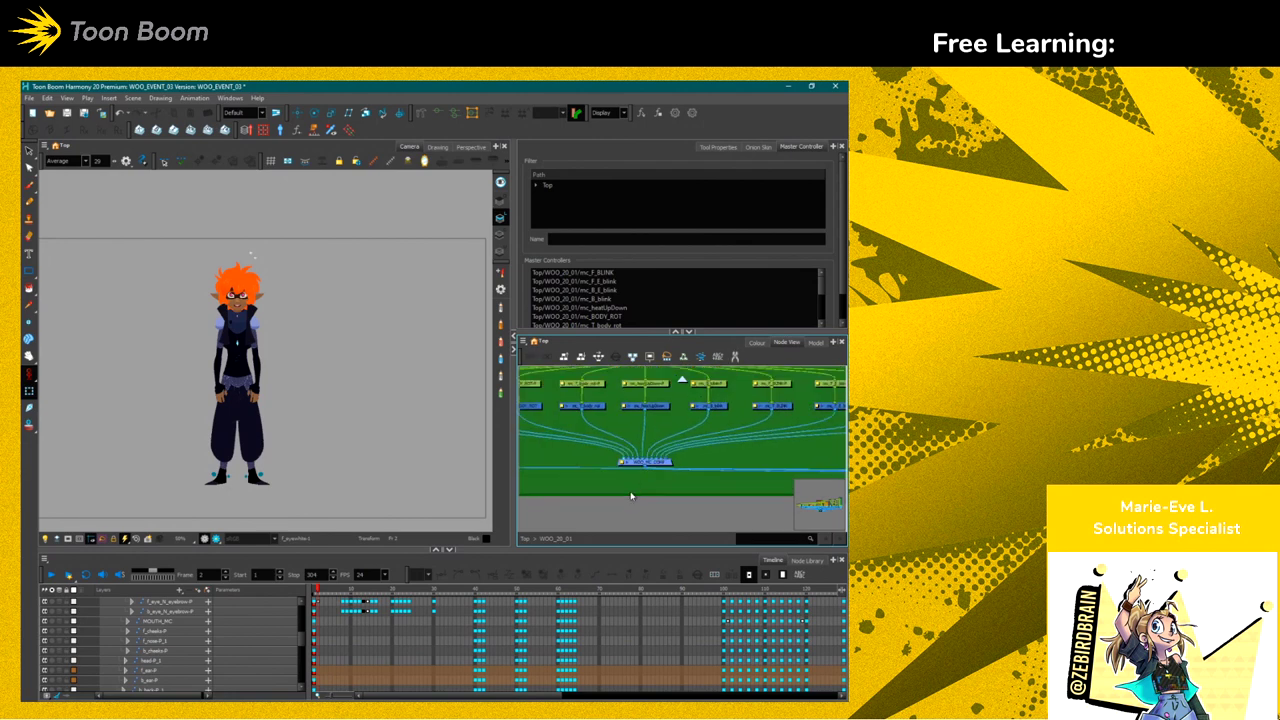
scroll(597, 464, down, 2)
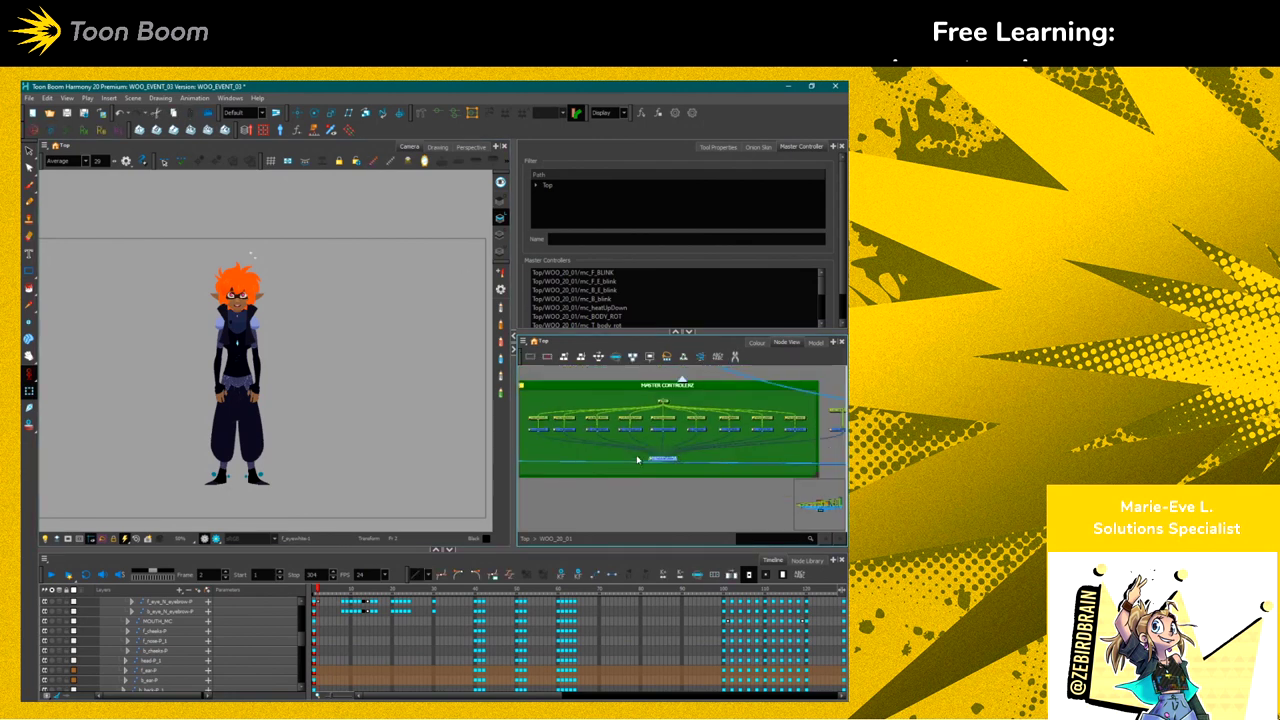
click(808, 440)
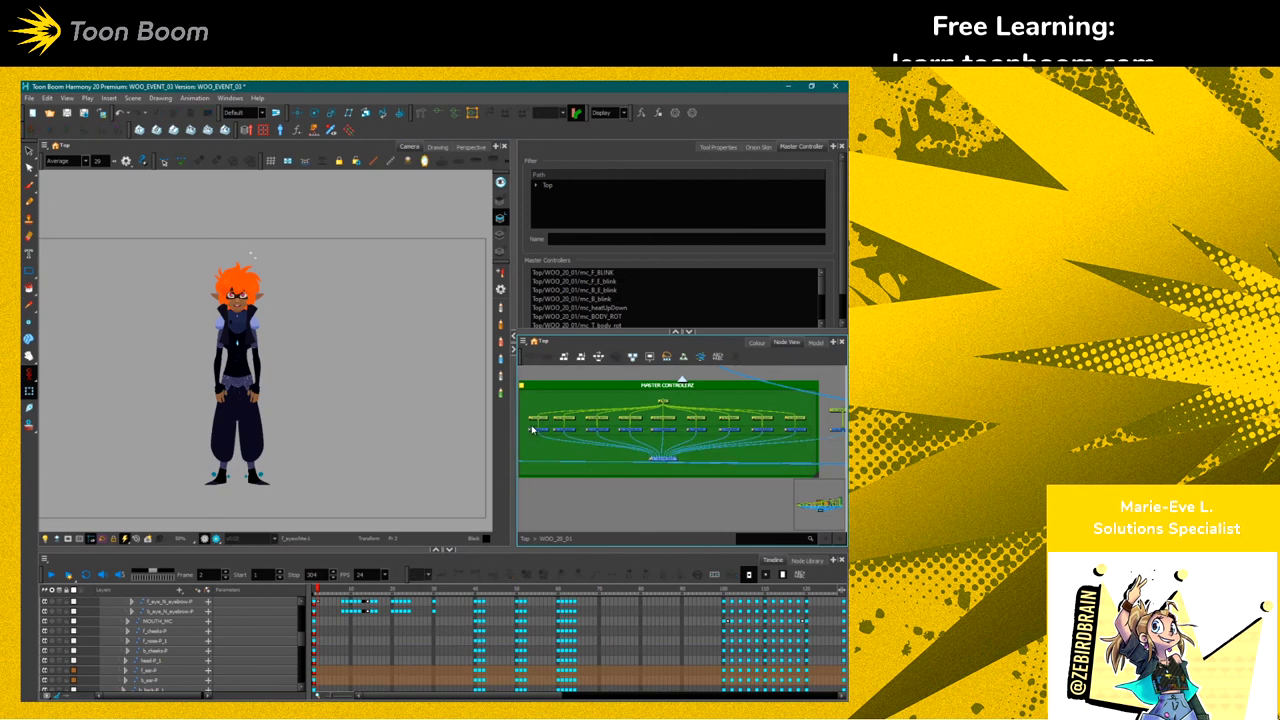
click(544, 416)
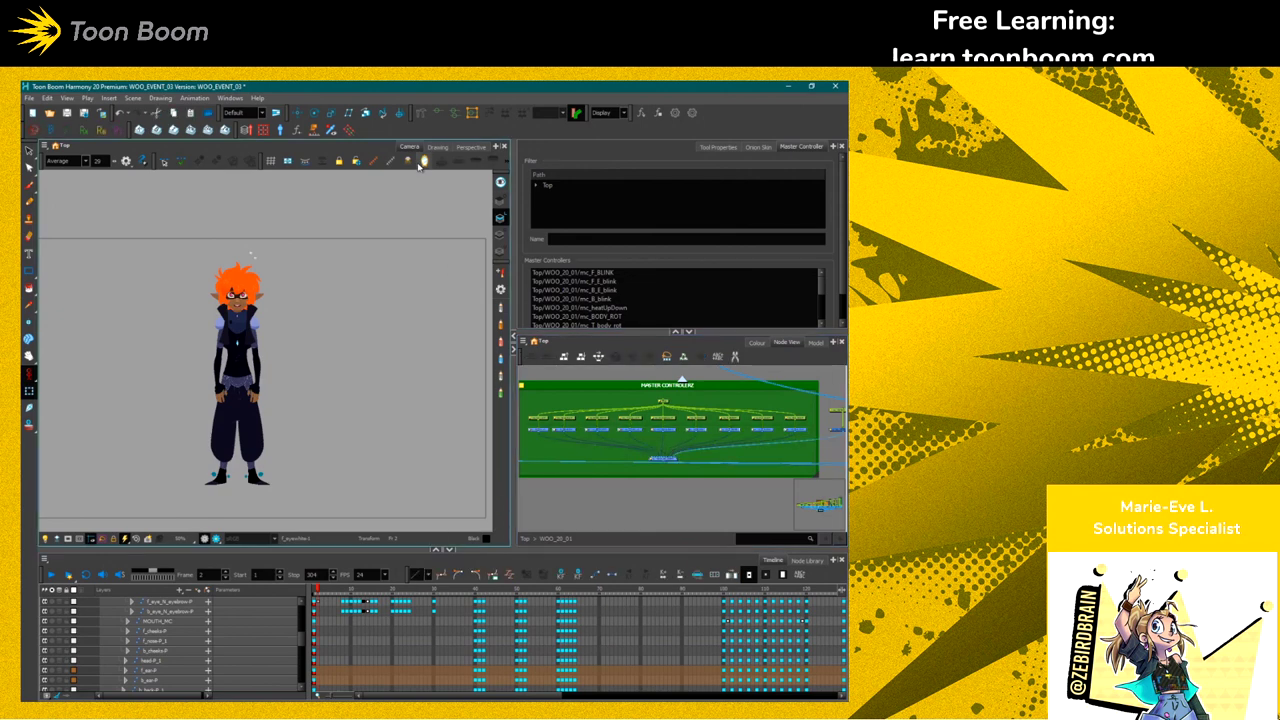
click(372, 161)
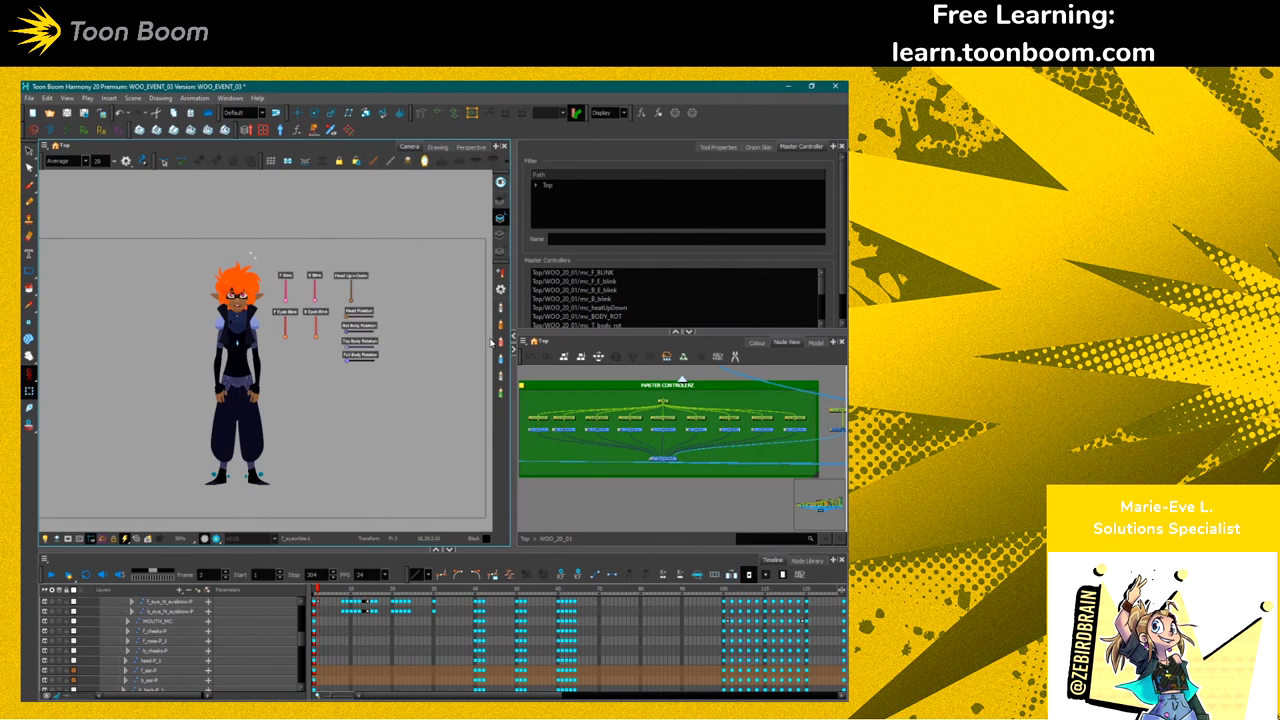
Test the Top Body Rotation slider up to 20.0 and the Full Body Rotation slider, and undo both changes
scroll(276, 299, up, 2)
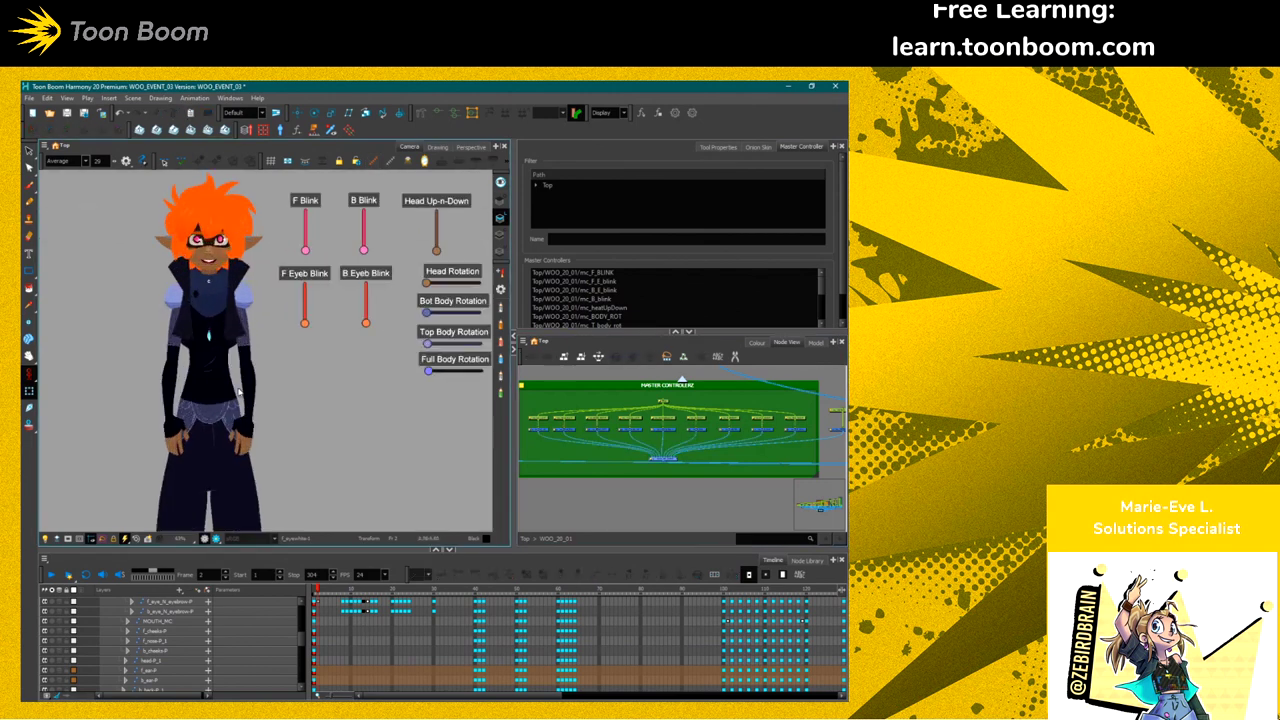
drag(416, 396, 463, 358)
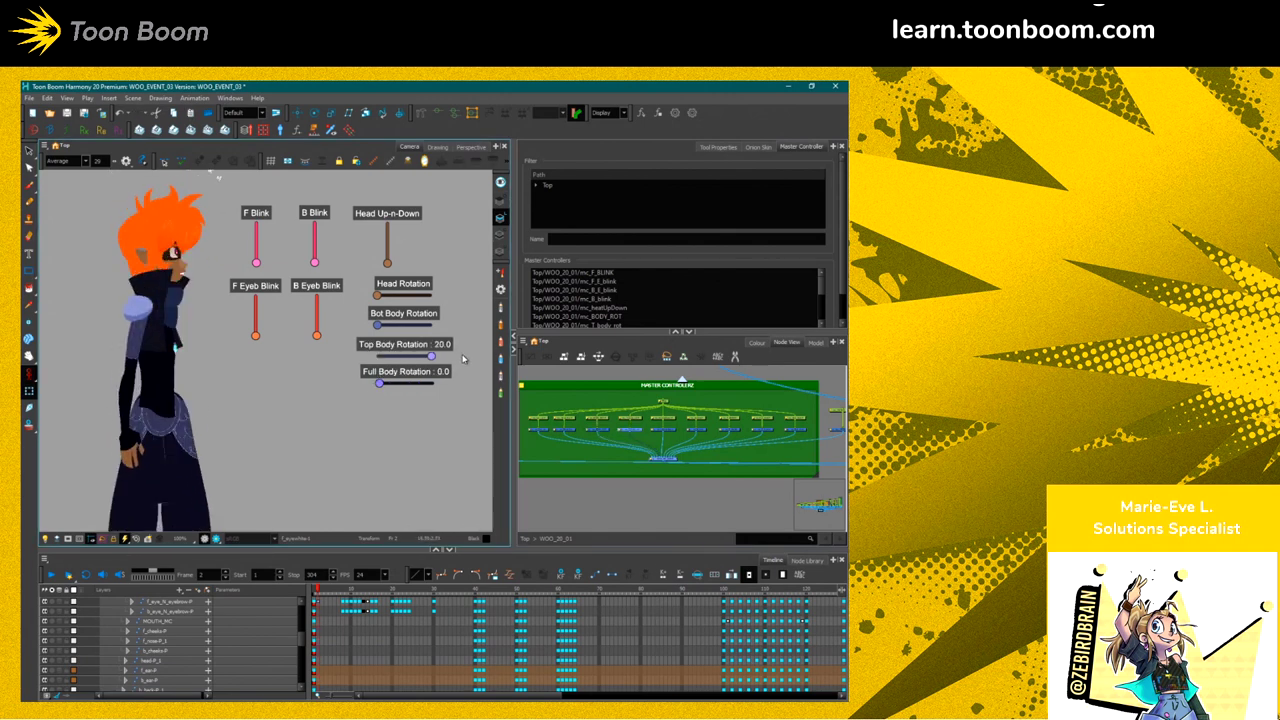
drag(379, 384, 460, 304)
key(ctrl+z)
key(ctrl+z)
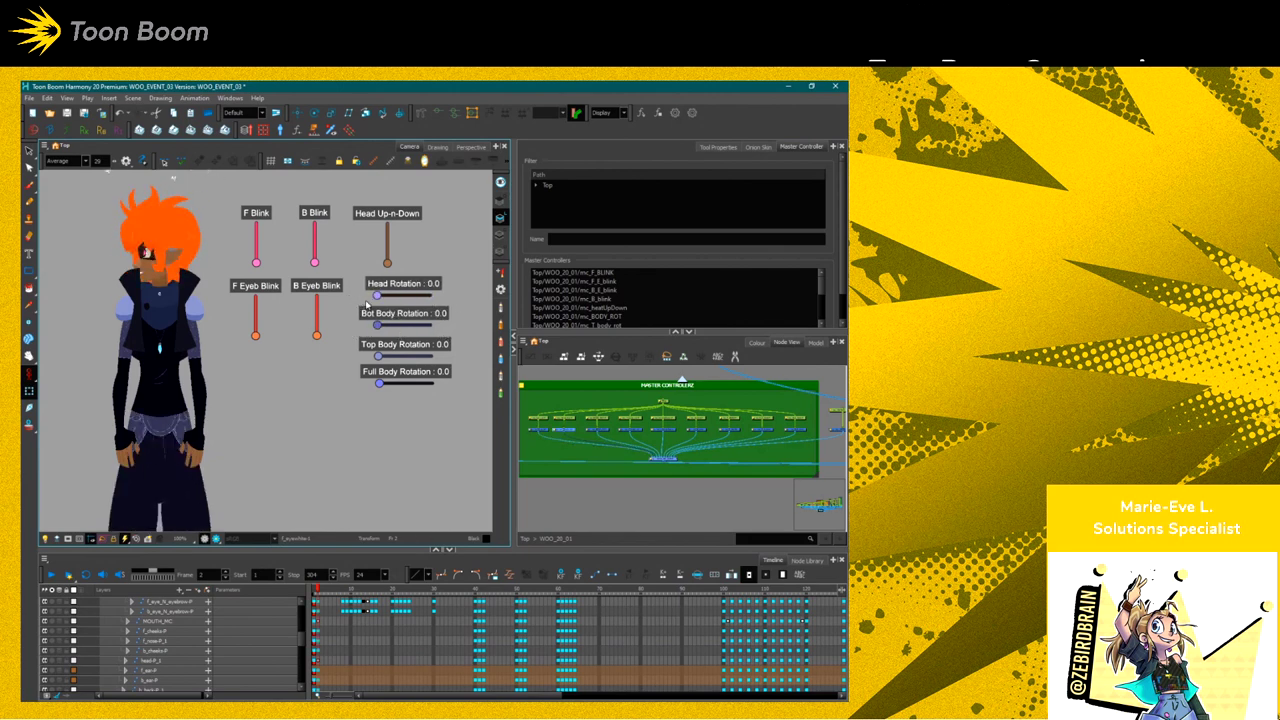
Try out the Head Up-n-Down, F Eyeb Blink, F Blink and B Eyeb Blink sliders on the character
mouse_move(387, 262)
mouse_down()
mouse_move(390, 228)
mouse_move(388, 262)
mouse_up()
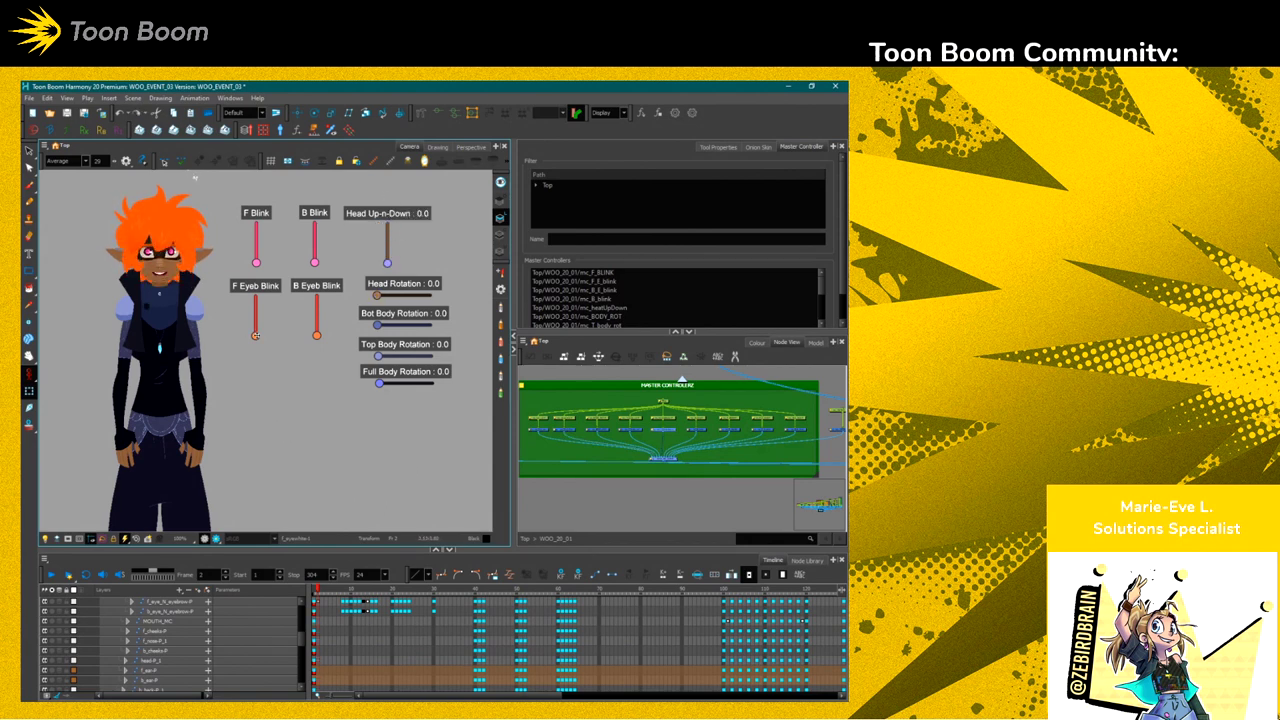
drag(256, 334, 251, 347)
drag(256, 262, 243, 463)
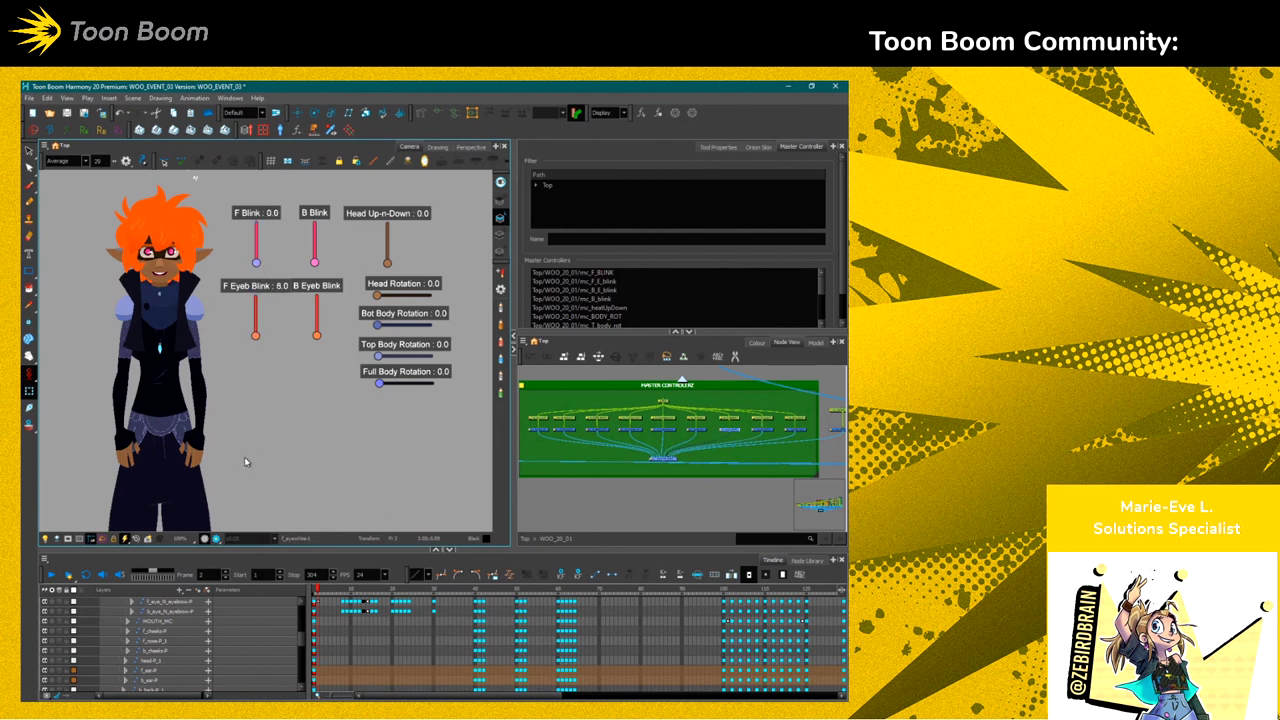
mouse_move(316, 334)
mouse_down()
mouse_move(316, 292)
mouse_move(316, 334)
mouse_up()
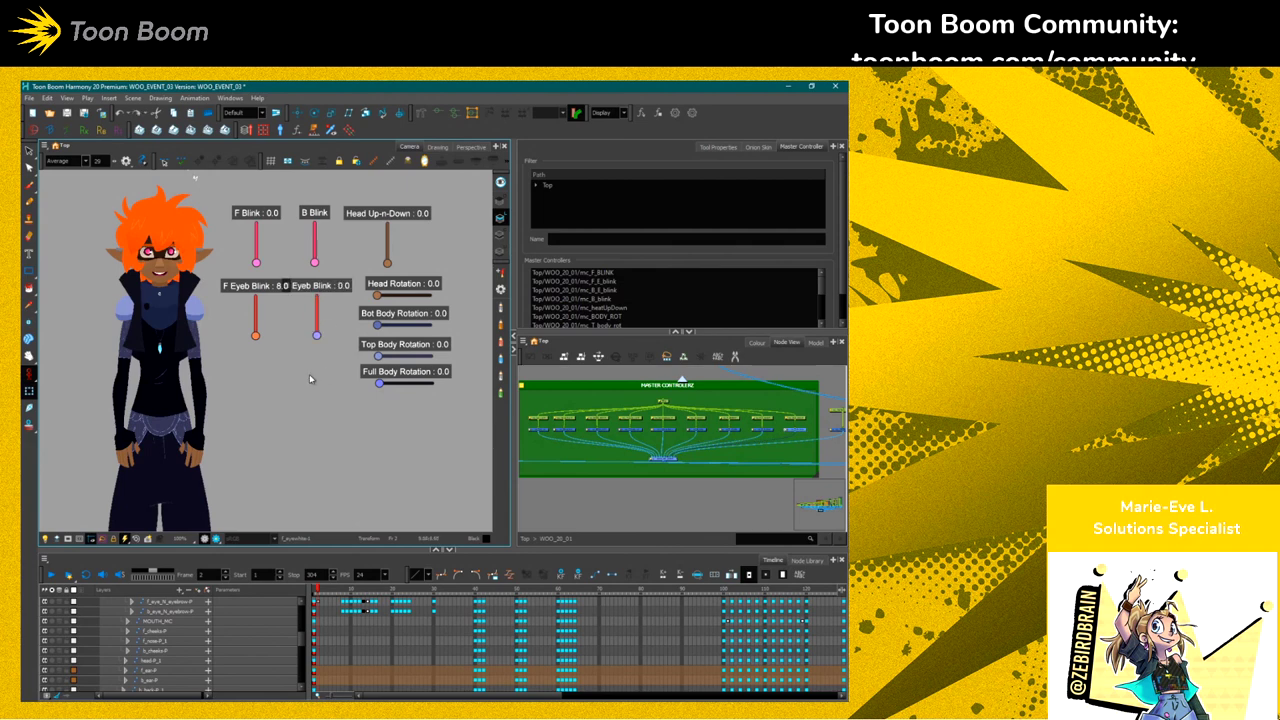
key(space)
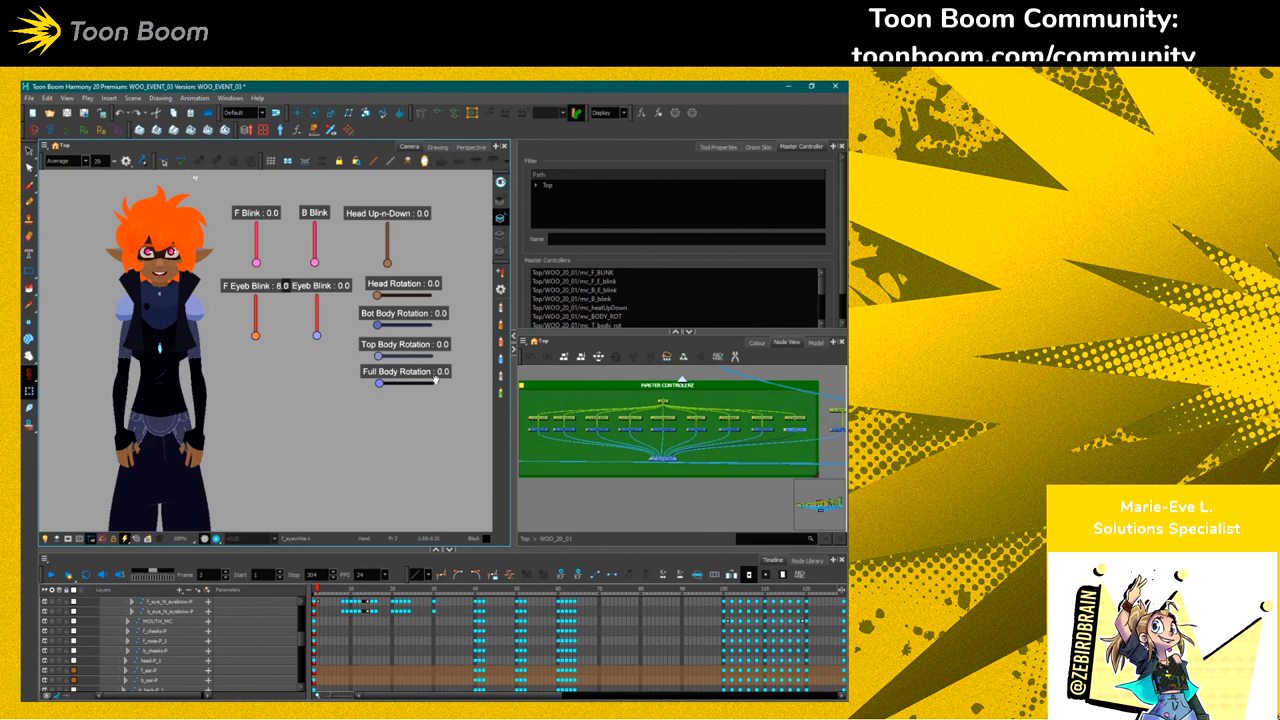
Insert a backdrop around the mc_EYES_DEF, mc_MOUTH, mc_Function and mc_MC nodes with their pegs and composite, and name it FUNCTIONS
drag(529, 484, 808, 484)
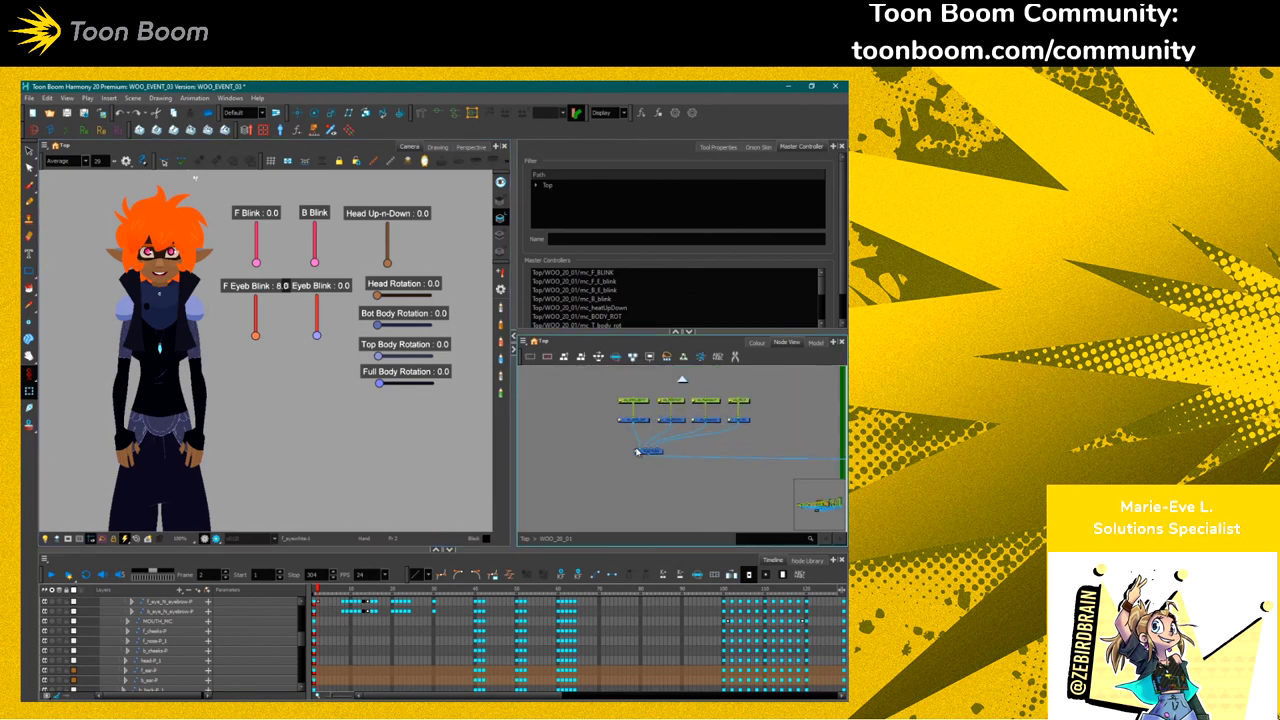
scroll(645, 450, up, 4)
drag(618, 485, 618, 503)
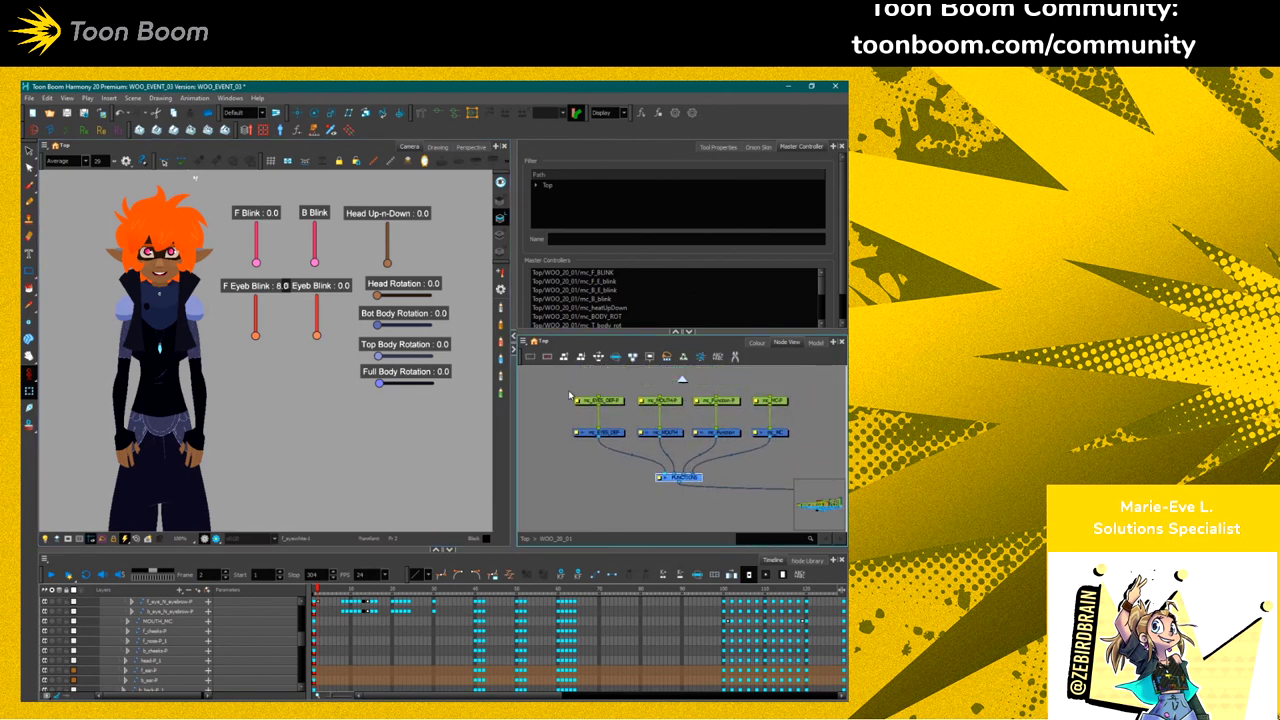
click(523, 342)
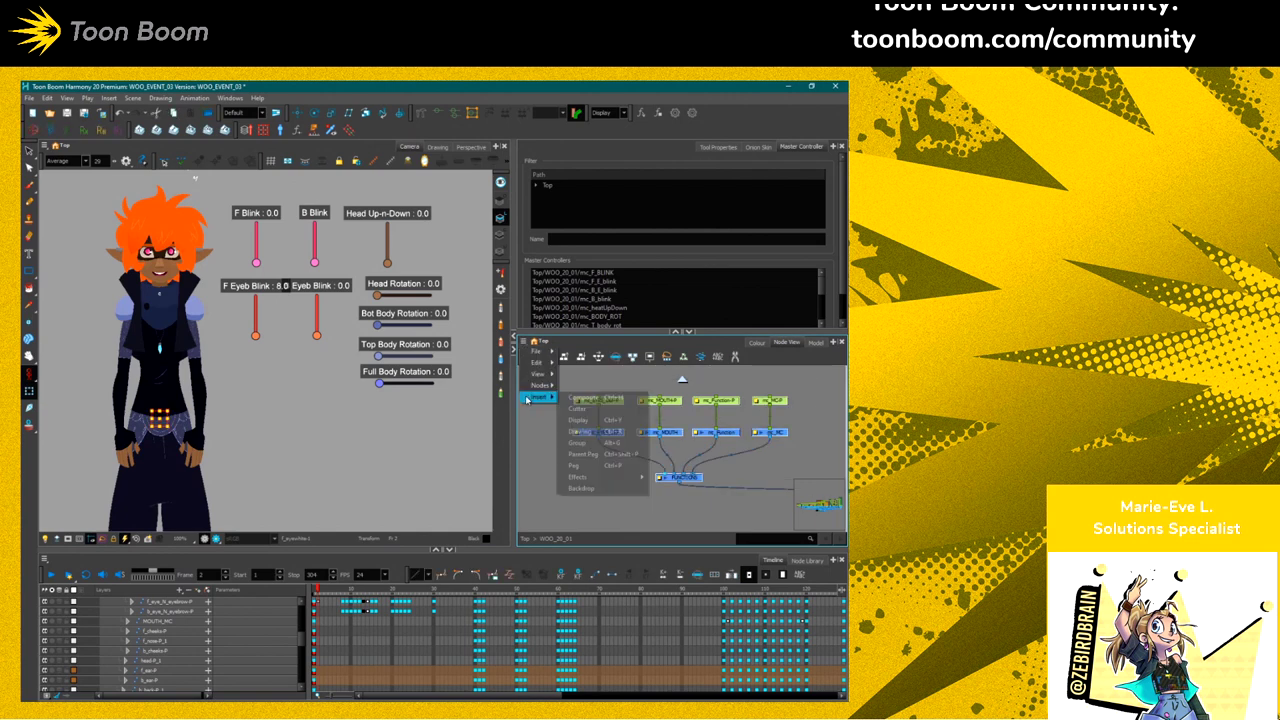
mouse_move(540, 397)
click(585, 459)
double_click(565, 380)
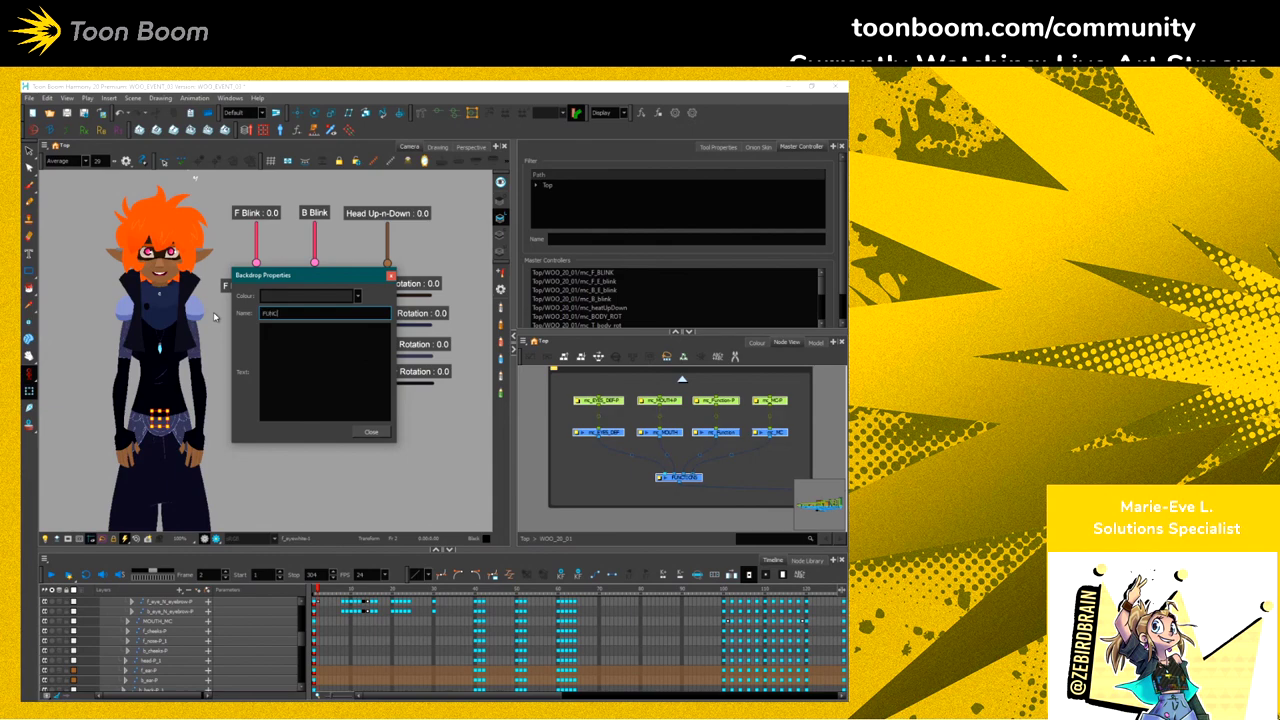
click(371, 432)
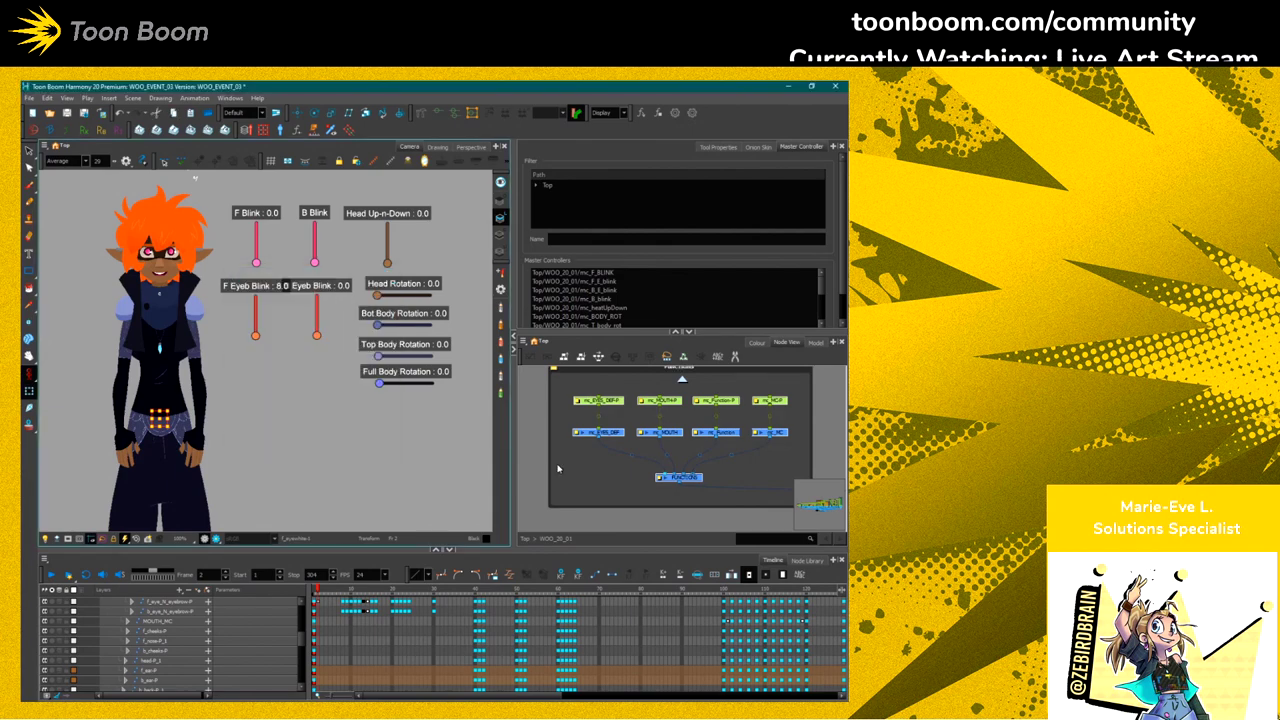
Add a peg above the four controller pegs of the FUNCTIONS backdrop and connect it as their common parent
scroll(573, 435, up, 2)
key(ctrl+p)
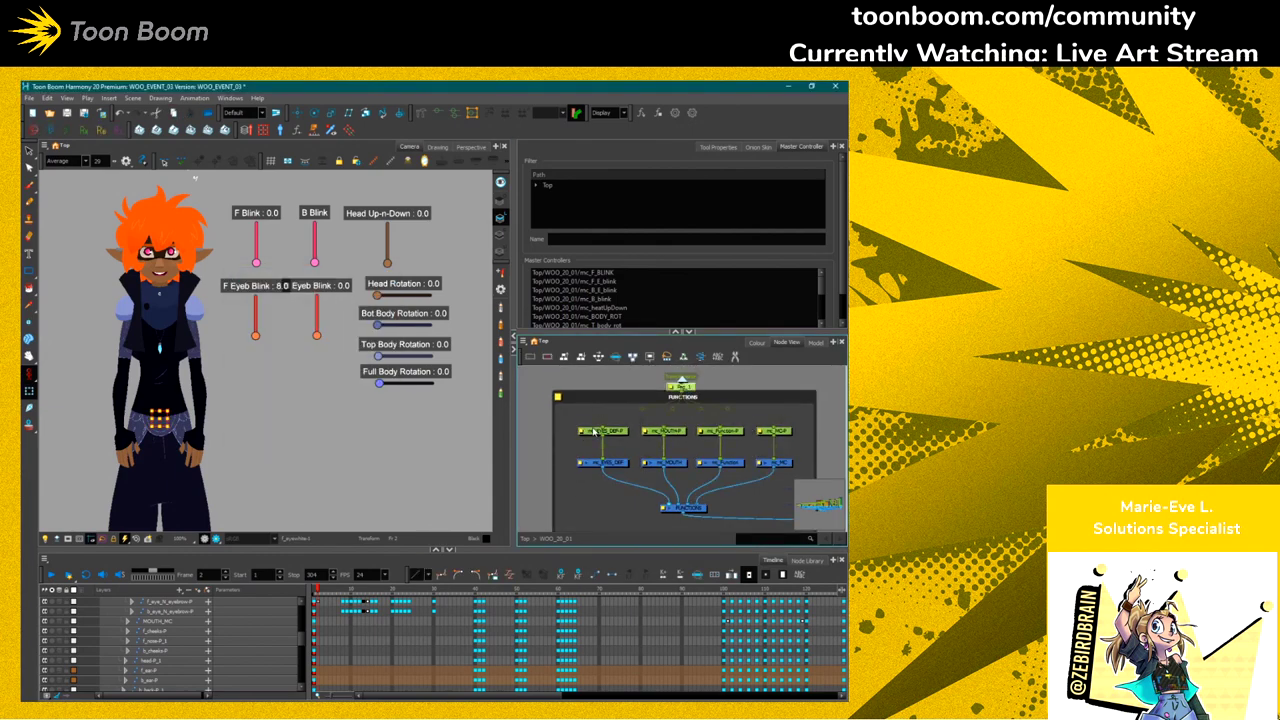
scroll(642, 434, down, 3)
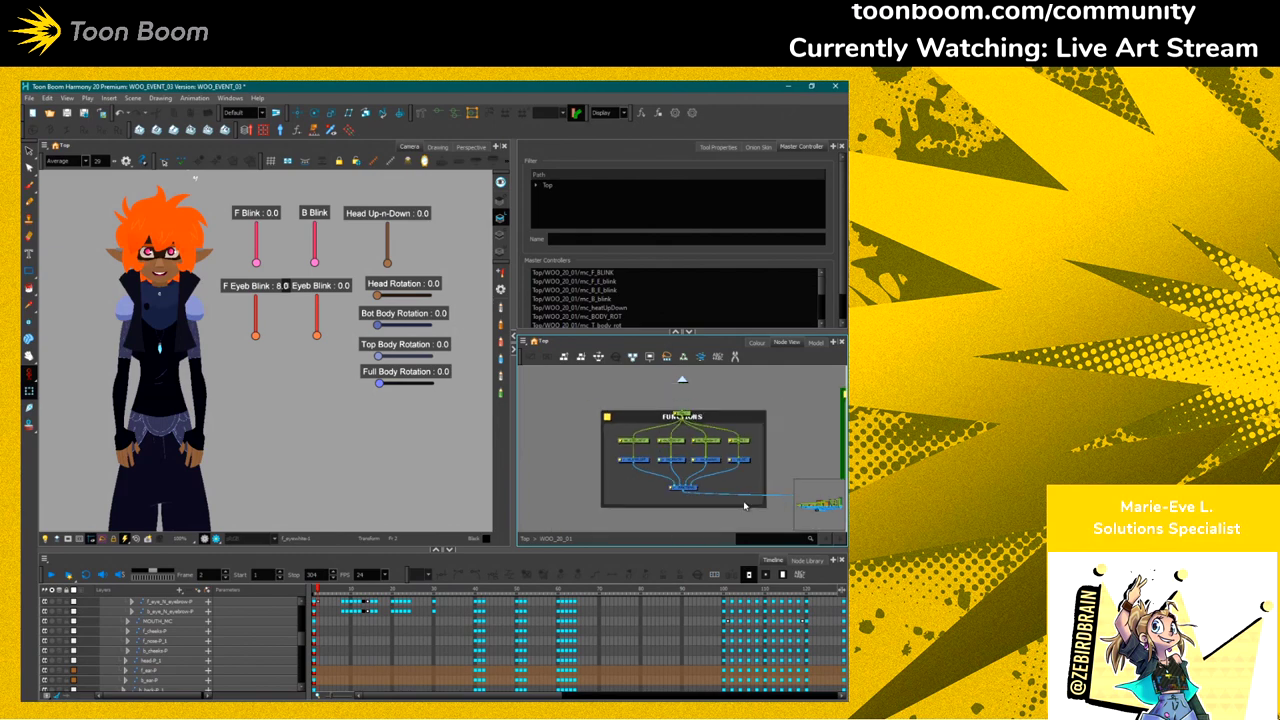
Adjust the FUNCTIONS backdrop's position and size so it encloses the parent peg and all its nodes, and deselect it
click(651, 401)
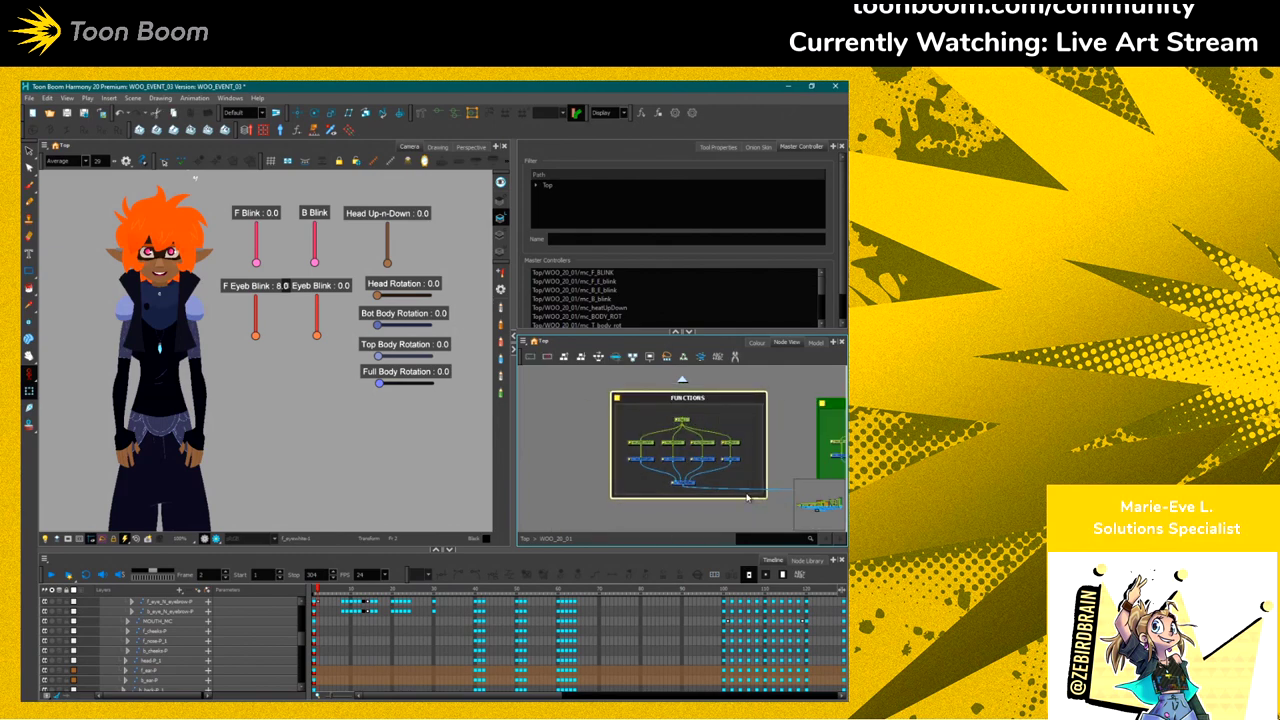
drag(766, 500, 757, 510)
click(767, 471)
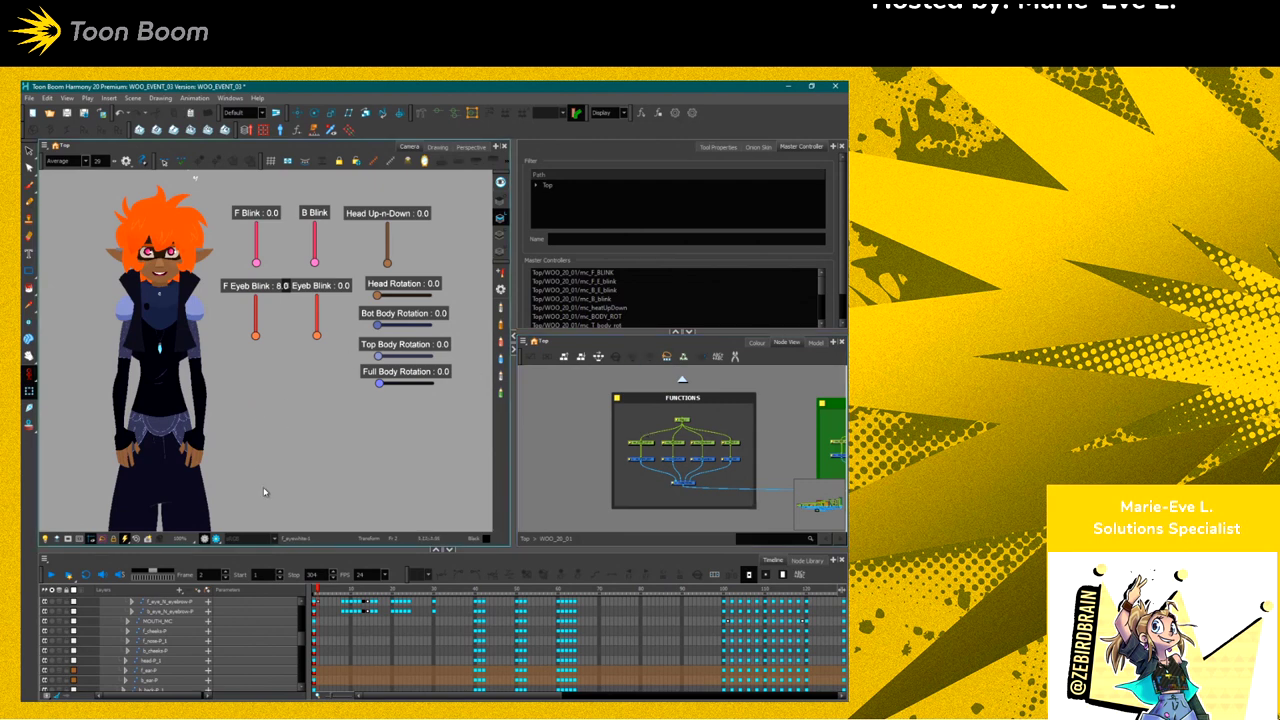
scroll(125, 464, left, 3)
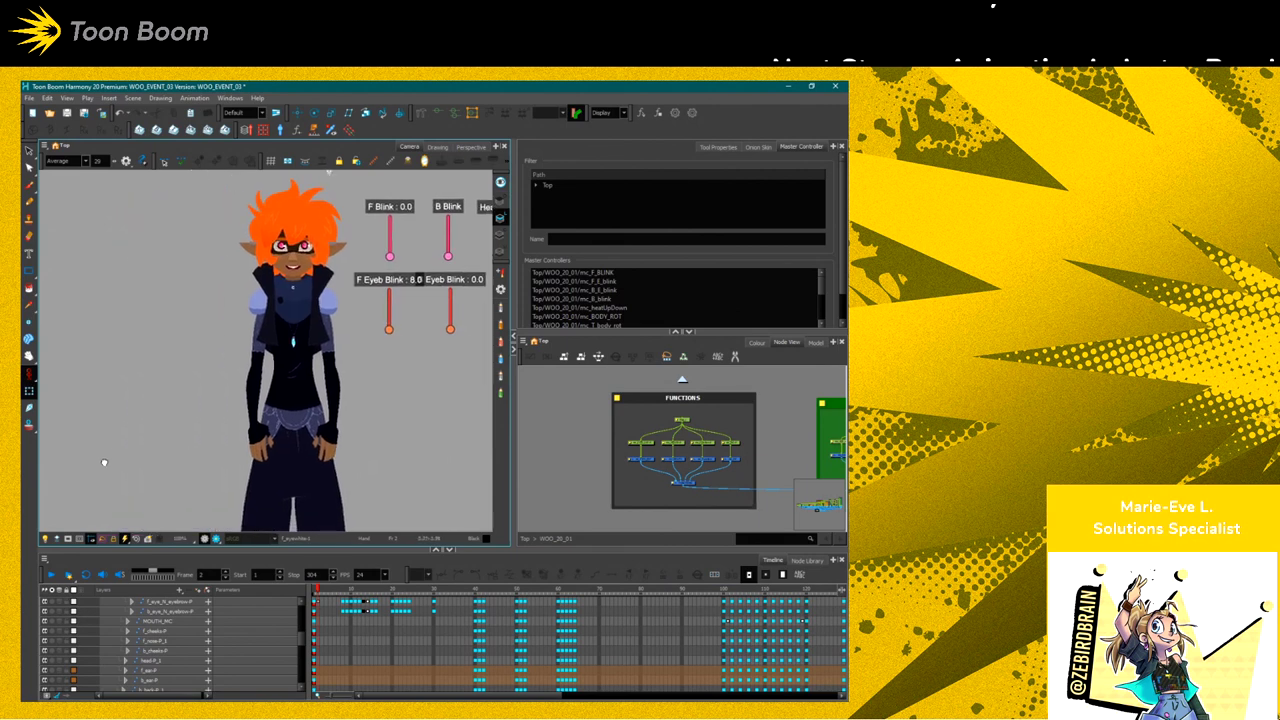
Set the F Blink slider beside the character to 8.0
scroll(140, 462, left, 3)
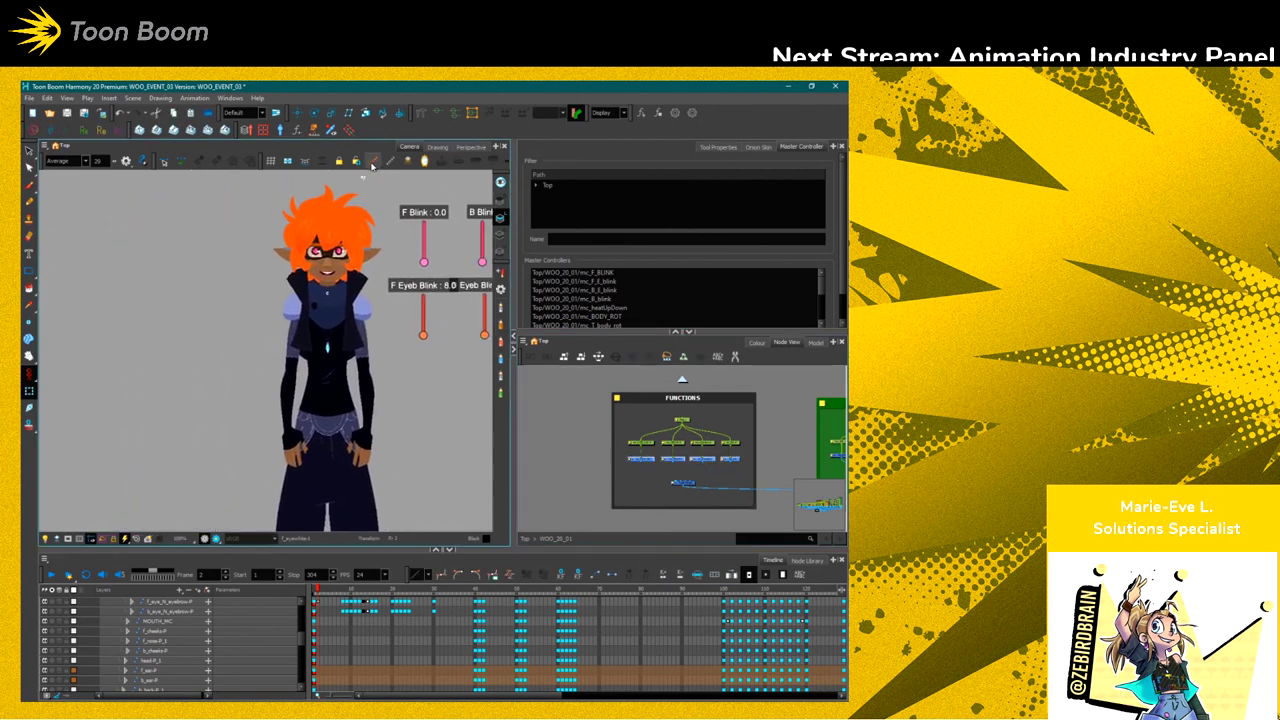
scroll(440, 435, up, 3)
scroll(440, 435, left, 3)
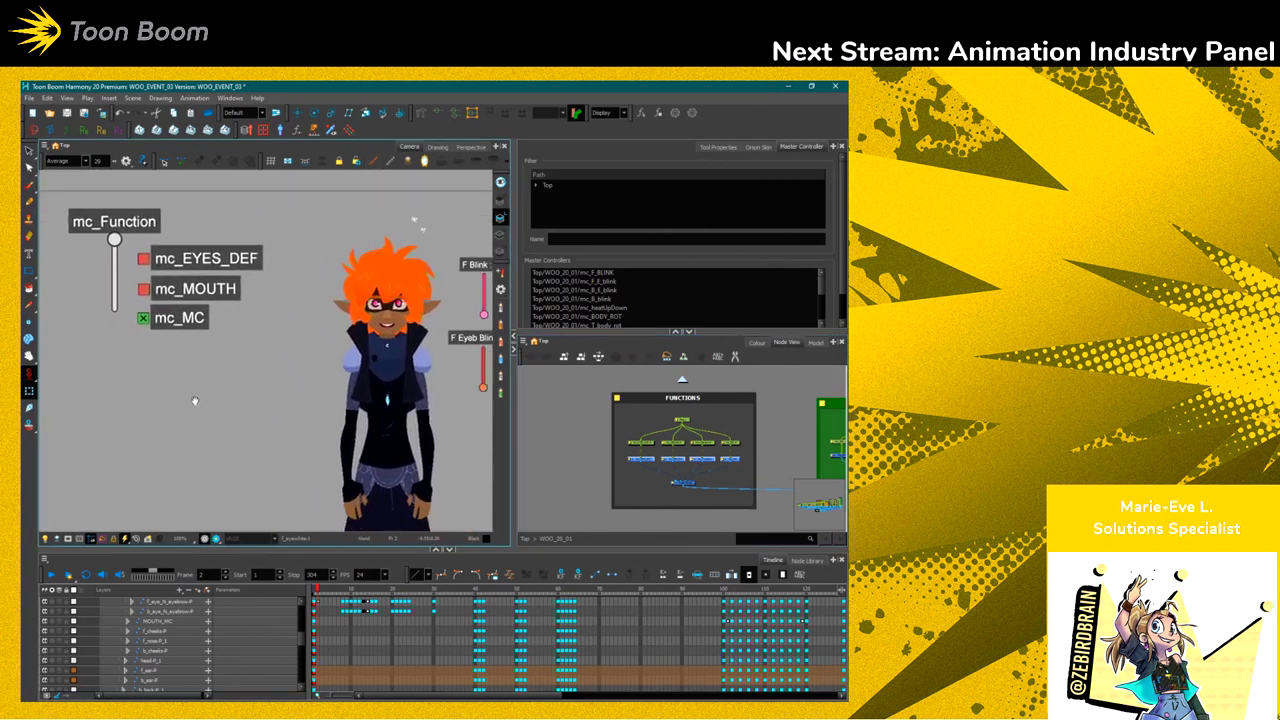
scroll(201, 488, right, 1)
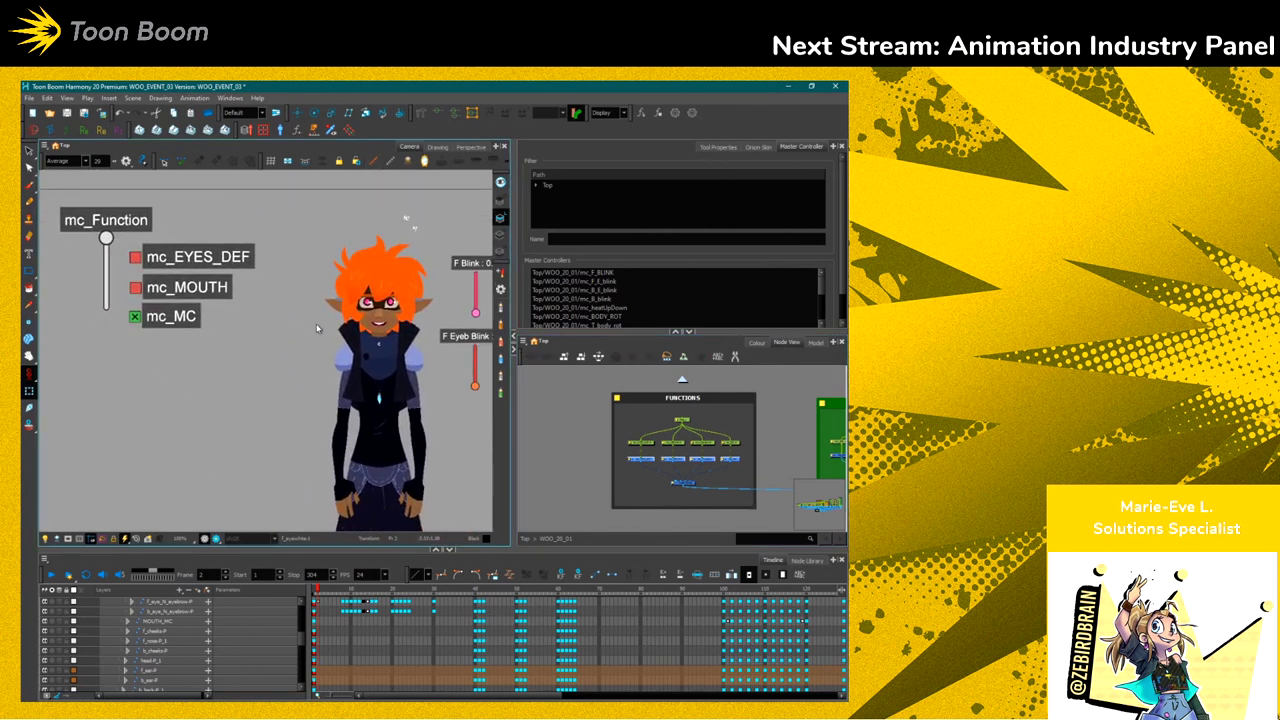
scroll(356, 317, up, 5)
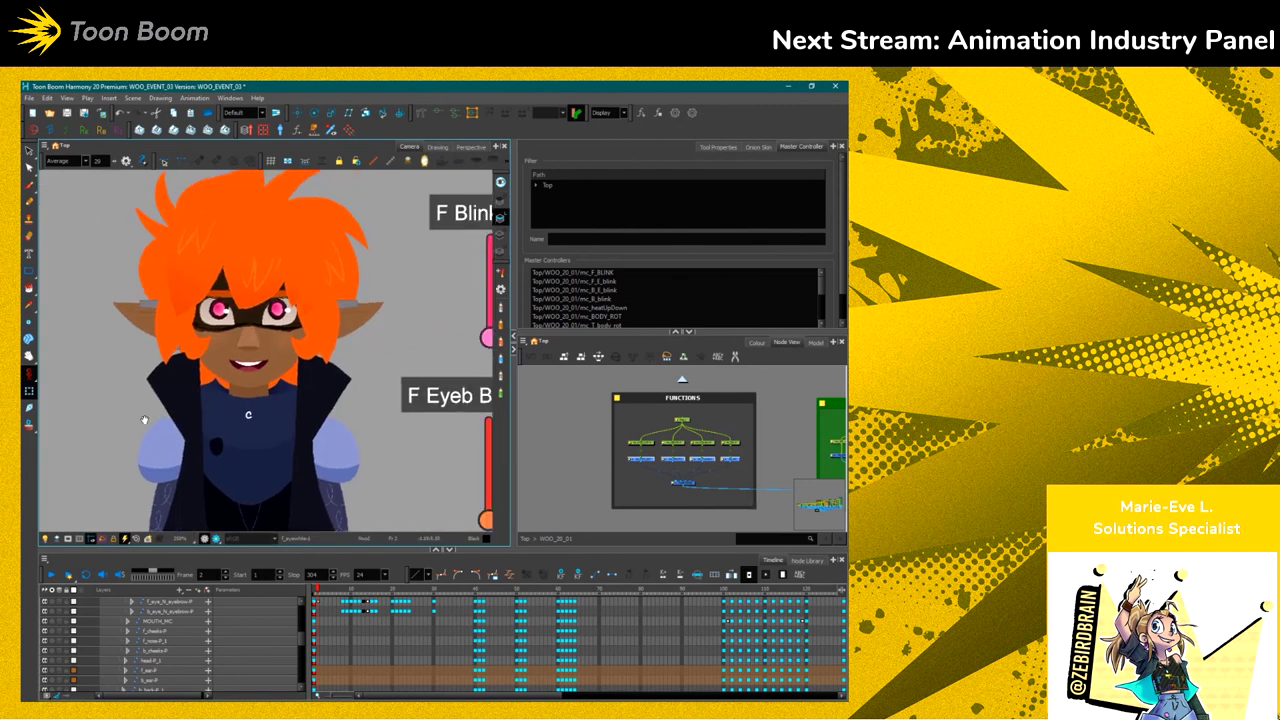
drag(144, 420, 93, 424)
drag(440, 338, 437, 241)
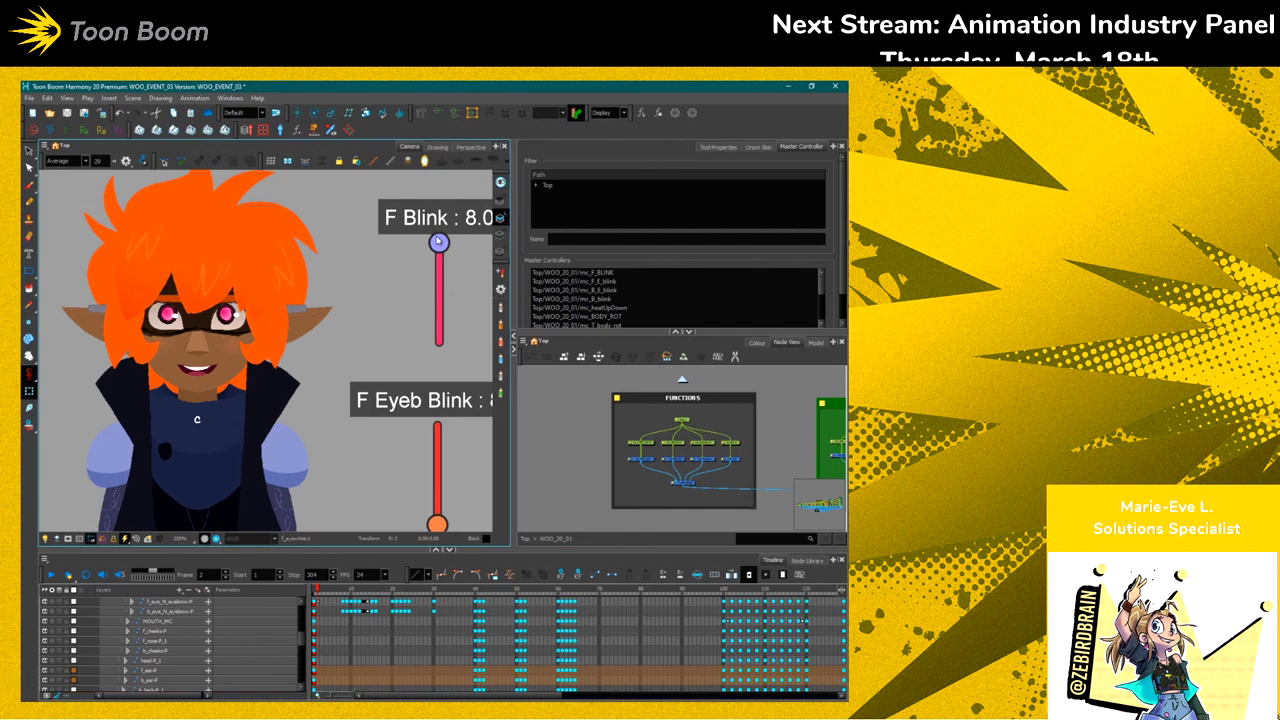
drag(79, 412, 216, 410)
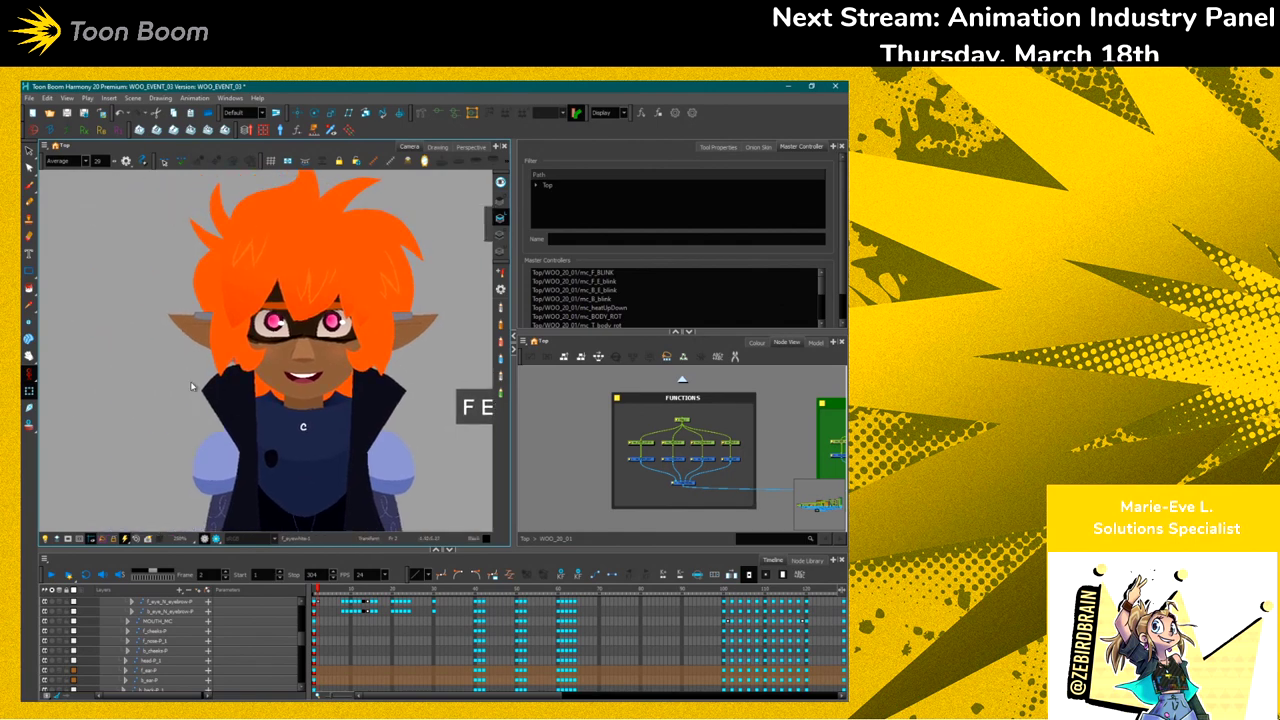
scroll(190, 381, down, 4)
scroll(212, 398, up, 2)
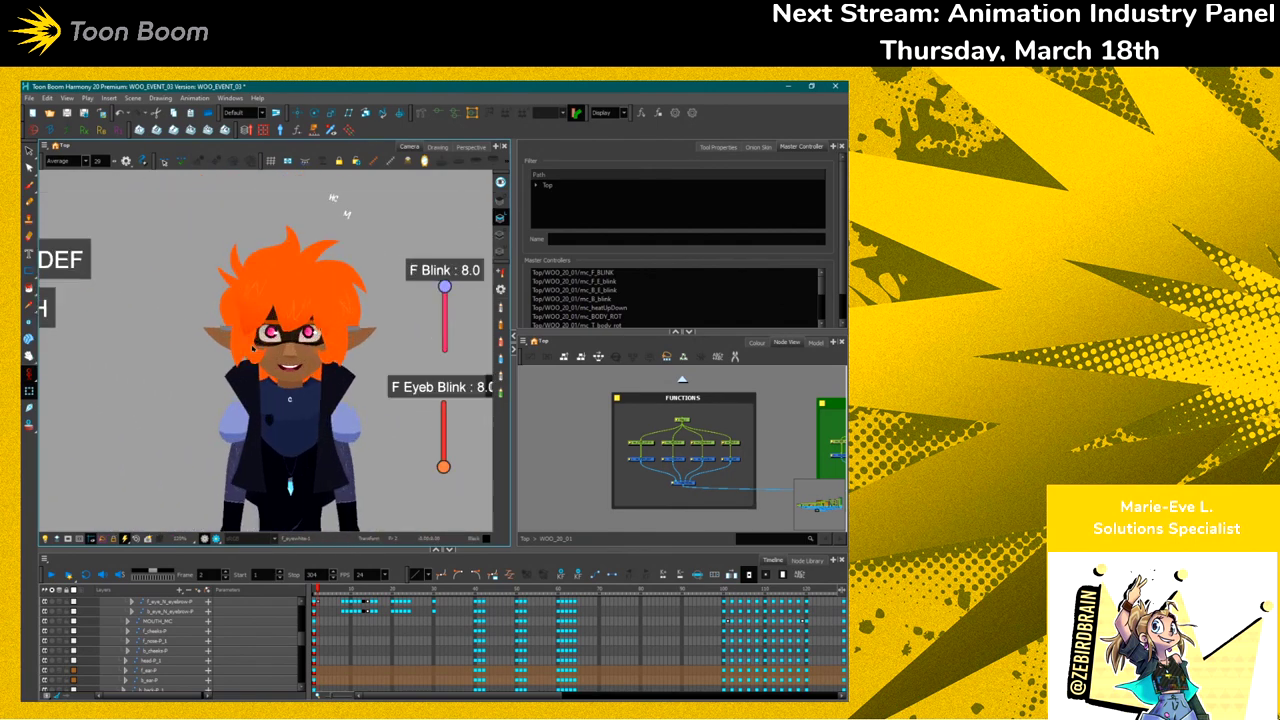
Select the front eye's eyelid drawings and display their deformation controls in the Camera view
scroll(228, 269, up, 10)
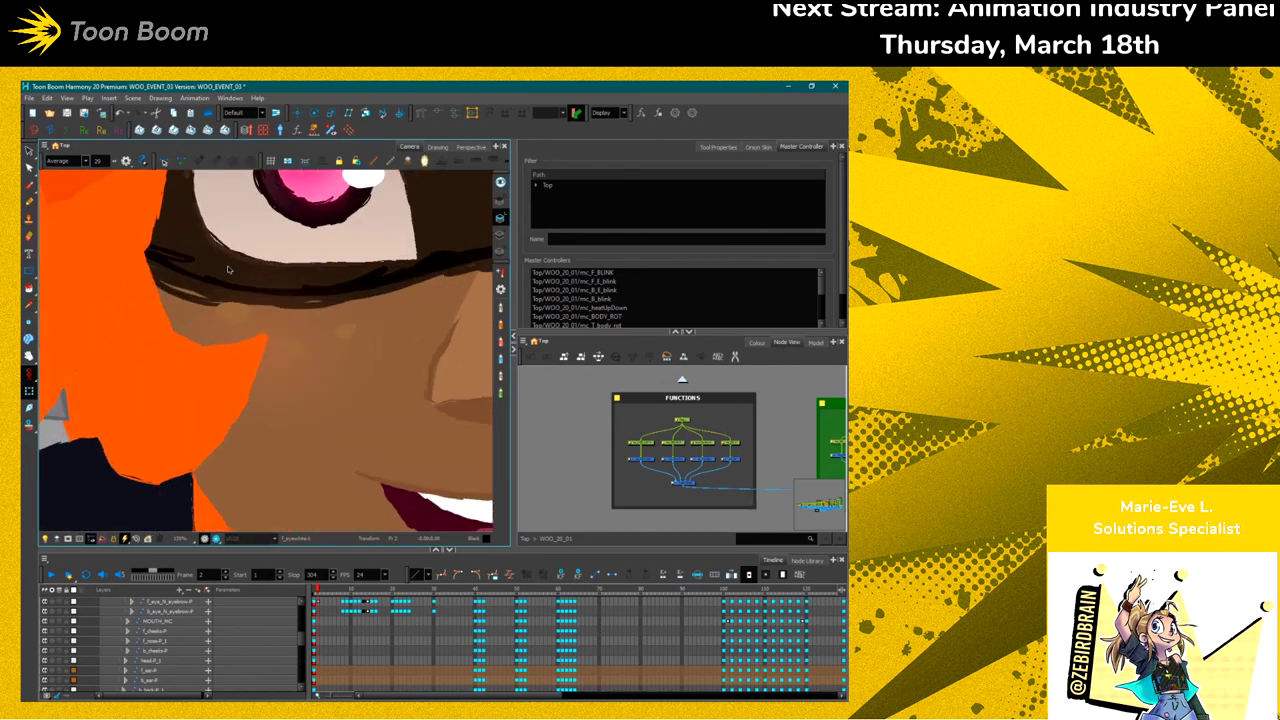
scroll(228, 269, up, 5)
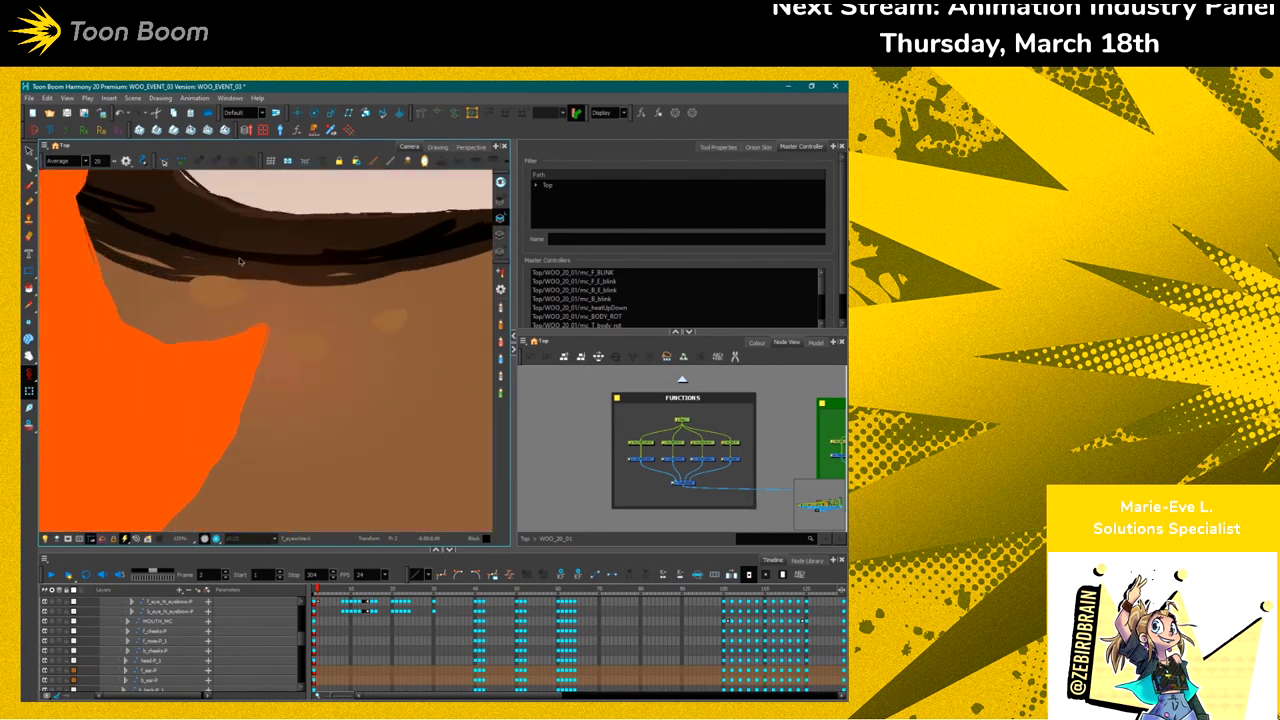
drag(246, 289, 233, 406)
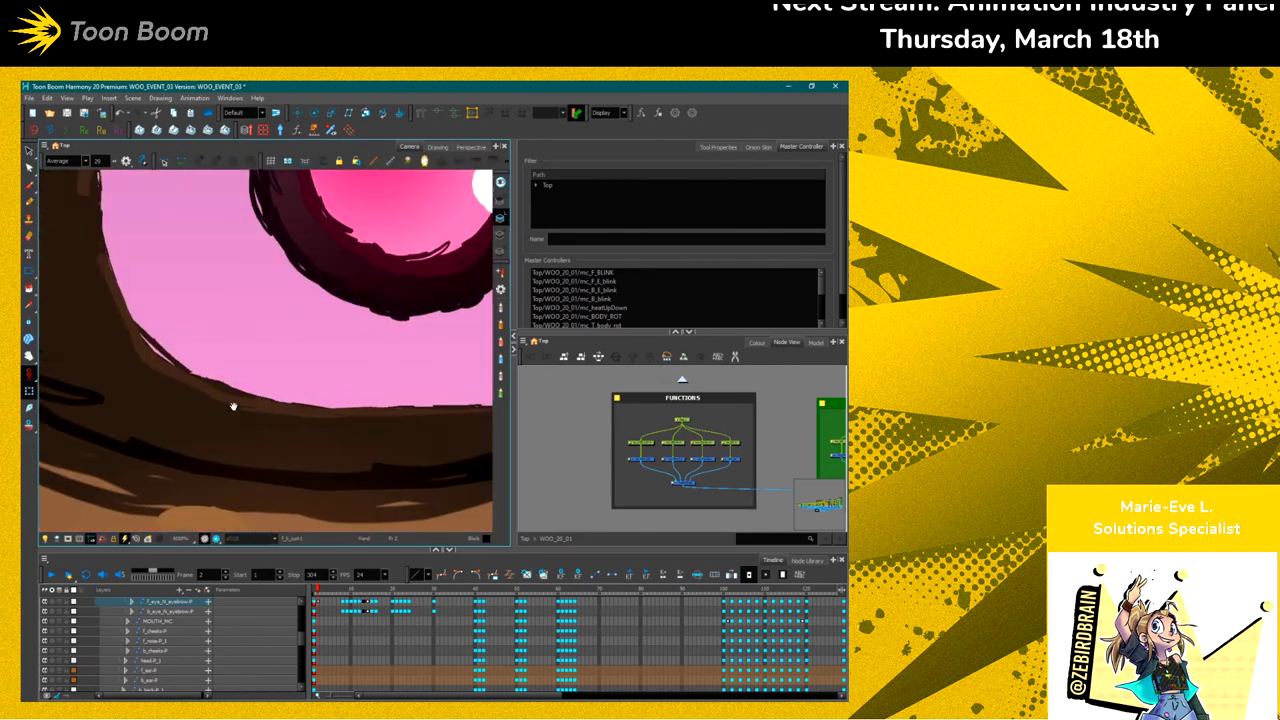
click(170, 427)
click(140, 342)
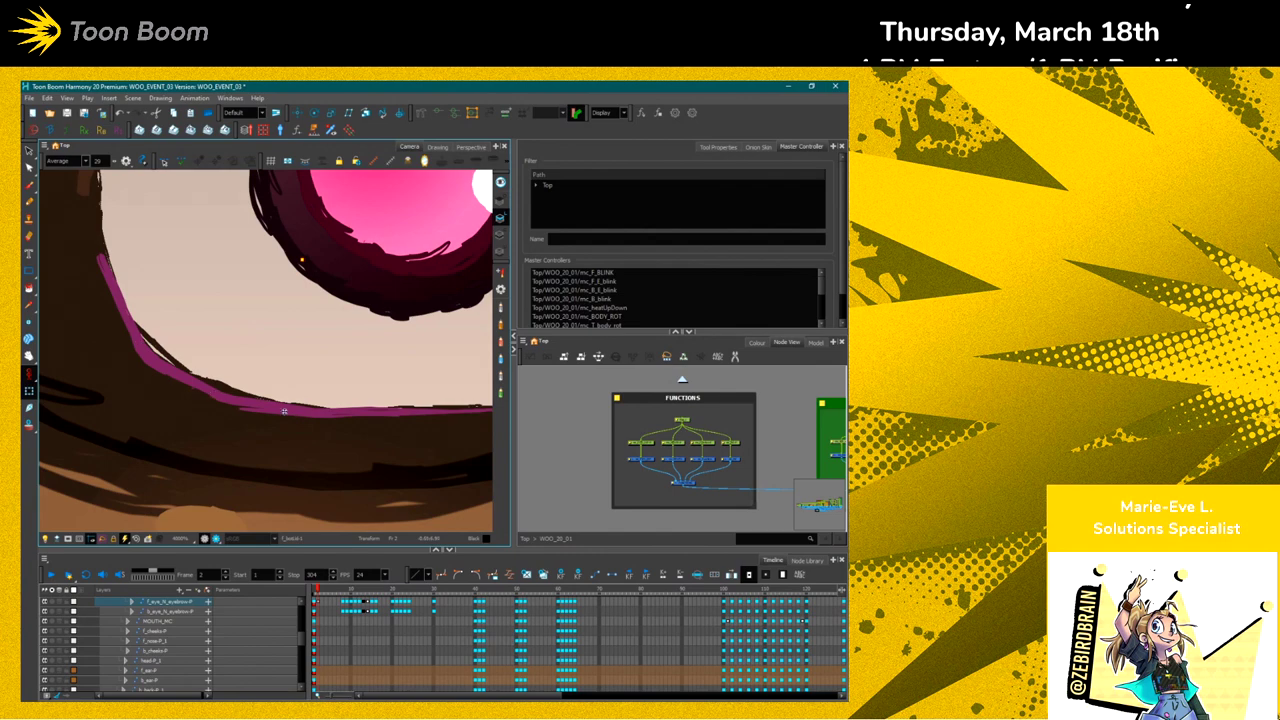
scroll(135, 333, up, 5)
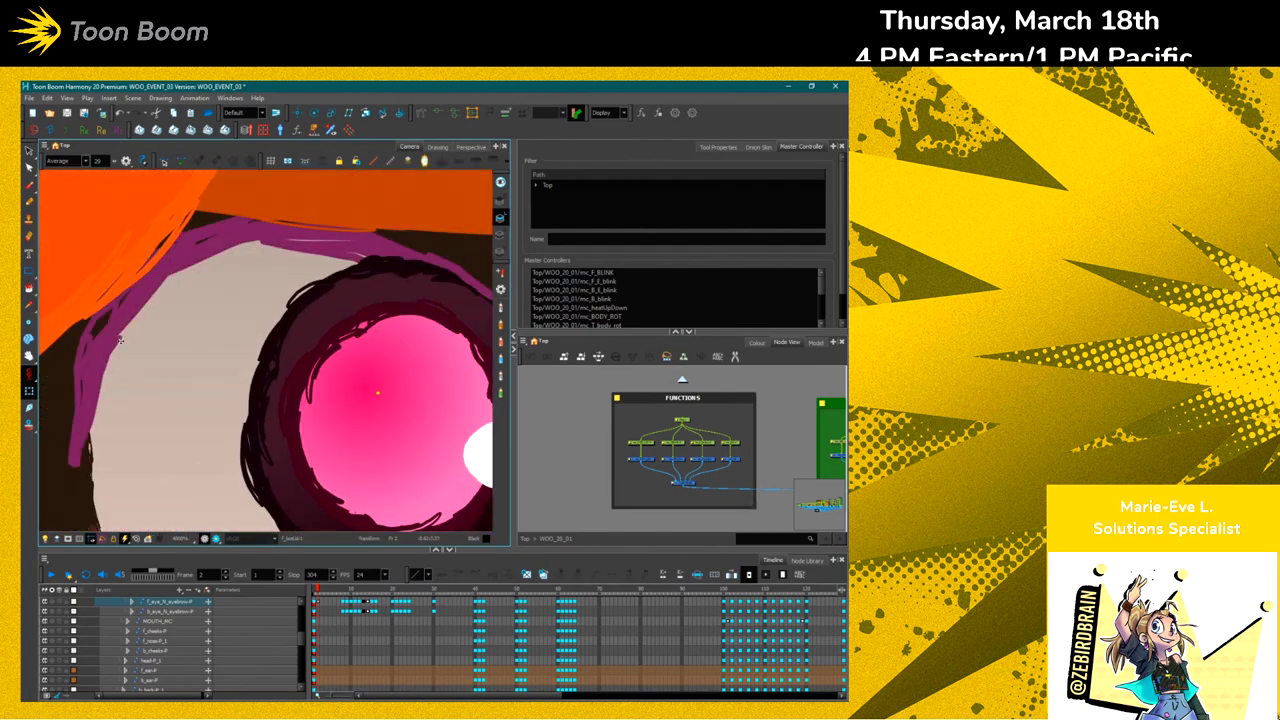
scroll(120, 341, down, 8)
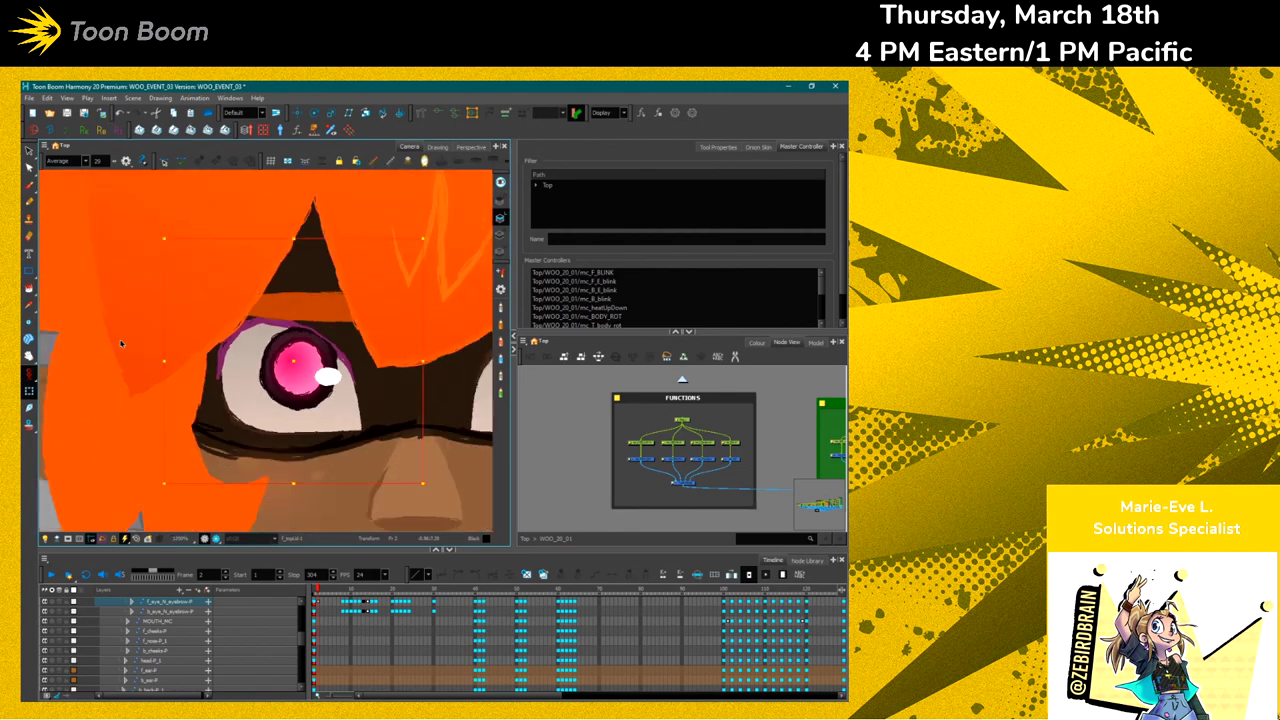
scroll(120, 344, down, 6)
scroll(147, 438, up, 1)
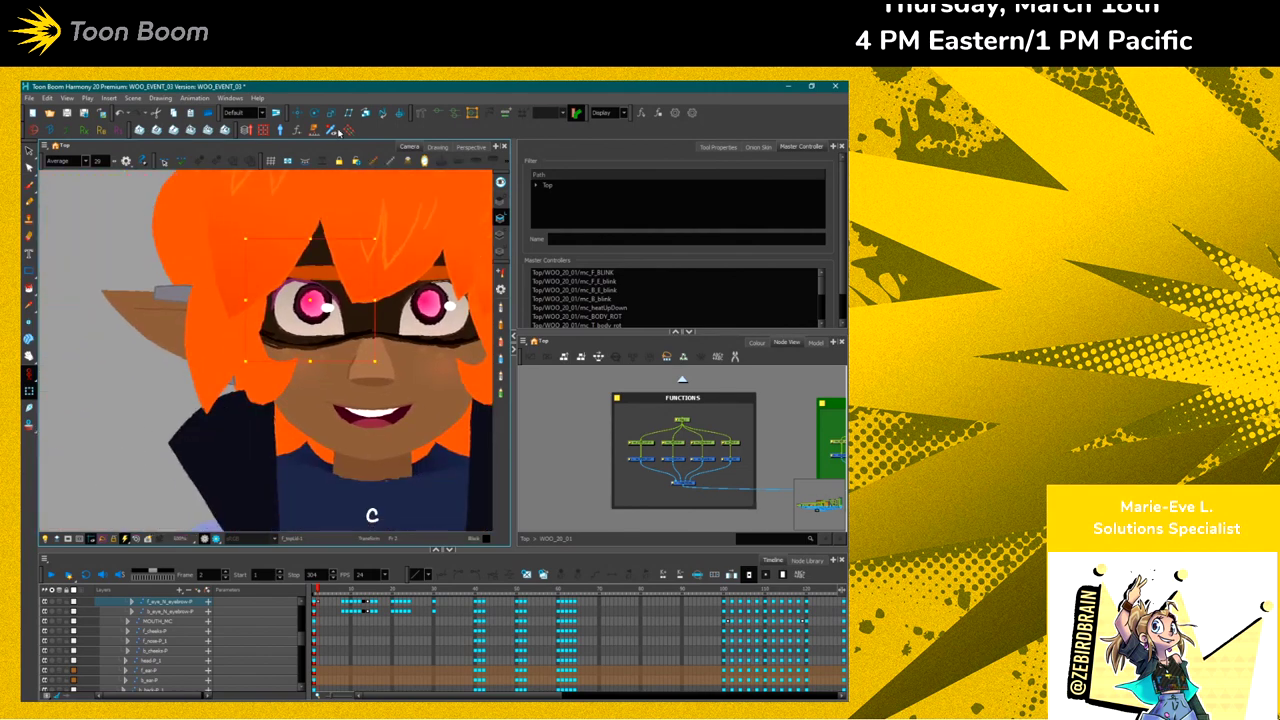
click(437, 113)
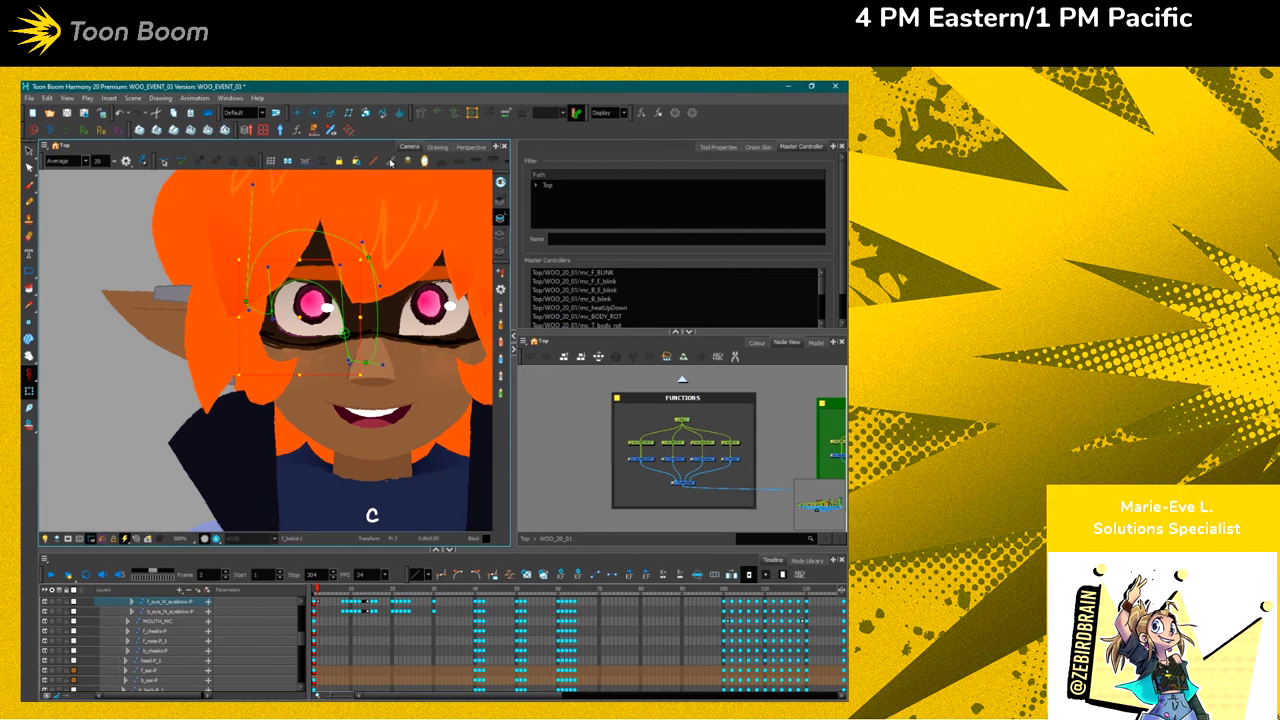
click(455, 115)
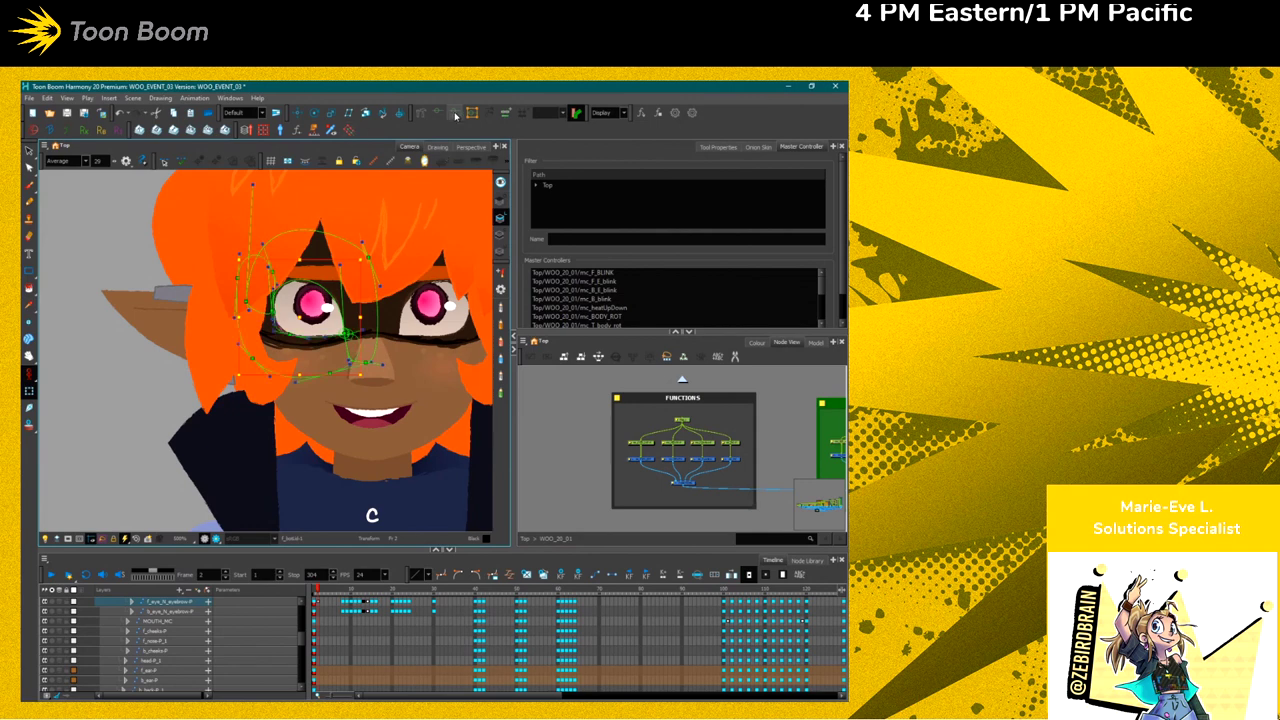
scroll(489, 370, down, 5)
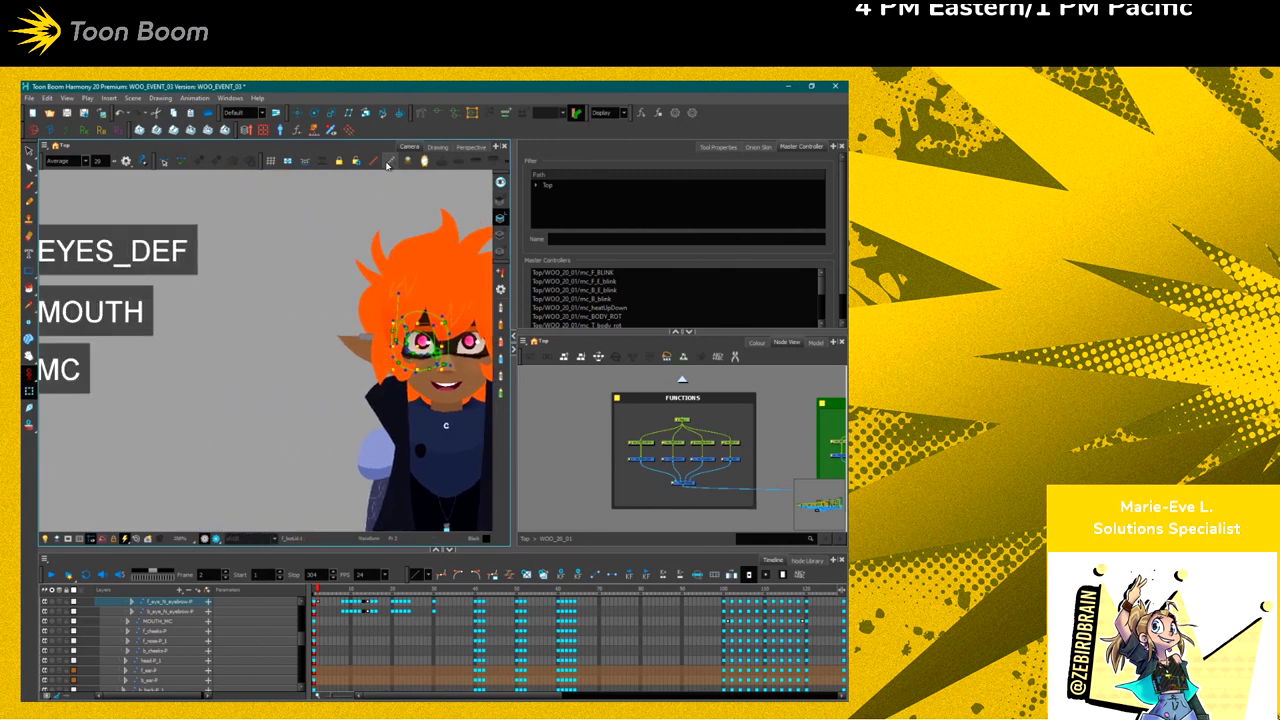
Hide the eyelid deformation controls and display the master controllers of the FUNCTIONS backdrop beside the character
click(388, 165)
scroll(257, 400, down, 3)
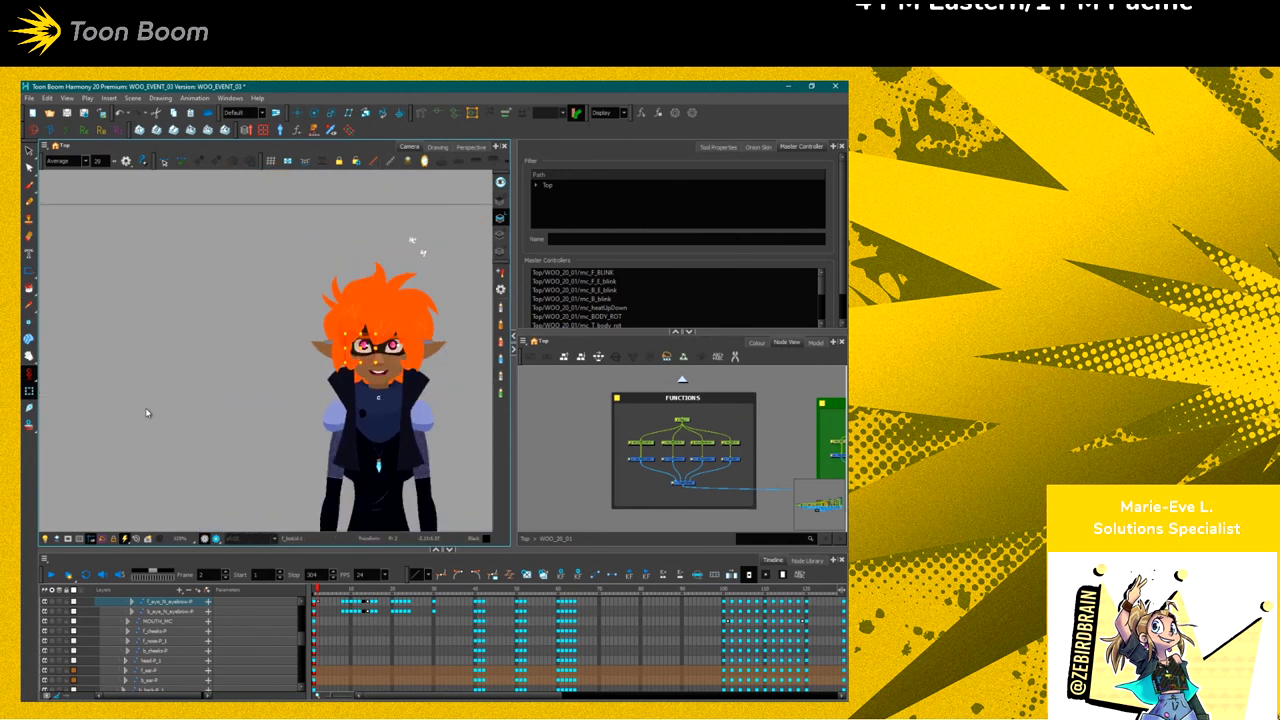
drag(147, 413, 257, 405)
click(692, 487)
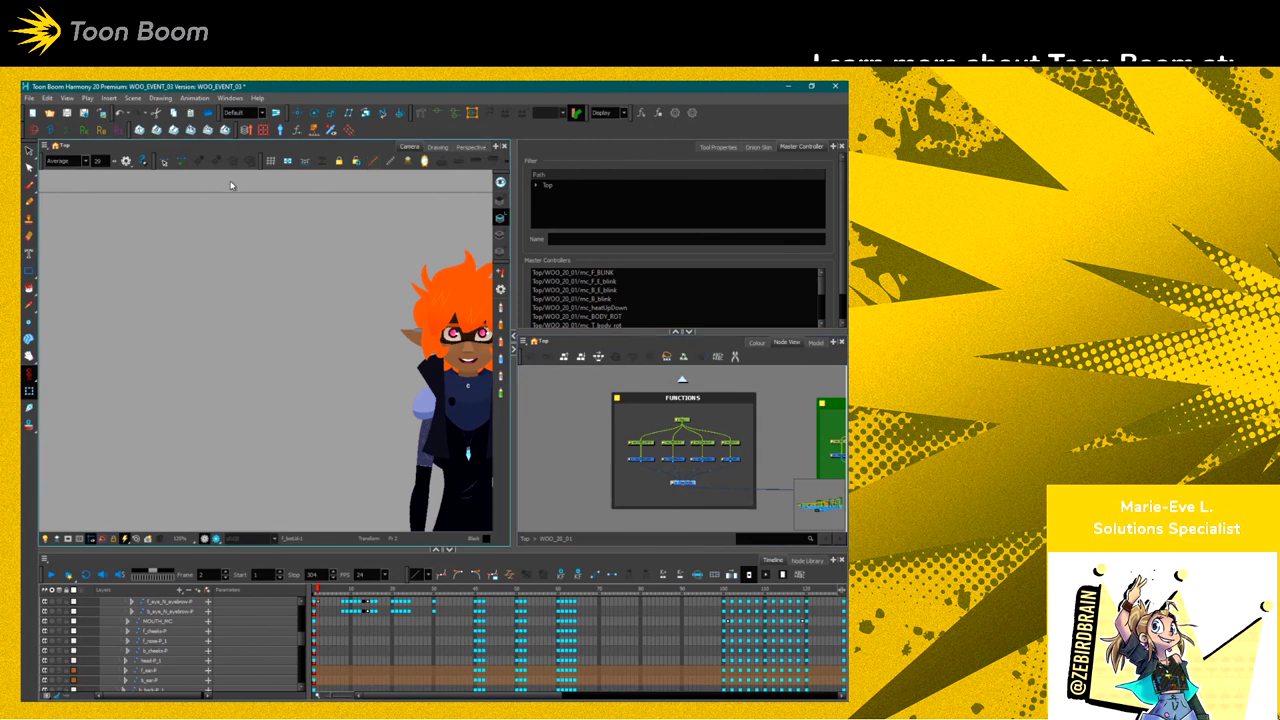
drag(738, 475, 609, 442)
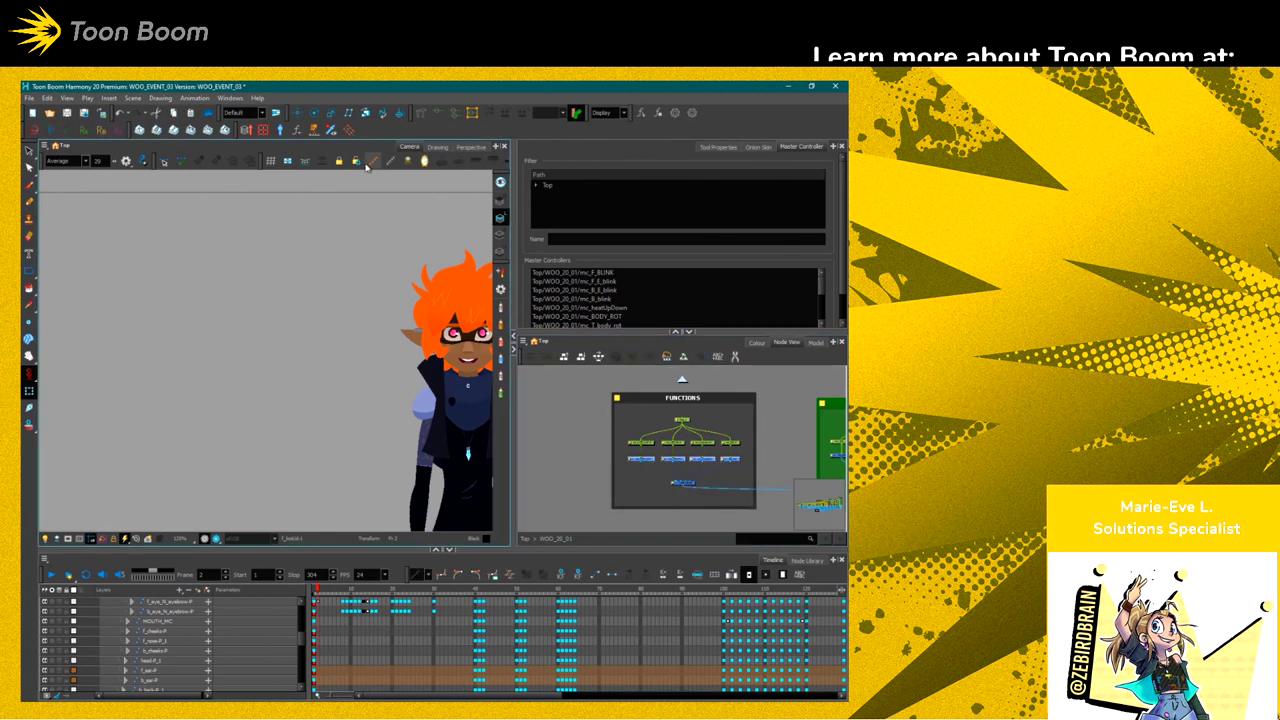
click(29, 373)
drag(231, 465, 176, 465)
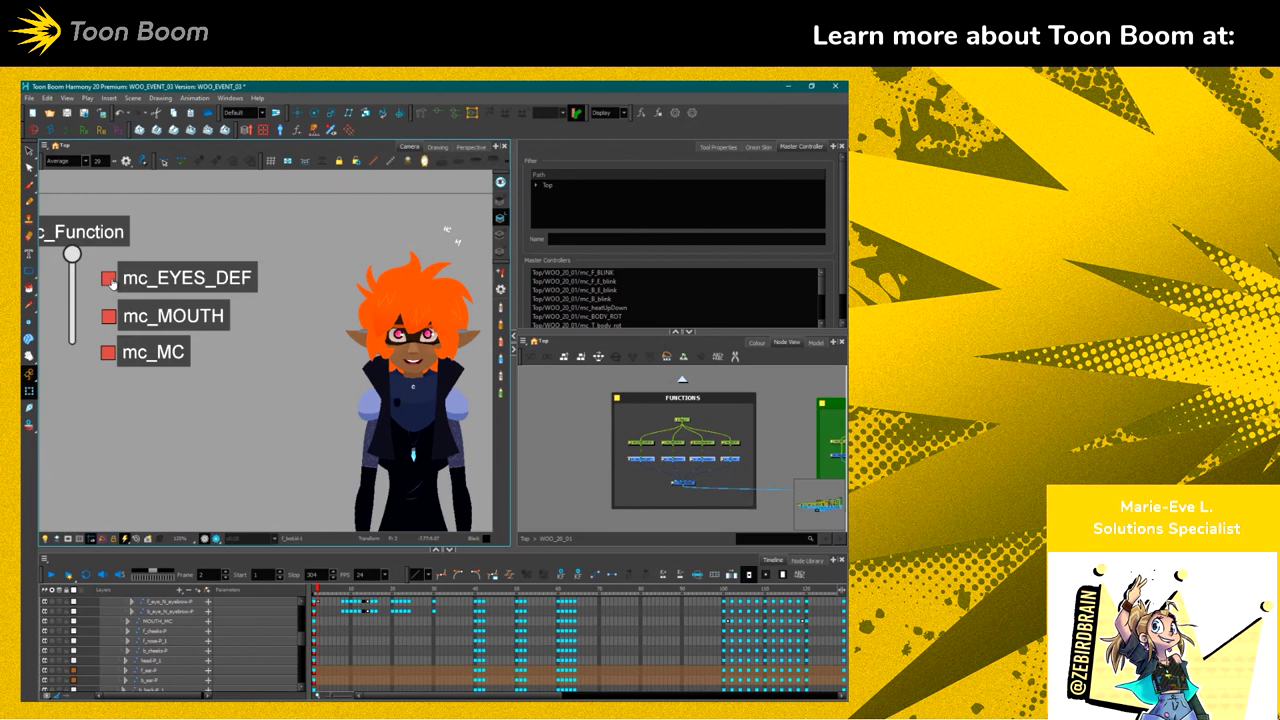
Toggle the mc_EYES_DEF checkbox several times and leave it enabled to show the eye deformers
click(109, 279)
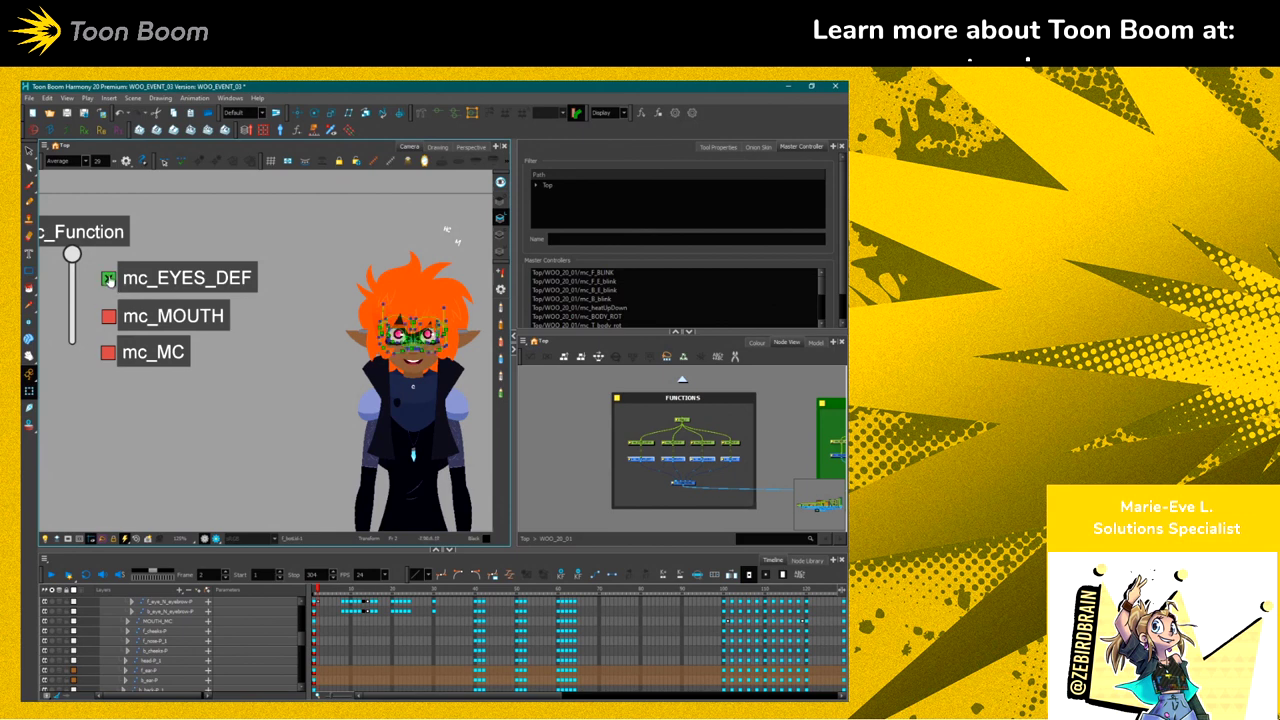
click(109, 279)
click(109, 279)
click(109, 279)
click(109, 279)
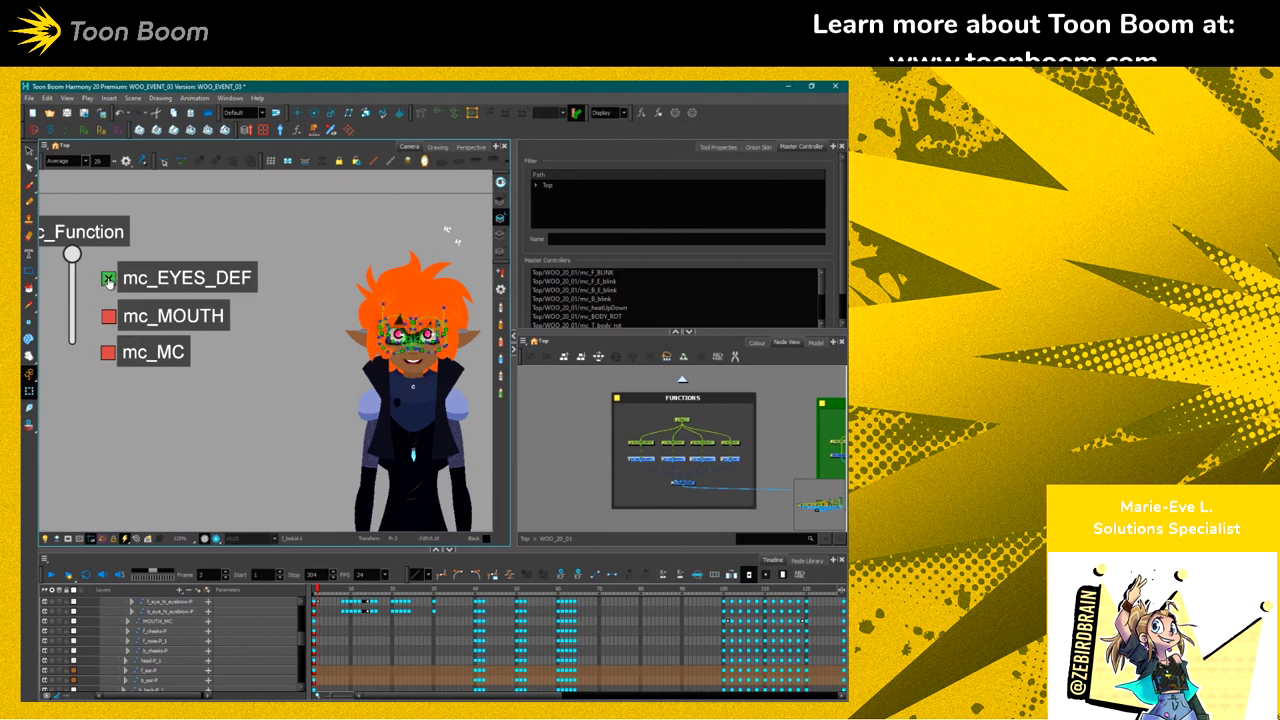
click(109, 279)
click(109, 279)
click(109, 279)
click(109, 279)
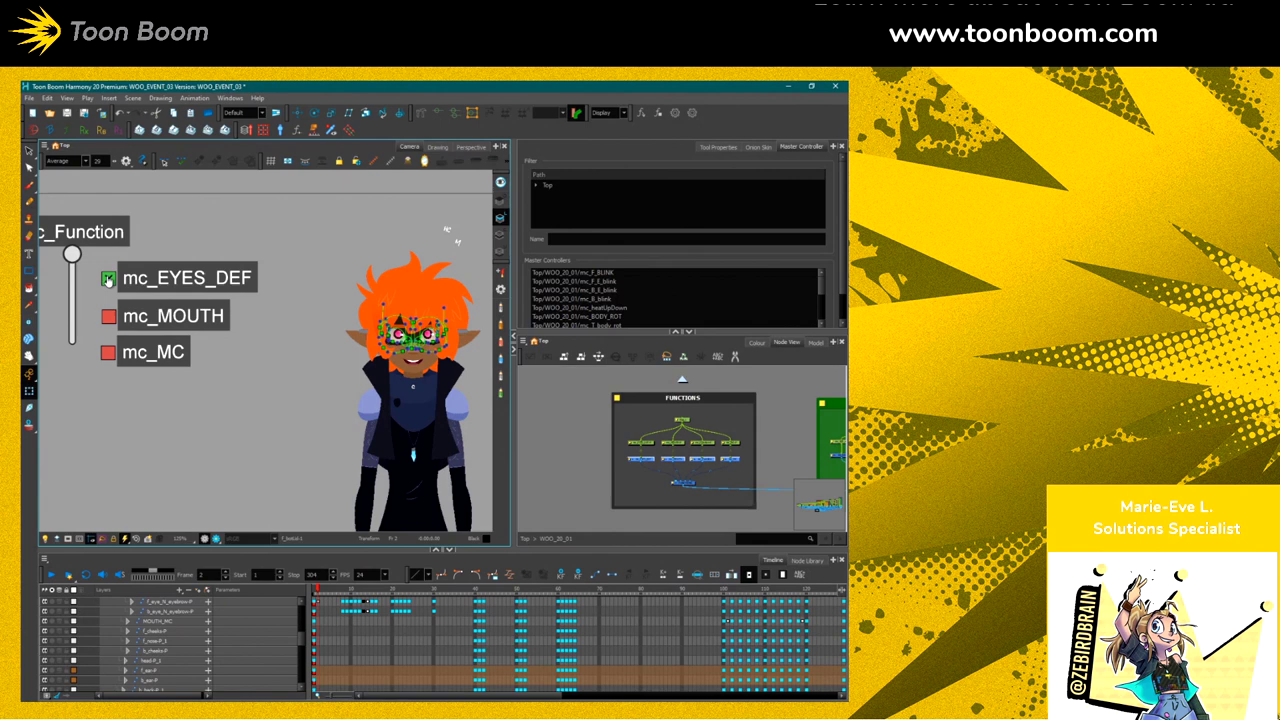
Raise the front eye's lower eyelid by reshaping its deformation curve, and clear the selection
key(2)
key(2)
key(2)
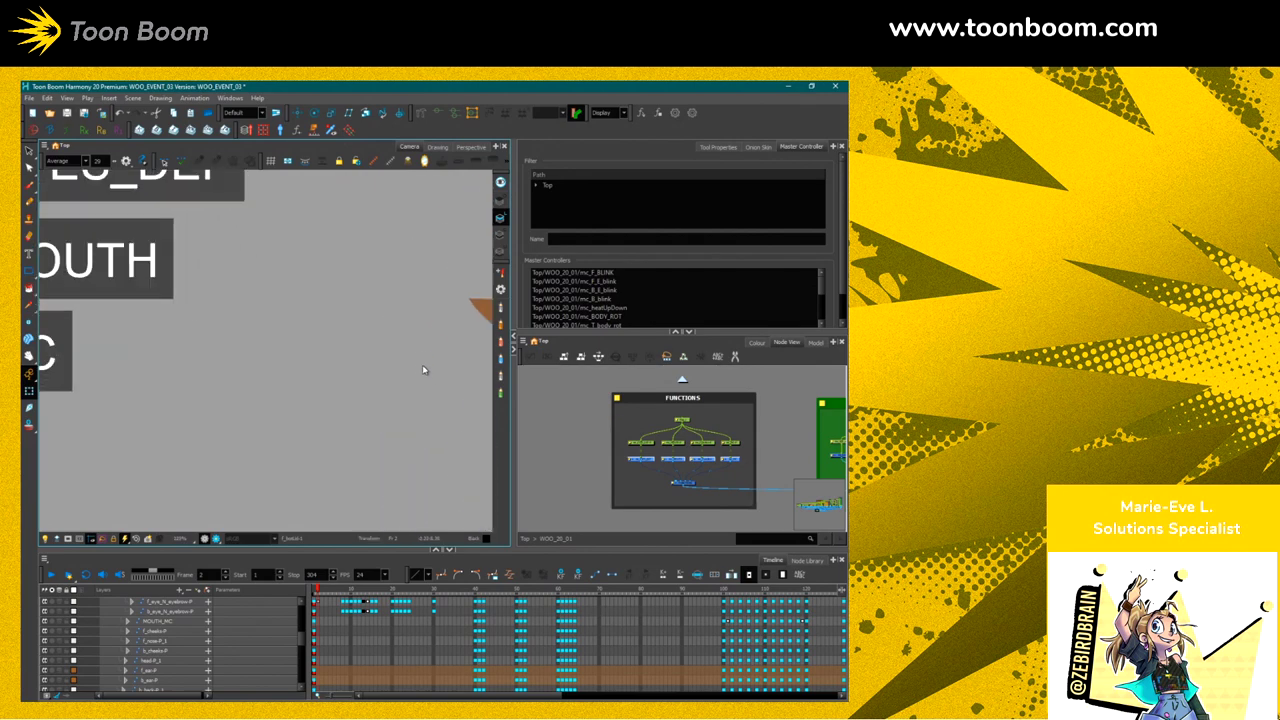
key(1)
key(1)
key(1)
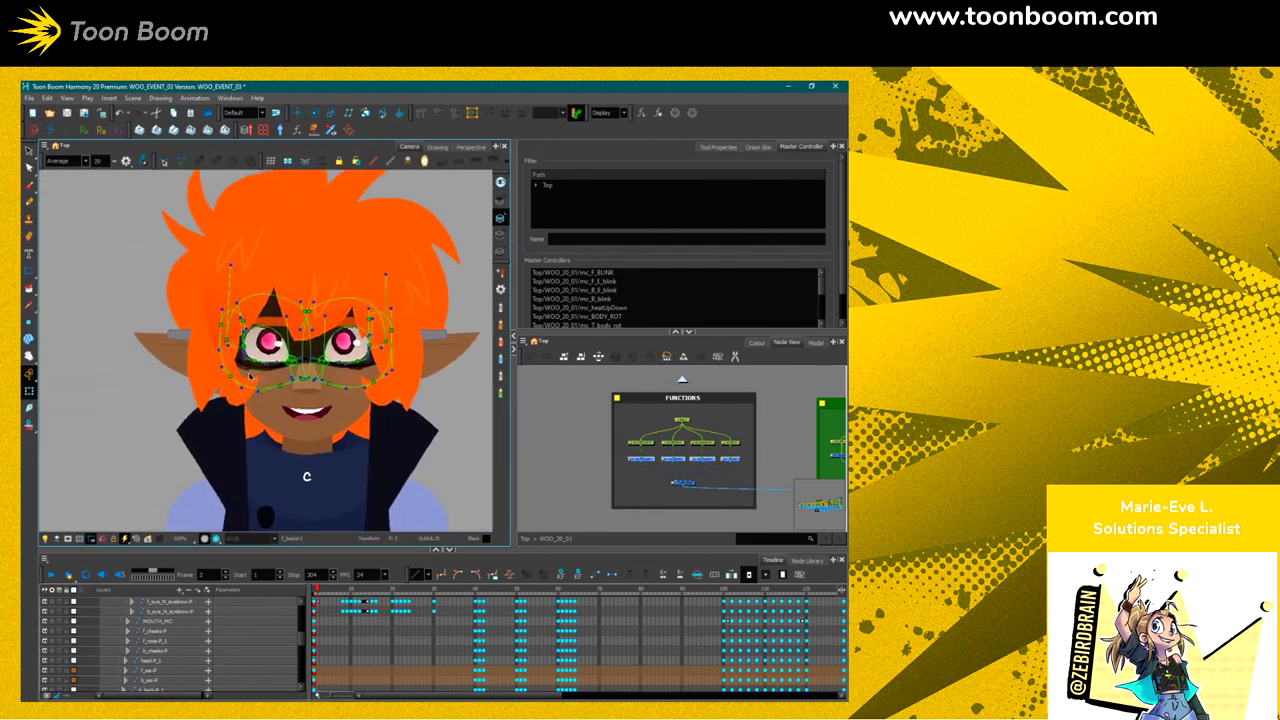
key(2)
key(2)
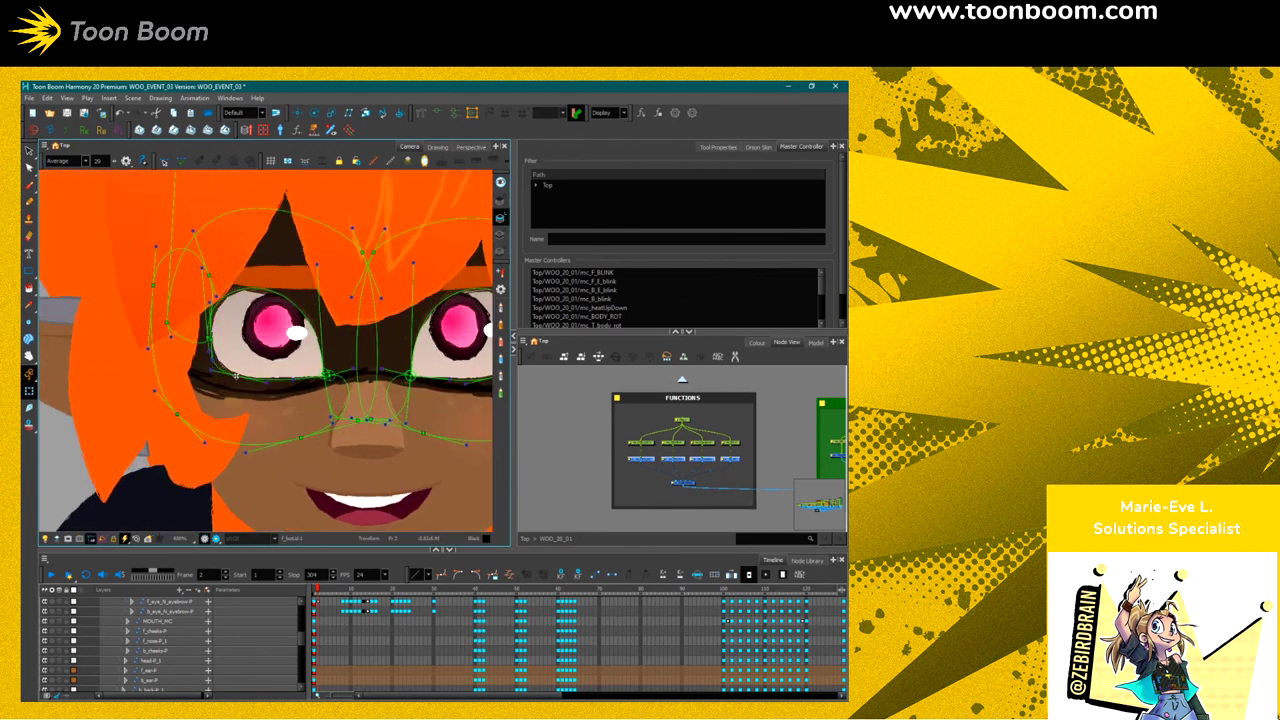
click(294, 378)
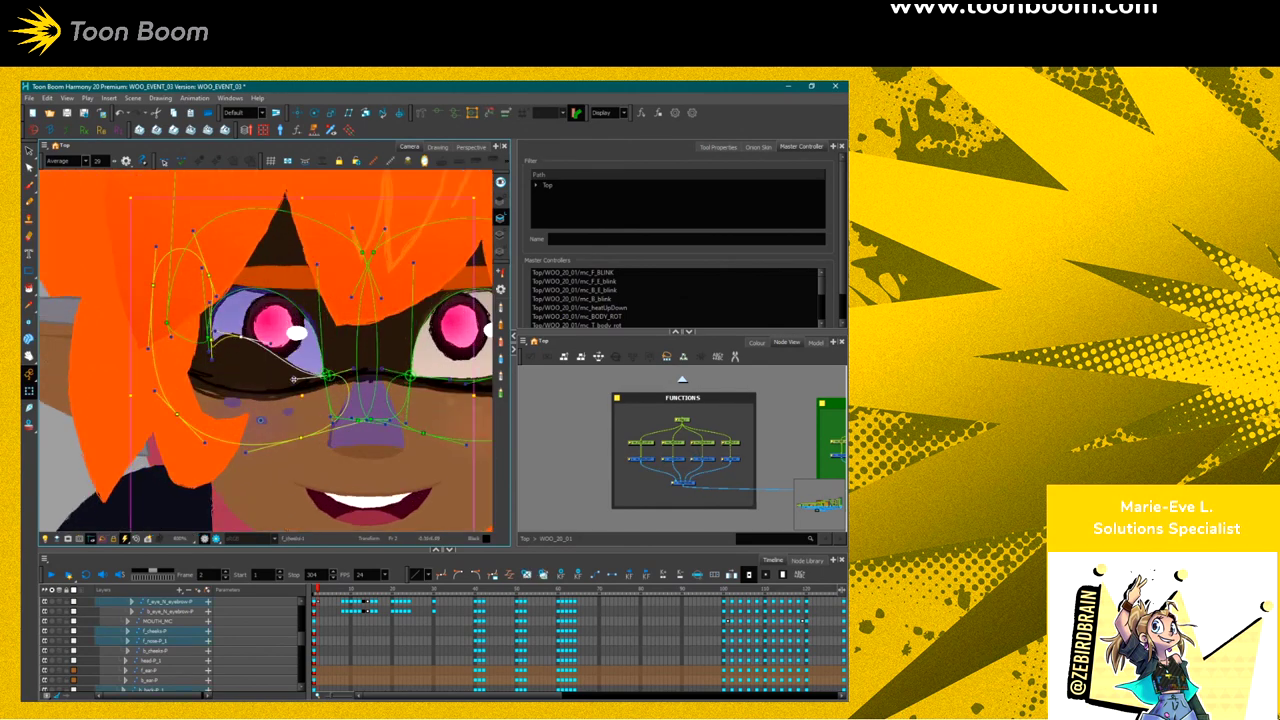
drag(294, 378, 260, 383)
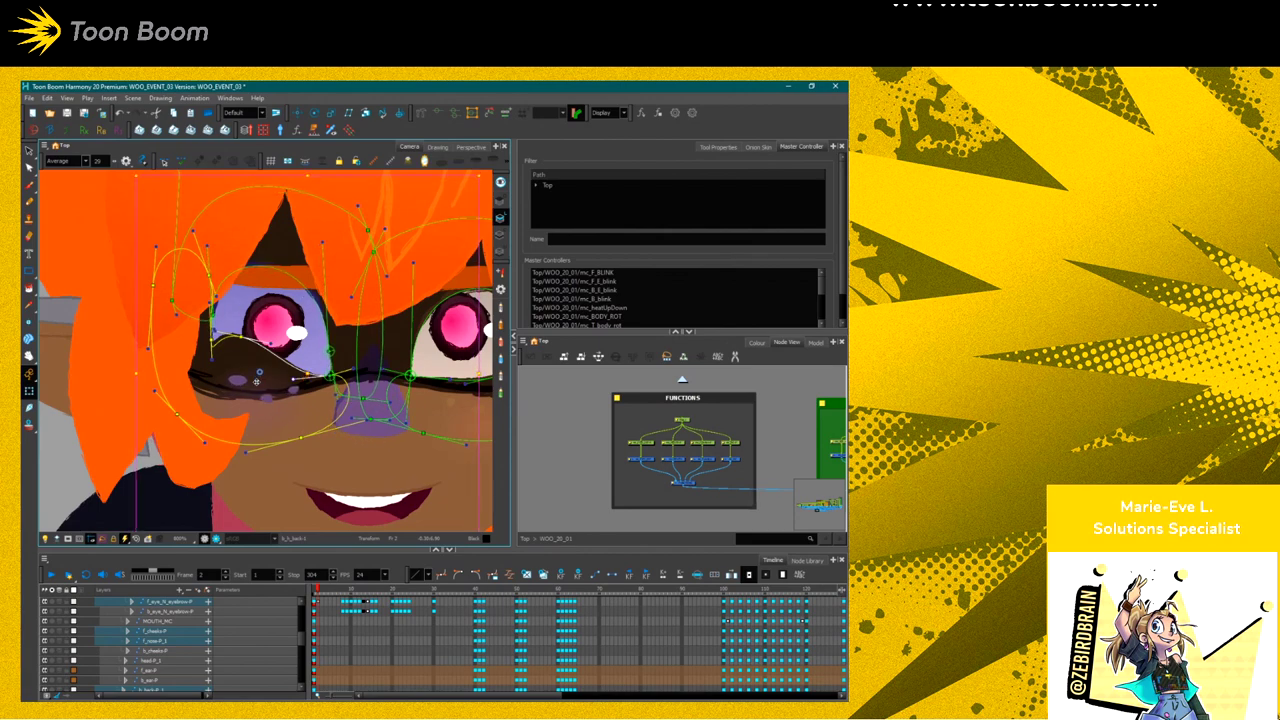
click(57, 468)
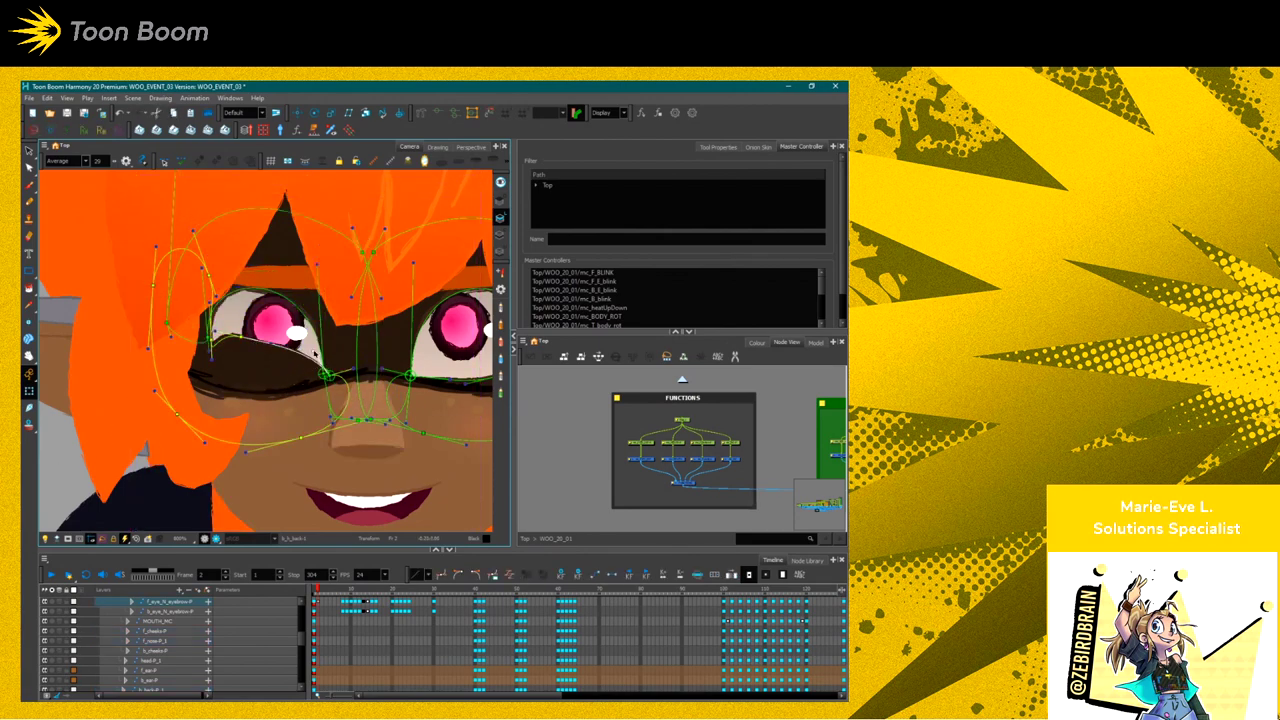
Raise the back eye's lower eyelid with its deformation curve and hide the eye deformers
mouse_move(314, 353)
mouse_down()
mouse_move(372, 387)
mouse_move(303, 366)
mouse_up()
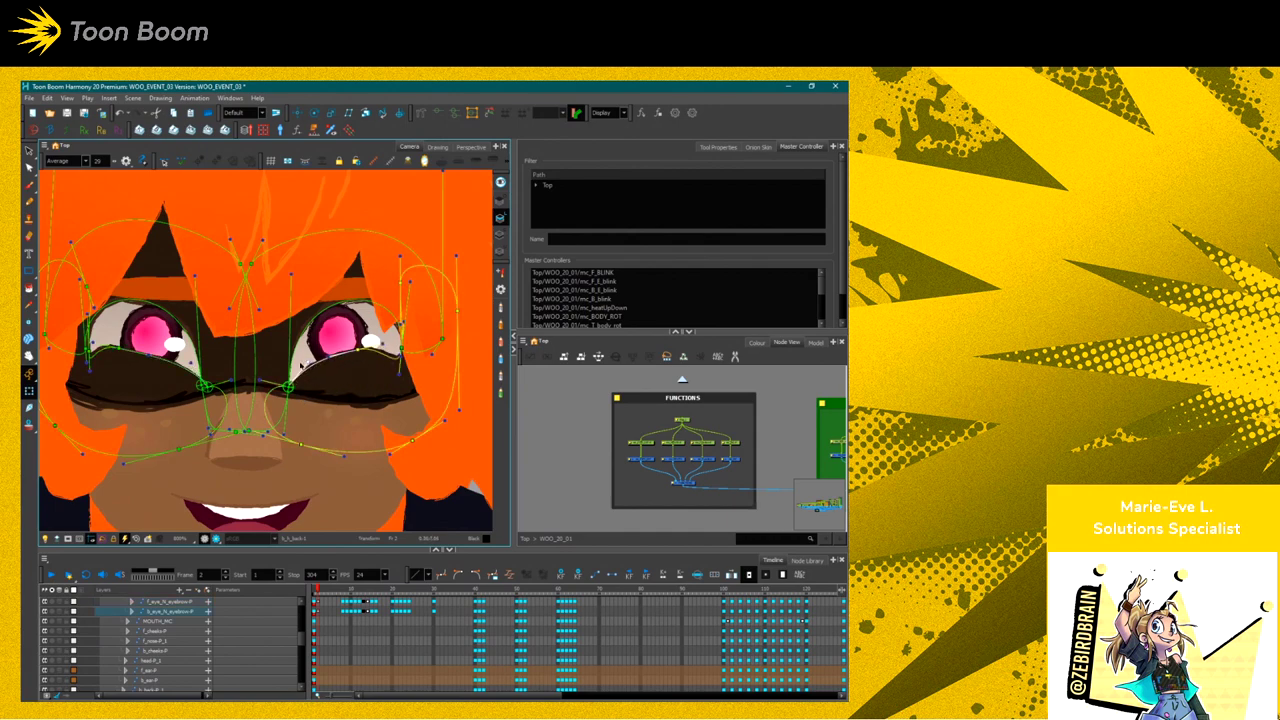
scroll(132, 450, down, 4)
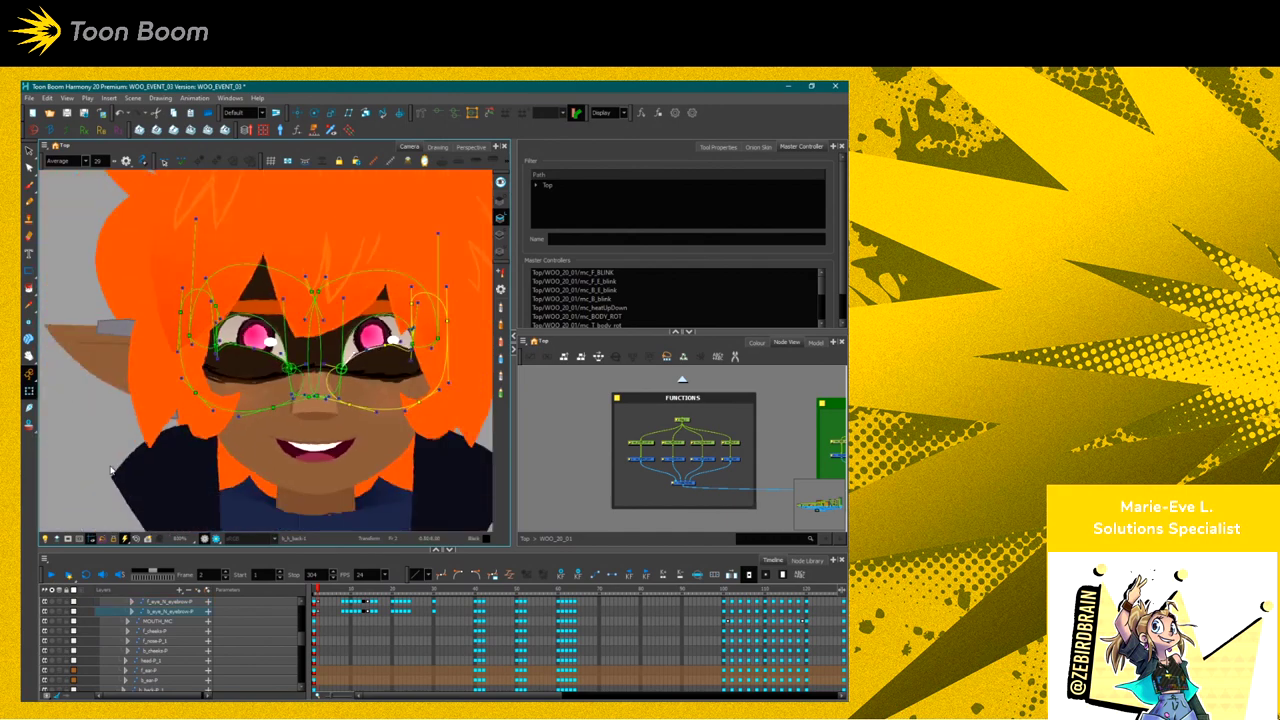
click(120, 385)
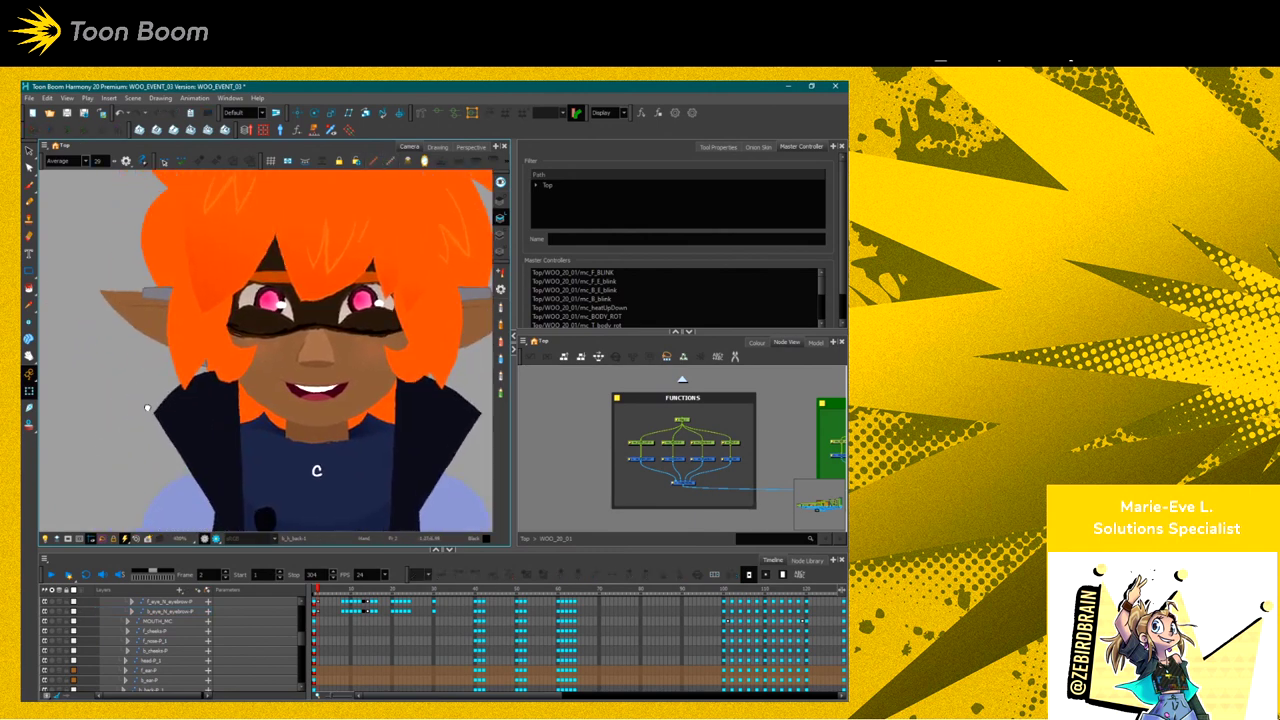
Clear the facial selection and display the mc_Function checklist from the FUNCTIONS backdrop beside the character
scroll(490, 495, up, 3)
click(275, 434)
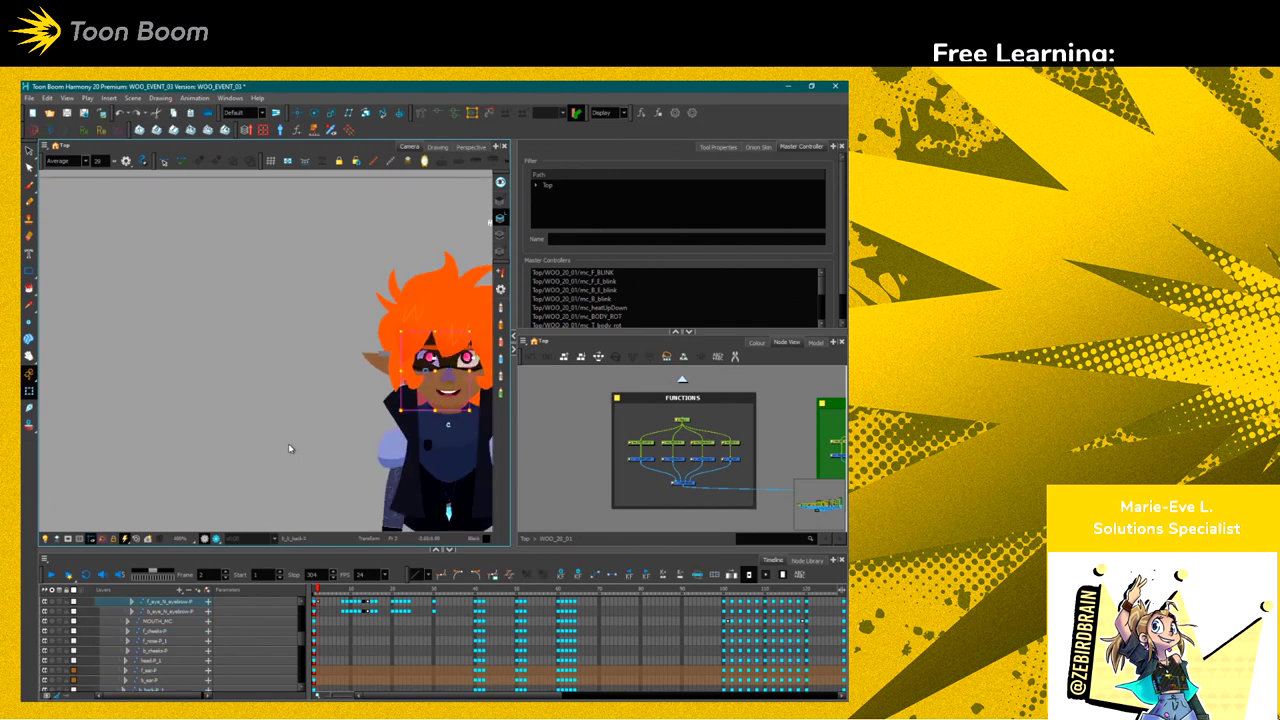
drag(271, 441, 334, 433)
click(683, 455)
click(418, 423)
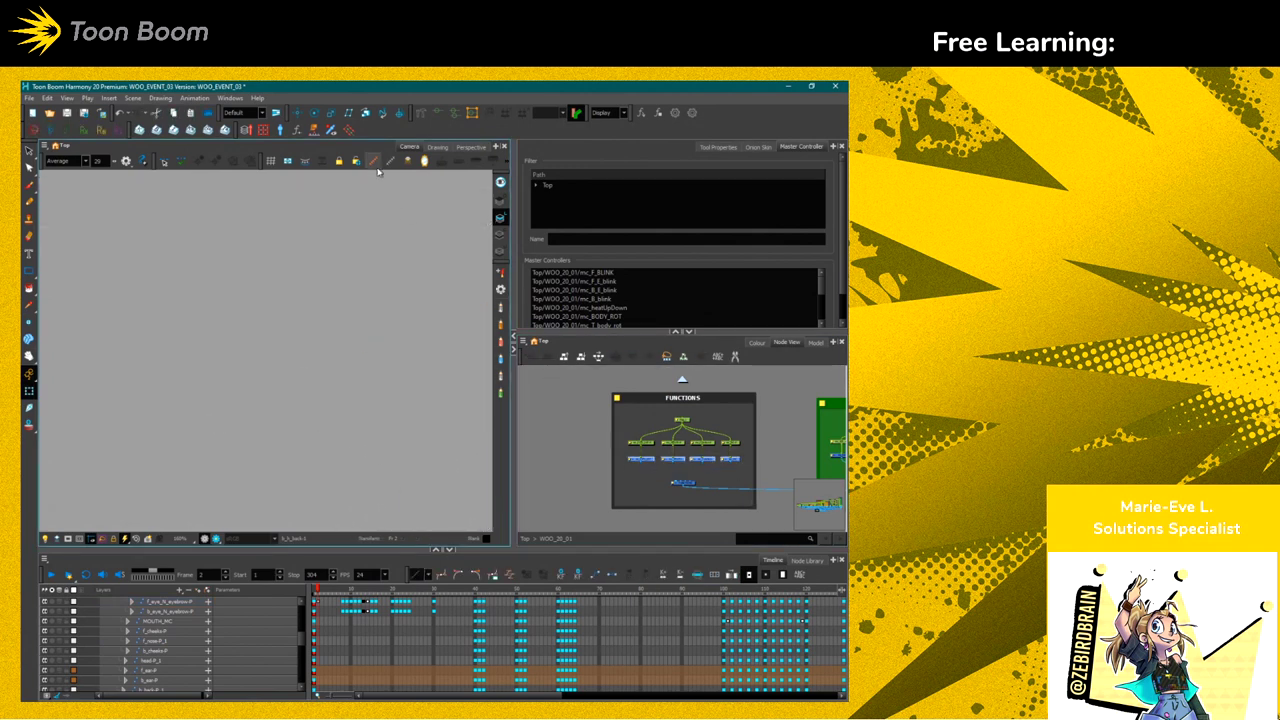
drag(417, 423, 206, 400)
scroll(206, 400, down, 2)
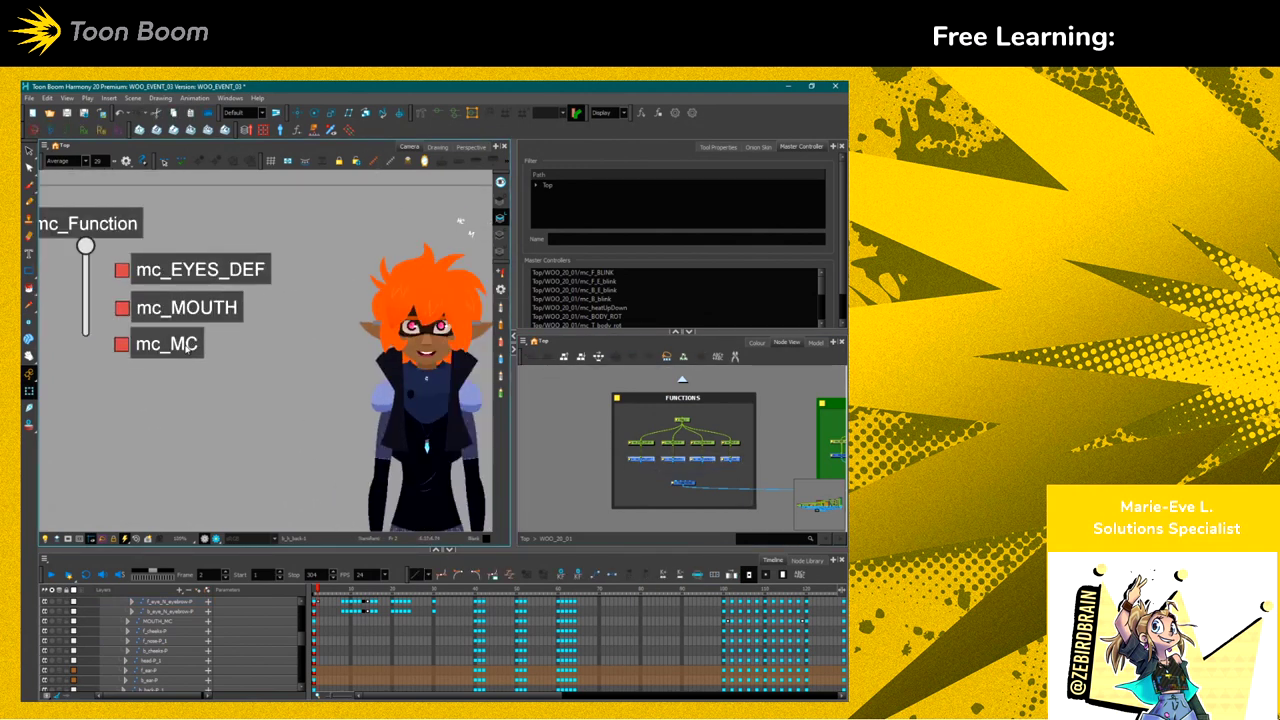
Select the mouth's upper lip drawing on the character, then select the lower lip drawing
scroll(460, 220, up, 6)
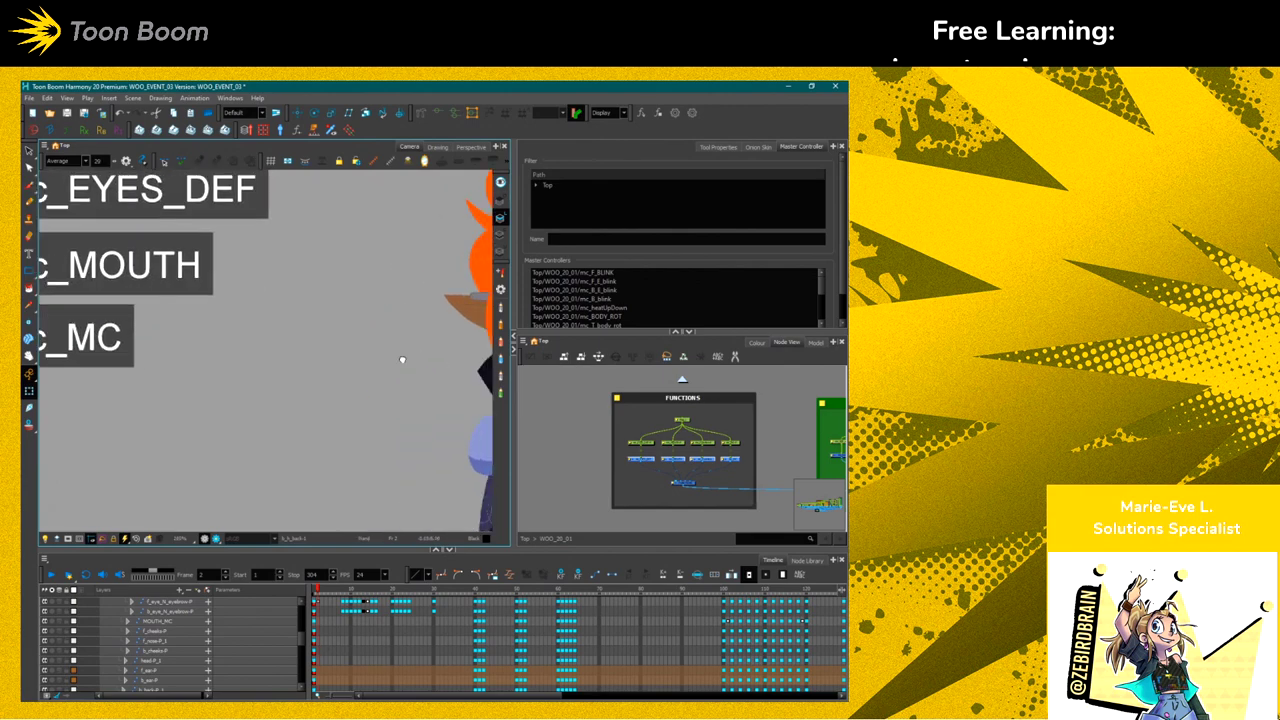
drag(403, 360, 254, 368)
scroll(163, 366, up, 3)
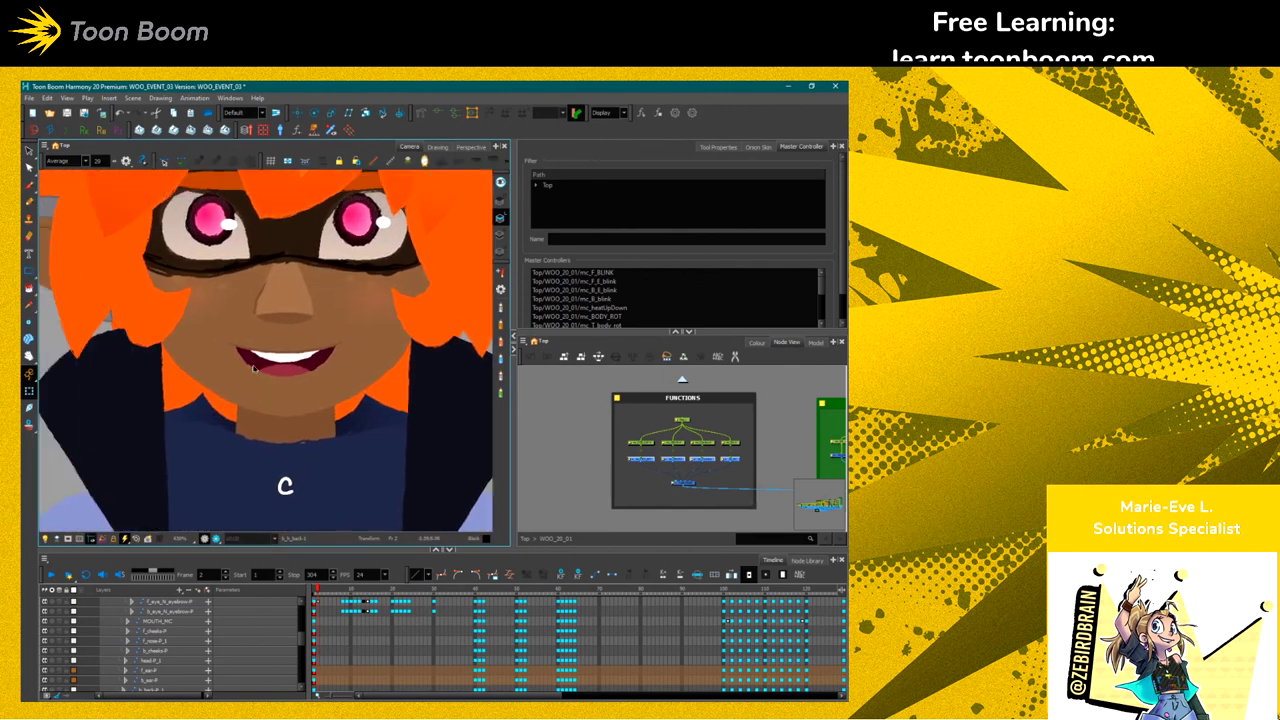
scroll(254, 368, up, 2)
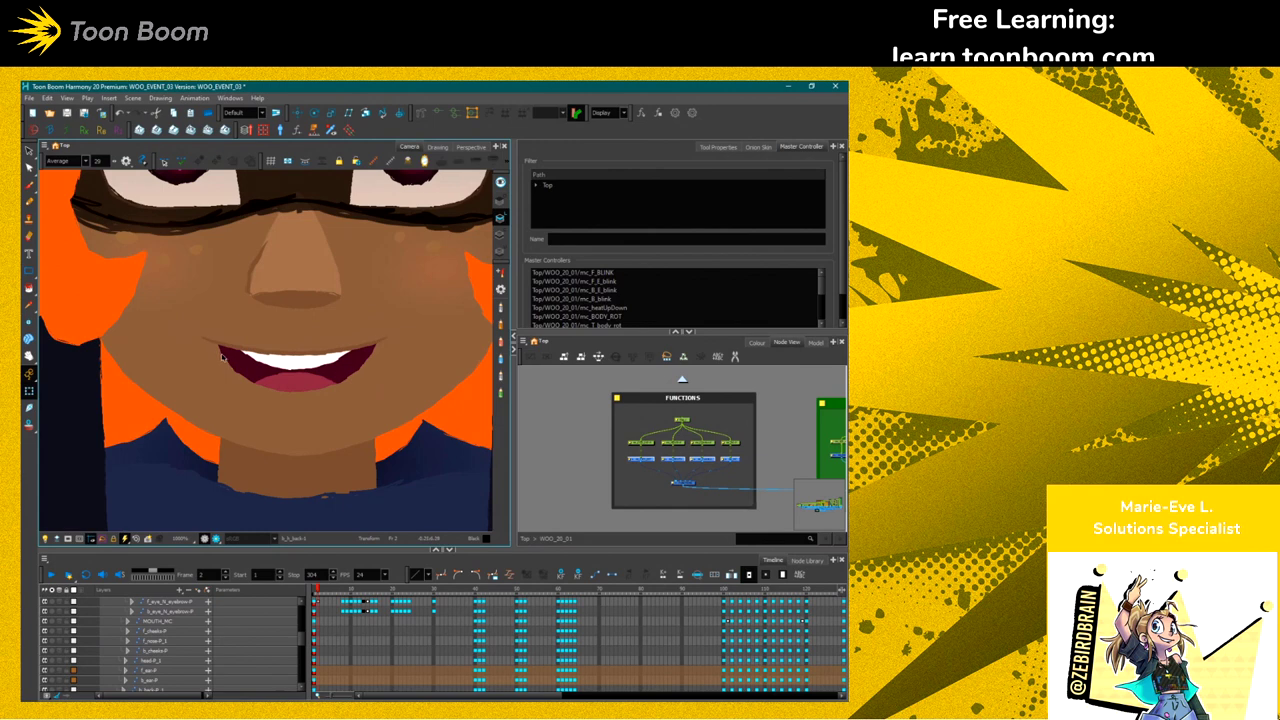
scroll(376, 358, up, 1)
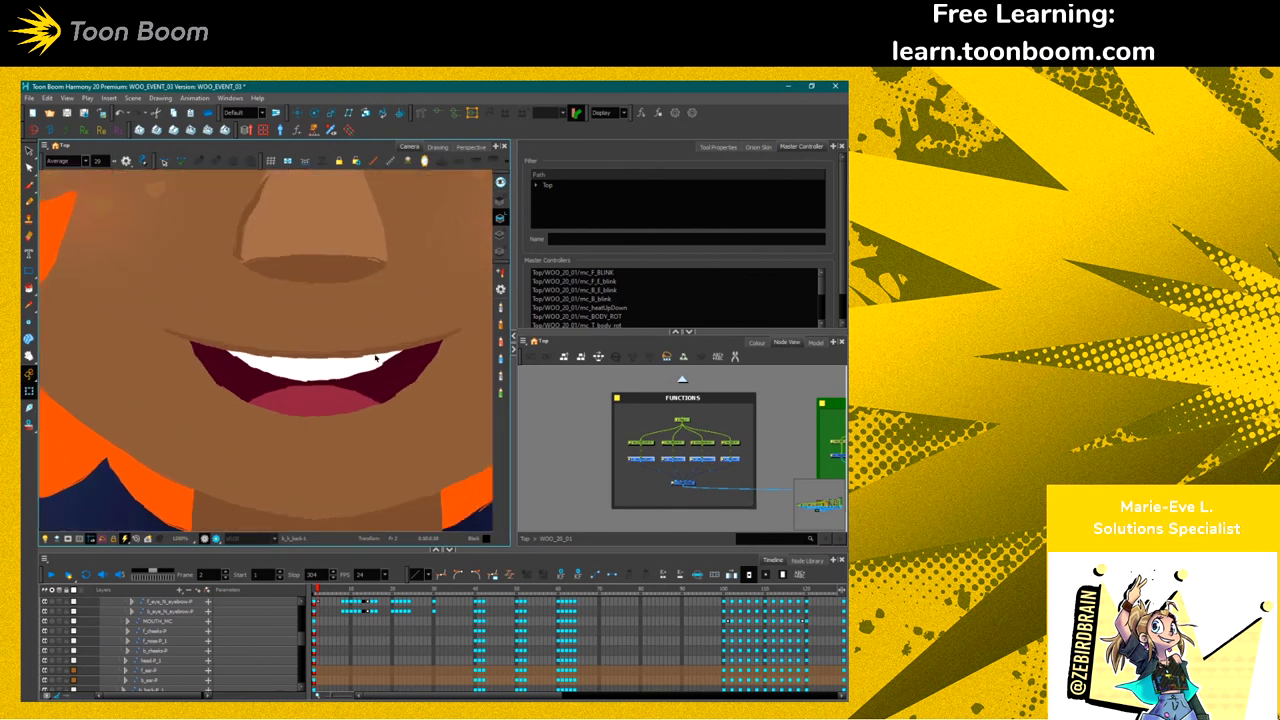
click(222, 347)
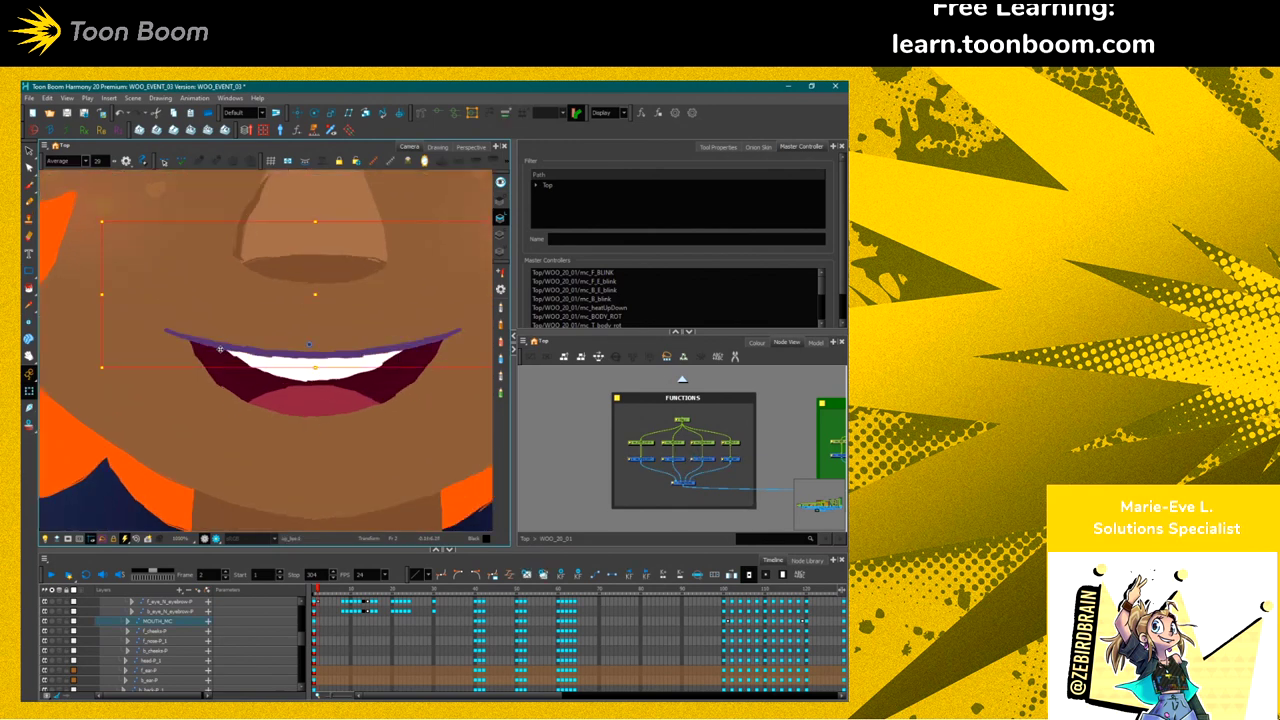
click(250, 399)
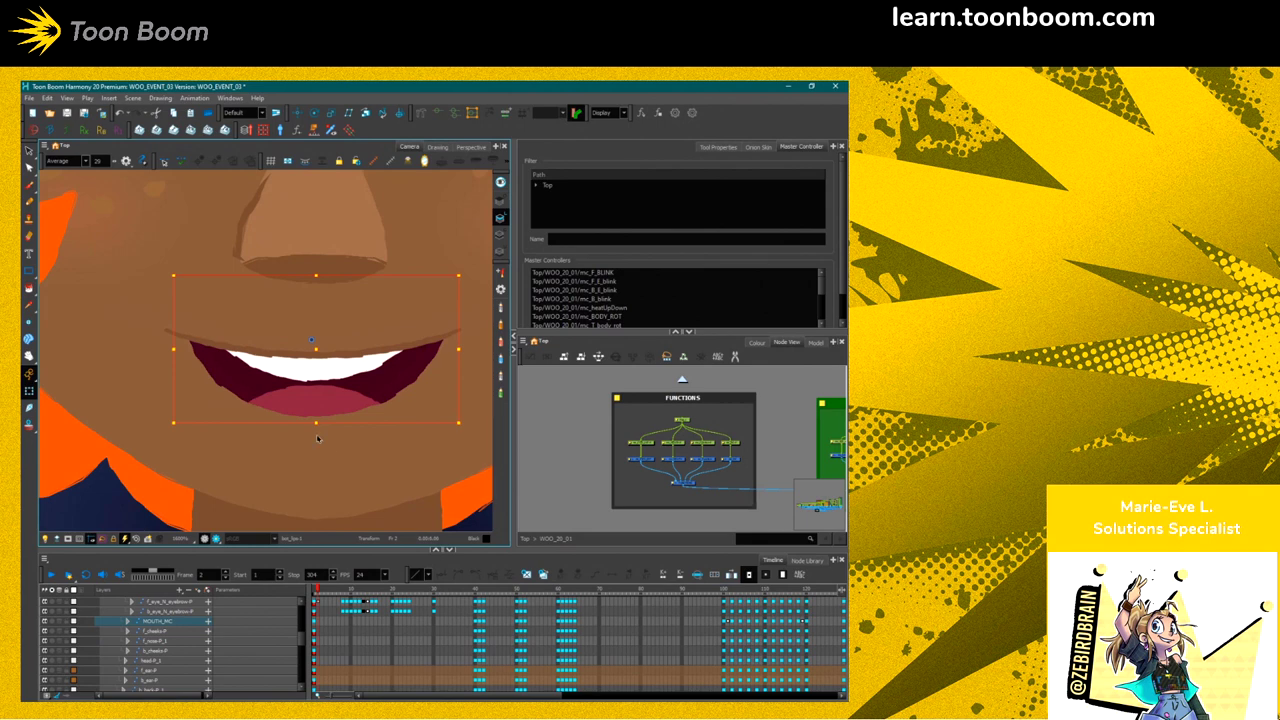
Locate the bot_lips drawing in the node network, show its deformation controls, and clear the selection
scroll(613, 430, up, 3)
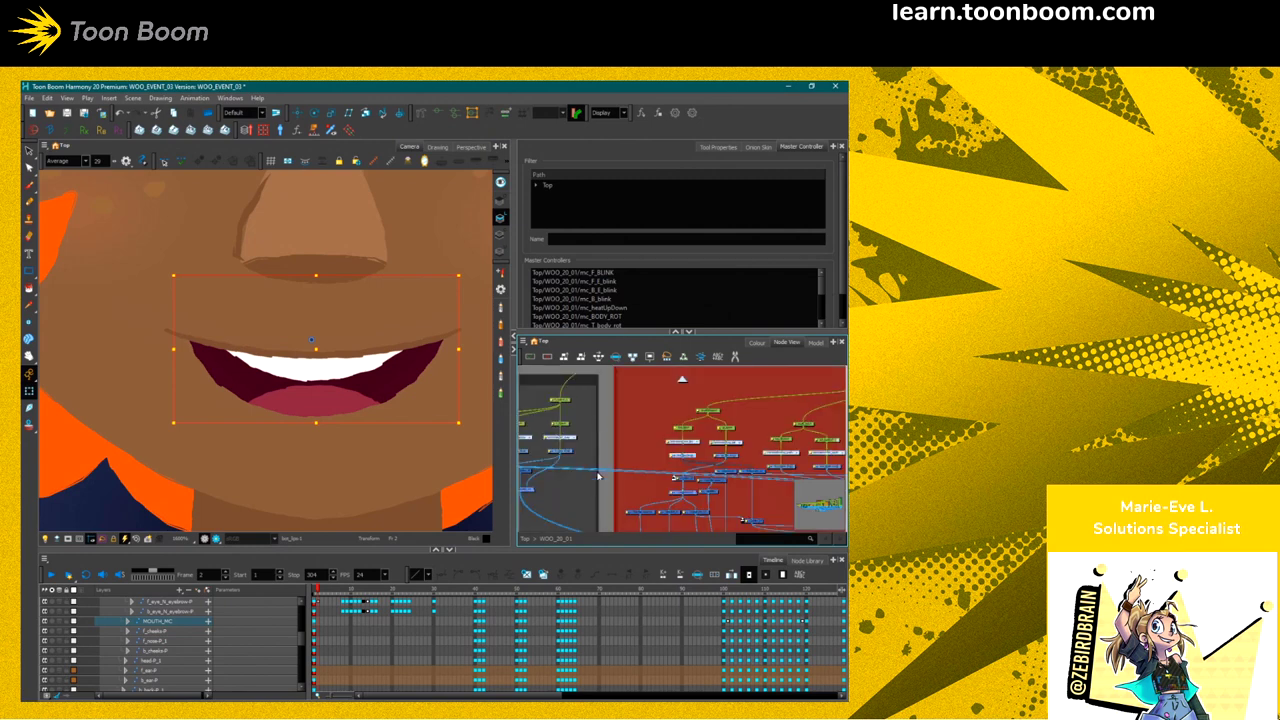
scroll(663, 473, up, 5)
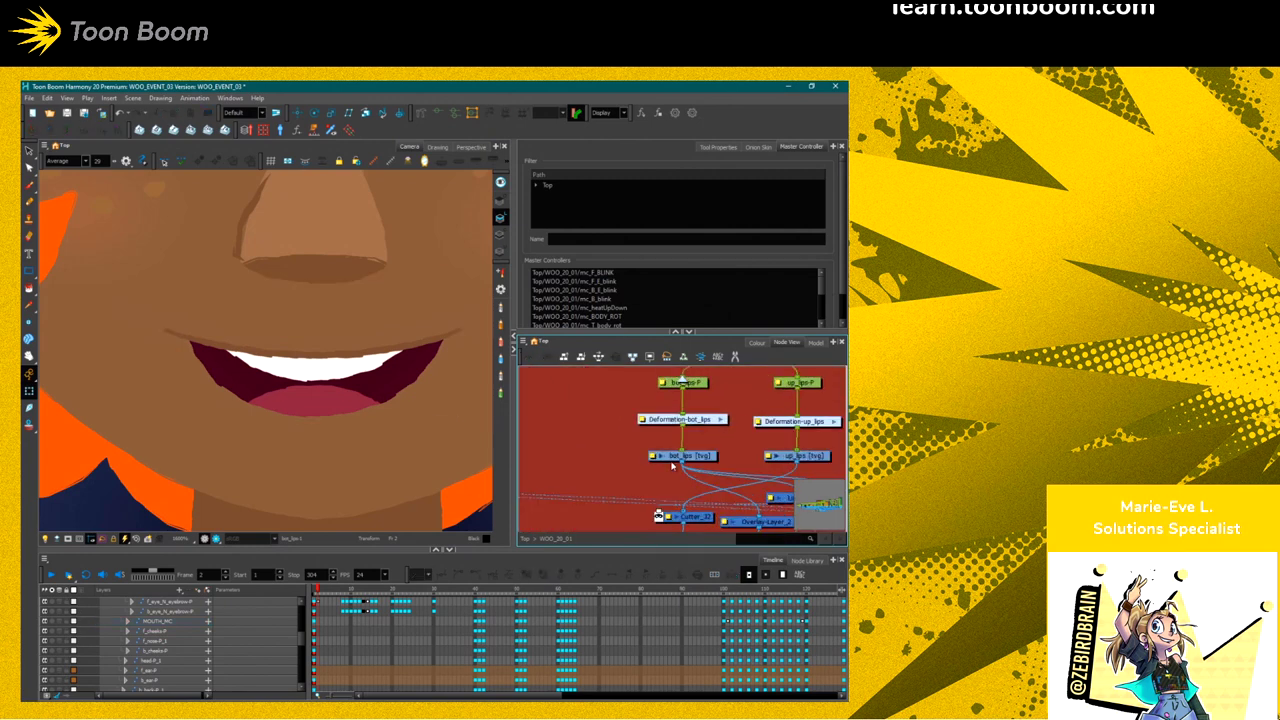
click(700, 455)
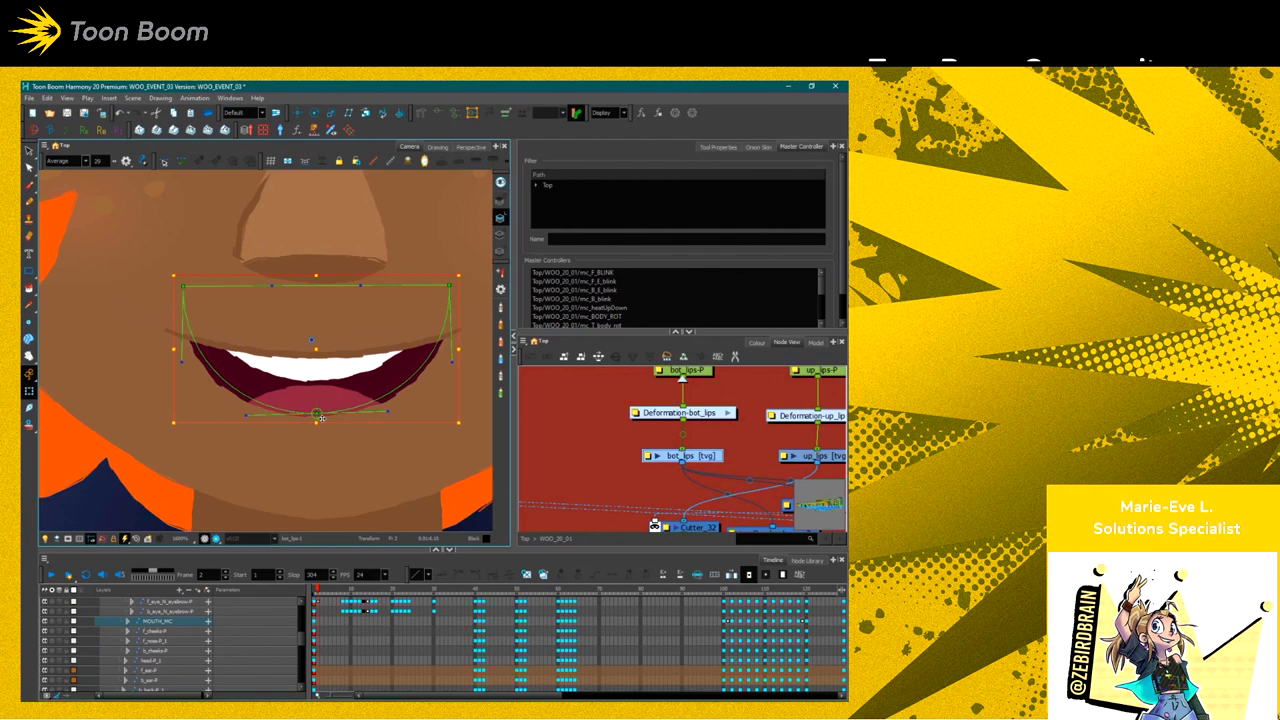
click(416, 428)
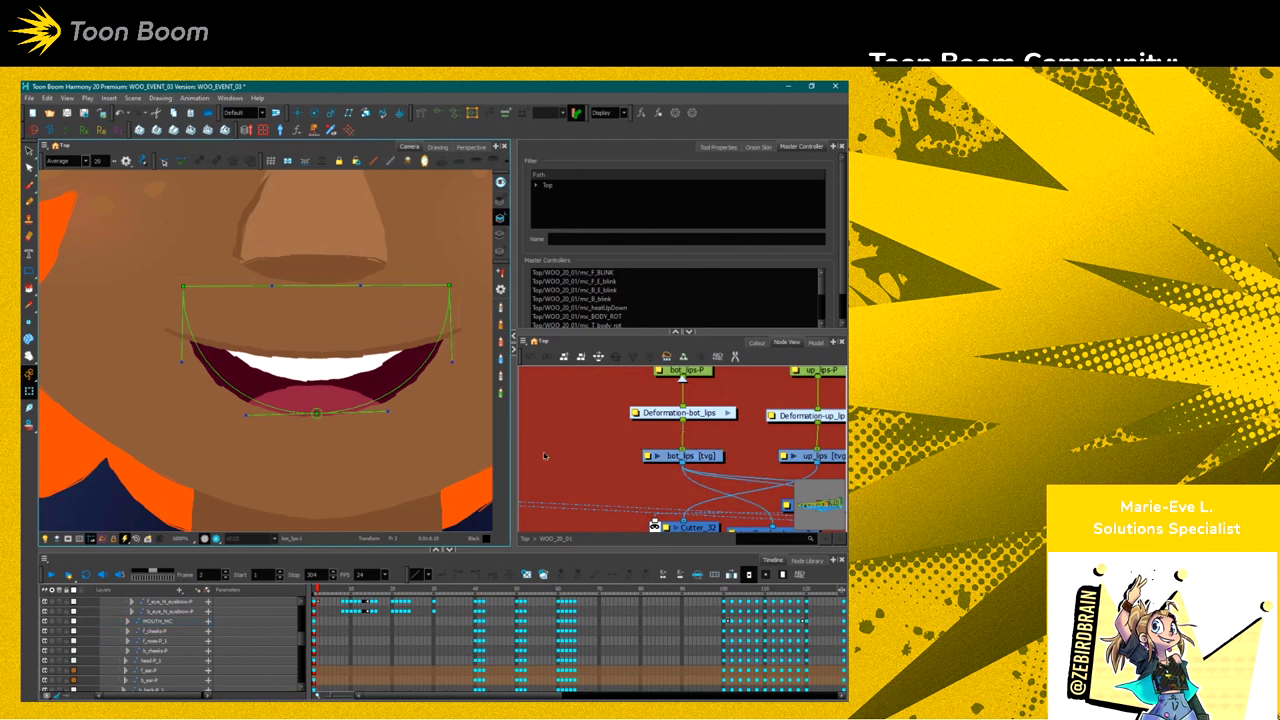
Enable the mc_MOUTH checkbox to show the deformers of both lips
scroll(424, 434, down, 4)
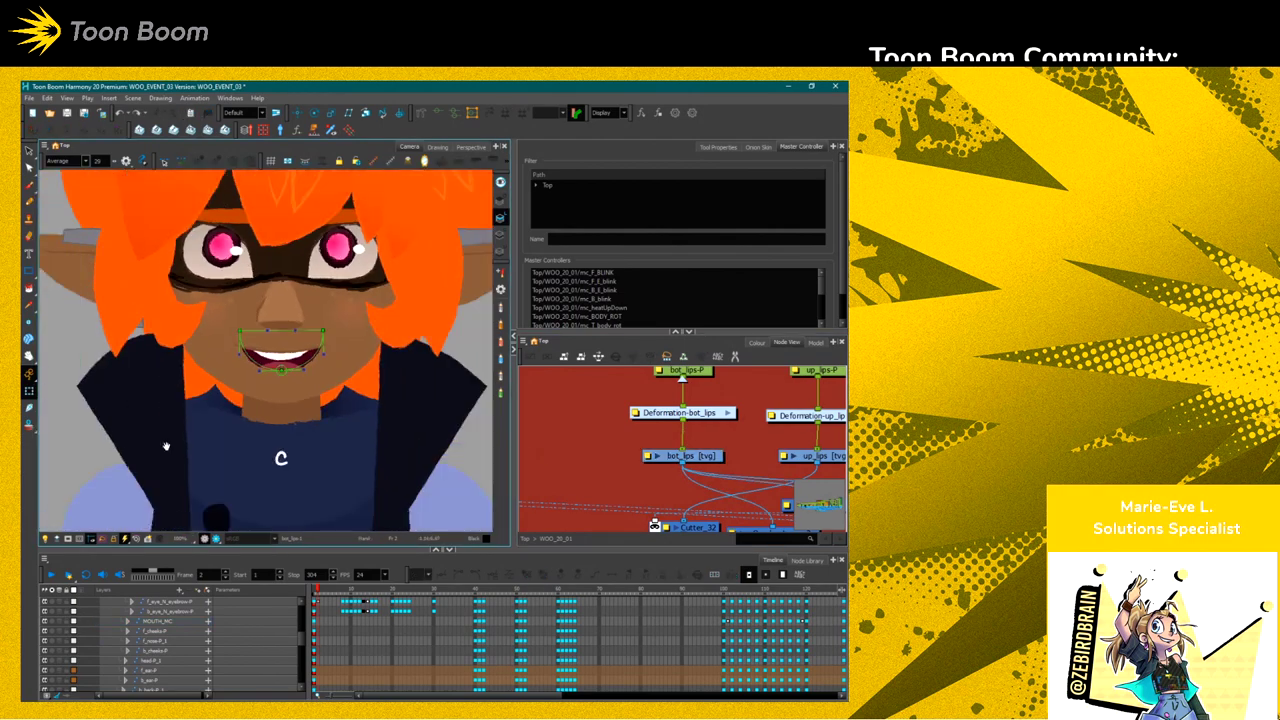
scroll(160, 432, up, 4)
scroll(158, 428, down, 4)
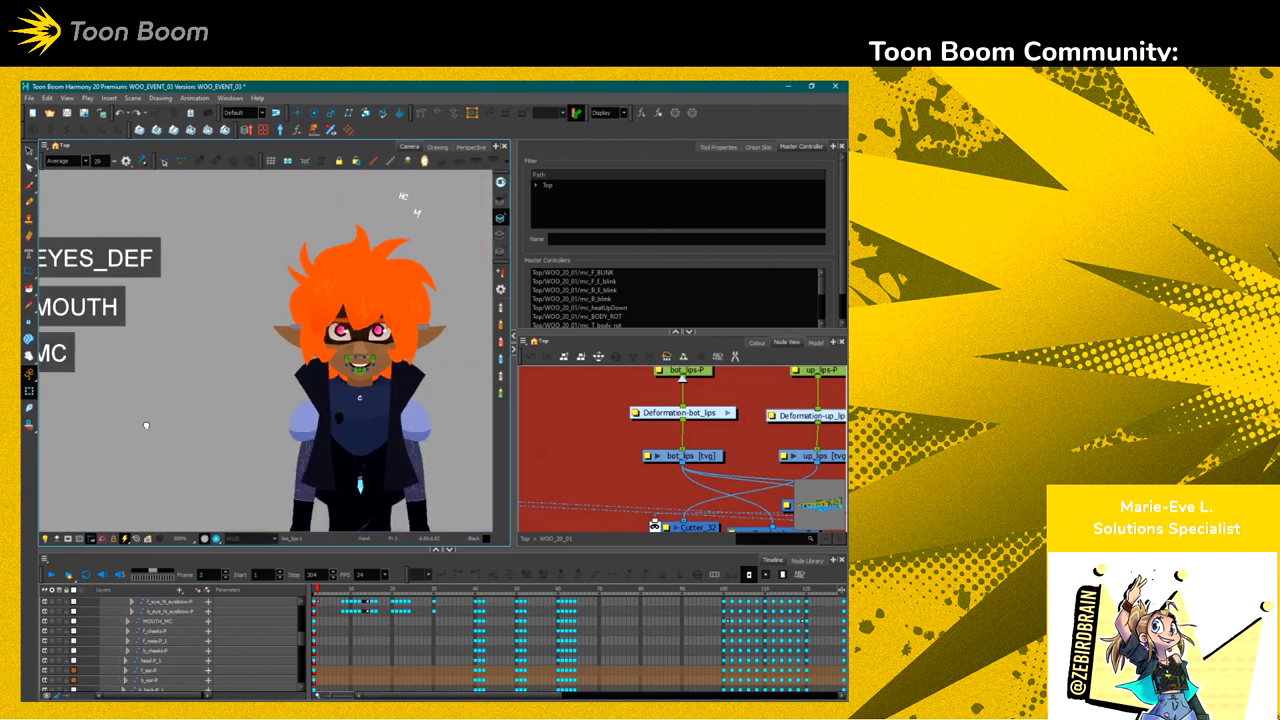
scroll(183, 410, up, 3)
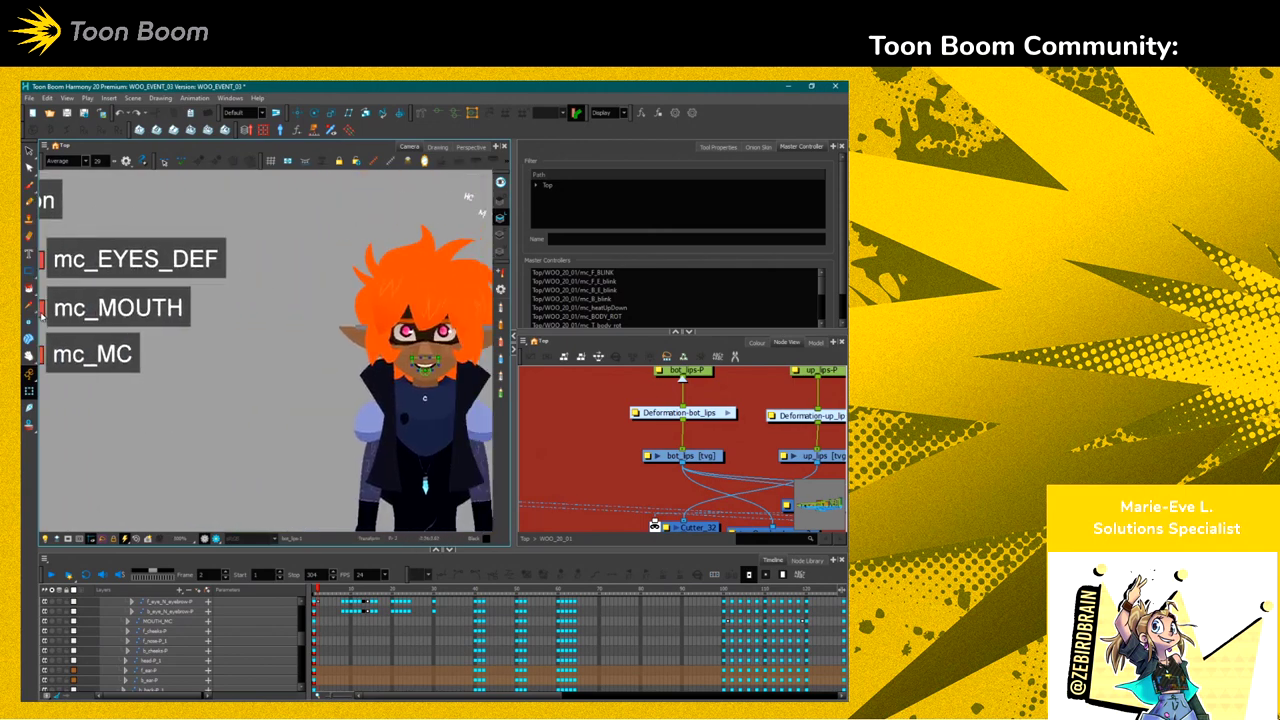
scroll(219, 399, up, 5)
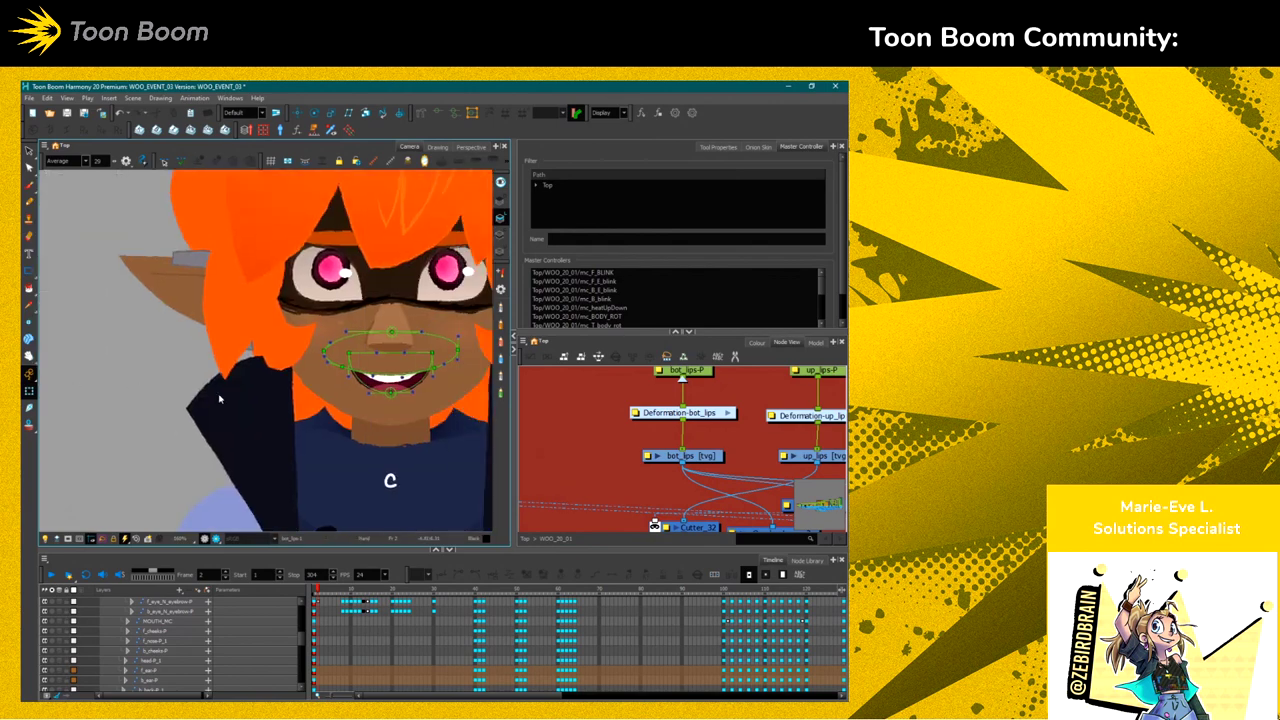
Reshape the lip deformation curves into a closed, wide smile and hide the mouth deformers
scroll(219, 399, up, 3)
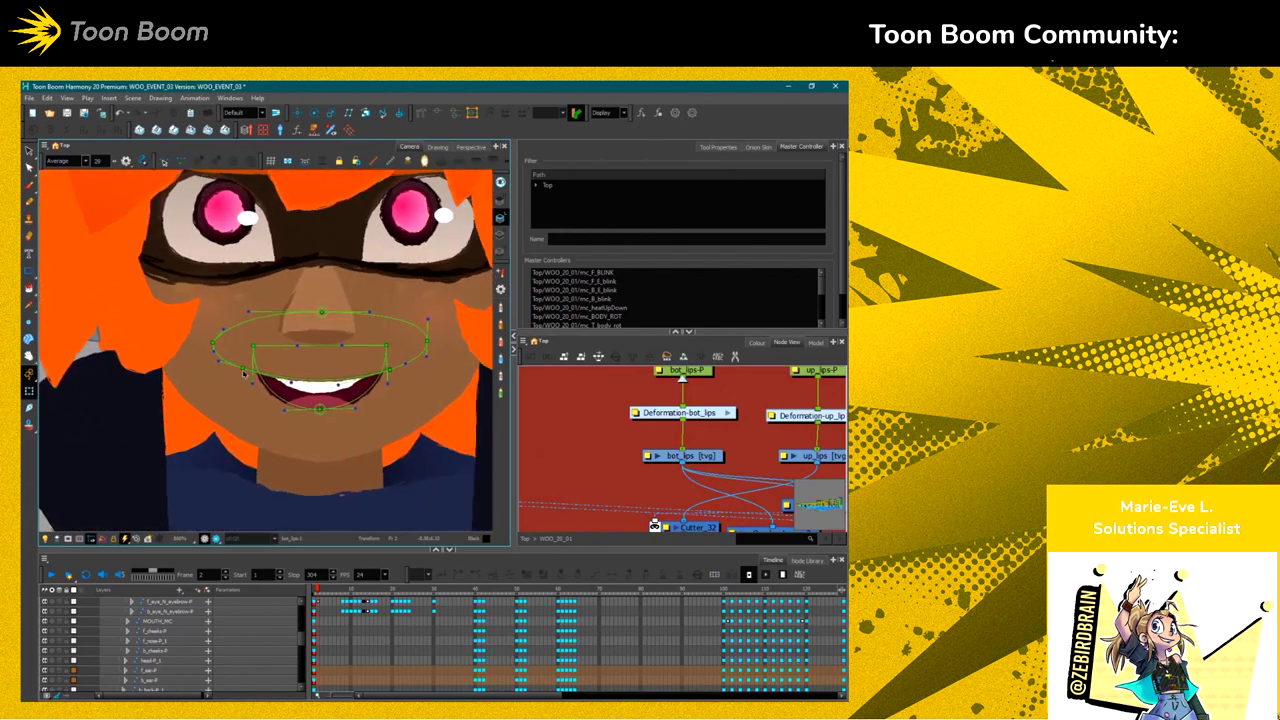
drag(245, 366, 214, 343)
drag(285, 361, 359, 458)
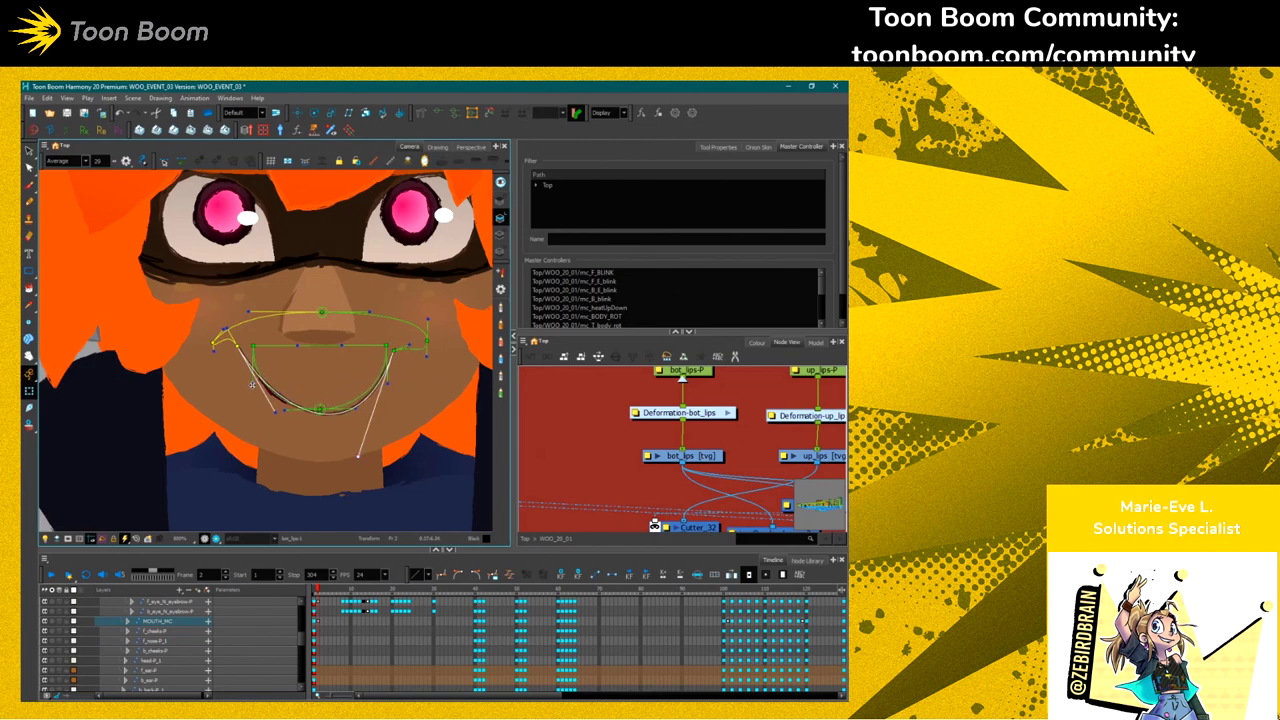
drag(273, 410, 250, 440)
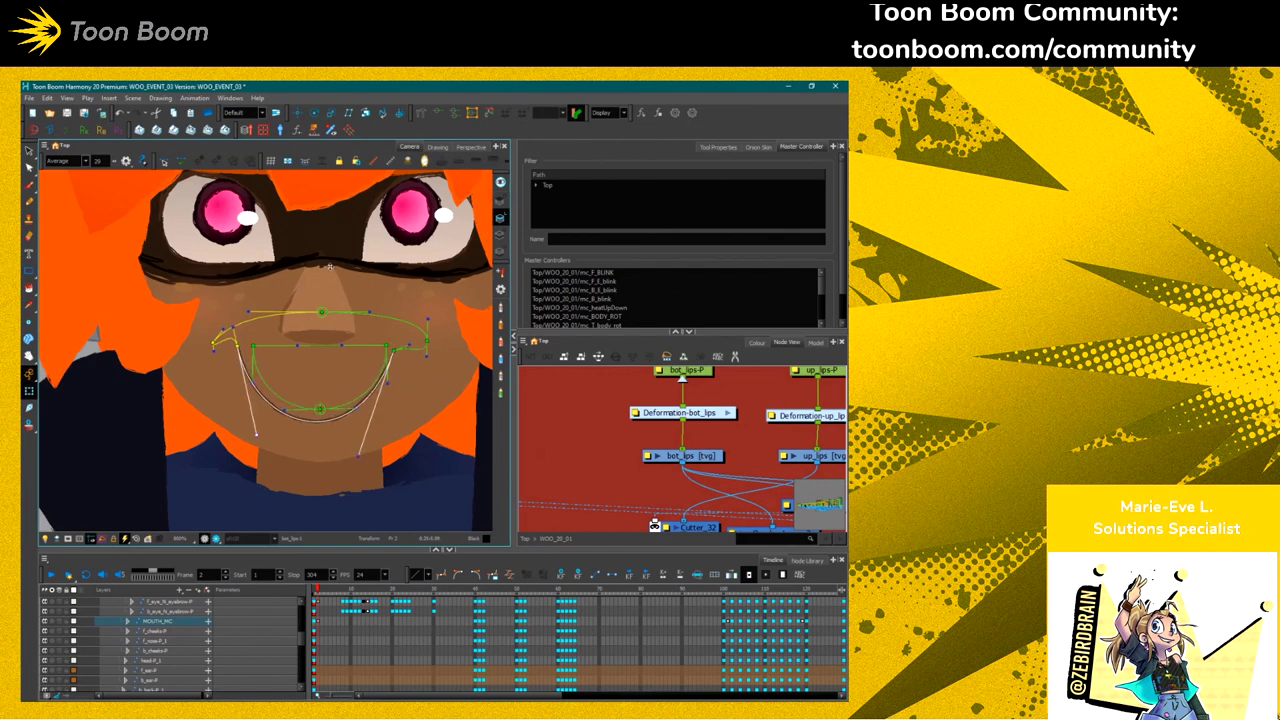
click(164, 429)
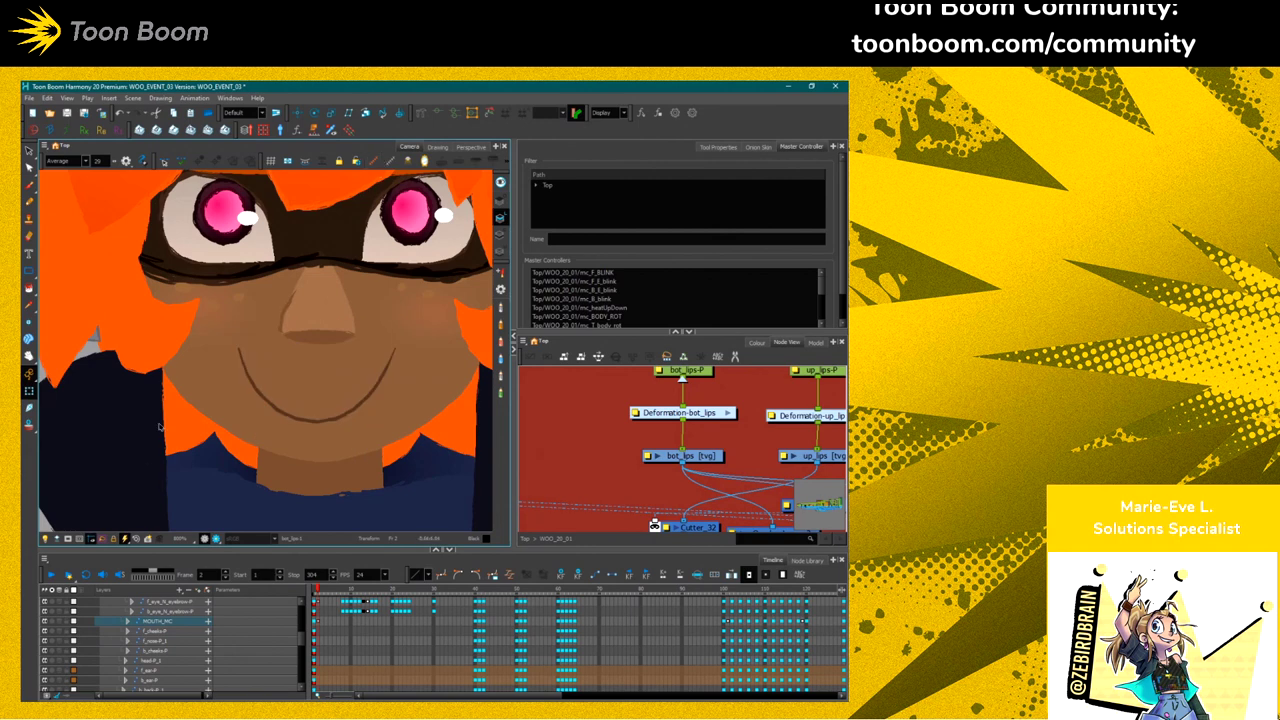
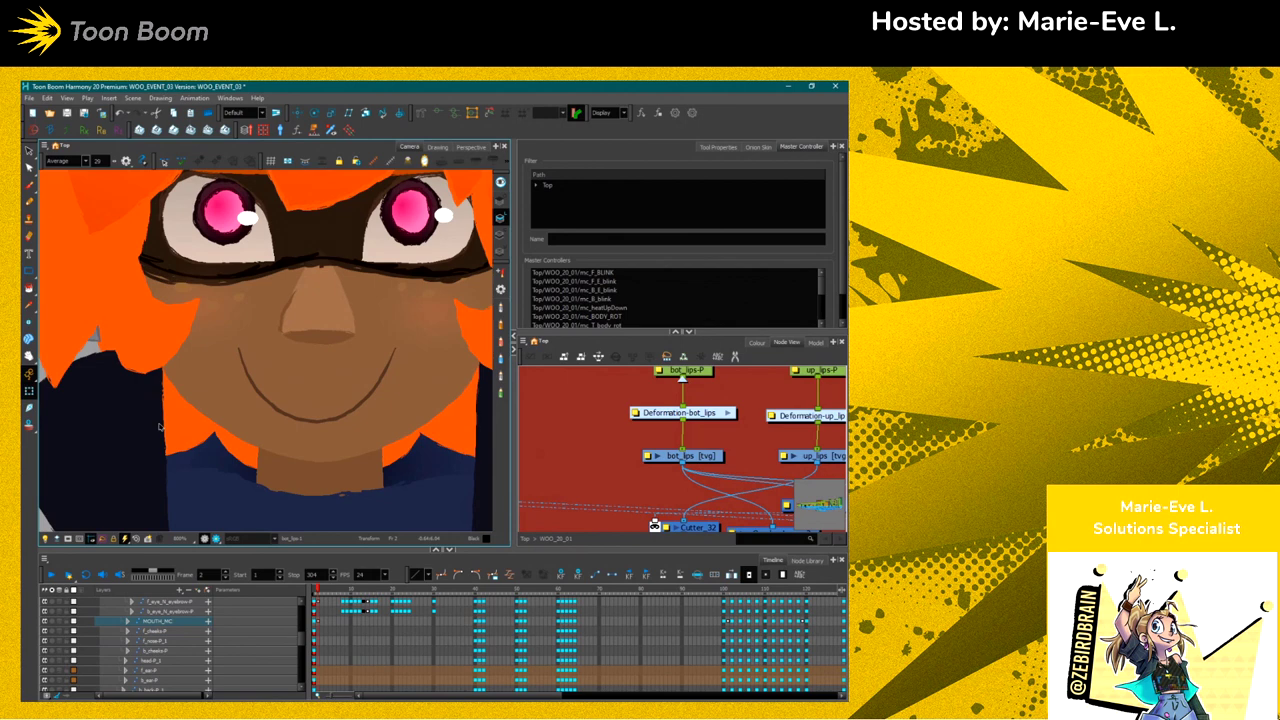
Examine the full character and the end of the list of master controllers
scroll(160, 427, down, 6)
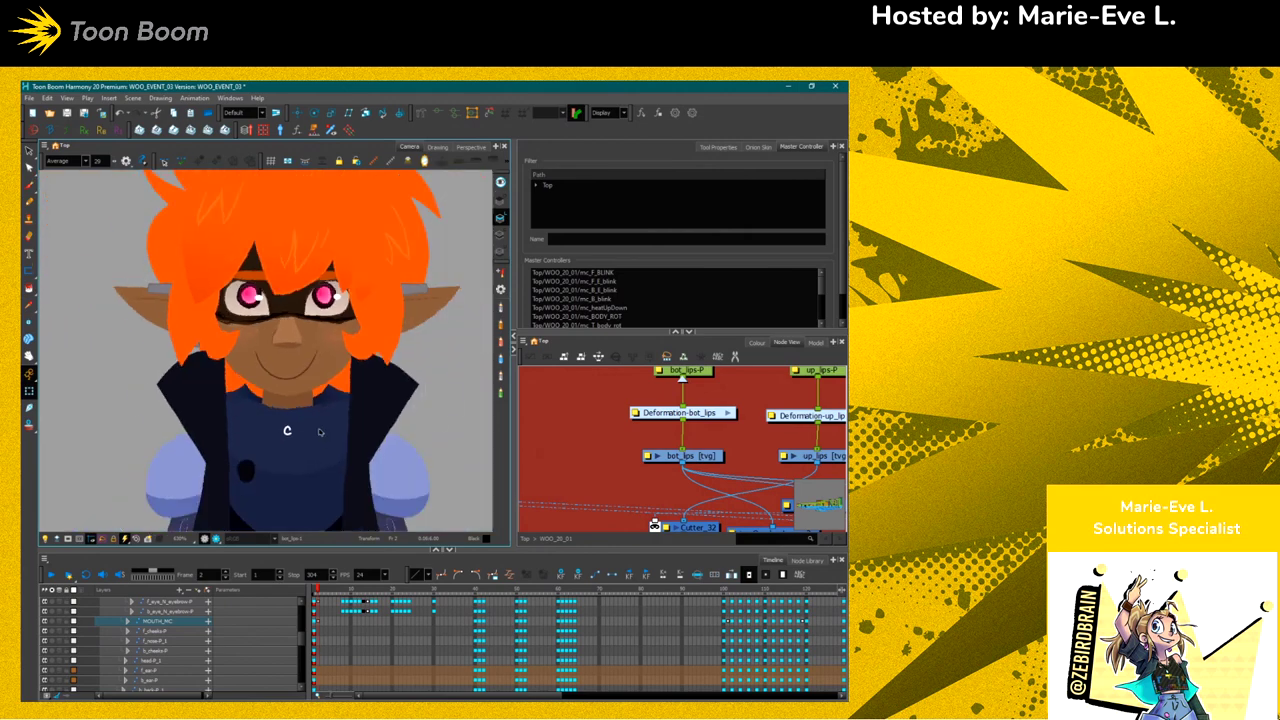
scroll(343, 465, down, 2)
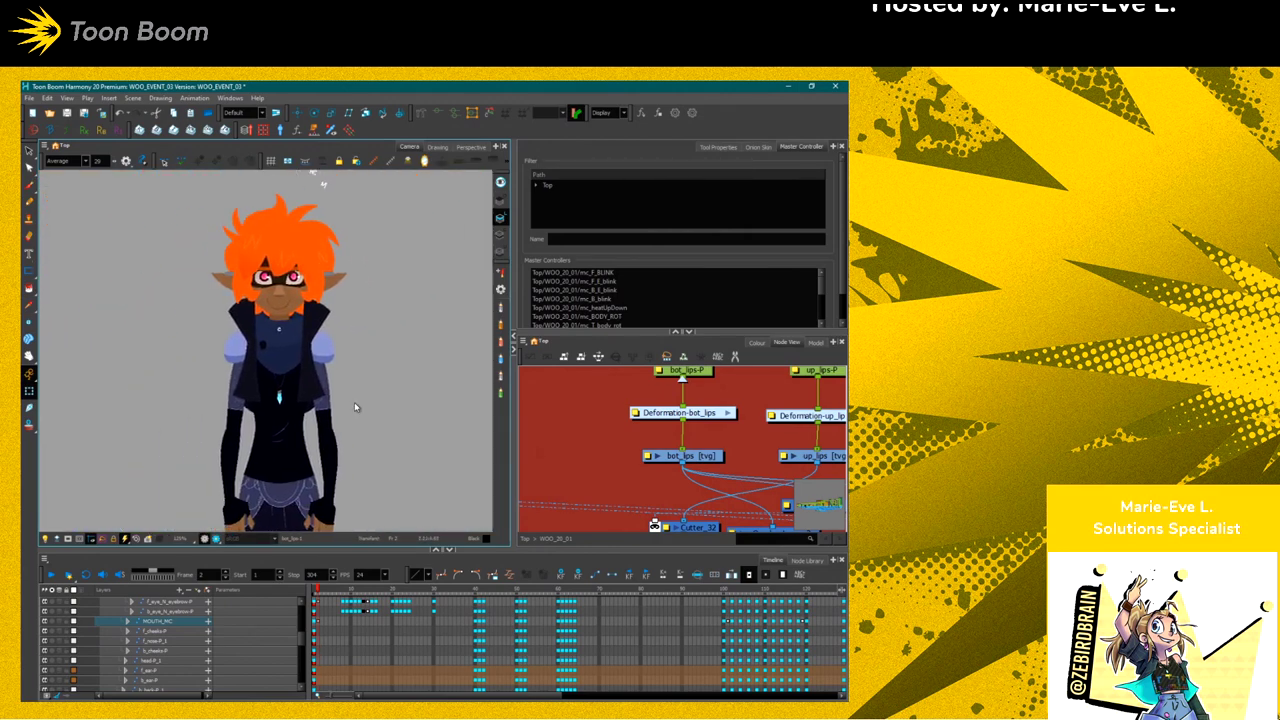
scroll(246, 431, down, 1)
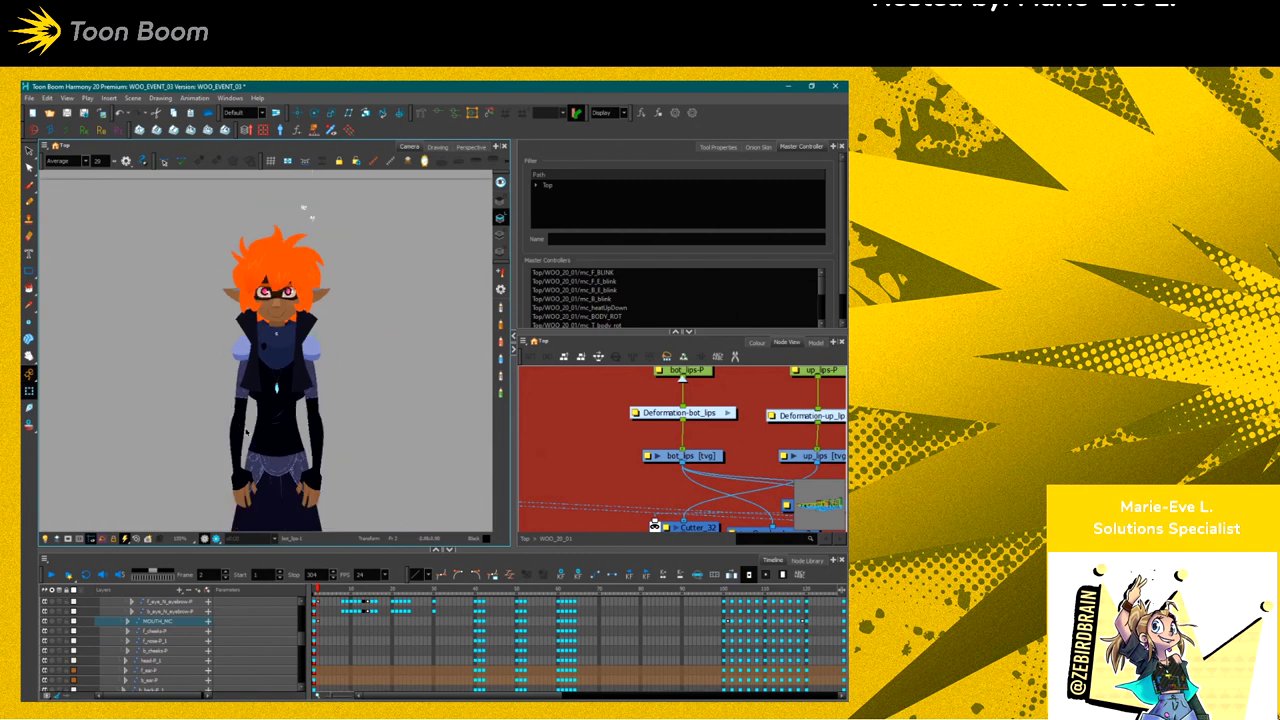
scroll(246, 431, down, 2)
scroll(246, 431, up, 1)
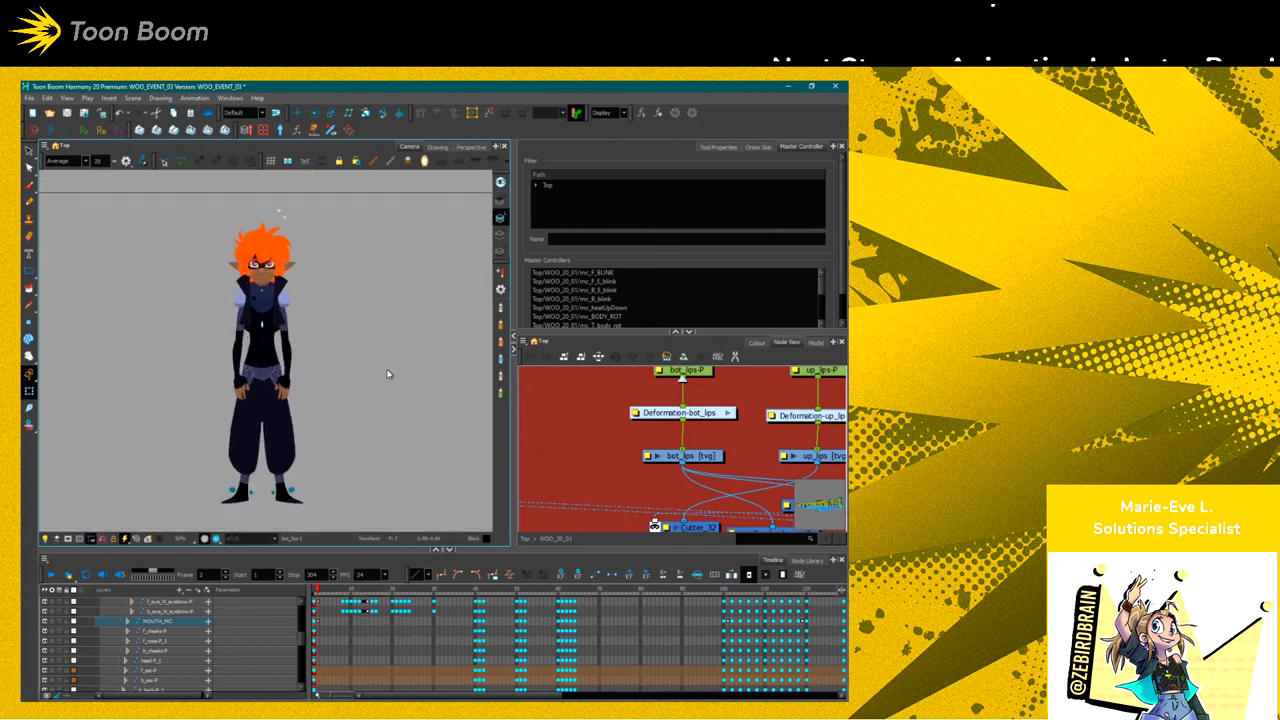
click(577, 317)
scroll(577, 320, down, 5)
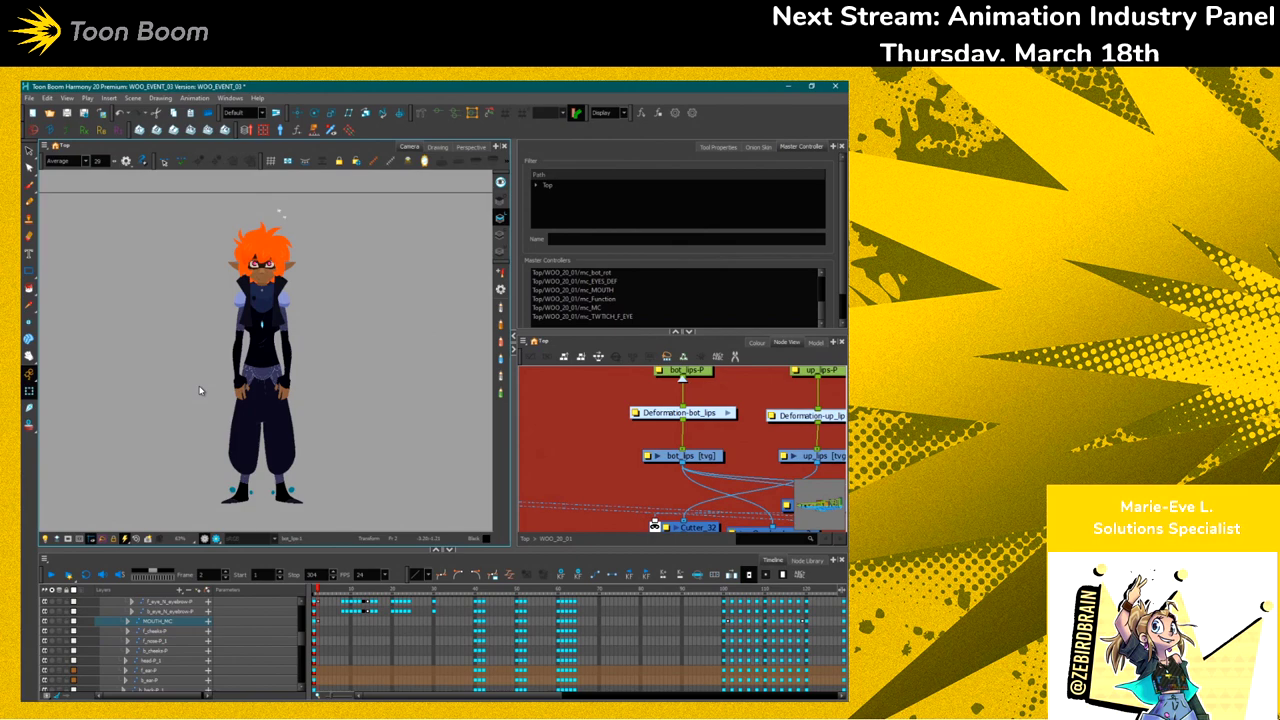
Enlarge the node network, go up to the Top level, and detach the WOO_20_01 group and its peg from the composite
drag(580, 355, 577, 296)
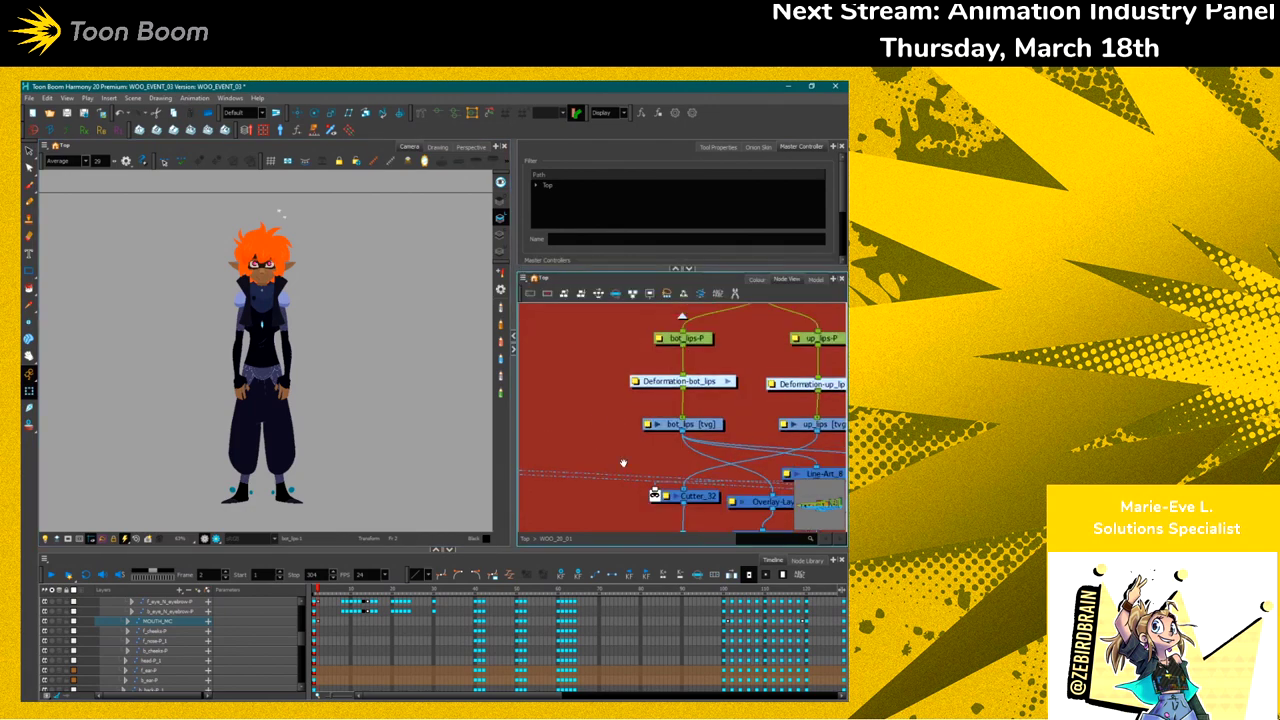
click(524, 539)
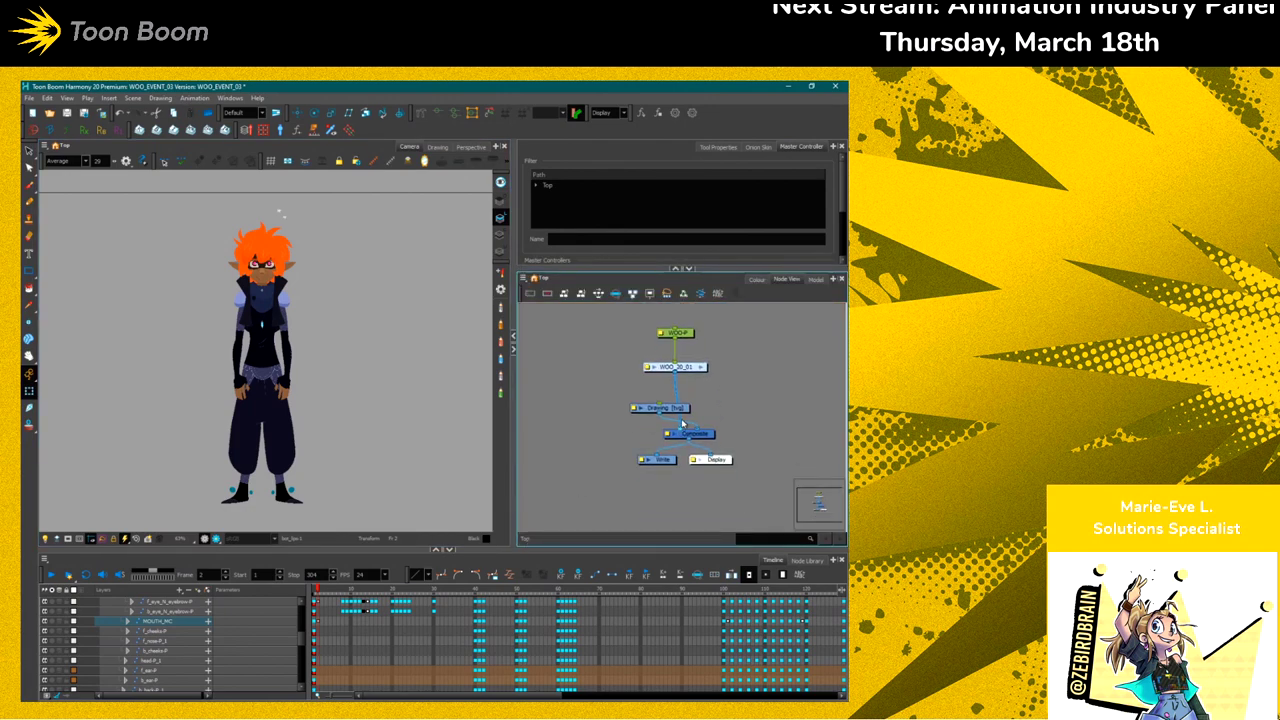
drag(690, 430, 784, 398)
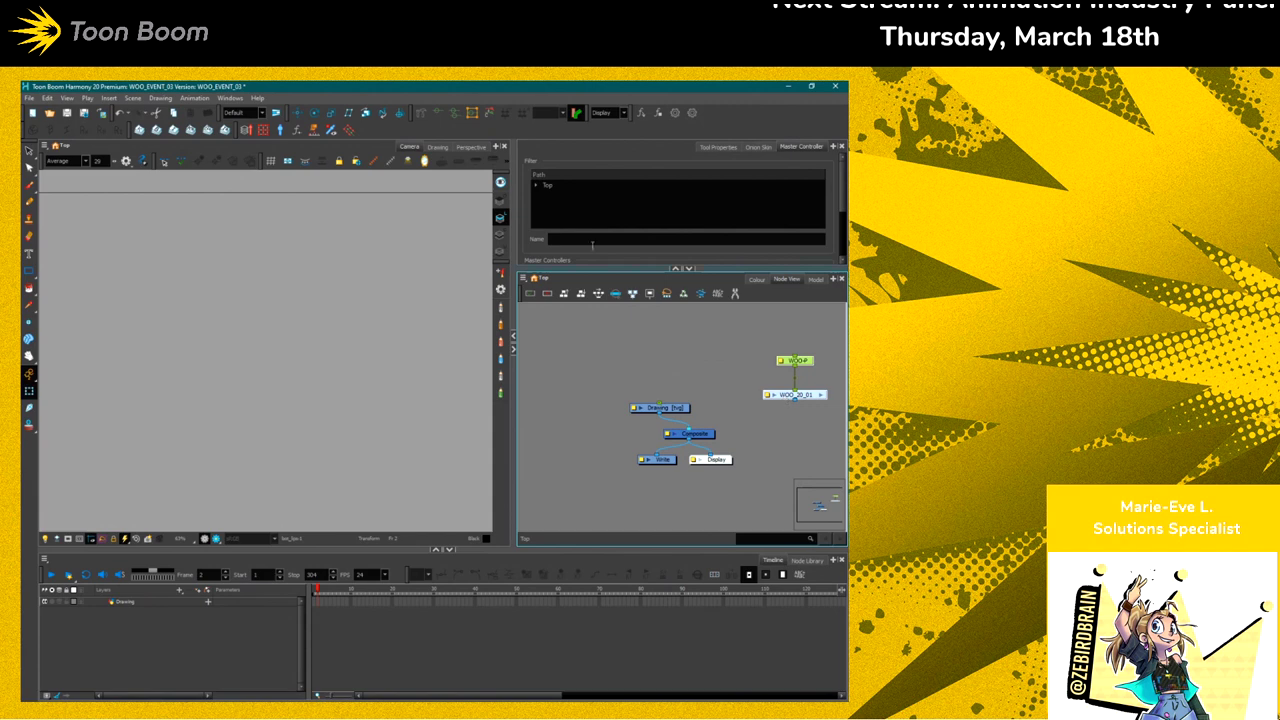
Add a Library view with a wider file list and browse the 2020, Palette_tpls and Workfiles folders for a rig template
click(833, 147)
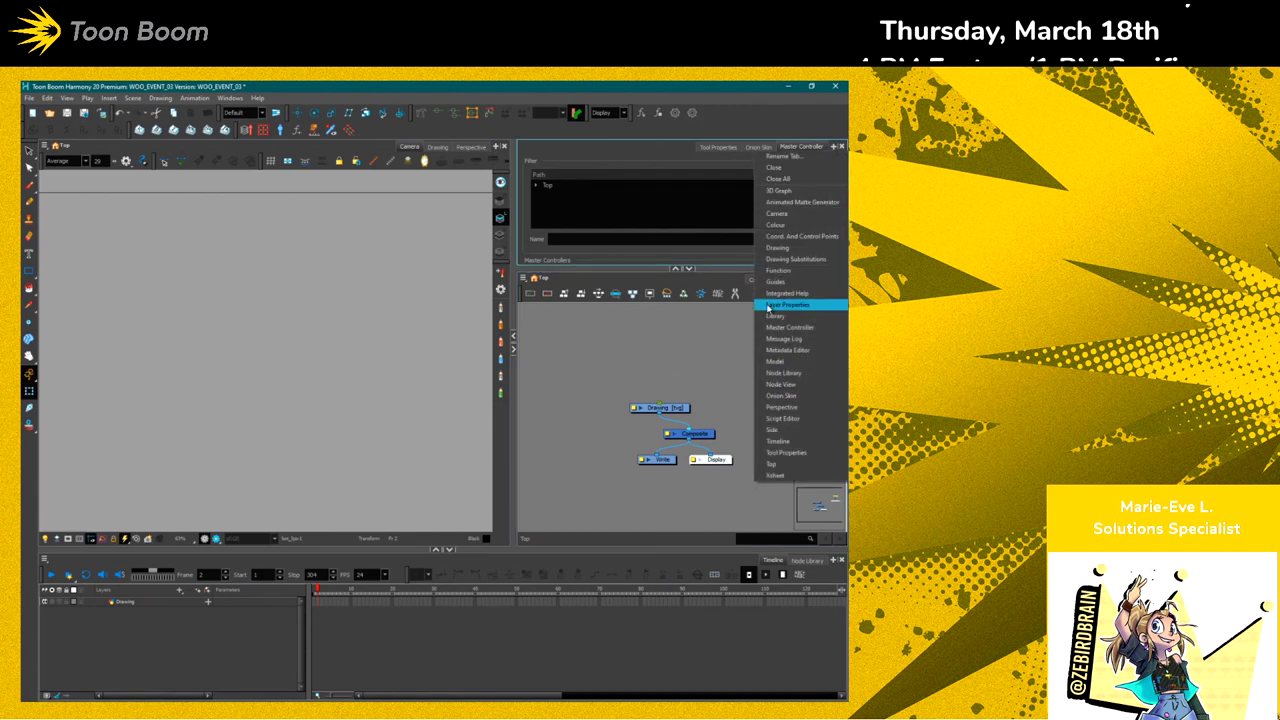
click(776, 316)
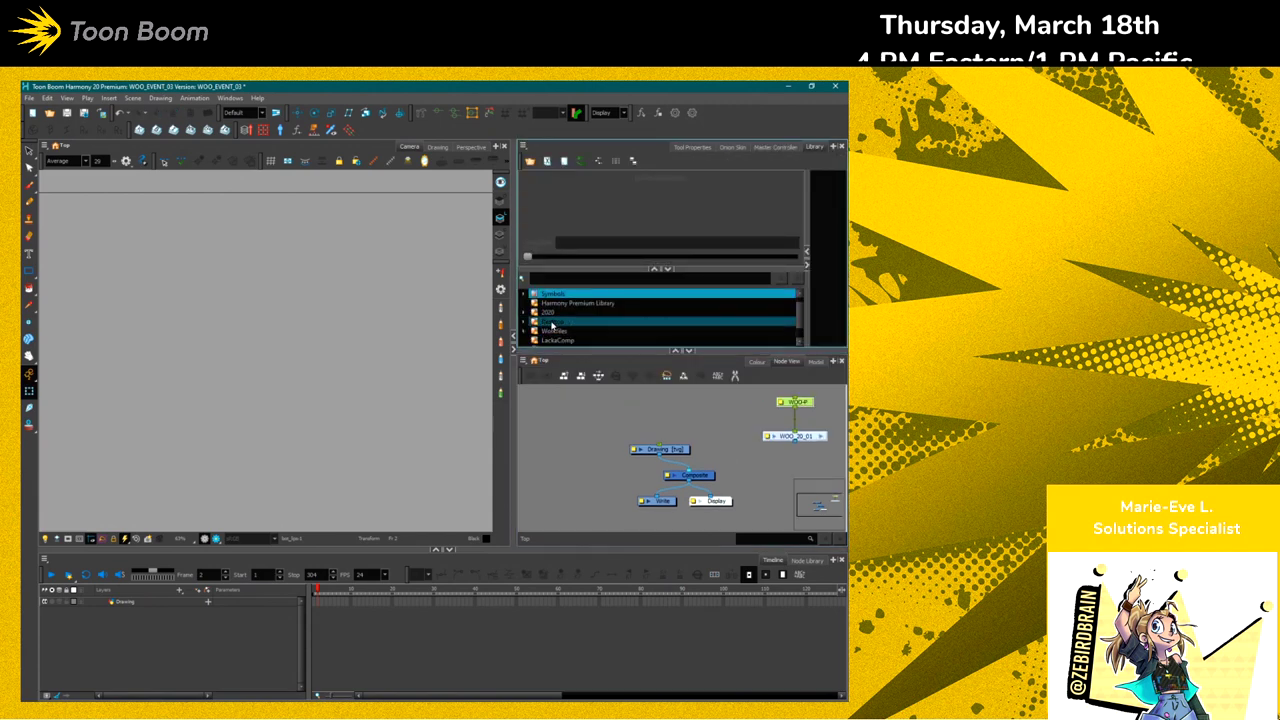
click(552, 313)
drag(803, 302, 756, 302)
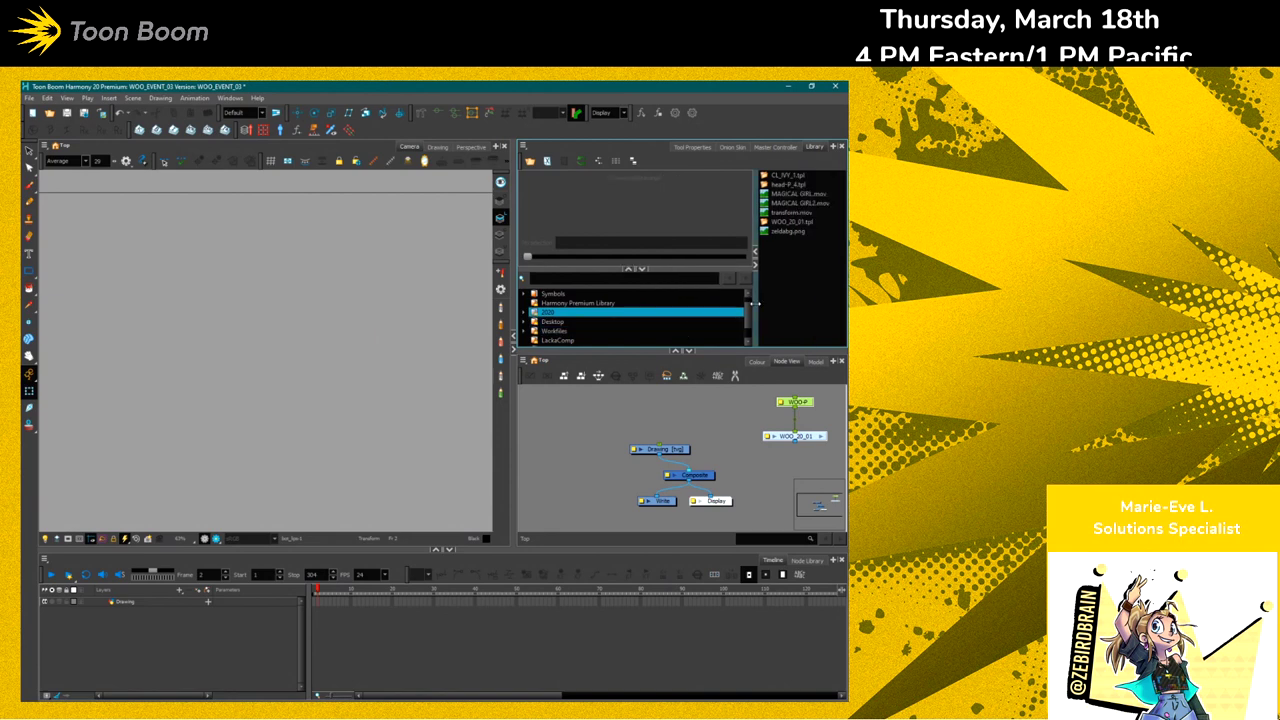
scroll(740, 320, down, 1)
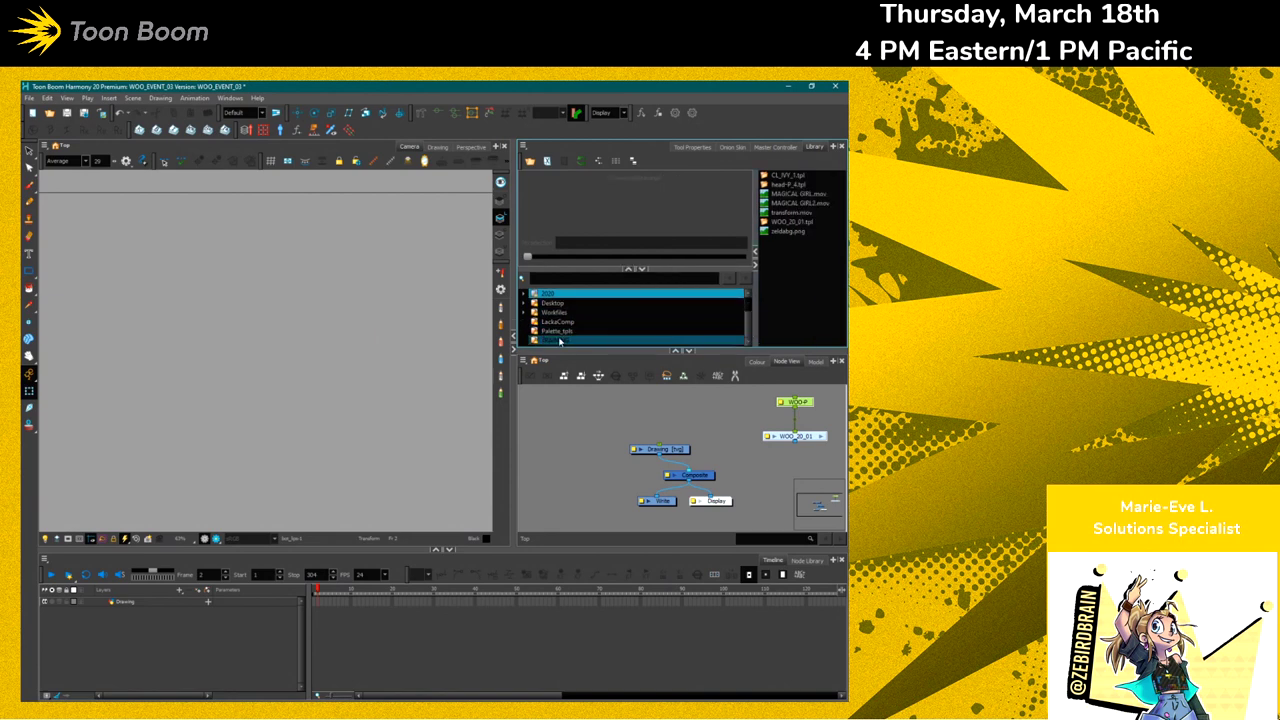
click(556, 338)
click(554, 332)
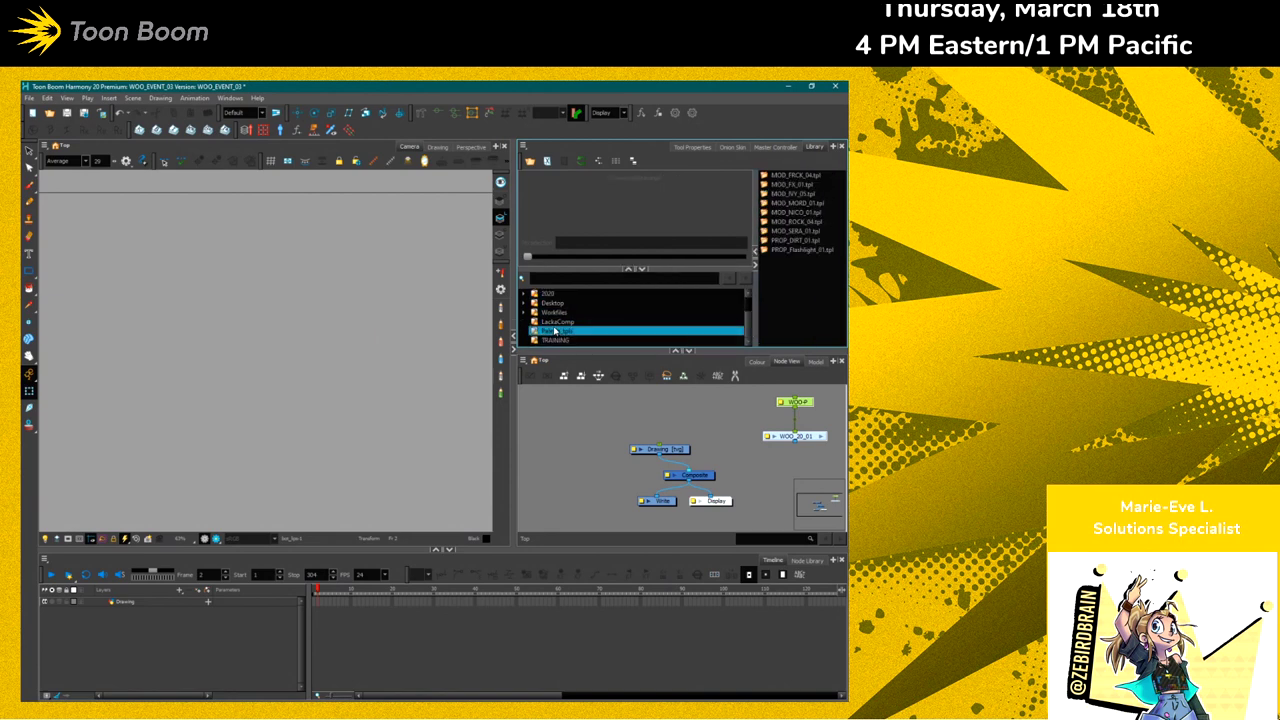
click(555, 322)
click(553, 312)
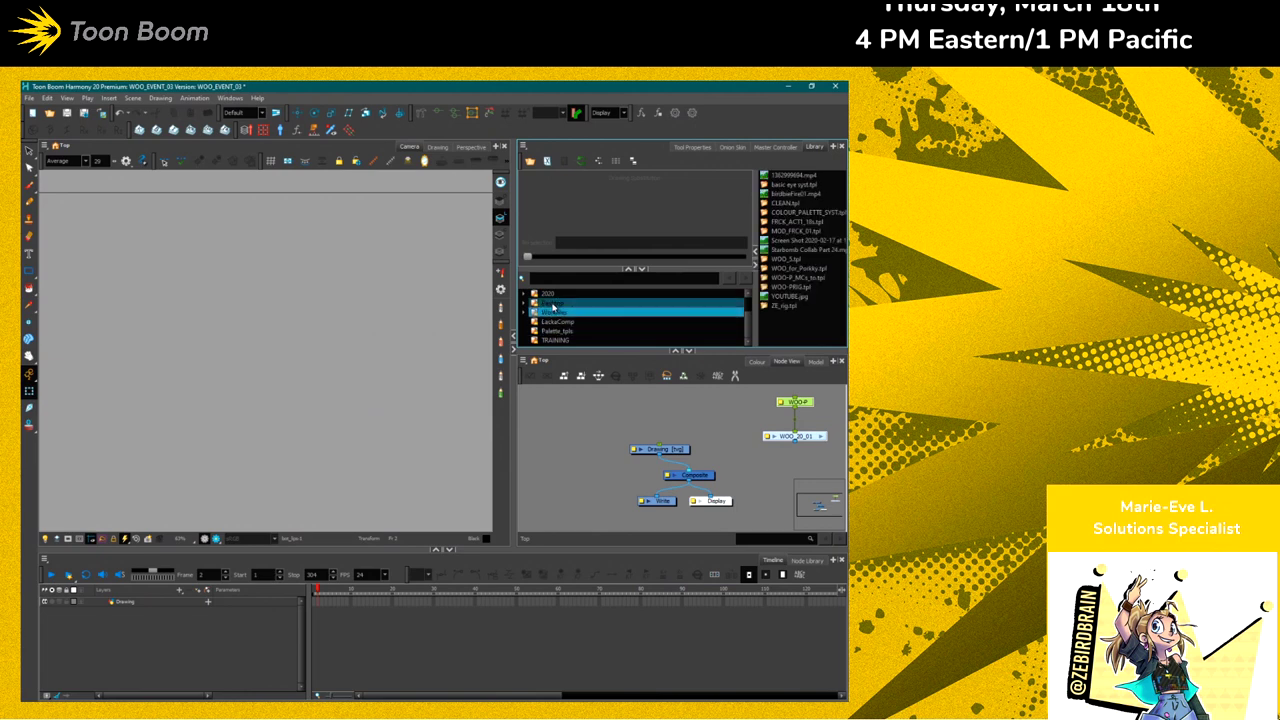
Try the ZE_rig.tpl template from the Workfiles folder in the scene and undo the import
click(778, 305)
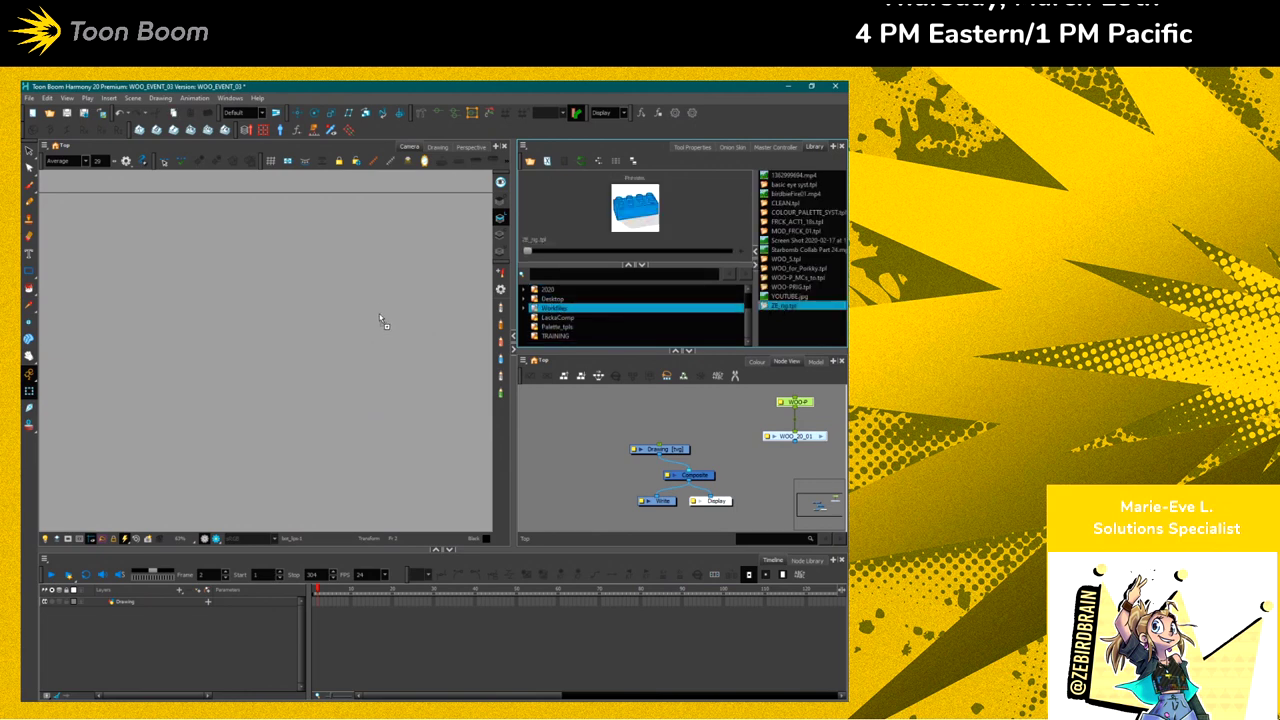
drag(352, 314, 109, 351)
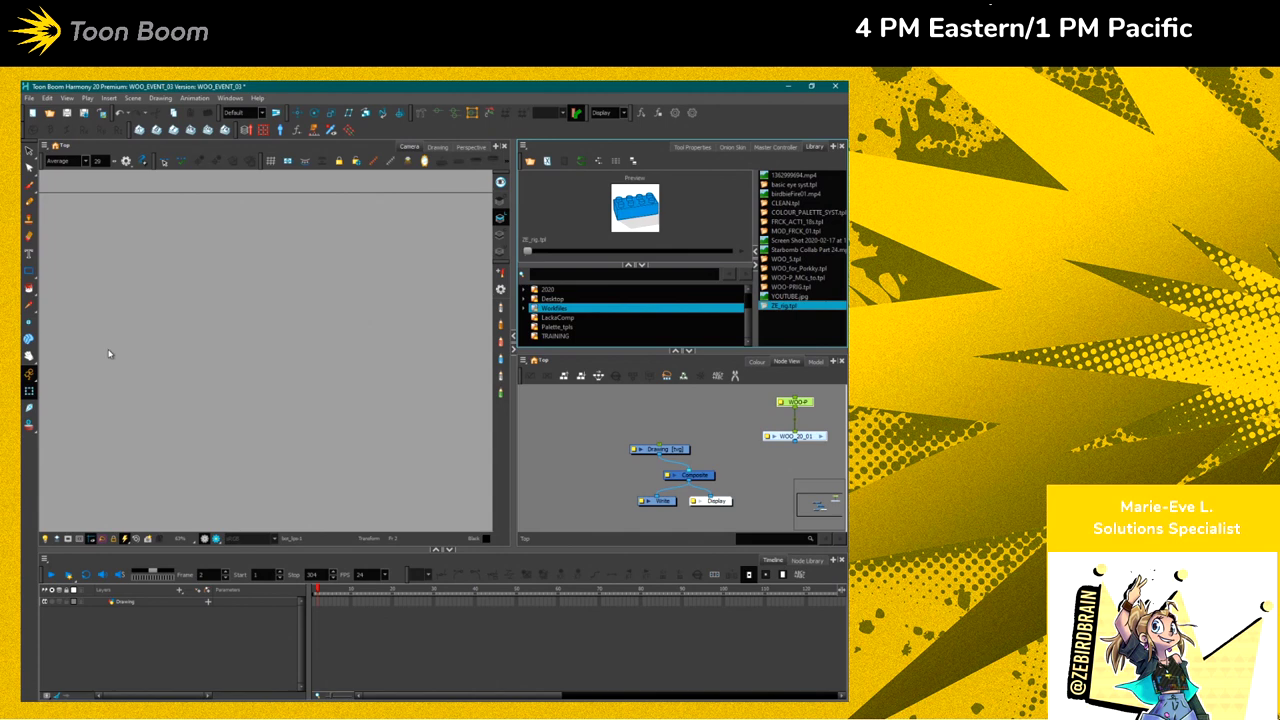
click(493, 458)
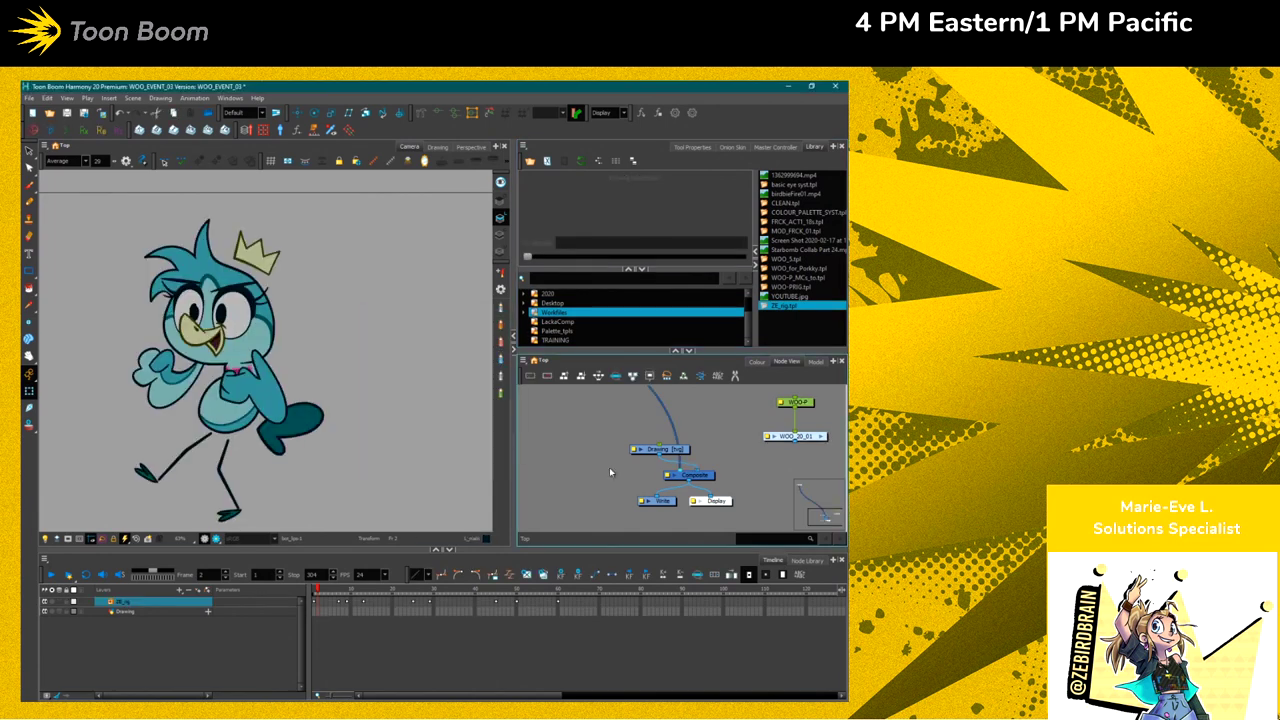
key(ctrl+z)
Import the ZEEE.tpl bird rig template from the Desktop library folder into the node network above the composite
click(745, 330)
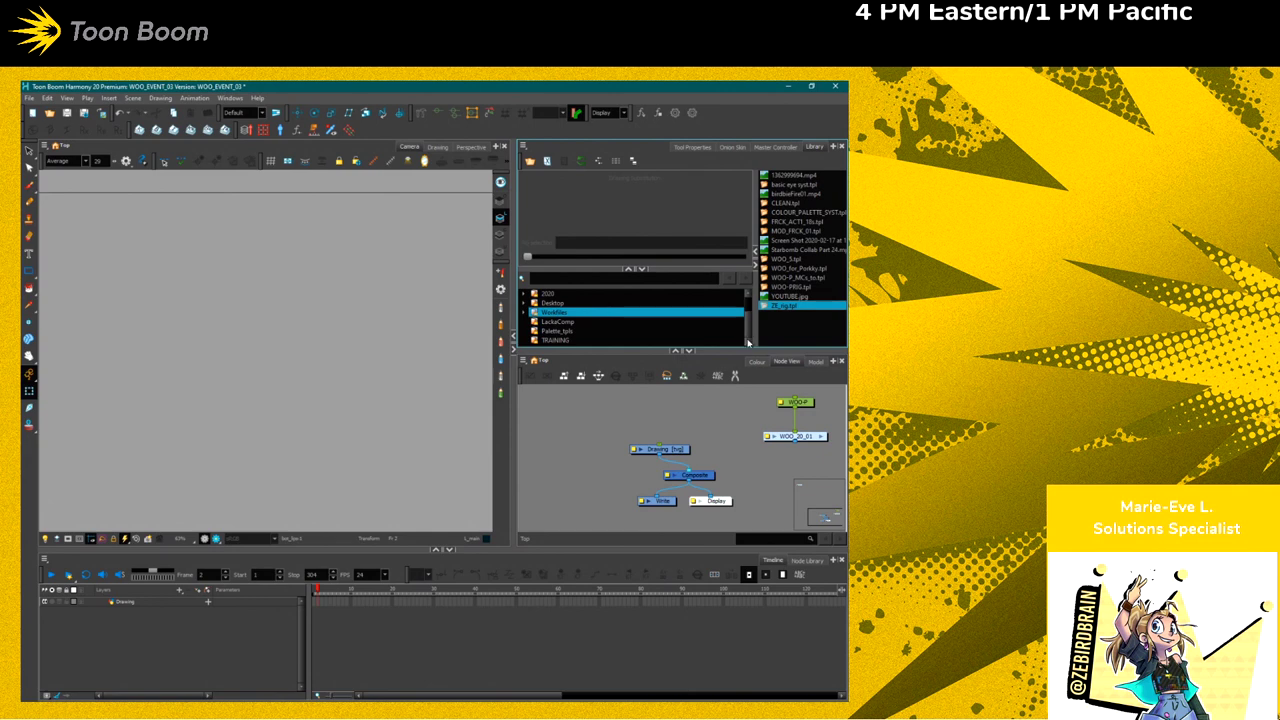
click(552, 302)
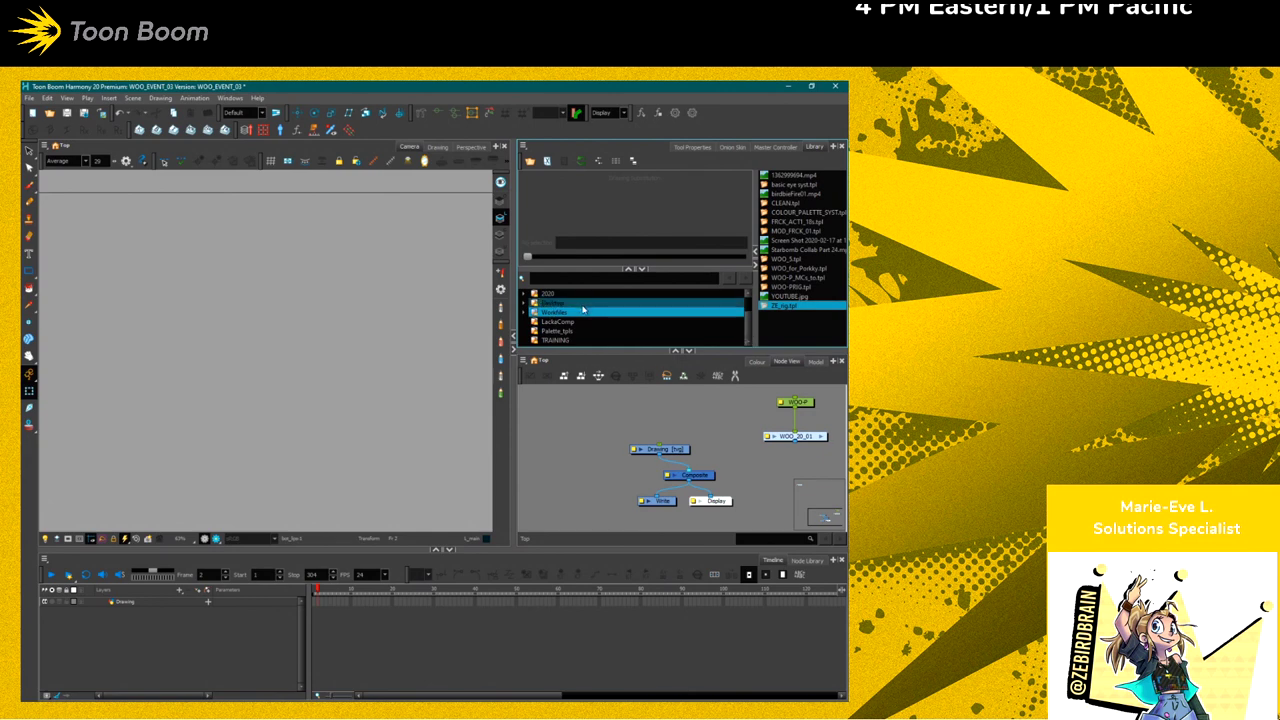
click(776, 250)
drag(776, 252, 720, 391)
drag(712, 434, 697, 475)
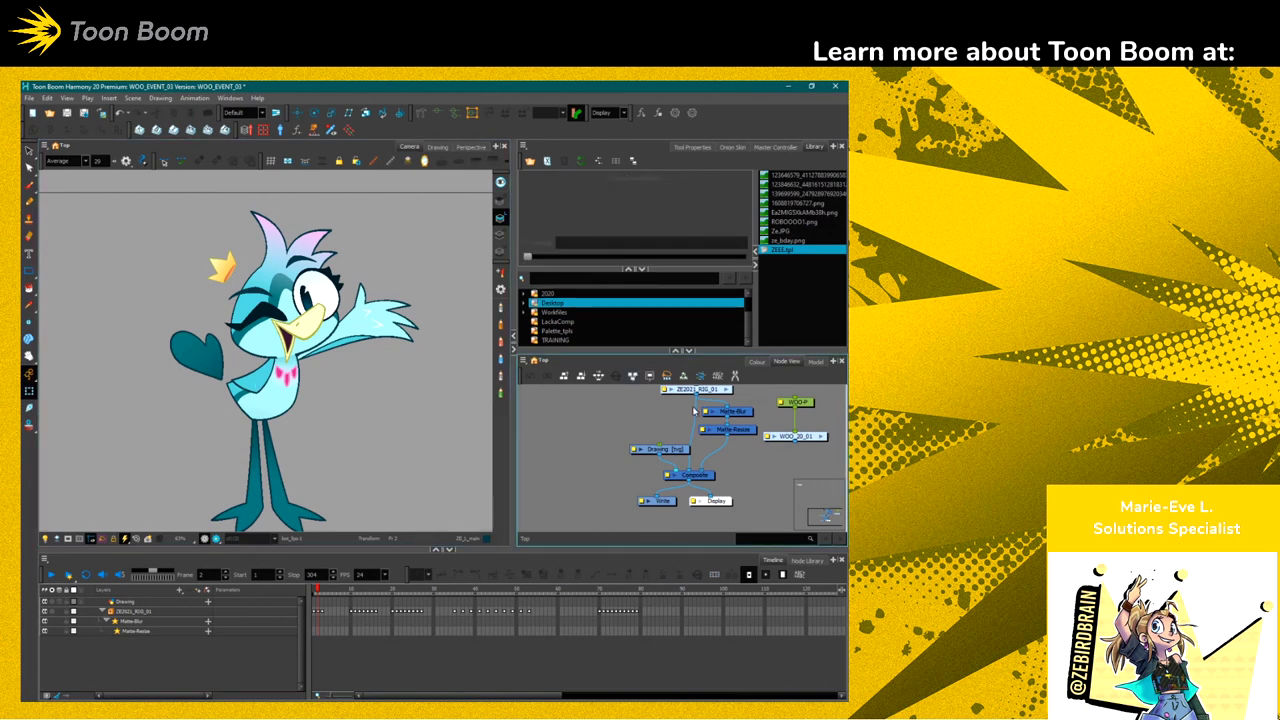
Examine the whole node network inside the ZE2021_RIG_01 group and return to the Top level
click(726, 390)
scroll(615, 451, down, 6)
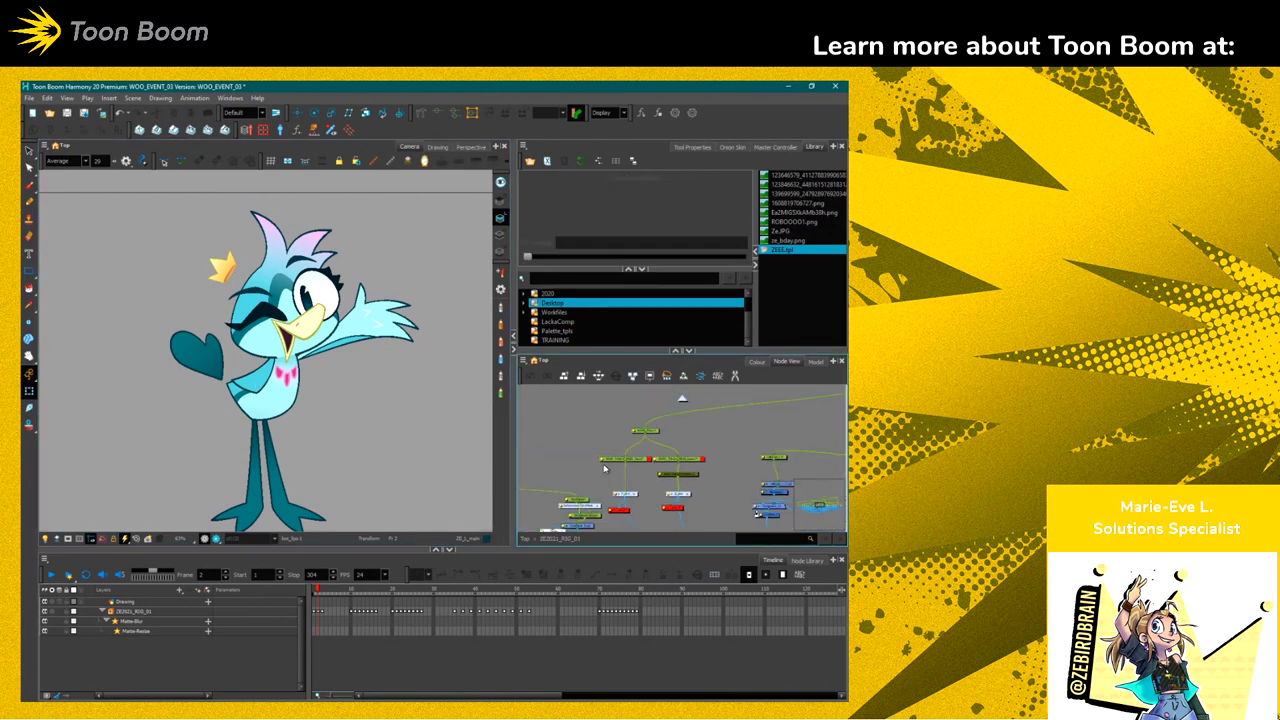
scroll(584, 514, down, 3)
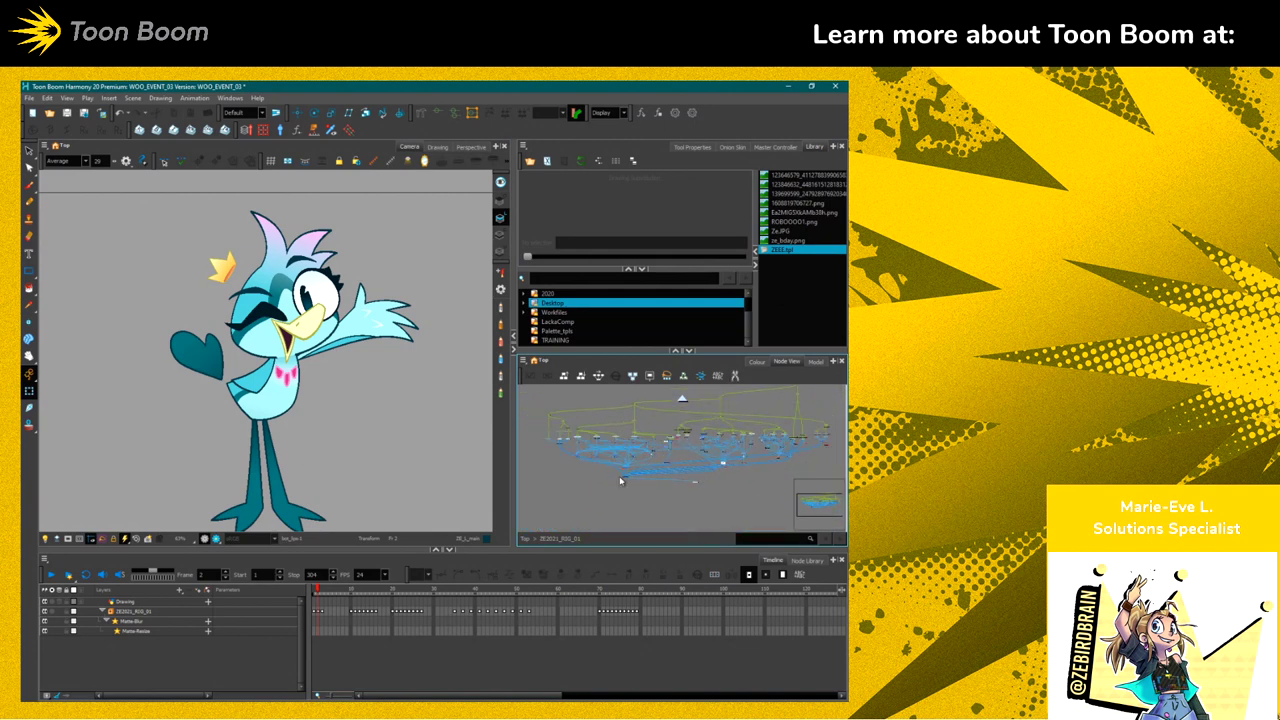
scroll(565, 500, up, 2)
scroll(590, 480, up, 1)
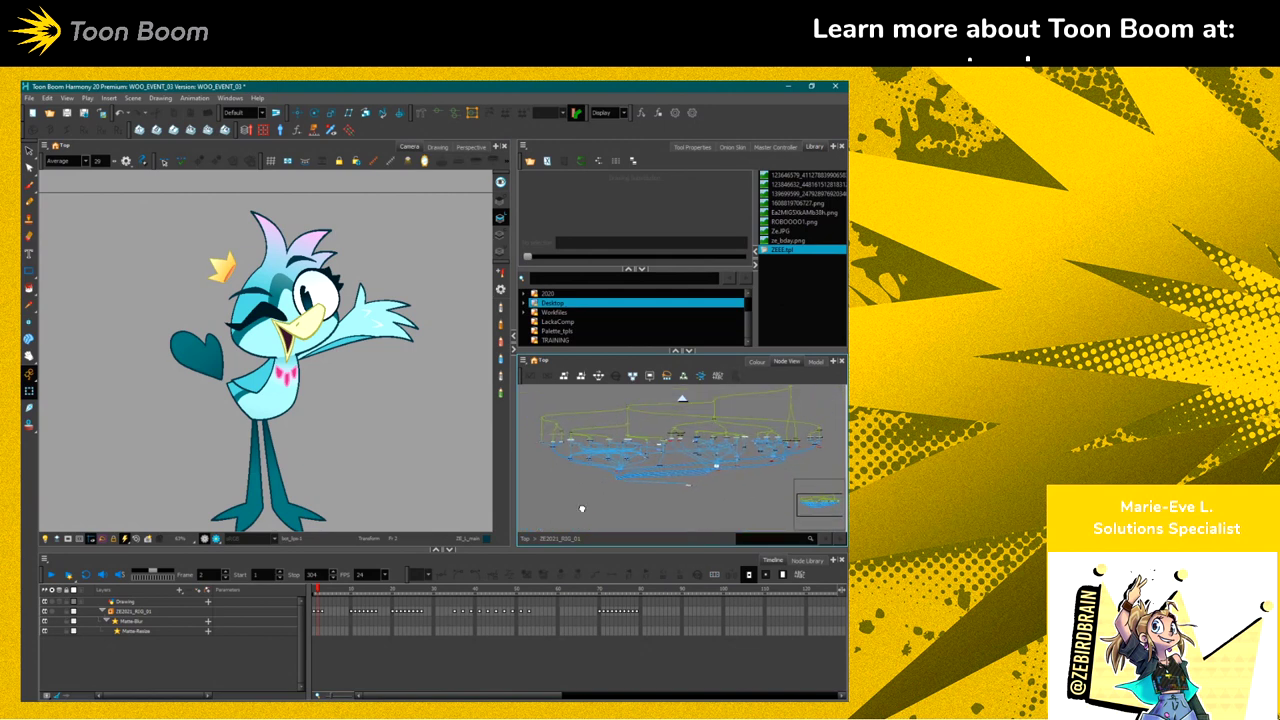
click(525, 541)
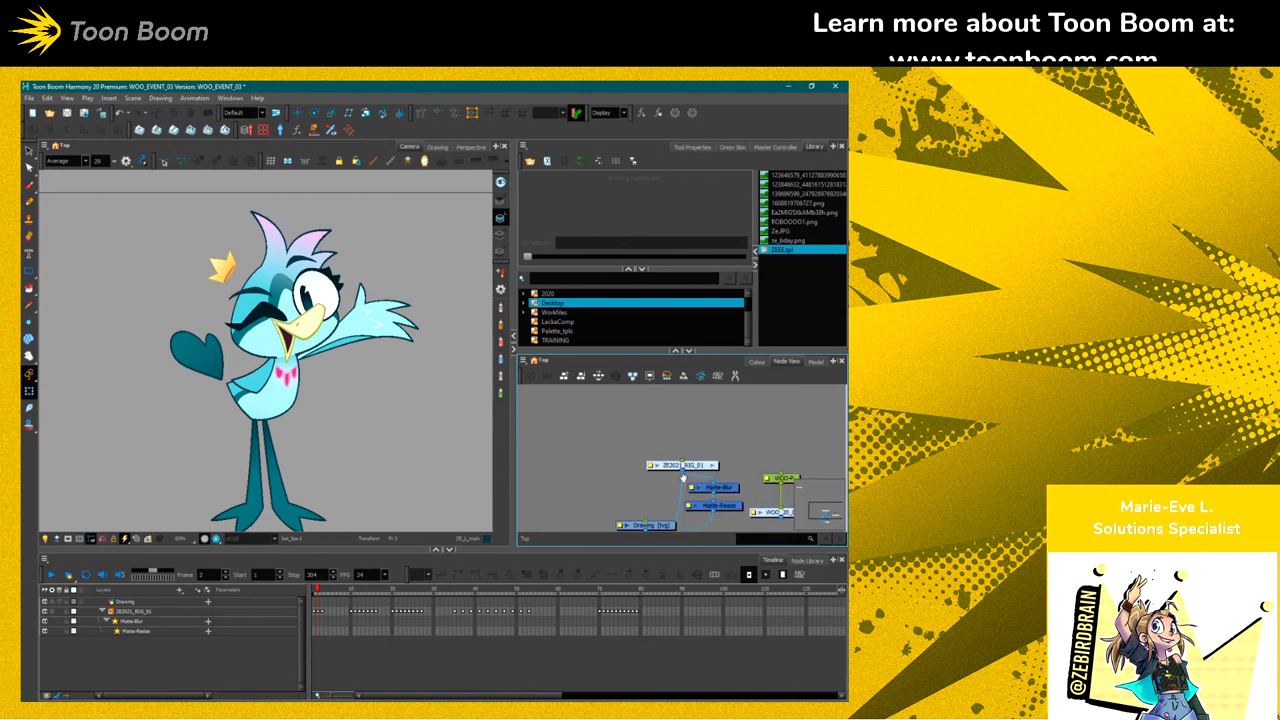
Examine the coloured backdrops inside the WOO_20_01 group, especially the mouth section, and return to the Top level
scroll(637, 483, up, 3)
scroll(637, 483, down, 6)
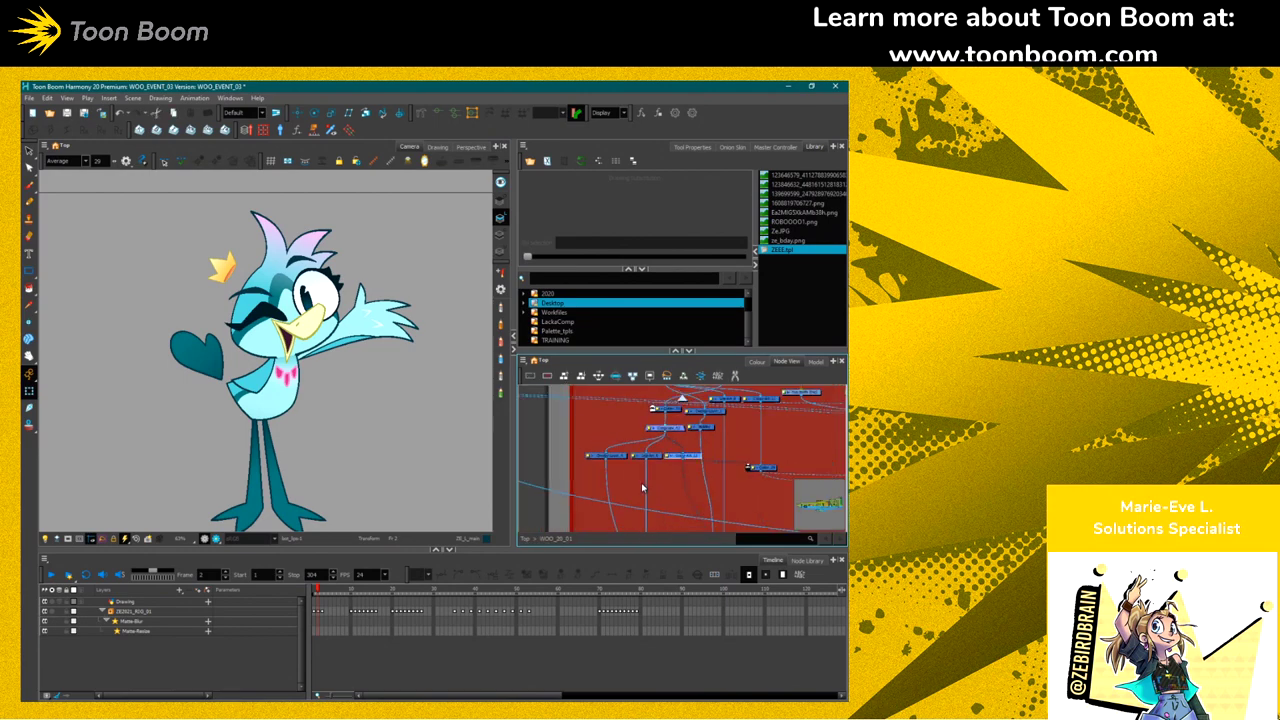
scroll(632, 471, up, 3)
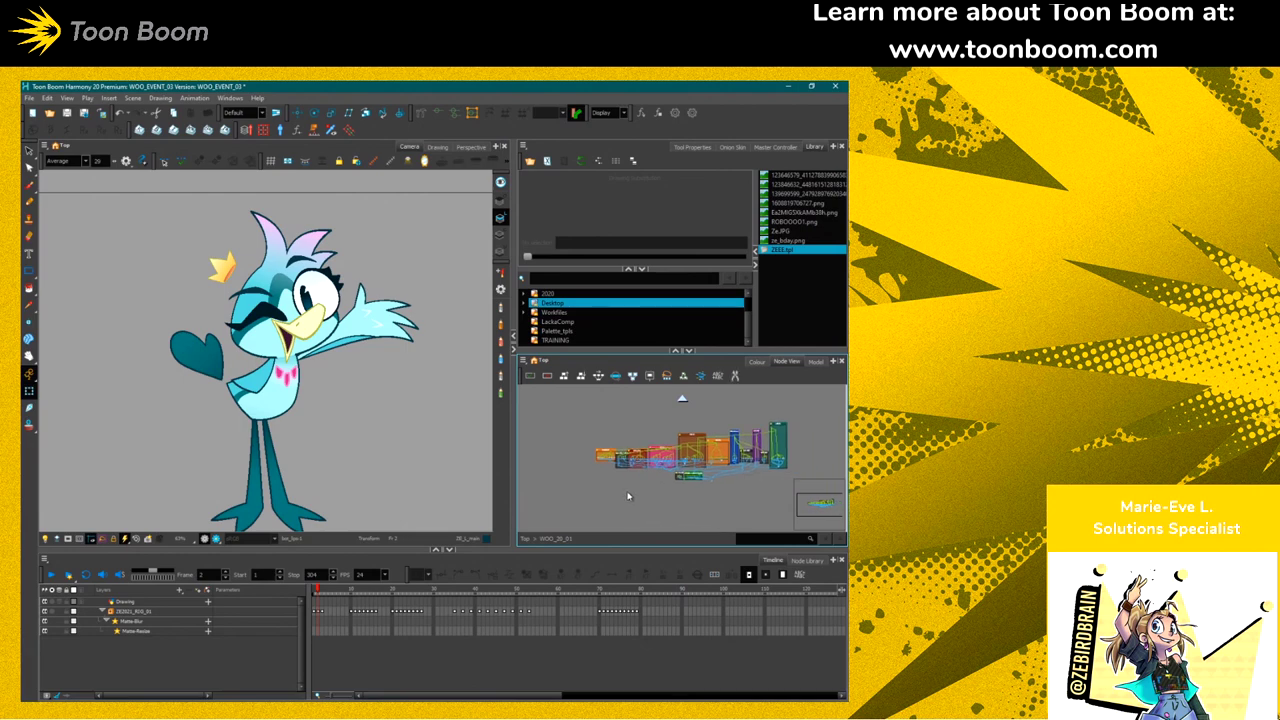
scroll(601, 468, up, 5)
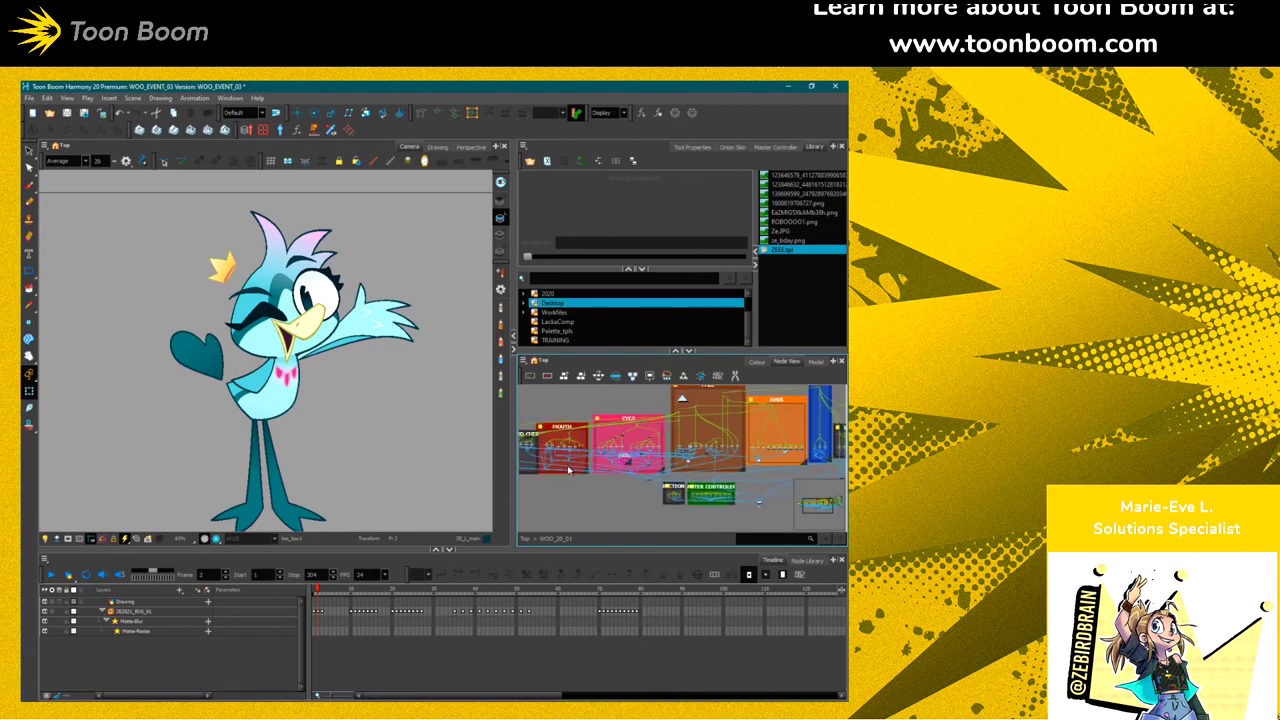
scroll(620, 453, up, 2)
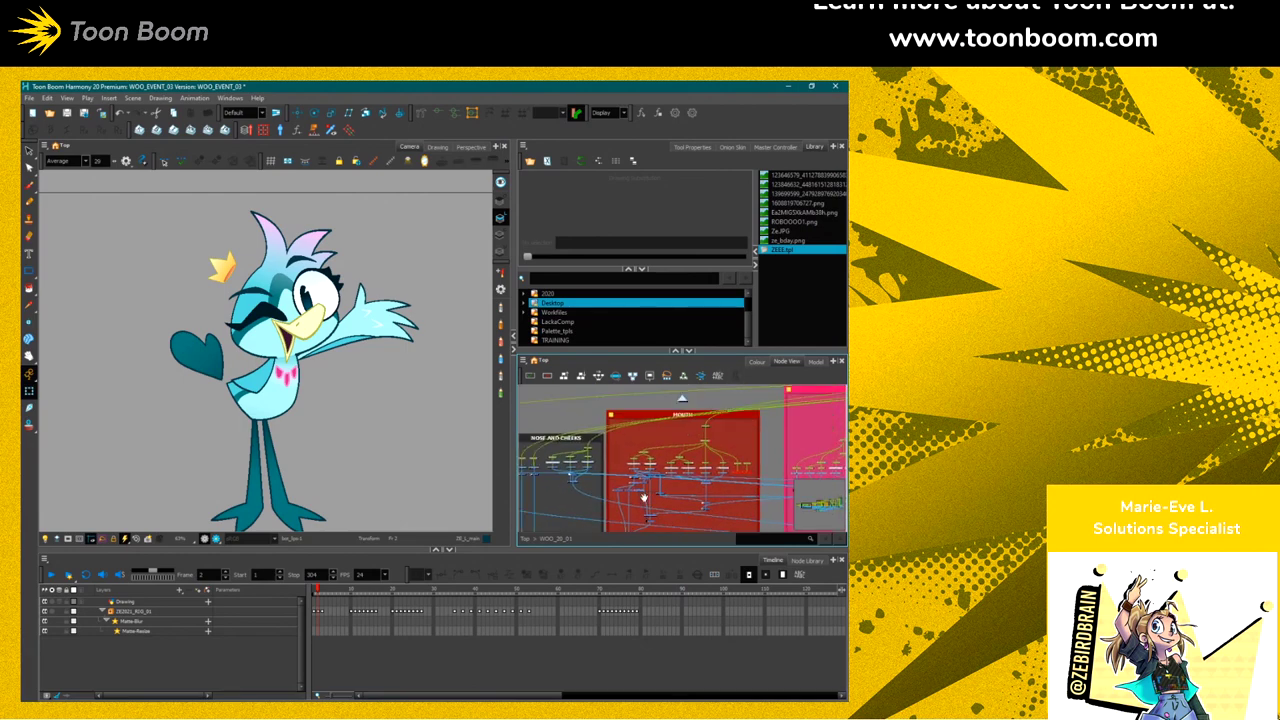
click(671, 428)
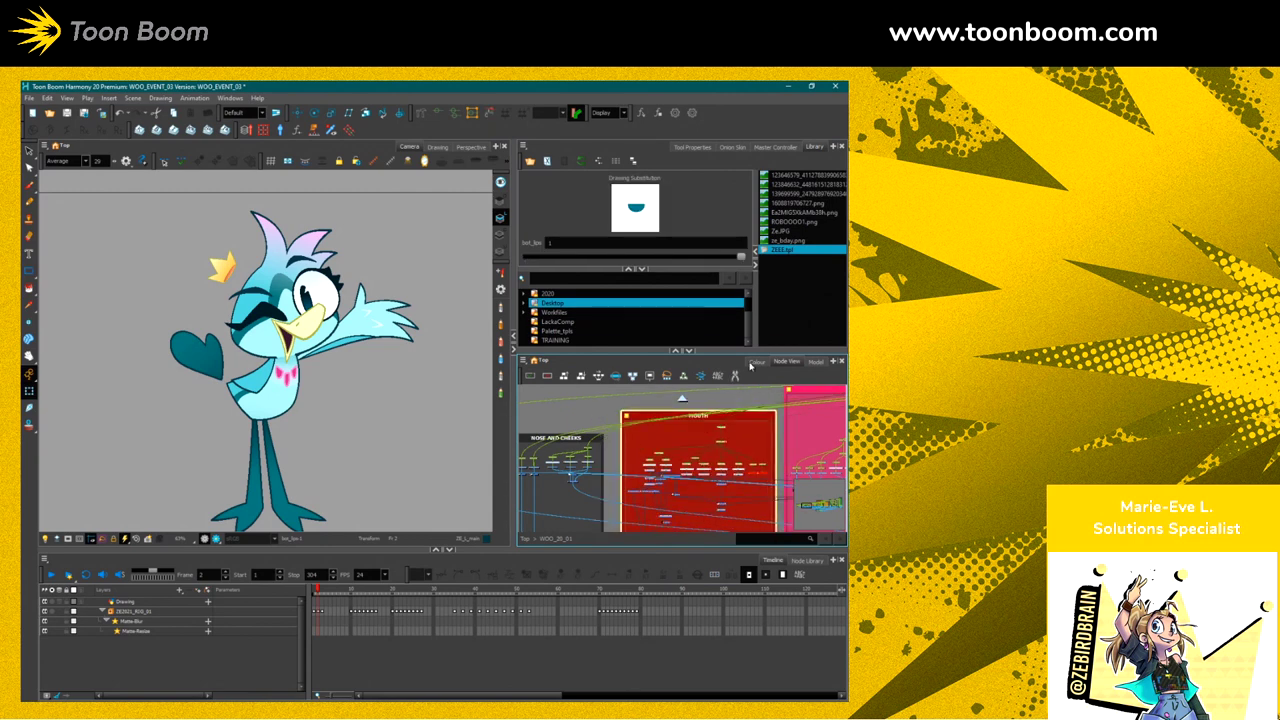
click(525, 539)
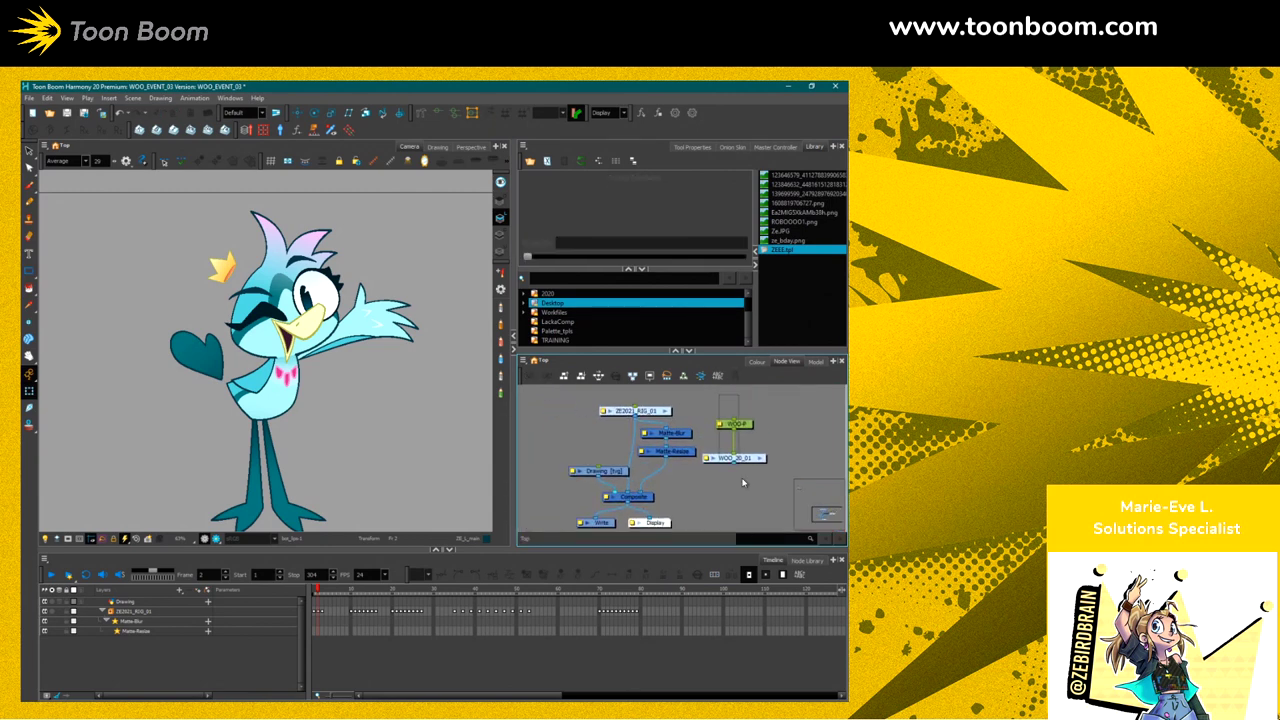
Delete the WOO-P peg with the WOO_20_01 group and detach the Drawing node from the composite
drag(742, 483, 708, 398)
key(Delete)
mouse_move(613, 494)
mouse_down()
mouse_move(643, 514)
mouse_move(592, 494)
mouse_up()
drag(665, 431, 652, 426)
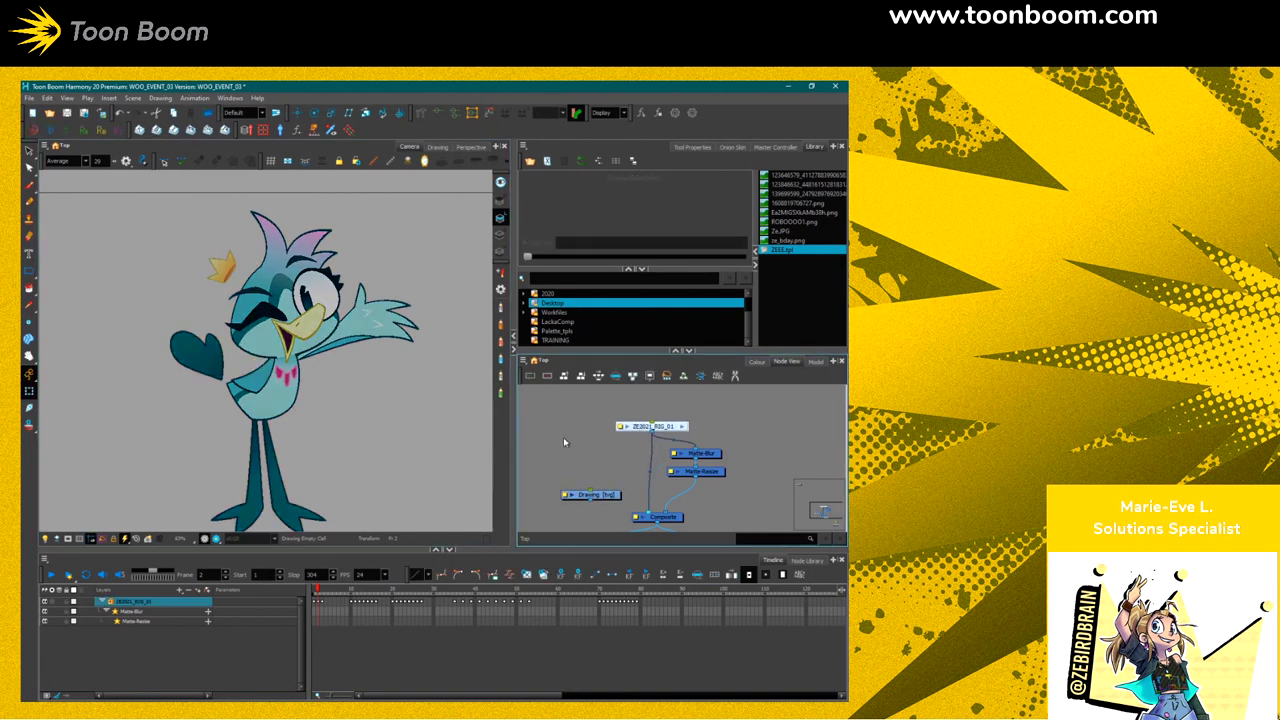
Select the bird's outstretched arm and scrub the timeline to frame 23 to view its other poses
click(271, 407)
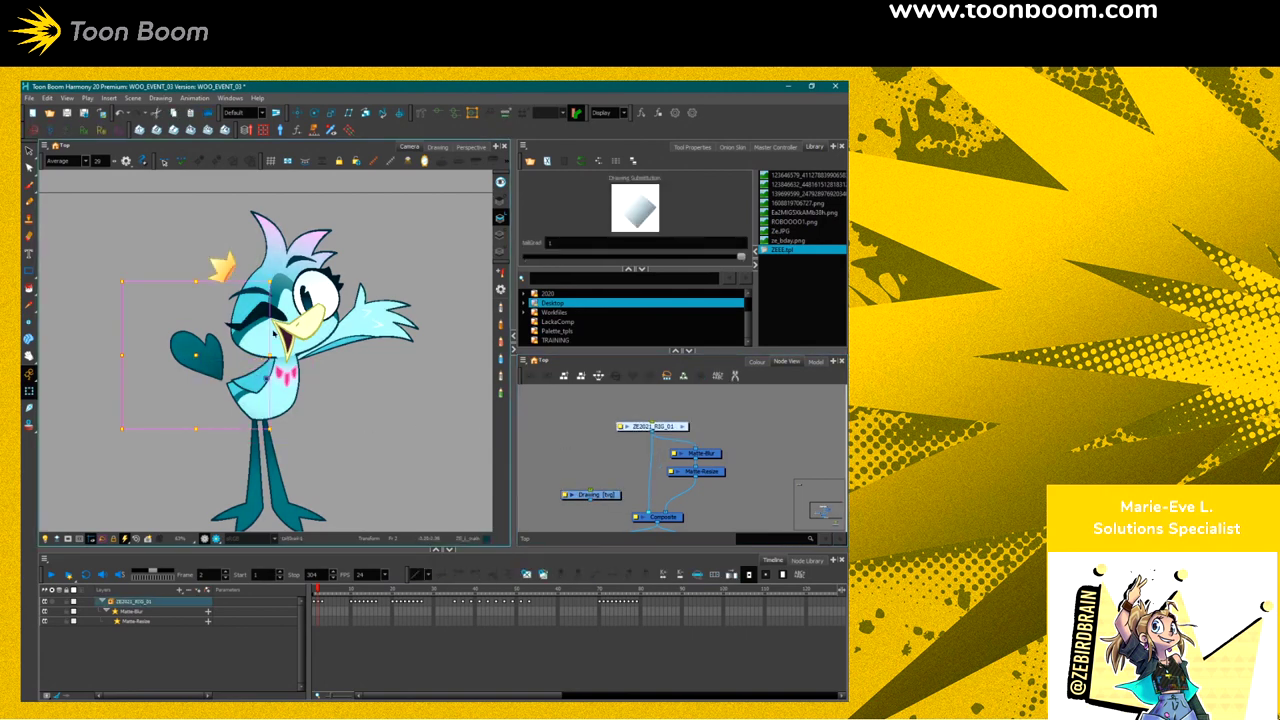
click(385, 318)
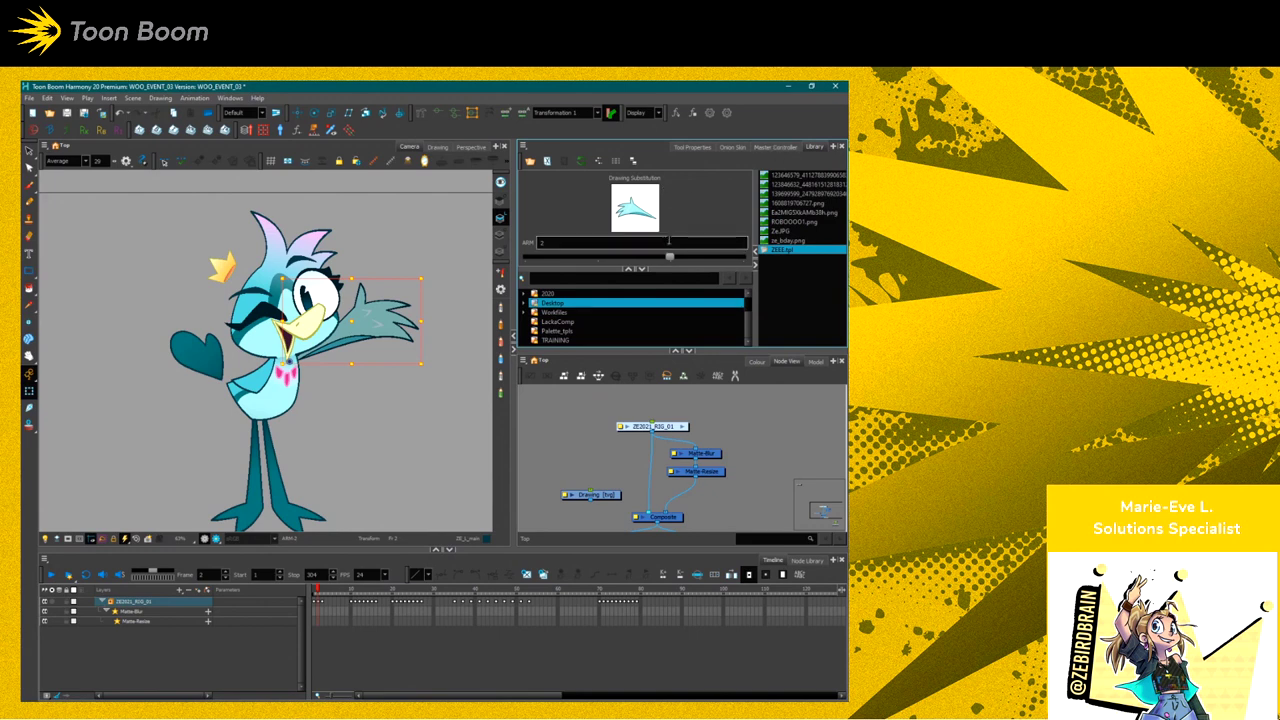
mouse_move(346, 590)
mouse_down()
mouse_move(427, 595)
mouse_move(400, 591)
mouse_up()
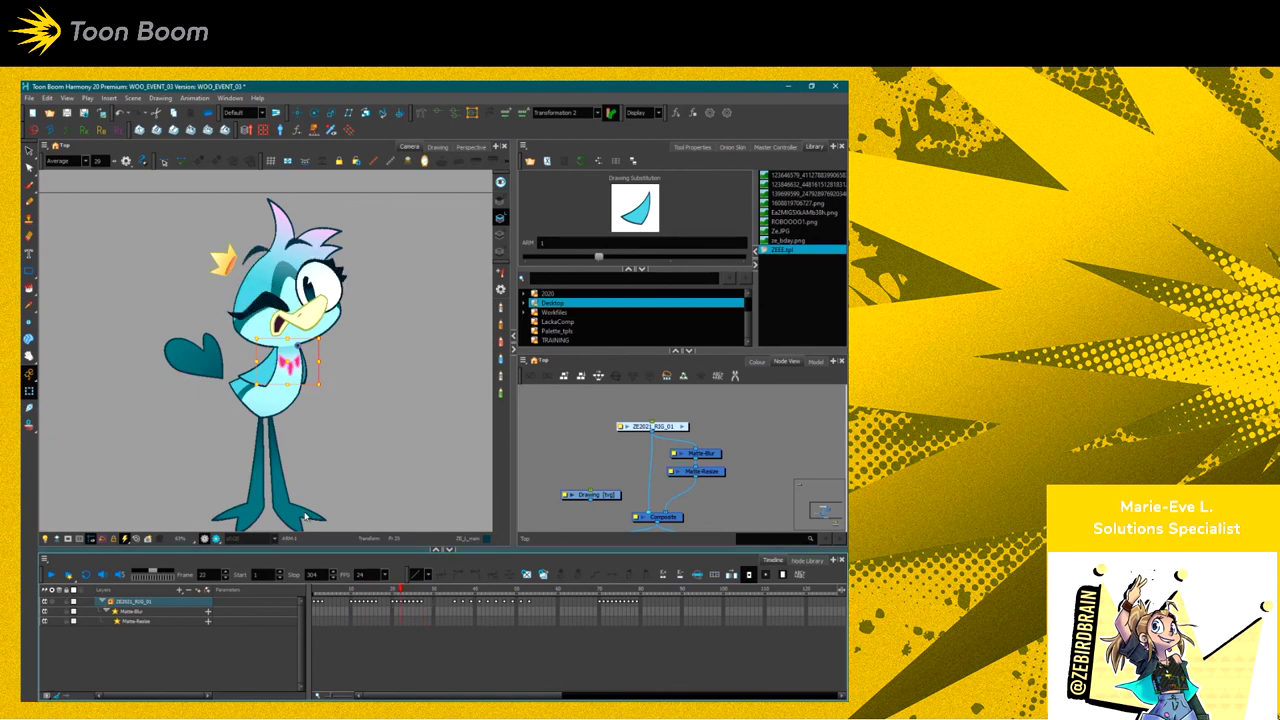
Select the parent peg of the bird's eyes, enter the ZE2021_RIG_01 group and reveal the peg's keyframes in the timeline
click(310, 289)
key(b)
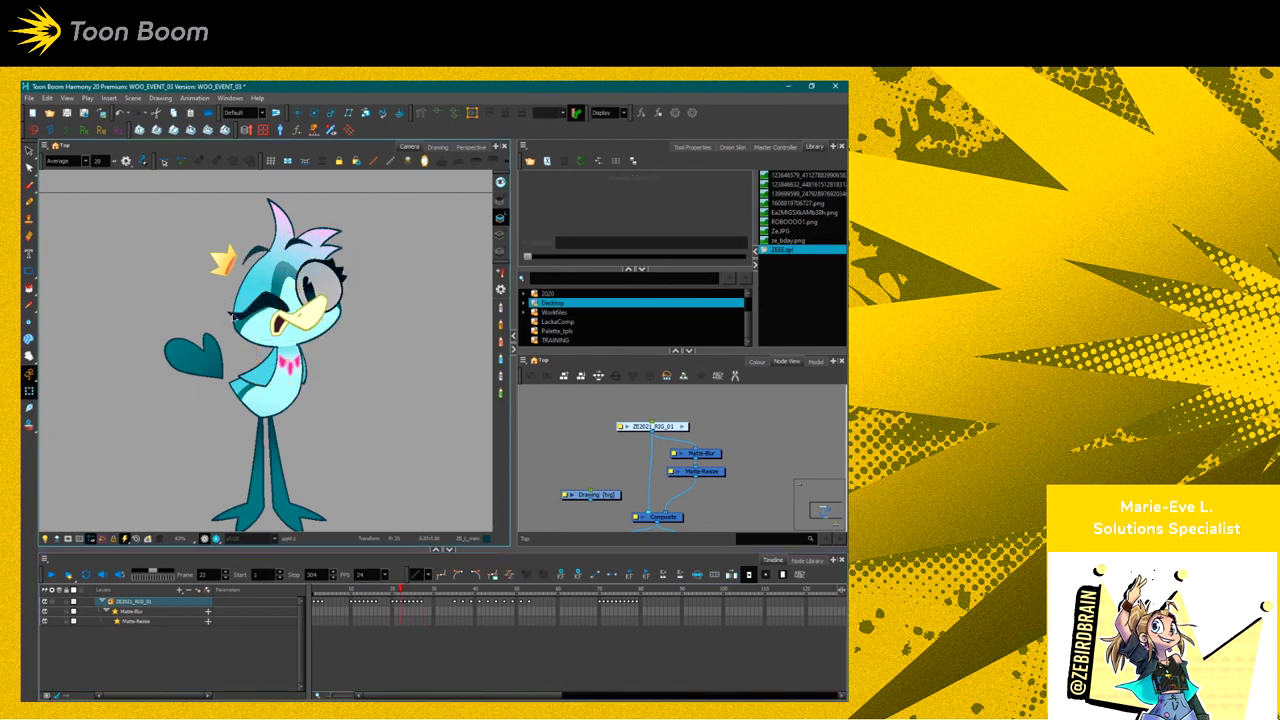
key(comma)
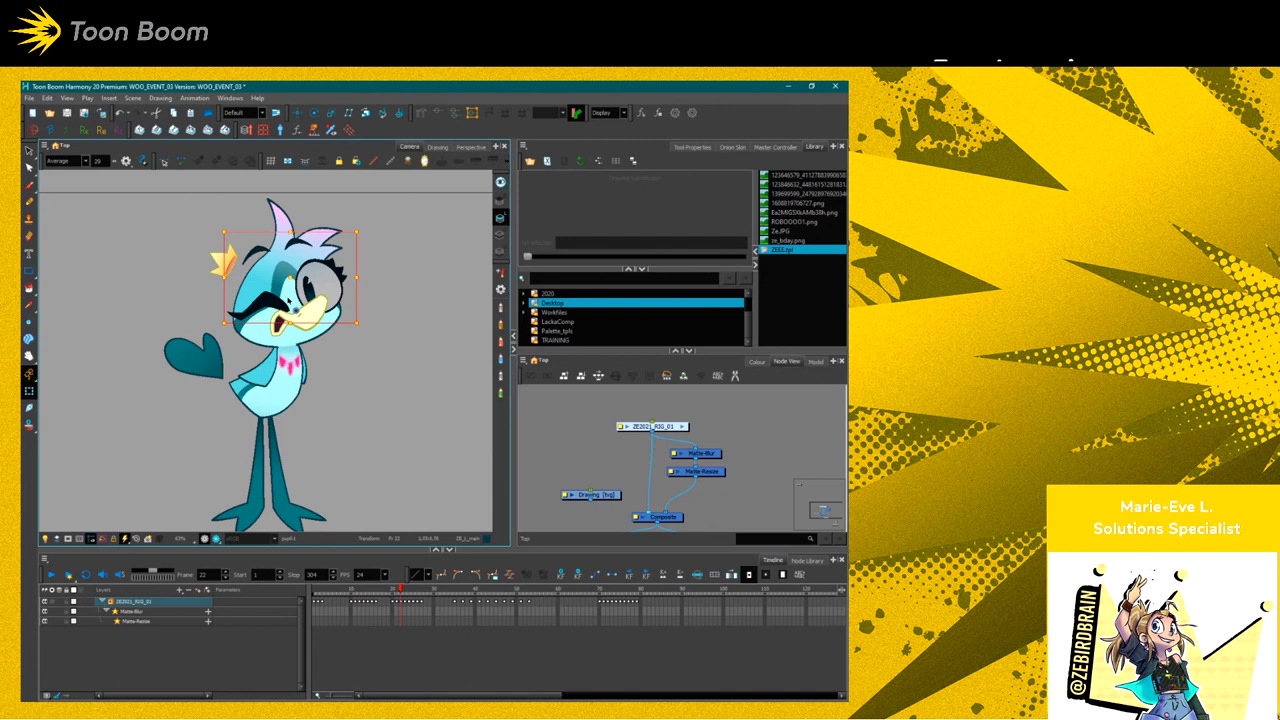
click(683, 426)
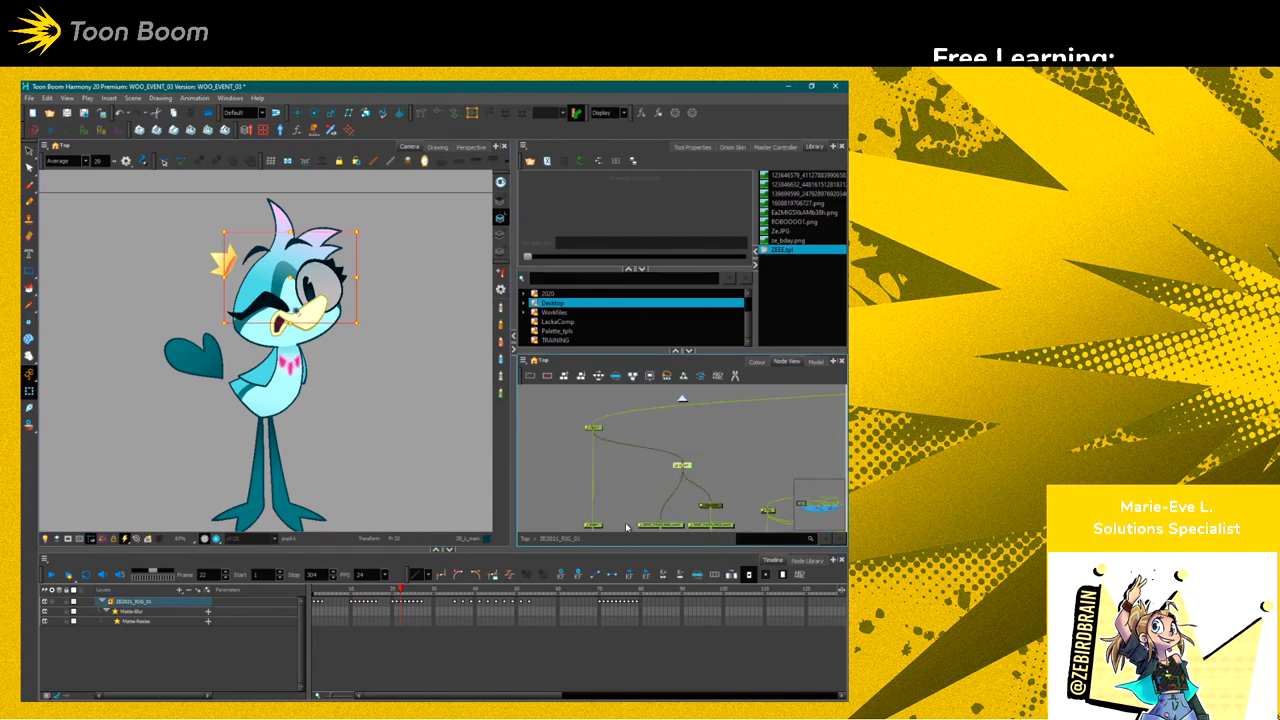
click(424, 640)
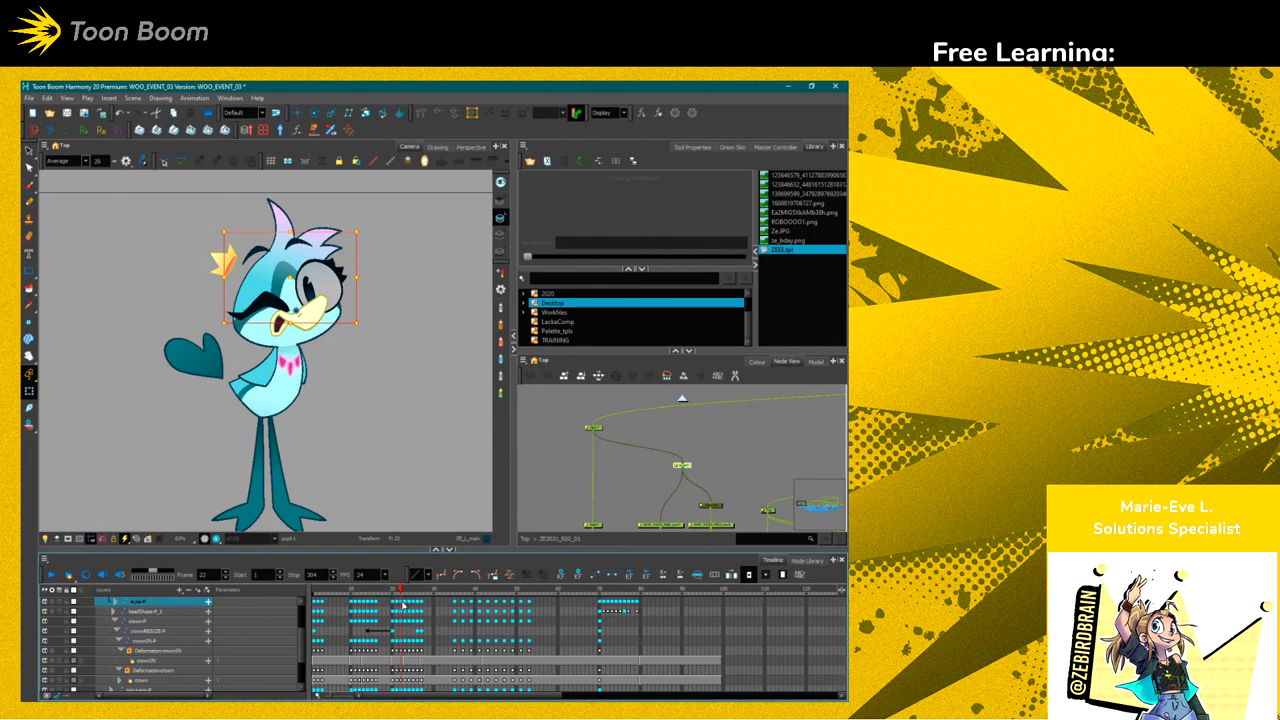
Step through the eye poses keyed between frames 20 and 27, ending on frame 27
drag(395, 604, 418, 596)
key(comma)
key(comma)
key(comma)
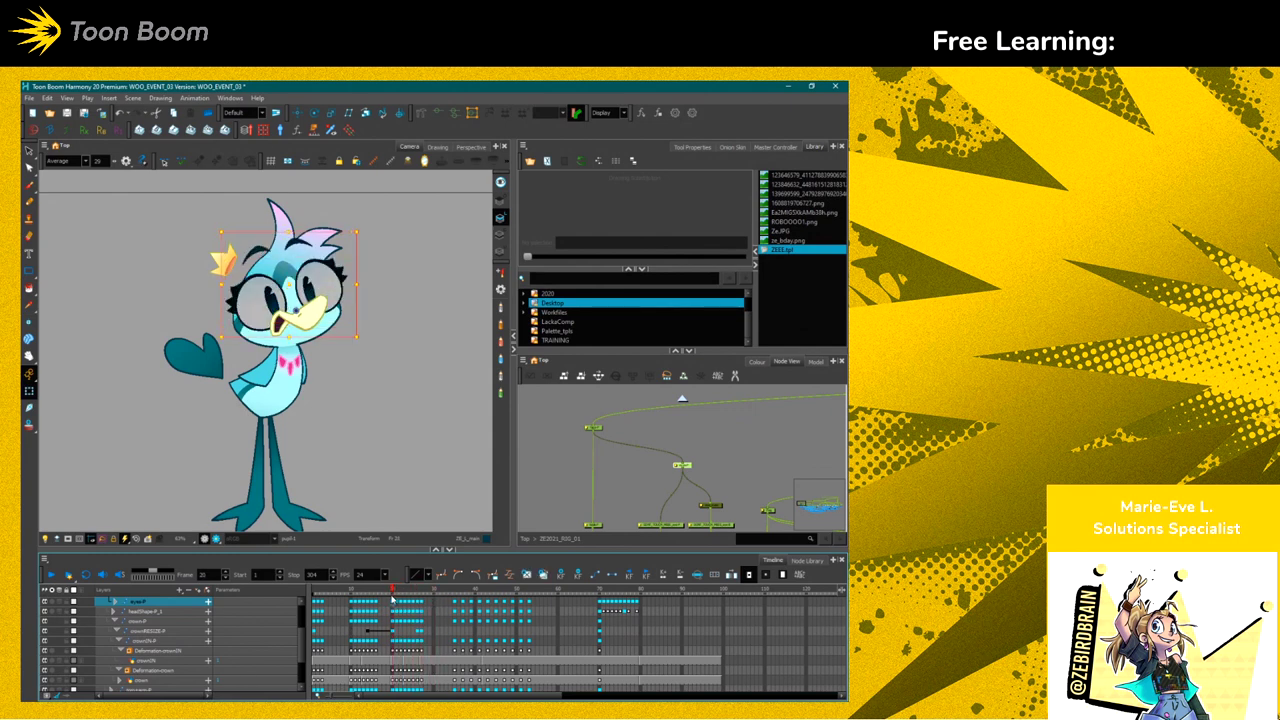
click(418, 603)
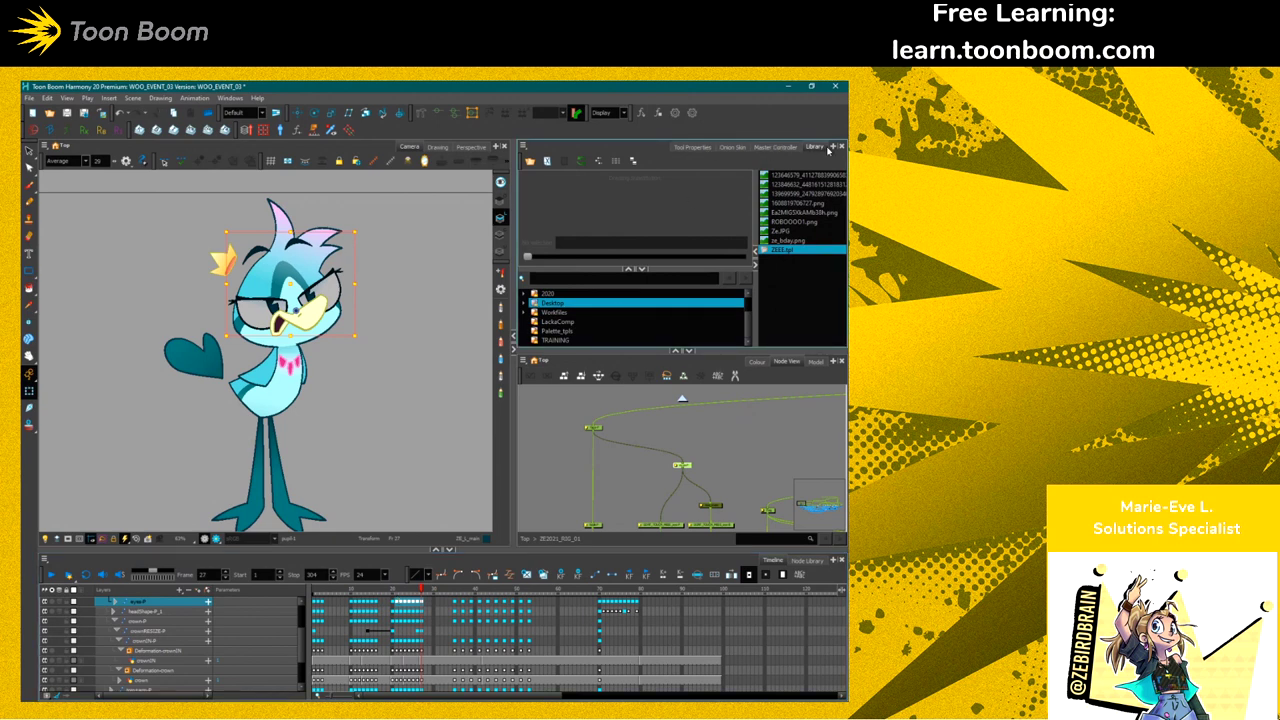
Add a Drawing Substitutions view and display the drawings available for the eye shape and the beak
click(831, 147)
click(792, 253)
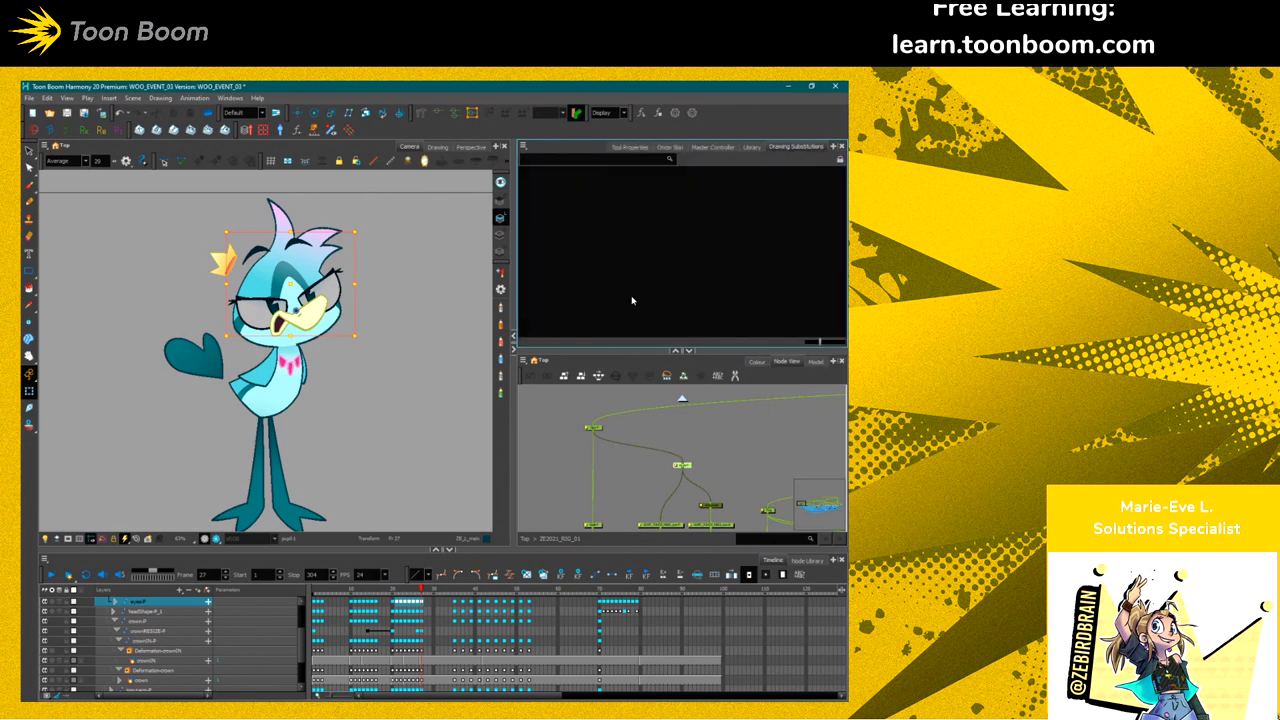
click(261, 313)
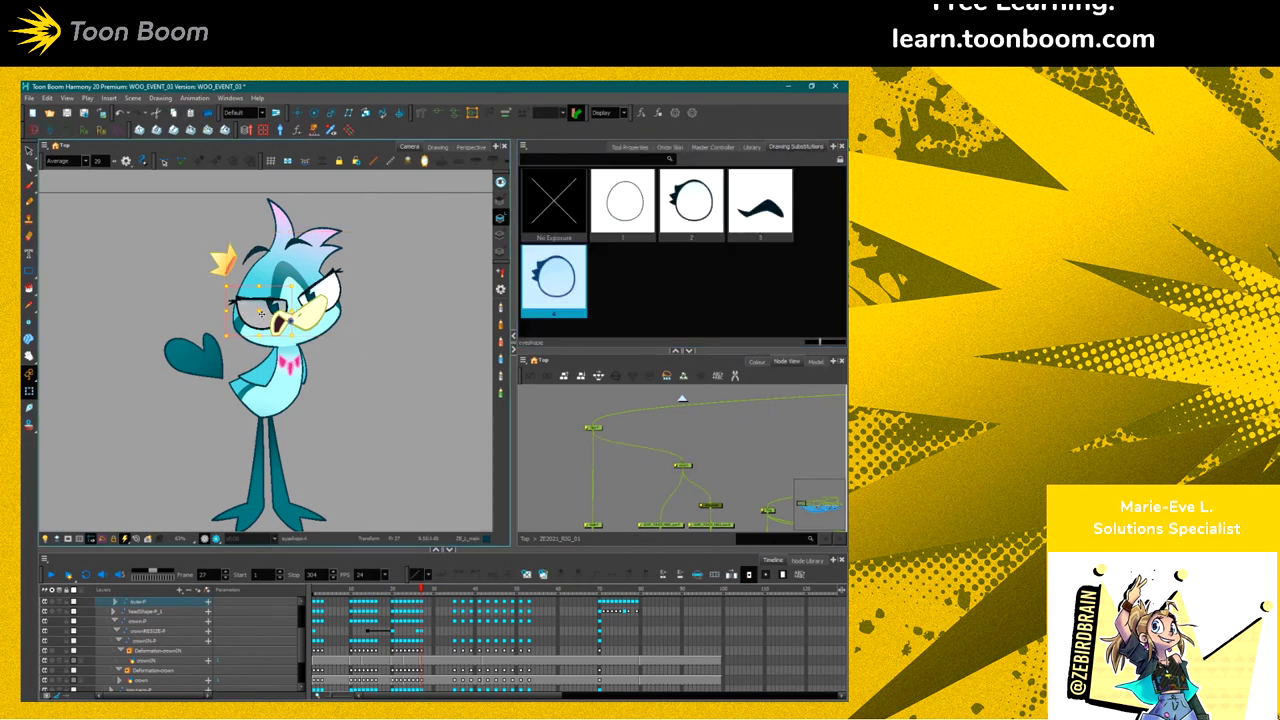
click(296, 316)
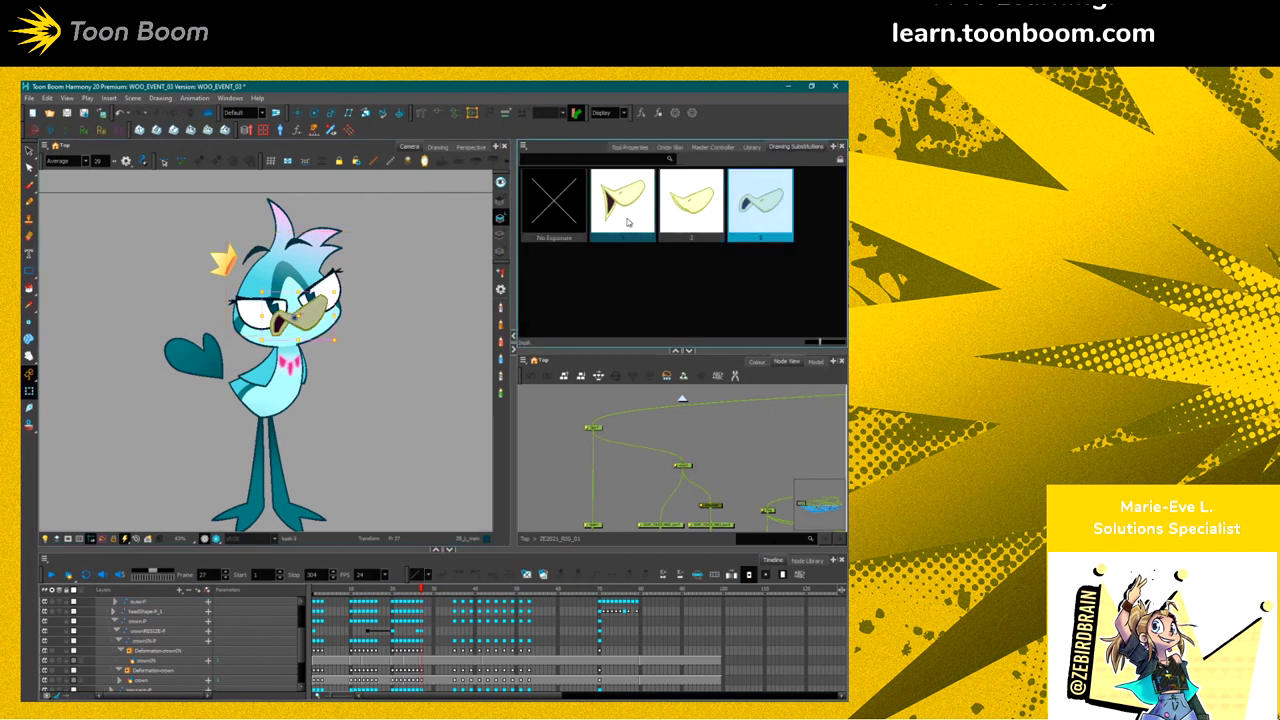
Switch the beak to drawing 1 and display the drawings available for the eye shape
click(692, 205)
click(622, 205)
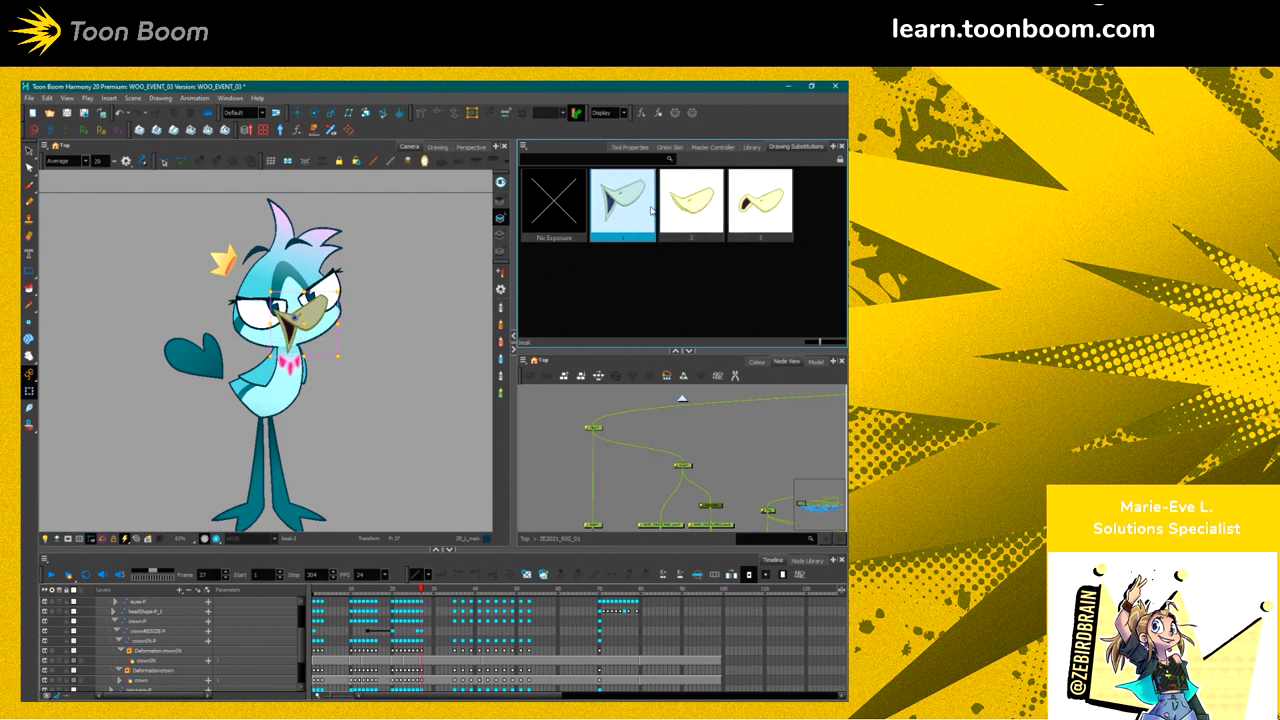
click(423, 391)
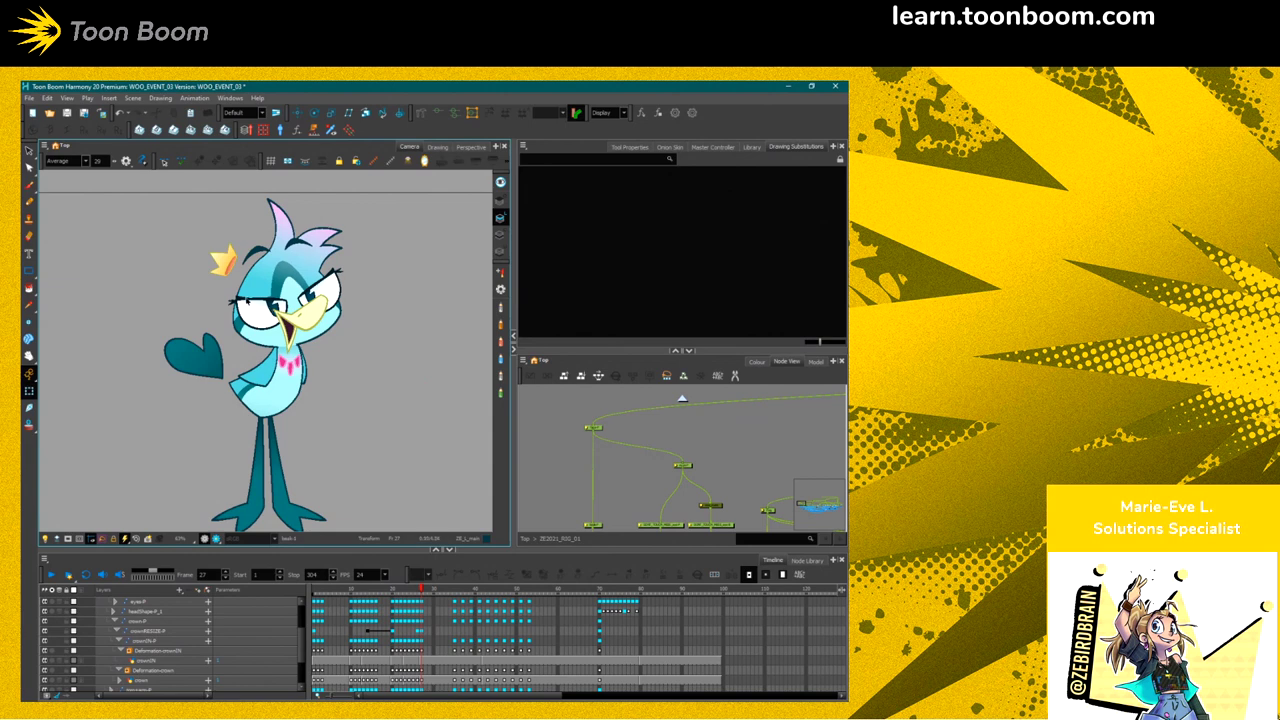
click(242, 312)
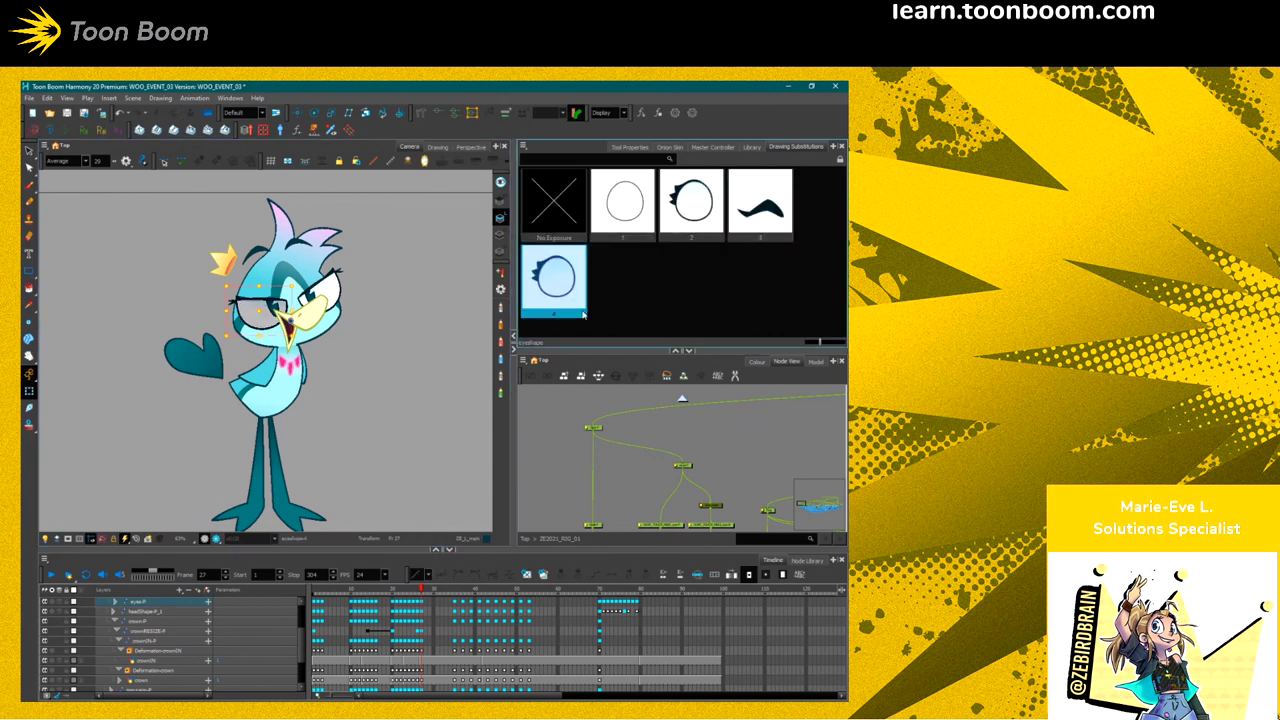
click(219, 294)
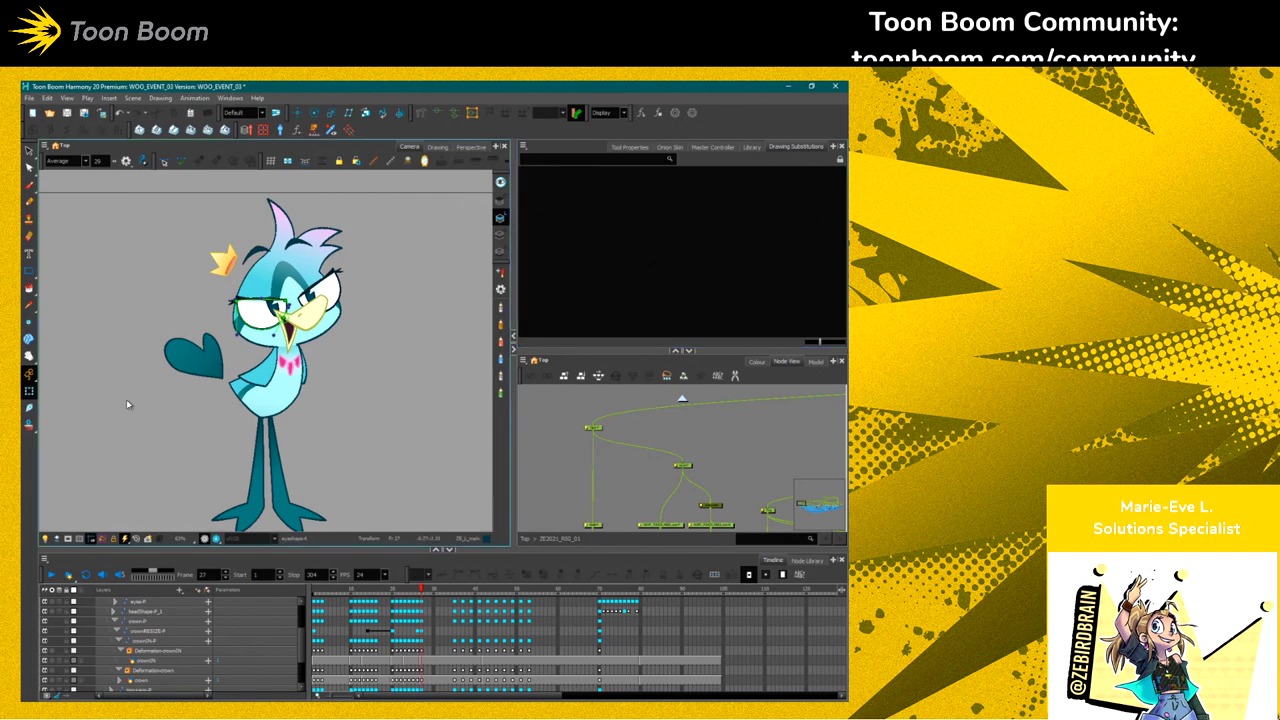
Create a master controller slider named EYES from the eye peg's keyframes 20 to 27, attached to eye_comp and saved as EYES.tbState
mouse_move(420, 588)
mouse_down()
mouse_move(384, 587)
mouse_move(396, 603)
mouse_move(425, 601)
mouse_up()
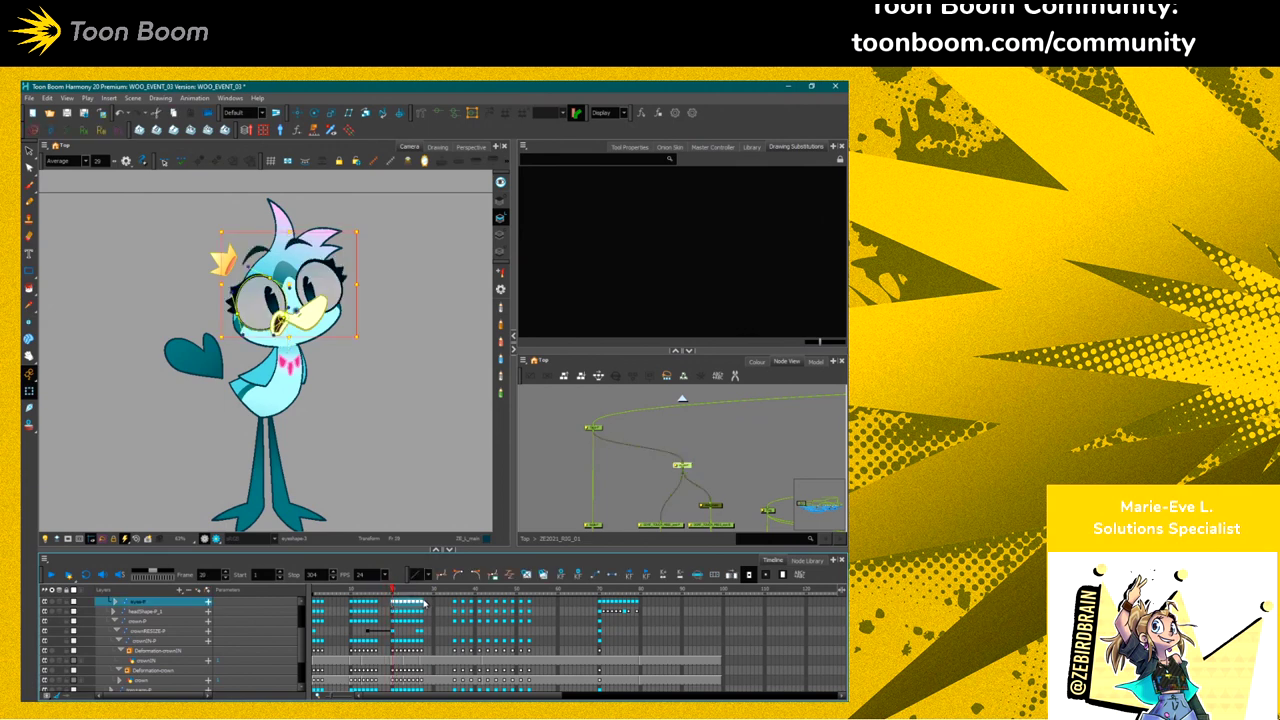
click(282, 131)
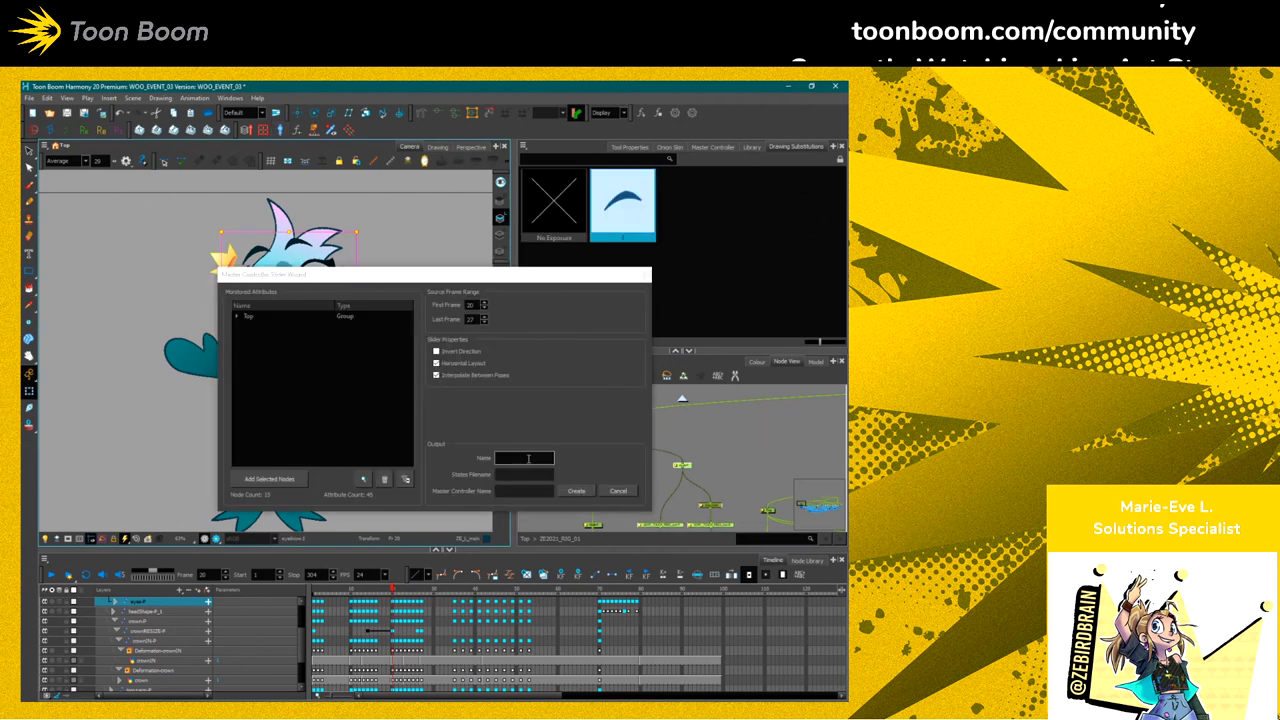
text(EYES)
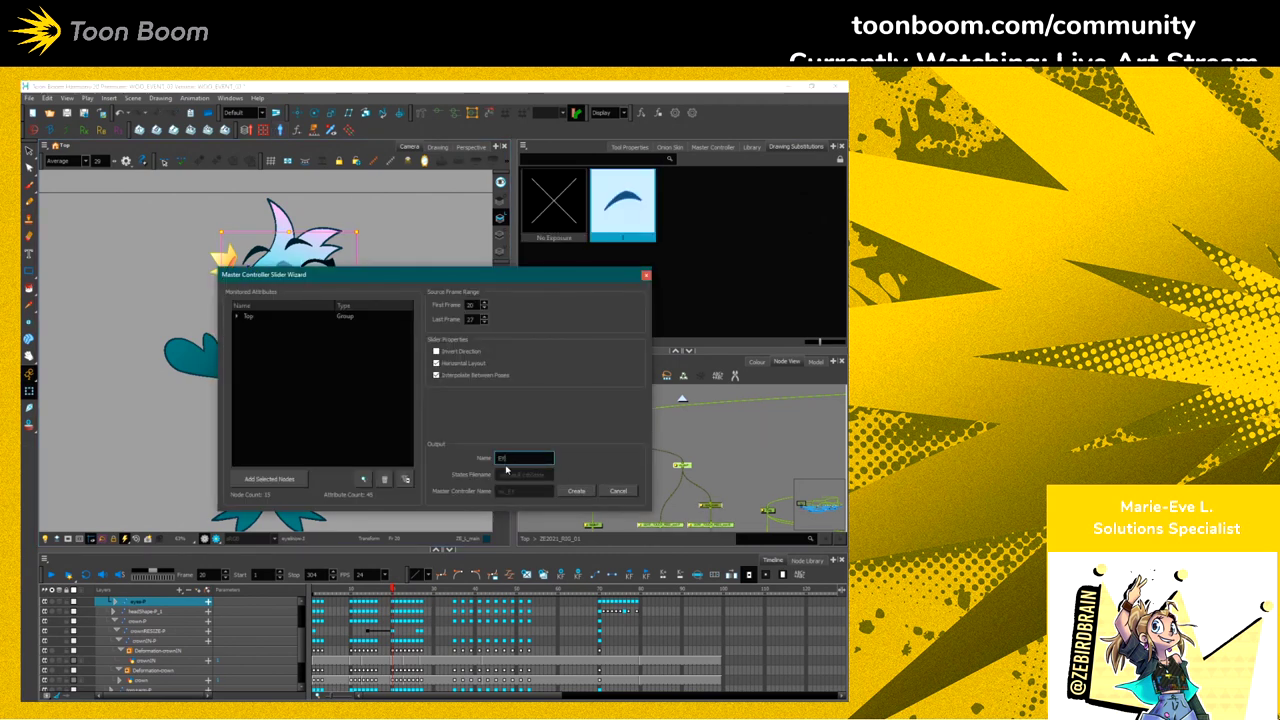
click(577, 491)
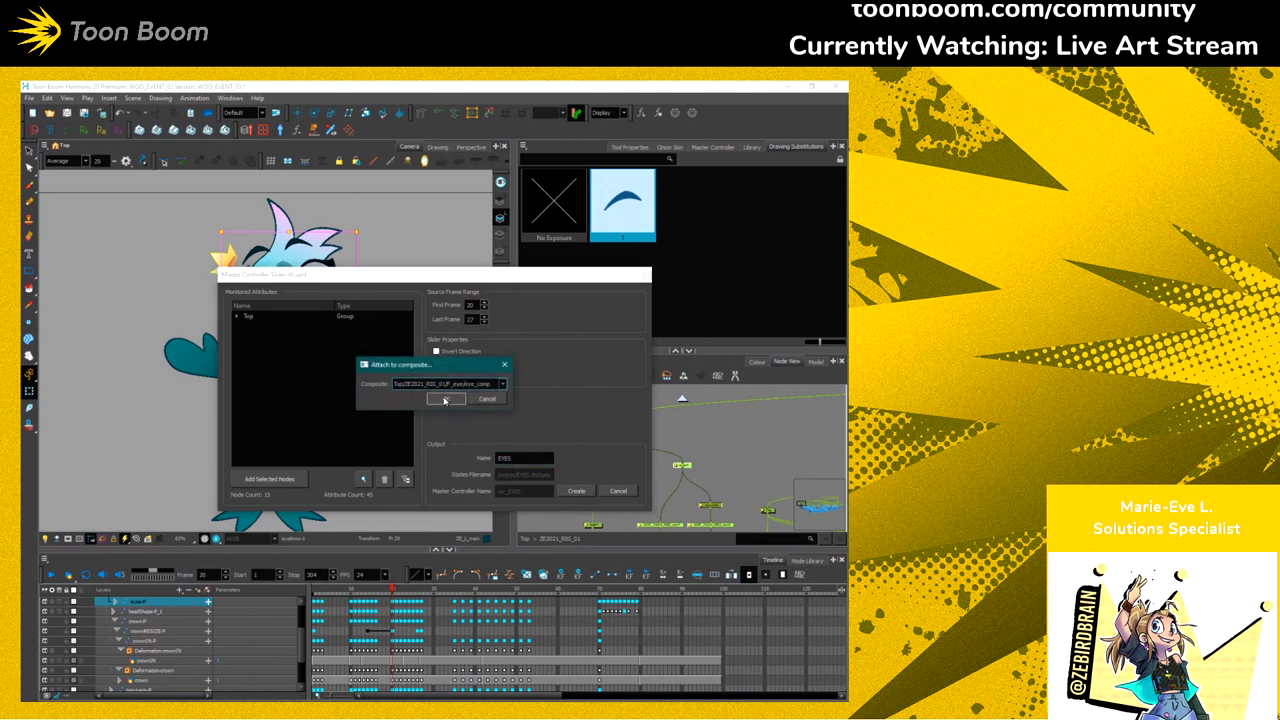
click(445, 400)
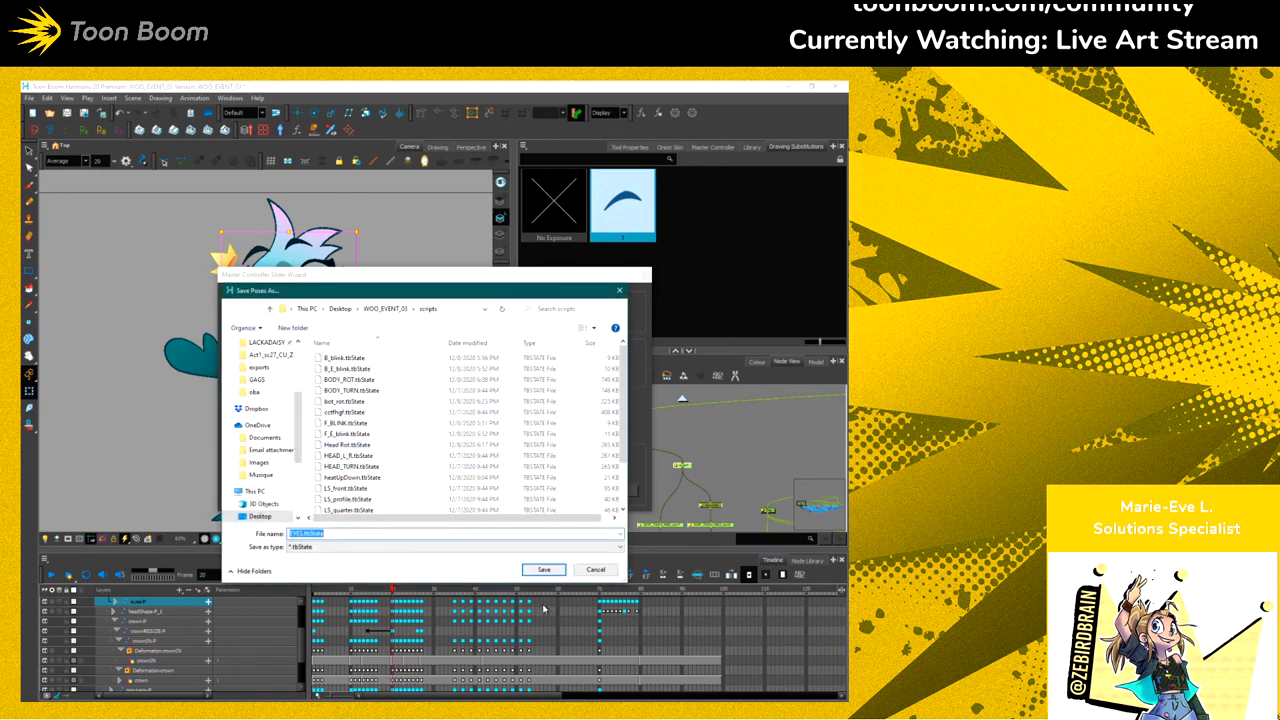
click(543, 569)
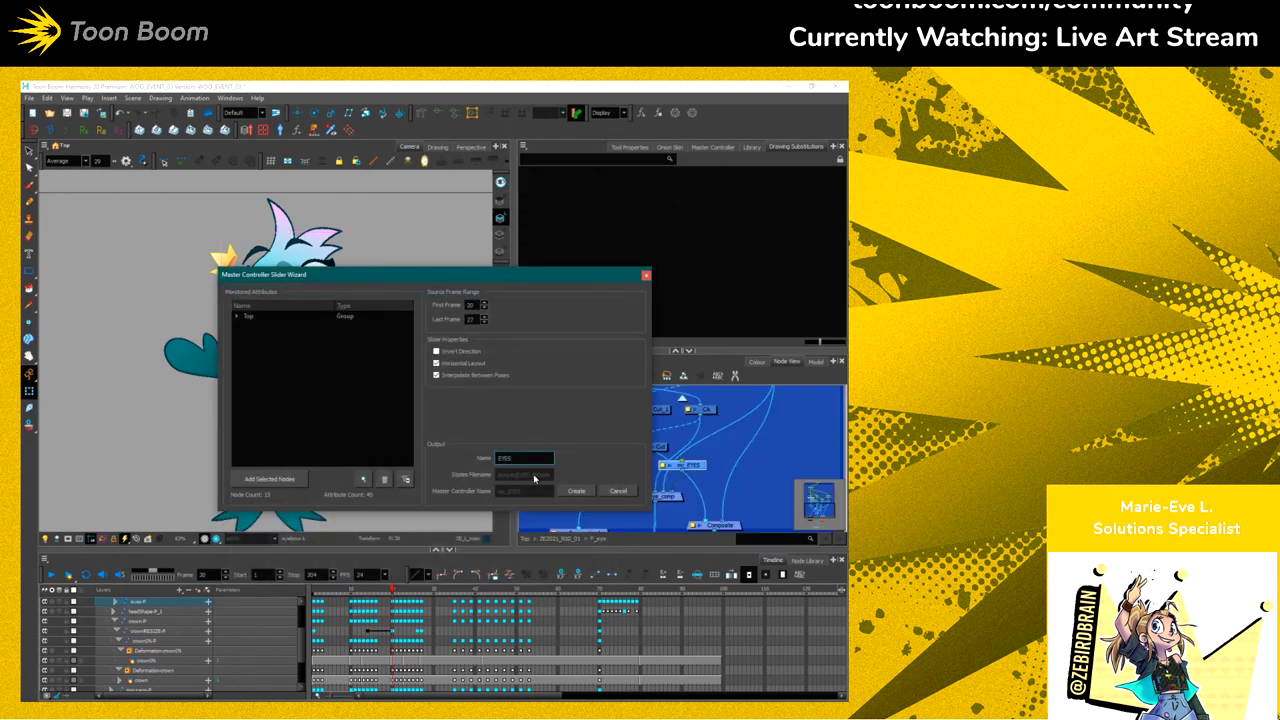
click(646, 277)
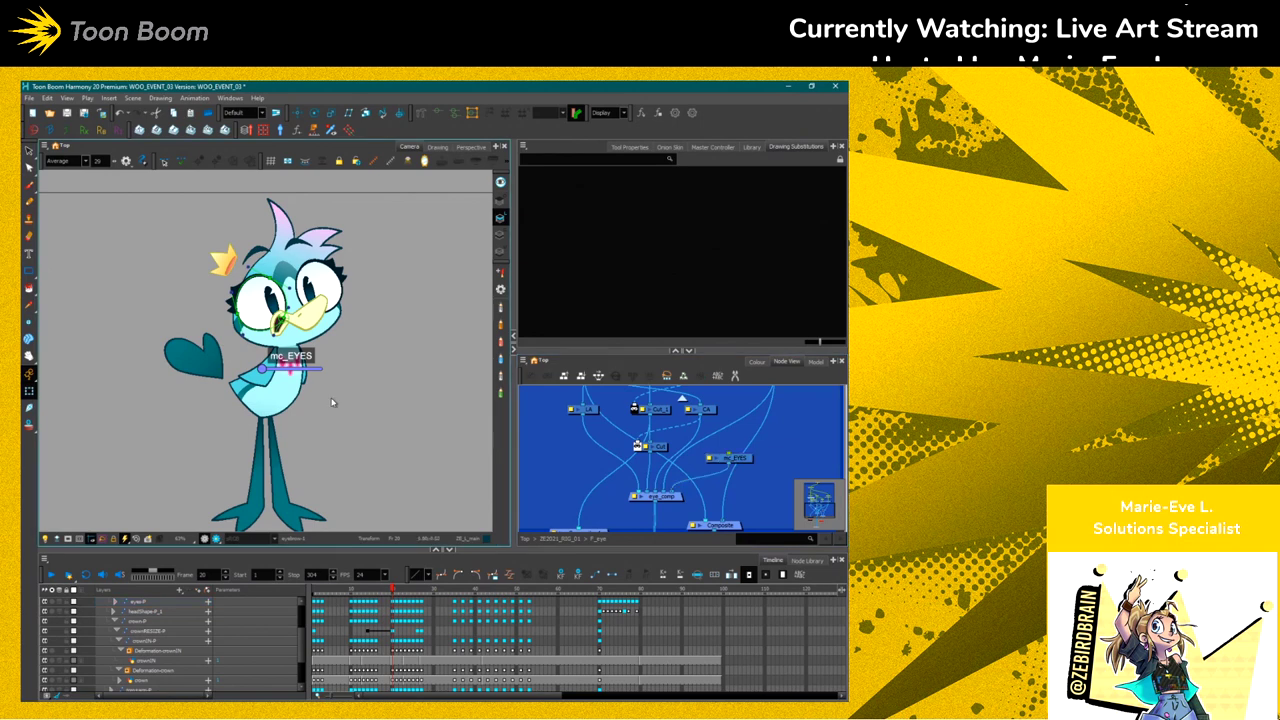
Turn off pose interpolation for the mc_EYES controller and test its slider across the eye poses
mouse_move(262, 368)
mouse_down()
mouse_move(314, 374)
mouse_move(242, 373)
mouse_up()
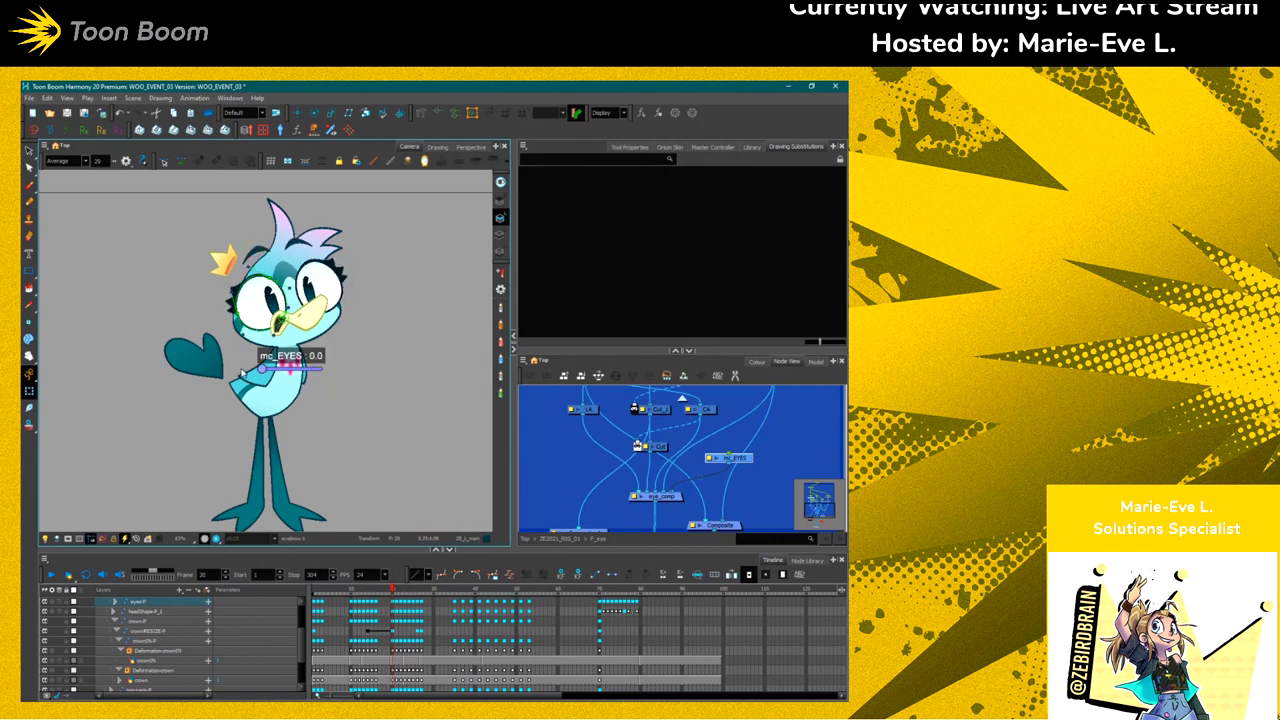
double_click(712, 462)
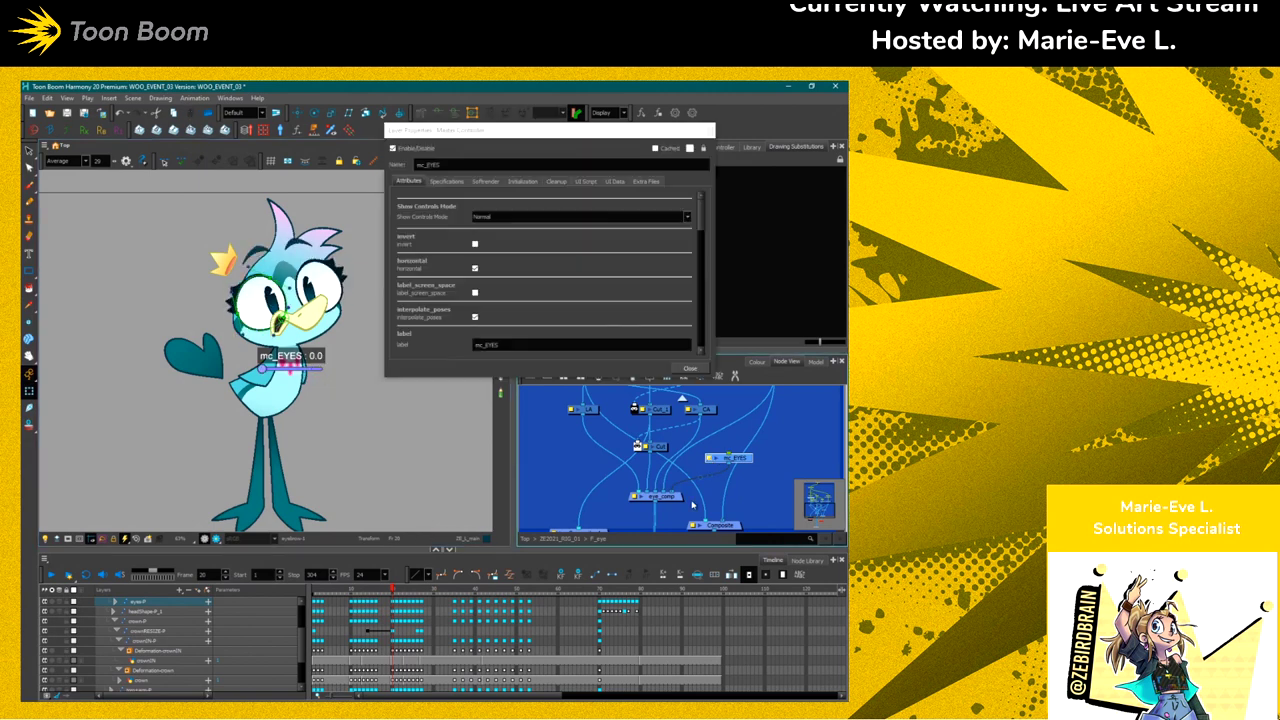
click(468, 318)
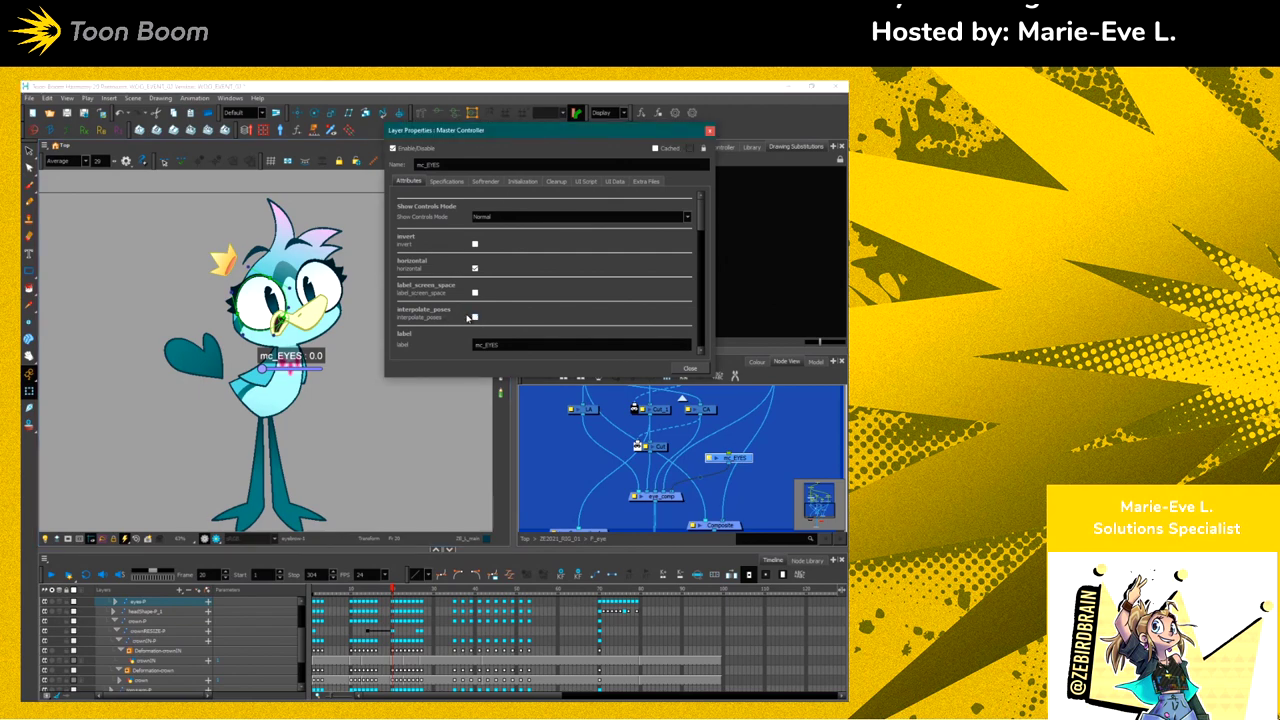
click(709, 131)
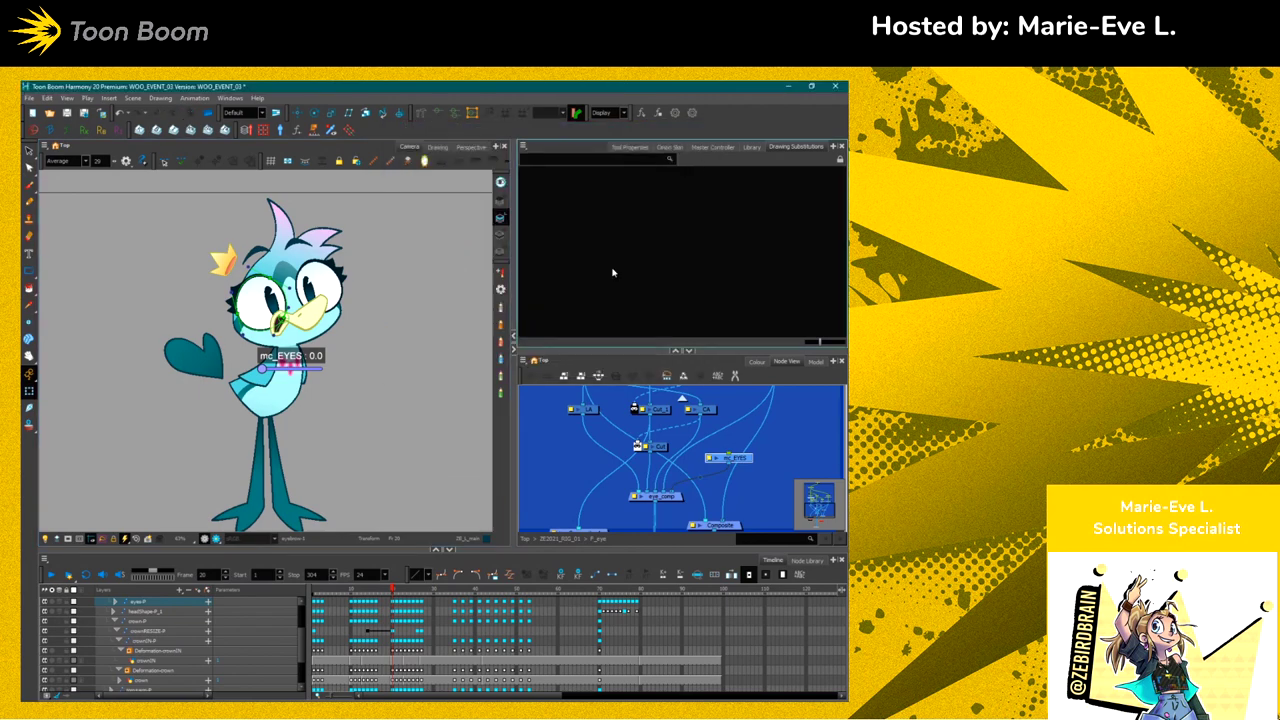
drag(300, 372, 237, 370)
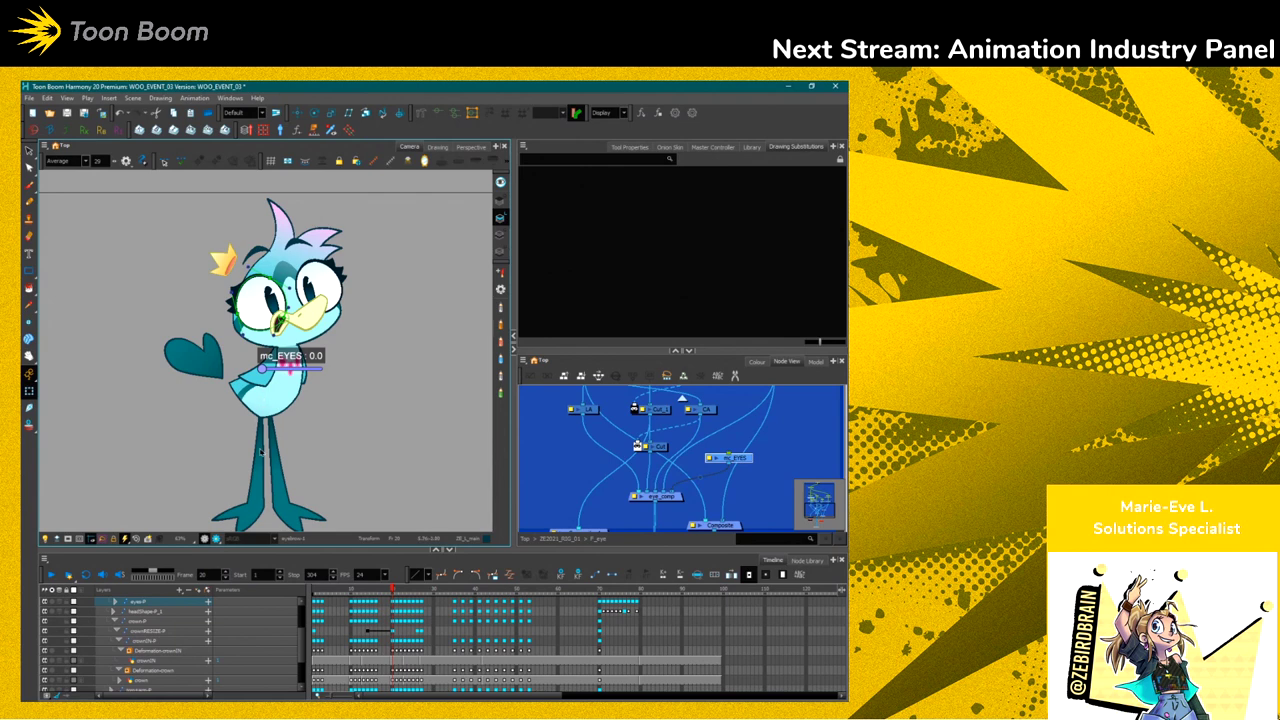
Switch the arm to drawing 3, then try the beak's drawing substitutions and settle on beak drawing 1
click(690, 205)
click(760, 205)
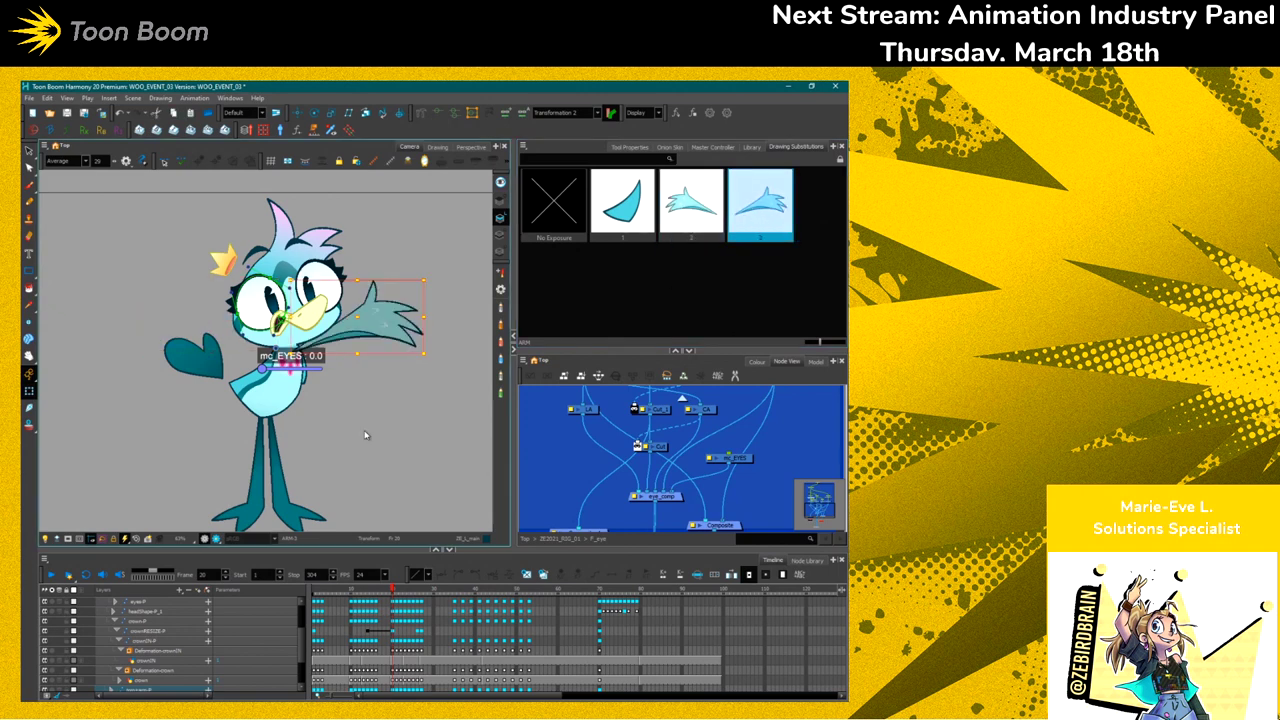
click(306, 320)
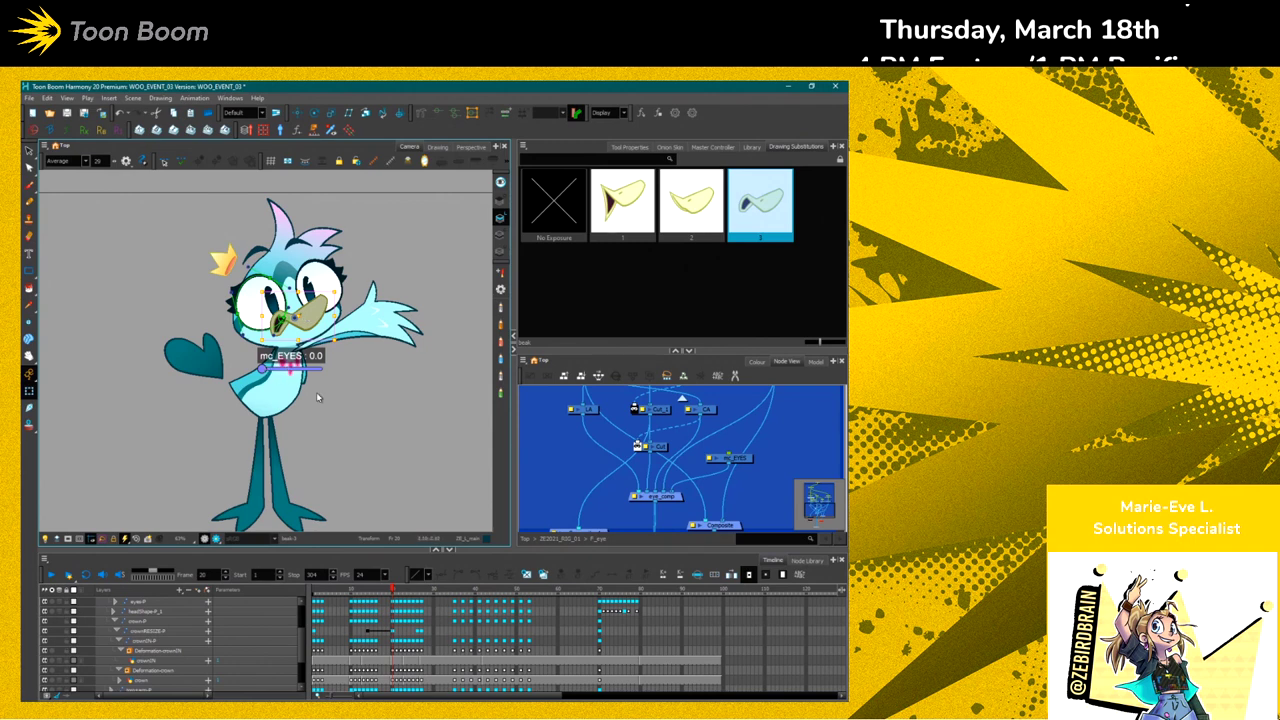
click(622, 236)
click(690, 220)
click(738, 218)
click(646, 237)
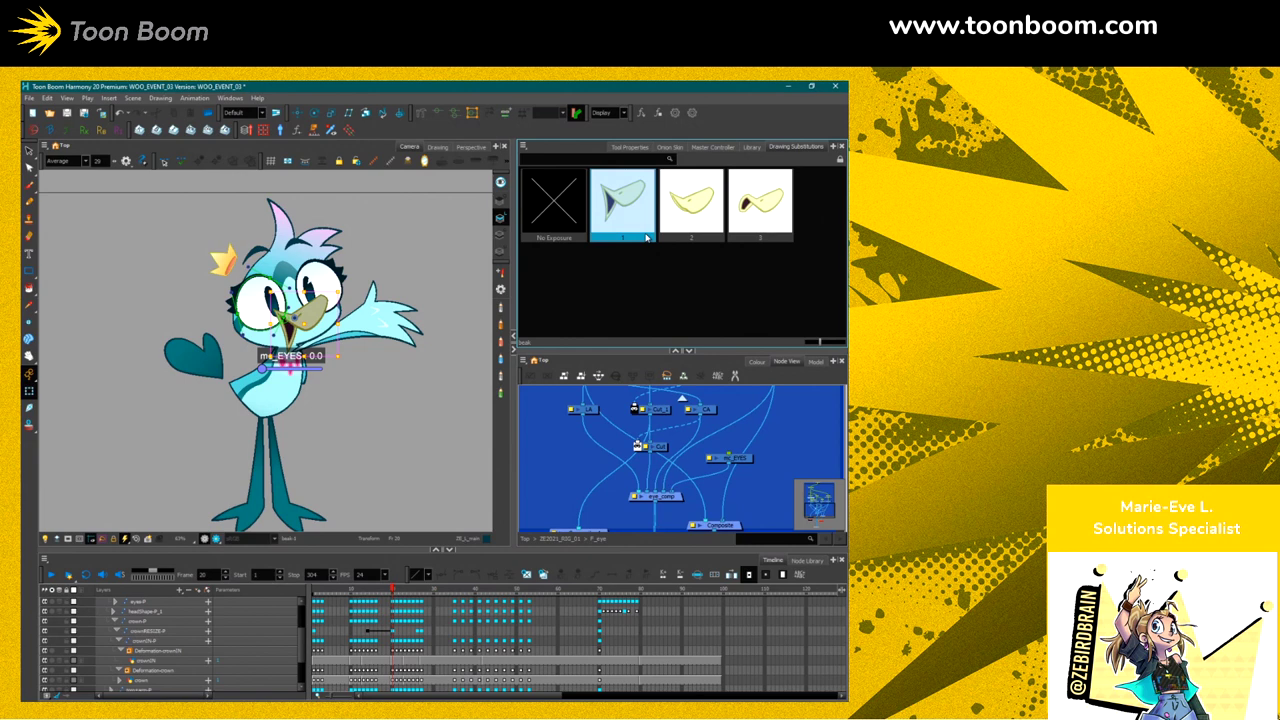
Switch the outstretched arm to drawing 1 and hide the rig's on-canvas controls
click(148, 443)
scroll(256, 320, up, 4)
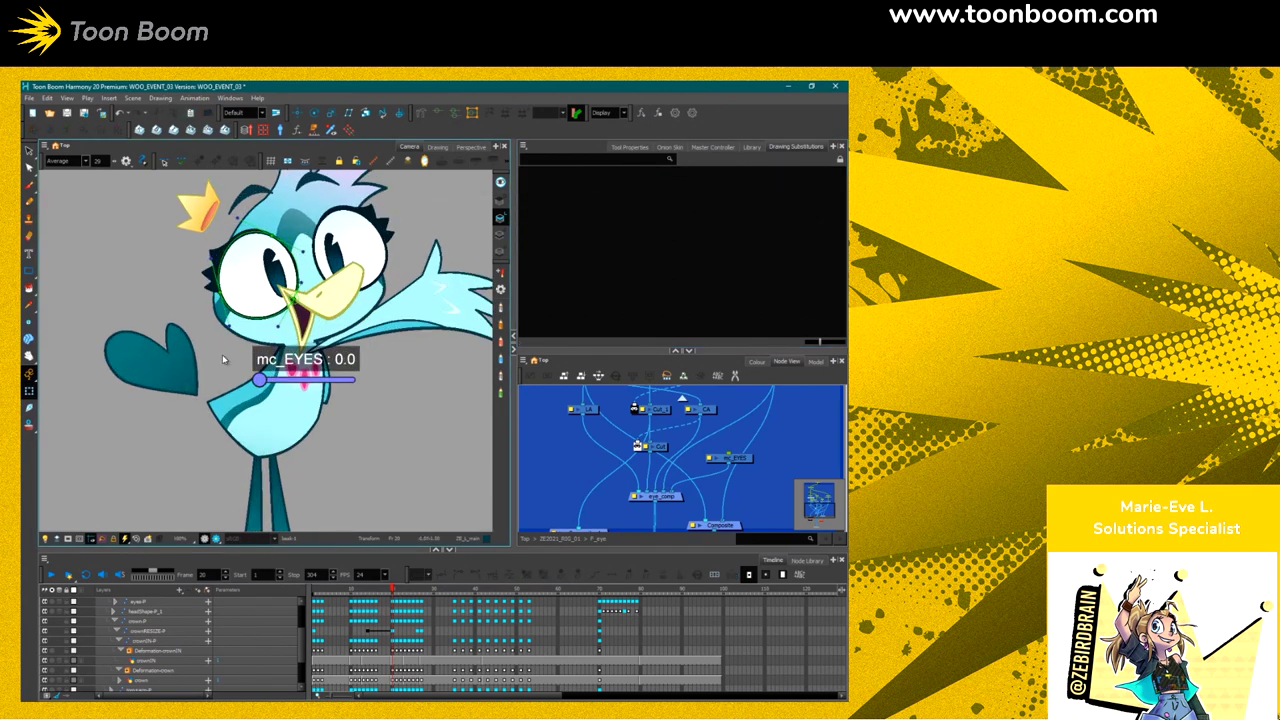
mouse_move(143, 398)
mouse_down()
mouse_move(167, 444)
mouse_move(195, 432)
mouse_move(175, 422)
mouse_up()
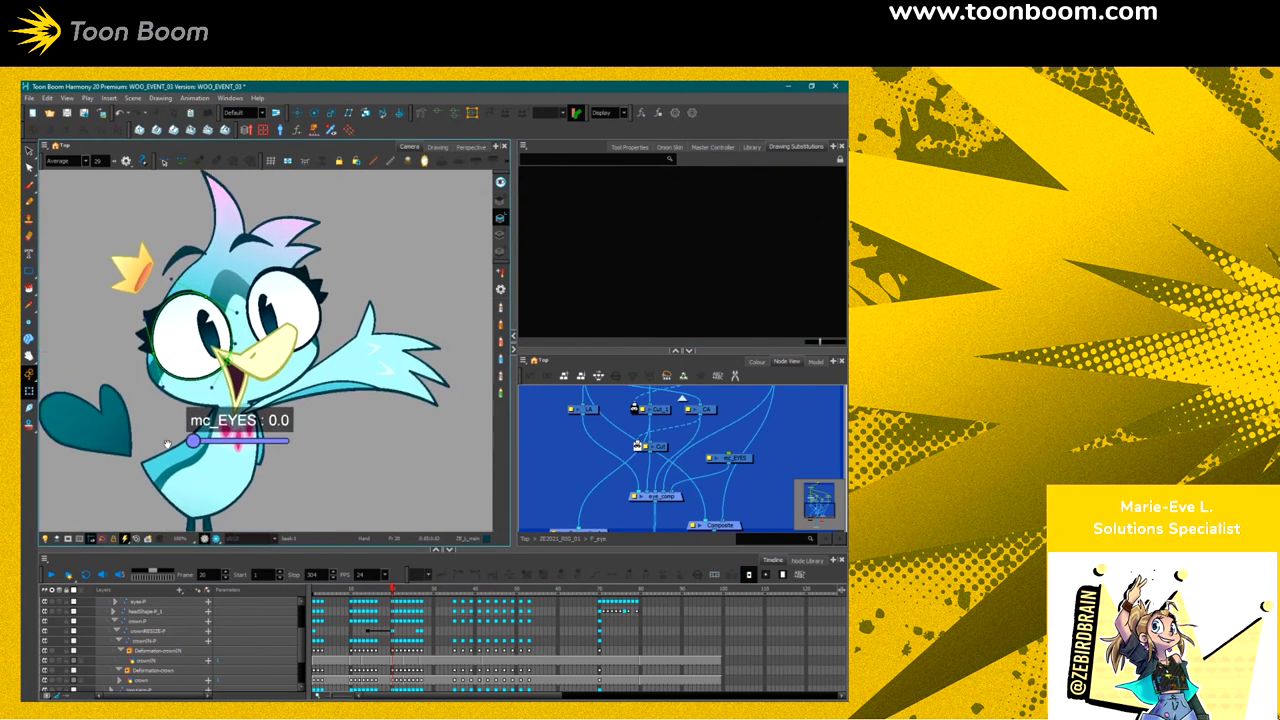
click(430, 340)
click(622, 205)
click(169, 410)
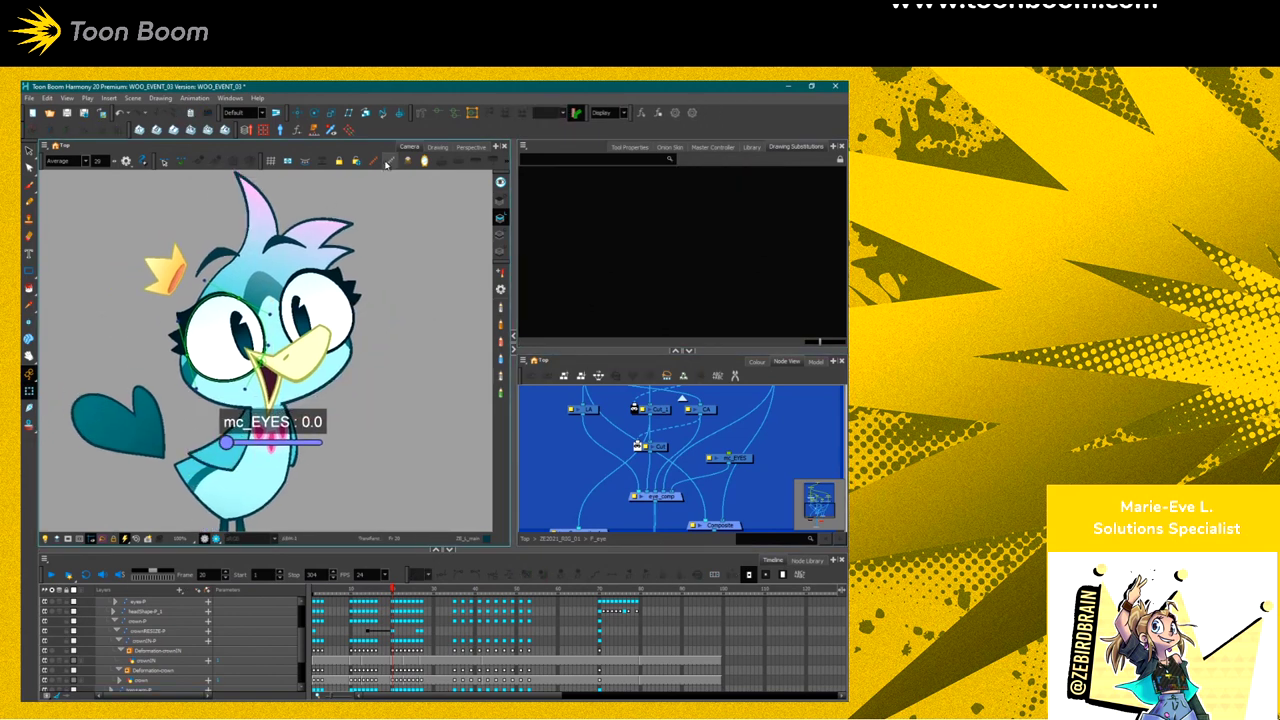
drag(390, 320, 430, 330)
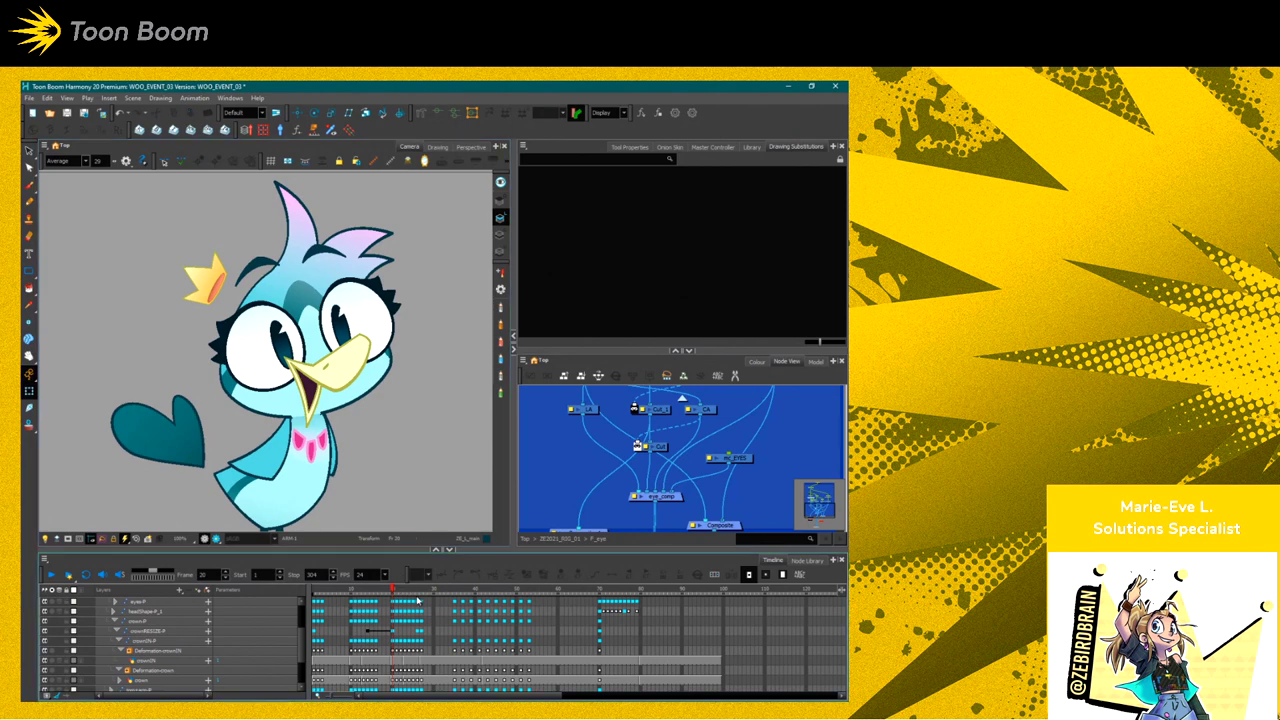
Scrub the timeline through the head poses keyed between frames 36 and 50, ending on frame 43
click(418, 600)
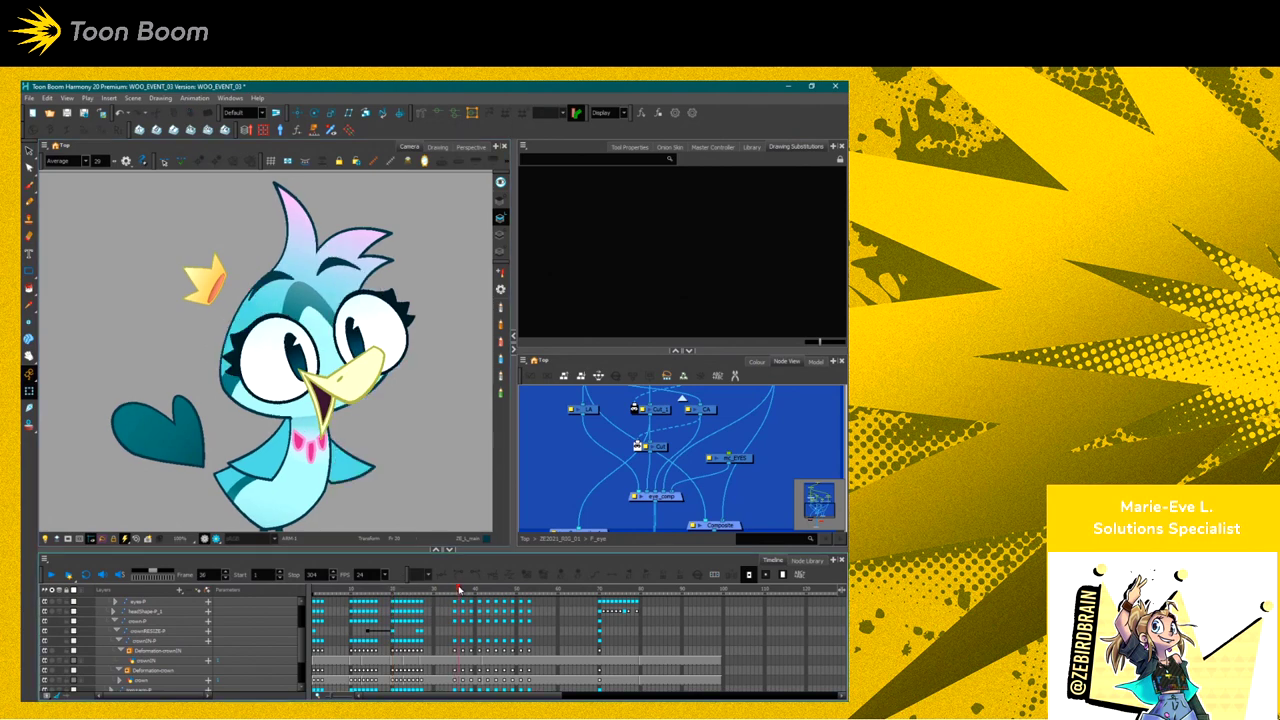
drag(457, 590, 572, 586)
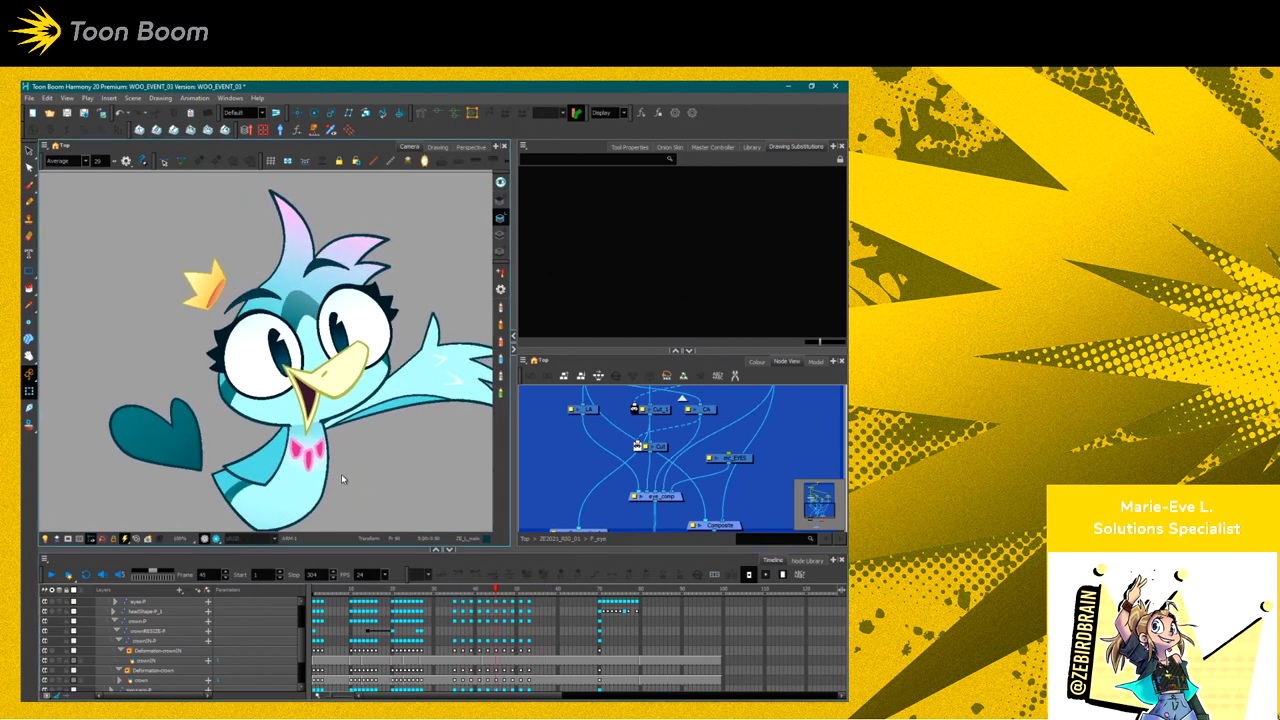
scroll(178, 448, down, 2)
mouse_move(480, 588)
mouse_down()
mouse_move(450, 590)
mouse_move(479, 585)
mouse_up()
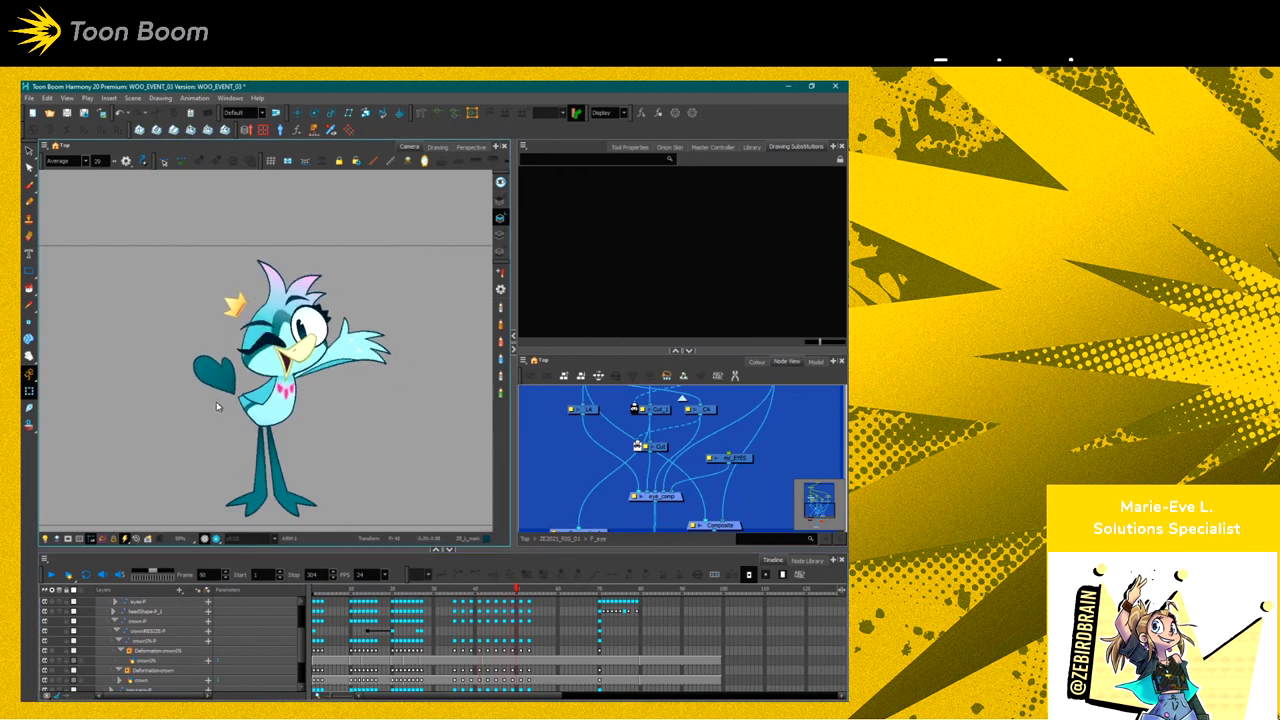
click(516, 592)
click(494, 590)
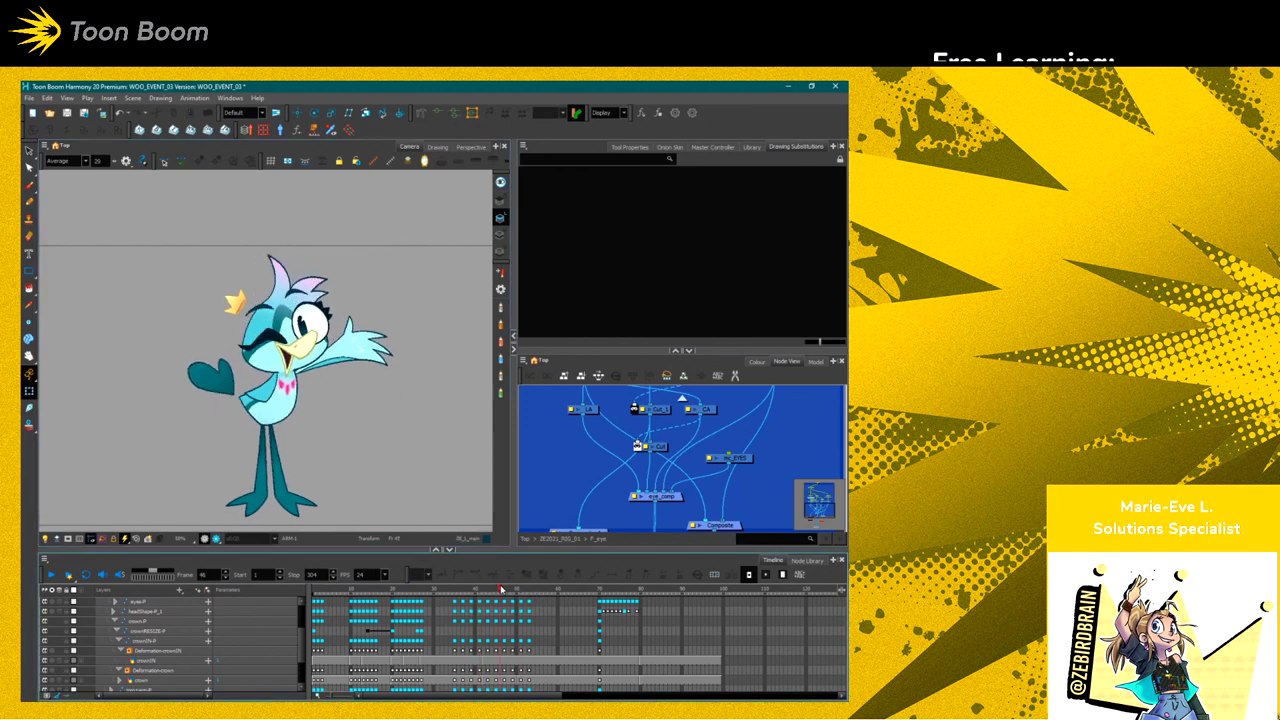
mouse_move(494, 590)
mouse_down()
mouse_move(510, 590)
mouse_move(495, 592)
mouse_up()
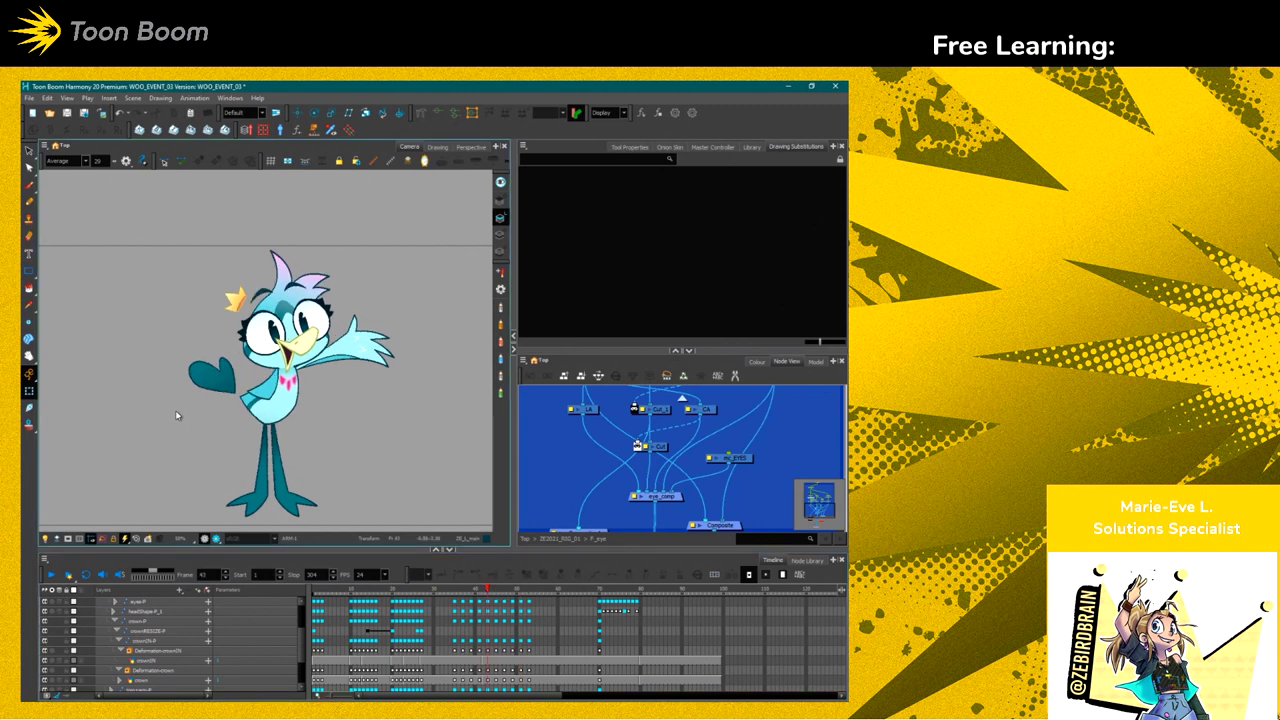
At frame 15, show the deformation controls of the half-closed eye's shape and reshape its curve into a narrower squint
click(258, 318)
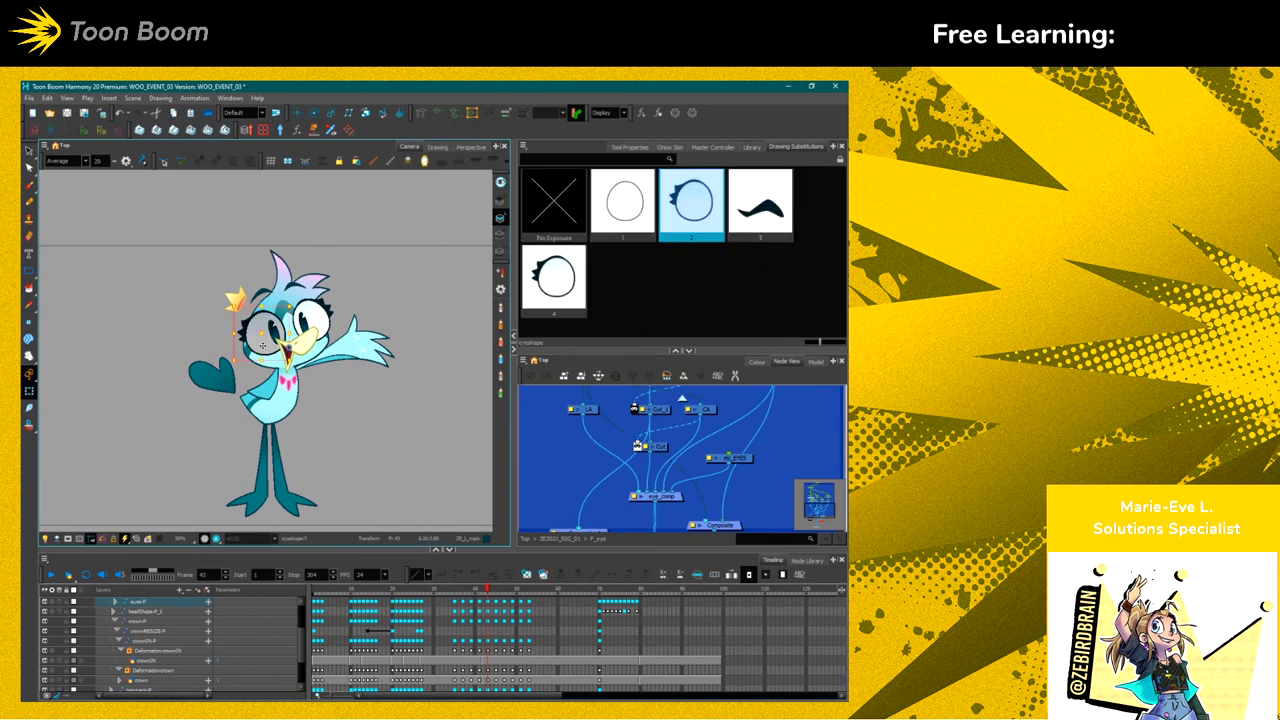
drag(365, 590, 374, 590)
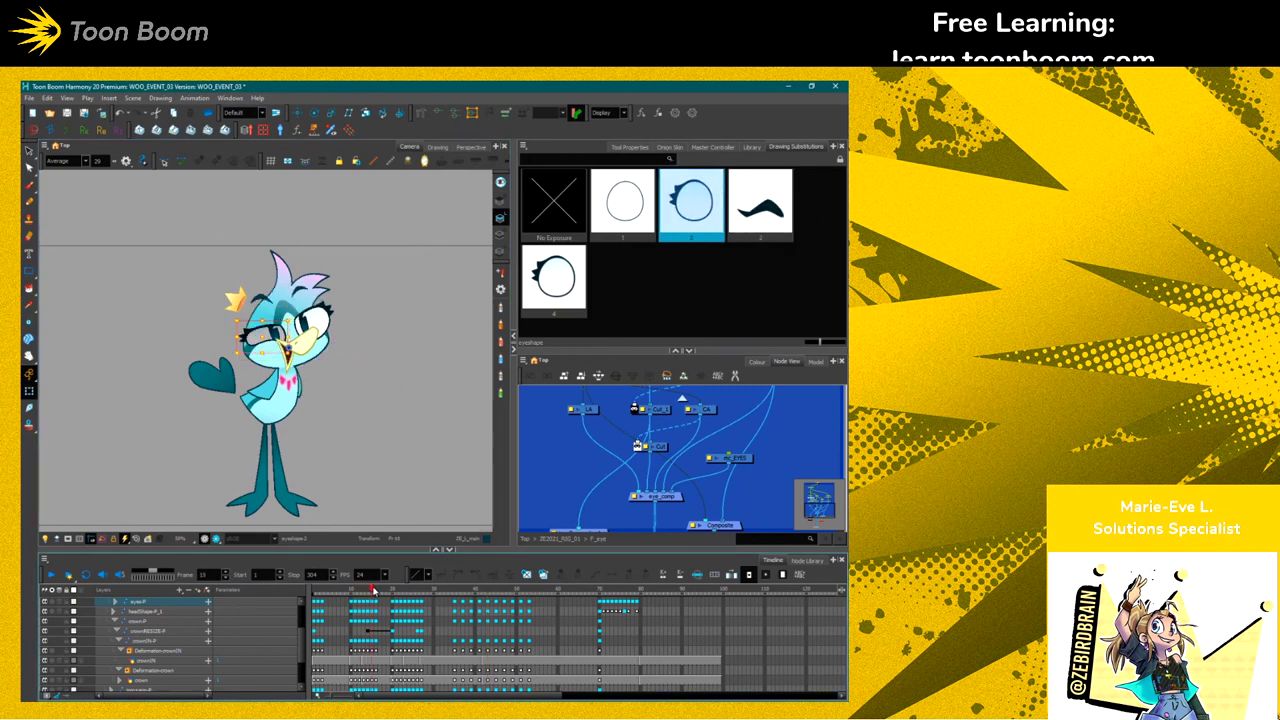
click(163, 350)
scroll(255, 365, up, 3)
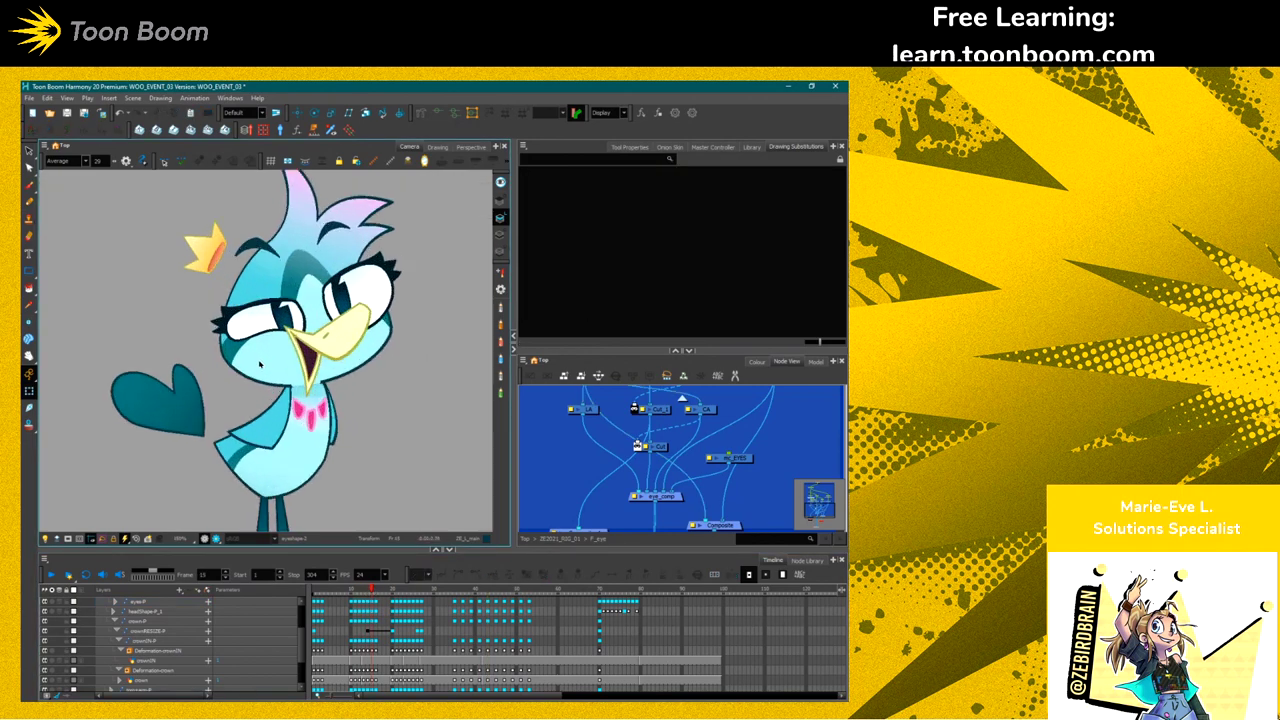
scroll(251, 341, up, 2)
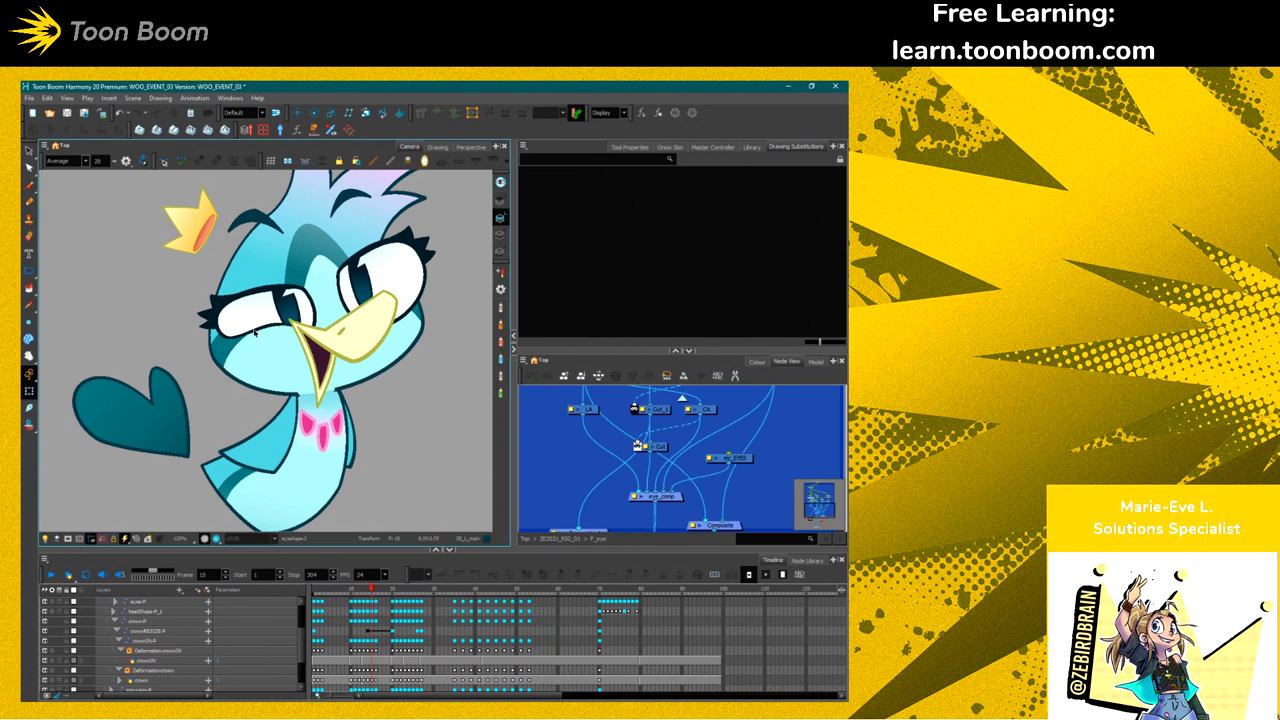
click(254, 329)
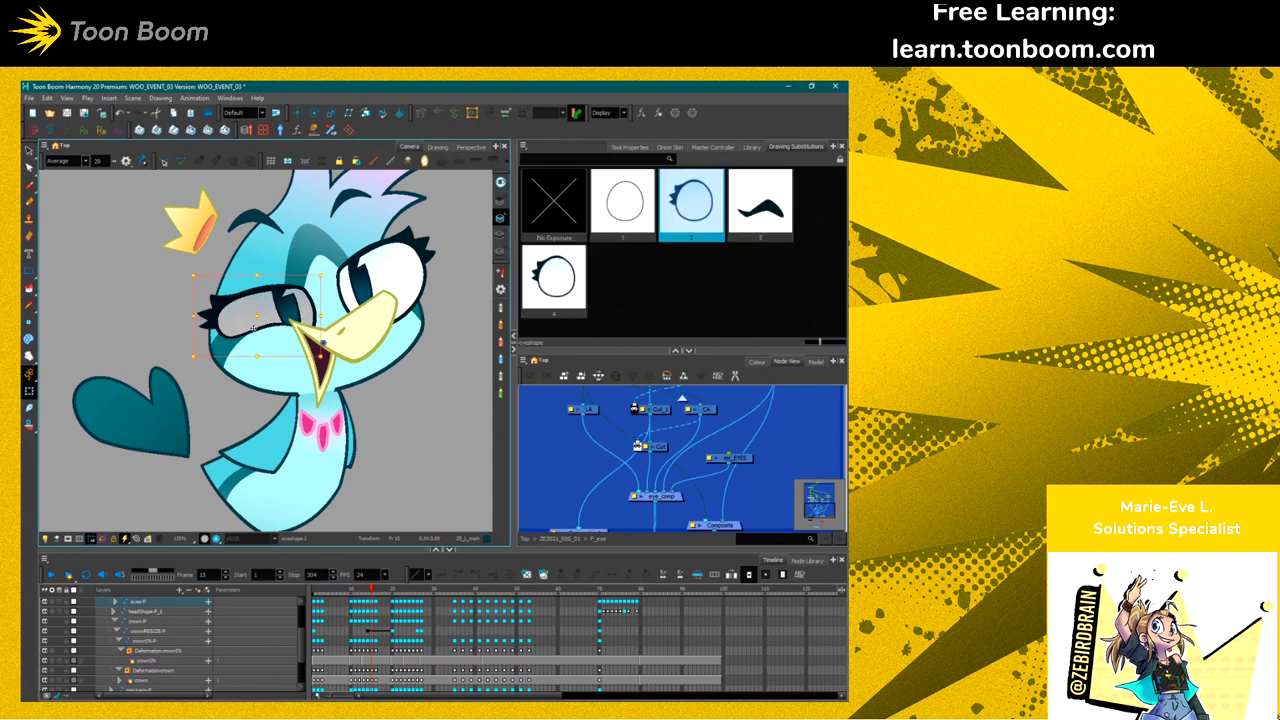
key(])
key(Escape)
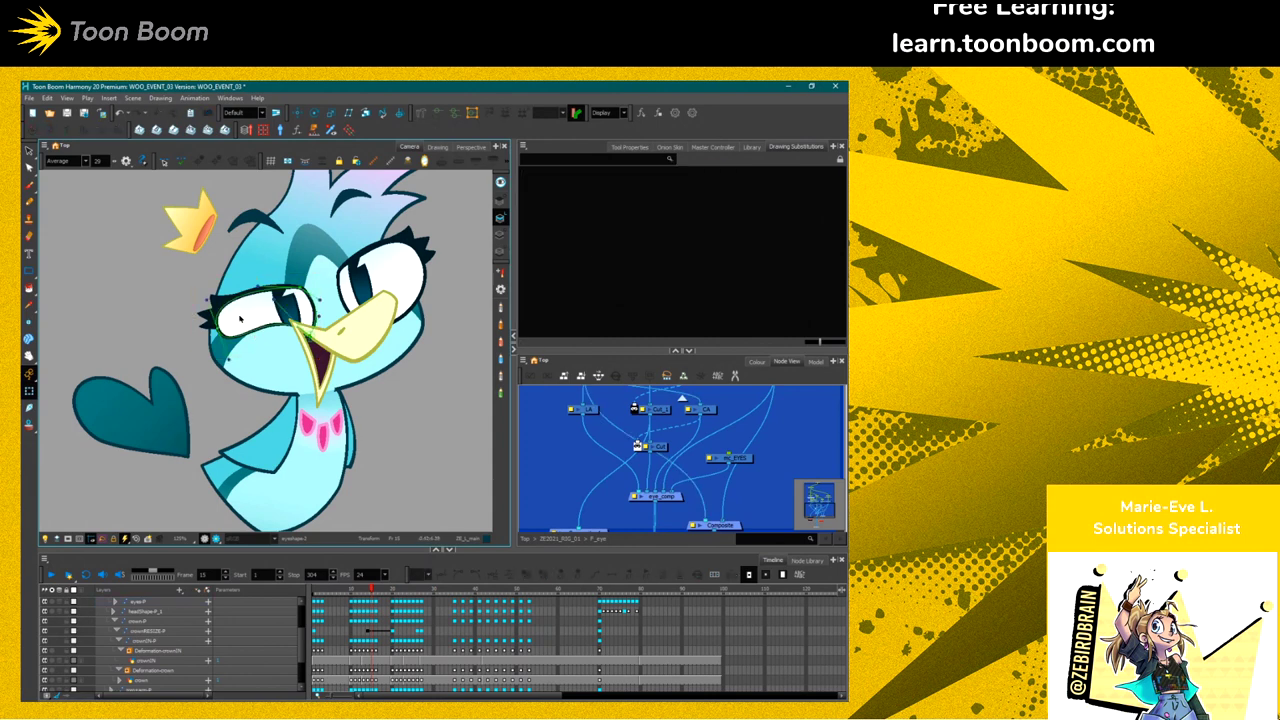
mouse_move(273, 298)
mouse_down()
mouse_move(260, 276)
mouse_move(228, 362)
mouse_move(222, 346)
mouse_up()
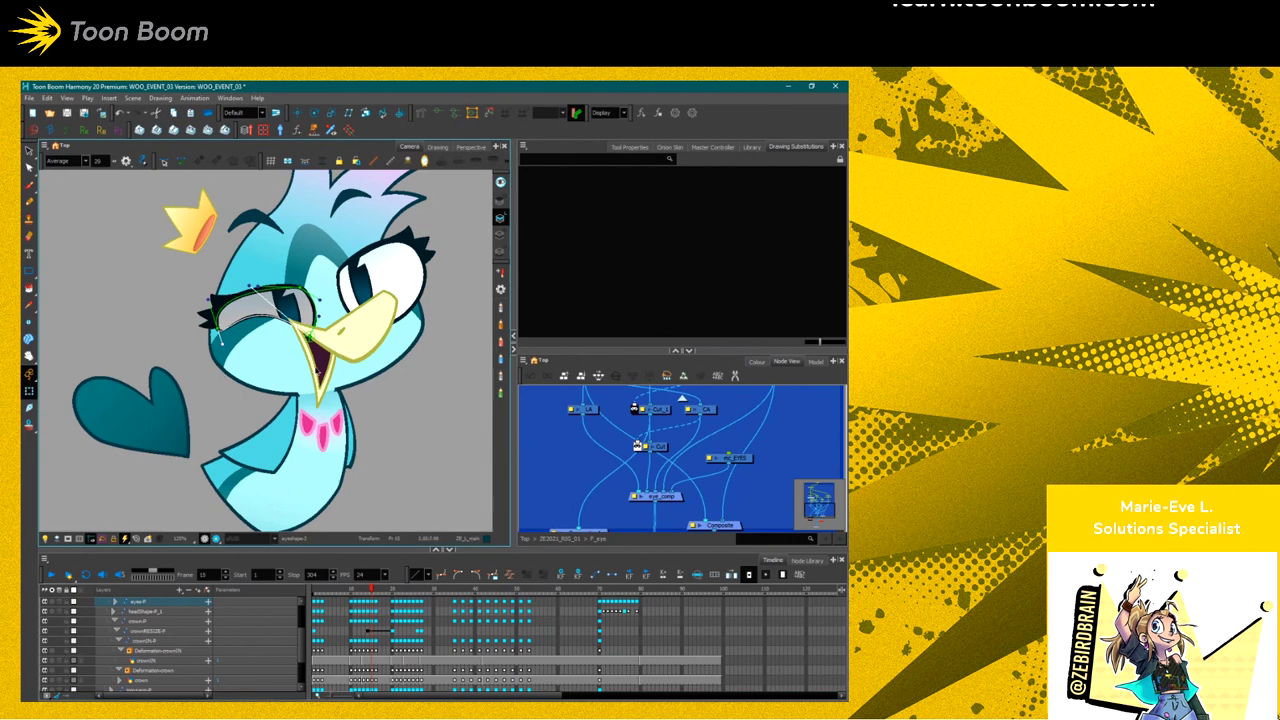
Try drawing 2 for the bird's beak, switch it to drawing 3 and nudge the beak slightly sideways on the face
click(310, 338)
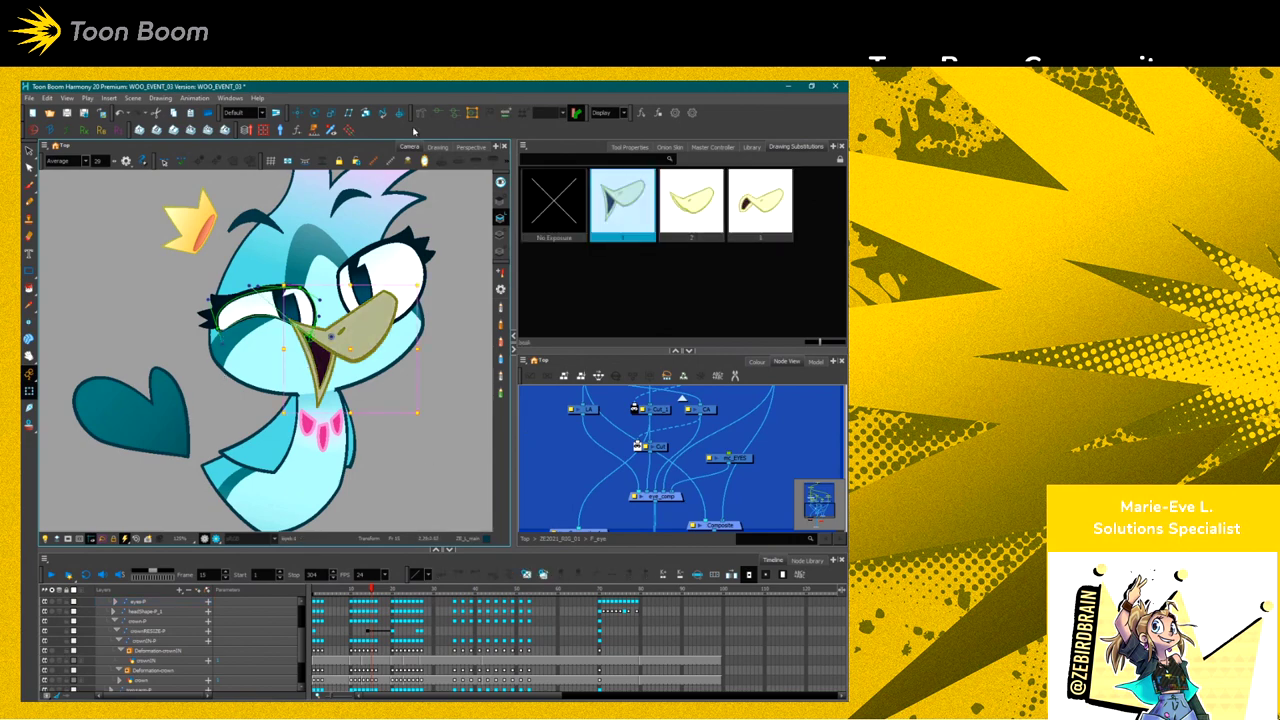
click(693, 222)
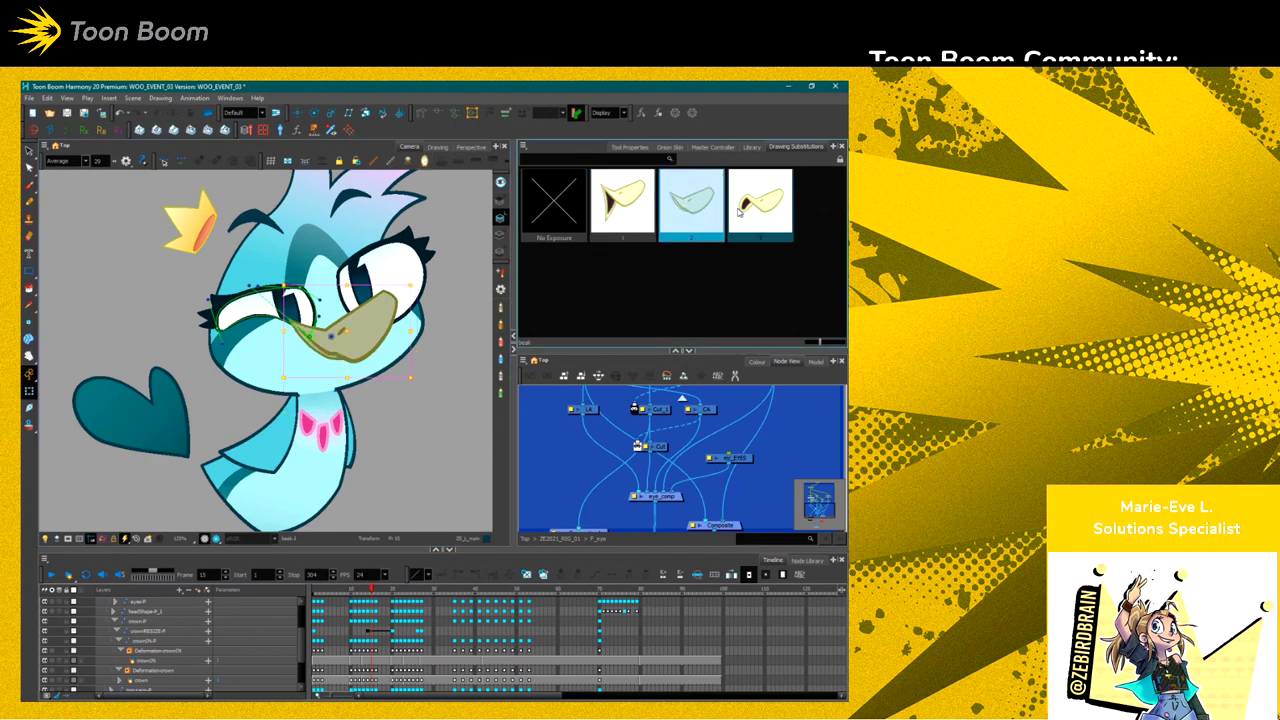
click(740, 210)
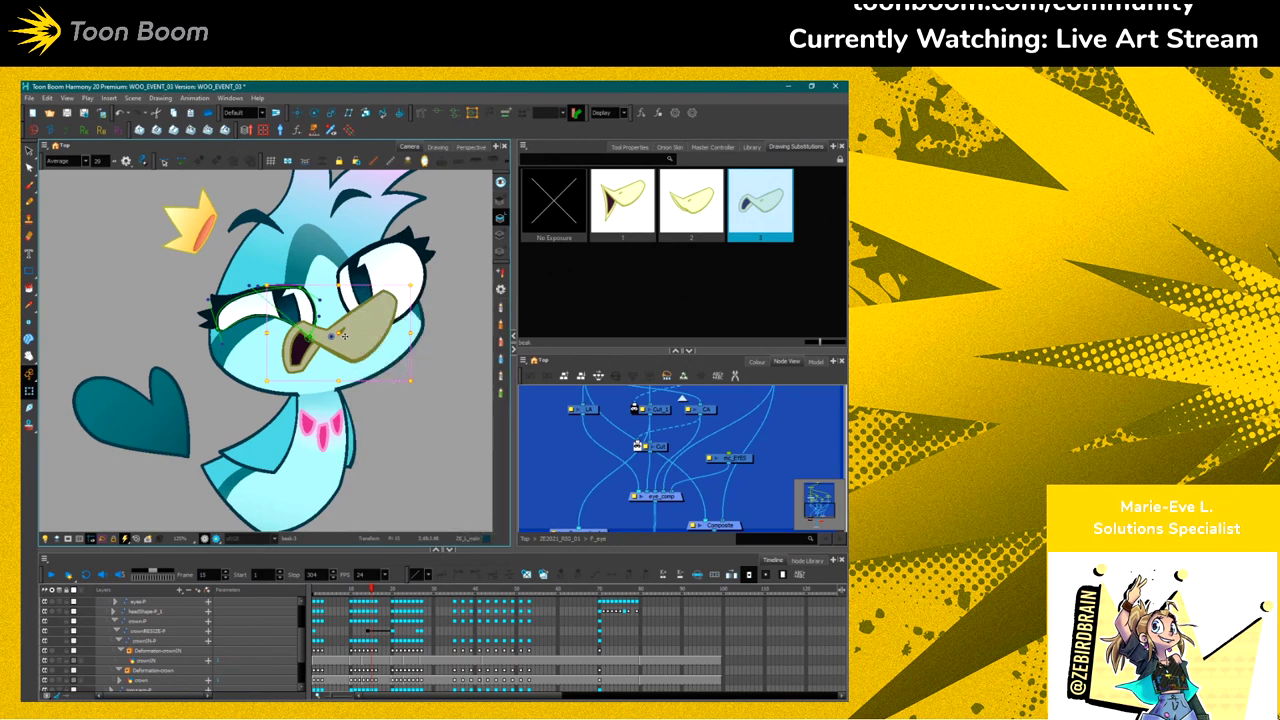
drag(356, 340, 334, 342)
Compare the repositioned beak's drawing substitutions 1, 2 and 3, settling on drawing 1
click(622, 202)
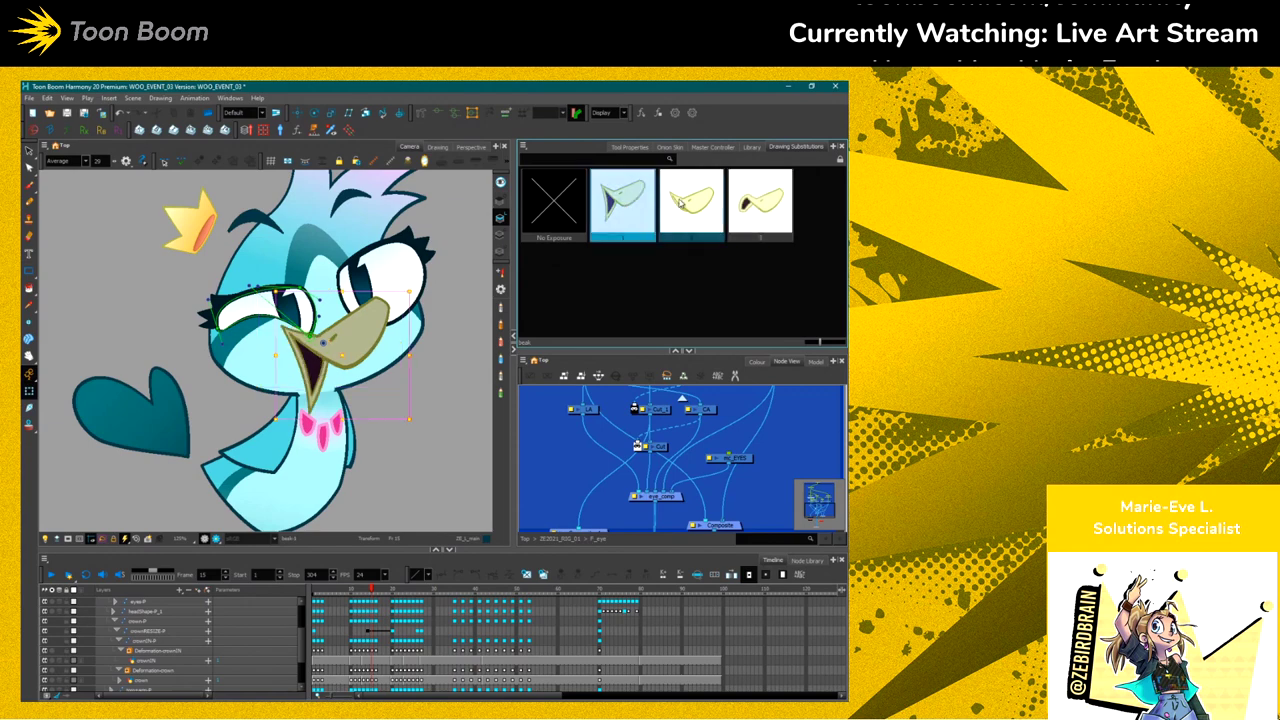
click(703, 207)
click(622, 203)
click(760, 205)
click(628, 205)
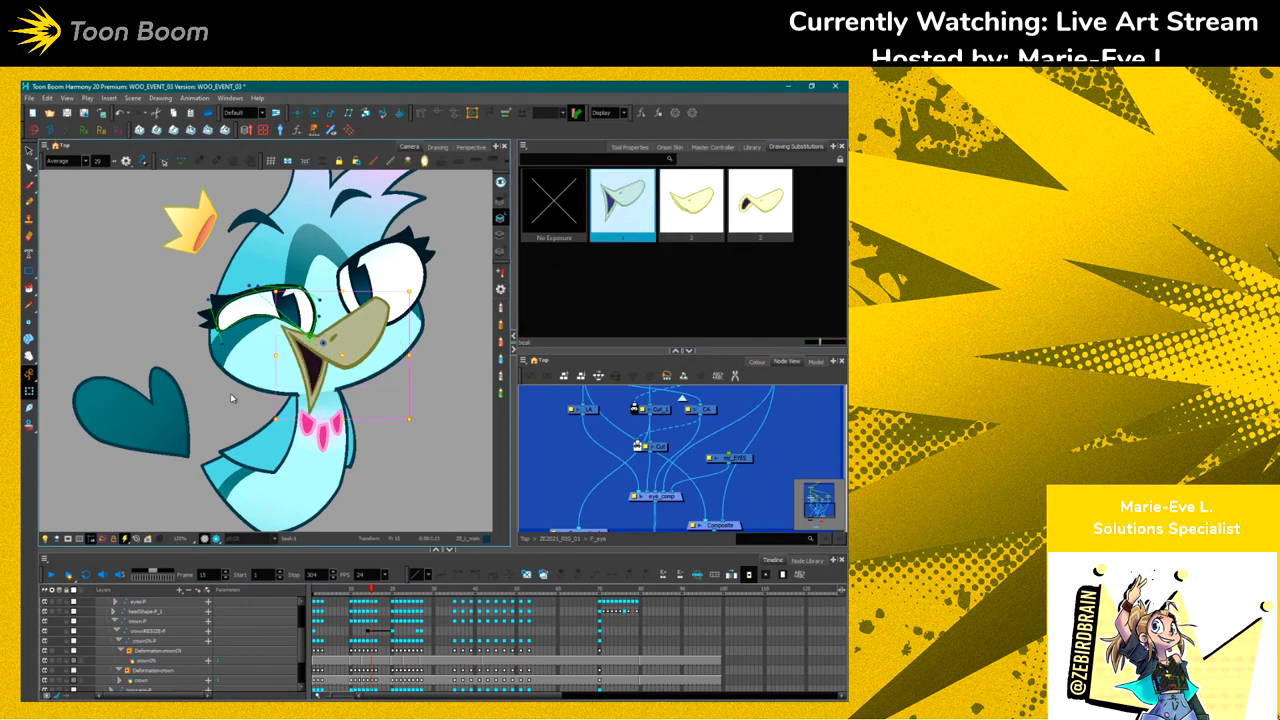
Return to the top level of the node network and disconnect the bird rig's group from the scene's Composite
drag(542, 350, 542, 258)
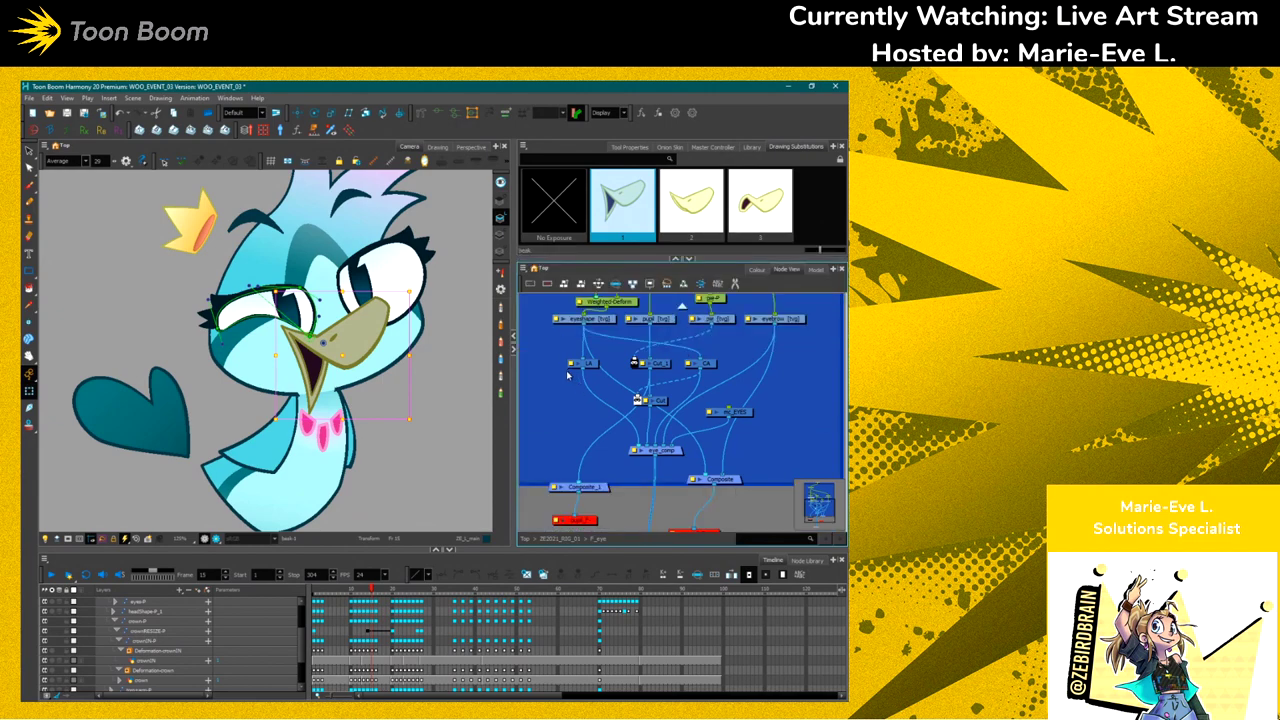
scroll(575, 385, down, 5)
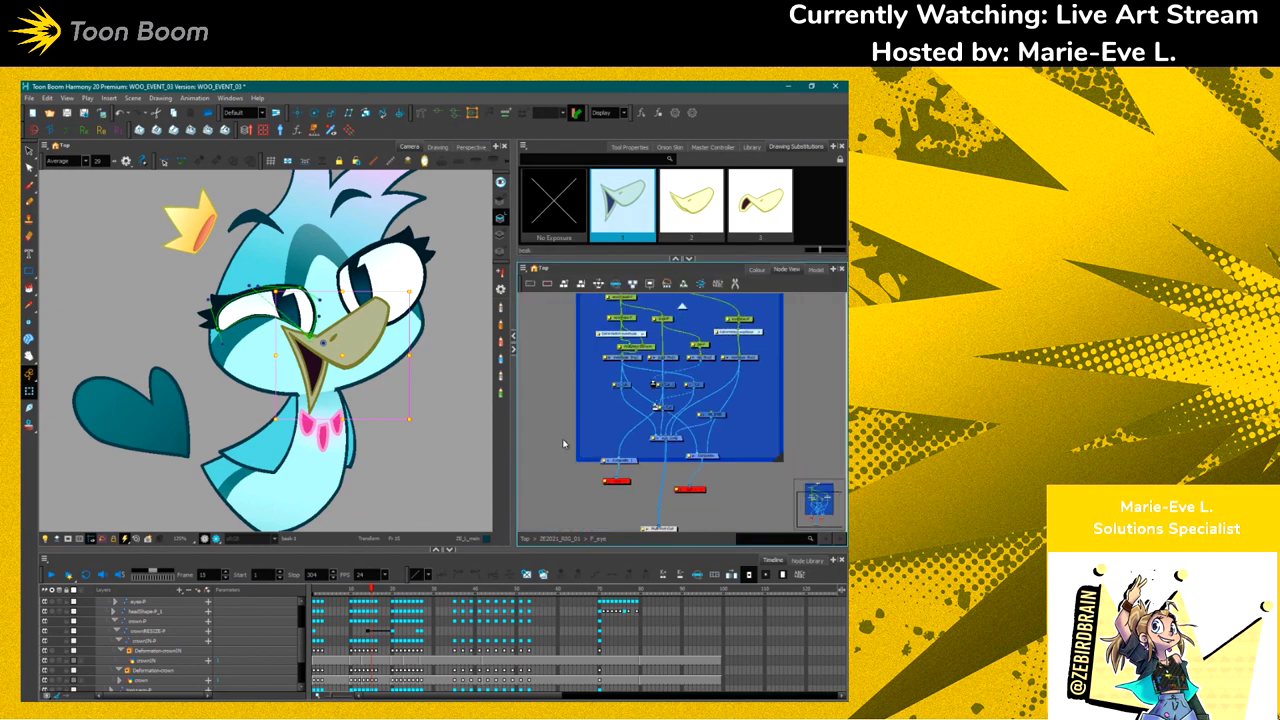
click(525, 540)
click(680, 480)
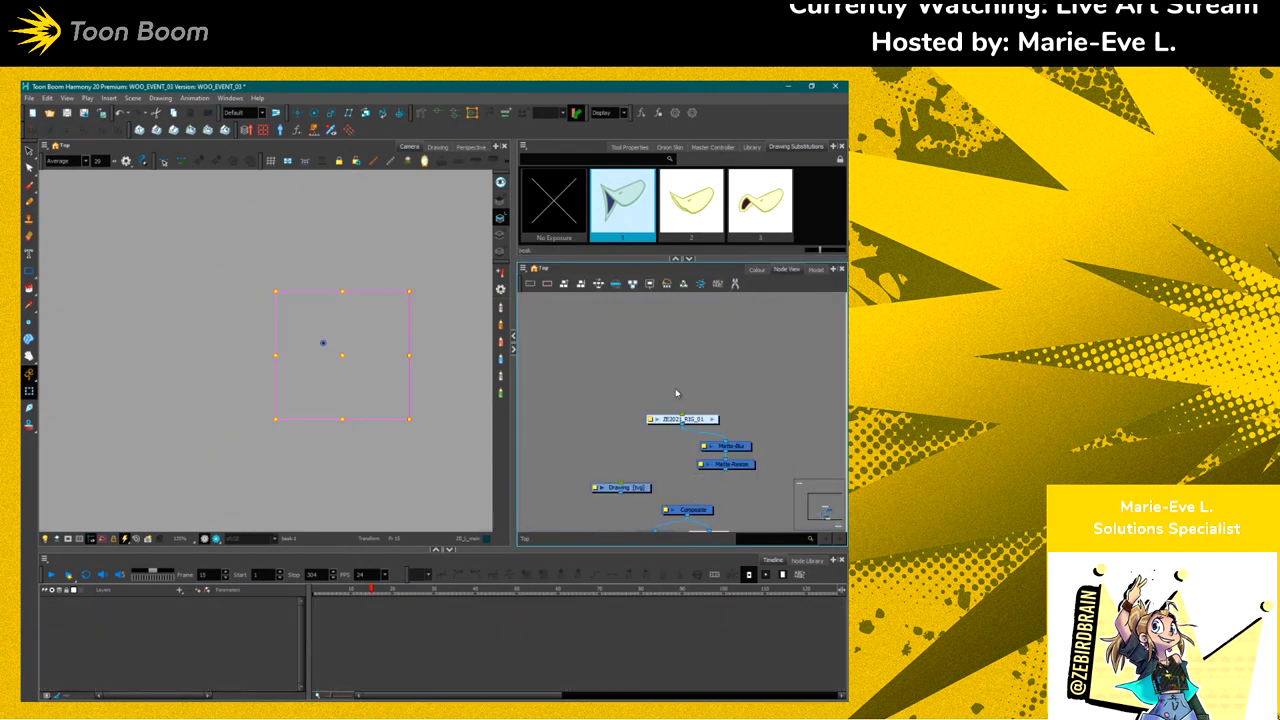
key(Delete)
drag(670, 432, 586, 453)
key(Delete)
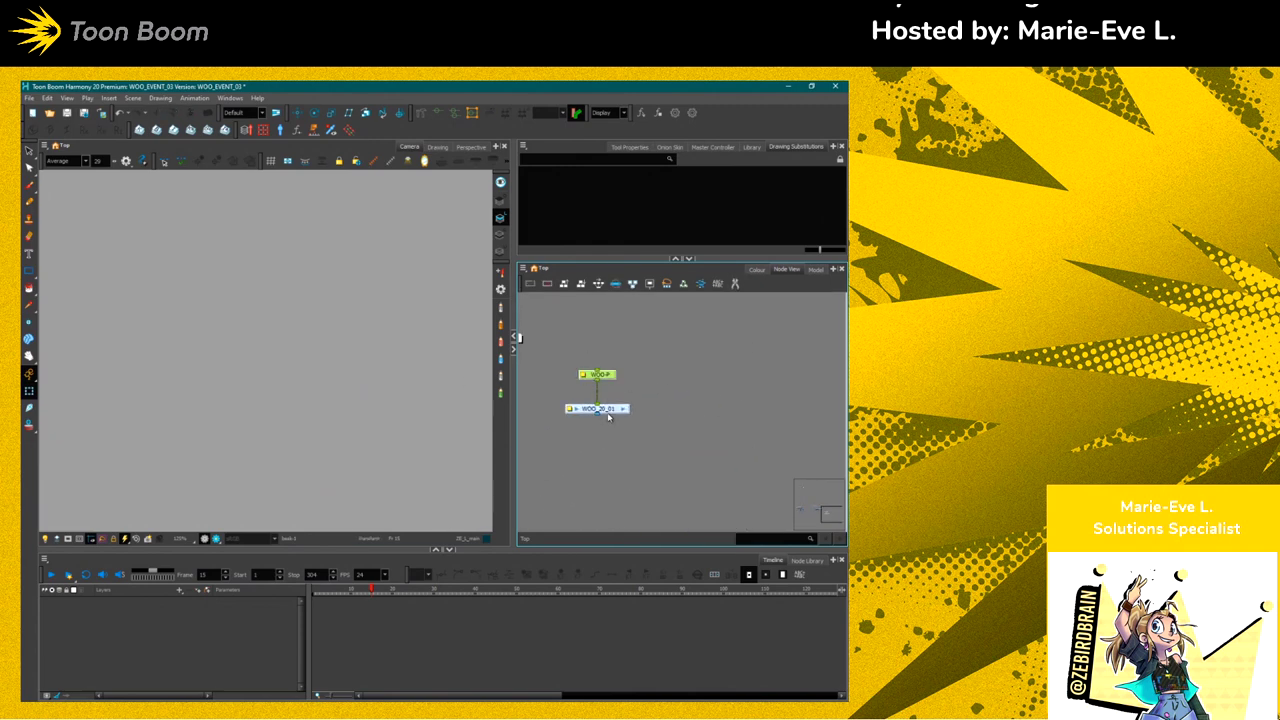
Bring the WOO_20_01 rig group beside the scene's Composite and connect it so the orange-haired character displays
key(ctrl+z)
key(ctrl+z)
key(ctrl+z)
key(ctrl+z)
key(ctrl+z)
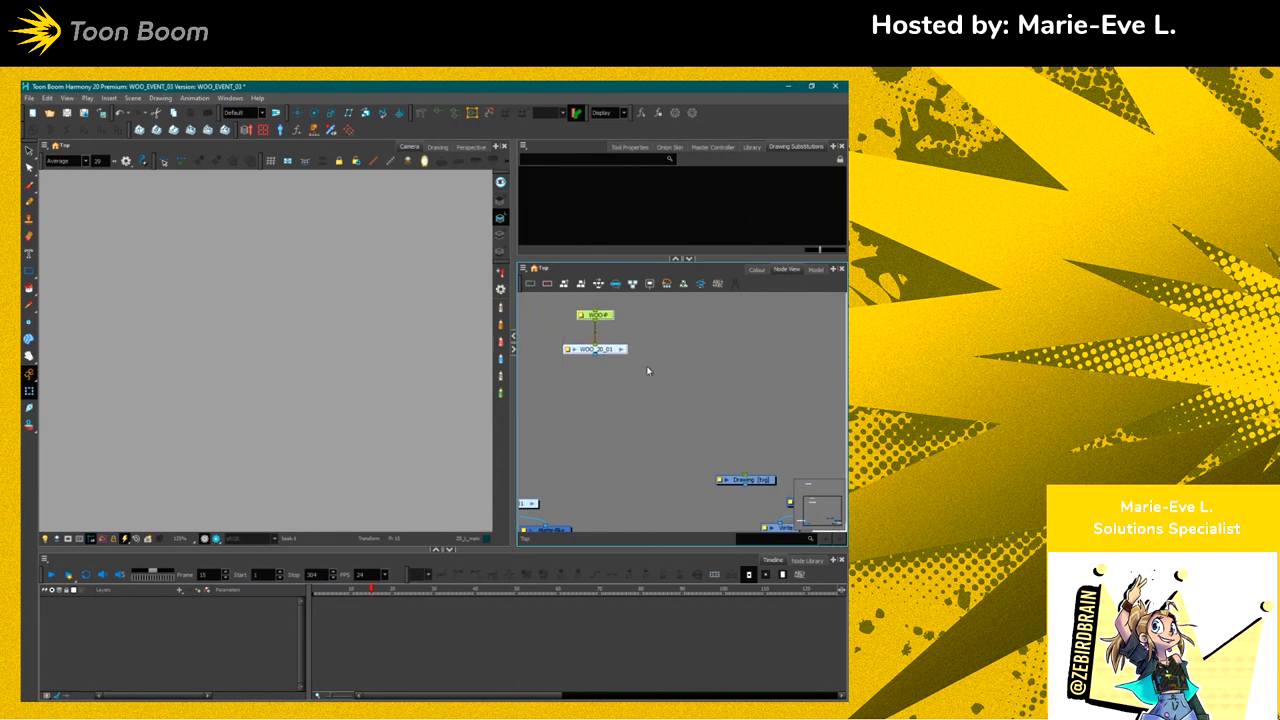
drag(710, 390, 711, 437)
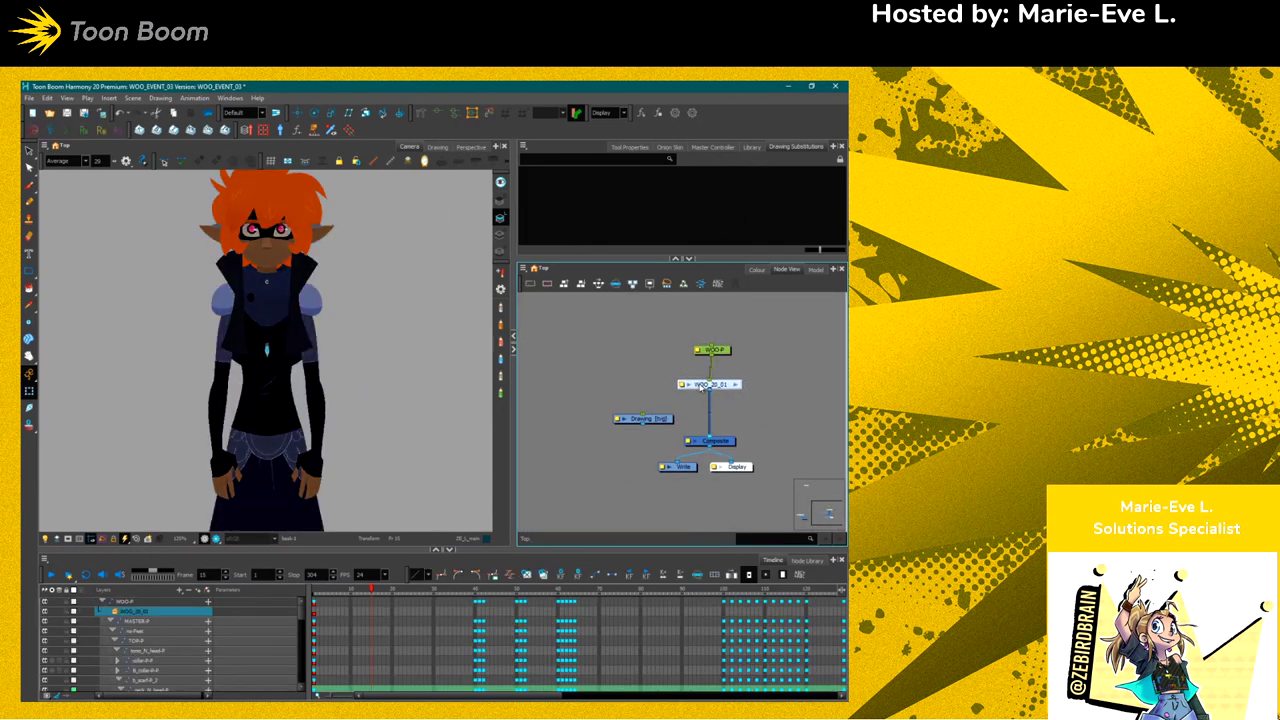
Enlarge the Camera view and examine the orange-haired character's face up close and at upper-body scale
click(674, 351)
scroll(191, 290, up, 5)
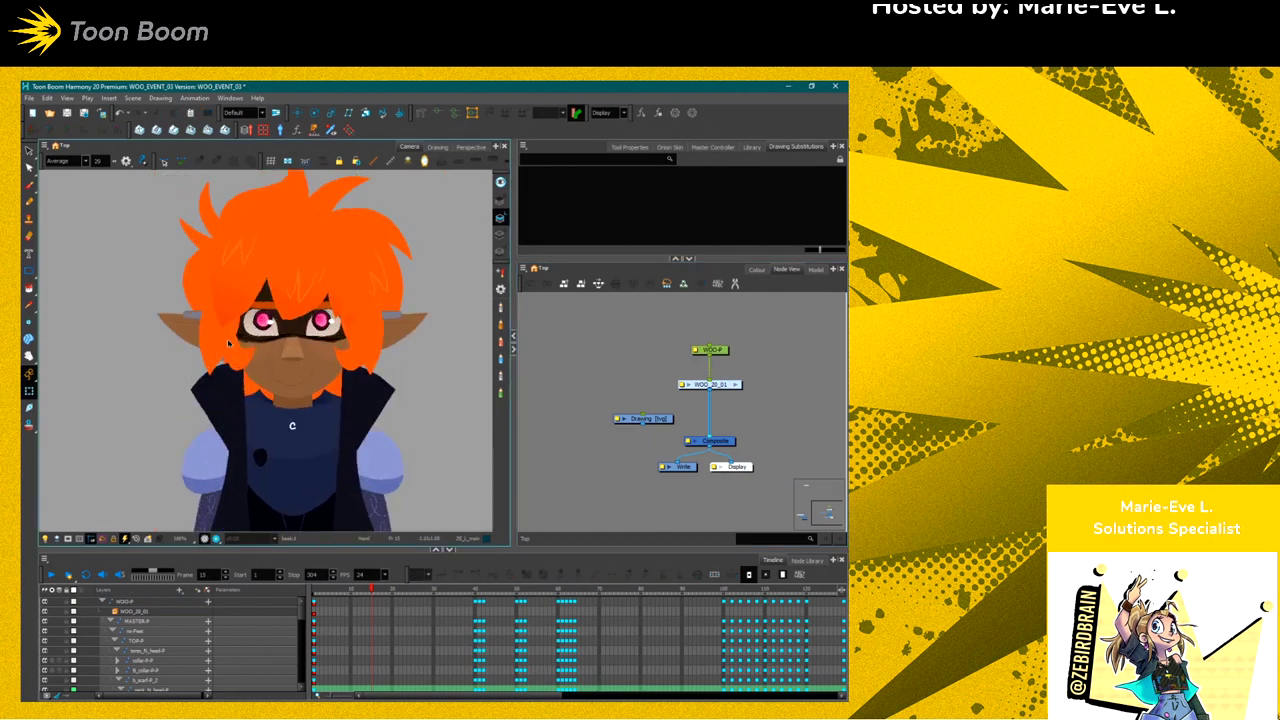
scroll(227, 342, up, 4)
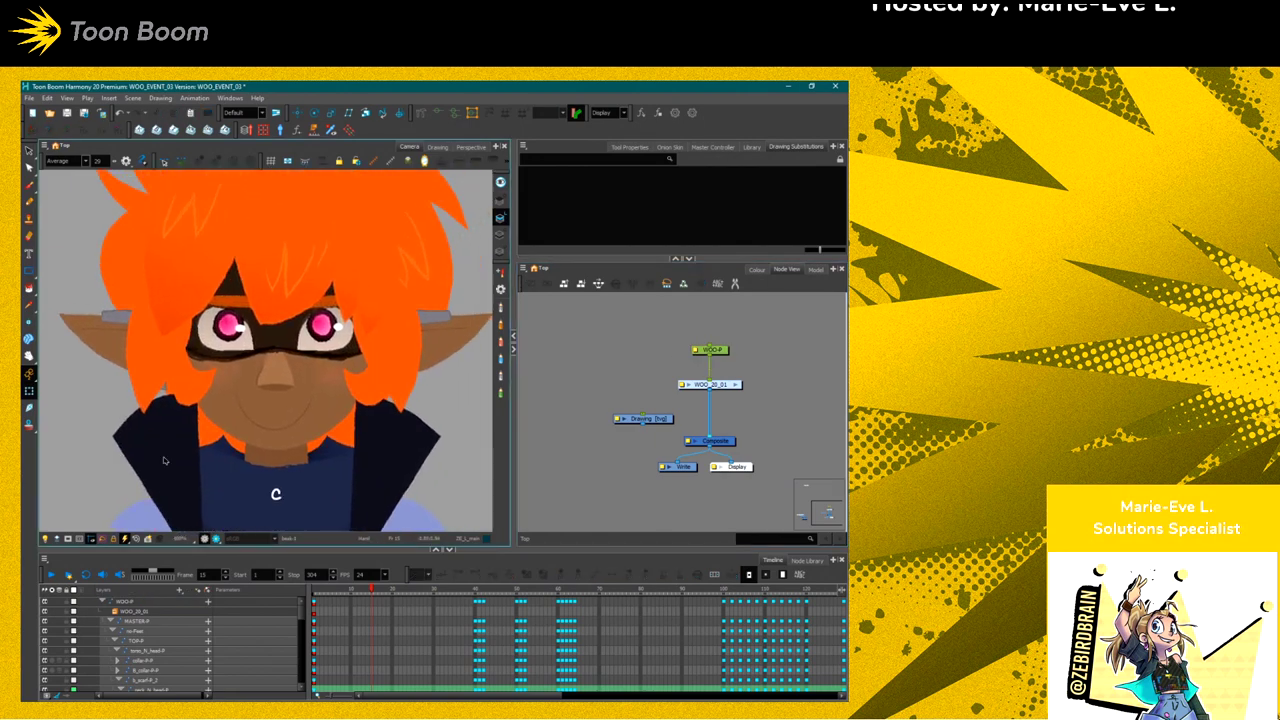
drag(170, 550, 165, 605)
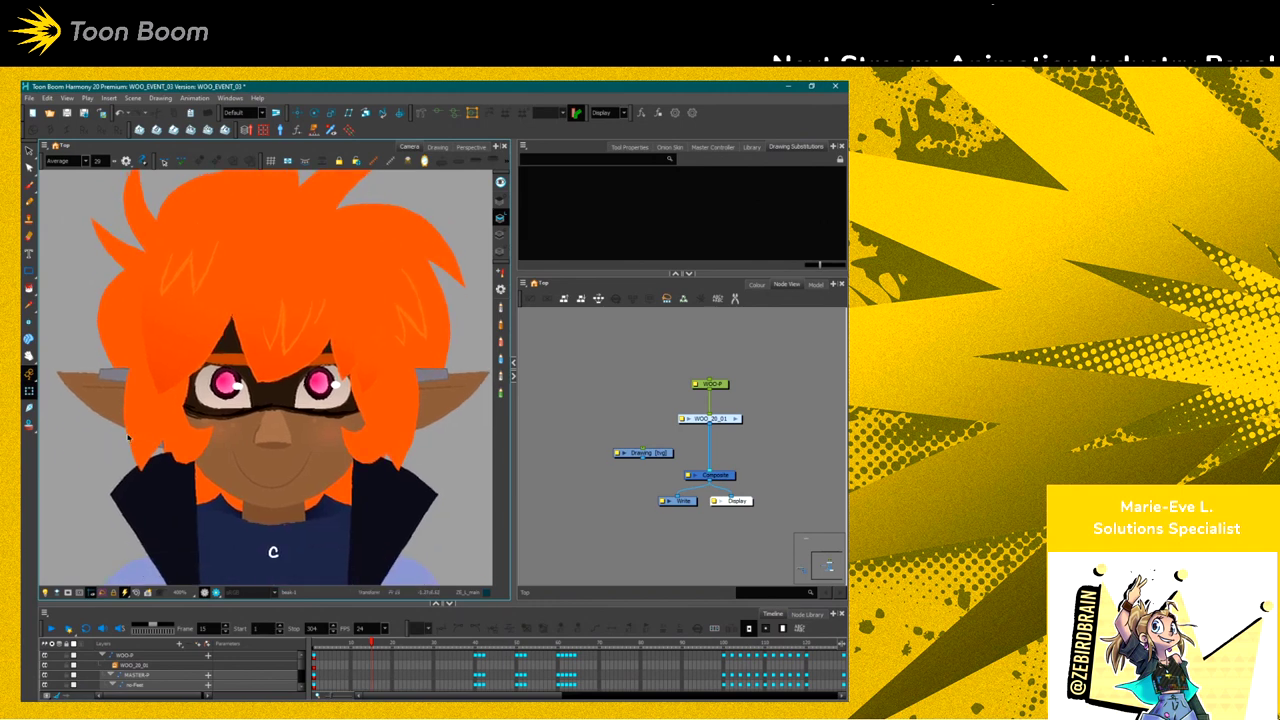
scroll(128, 436, down, 6)
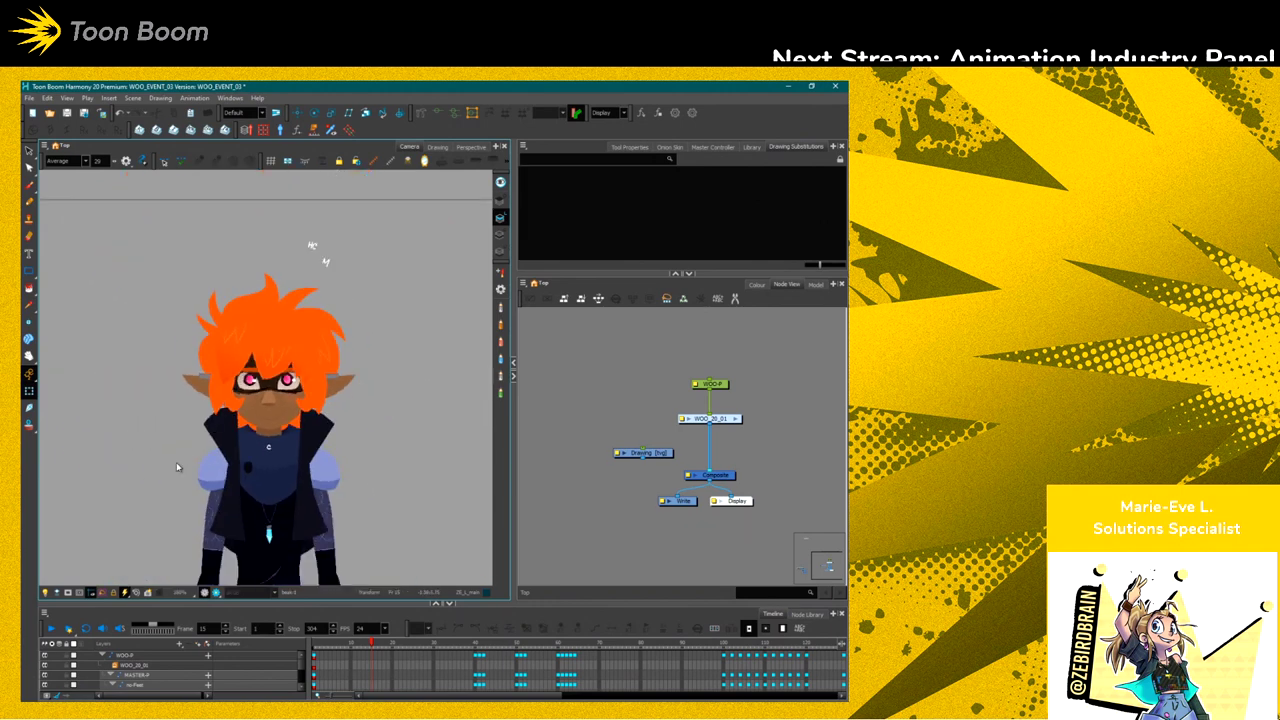
Enter the WOO_20_01 group, find its Functions and Master Controller nodes, and show the rig's mc_Function controls on canvas
drag(445, 486, 575, 490)
click(575, 490)
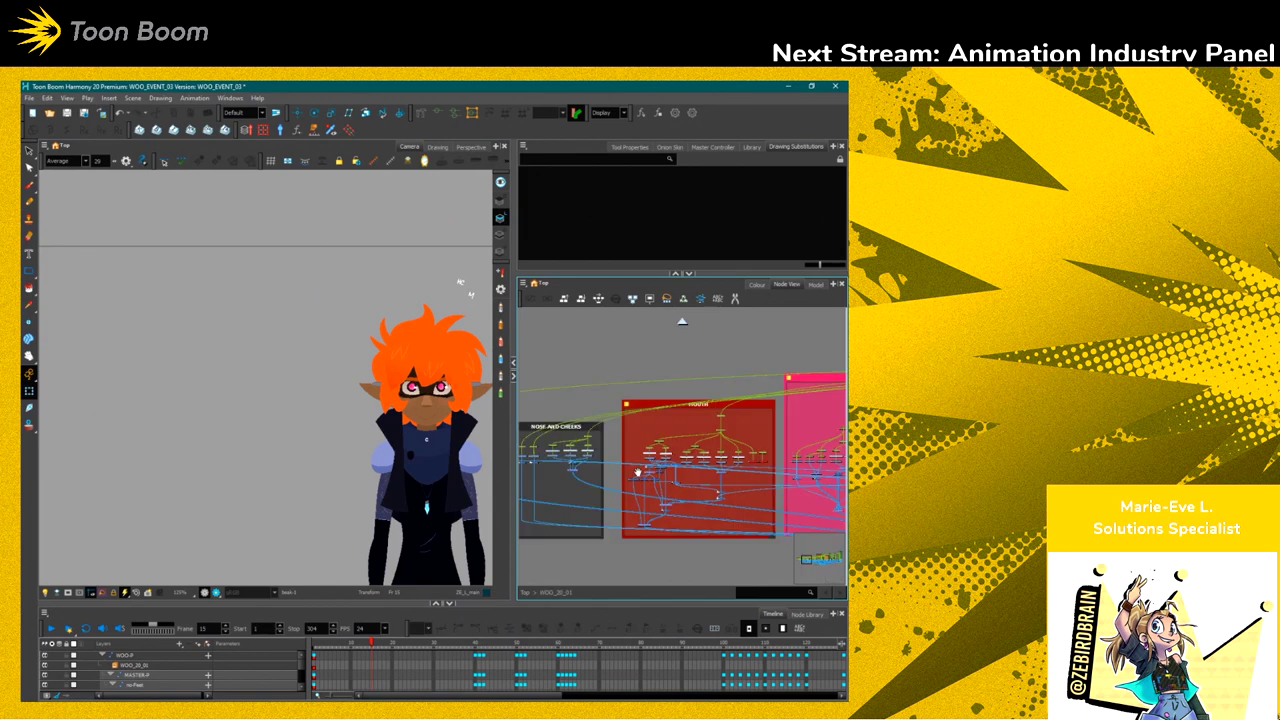
key(ctrl+Return)
scroll(590, 500, right, 5)
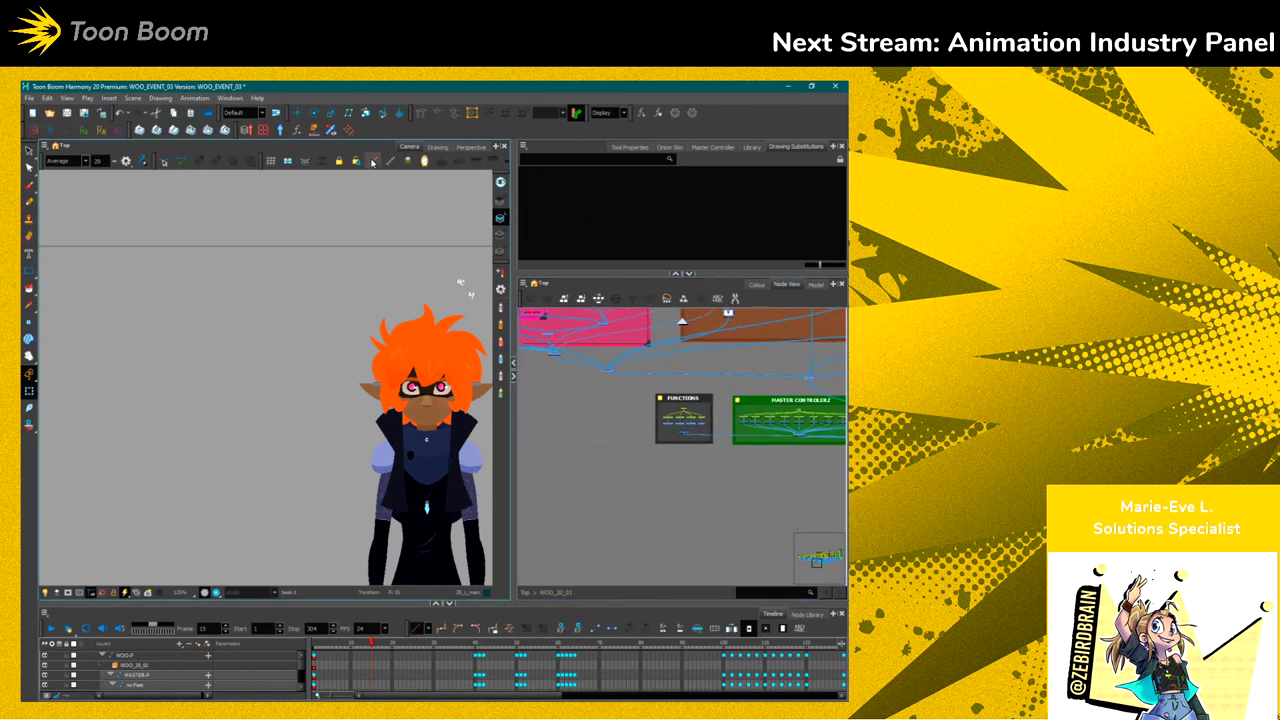
key(shift+t)
drag(140, 440, 165, 454)
scroll(231, 461, down, 1)
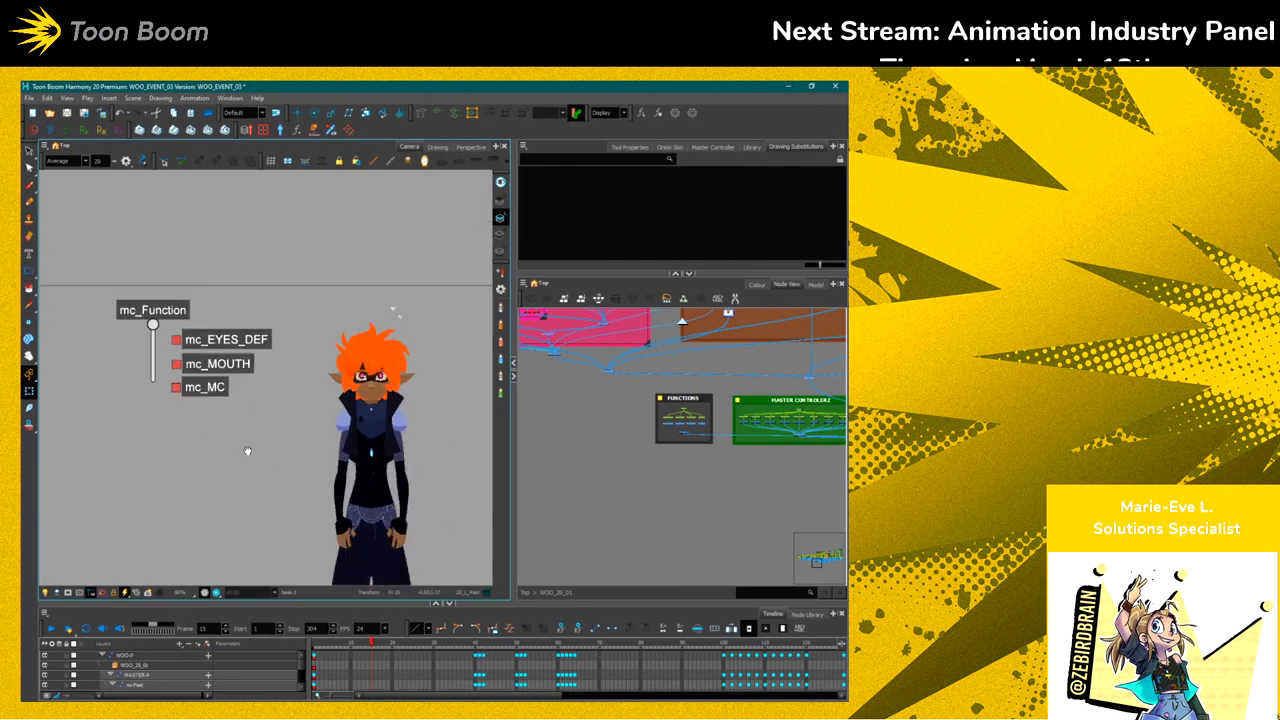
drag(247, 451, 157, 452)
Turn on the mc_MC option to show the blink and rotation sliders, widen the Camera view, and turn mc_MC off again
click(80, 389)
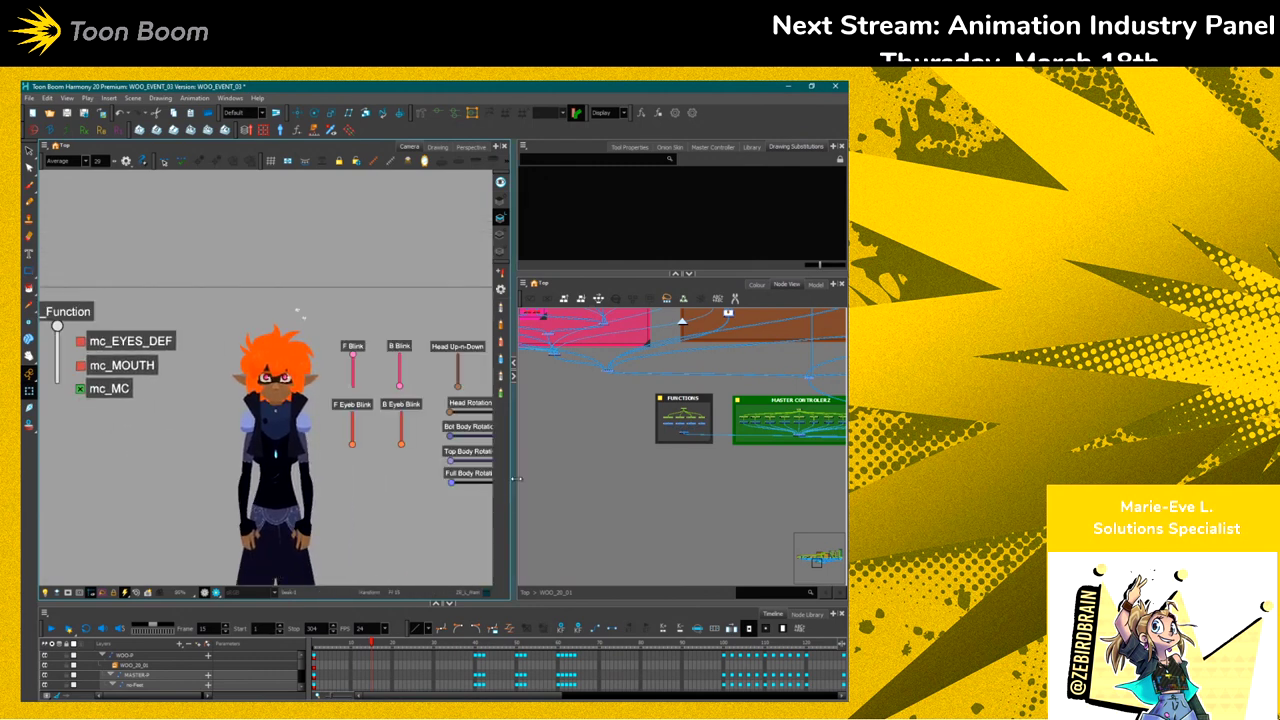
drag(516, 479, 637, 479)
click(148, 354)
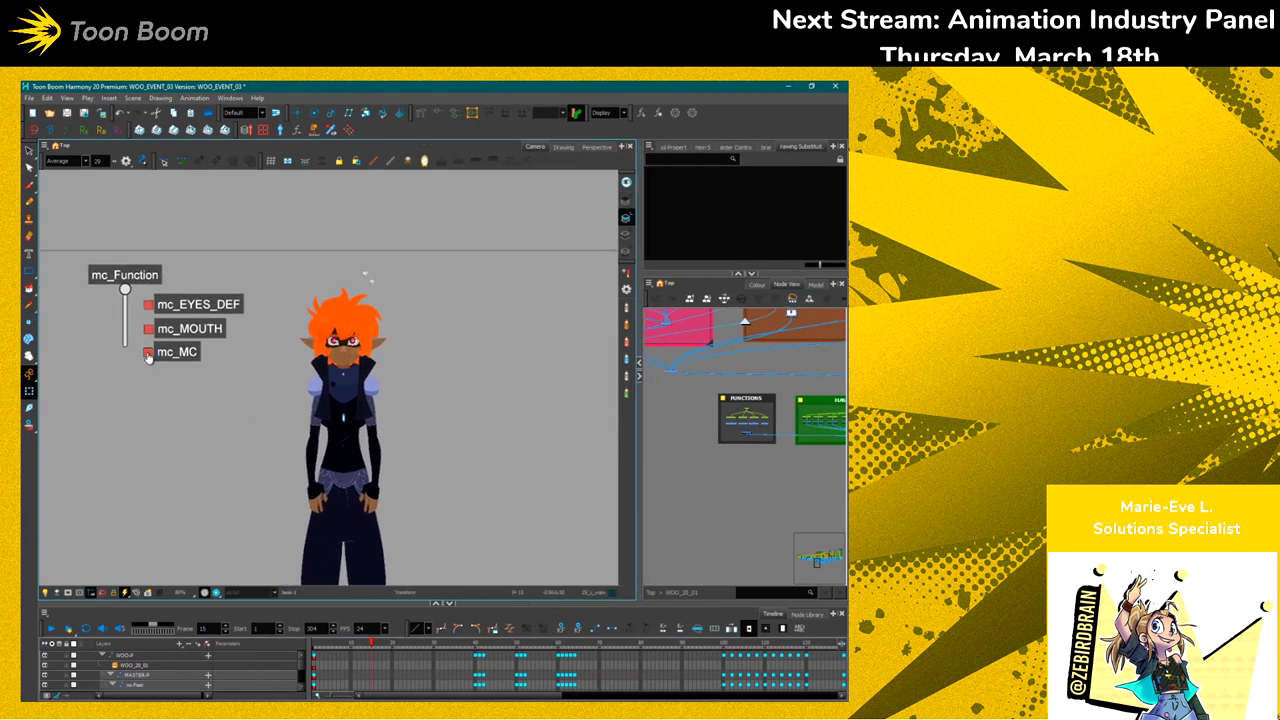
click(800, 418)
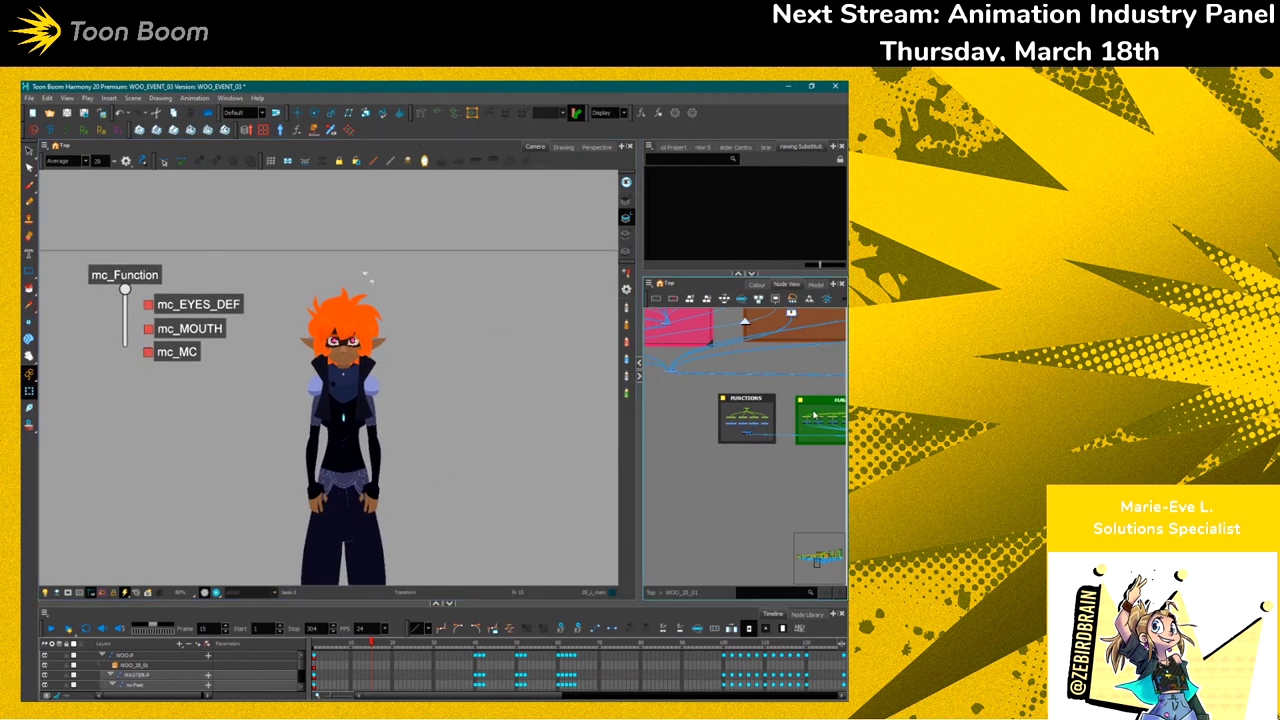
Toggle the mc_MC controls on and off twice to see which rig controllers they display
click(148, 353)
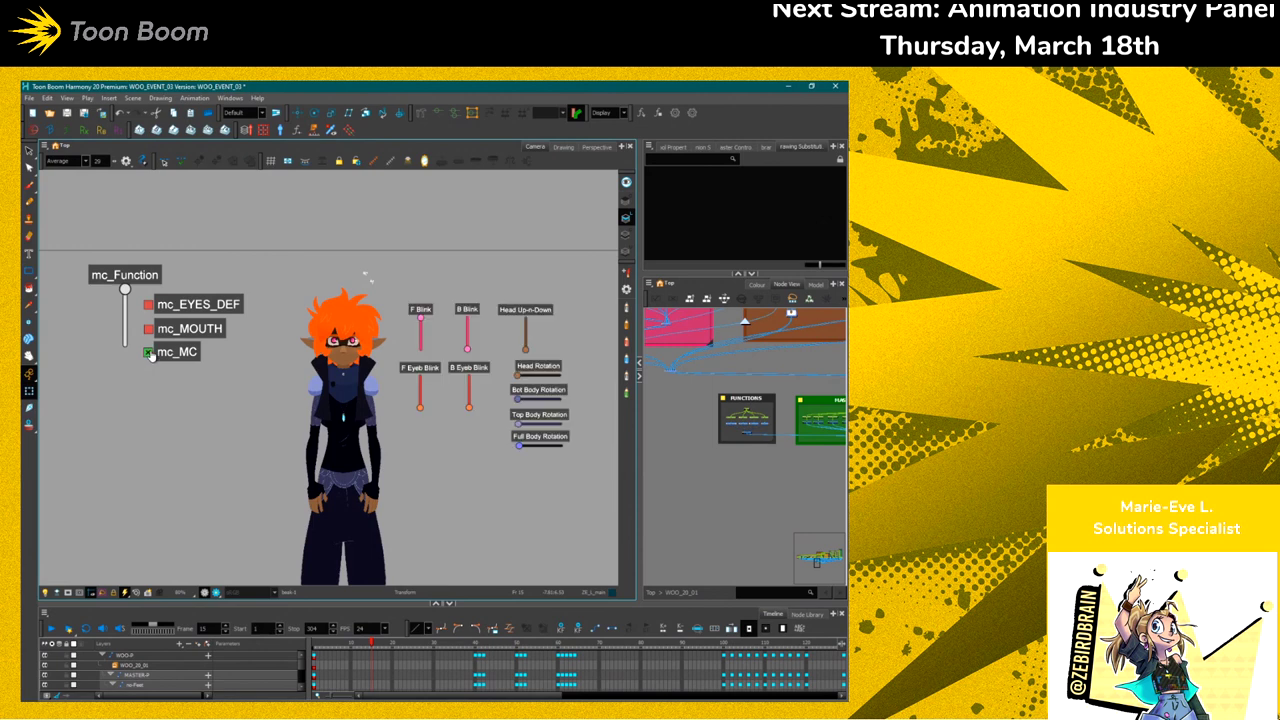
click(148, 354)
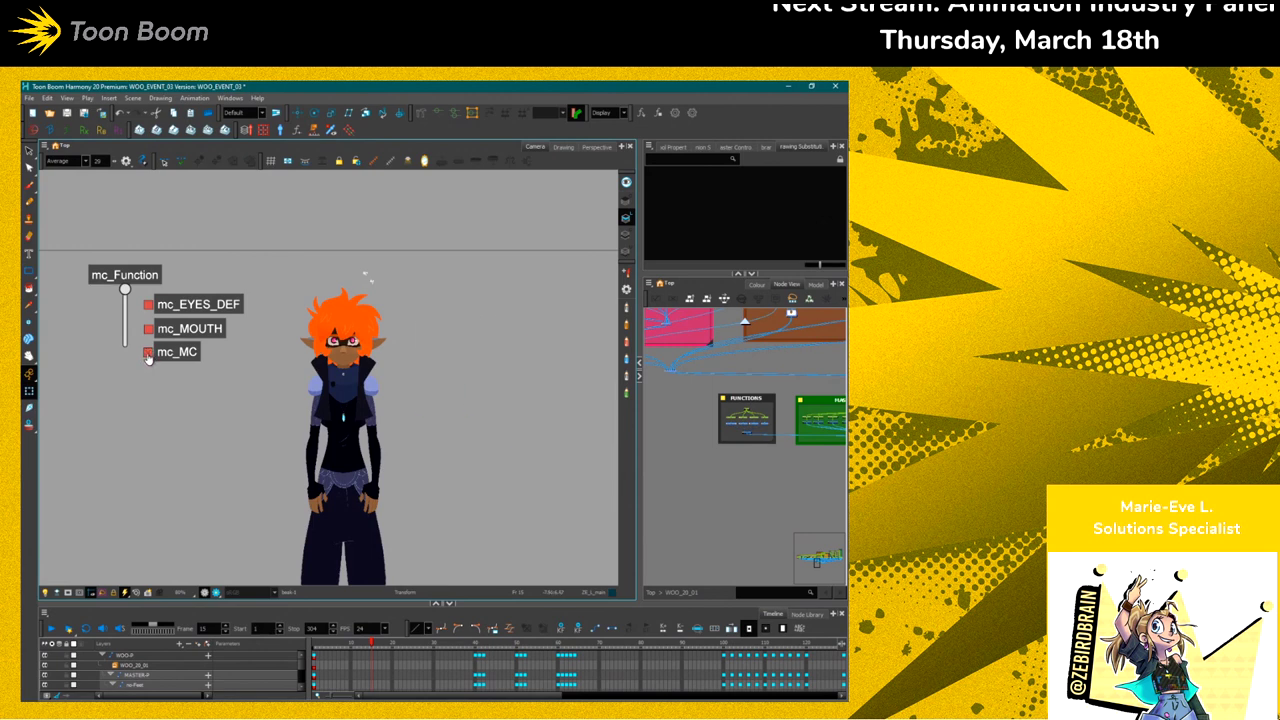
click(148, 355)
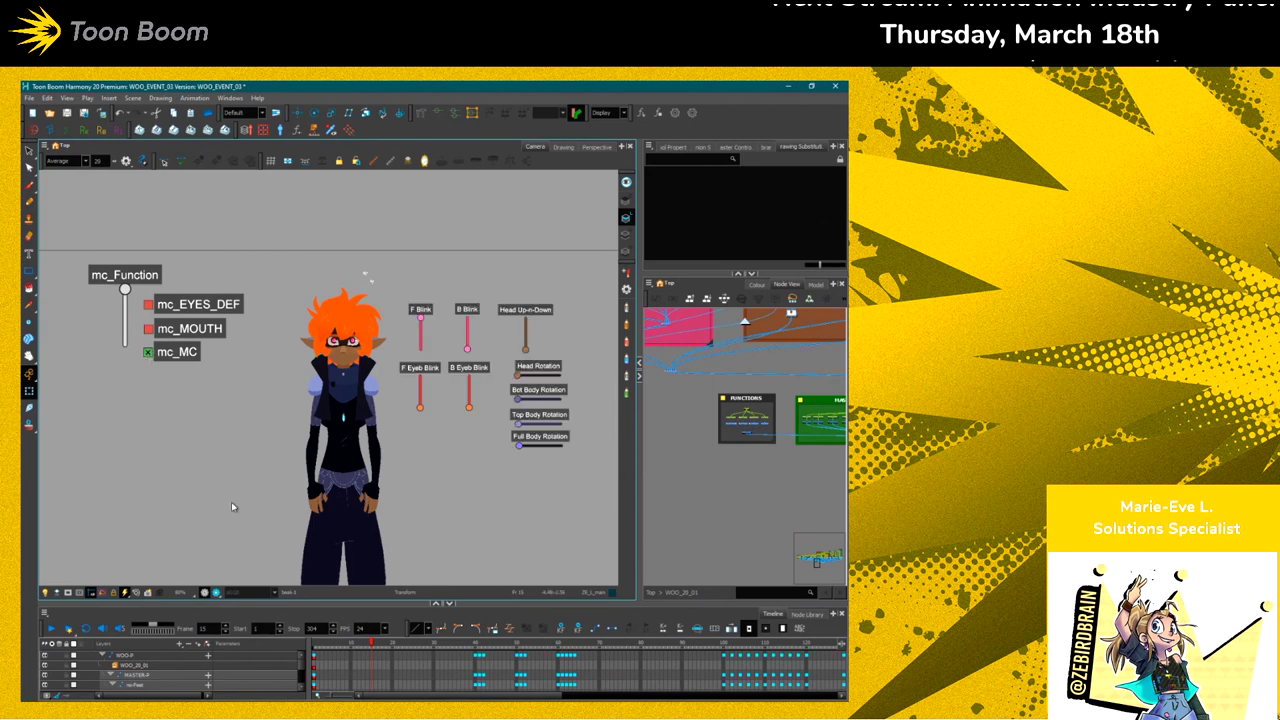
click(148, 355)
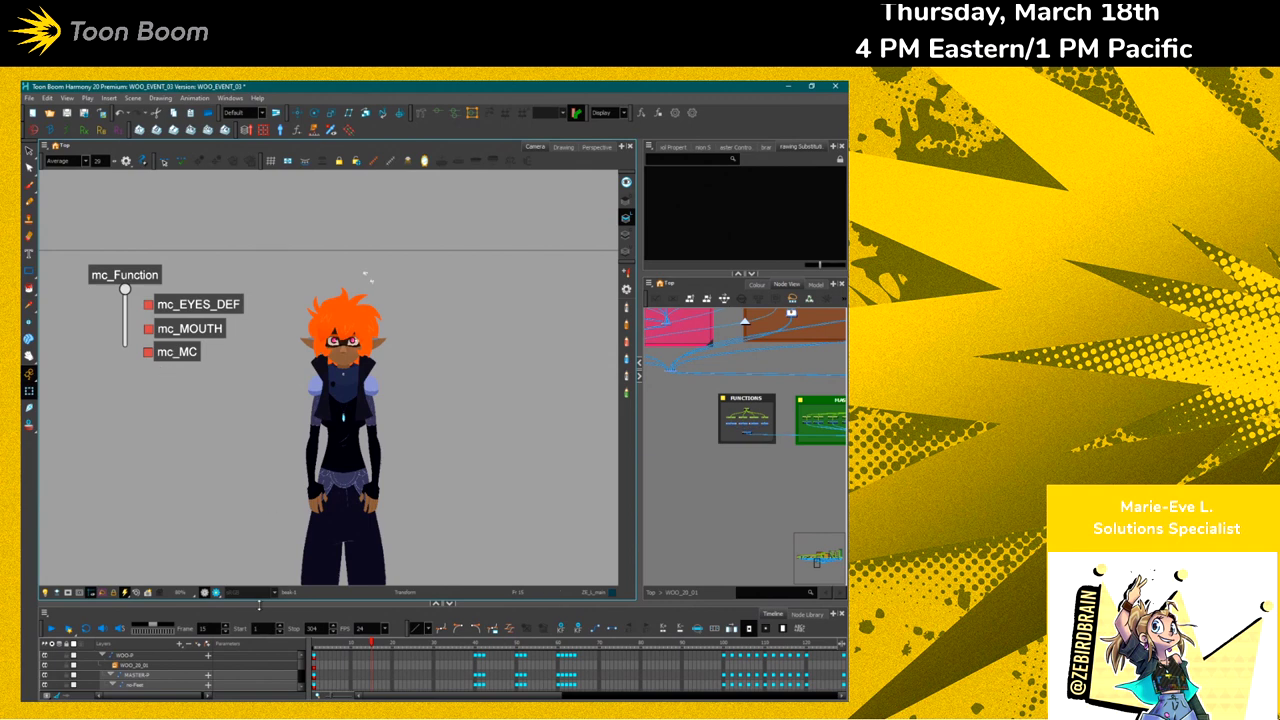
Switch the camera view to render preview and inspect the character's necklace up close
click(217, 593)
scroll(313, 425, up, 5)
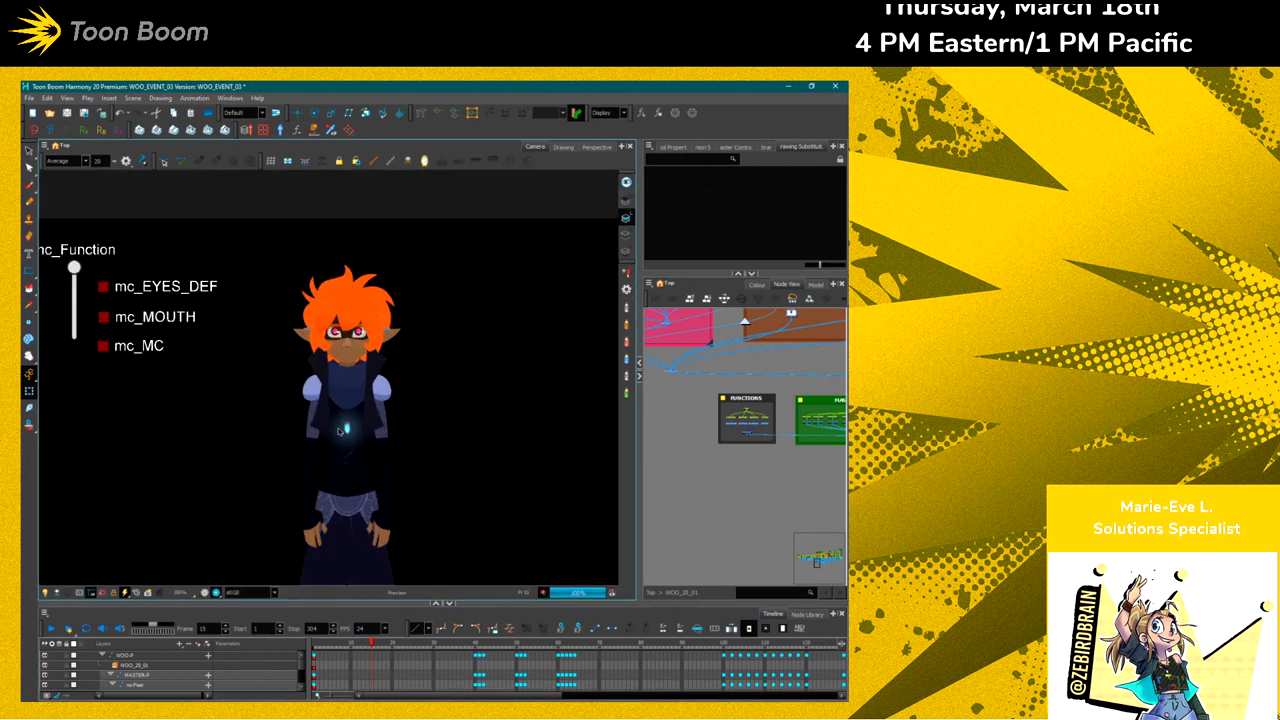
scroll(313, 425, up, 3)
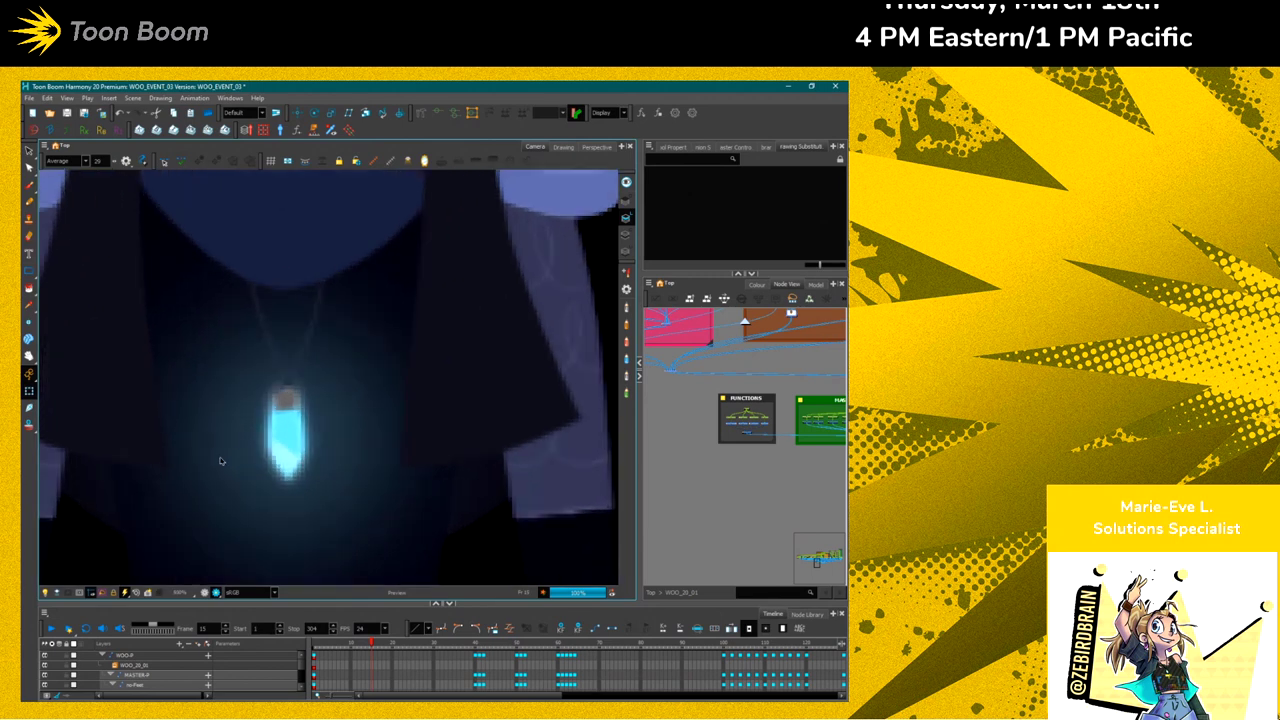
scroll(224, 466, down, 2)
scroll(224, 466, down, 2)
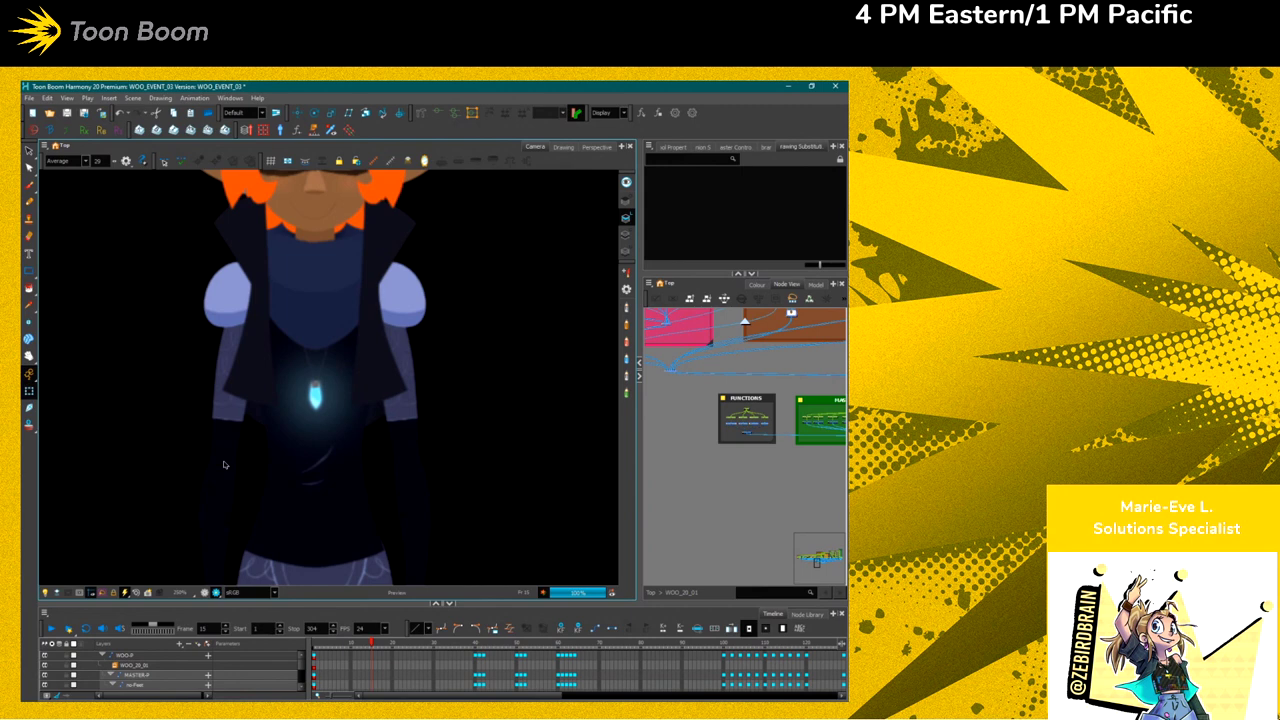
scroll(234, 440, down, 5)
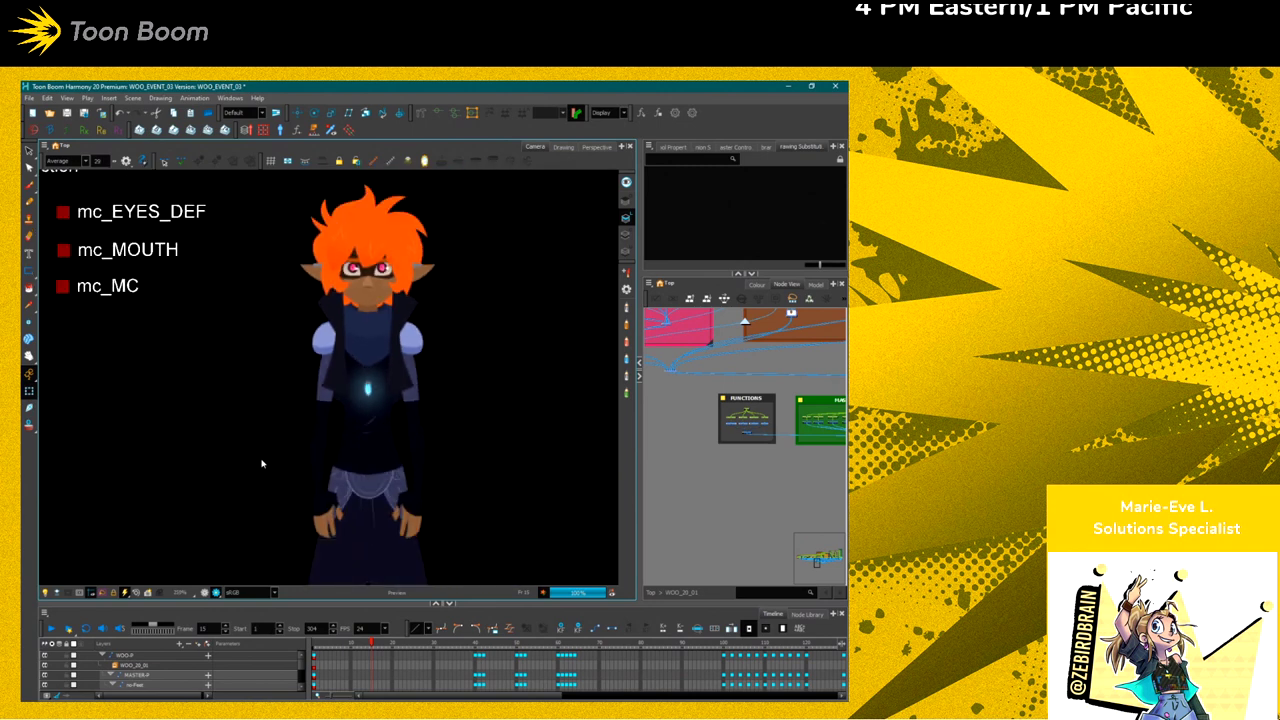
scroll(240, 455, down, 2)
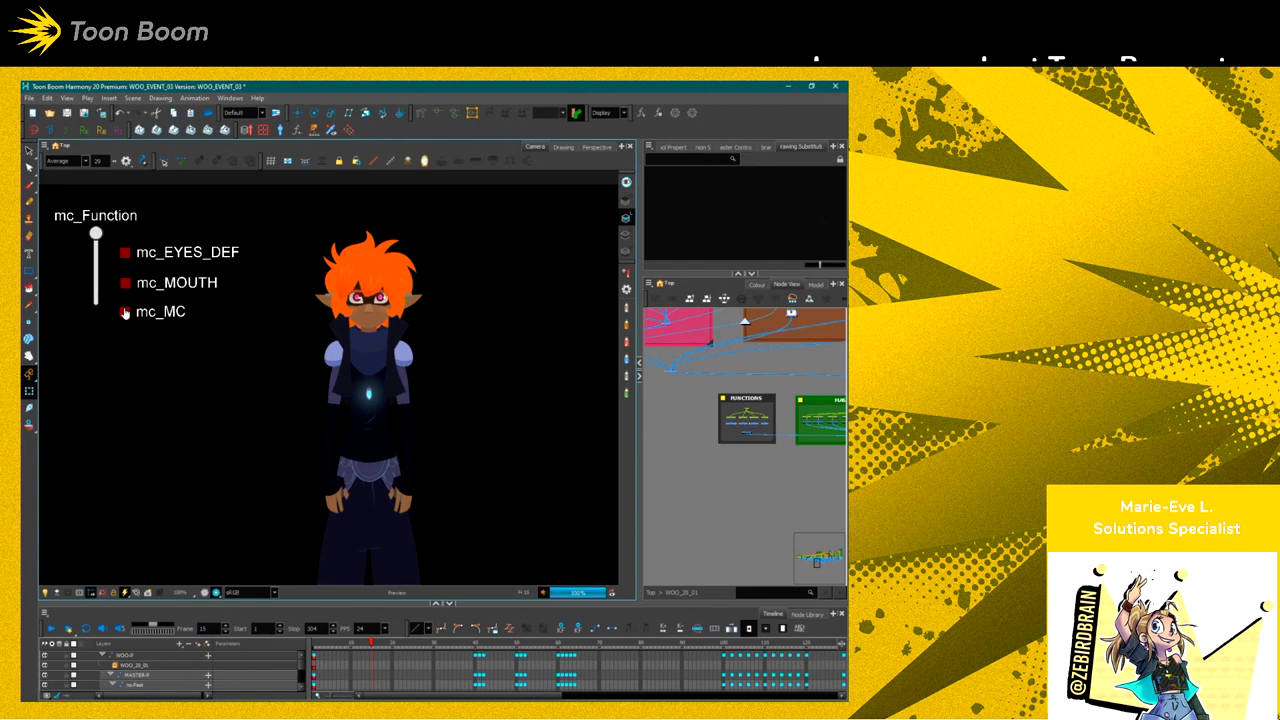
Locate the Matte-Resize and Glow nodes of the necklace in the character's node network
click(727, 476)
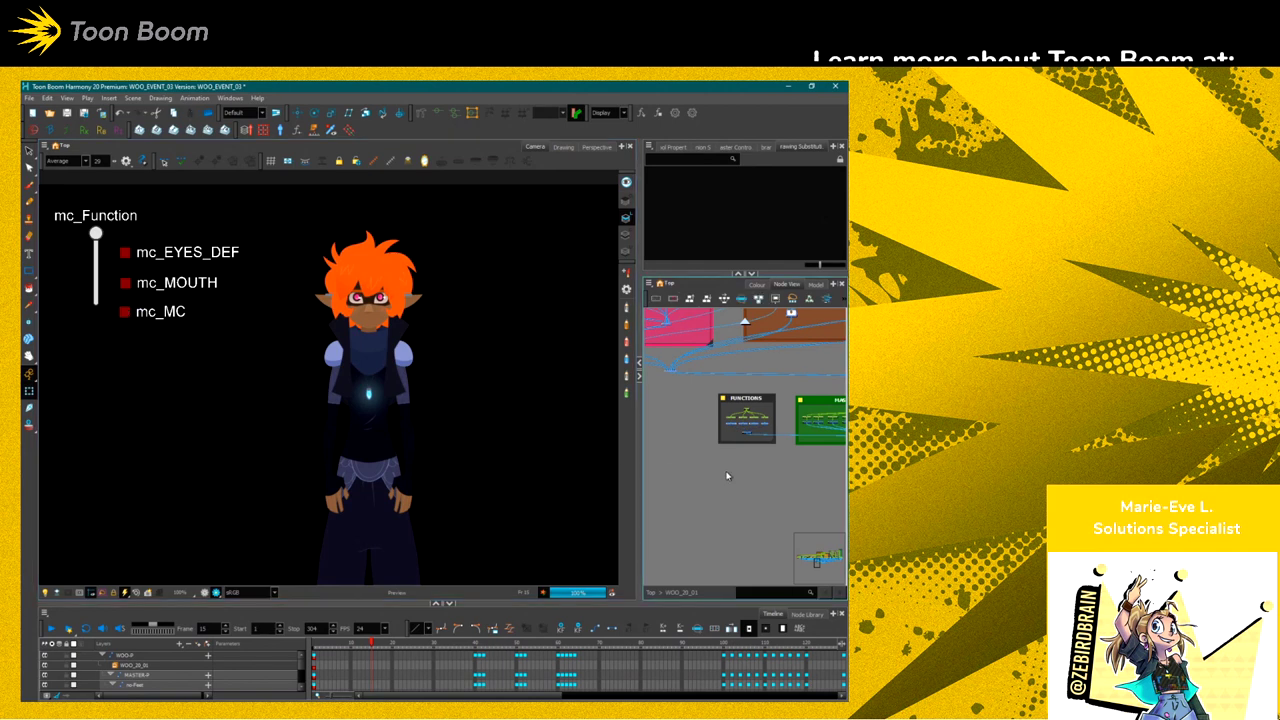
scroll(730, 465, up, 3)
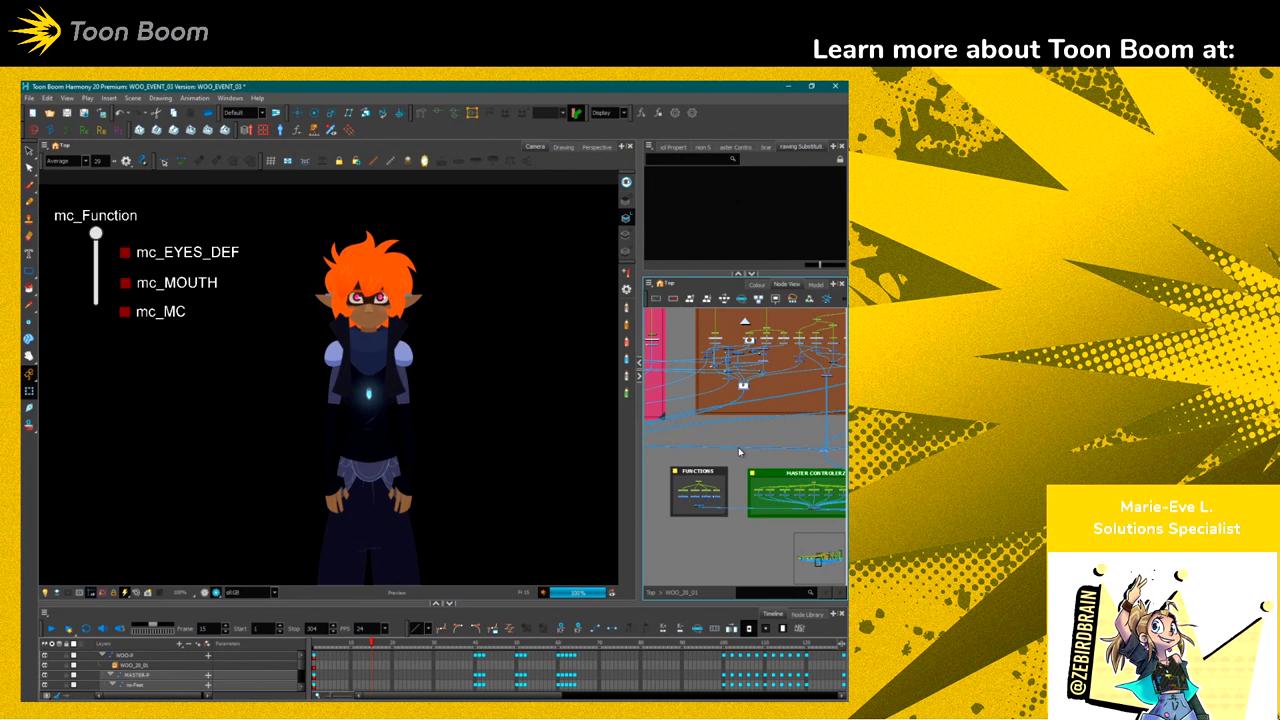
scroll(740, 452, up, 3)
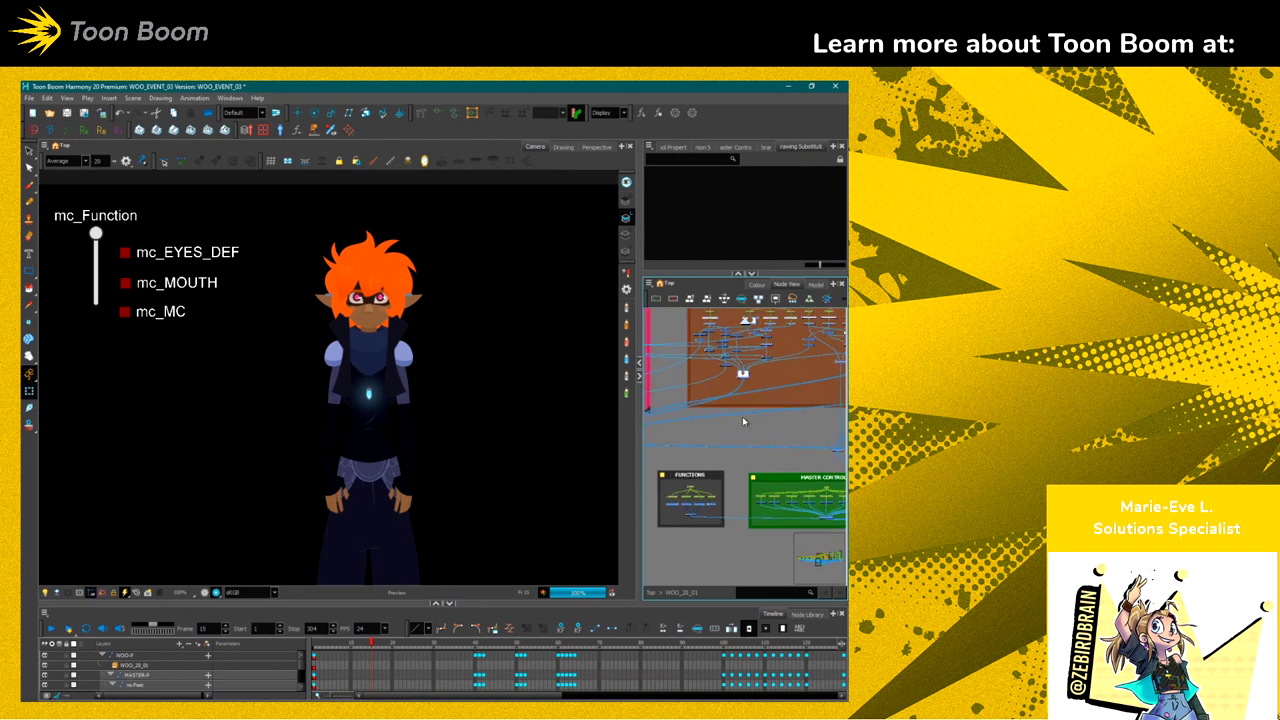
scroll(743, 438, up, 2)
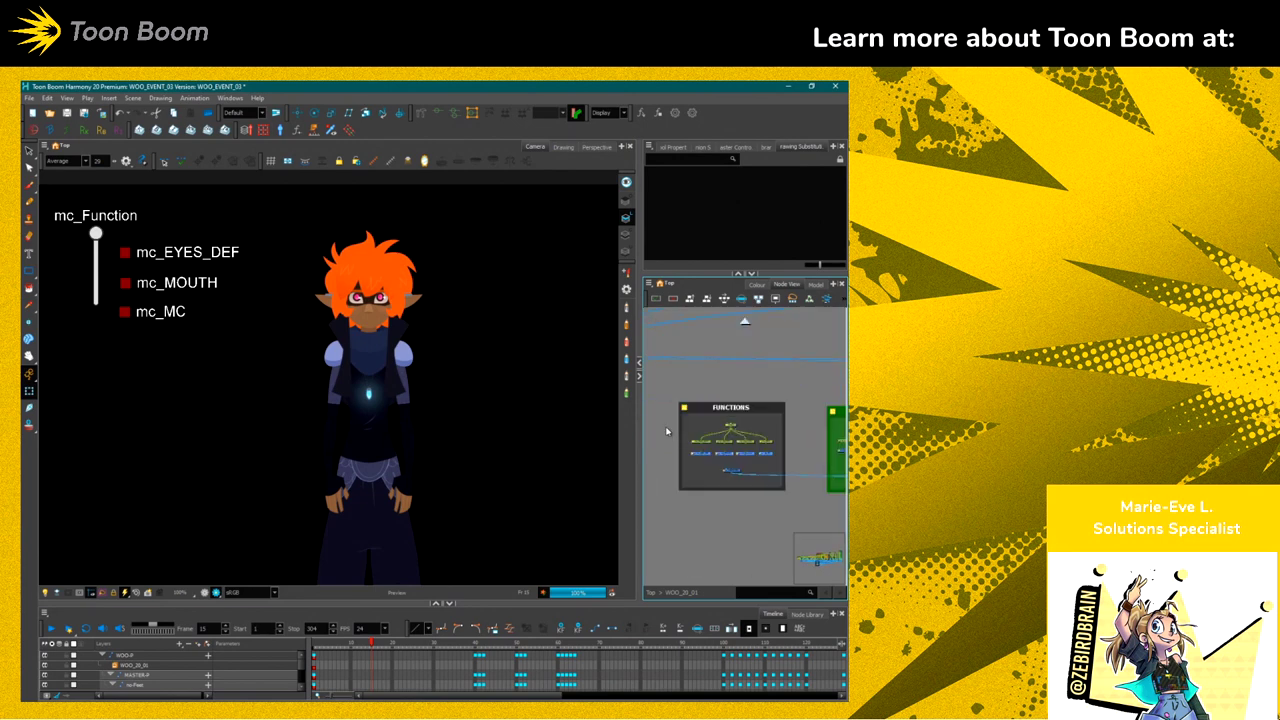
click(743, 440)
double_click(743, 440)
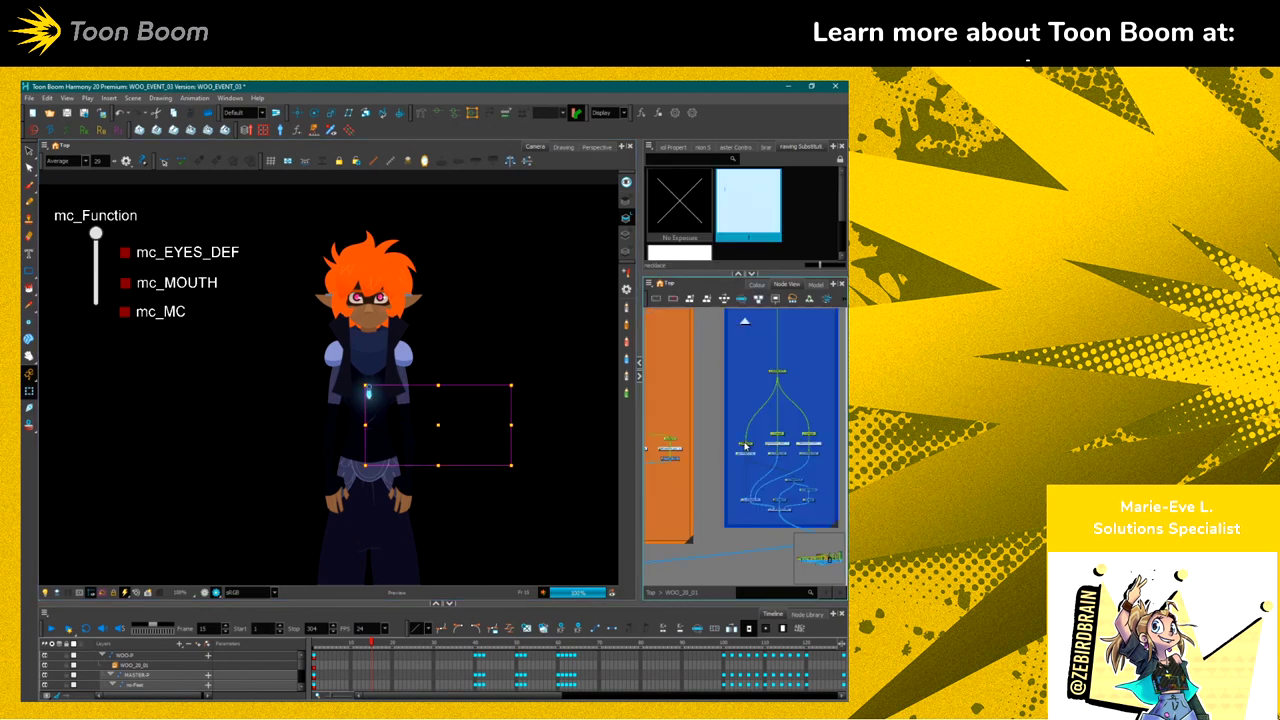
scroll(745, 445, up, 4)
scroll(709, 497, up, 5)
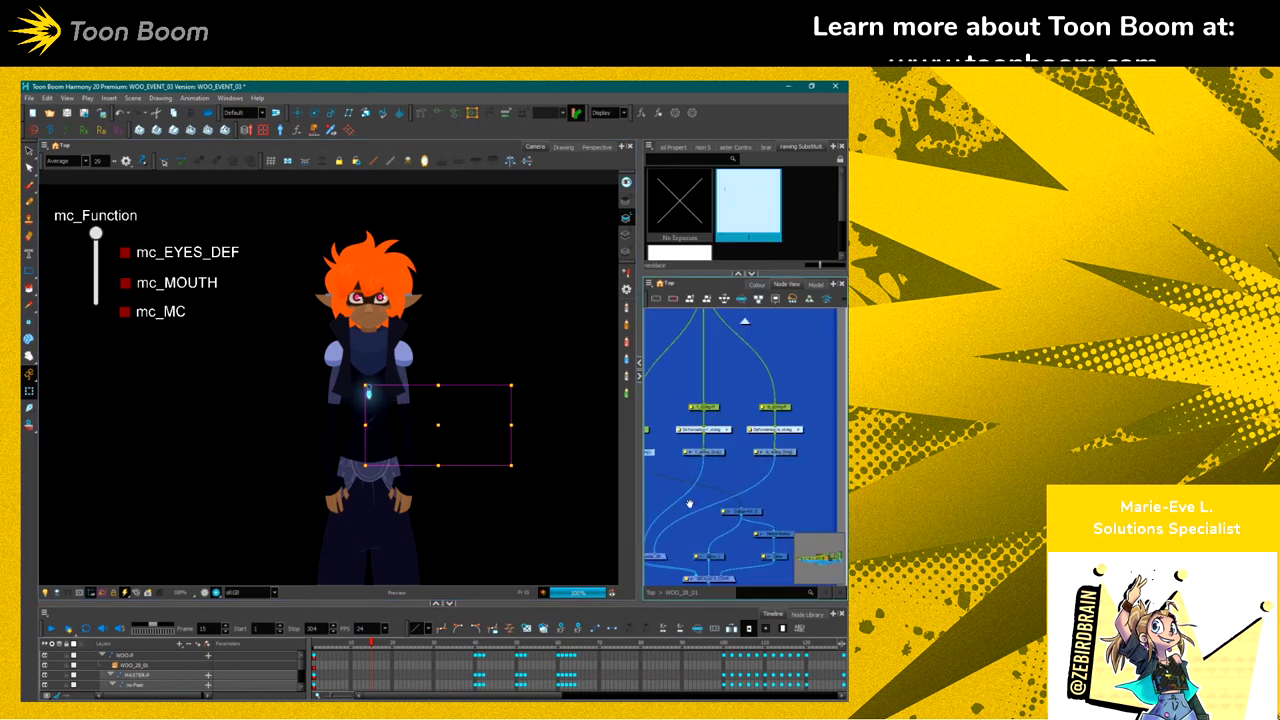
scroll(773, 529, up, 1)
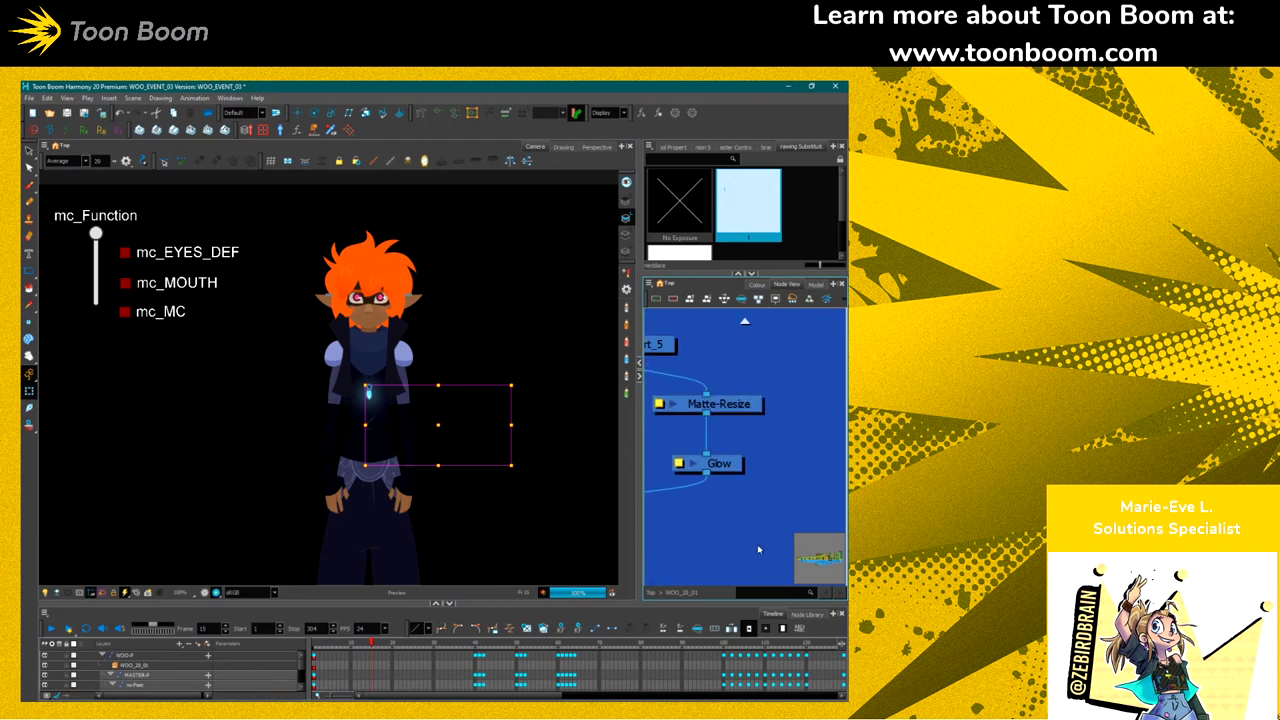
click(706, 435)
drag(718, 507, 808, 508)
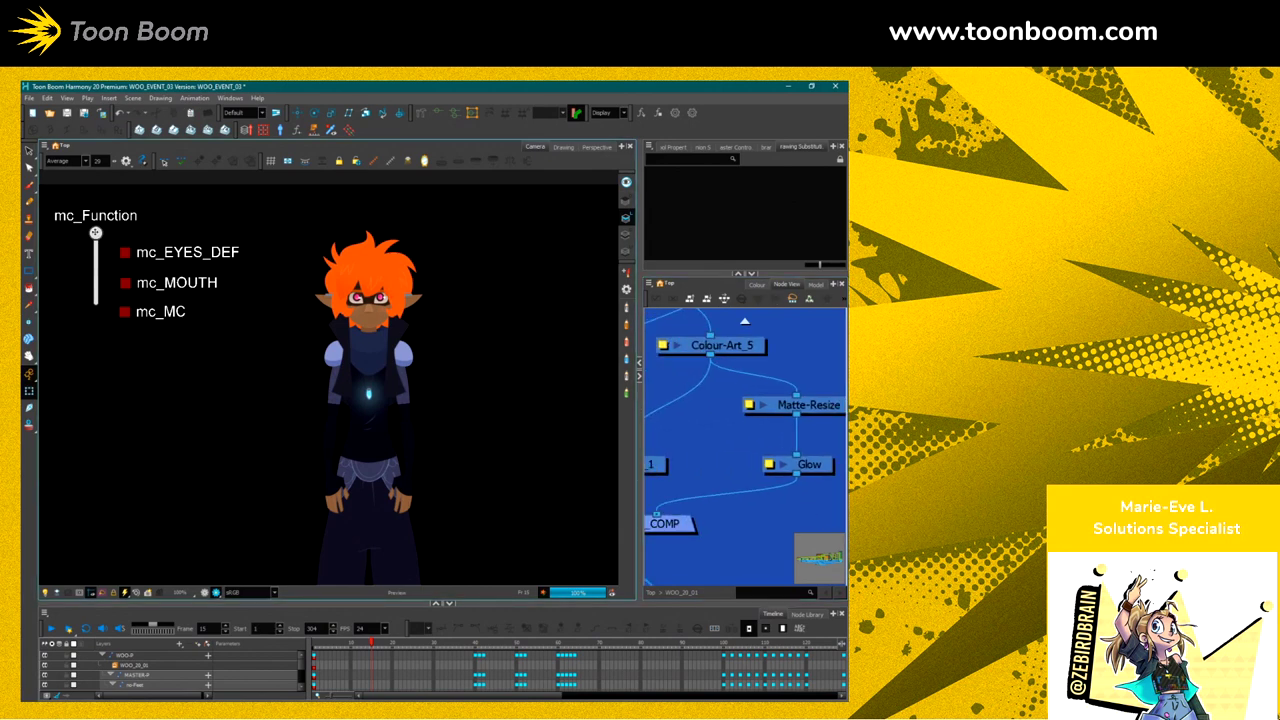
Open the properties of the Glow node below Matte-Resize, review its settings and close them
scroll(352, 402, up, 1)
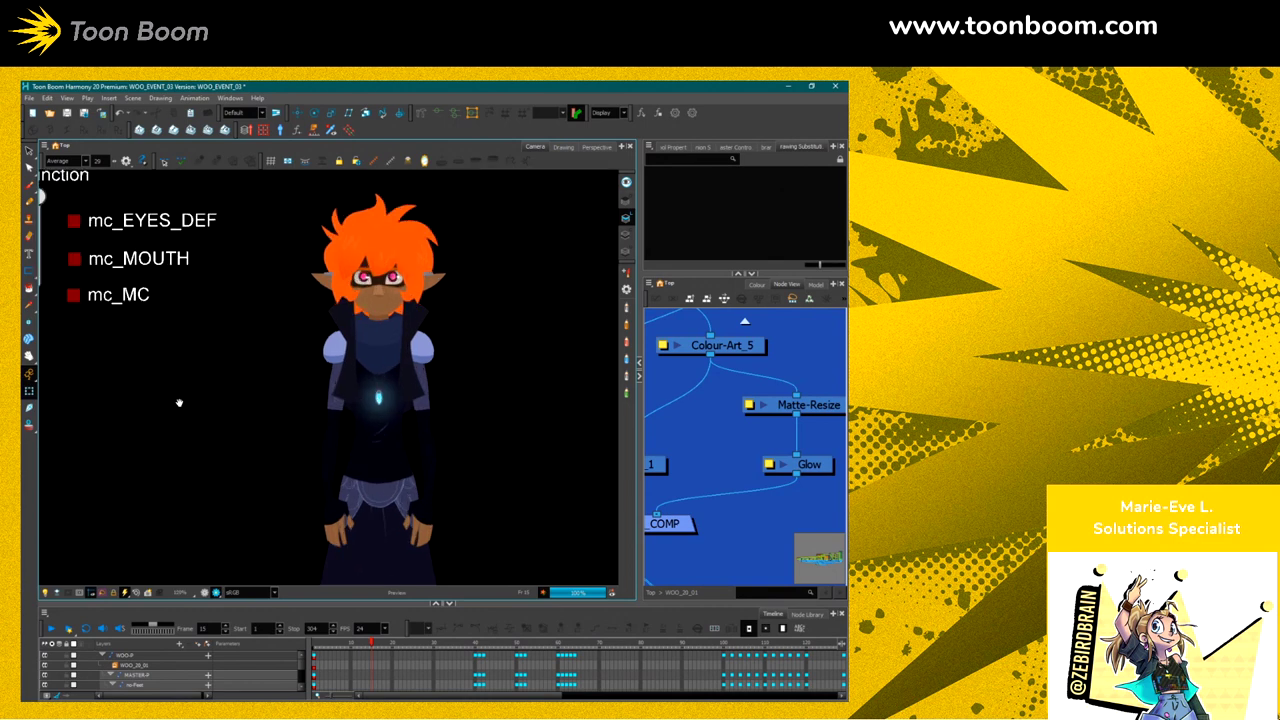
drag(179, 403, 437, 443)
click(769, 464)
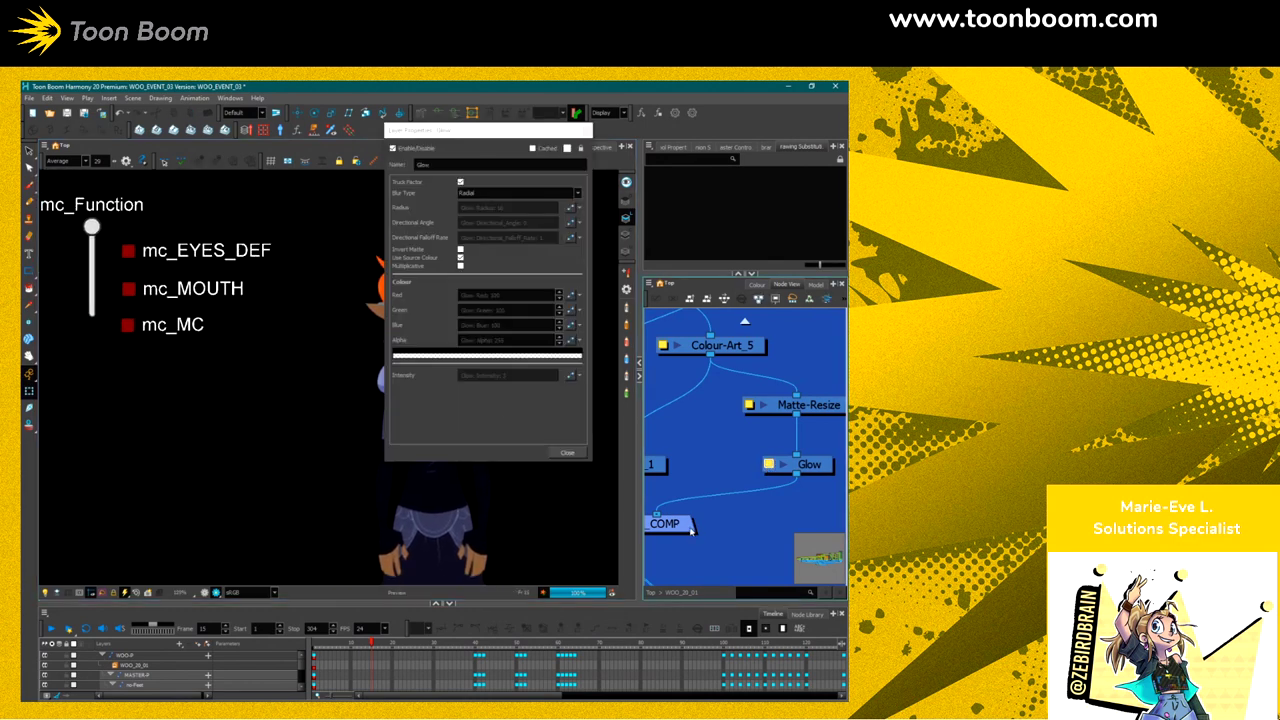
mouse_move(455, 145)
mouse_down()
mouse_move(428, 160)
mouse_move(477, 171)
mouse_move(455, 145)
mouse_up()
click(598, 143)
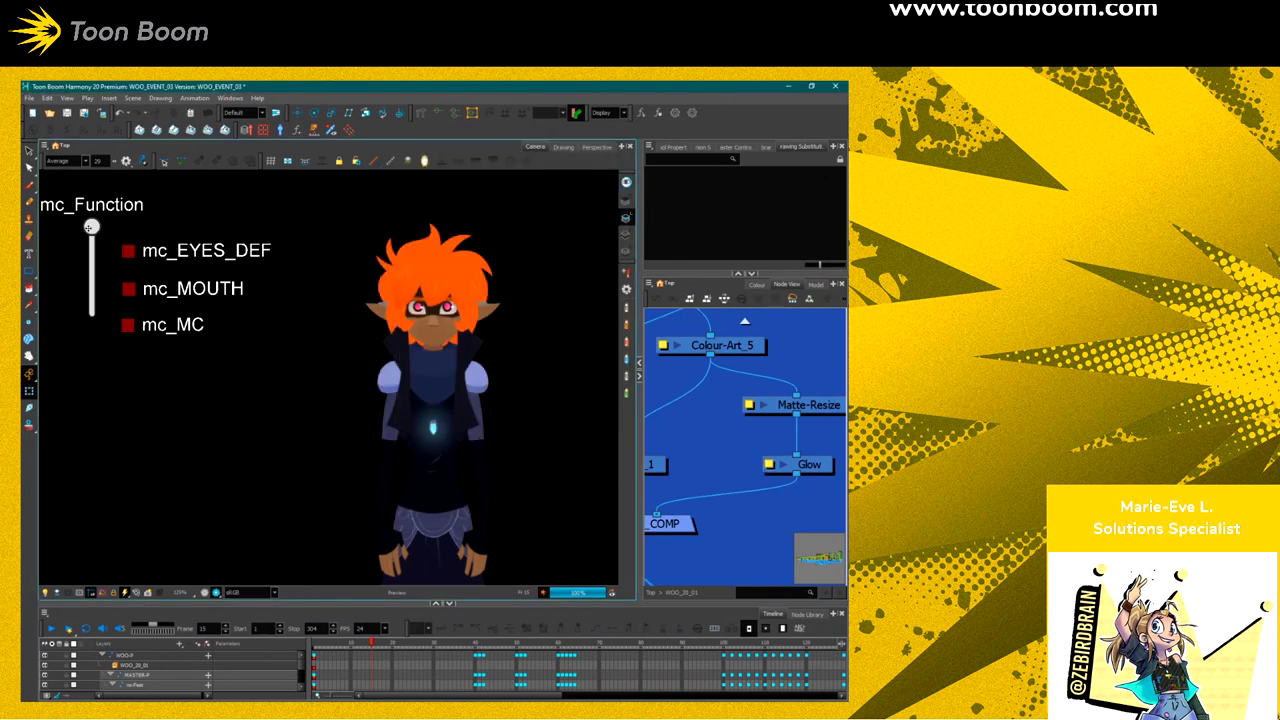
Look over the nodes feeding NECKLACE_COMP and return to the top level of the node network
mouse_move(91, 227)
mouse_down()
mouse_move(91, 314)
mouse_move(91, 233)
mouse_move(91, 278)
mouse_move(77, 215)
mouse_up()
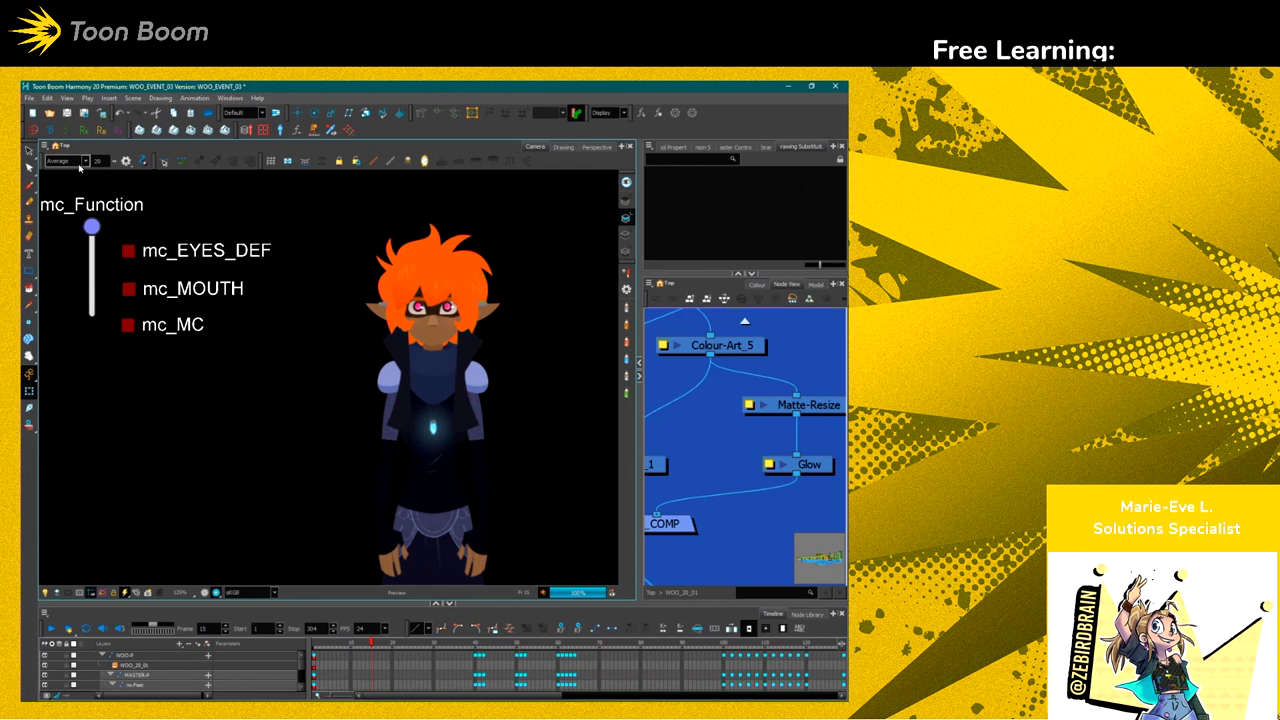
click(712, 483)
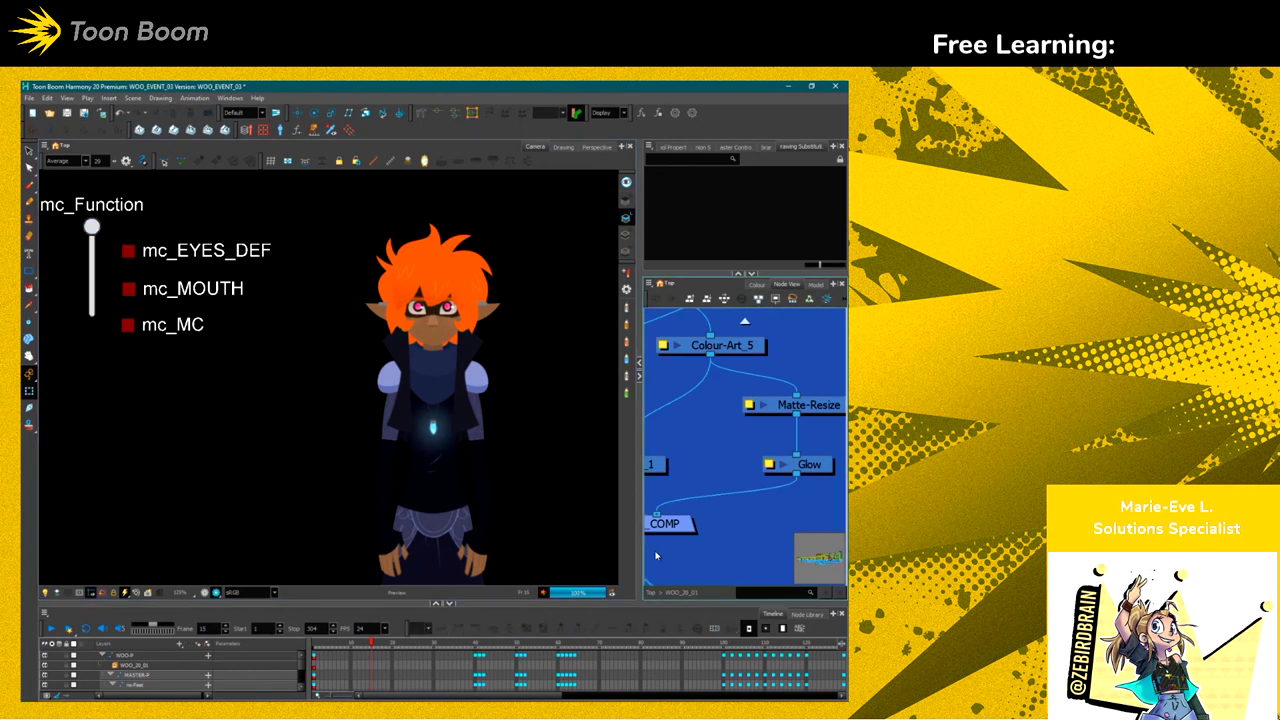
drag(656, 556, 686, 484)
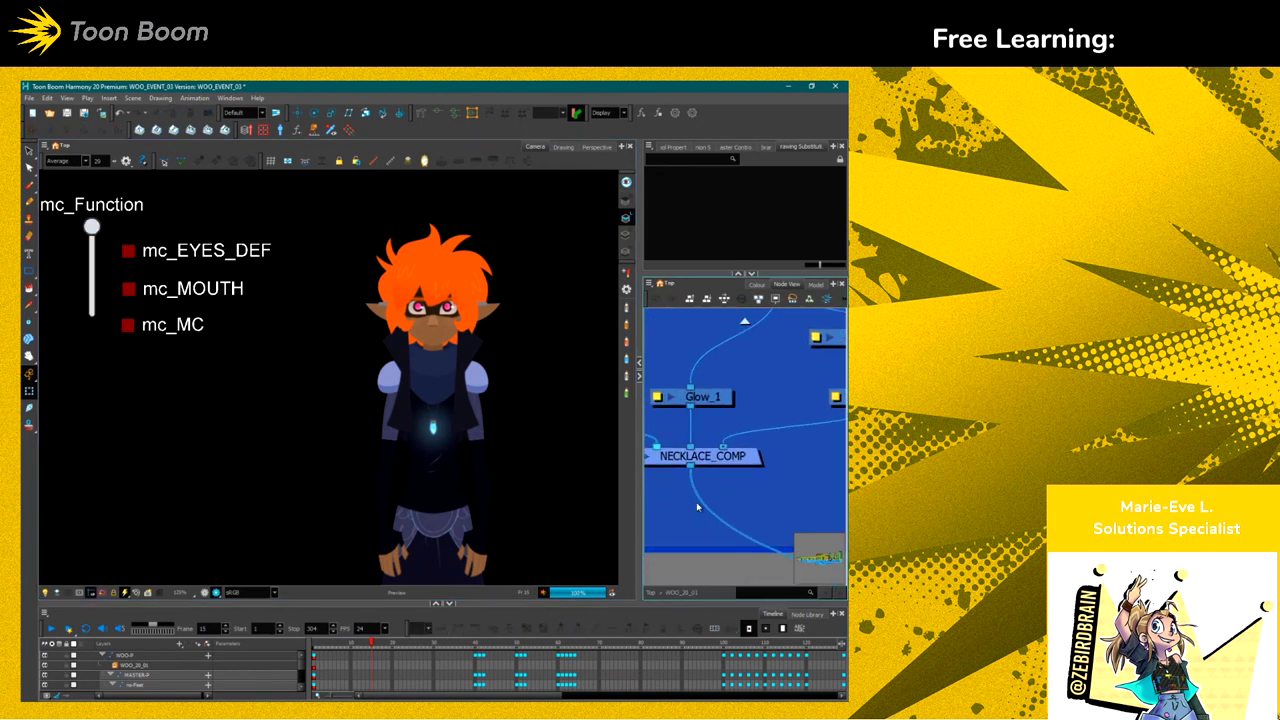
scroll(696, 511, down, 6)
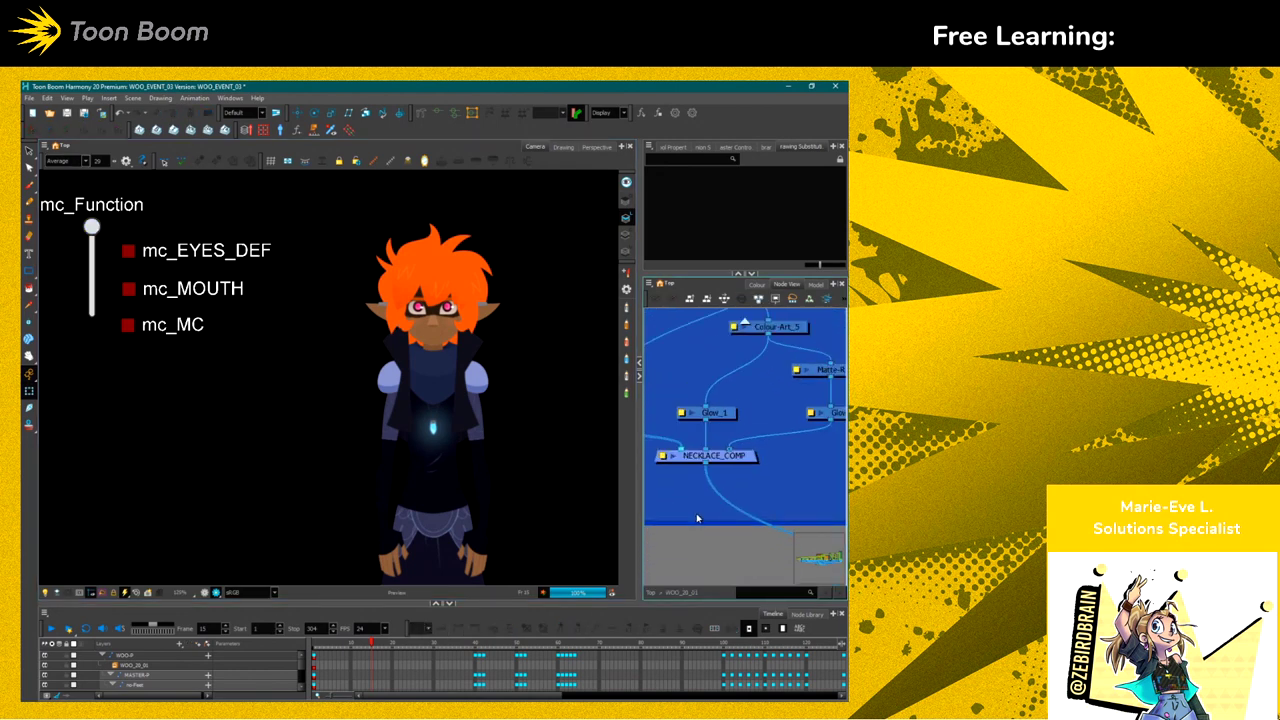
click(652, 593)
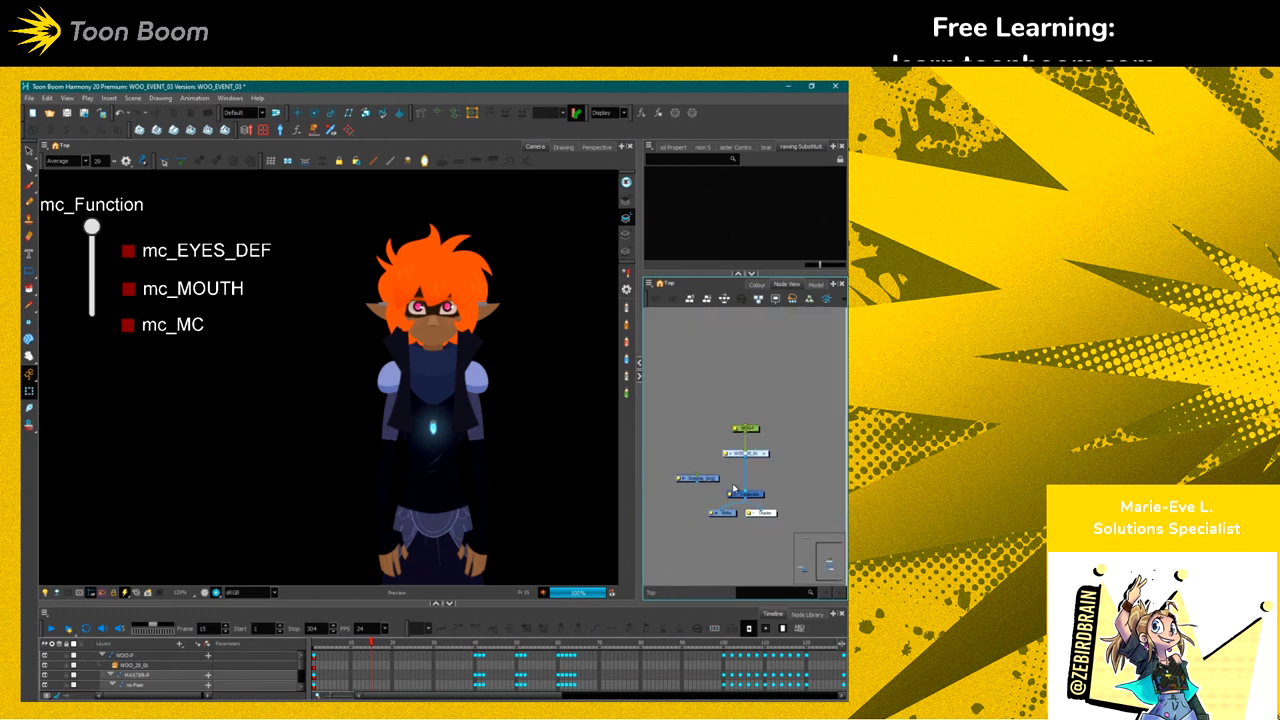
Move the WOO-P and WOO_20_01 nodes up together to make room above the Composite node
scroll(735, 488, up, 4)
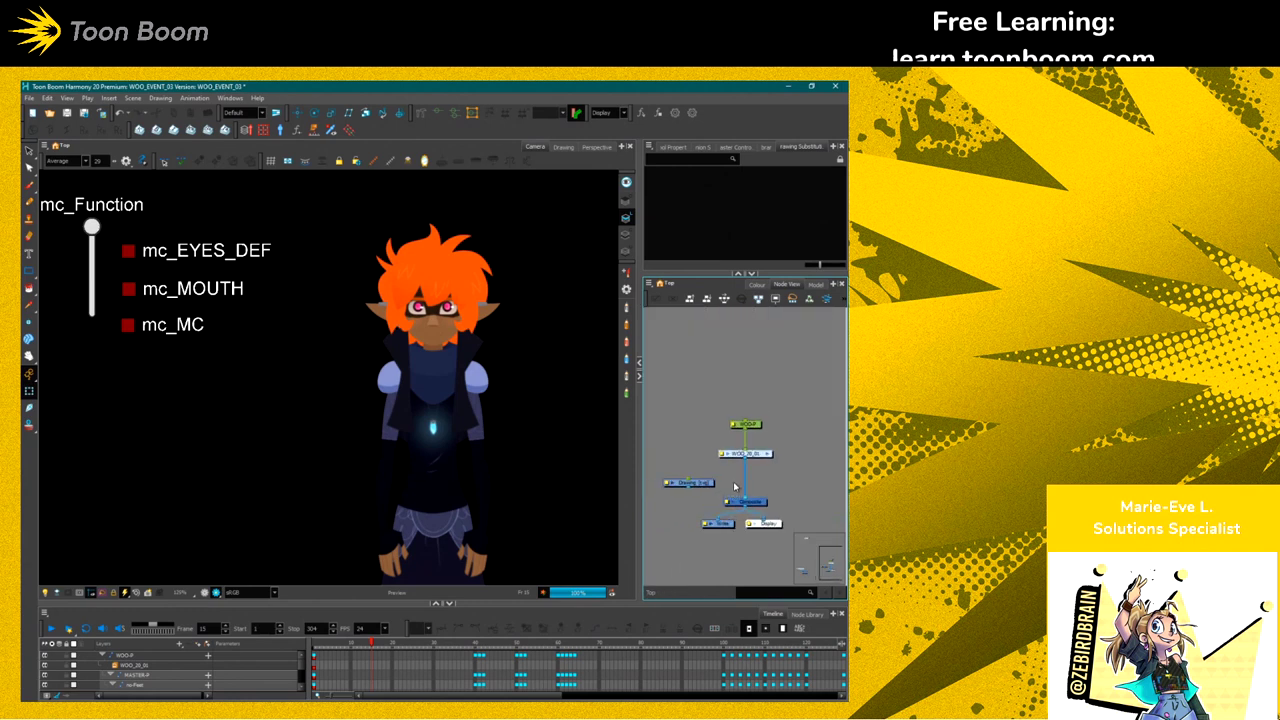
drag(736, 458, 738, 383)
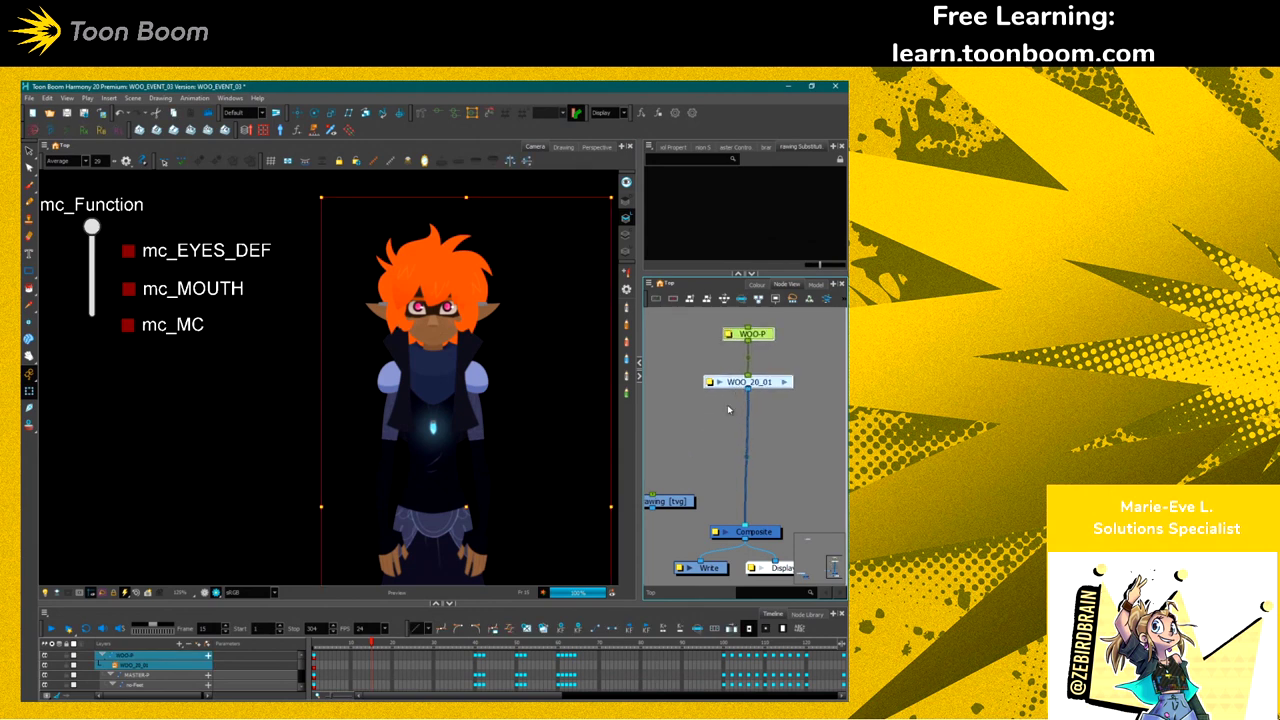
click(758, 336)
click(726, 489)
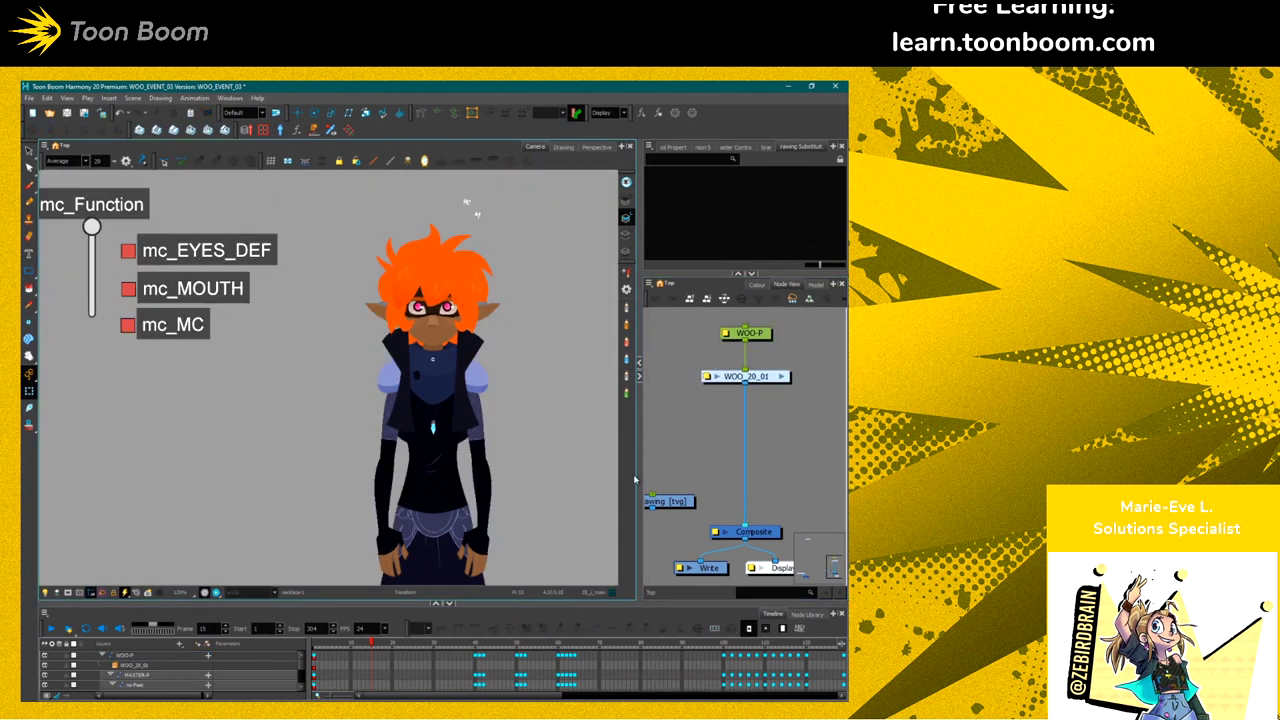
Search the node library for "matte", connect a Matte-Blur node between WOO_20_01 and the Composite, and switch to render preview
click(806, 614)
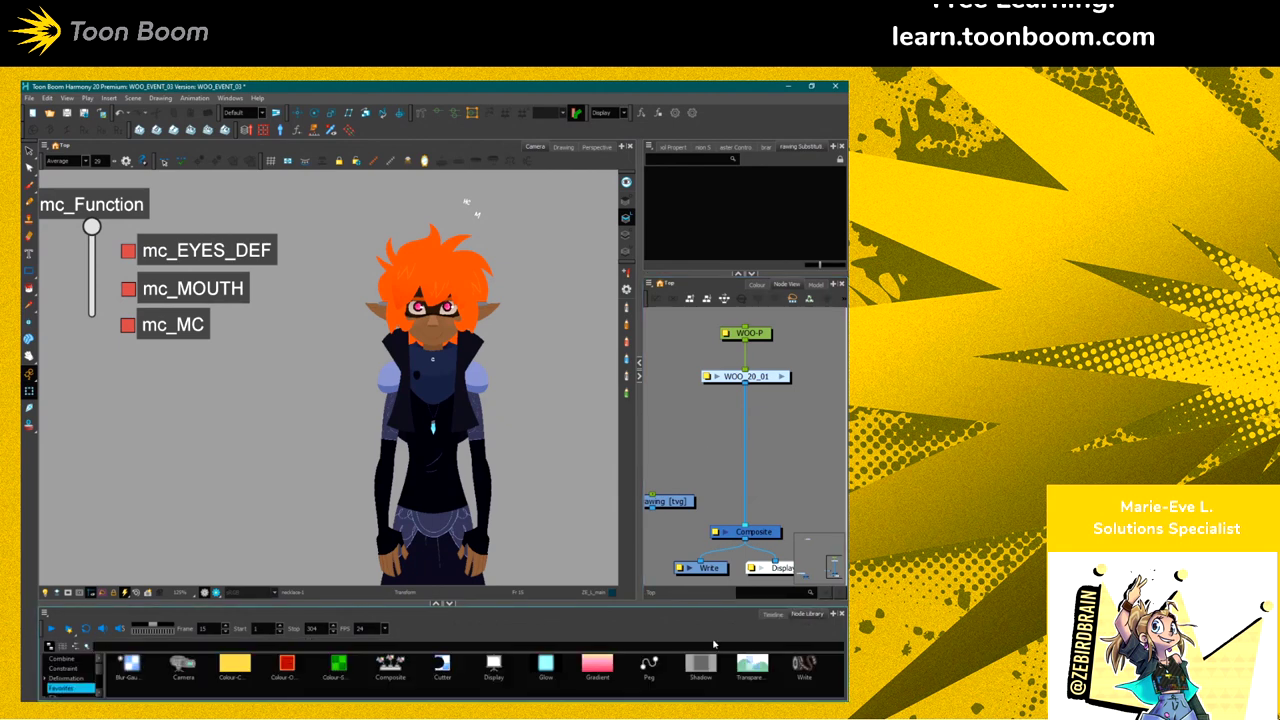
click(444, 648)
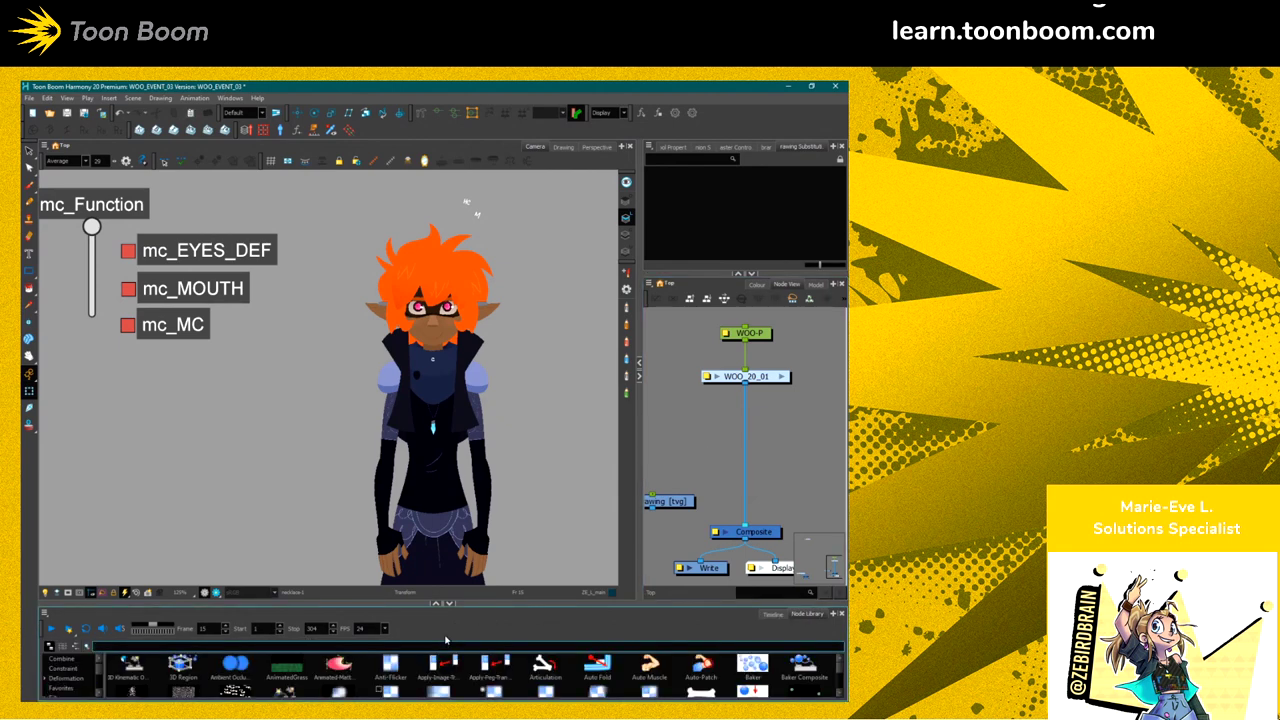
text(matte)
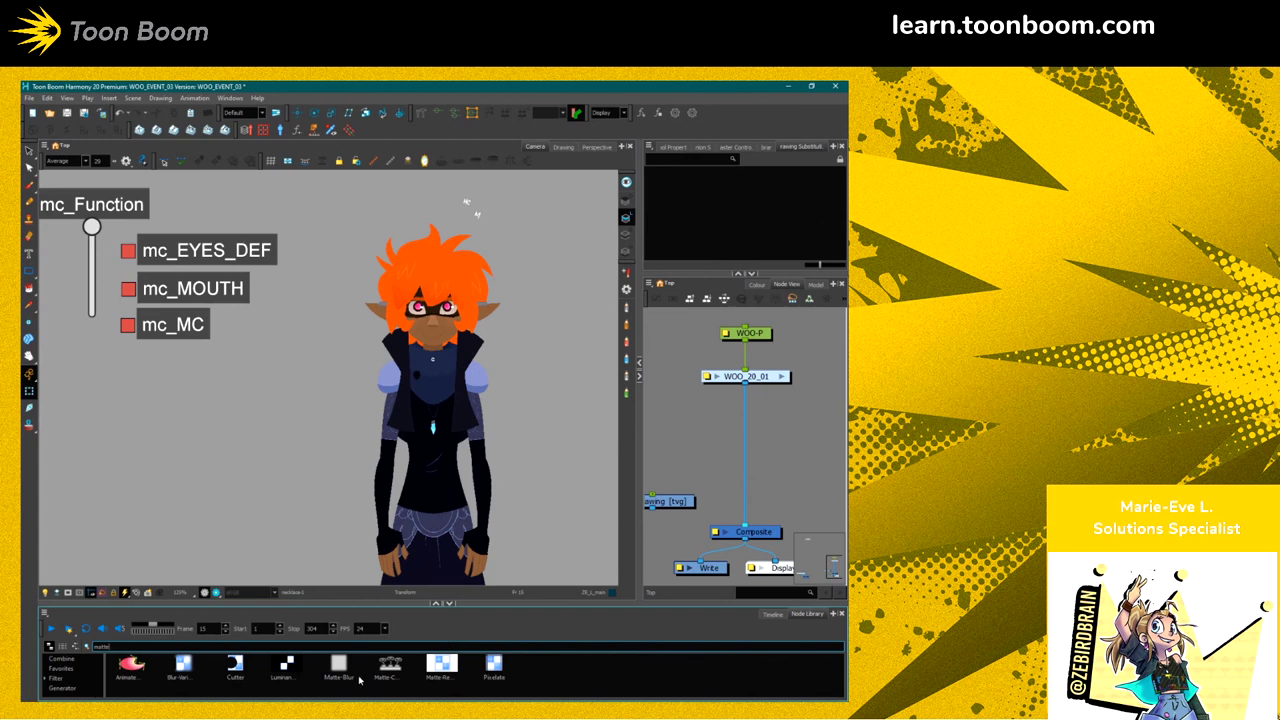
drag(340, 668, 721, 418)
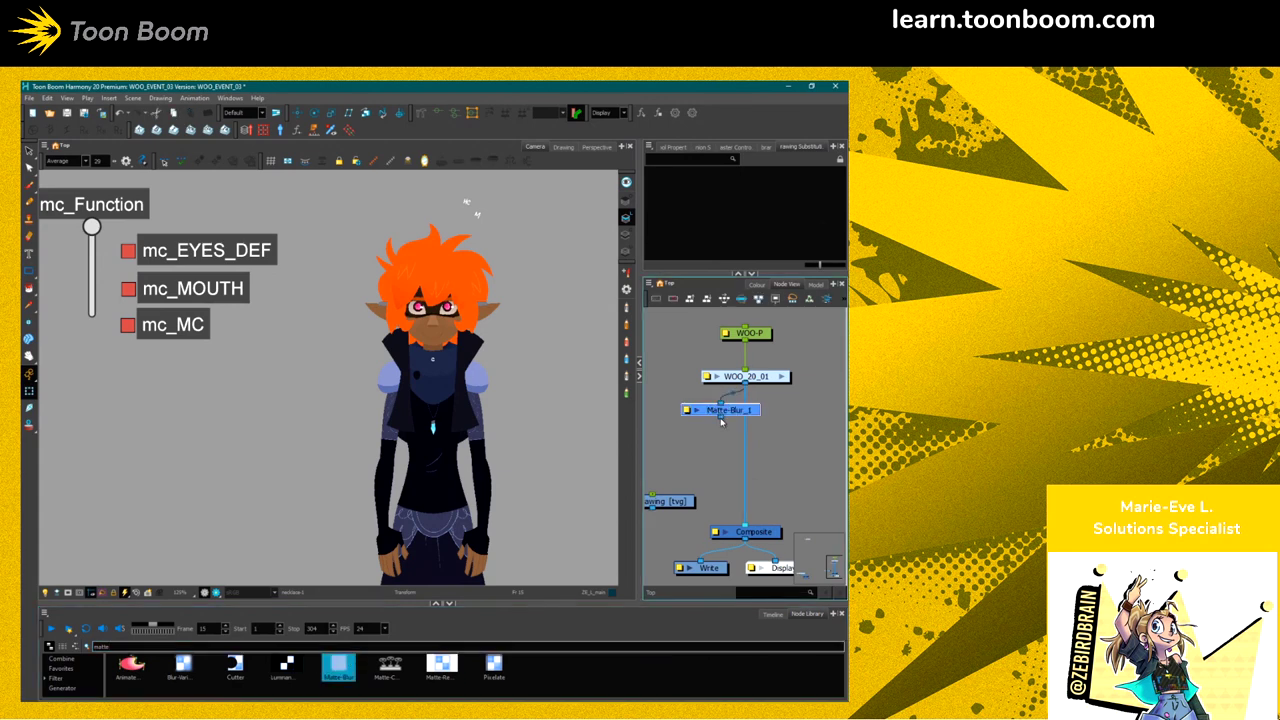
click(217, 593)
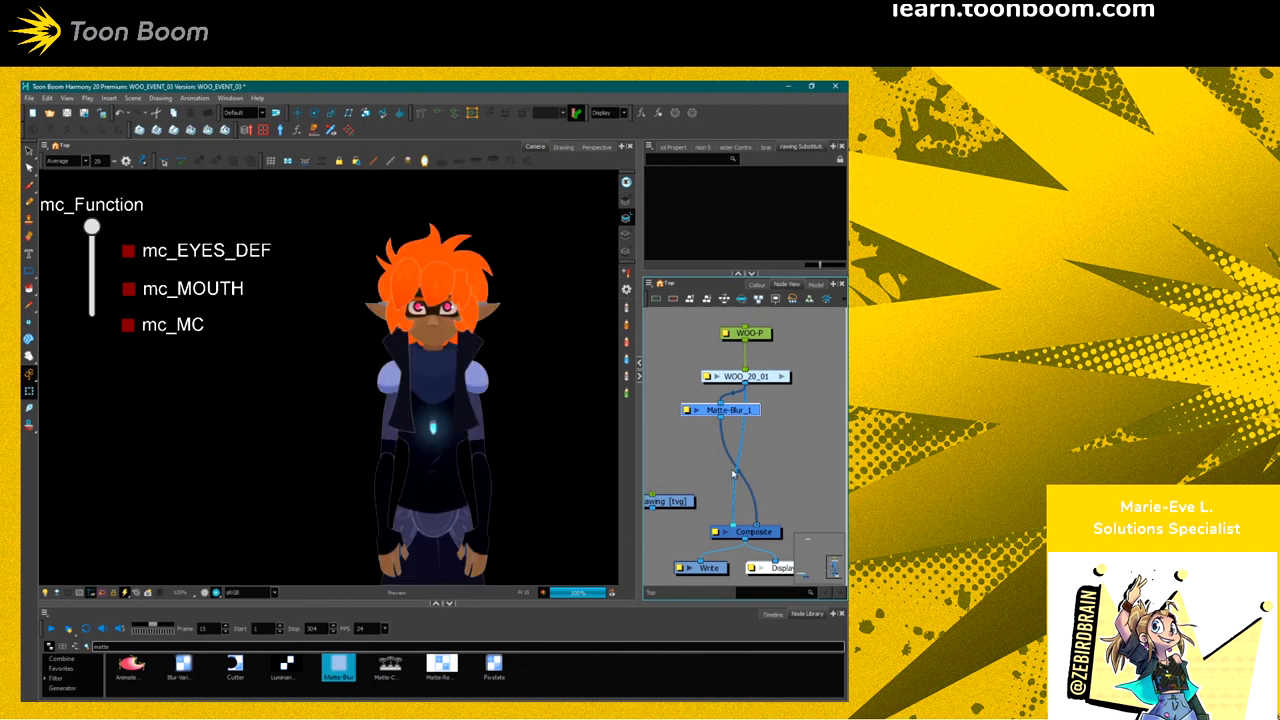
Insert a Composite node below WOO_20_01 that feeds both Matte-Blur_1 and the main Composite, and space the nodes apart
drag(728, 410, 791, 446)
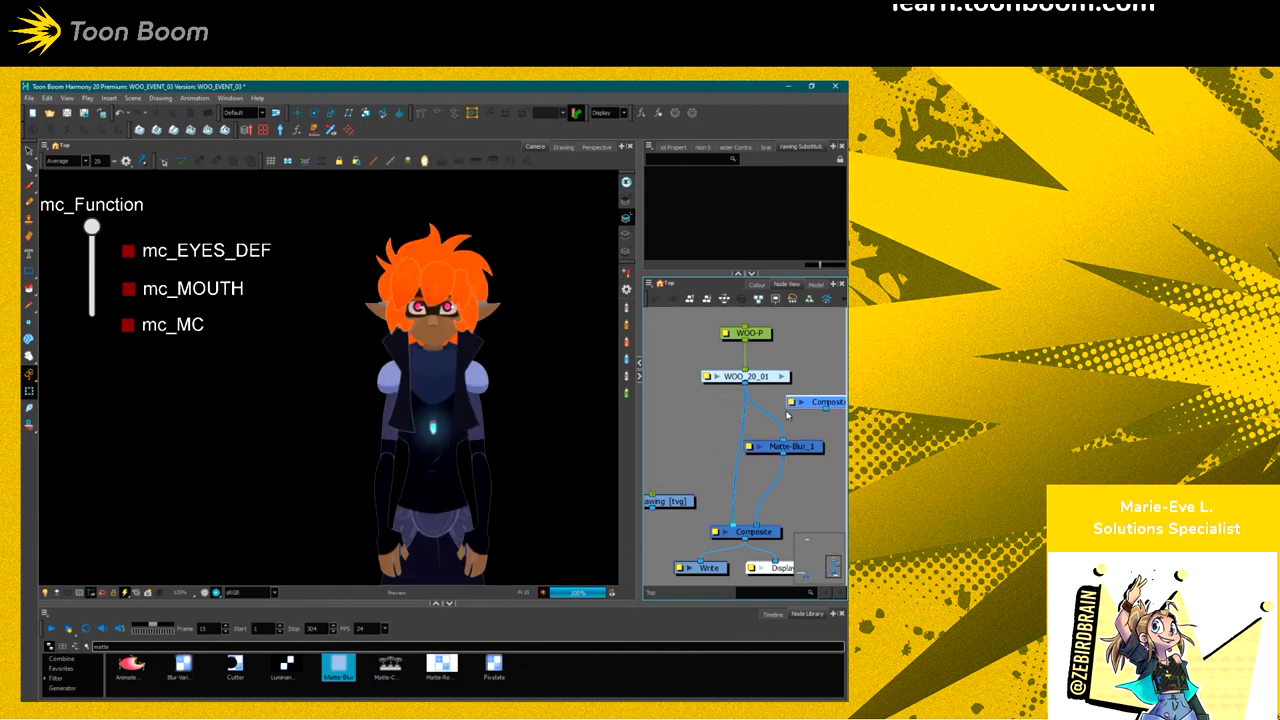
drag(800, 402, 735, 528)
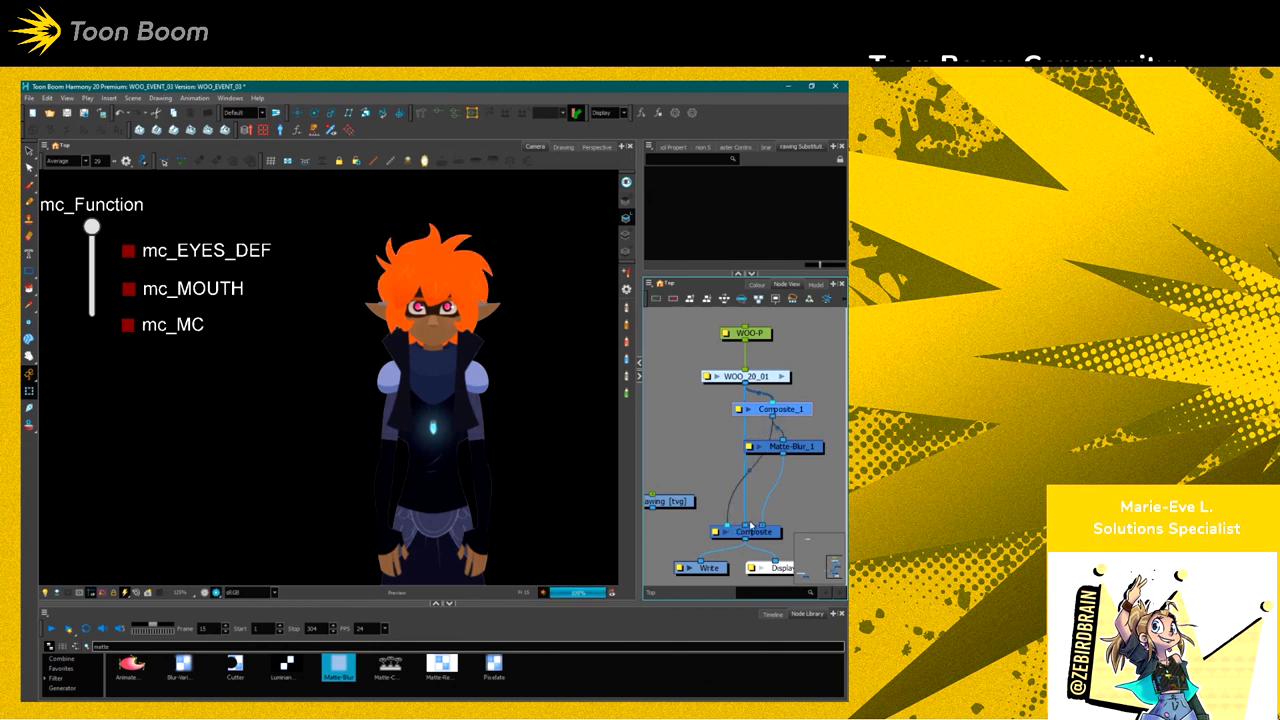
drag(770, 409, 745, 405)
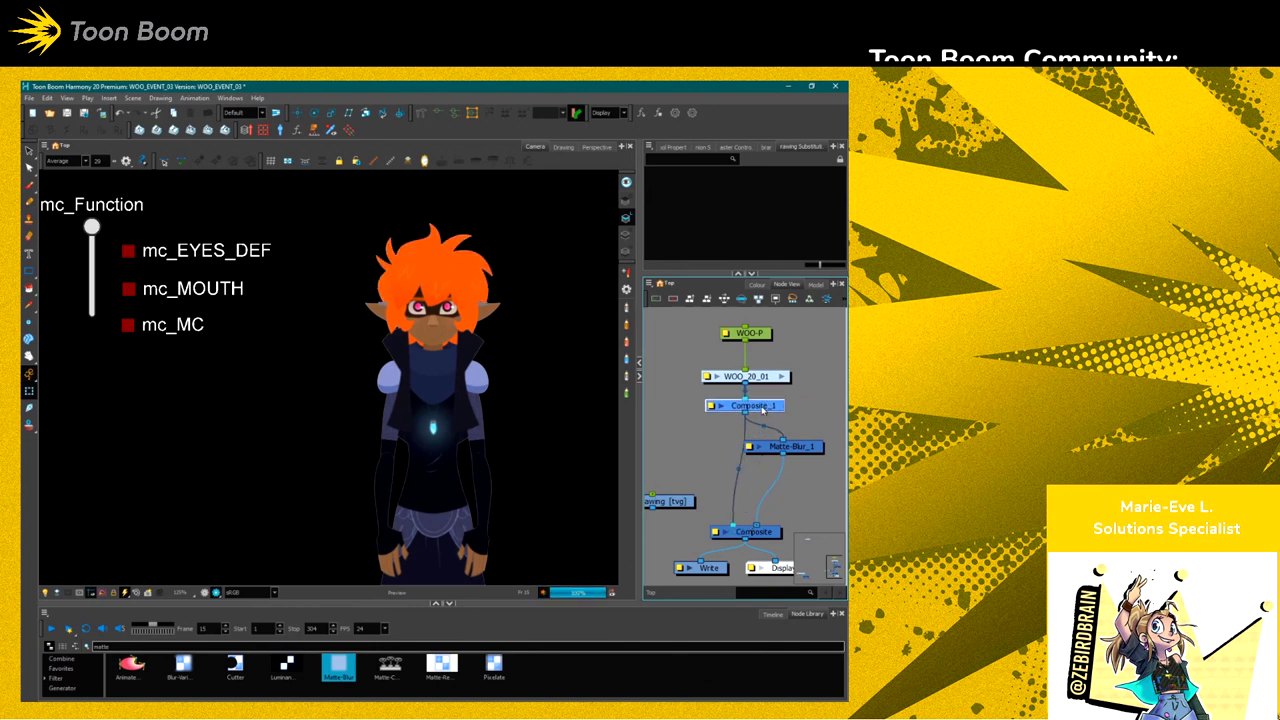
click(803, 447)
drag(803, 447, 825, 449)
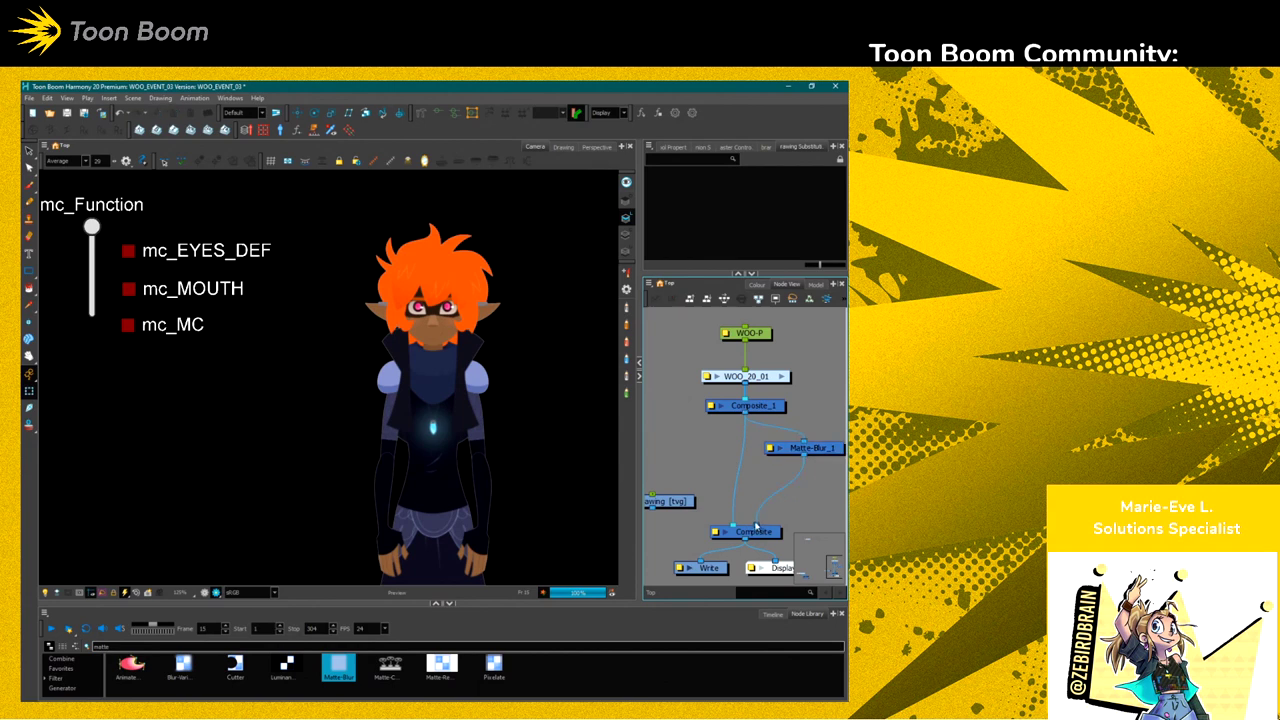
Disconnect Matte-Blur_1 from the main Composite and remove the added Matte-Blur_1 and Composite_1 nodes
drag(757, 526, 763, 501)
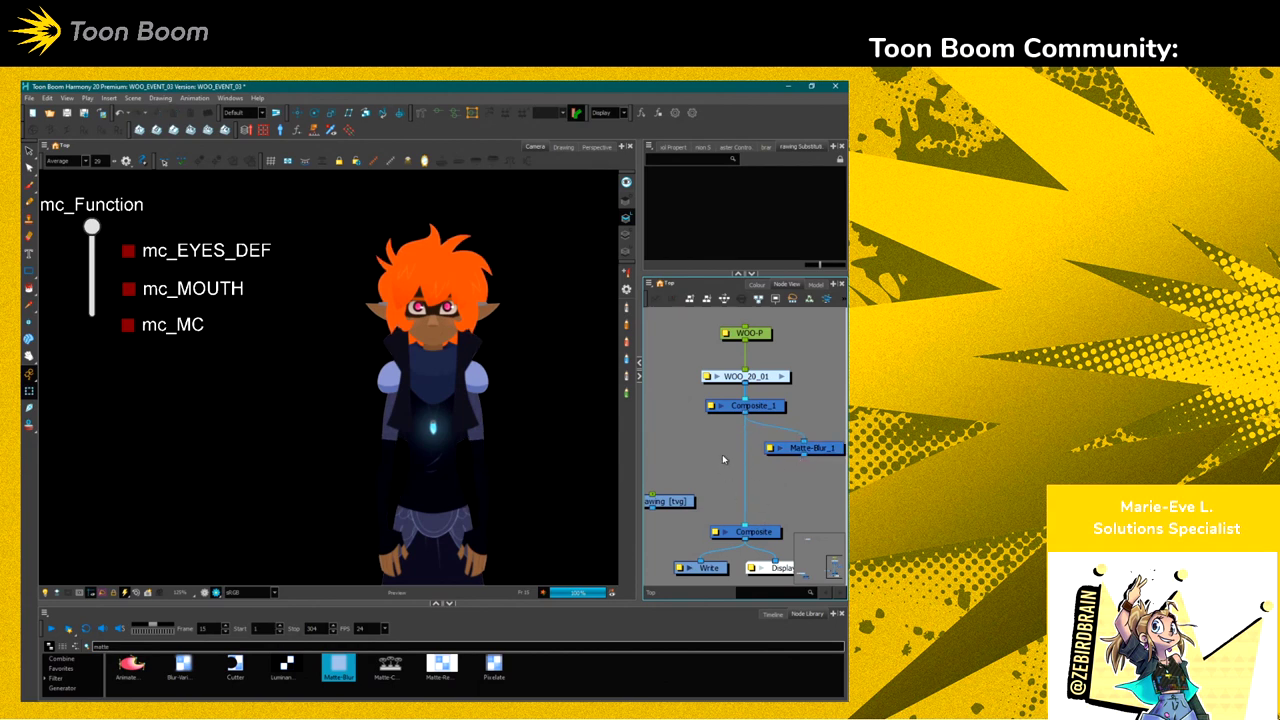
click(745, 405)
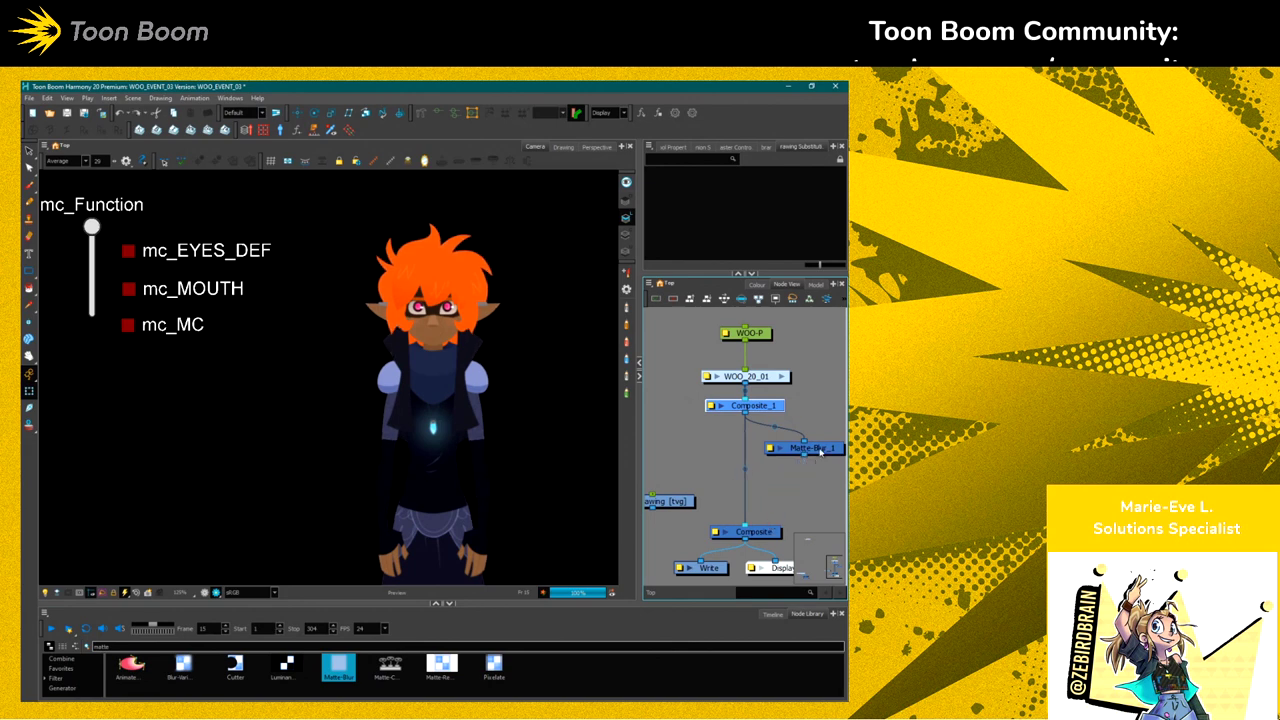
click(820, 452)
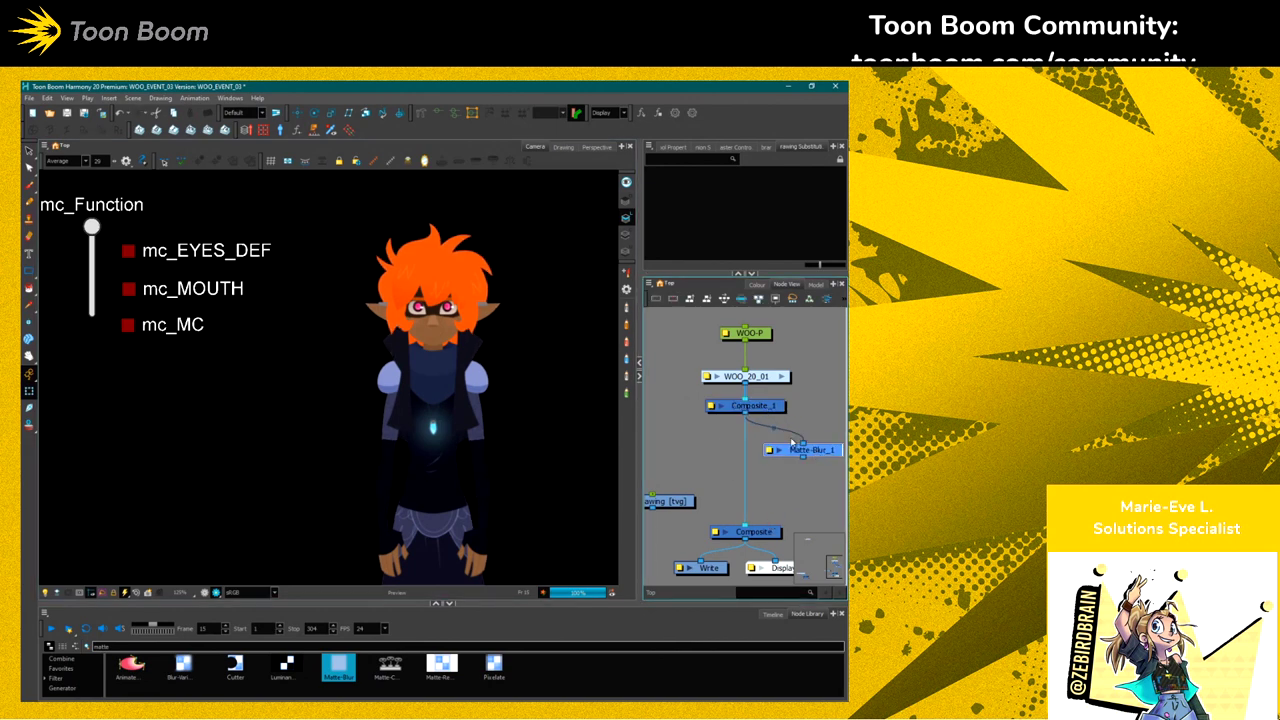
drag(793, 442, 810, 458)
key(ctrl+z)
key(ctrl+z)
key(ctrl+z)
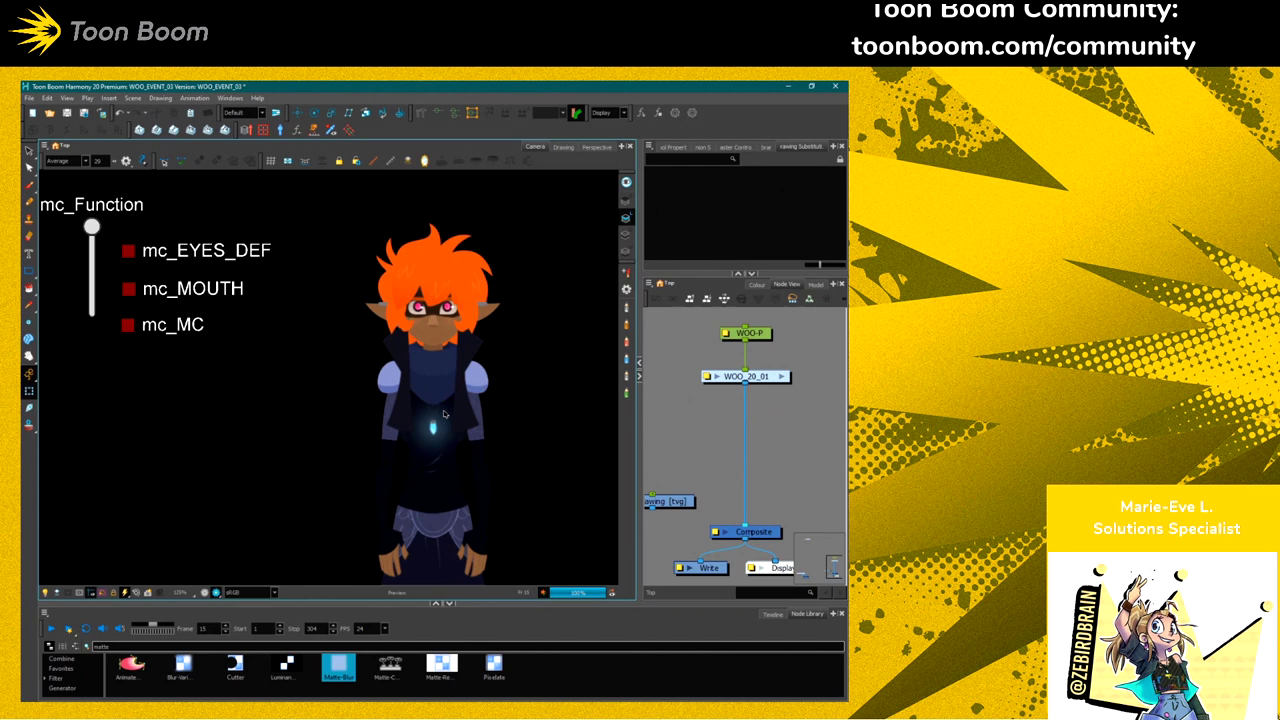
Leave render preview and go from the necklace drawing to the Glow nodes above NECKLACE_COMP inside the WOO_20_01 group
click(211, 592)
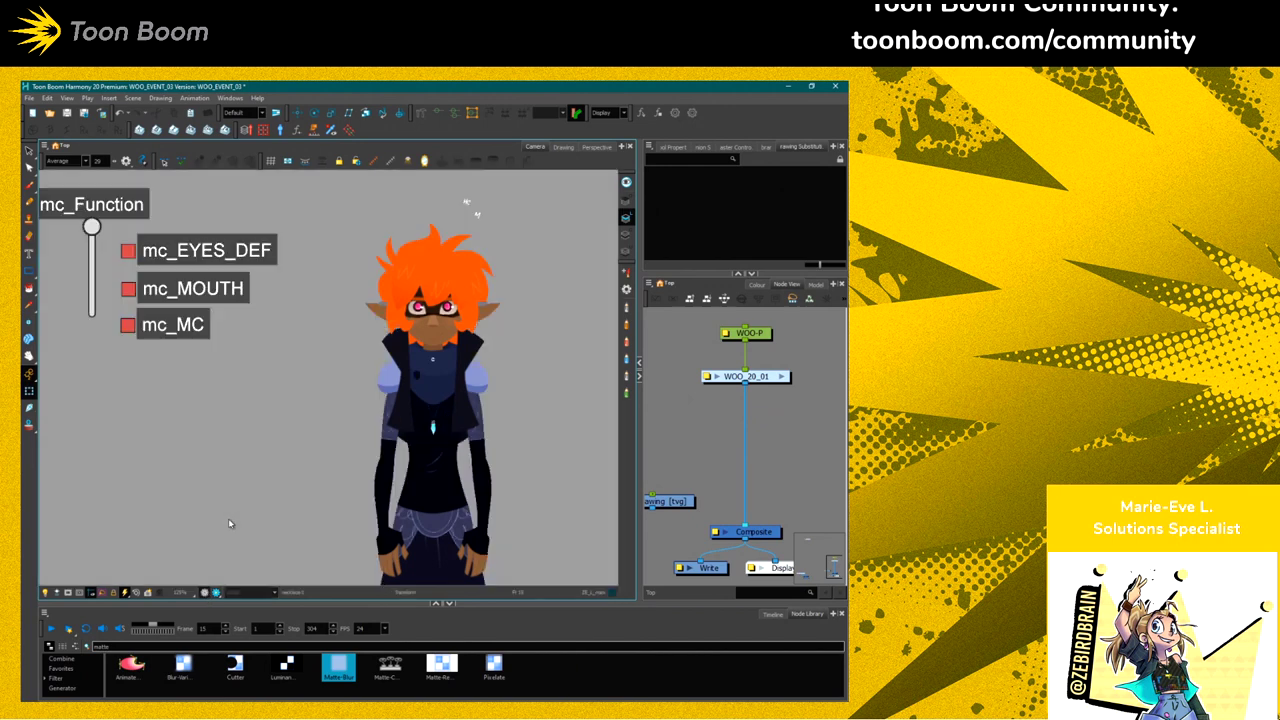
click(432, 428)
click(781, 376)
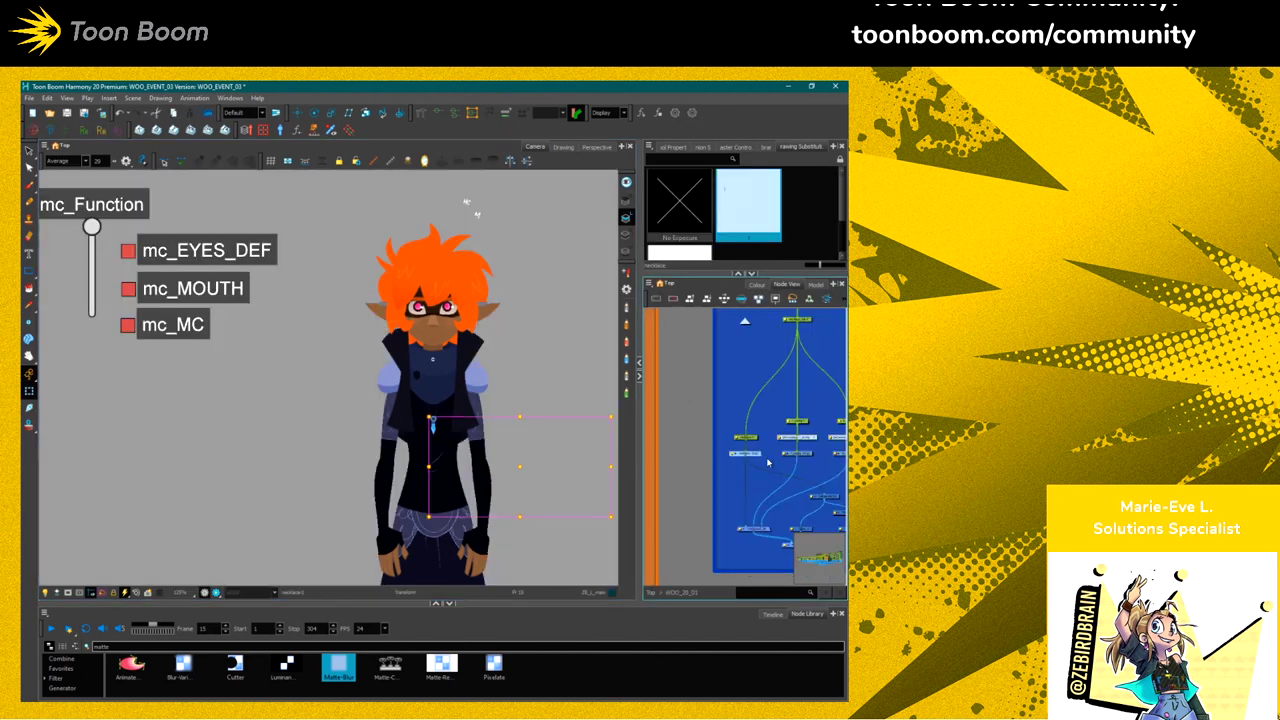
scroll(744, 490, up, 1)
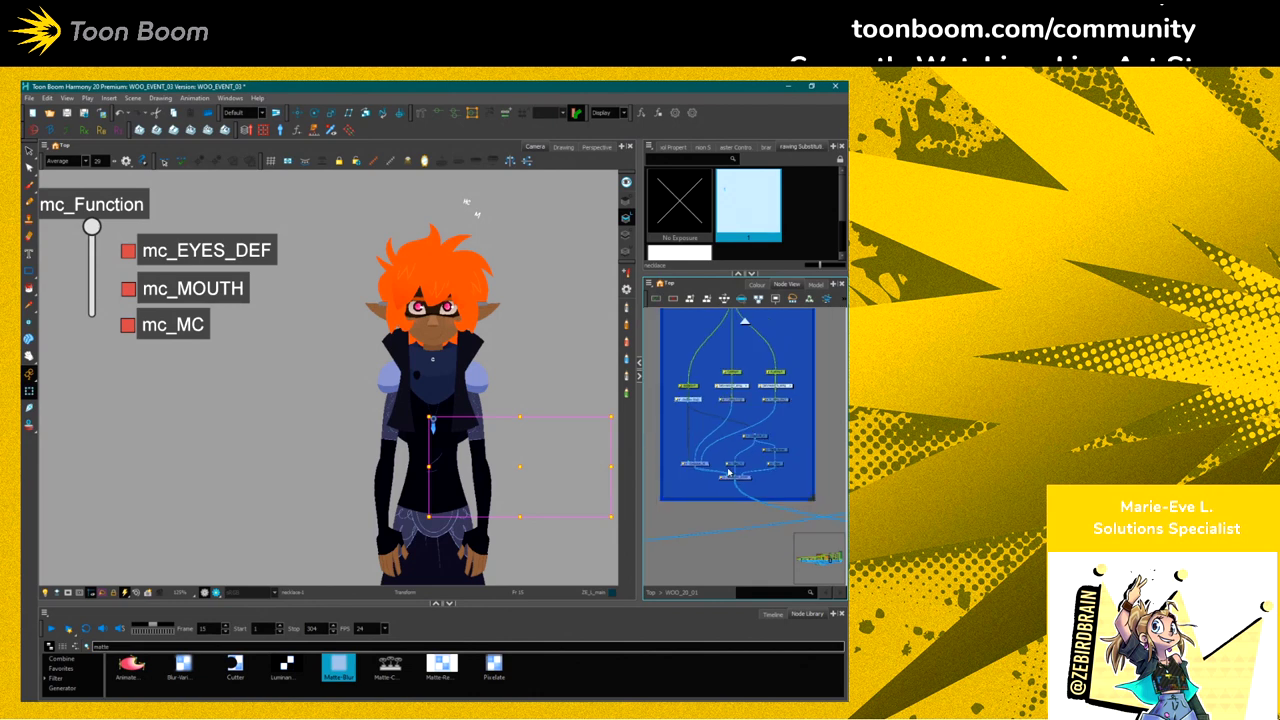
scroll(746, 500, up, 3)
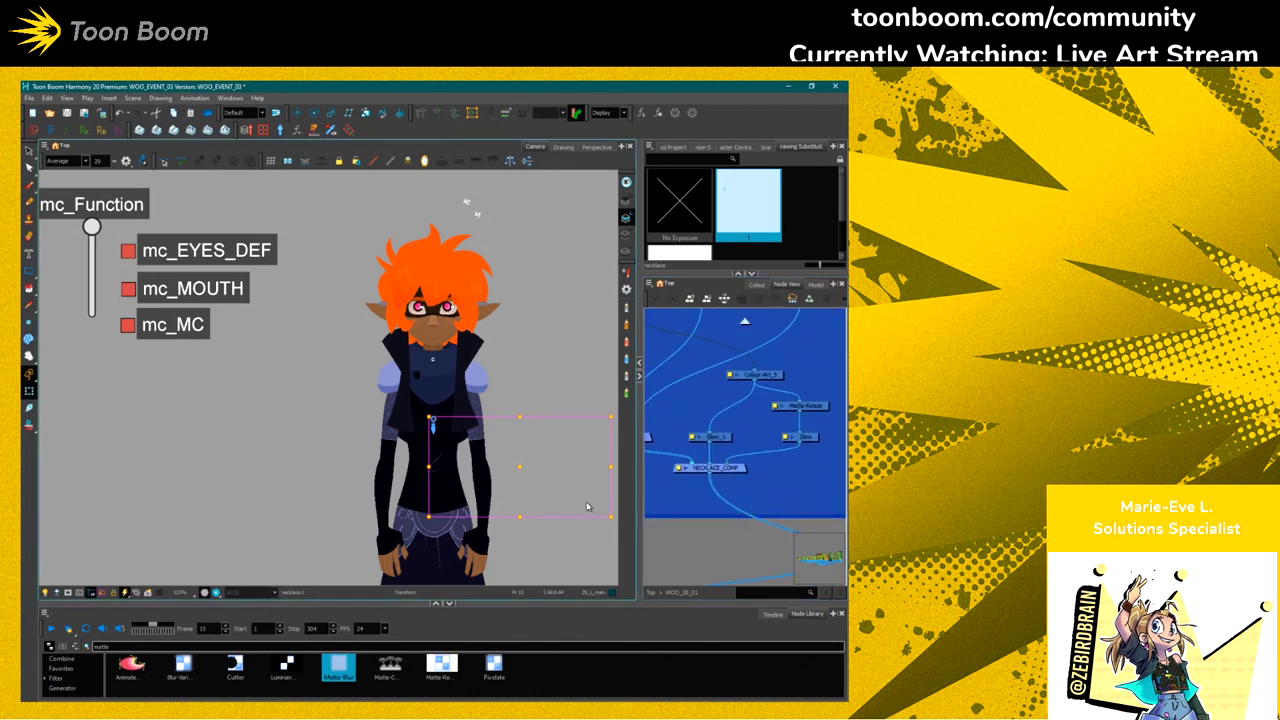
click(790, 485)
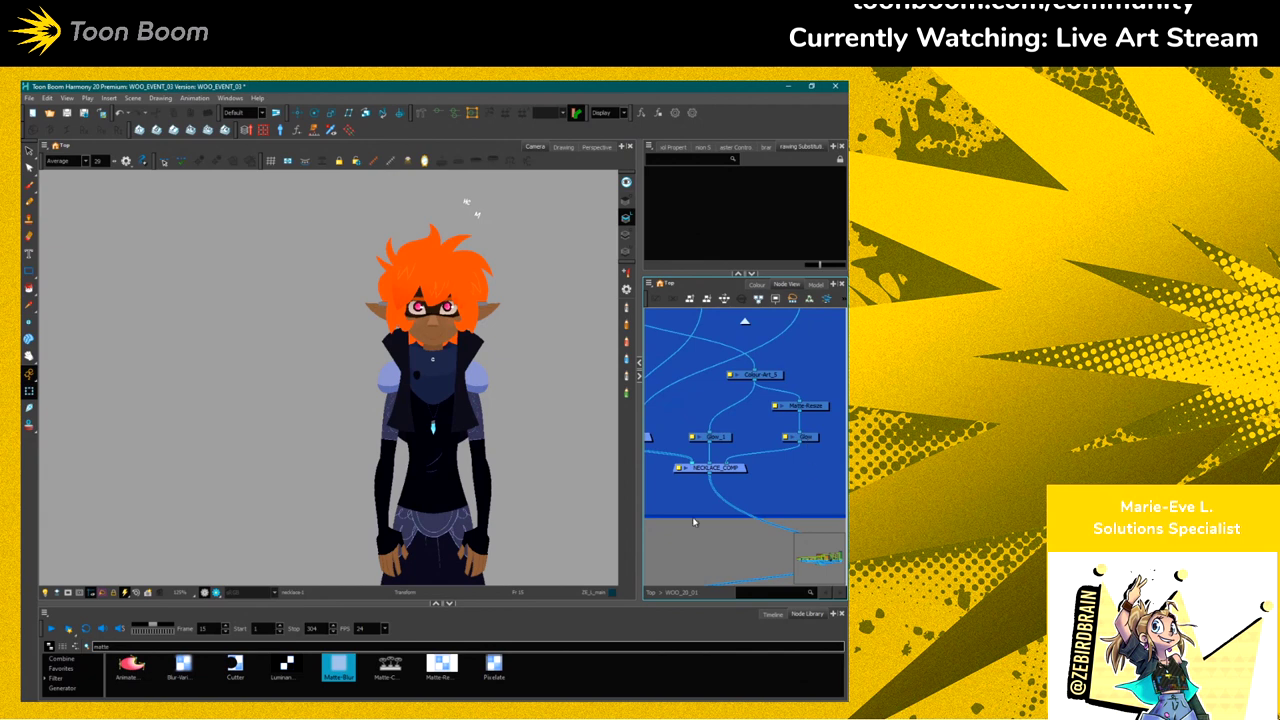
Open the Master Controller Function Wizard and add the two Glow nodes feeding NECKLACE_COMP as target nodes
click(297, 133)
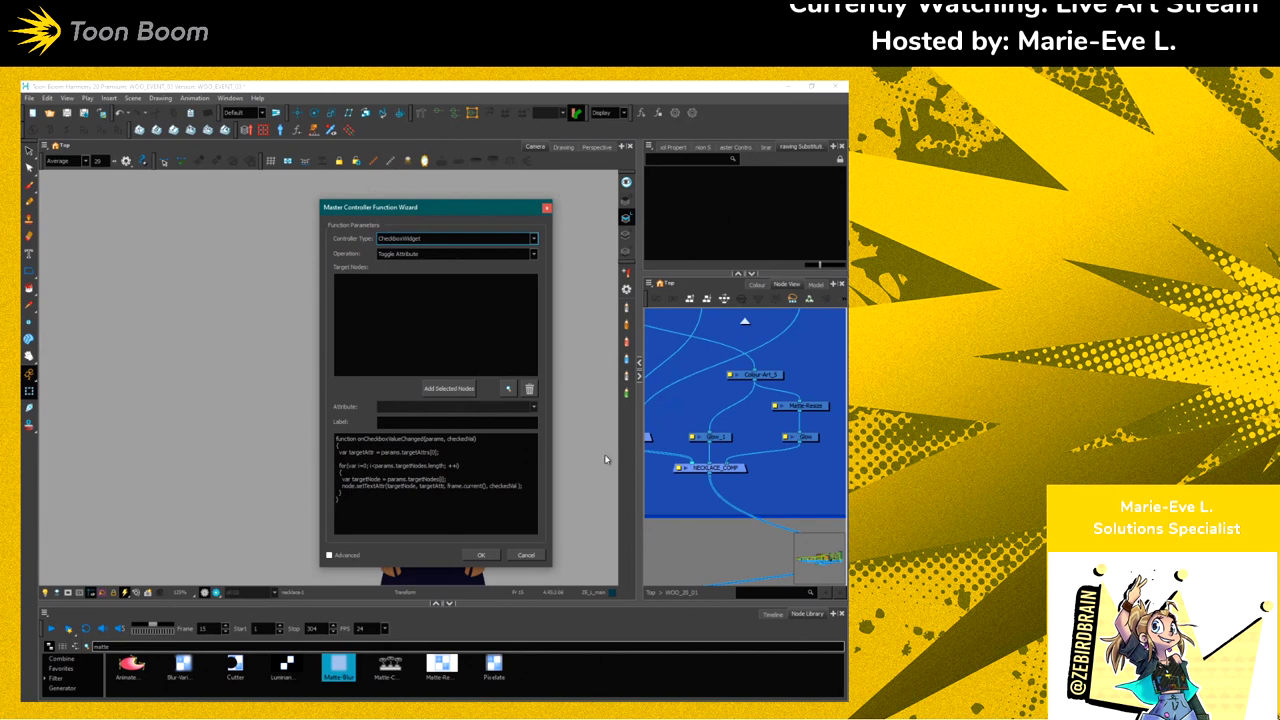
drag(525, 500, 249, 363)
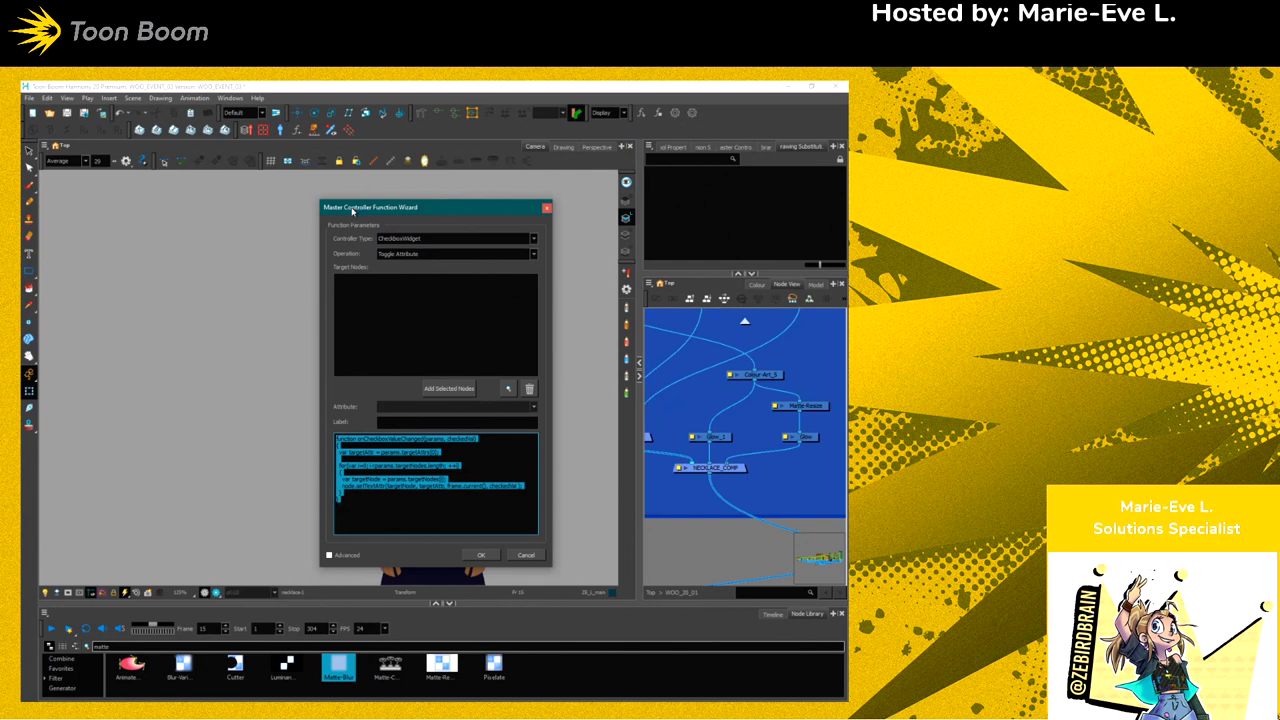
drag(352, 211, 237, 208)
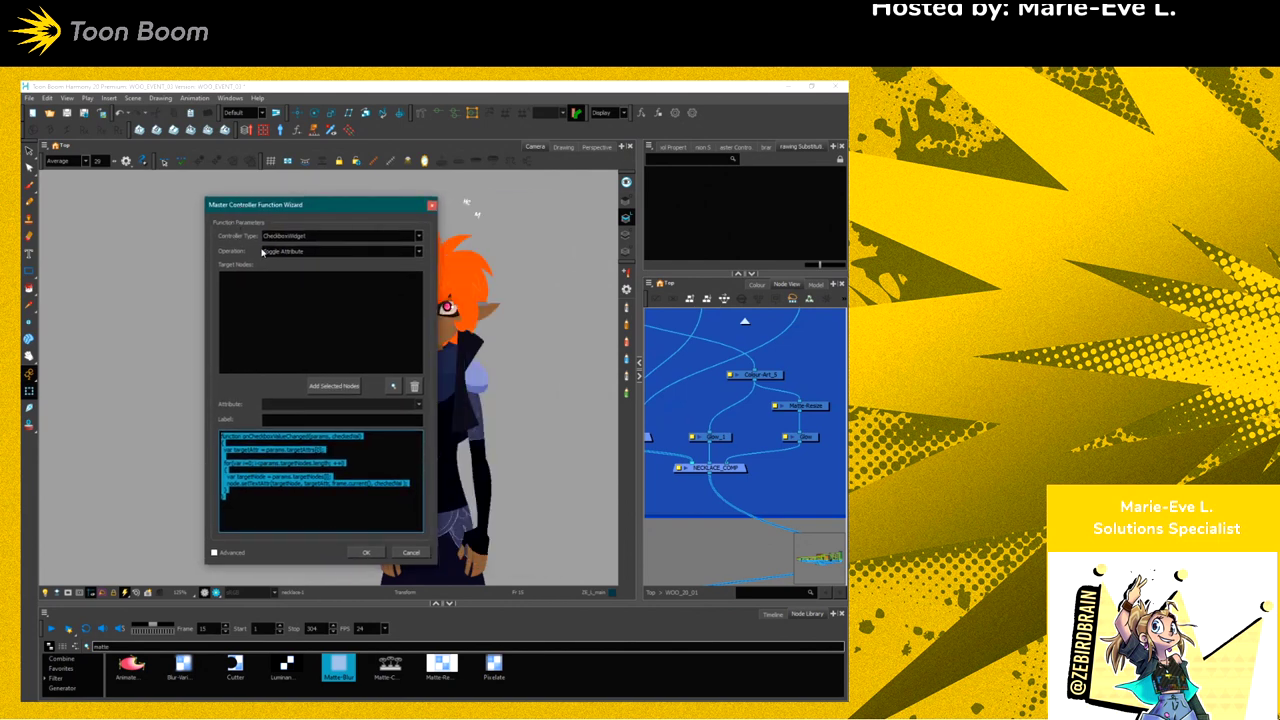
click(692, 507)
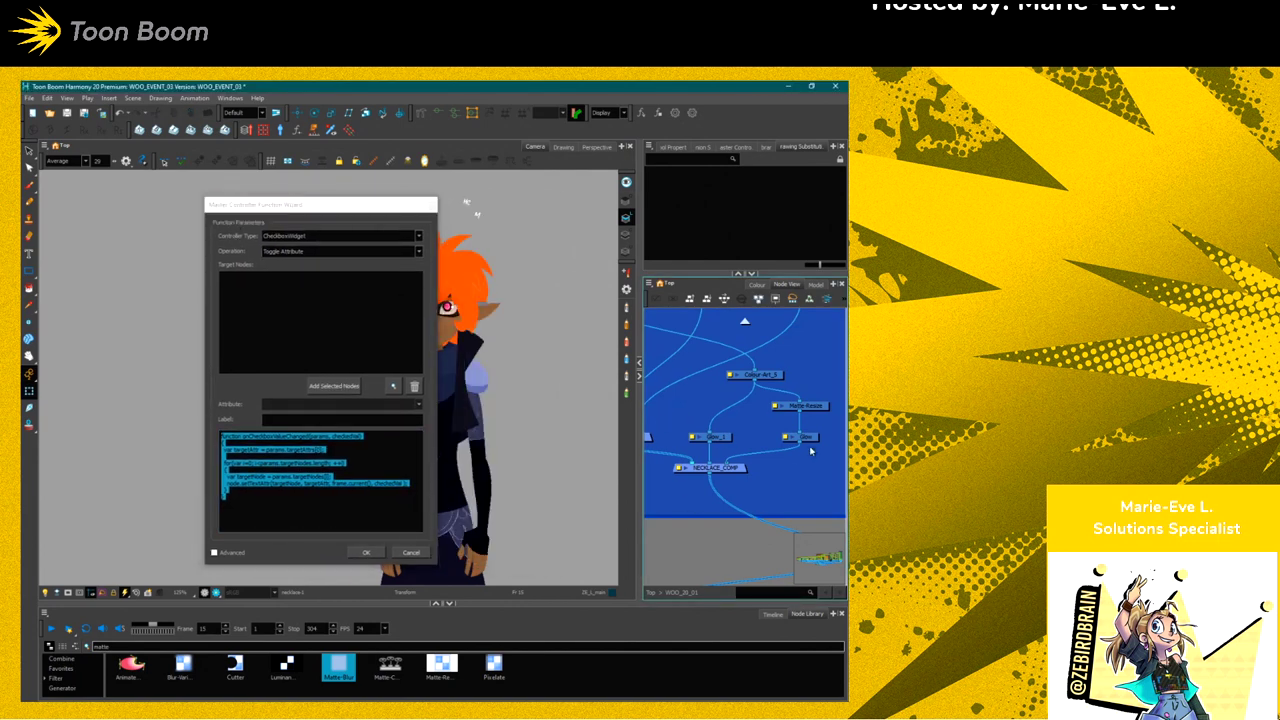
drag(690, 436, 795, 451)
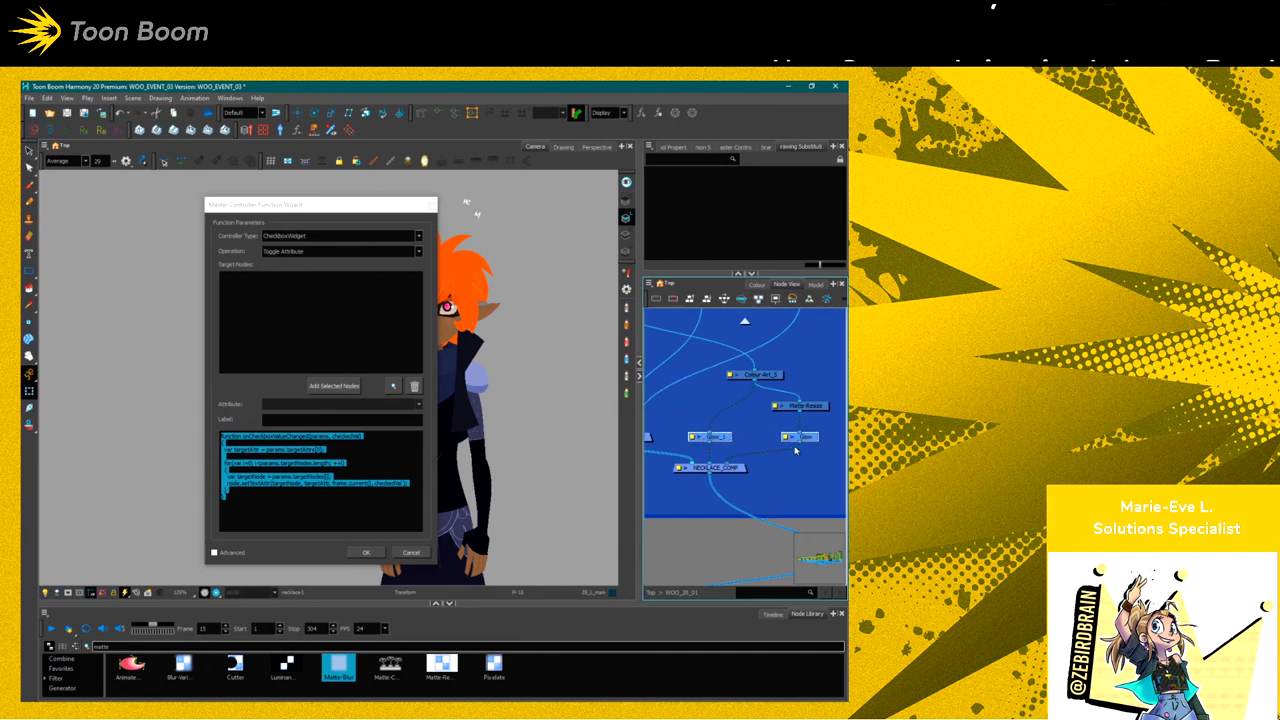
click(325, 387)
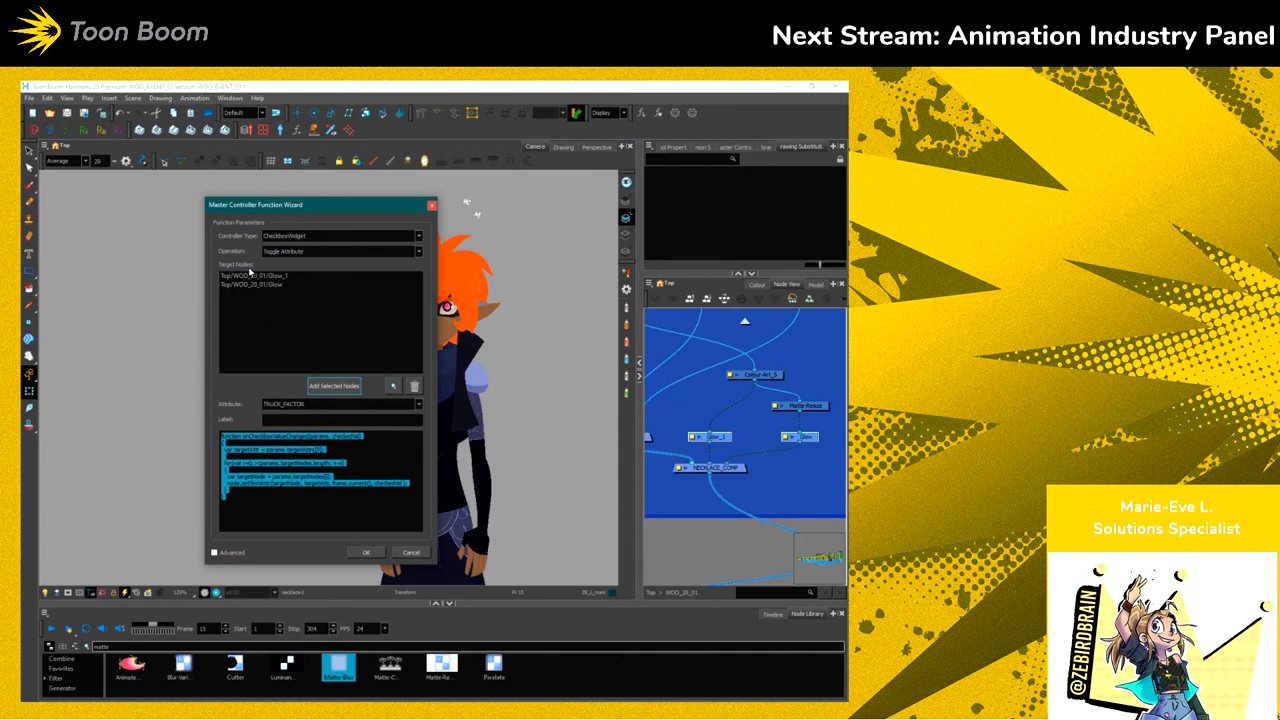
Set the controller type to SliderWidget and keep RADIUS as its attribute, comparing the available attributes with the Glow_1 layer properties
click(276, 236)
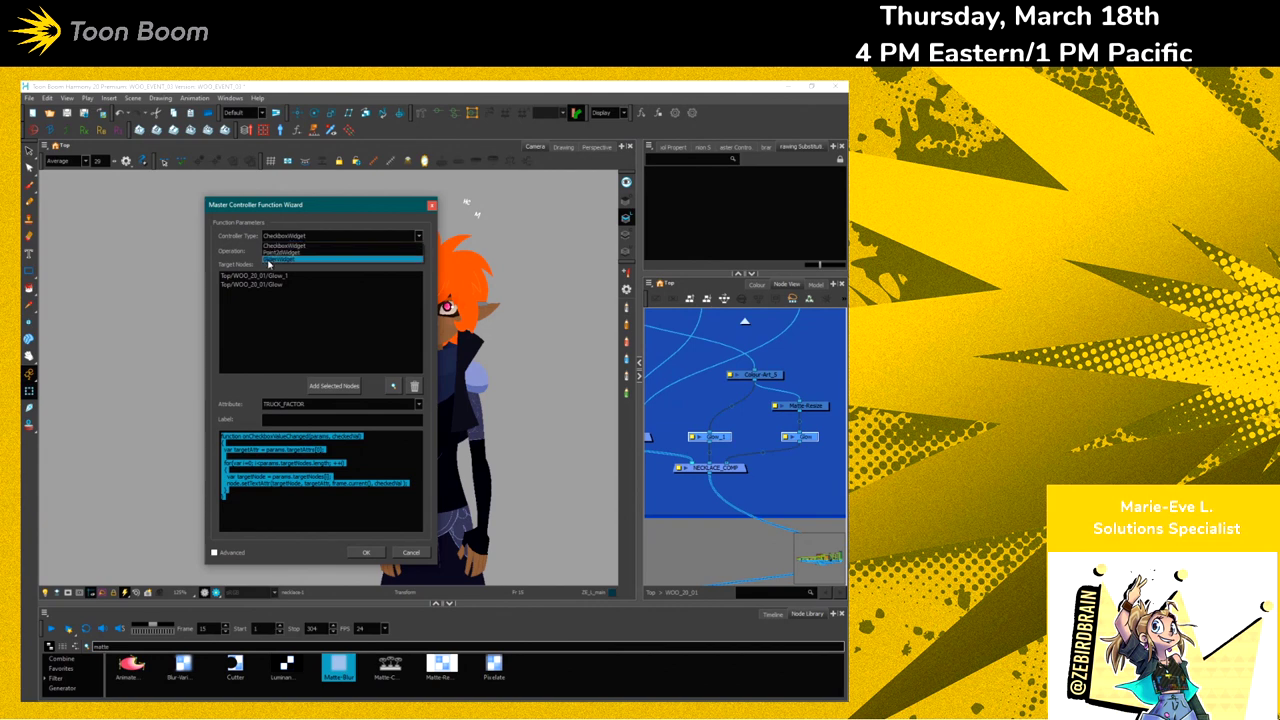
click(272, 259)
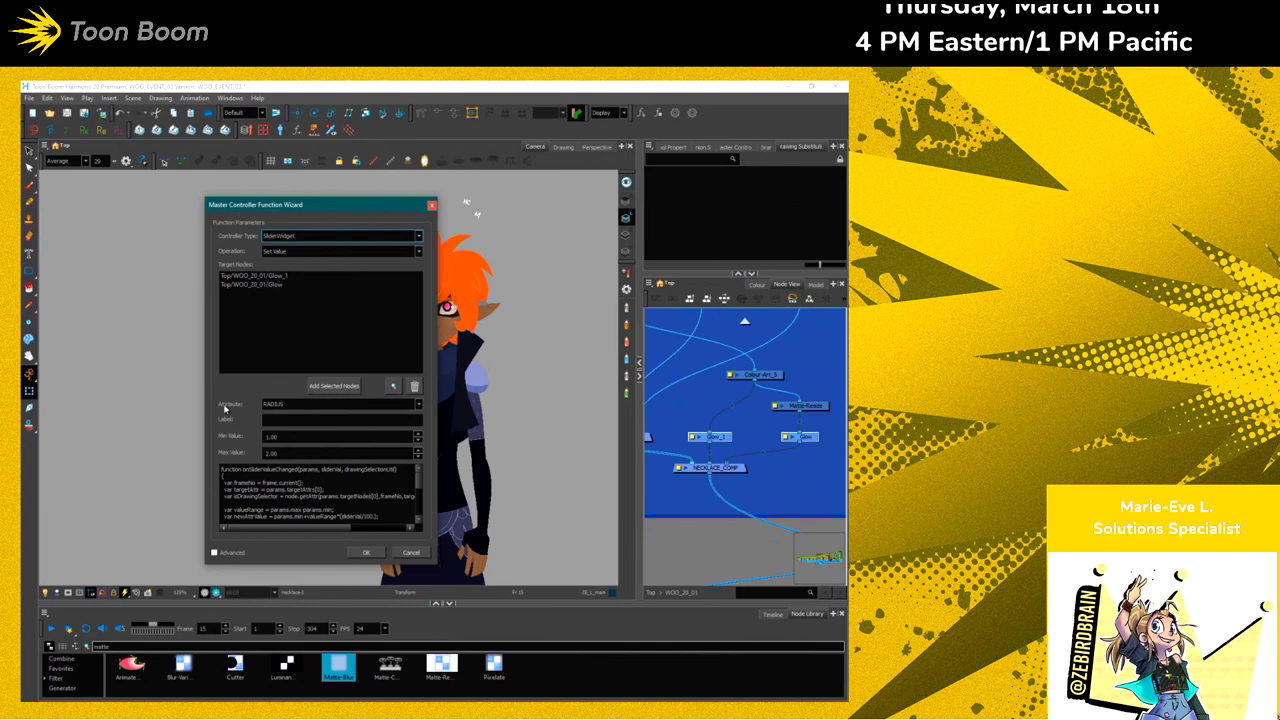
click(273, 405)
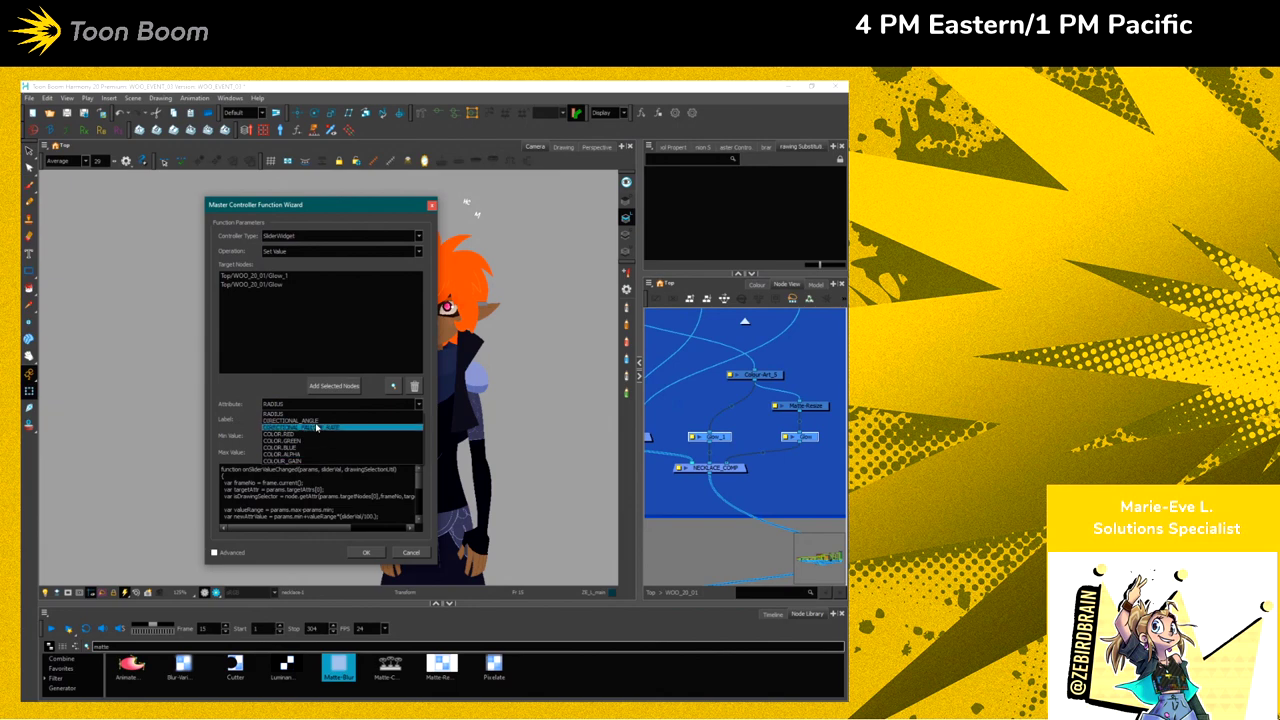
key(Escape)
double_click(700, 440)
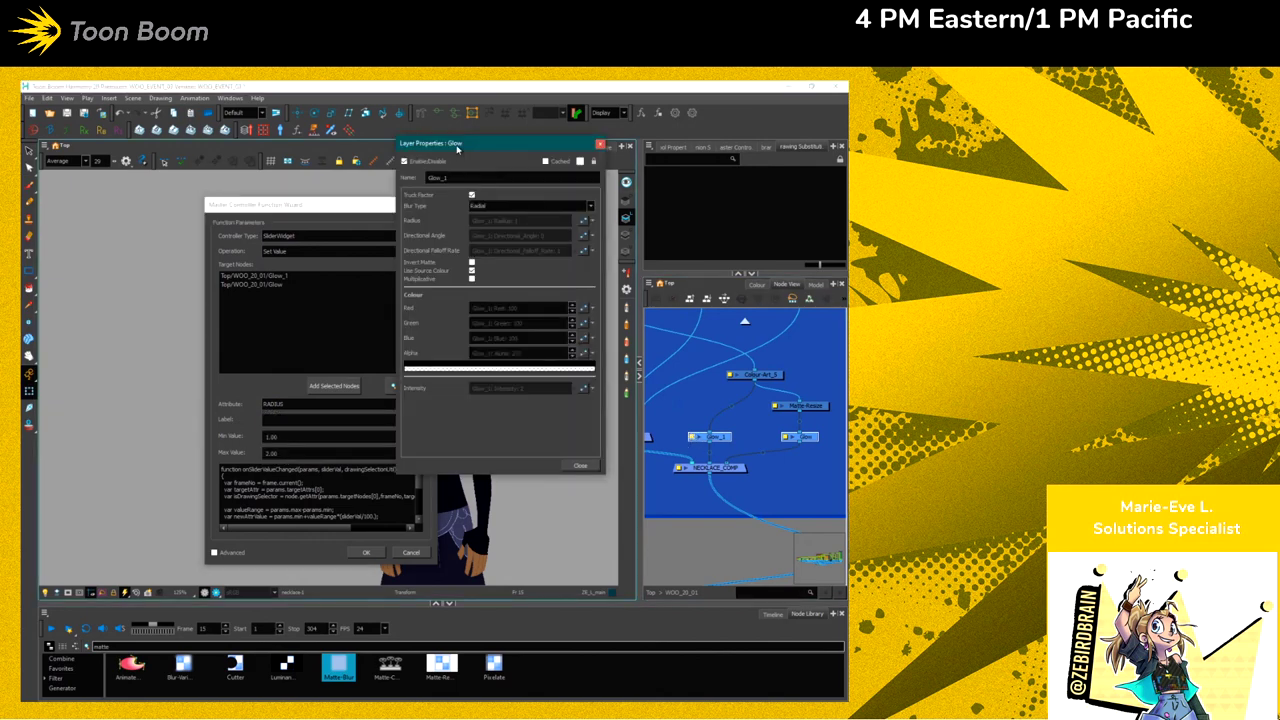
drag(457, 148, 560, 210)
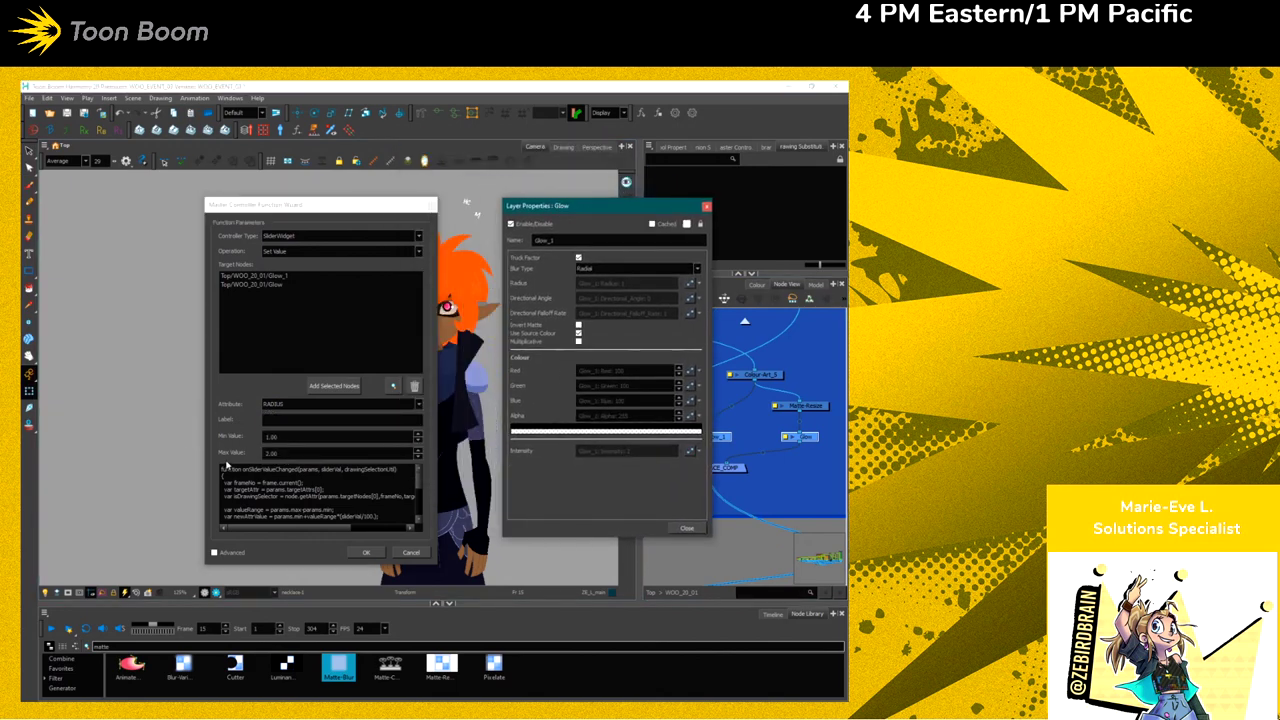
click(272, 407)
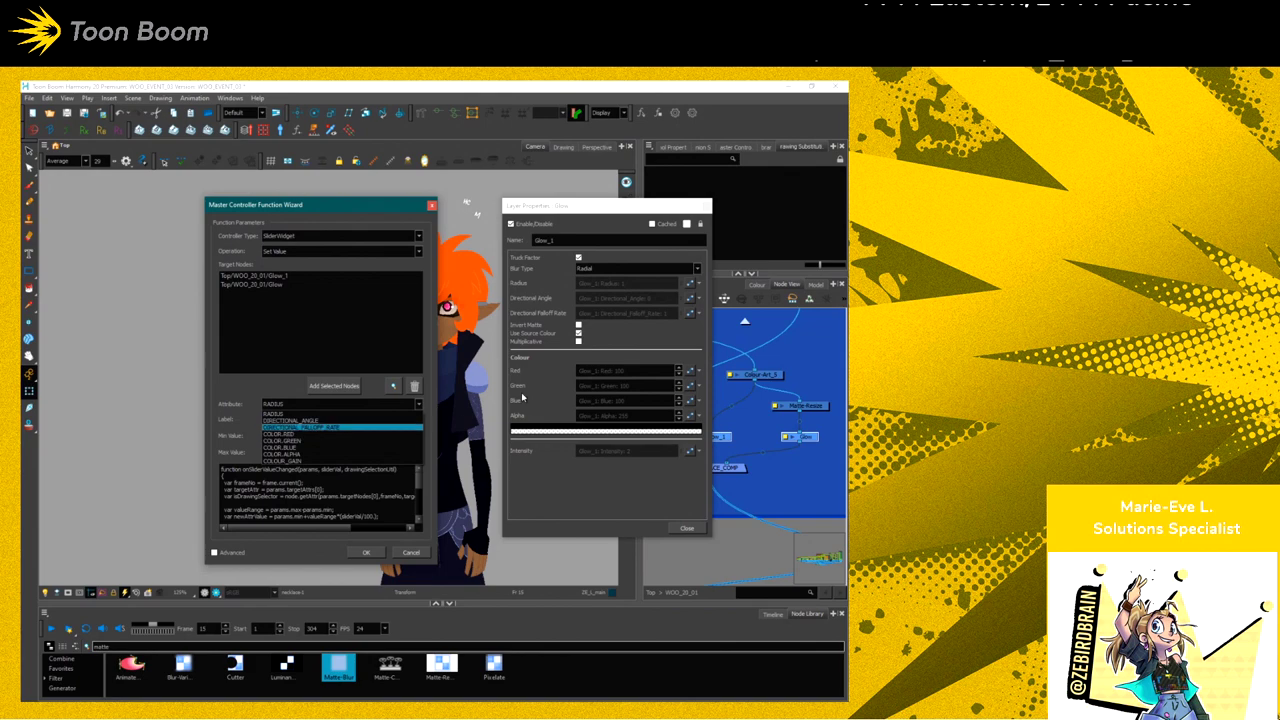
click(256, 402)
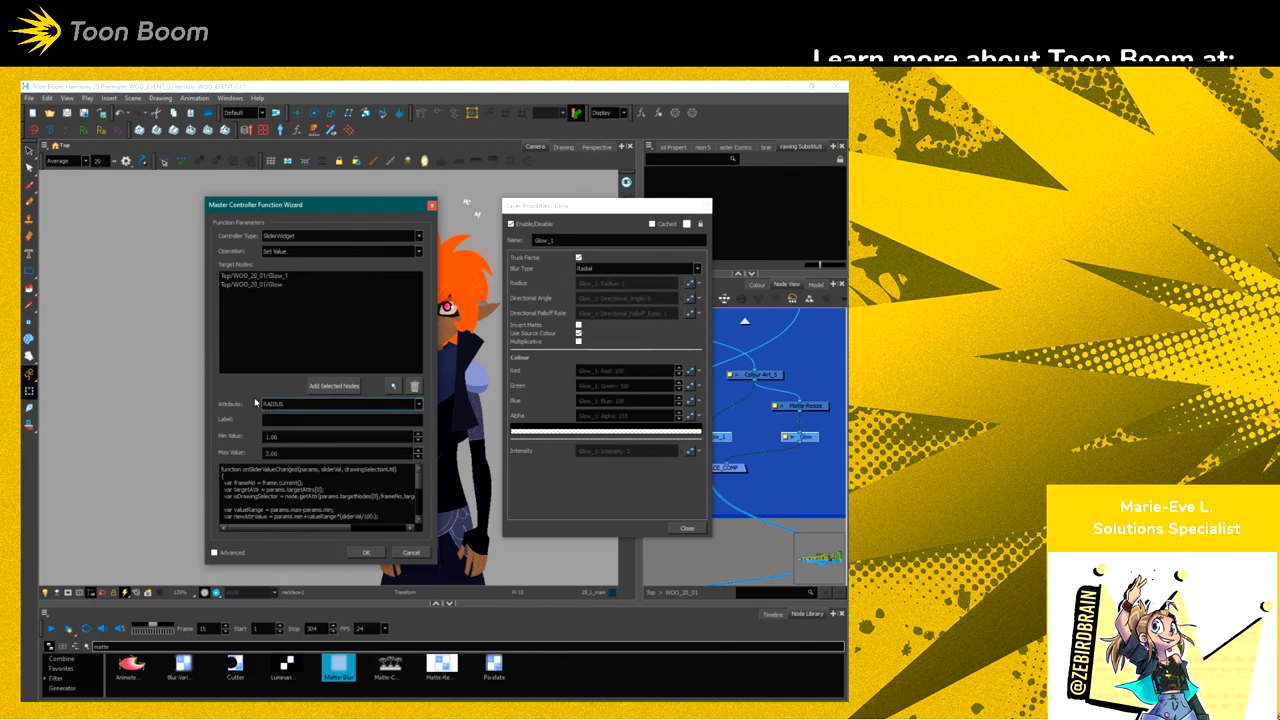
Set the slider's maximum value to 16 and create the controller attached to FULL_FACE_COMP
click(281, 437)
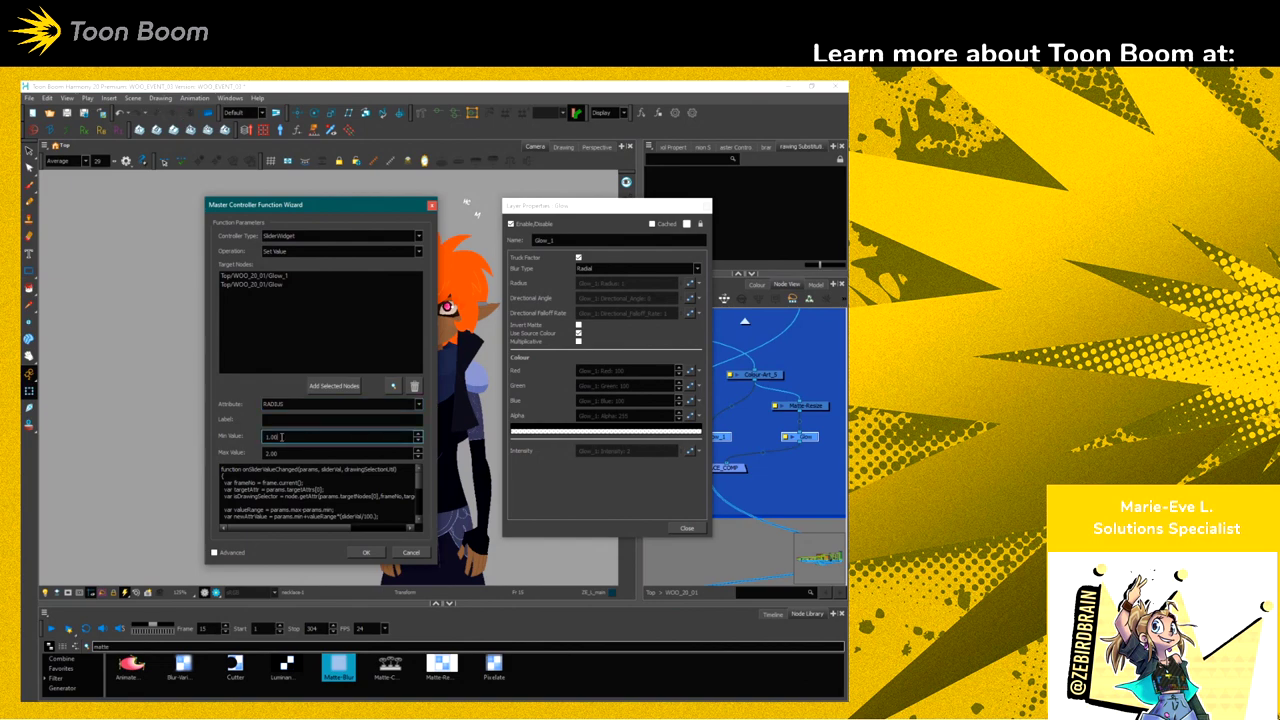
key(Tab)
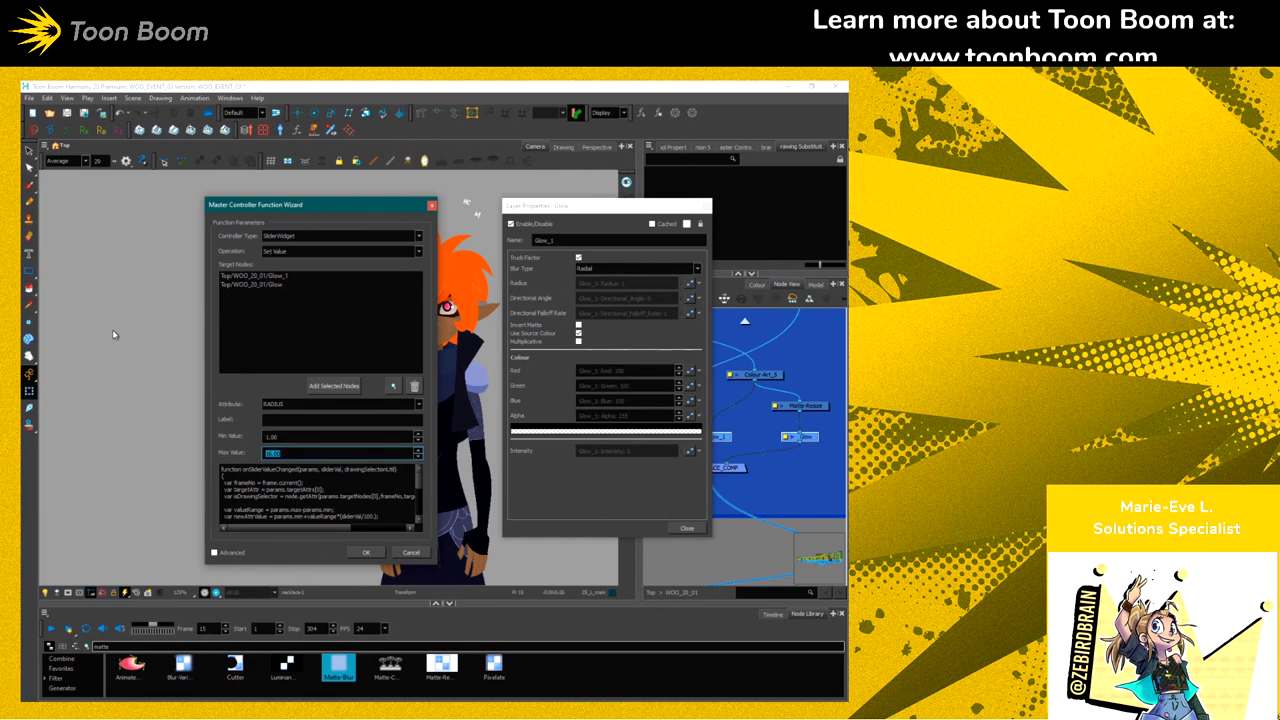
click(366, 552)
click(485, 384)
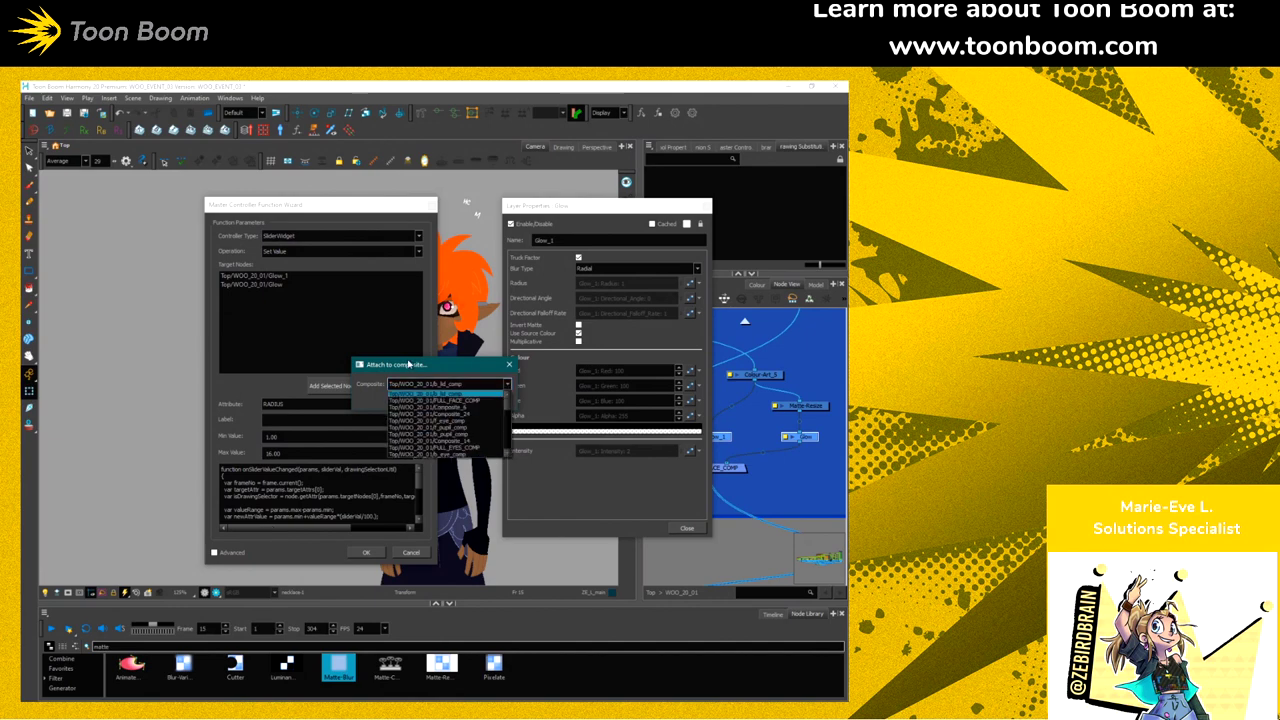
click(469, 402)
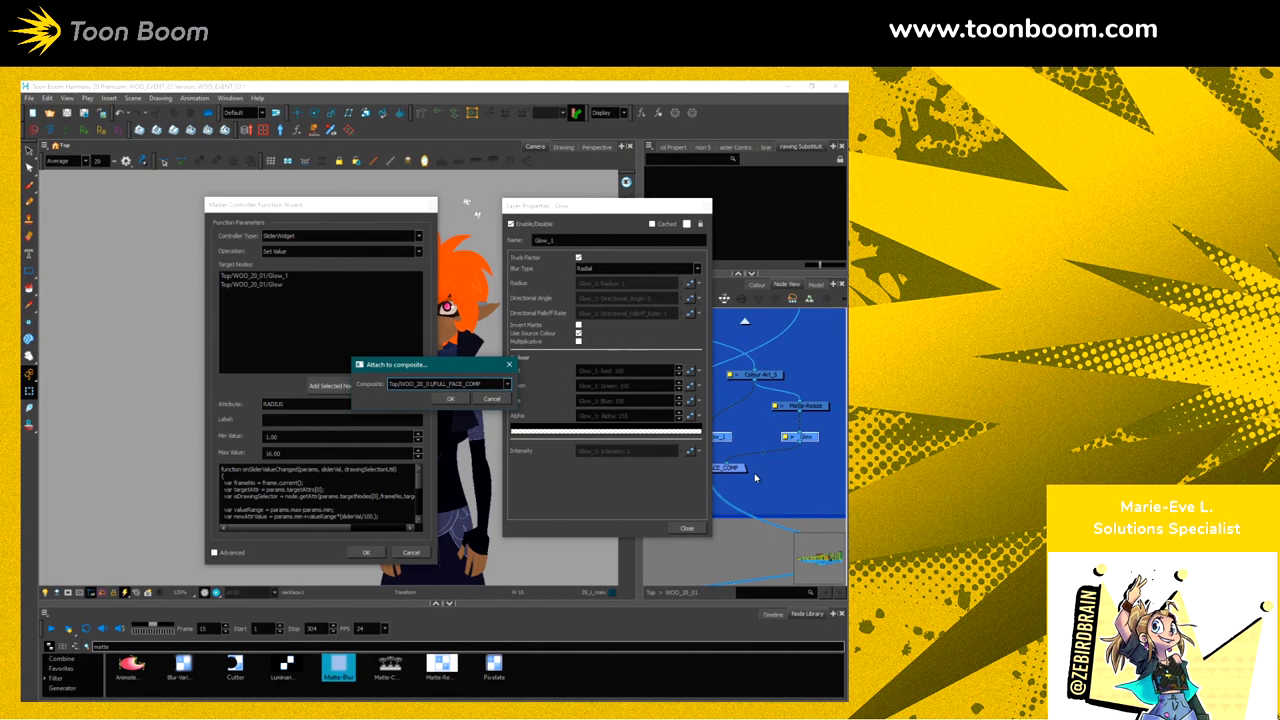
click(450, 398)
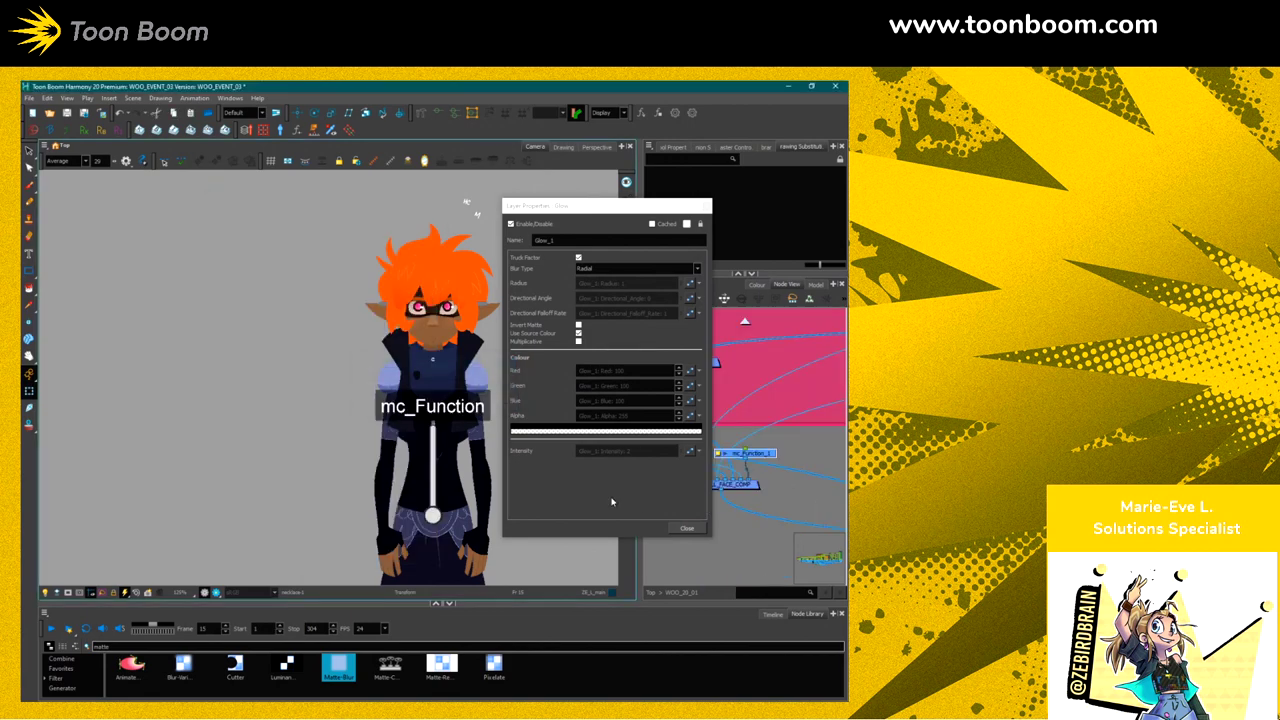
Close the Glow_1 properties, move the mc_Function_1 node clear of FULL_FACE_COMP and give it a parent peg
click(687, 529)
drag(742, 454, 784, 440)
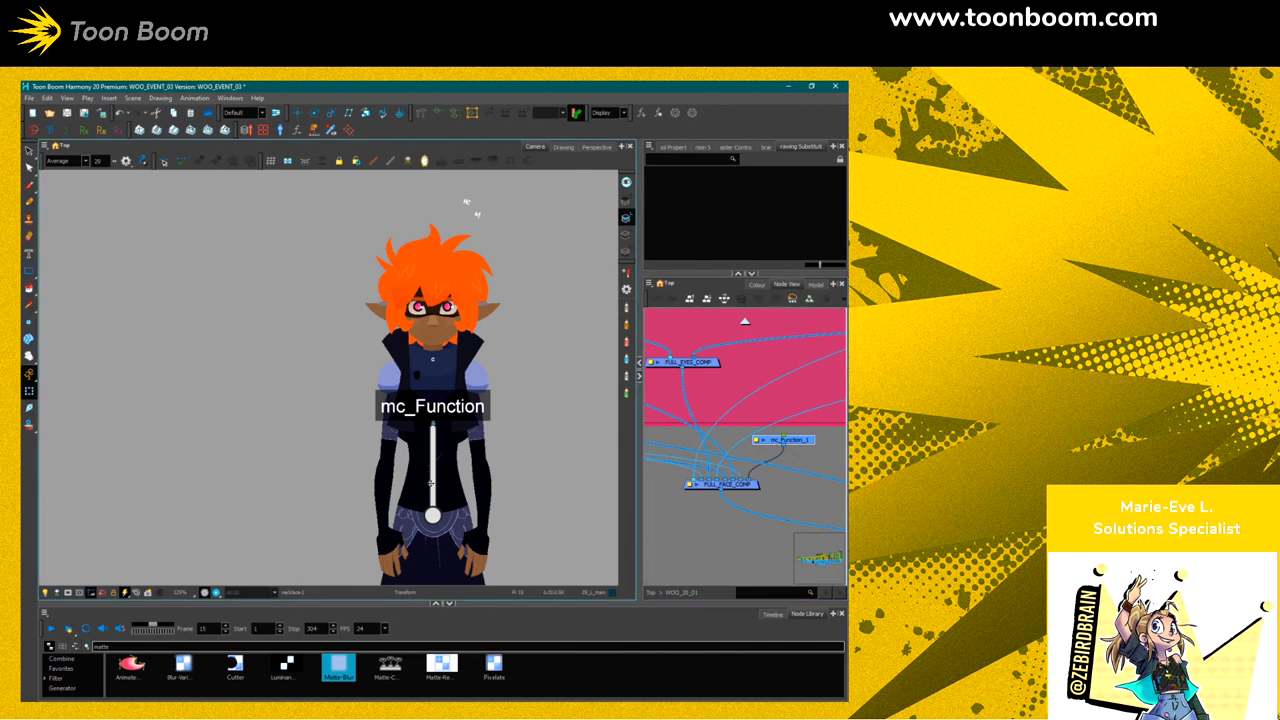
click(750, 456)
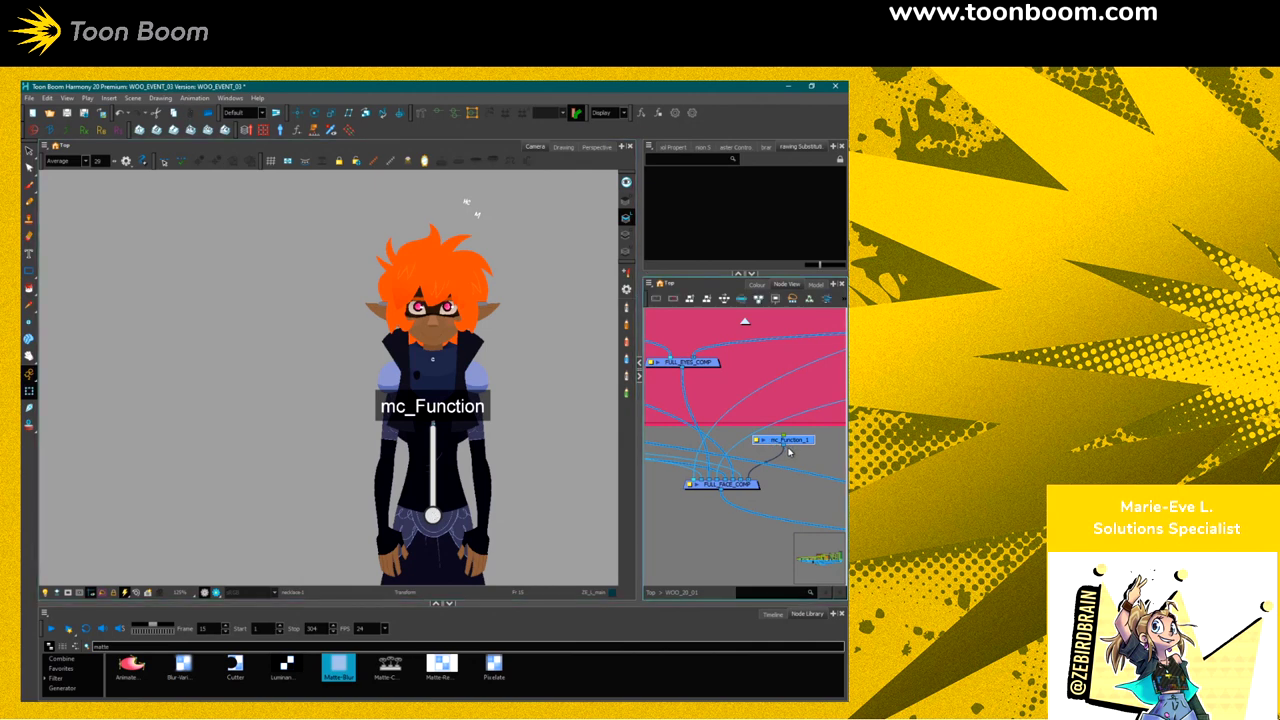
key(ctrl+p)
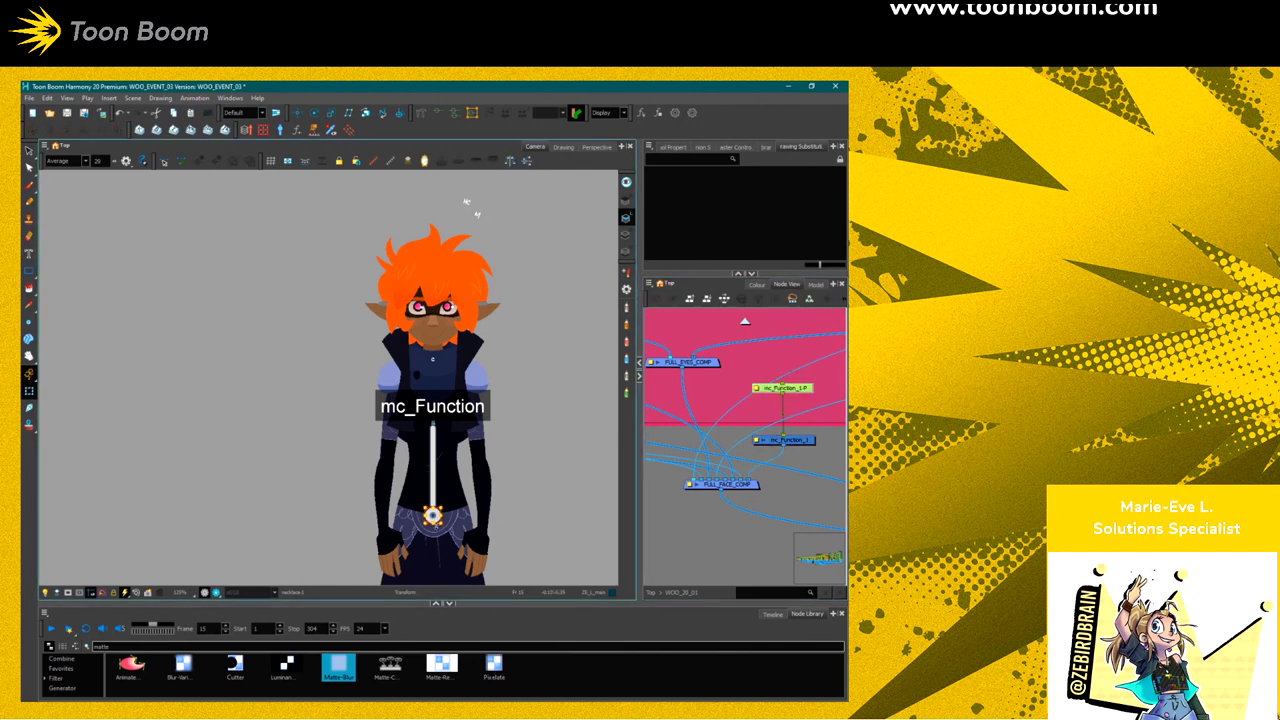
Move the new mc_Function slider to the empty area beside the character and switch to render view
drag(432, 515, 274, 429)
click(216, 593)
click(220, 596)
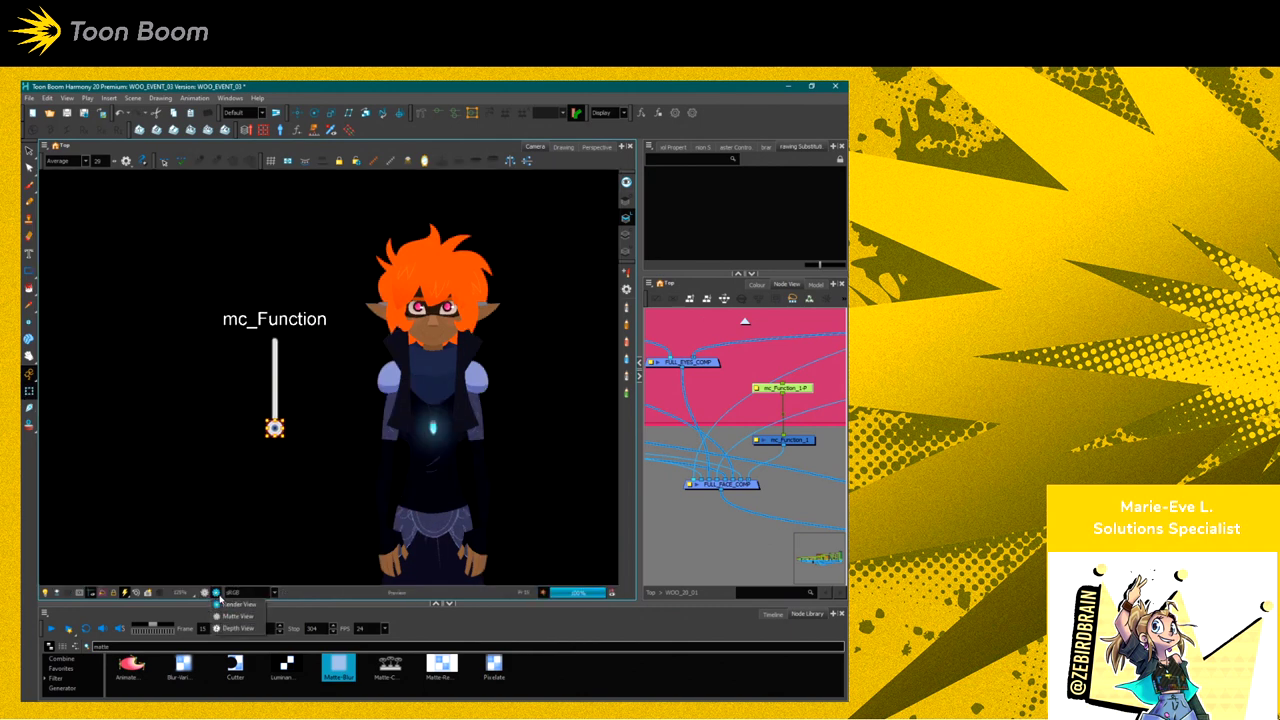
Raise the mc_Function slider to its maximum in render view to test the necklace's glow
click(238, 604)
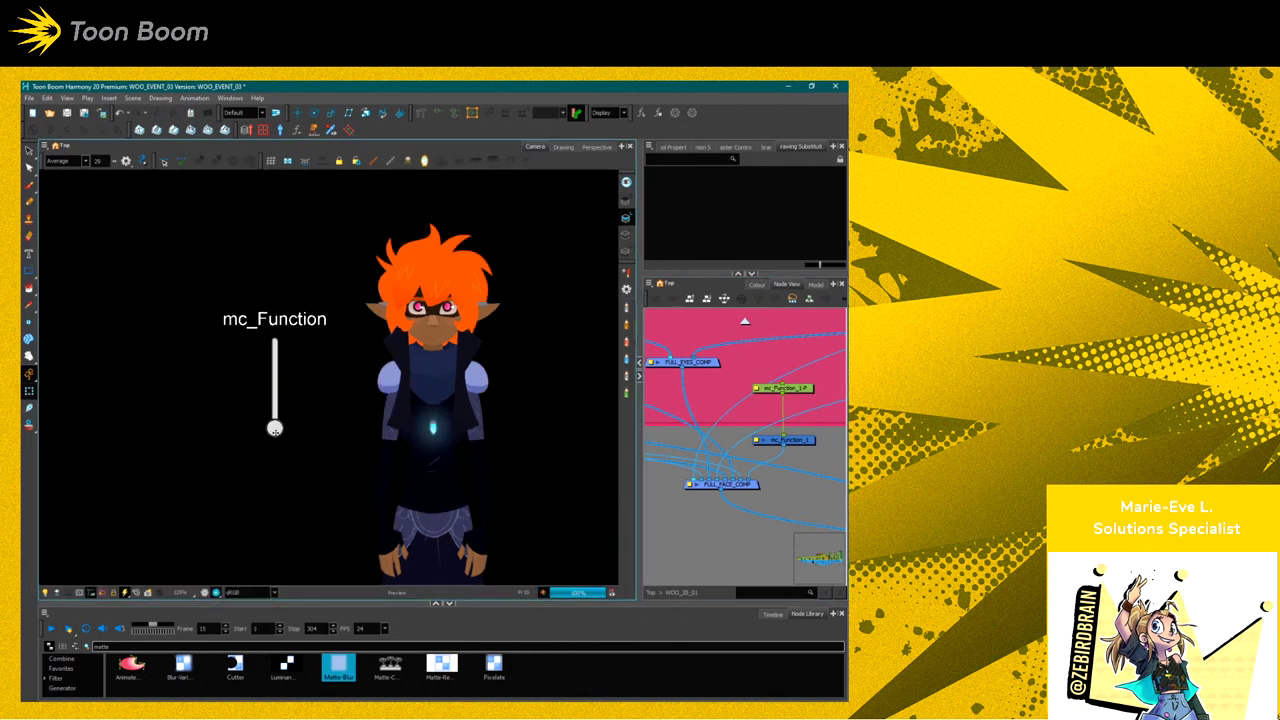
drag(274, 428, 263, 181)
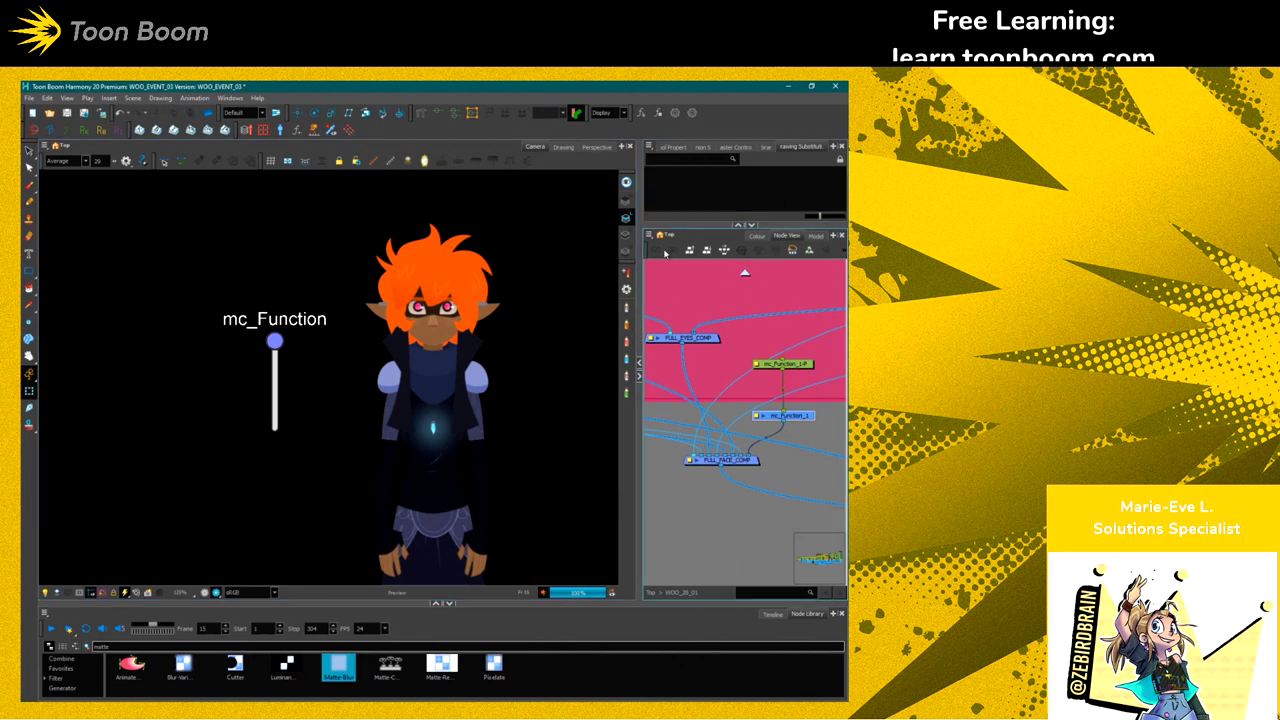
At the scene's top level, detach the WOO_20_01 group from the Composite and connect the Drawing node in its place
drag(639, 447, 578, 447)
click(589, 592)
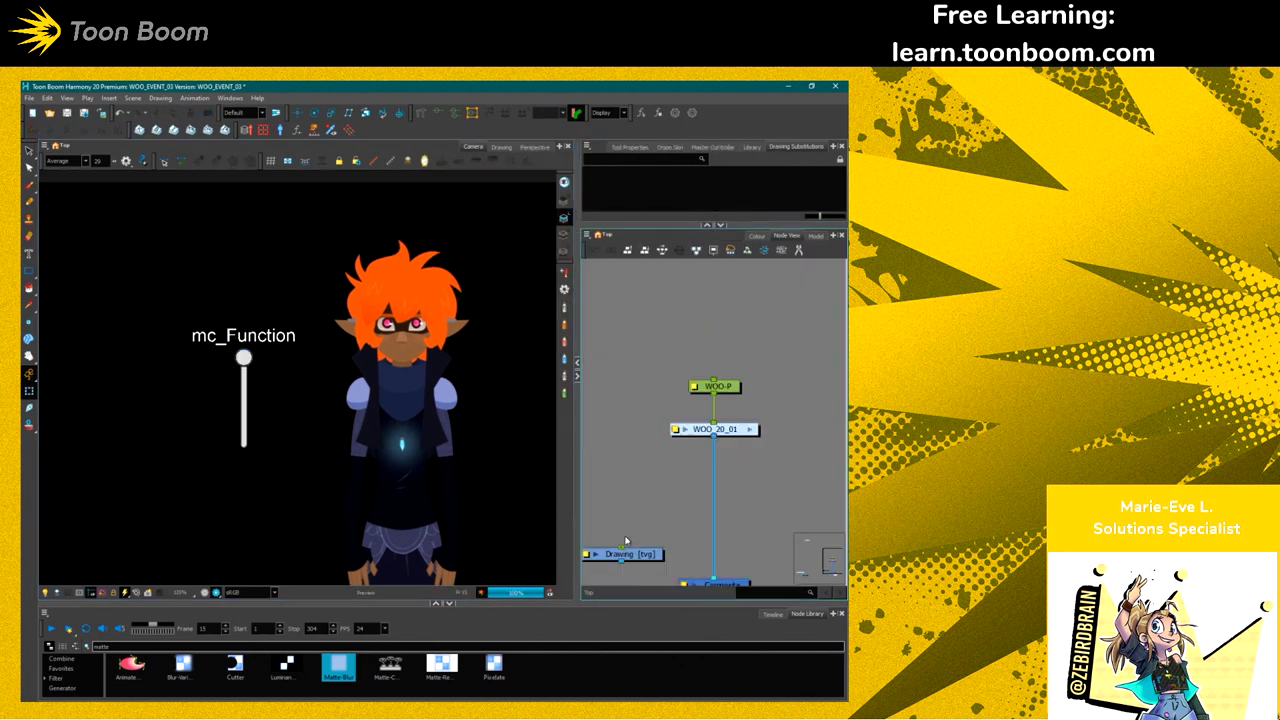
drag(722, 490, 662, 372)
drag(705, 429, 845, 356)
click(449, 420)
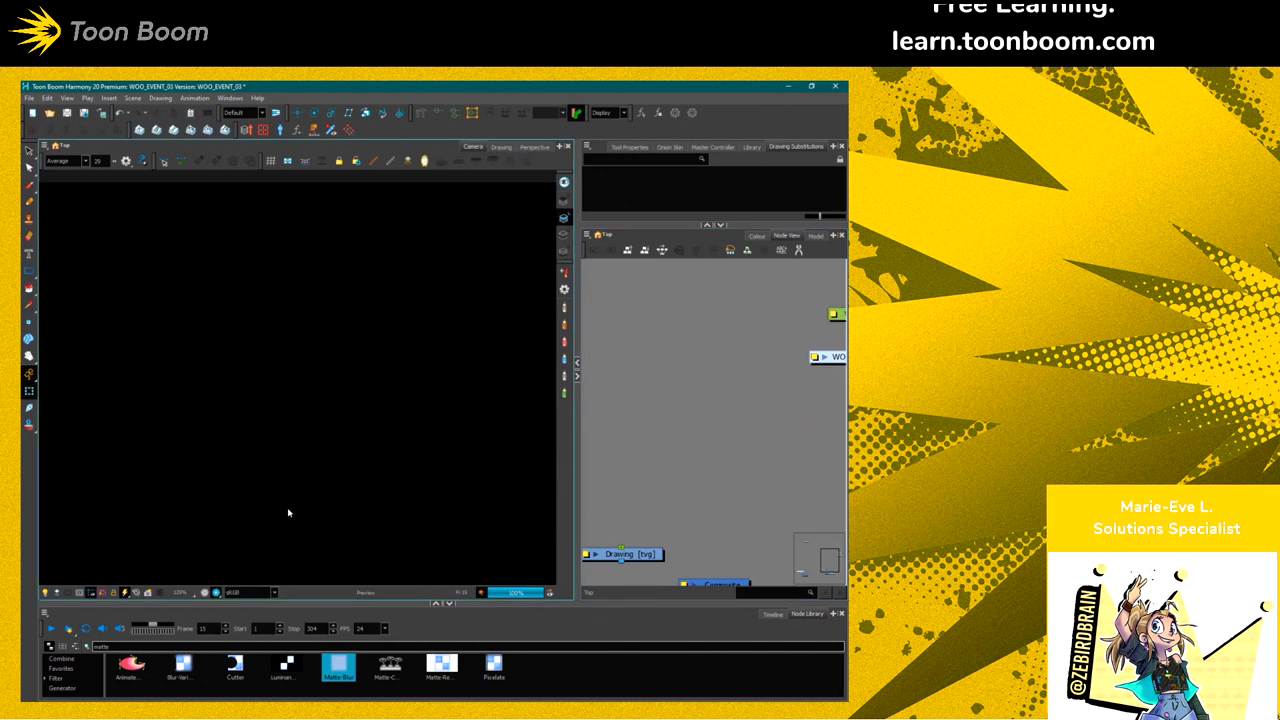
drag(635, 555, 735, 420)
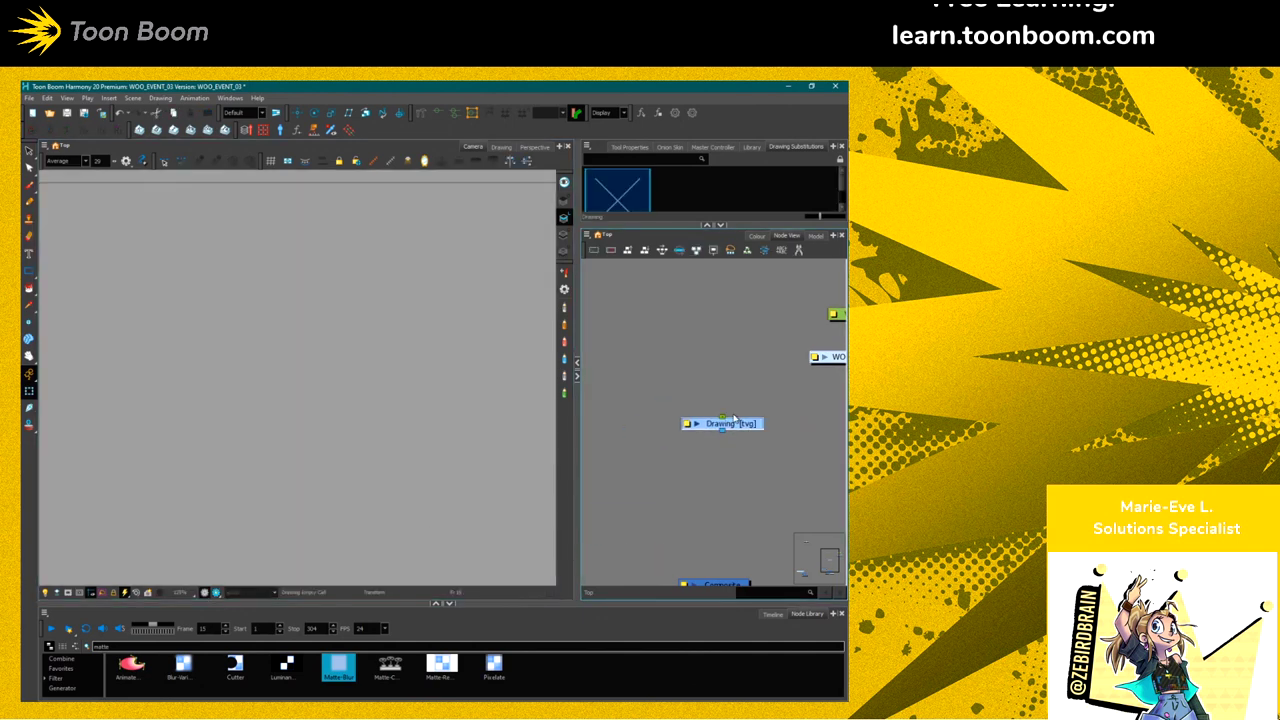
drag(721, 481, 714, 580)
mouse_move(716, 423)
mouse_down()
mouse_move(695, 434)
mouse_move(732, 449)
mouse_up()
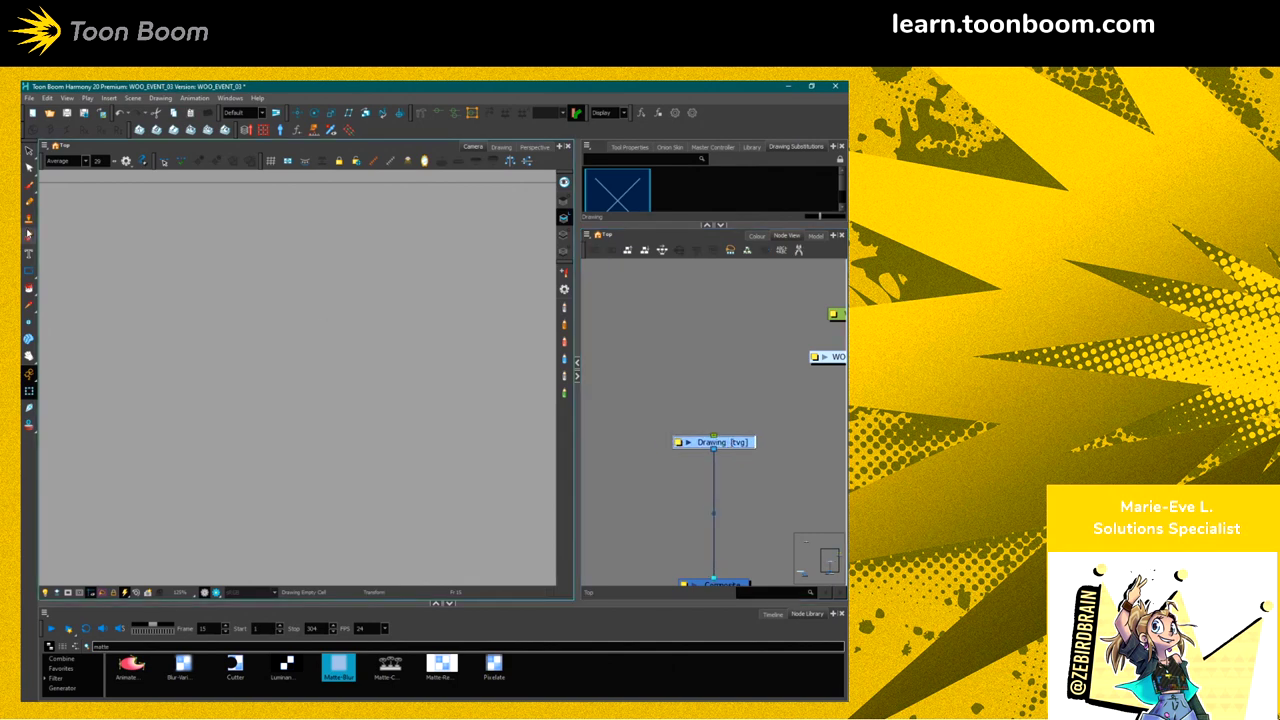
Draw a large rectangle across most of the camera view on the Drawing layer with the Rectangle tool
click(29, 275)
drag(29, 275, 55, 277)
drag(476, 523, 88, 237)
Reshape the rectangle into a three-pointed crown by pulling two top-edge contour points down and lowering its bottom-left corner slightly
click(29, 168)
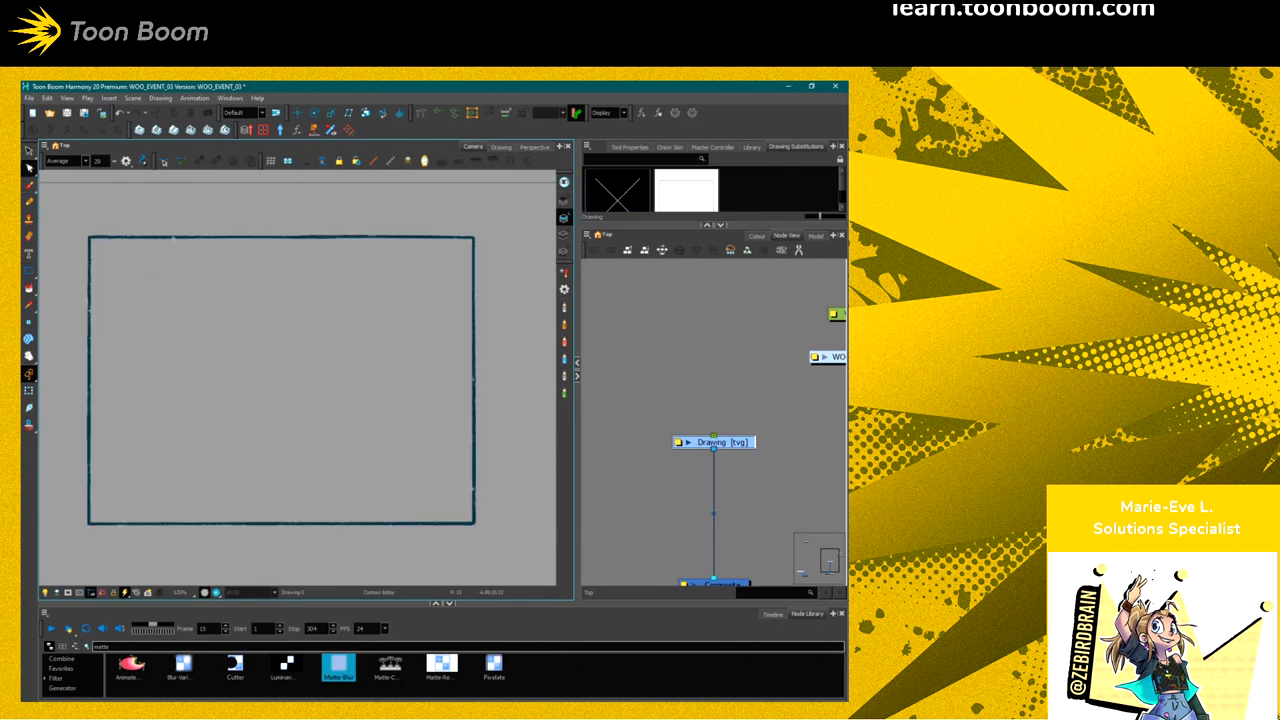
click(173, 237)
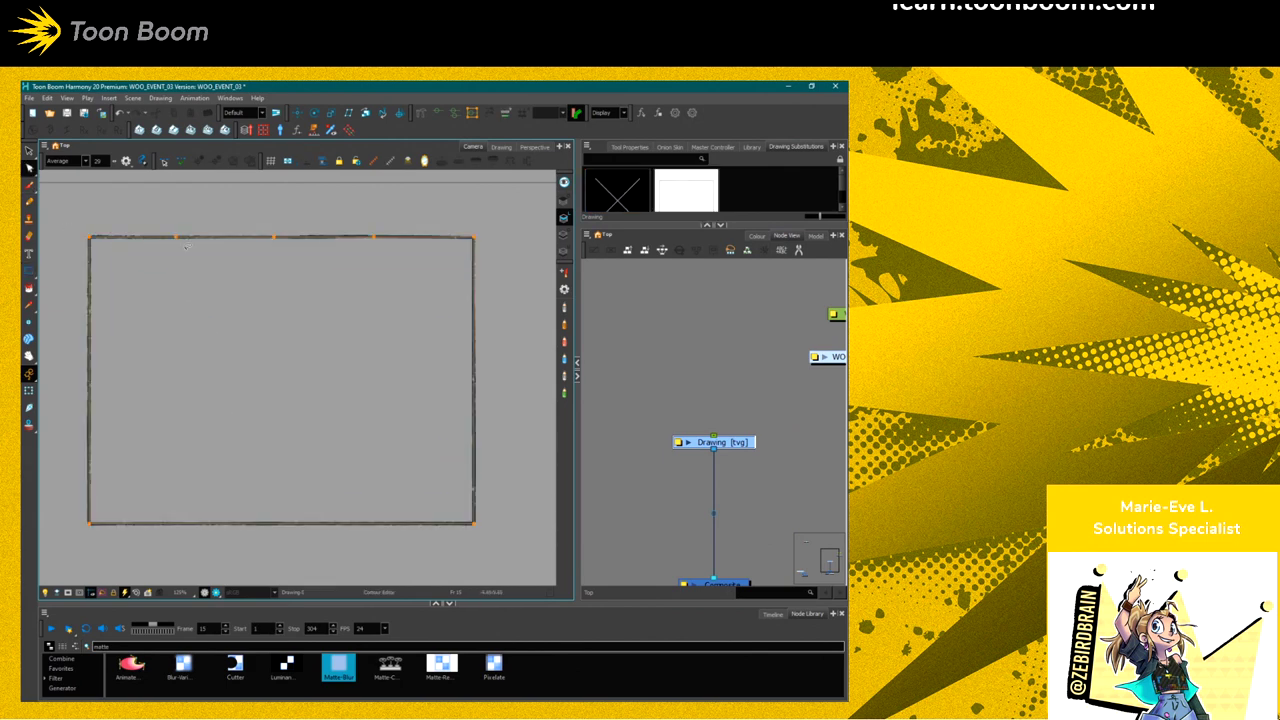
drag(220, 375, 222, 390)
drag(373, 237, 348, 416)
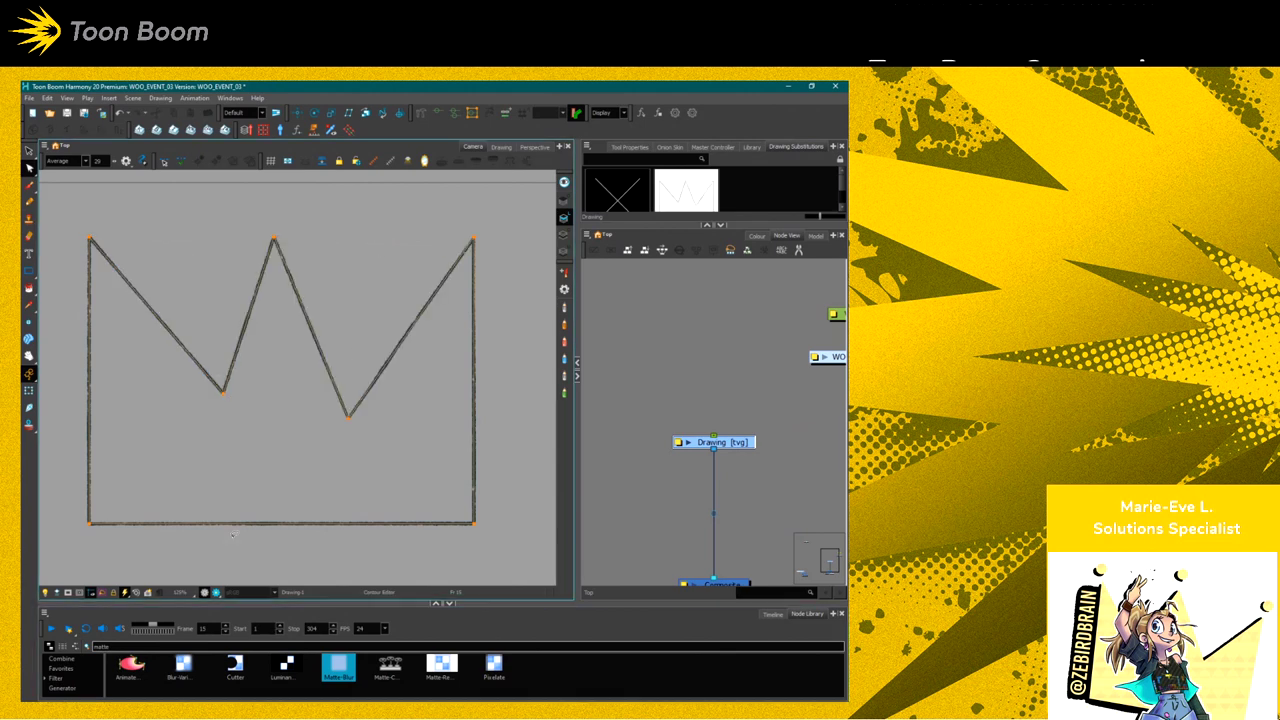
drag(91, 528, 91, 537)
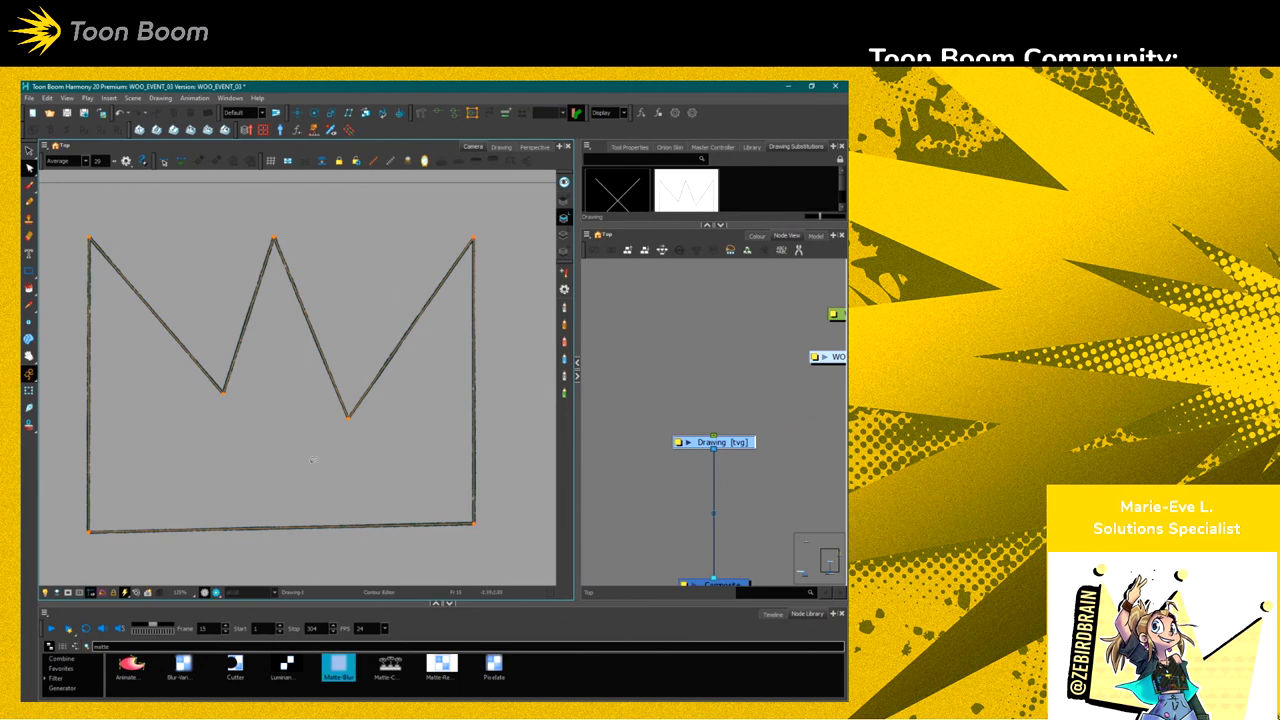
Paint the crown's interior with the ZE_F_beak colour and its outline with ZE_L_crownBeak
key(2)
click(29, 289)
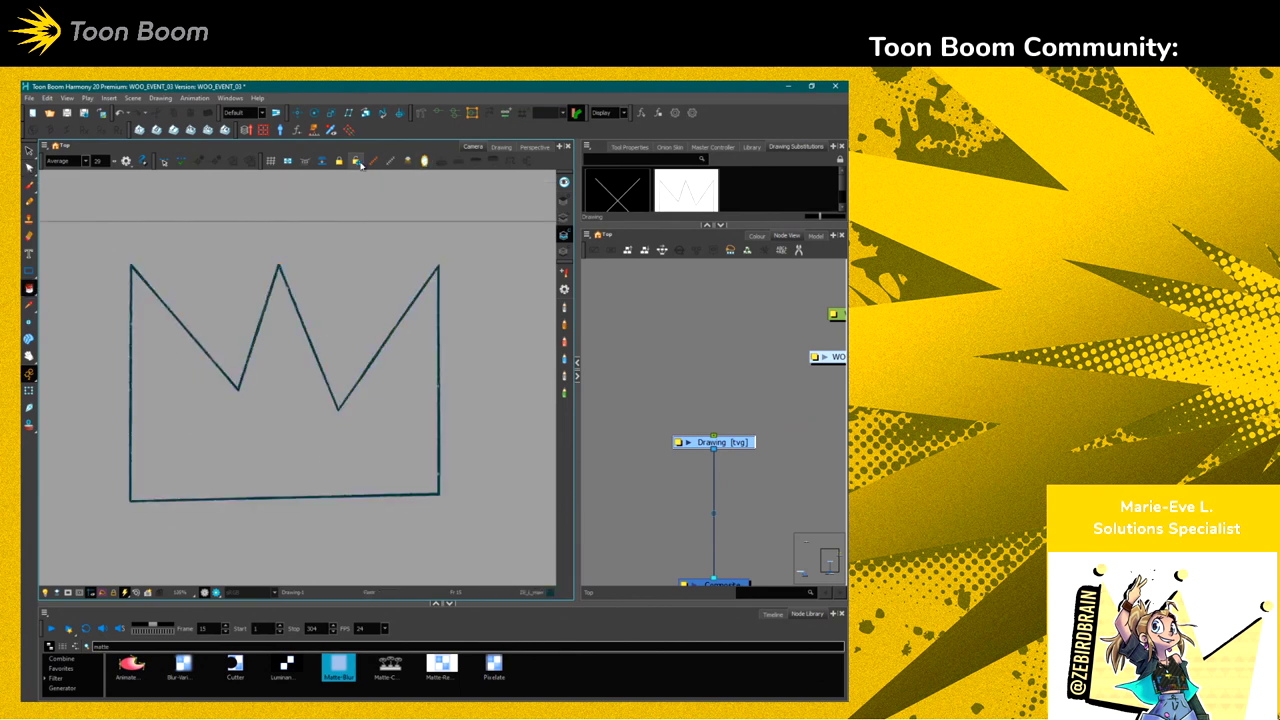
click(286, 406)
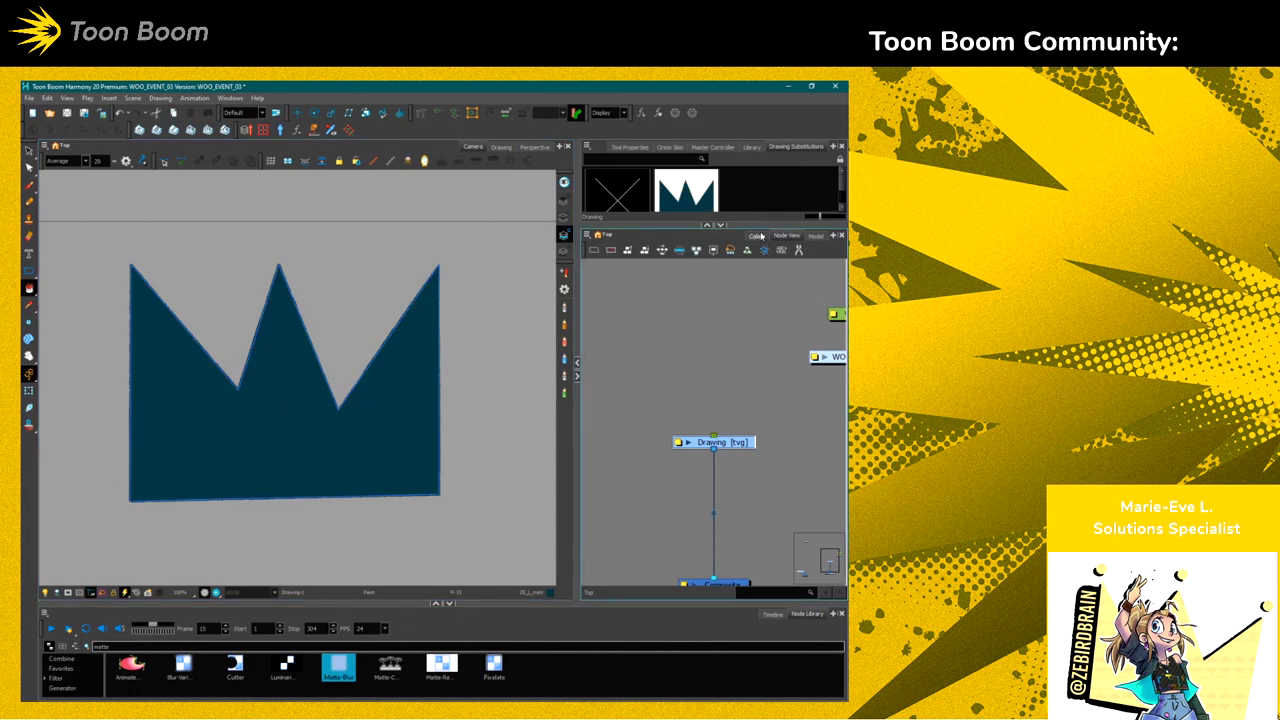
click(757, 236)
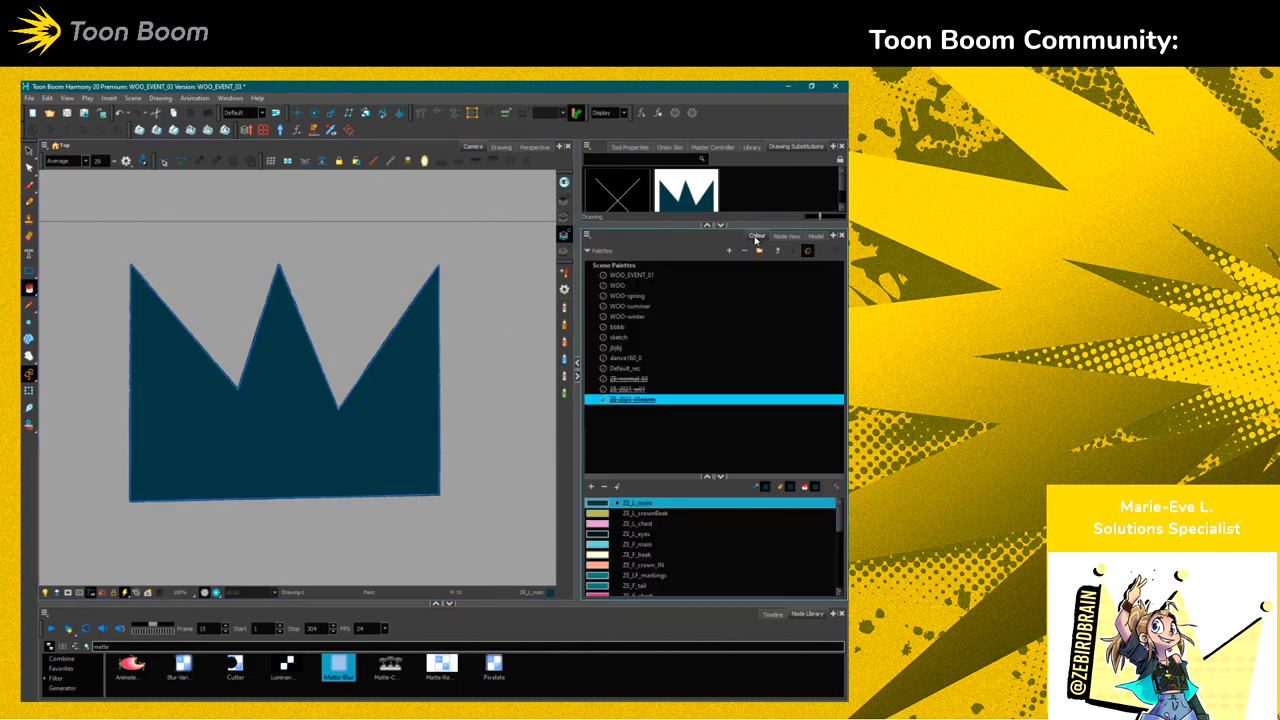
click(597, 555)
click(366, 449)
click(640, 513)
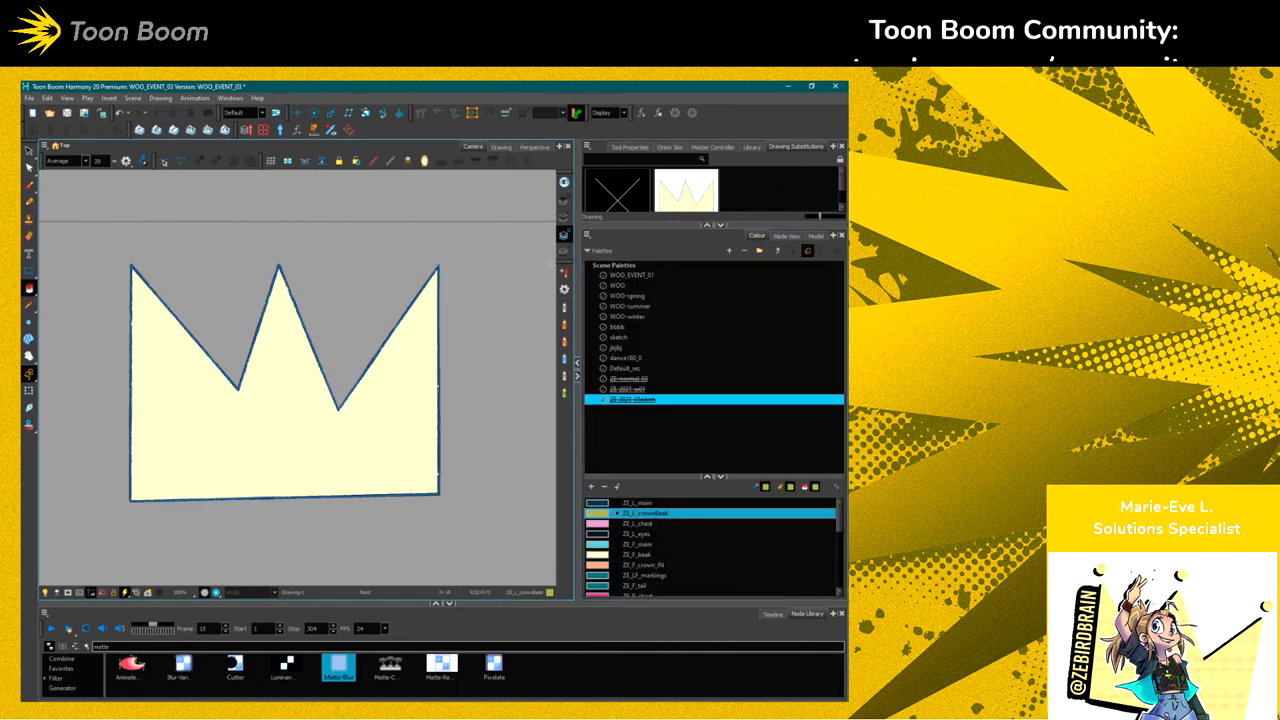
click(435, 273)
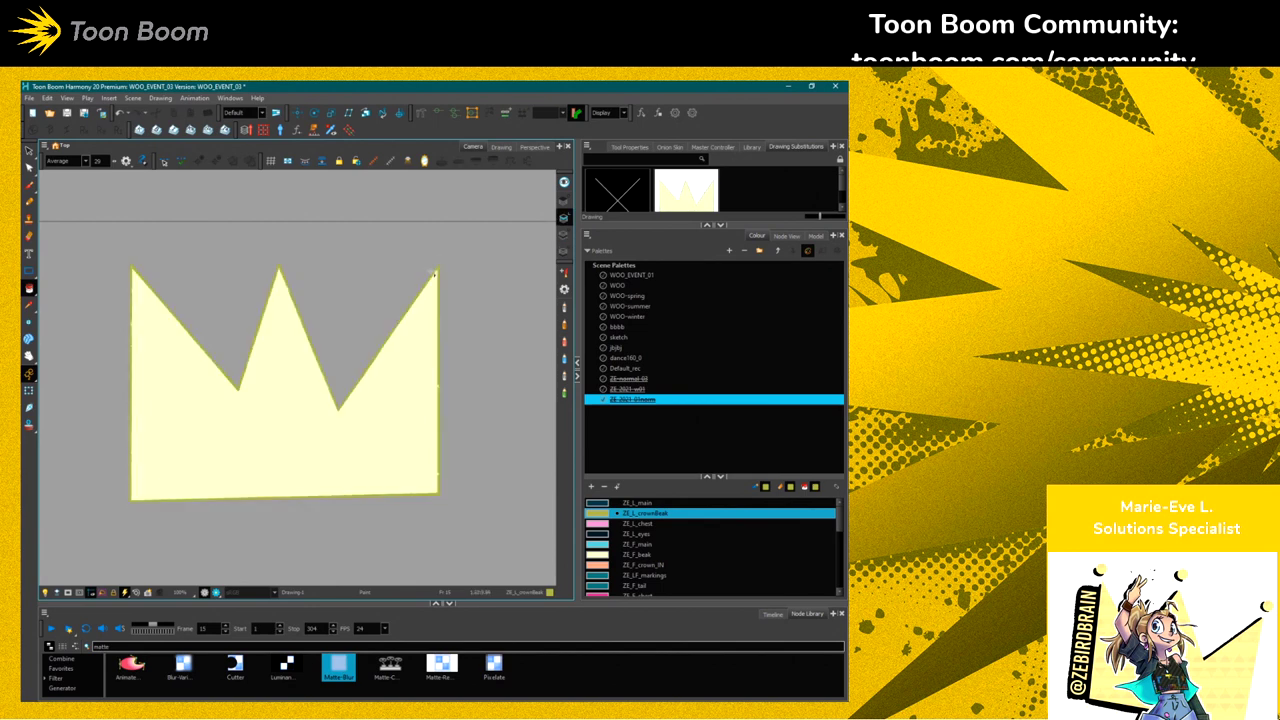
Select the whole crown and thicken its pencil outline by increasing the maximum size, then deselect it
click(29, 150)
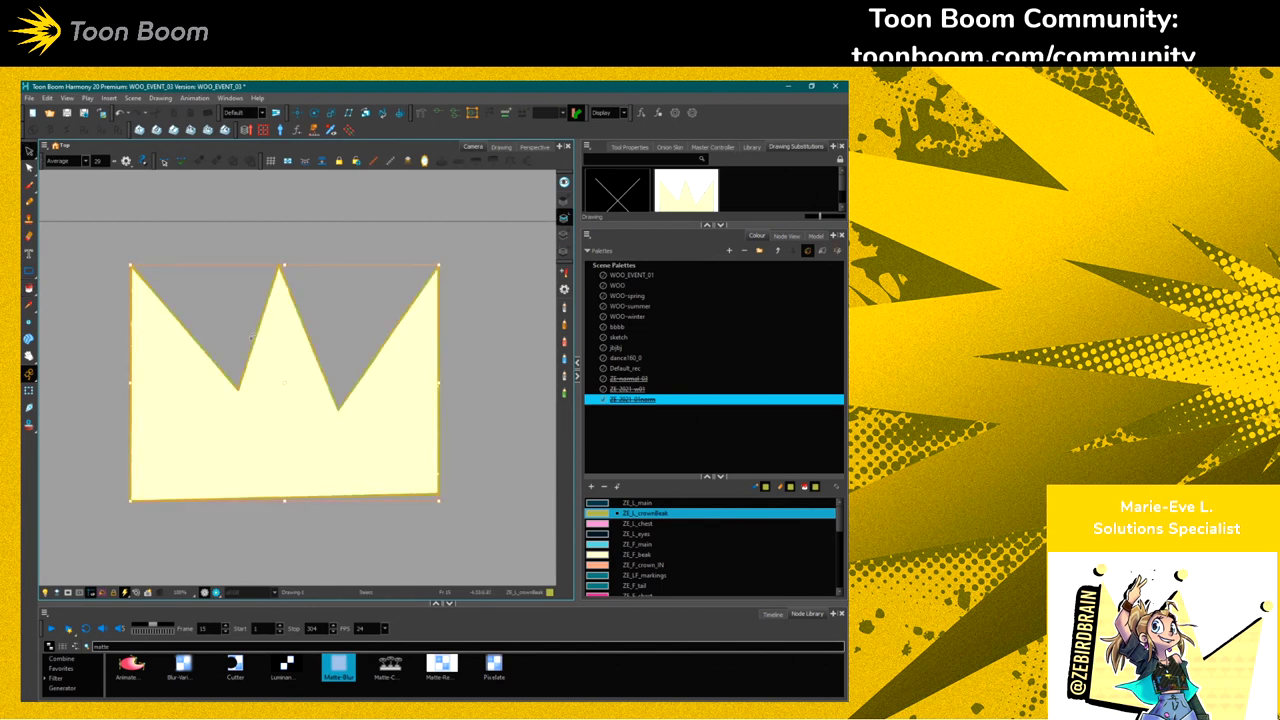
click(631, 147)
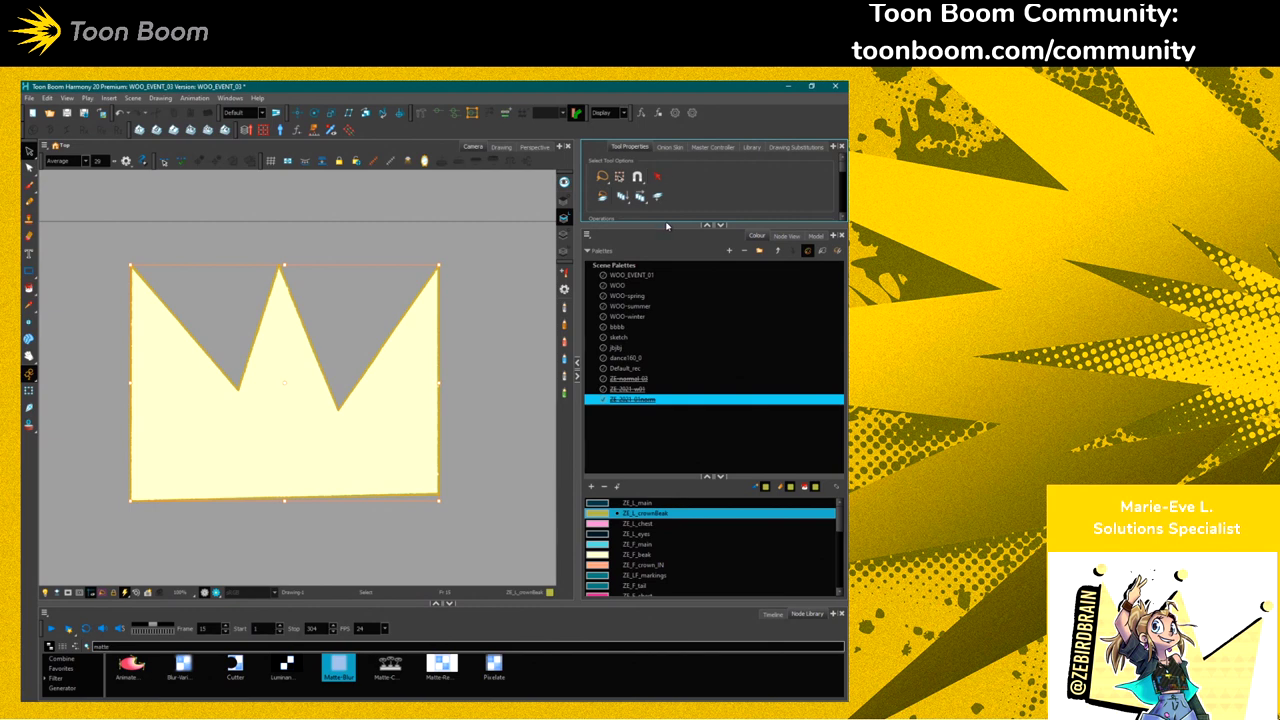
drag(667, 226, 705, 364)
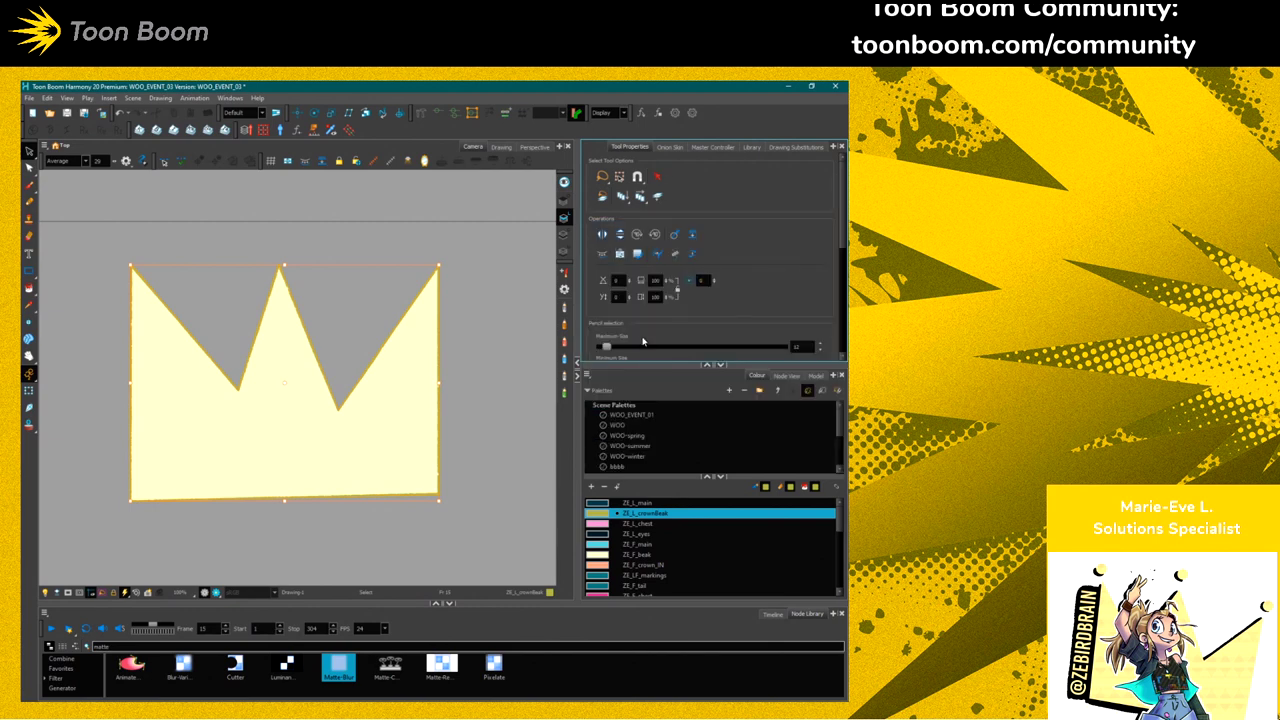
mouse_move(607, 346)
mouse_down()
mouse_move(622, 348)
mouse_move(607, 348)
mouse_up()
click(486, 312)
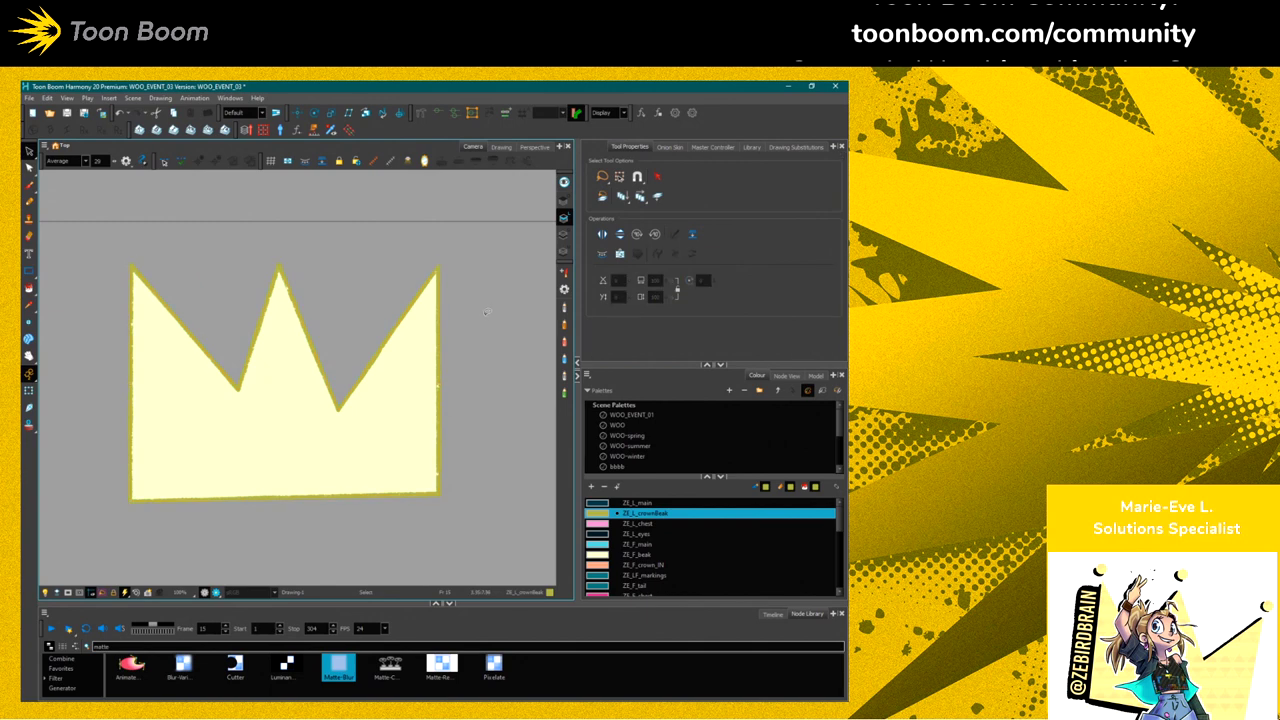
Add a Matte-Blur node on a second branch between the Drawing node and the Composite, keeping the direct connection
click(786, 375)
drag(707, 364, 707, 274)
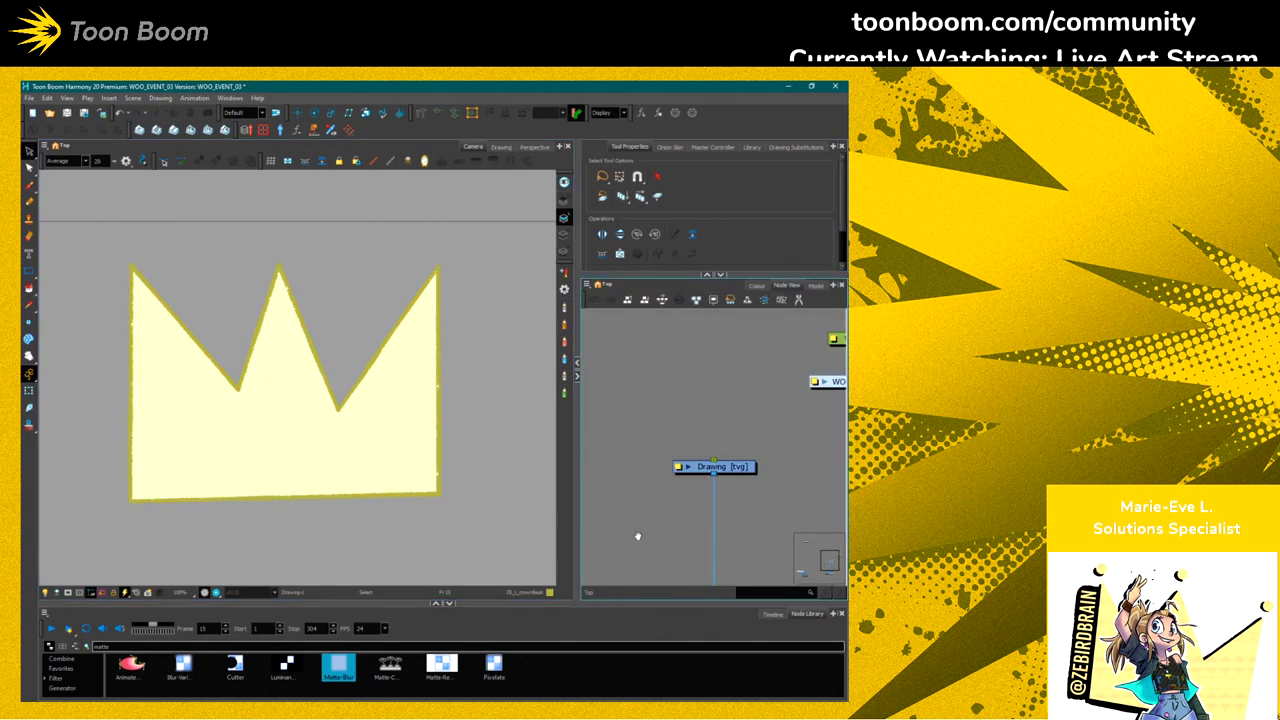
drag(634, 534, 629, 403)
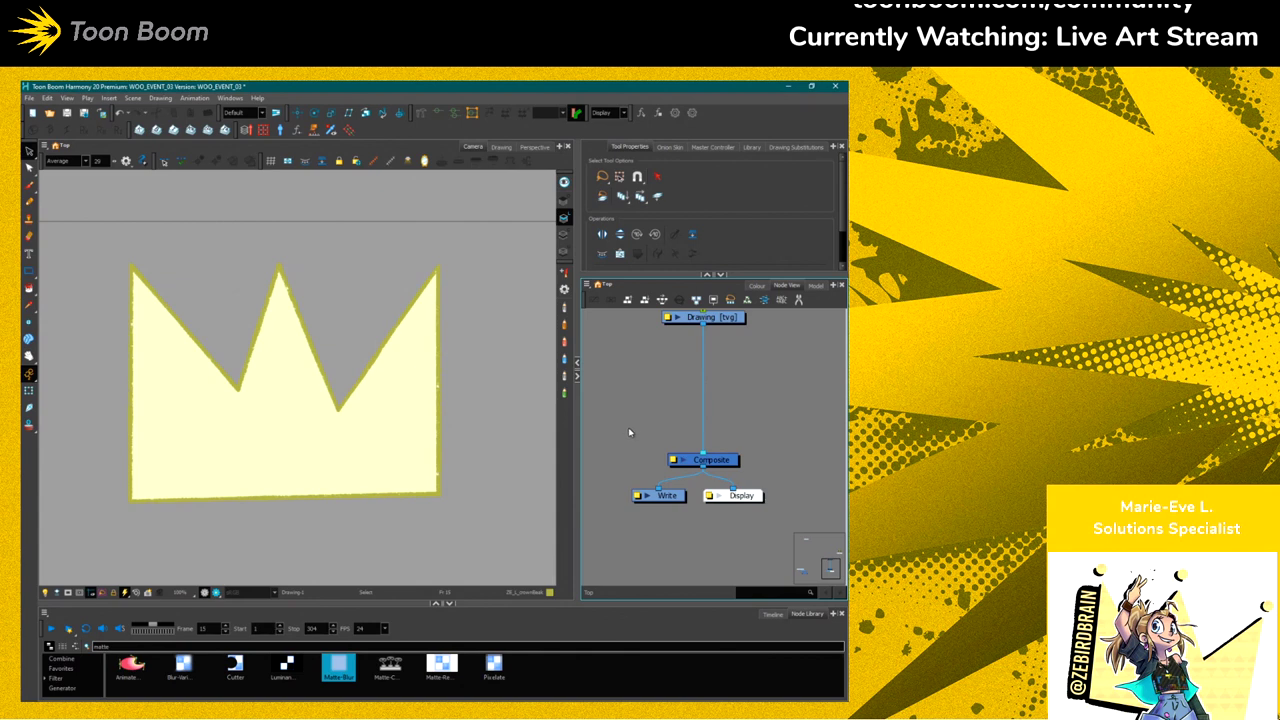
drag(636, 416, 644, 434)
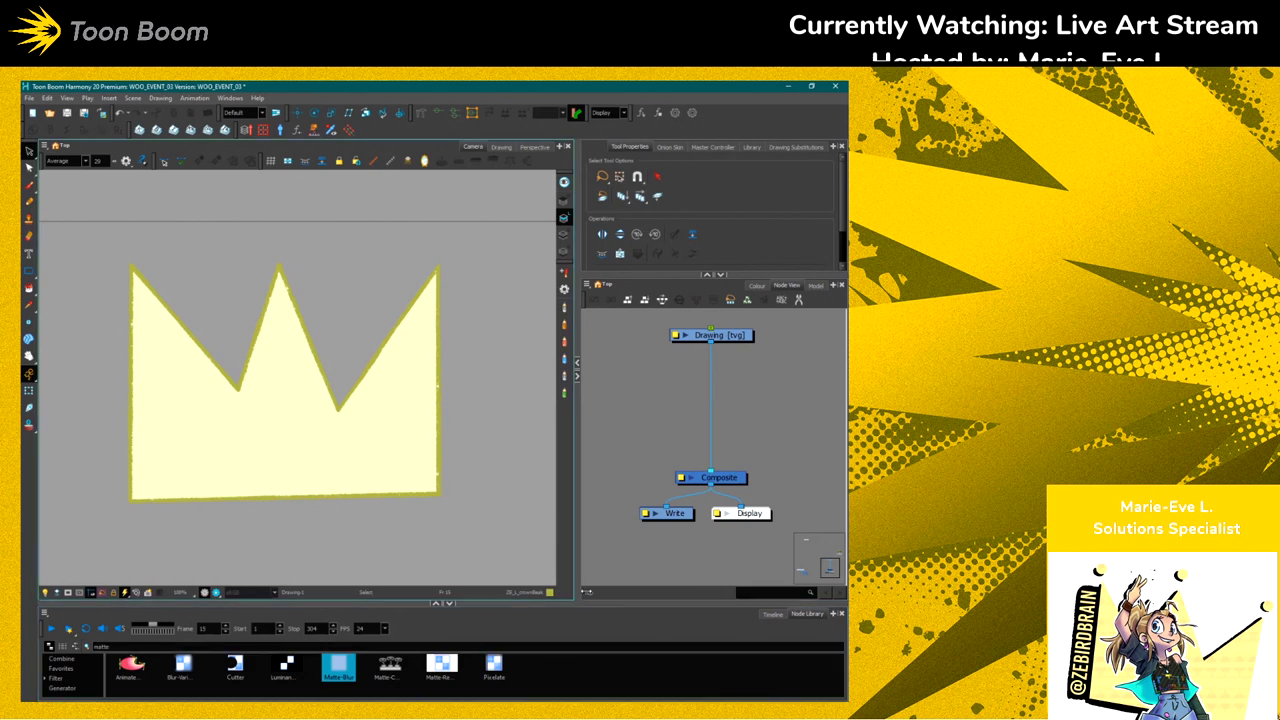
mouse_move(338, 665)
mouse_down()
mouse_move(470, 570)
mouse_move(694, 368)
mouse_move(748, 383)
mouse_up()
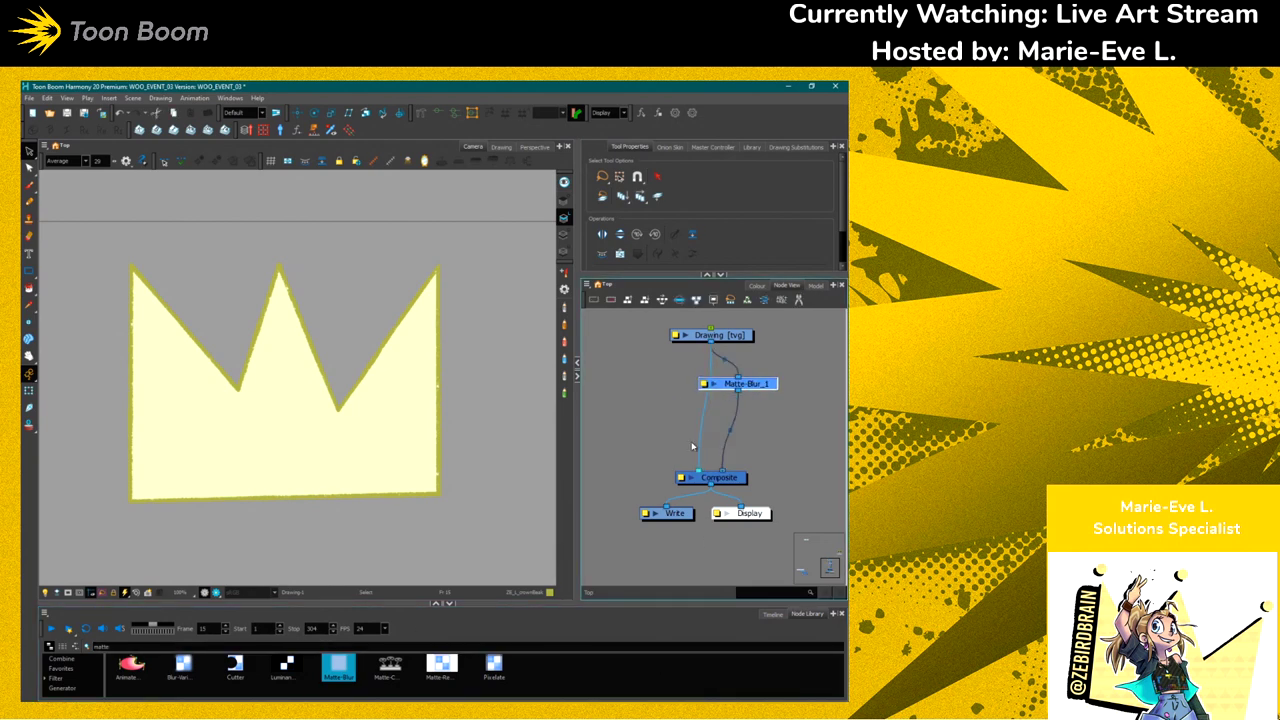
Switch to render view and set the Matte-Blur_1 radius to 14.6 in its layer properties
click(221, 593)
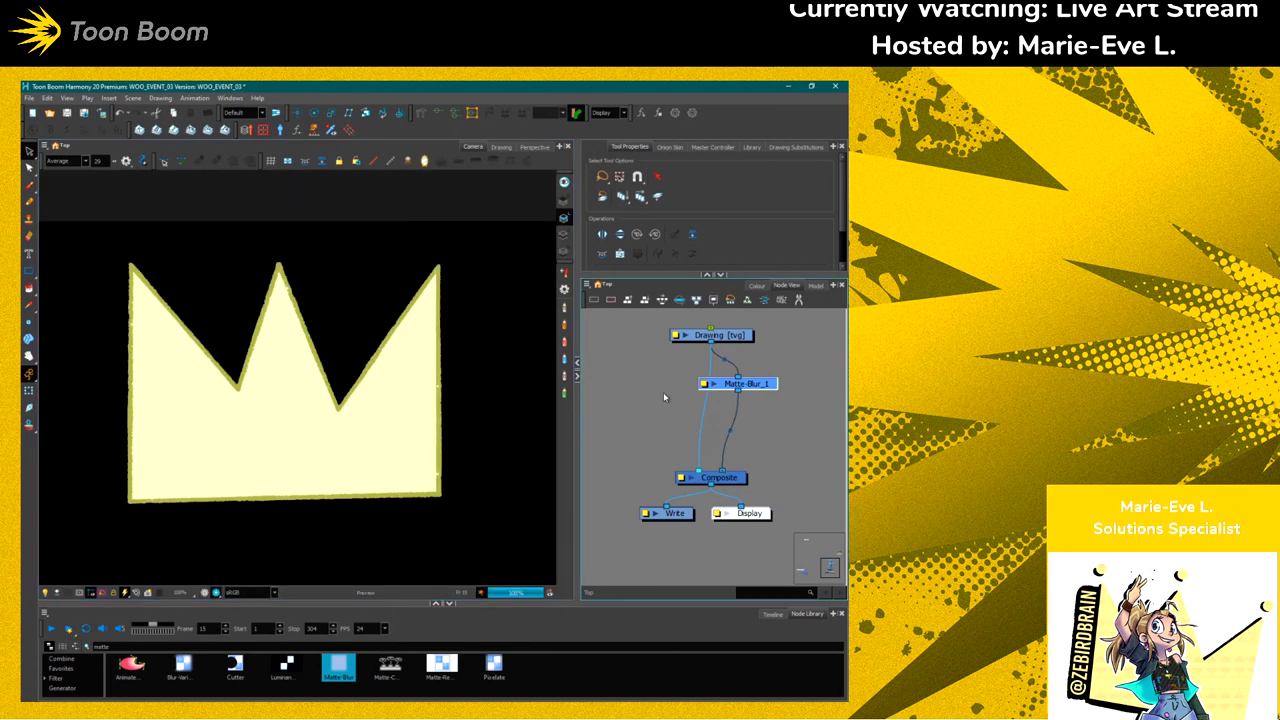
click(703, 383)
click(660, 284)
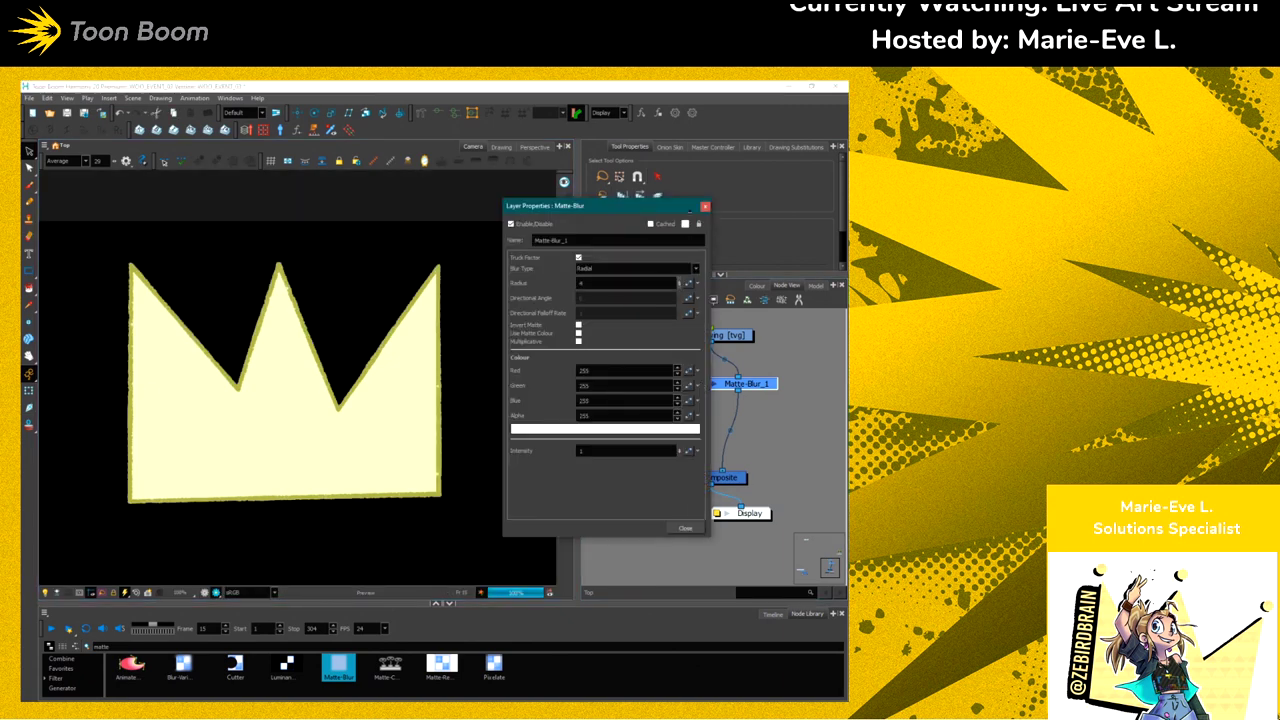
text(3.4)
key(Return)
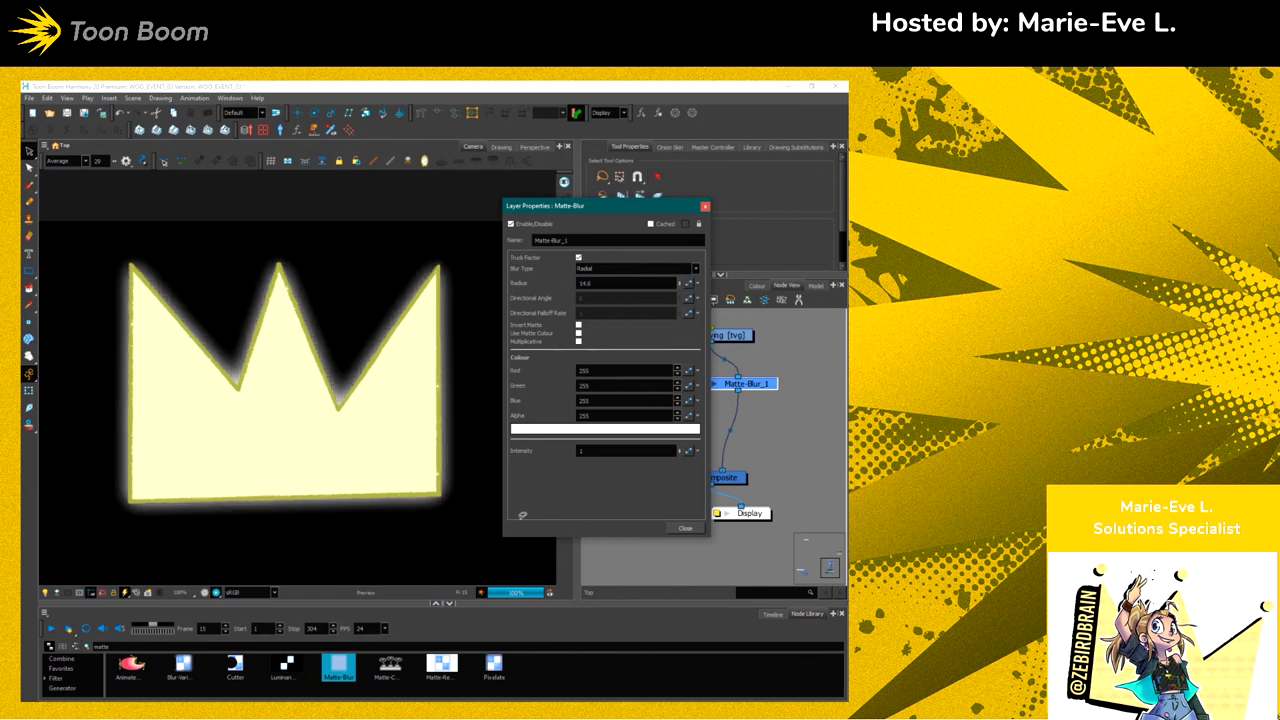
click(685, 528)
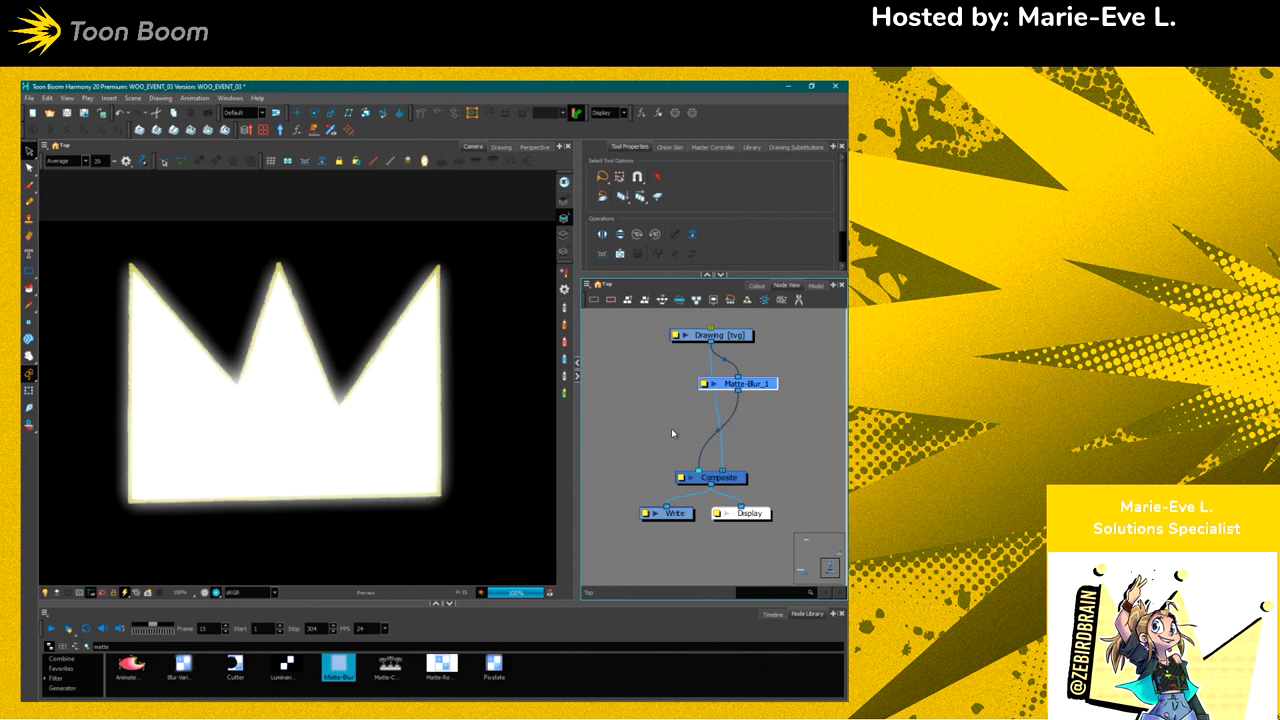
Move the Matte-Blur_1 node to the other side of the Drawing's direct connection and enable its Invert Matte option
click(403, 384)
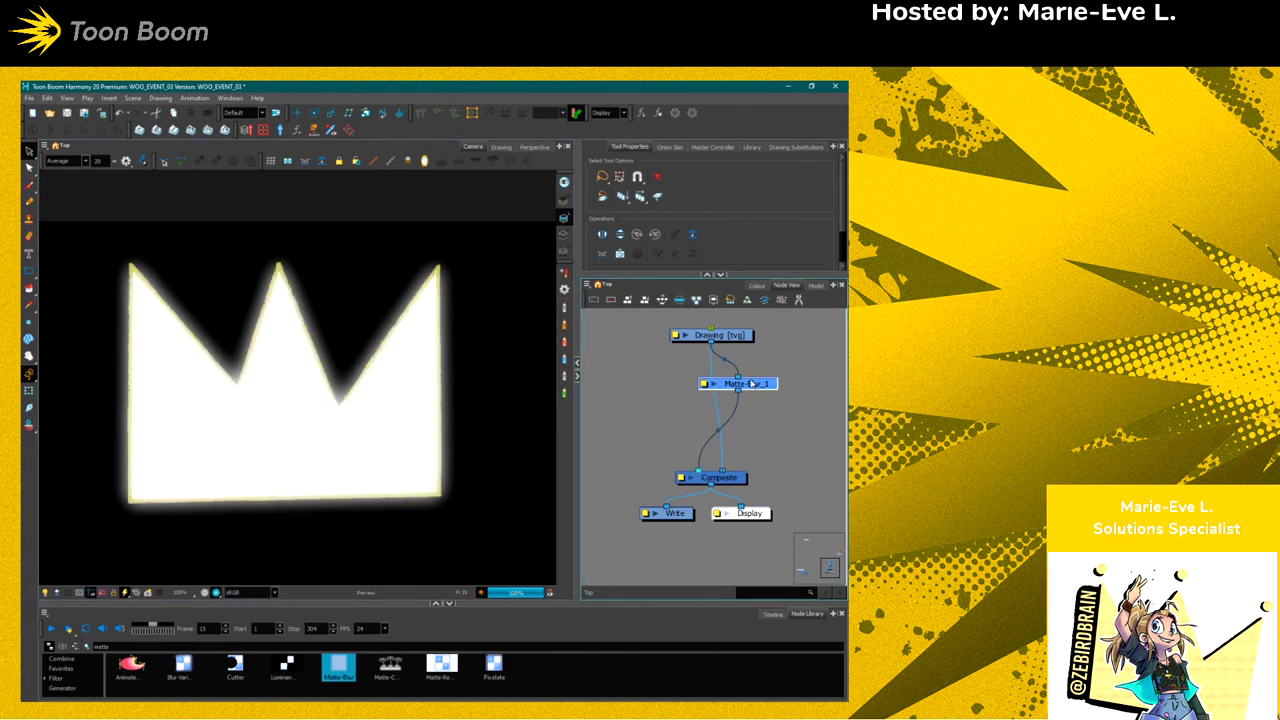
drag(710, 386, 652, 375)
click(644, 373)
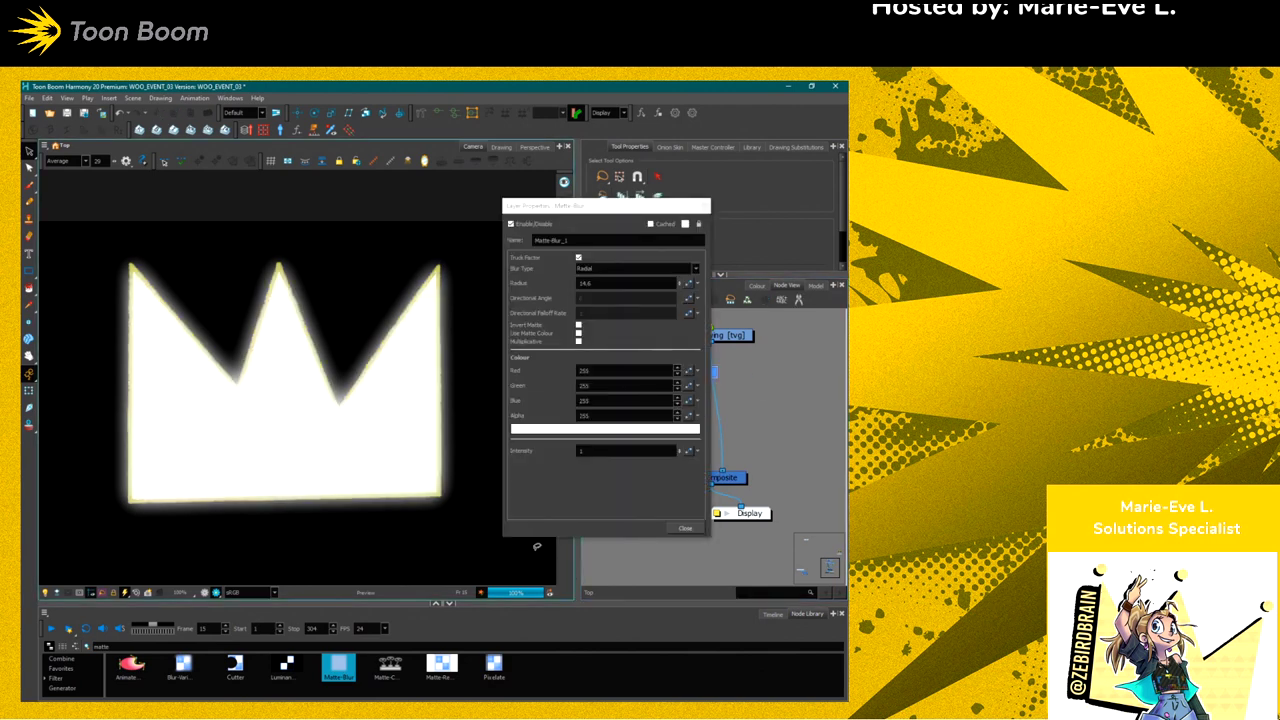
click(578, 326)
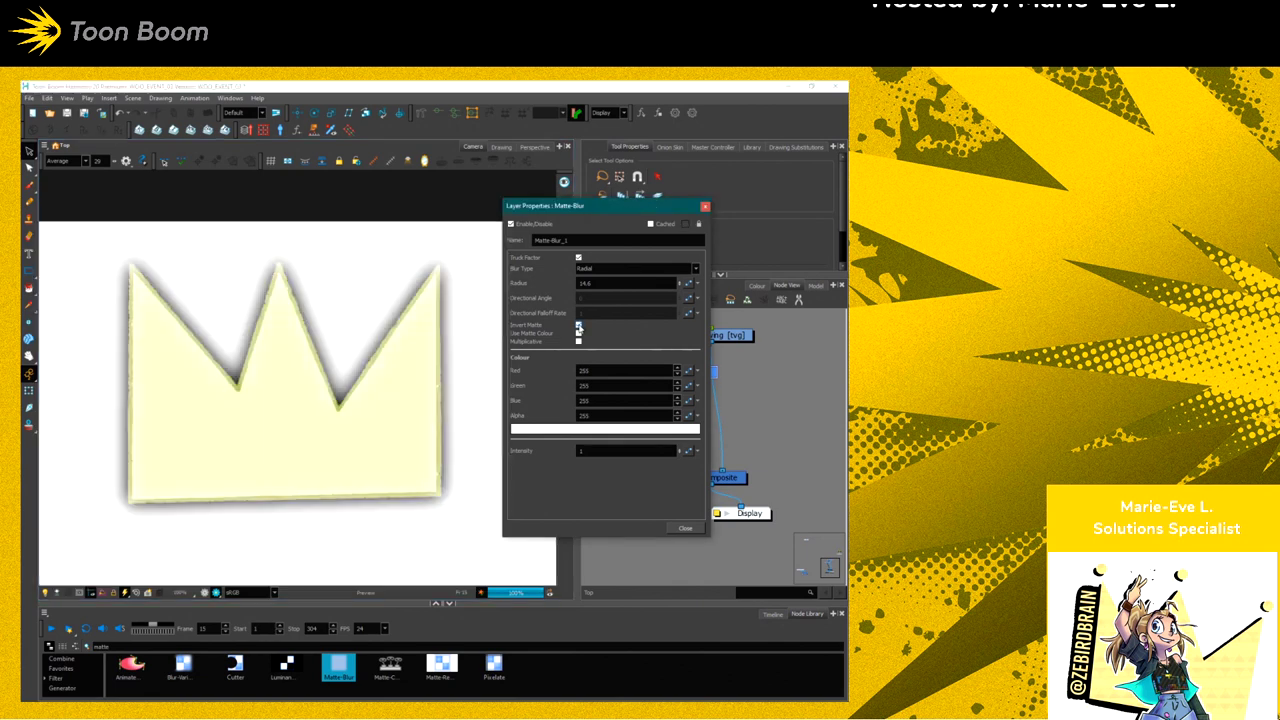
click(685, 528)
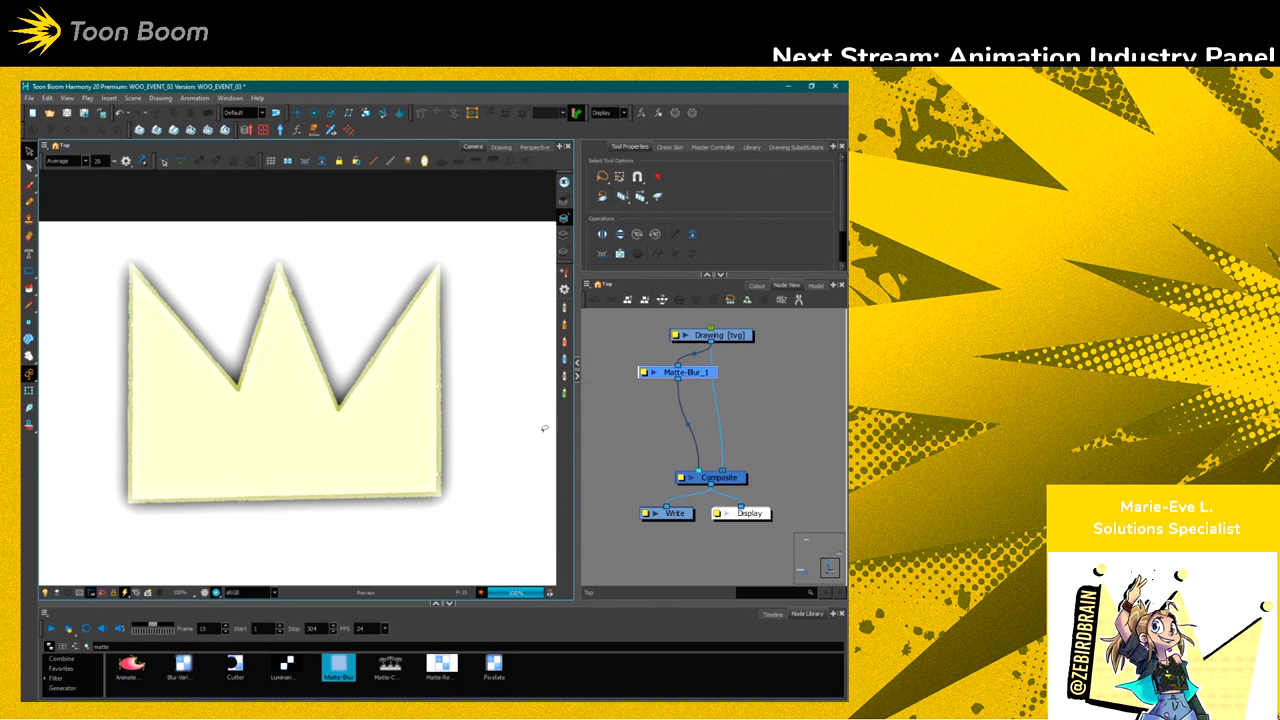
Change the Matte-Blur_1 colour to magenta with red 255, green 0 and blue 255
double_click(685, 372)
click(539, 430)
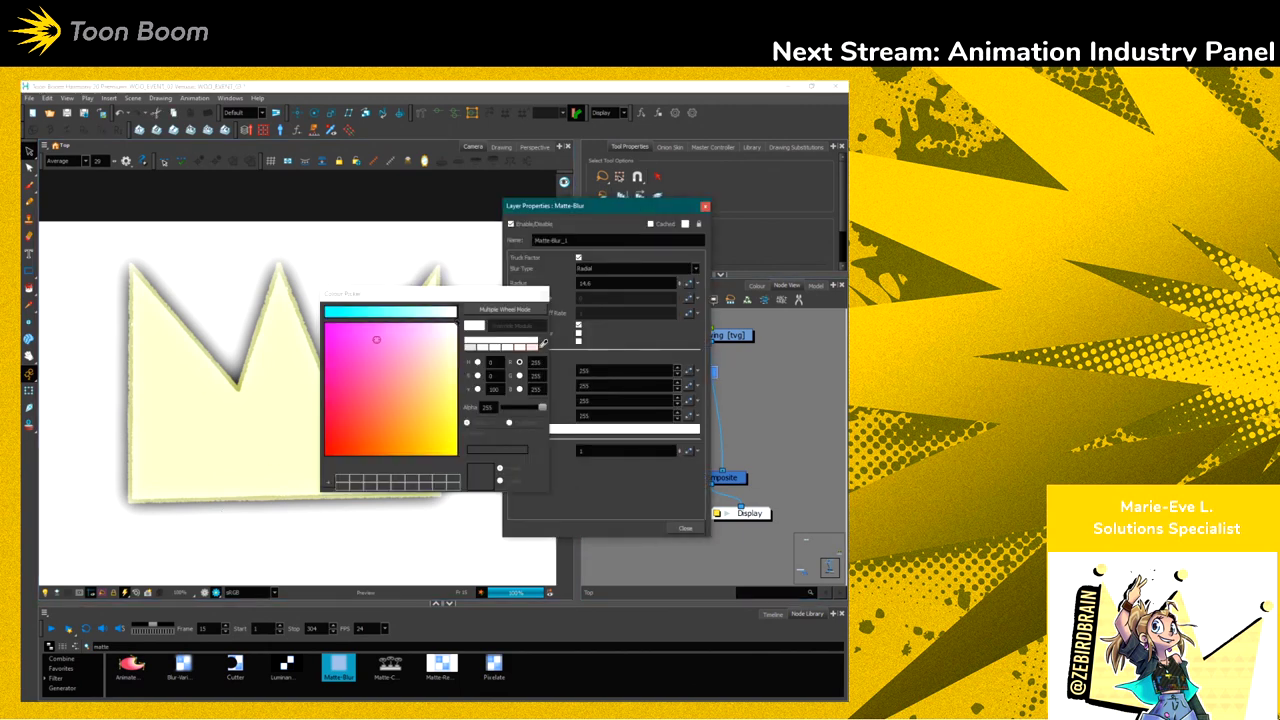
click(363, 371)
key(Escape)
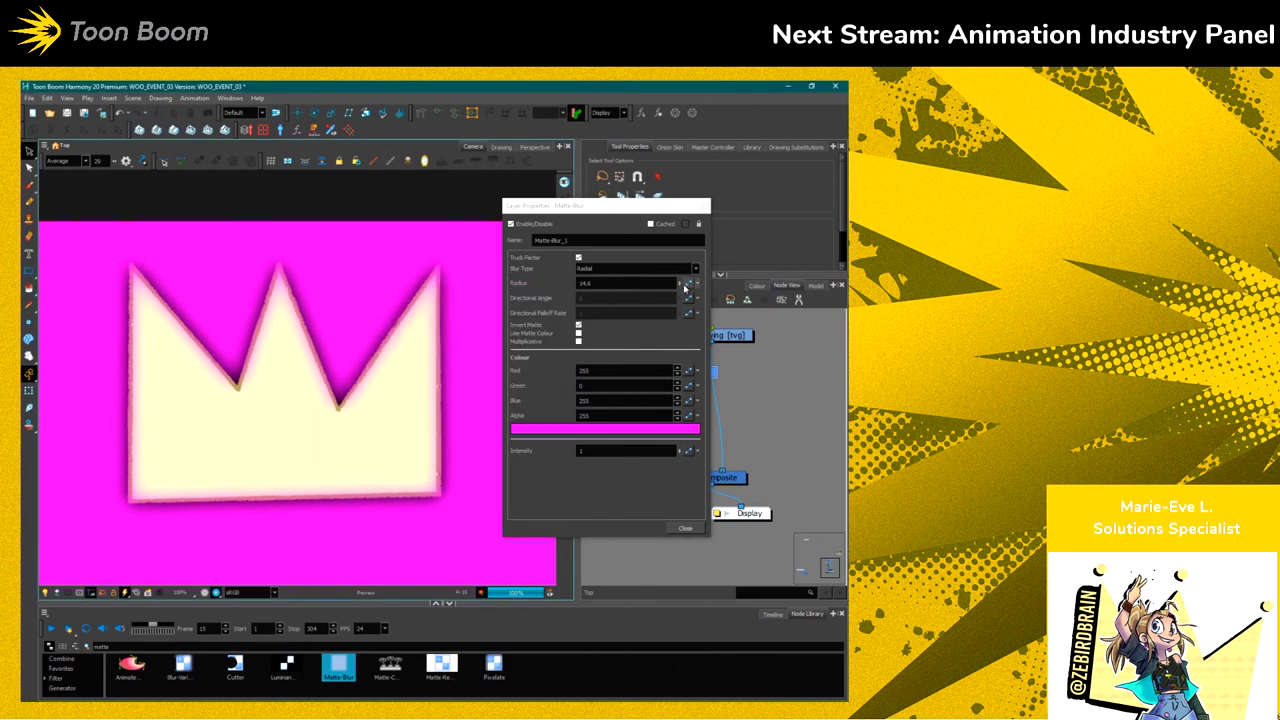
Reduce the Matte-Blur_1 radius to about 8 and check the narrower blur on the whole crown
double_click(626, 283)
text(8)
key(Return)
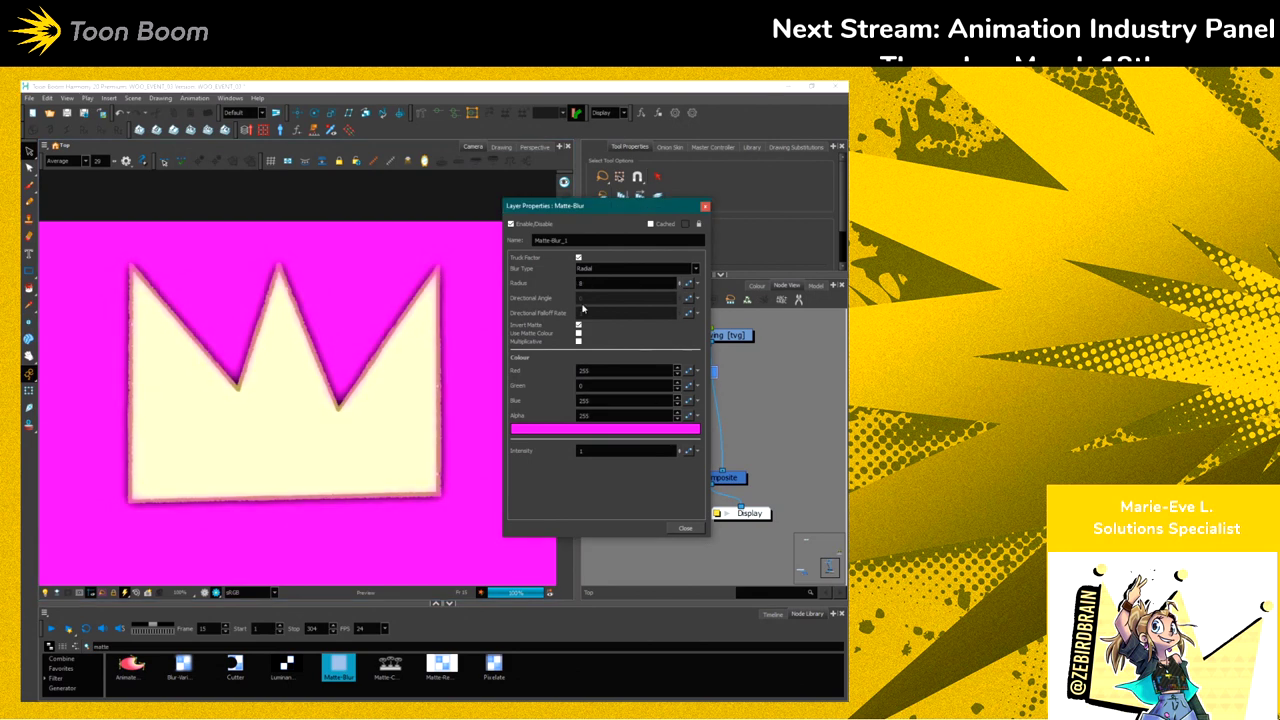
scroll(122, 308, down, 2)
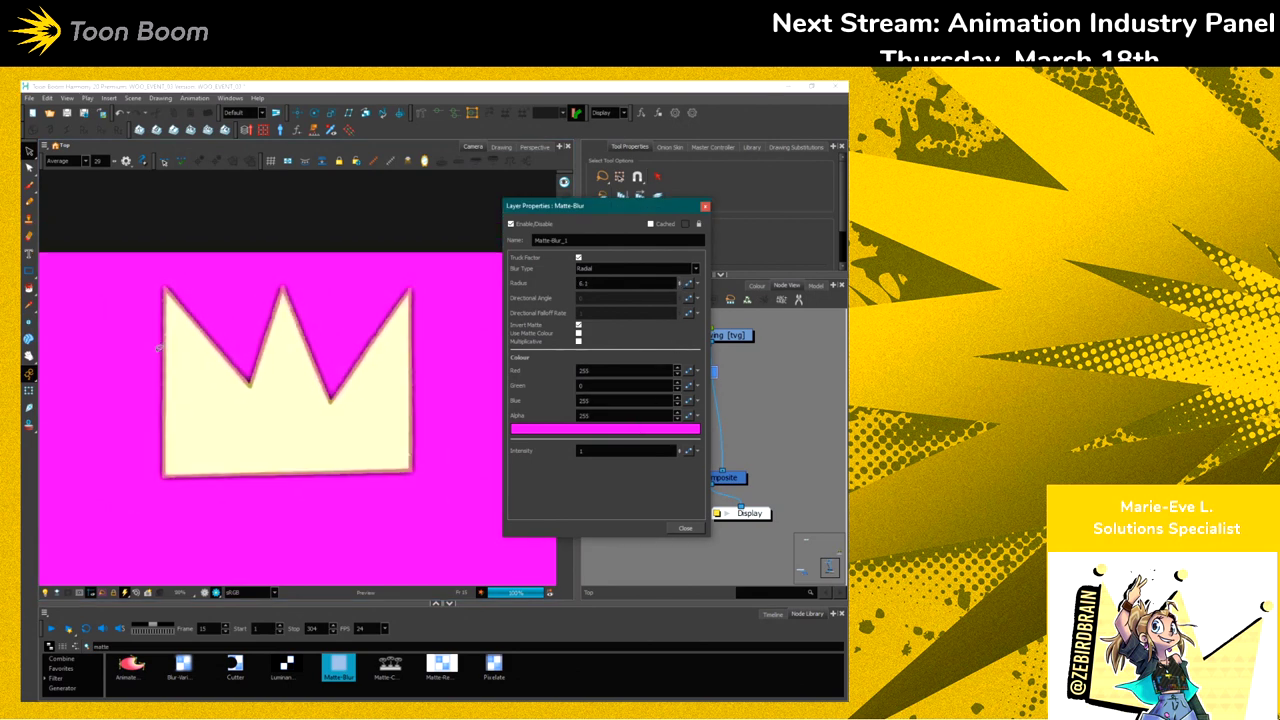
Insert a Matte-Resize node between the Drawing and Matte-Blur_1 and set its radius to about 4.2
scroll(169, 369, down, 1)
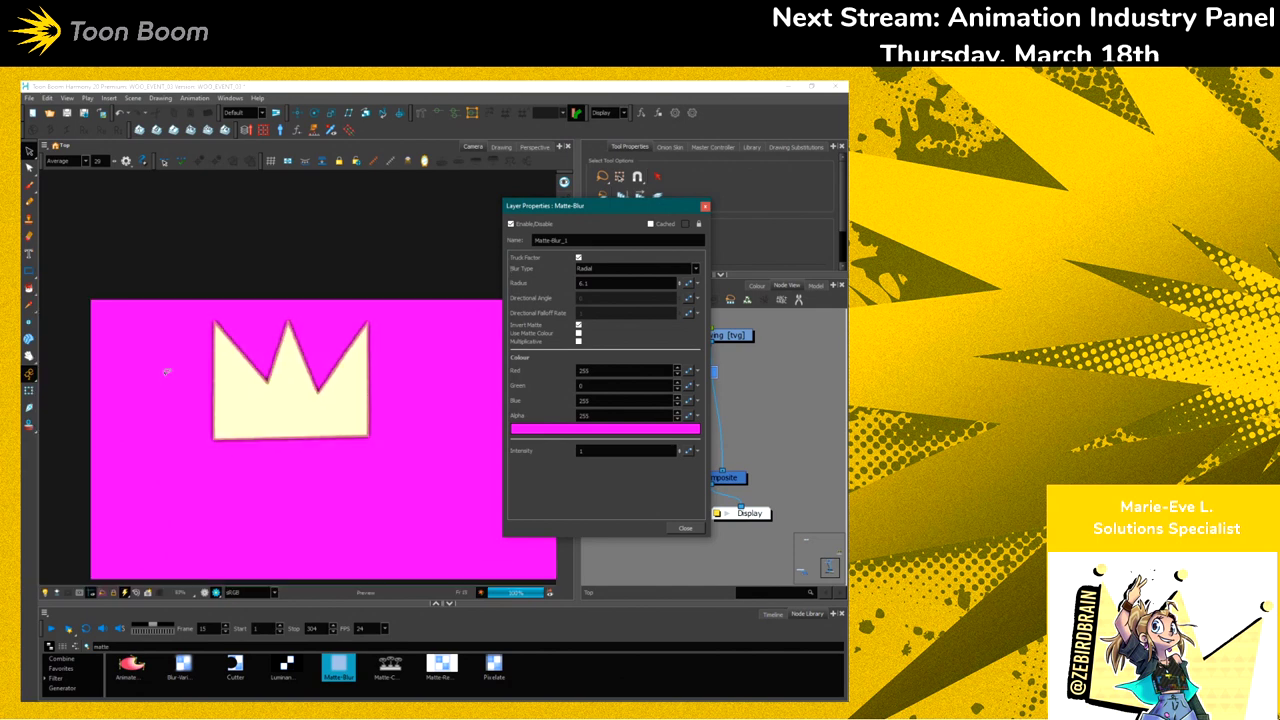
scroll(180, 380, up, 3)
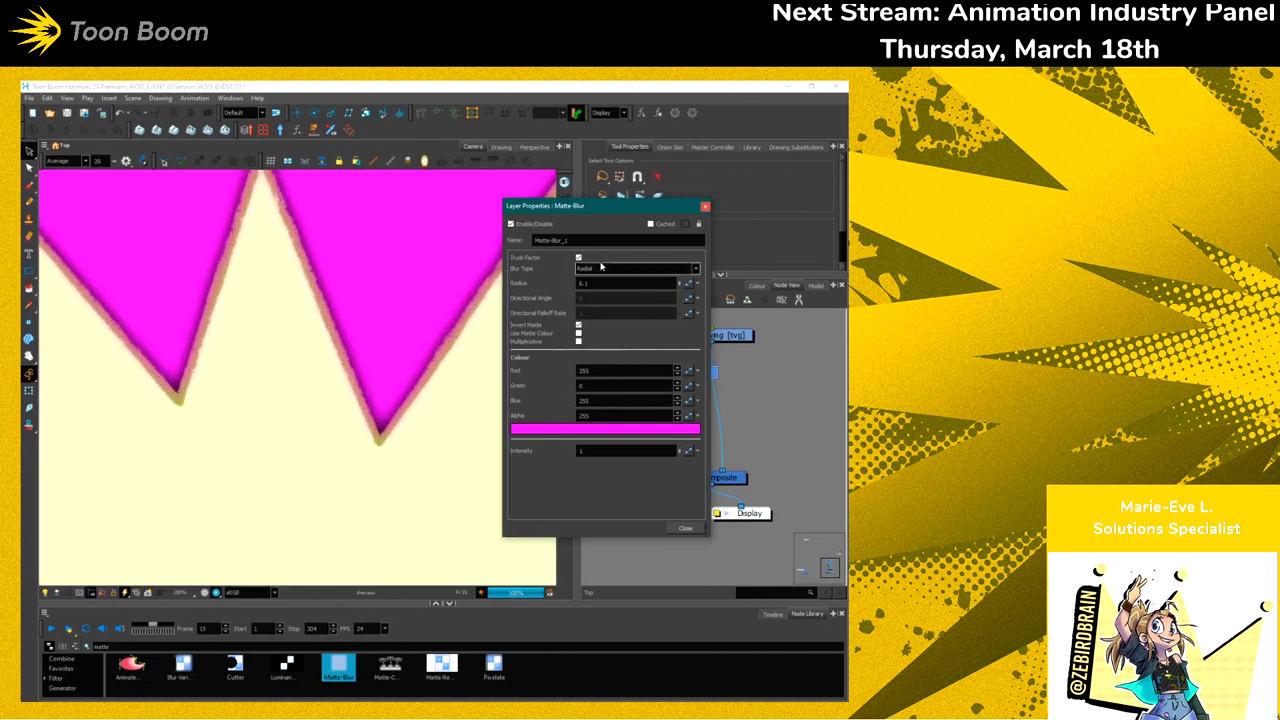
click(705, 206)
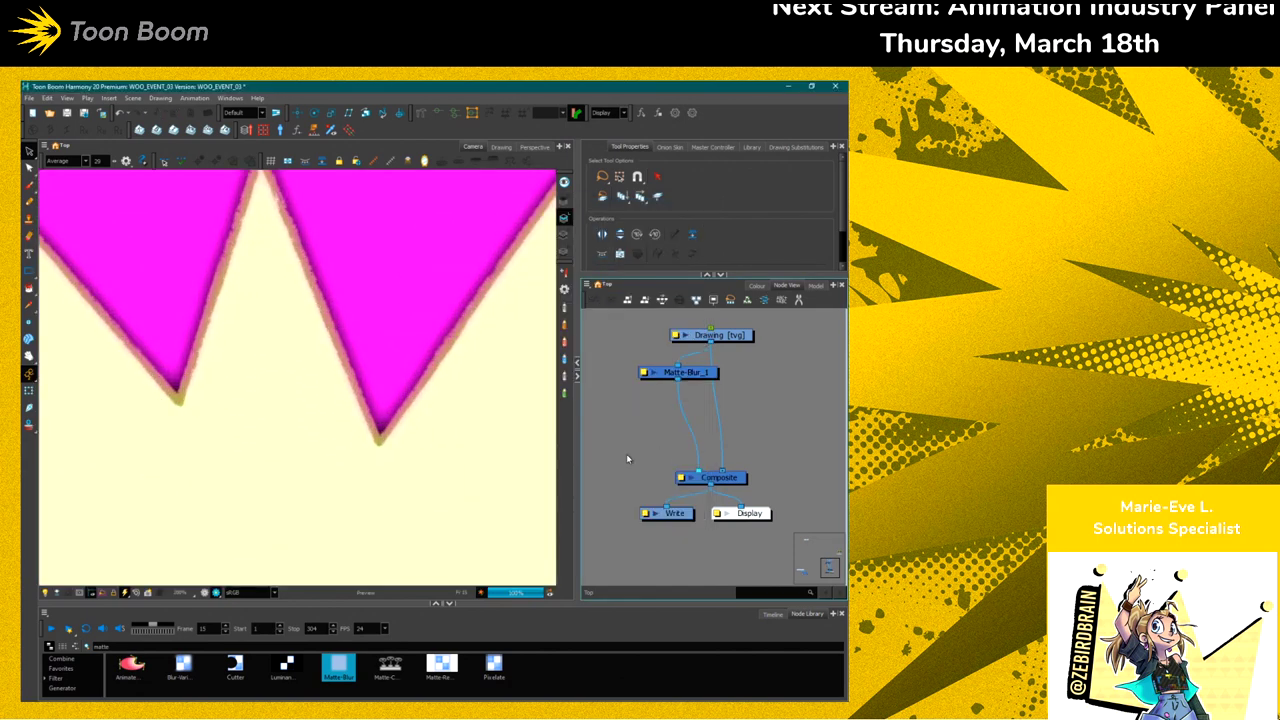
mouse_move(441, 665)
mouse_down()
mouse_move(562, 439)
mouse_move(672, 380)
mouse_move(660, 378)
mouse_move(686, 381)
mouse_move(655, 384)
mouse_up()
click(634, 385)
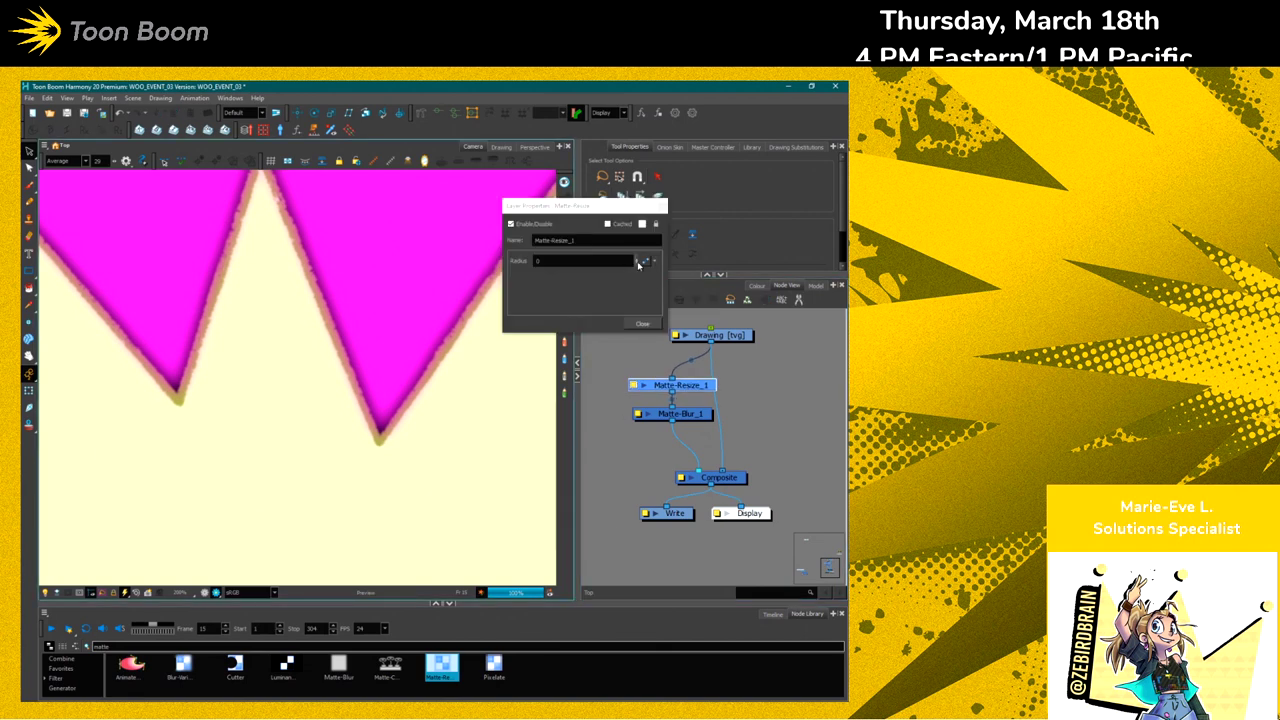
drag(638, 265, 640, 232)
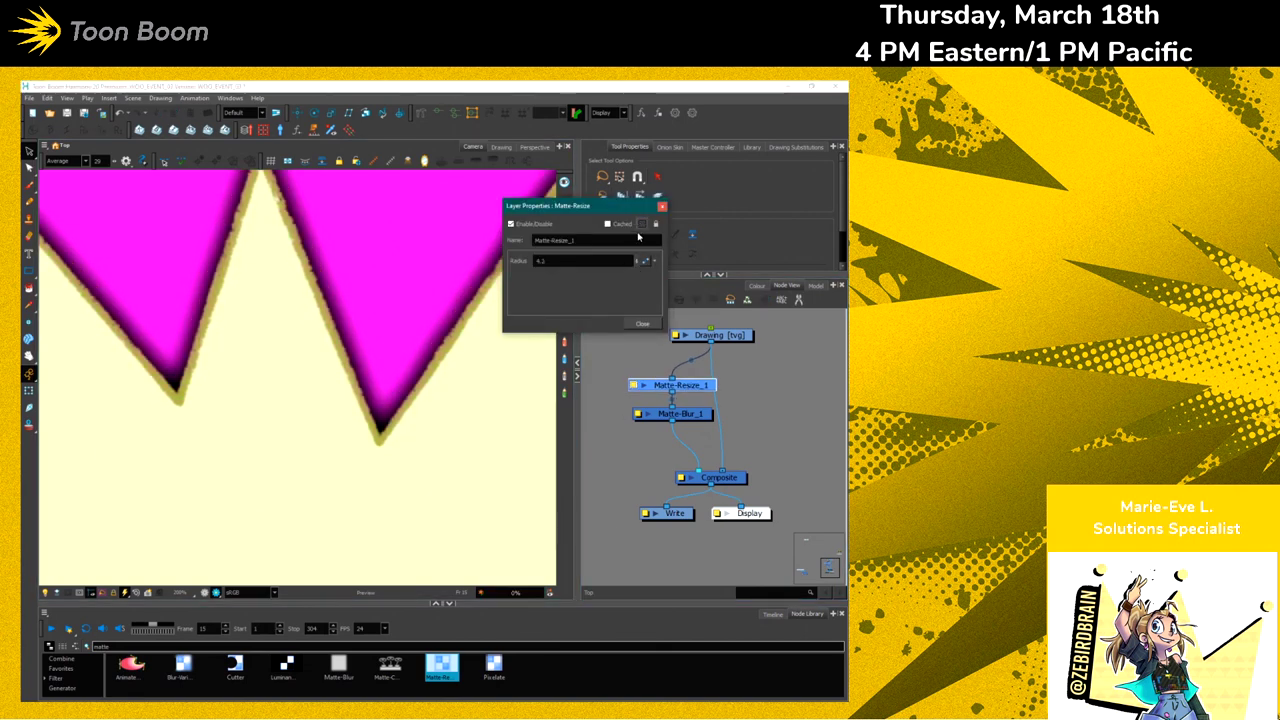
click(642, 323)
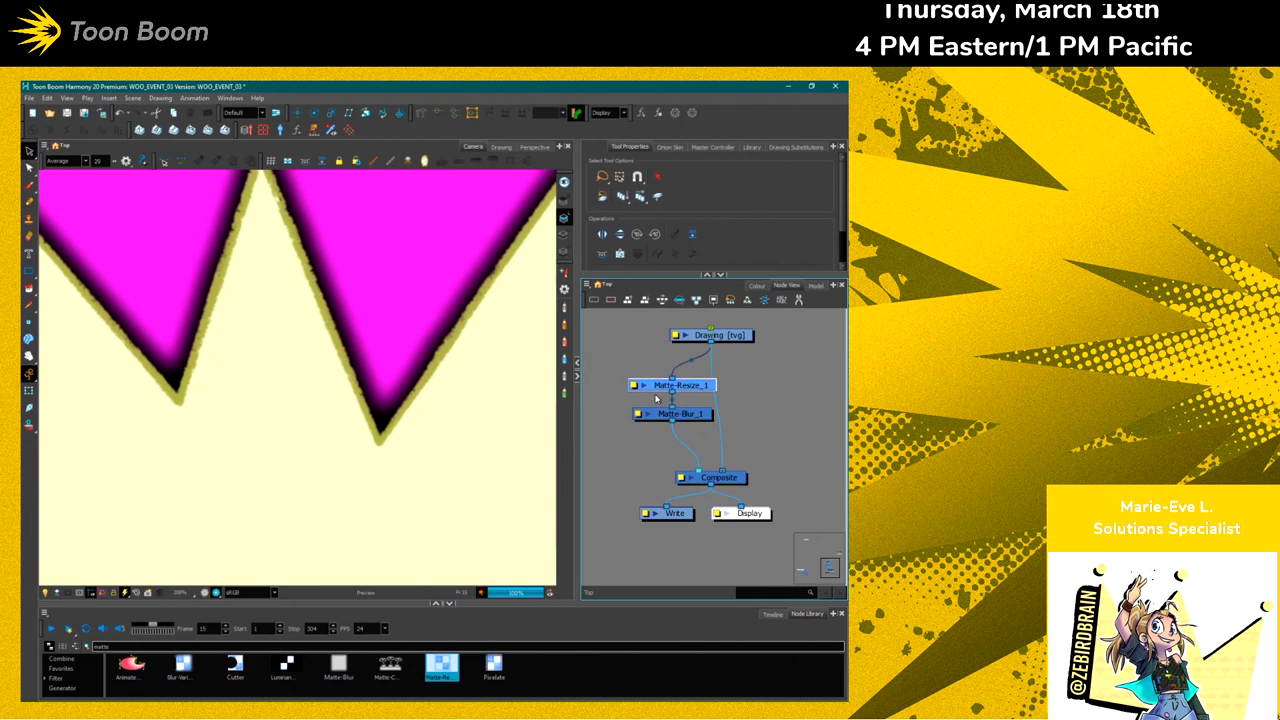
Increase the Matte-Blur_1 radius to about 22.1 in its layer properties
click(652, 399)
click(637, 415)
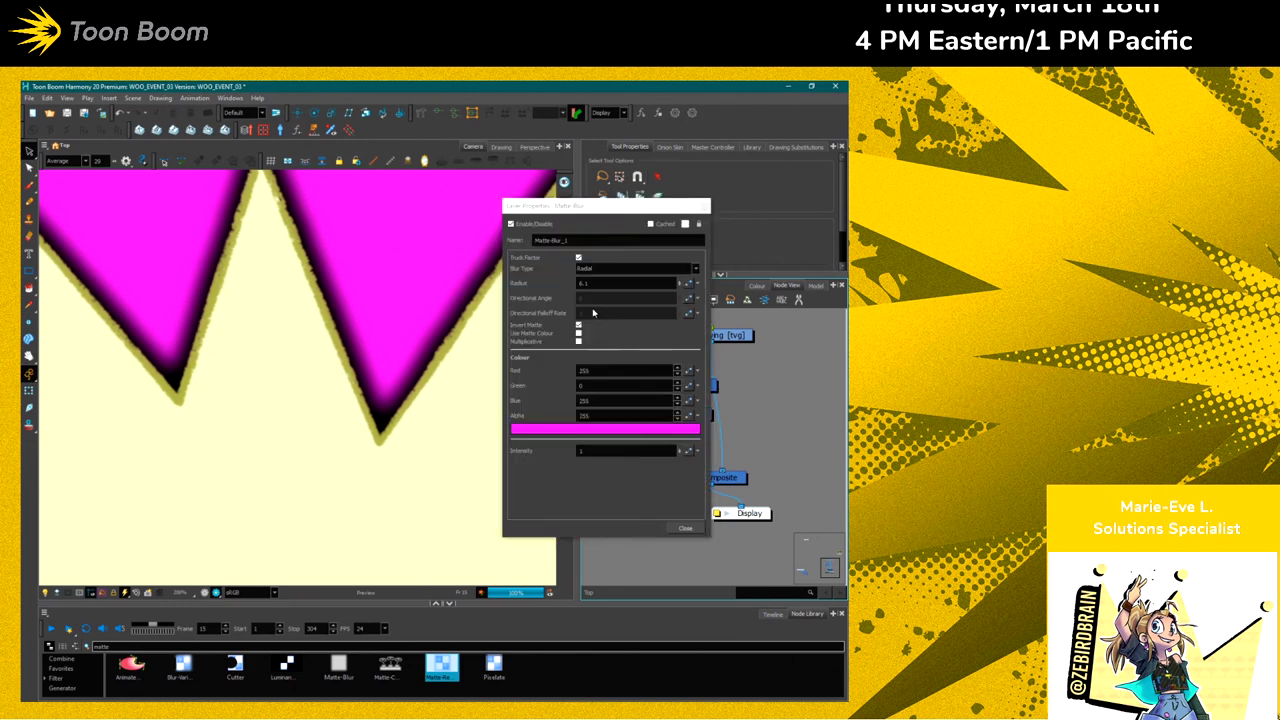
drag(681, 287, 722, 344)
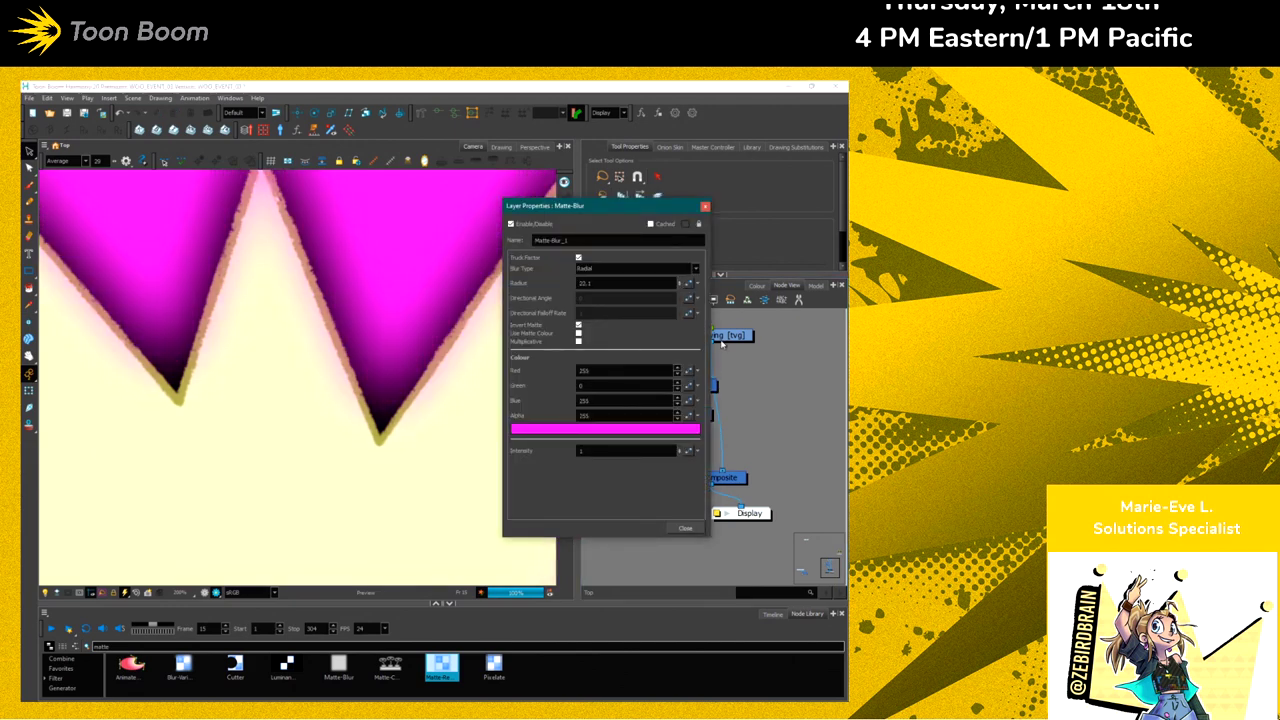
click(685, 528)
Set the Matte-Resize_1 radius to about -8.2 and check the blur on the whole crown
click(634, 386)
click(629, 260)
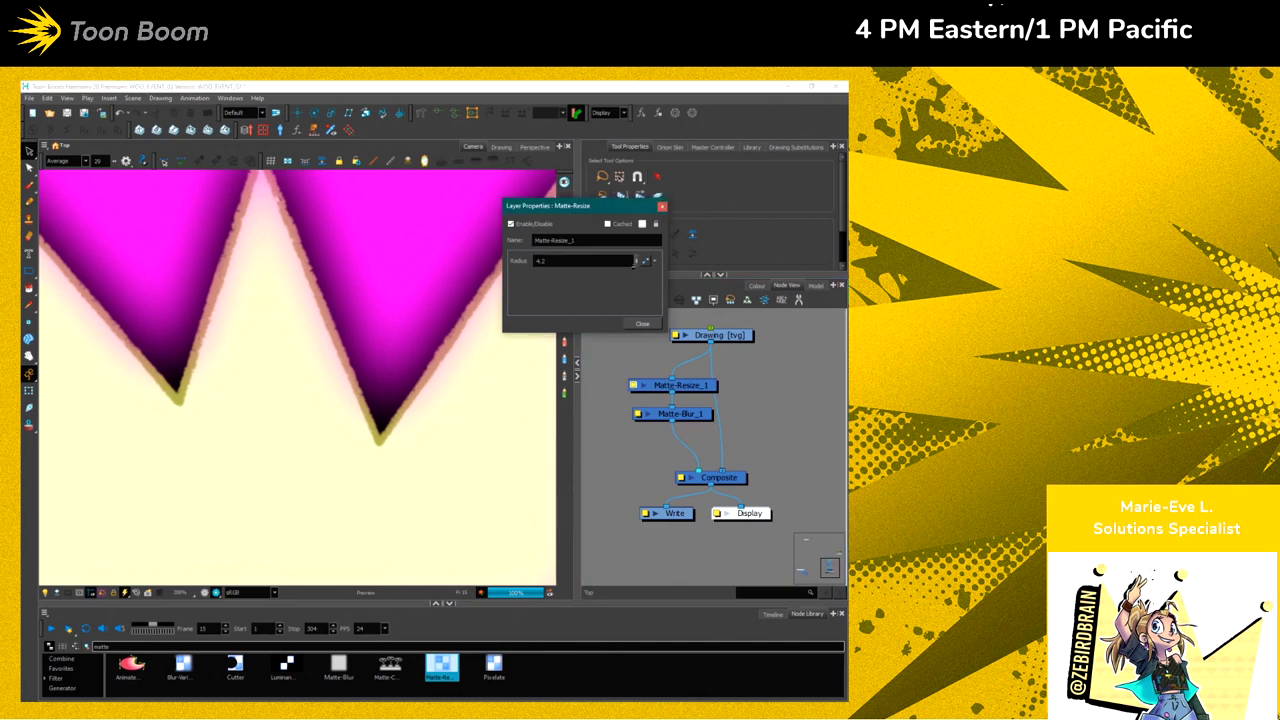
click(640, 386)
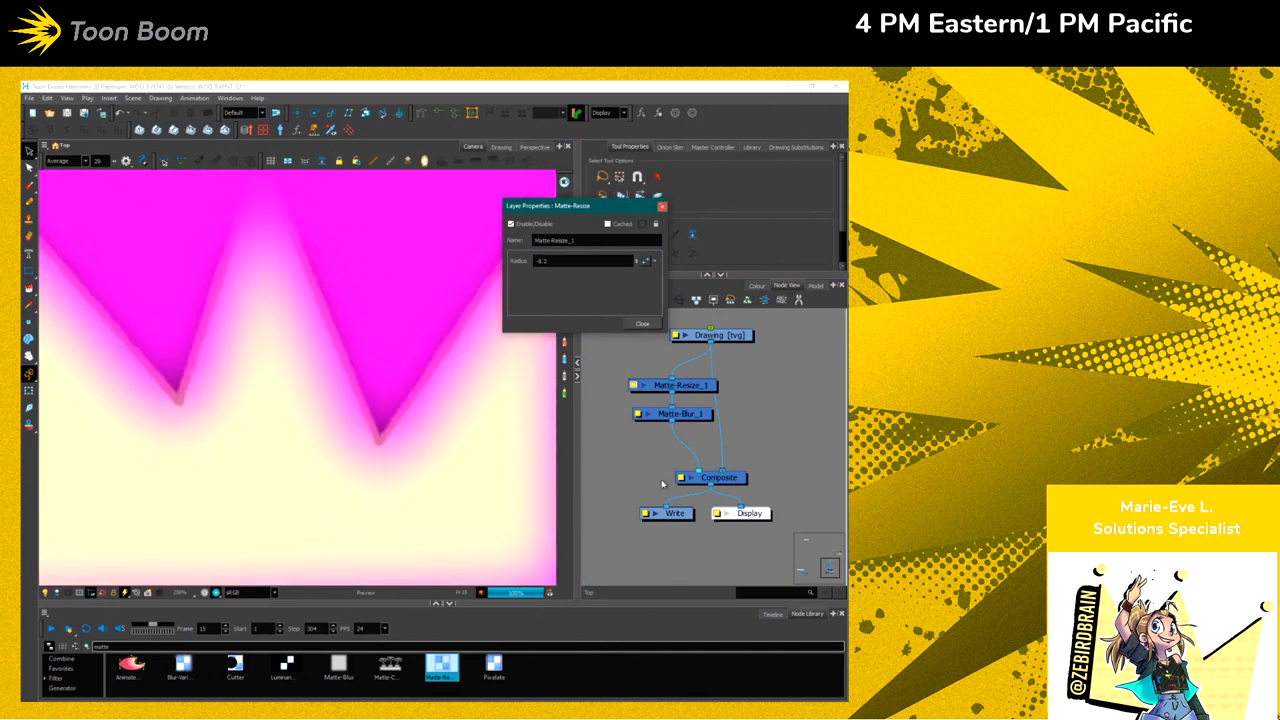
key(2)
key(2)
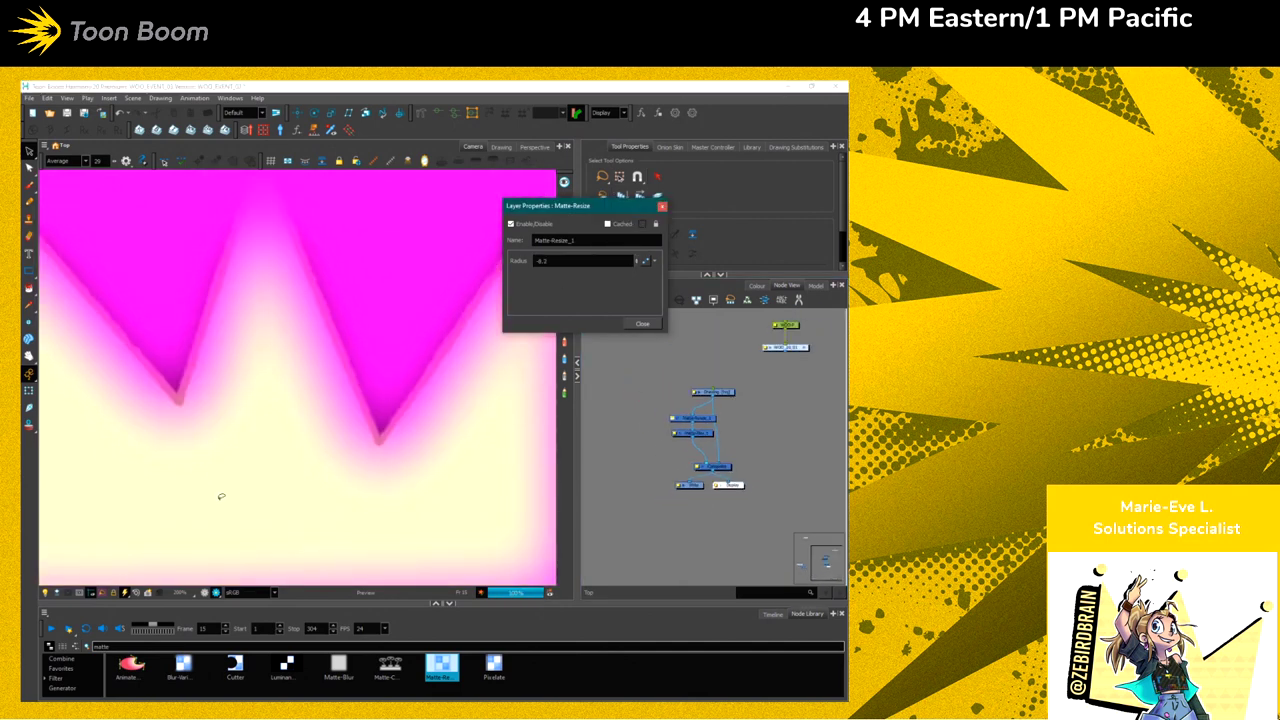
click(365, 472)
key(2)
key(2)
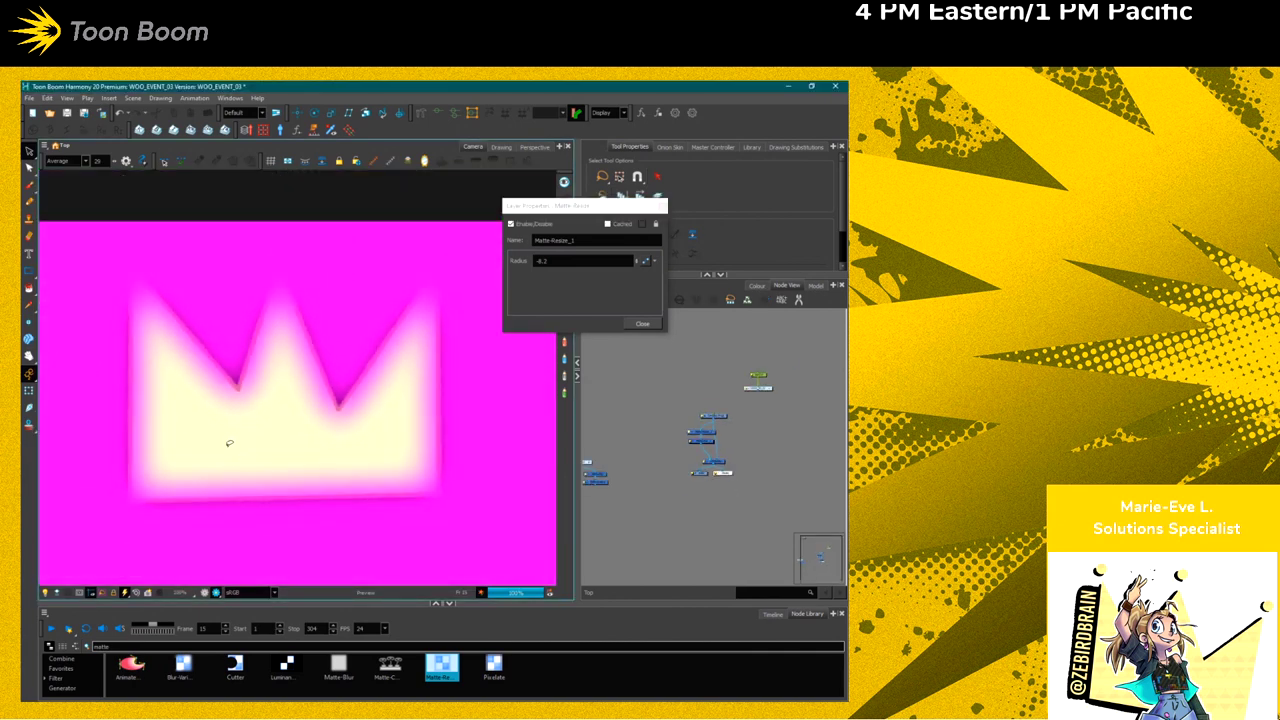
key(1)
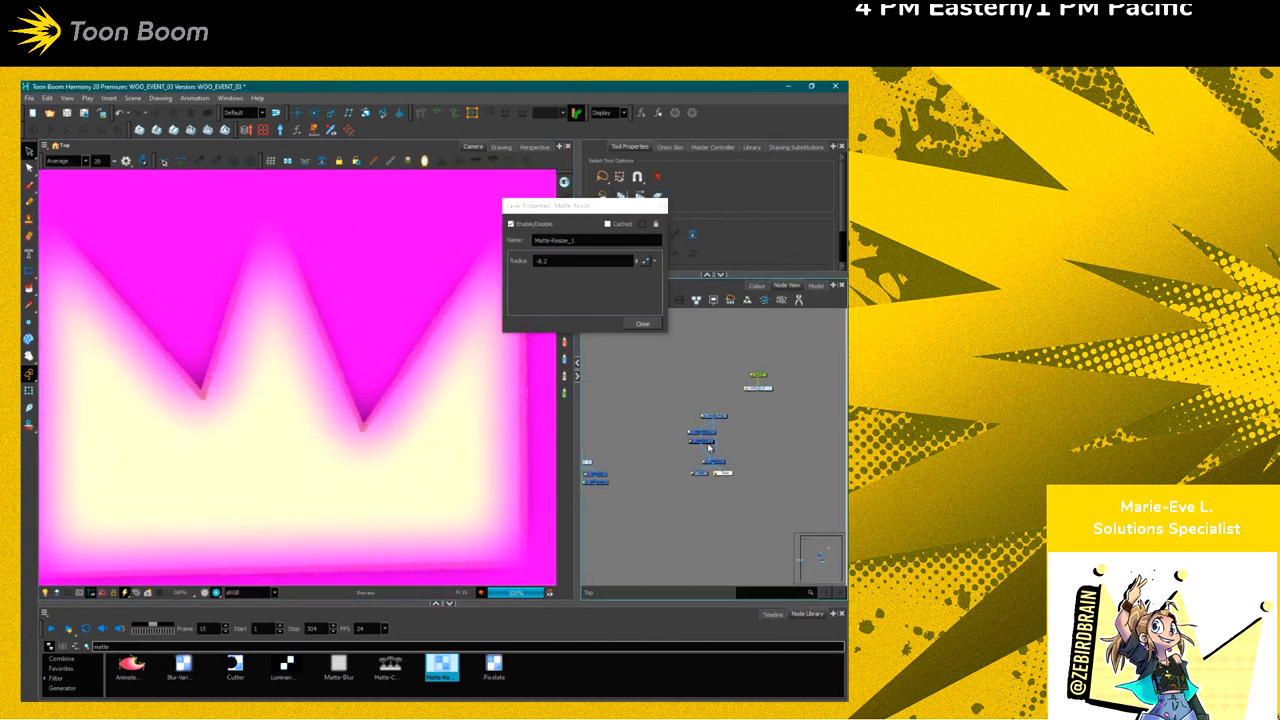
key(Escape)
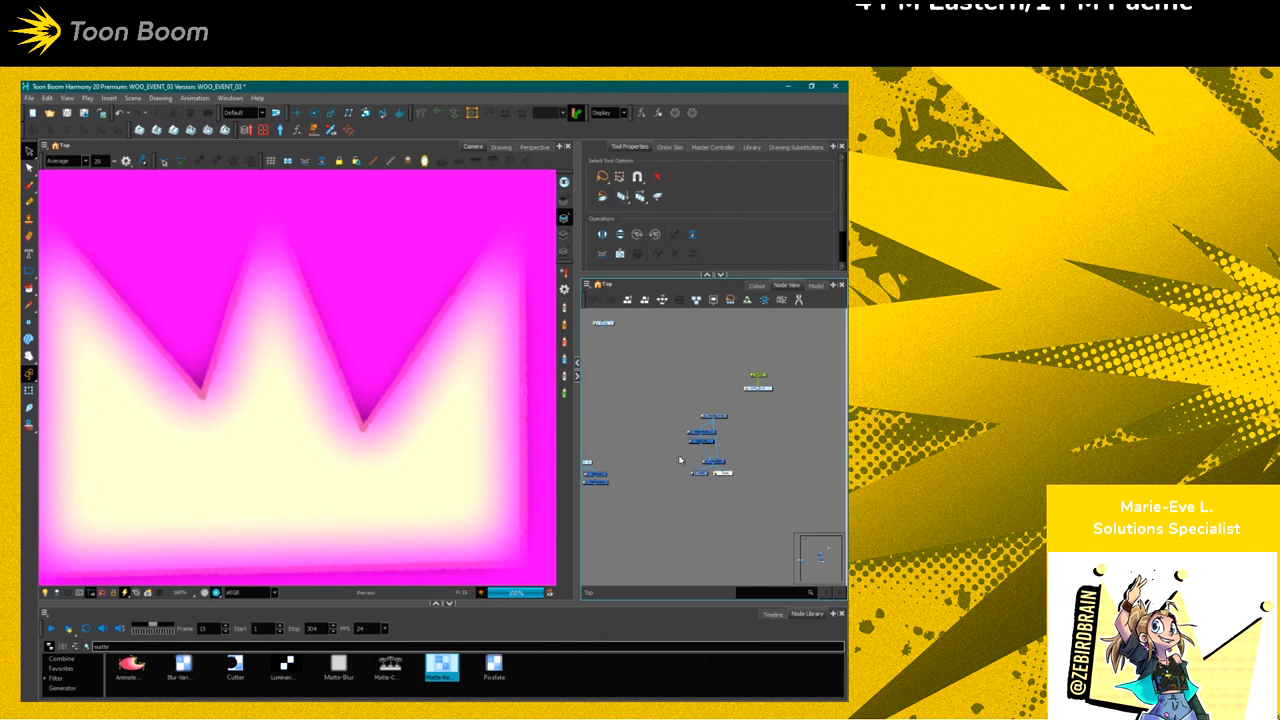
scroll(682, 475, up, 1)
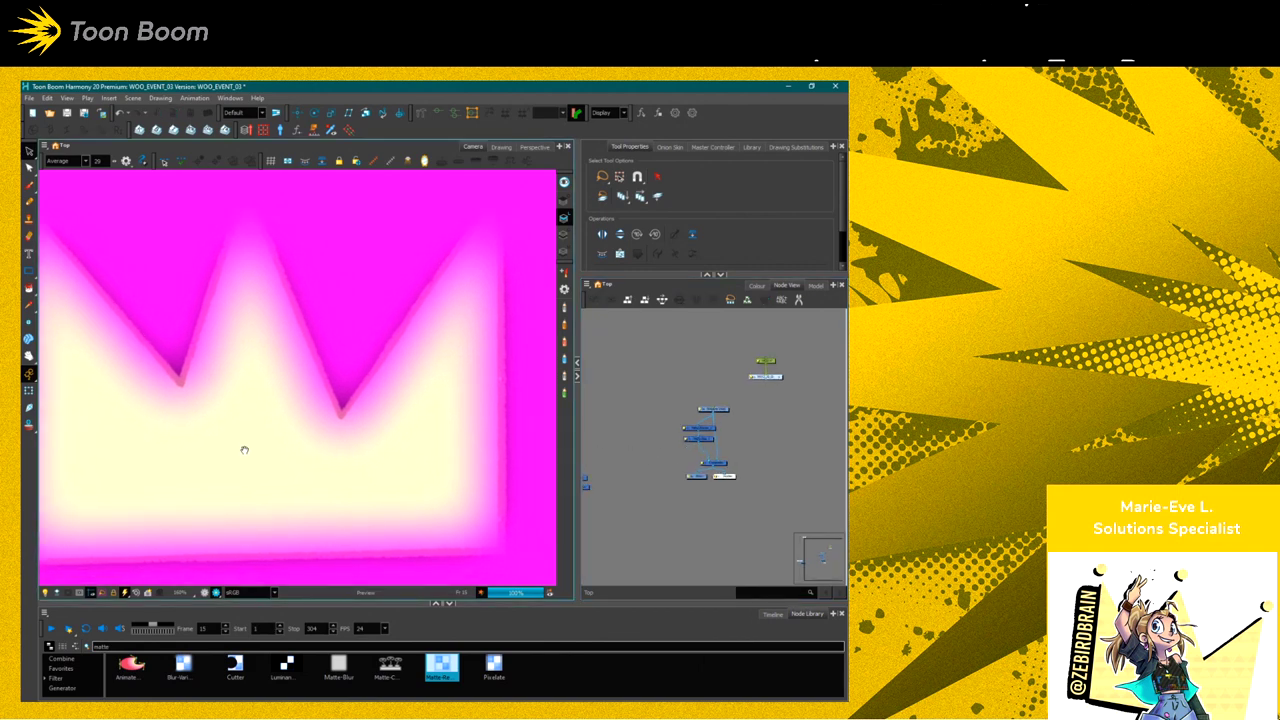
scroll(281, 453, down, 2)
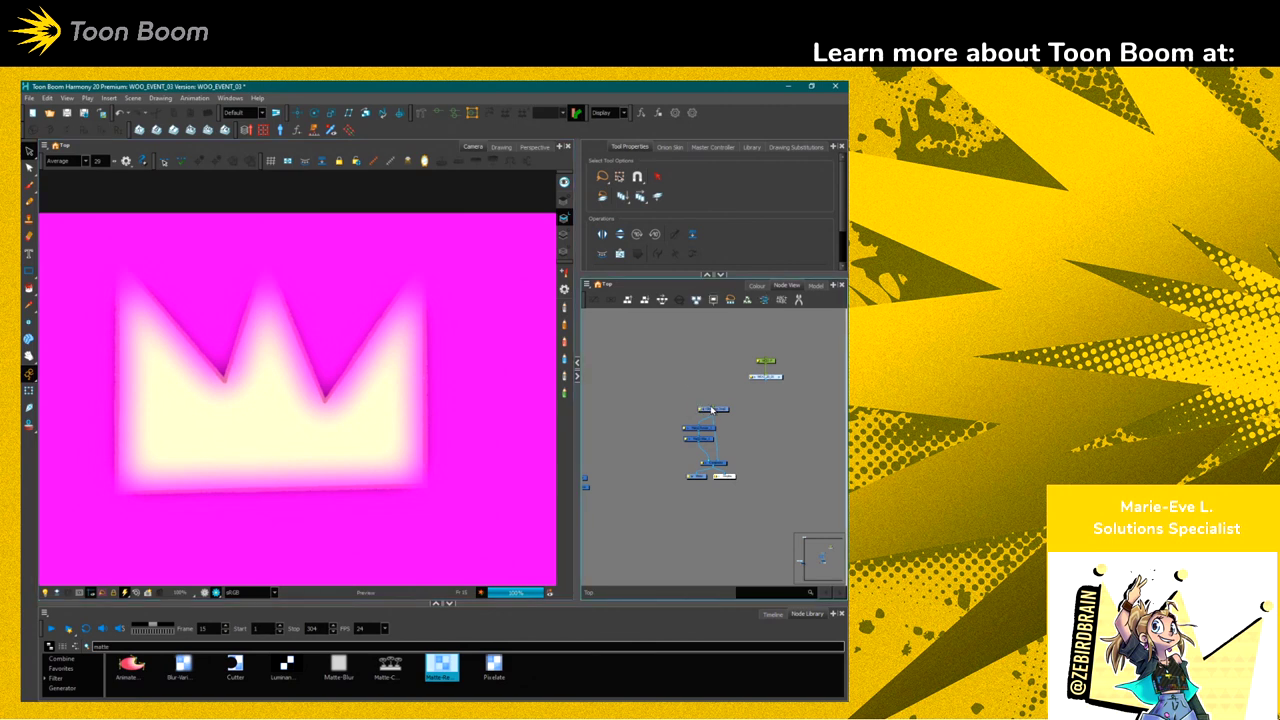
Add a Cutter node between Matte-Blur_1 and the Composite and connect the Drawing to its matte input
mouse_move(727, 400)
mouse_down()
mouse_move(688, 452)
mouse_move(710, 411)
mouse_up()
scroll(706, 365, up, 3)
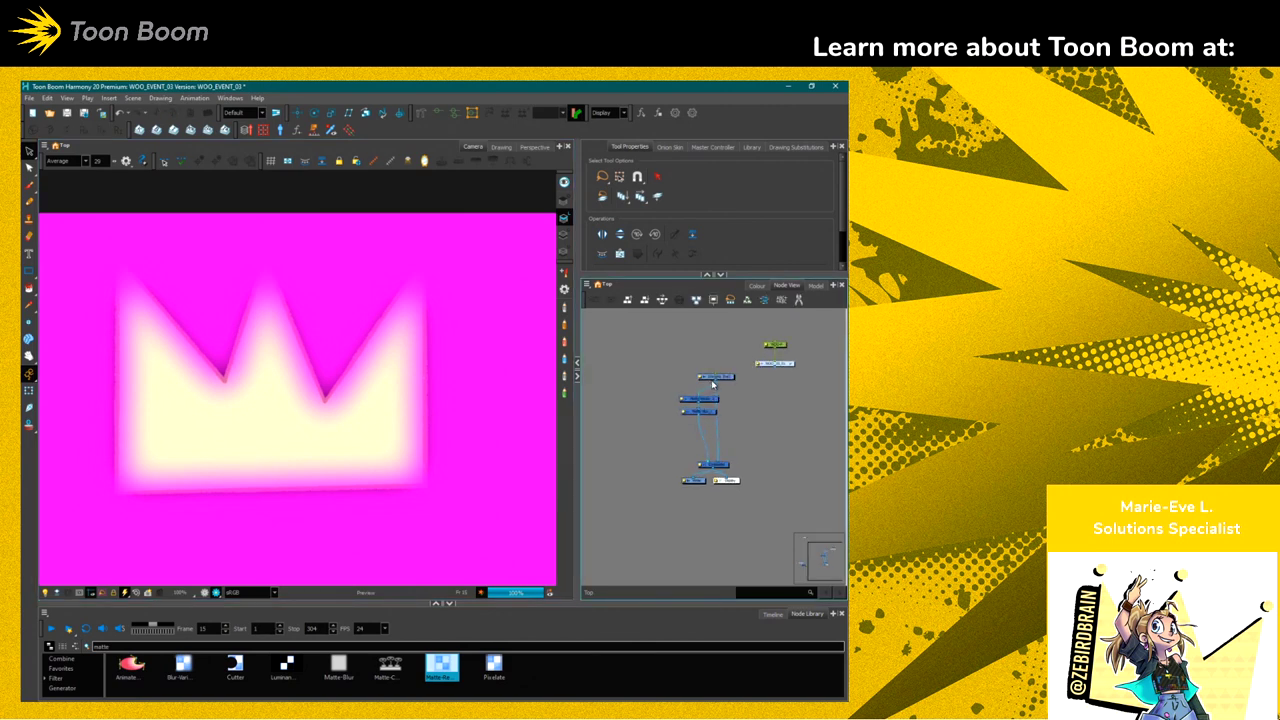
double_click(688, 364)
click(642, 324)
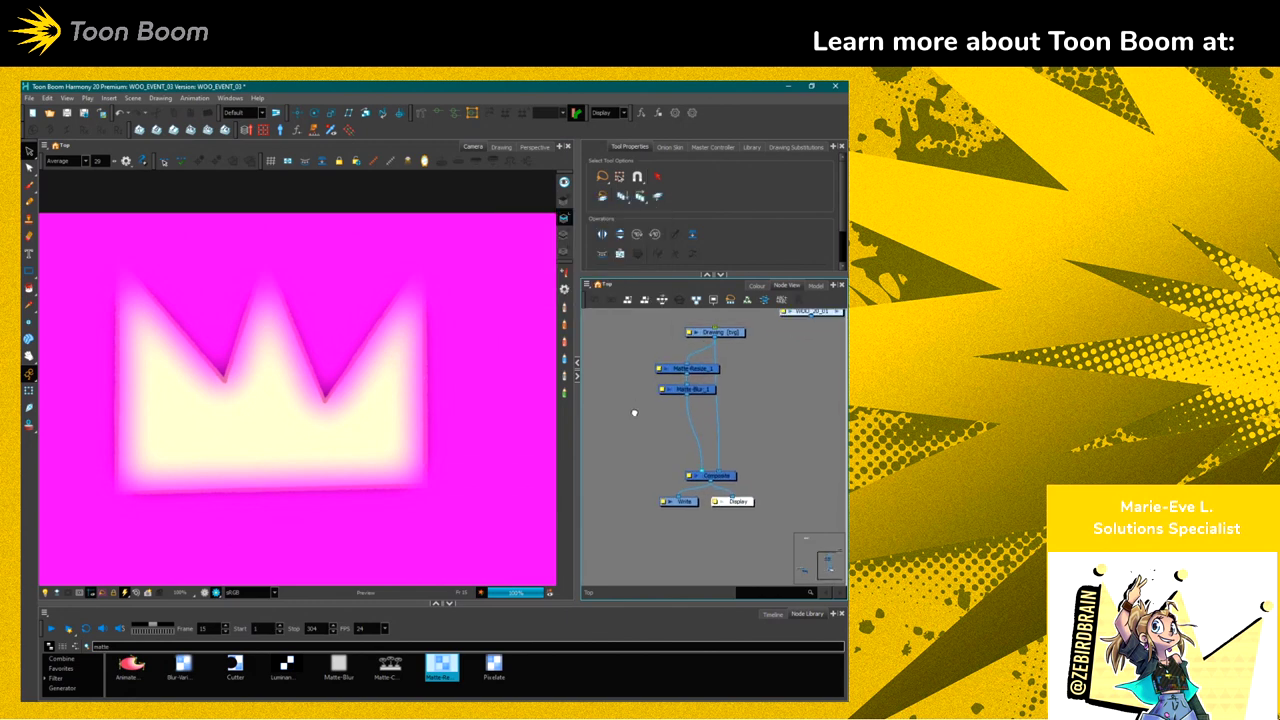
scroll(638, 459, up, 2)
key(Tab)
text(cut)
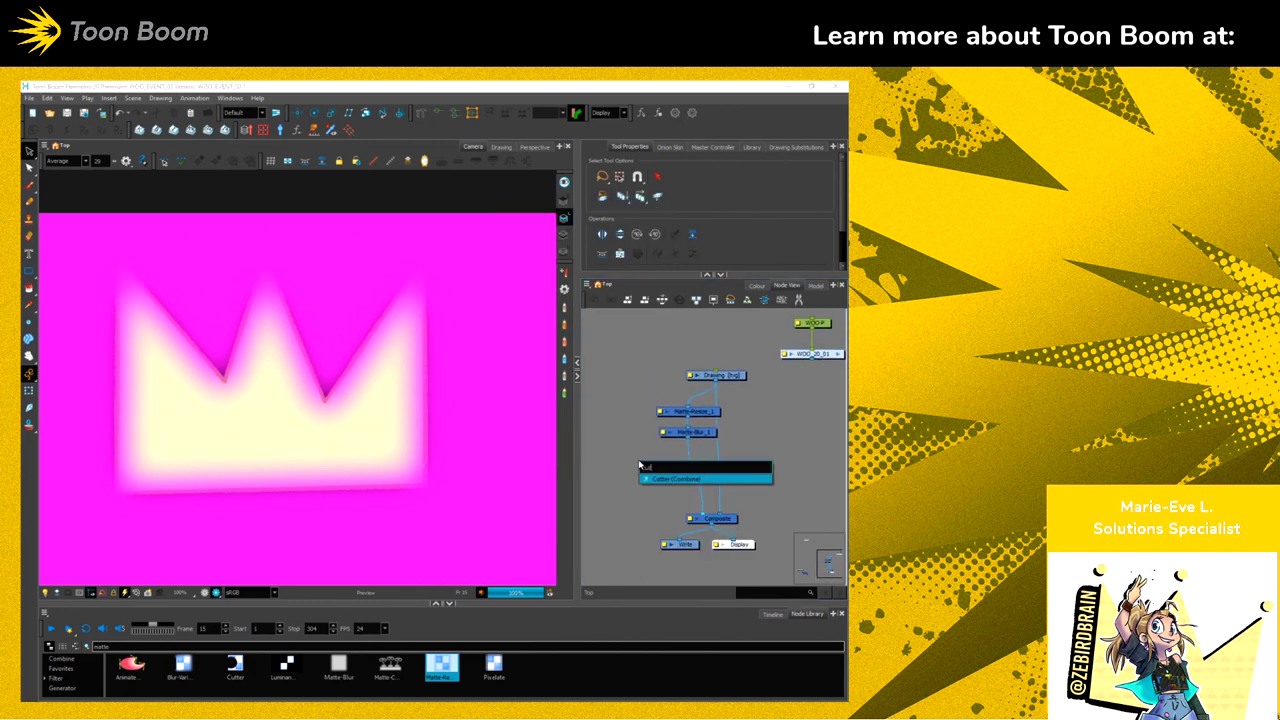
key(Return)
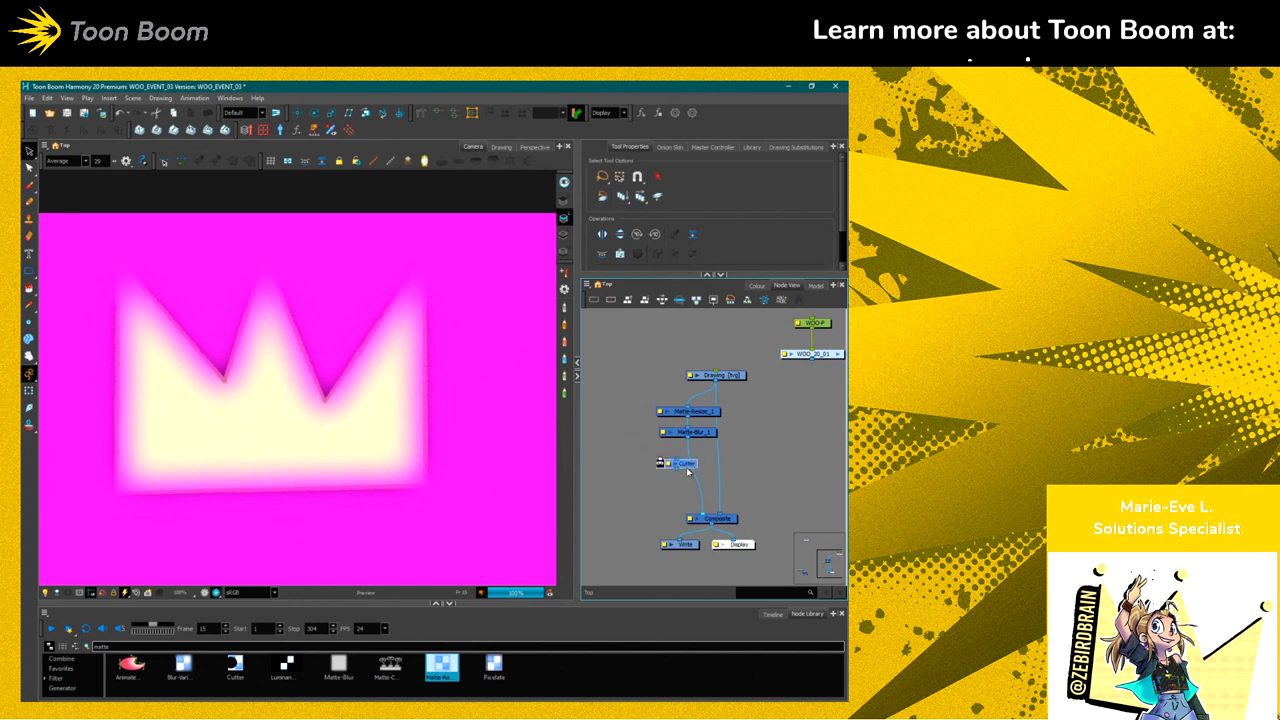
click(706, 474)
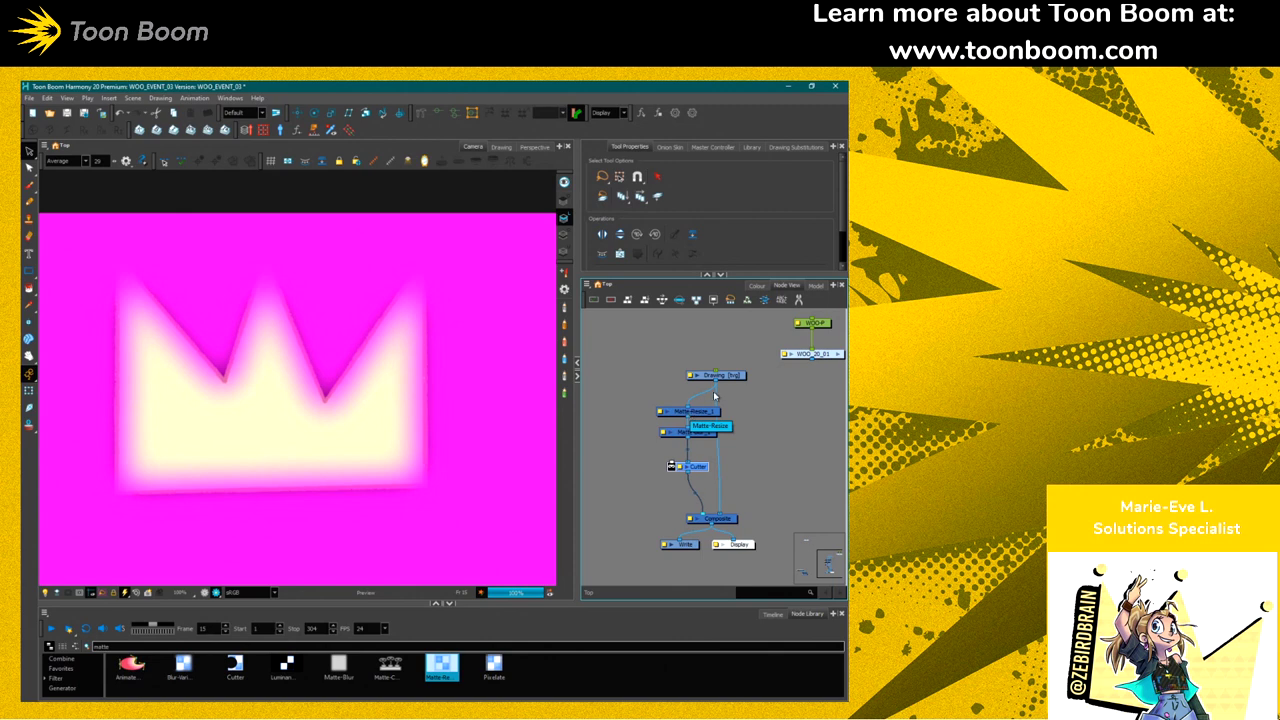
drag(716, 383, 672, 468)
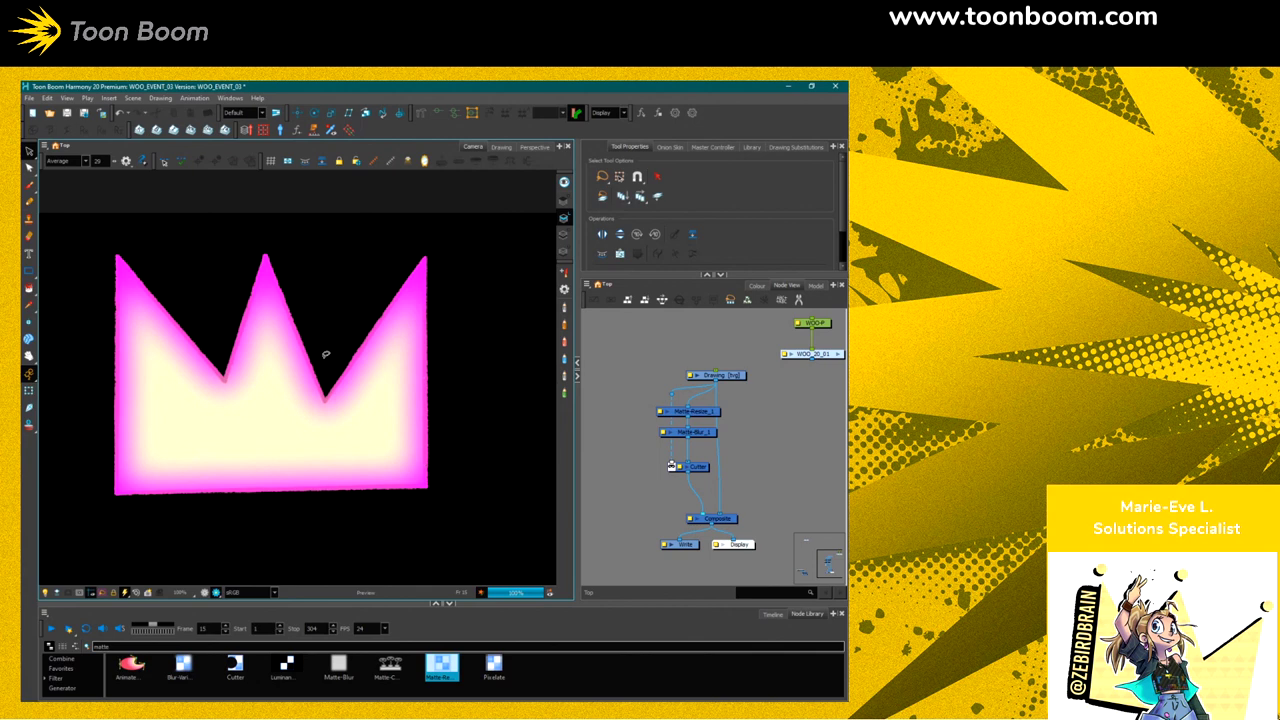
Change the Matte-Blur_1 blur type to Directional and set its directional angle to about 27
scroll(218, 441, down, 1)
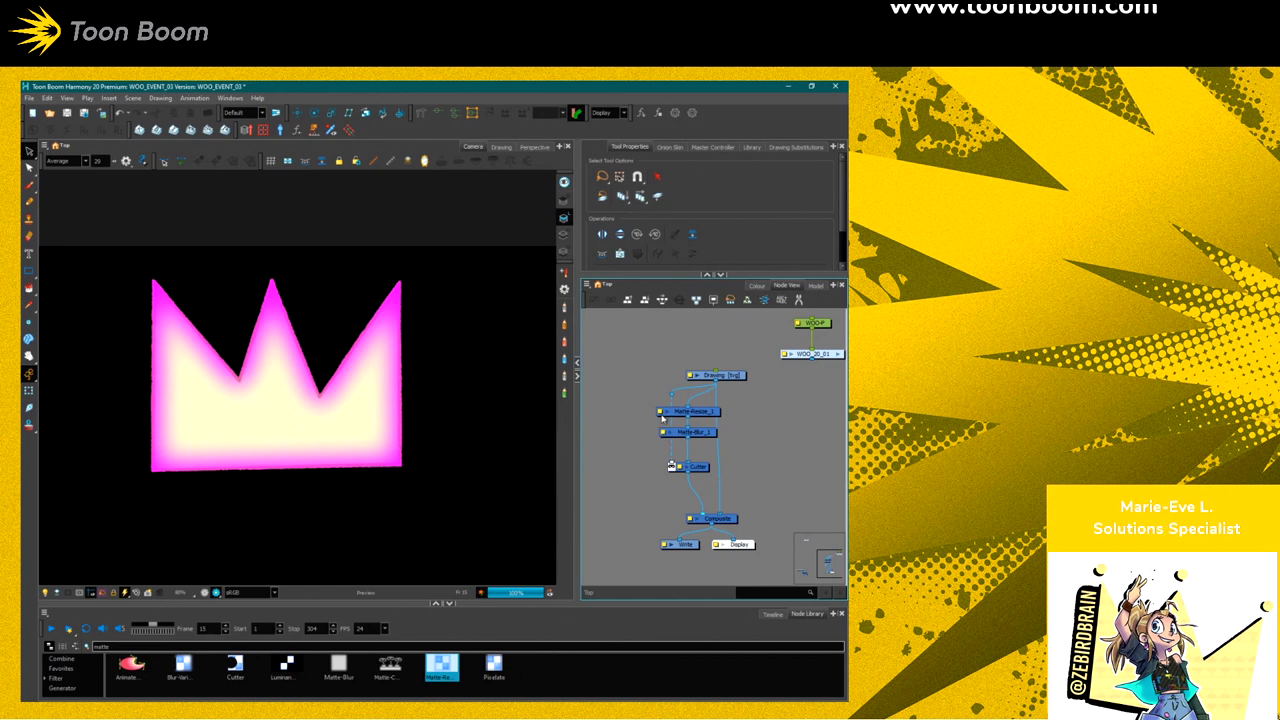
click(659, 412)
click(642, 323)
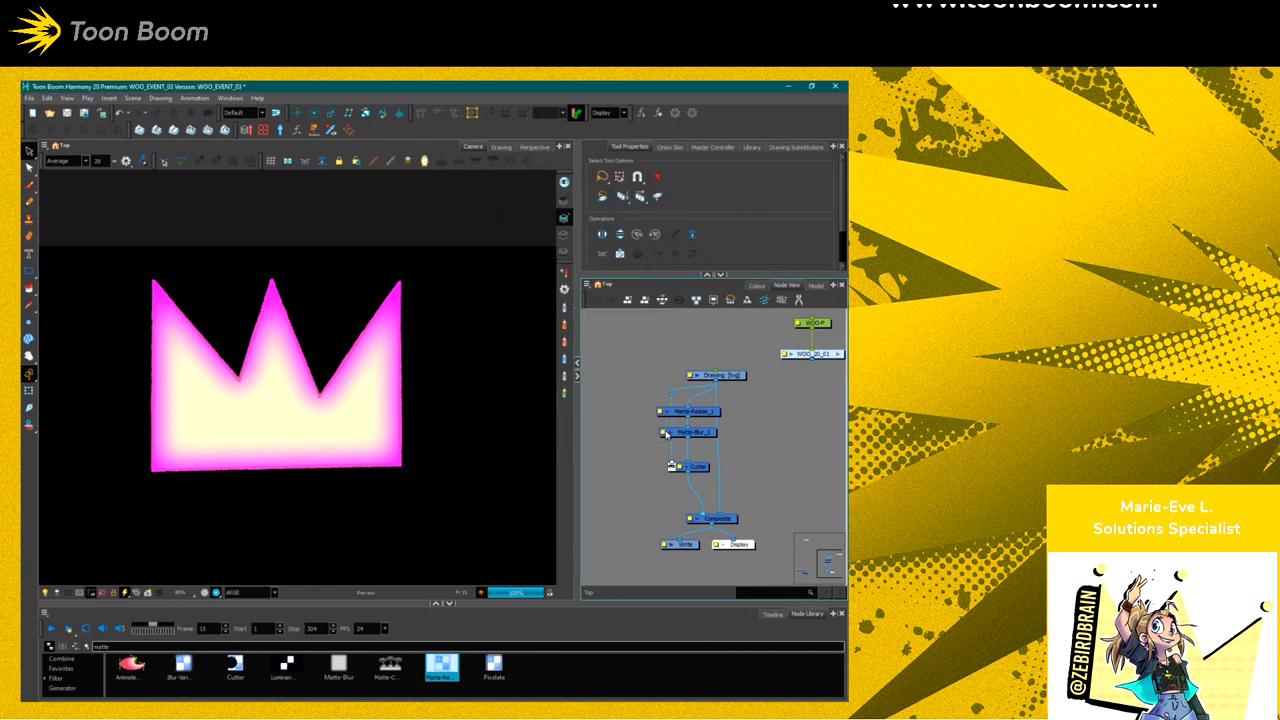
click(663, 432)
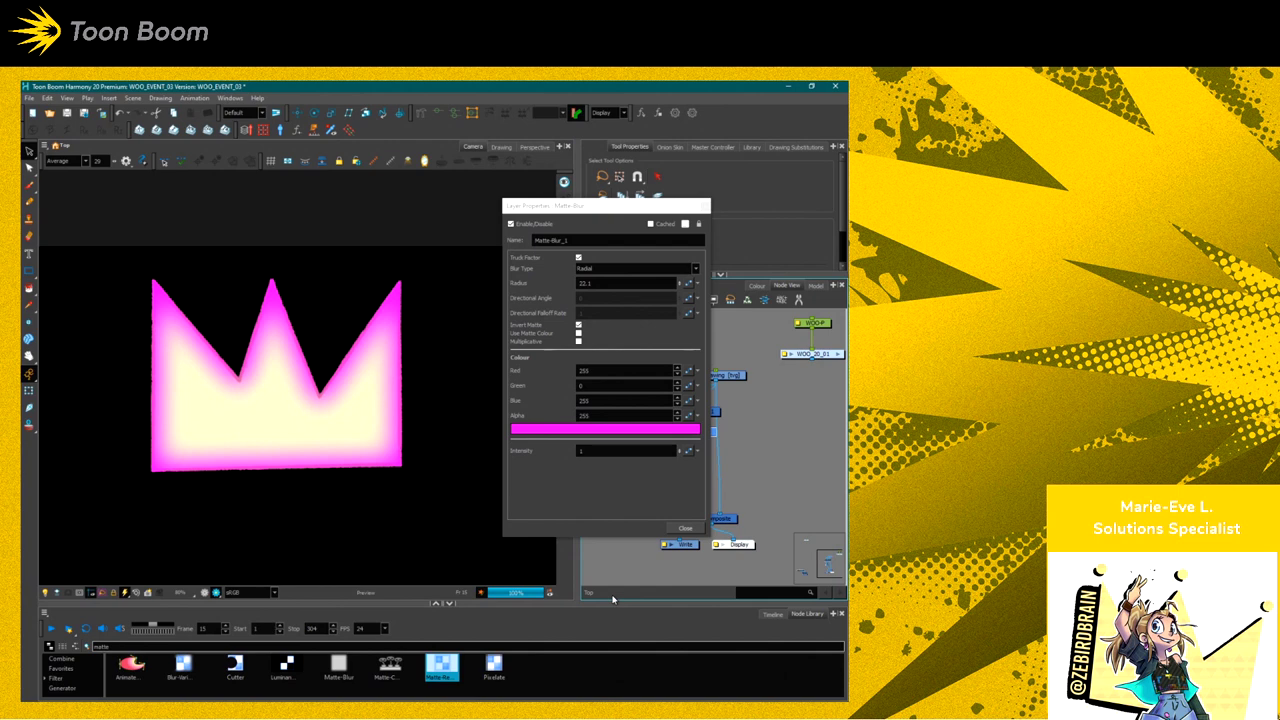
click(636, 268)
click(620, 283)
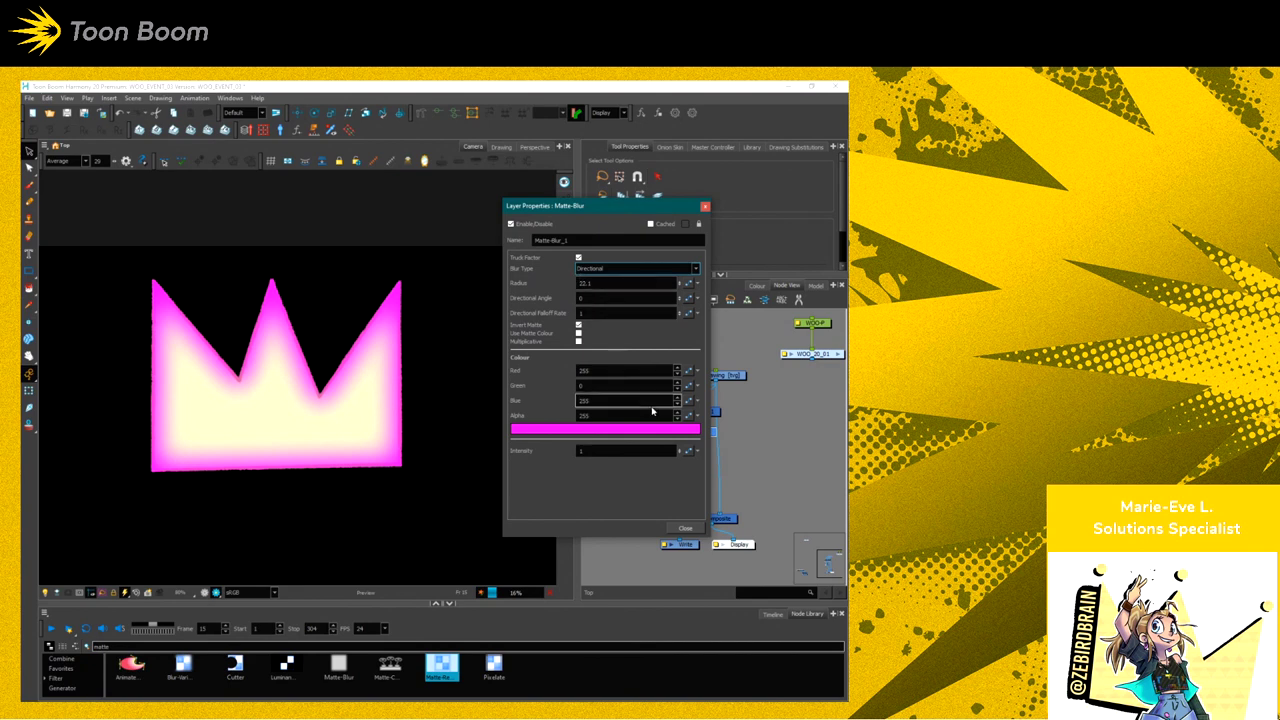
click(640, 283)
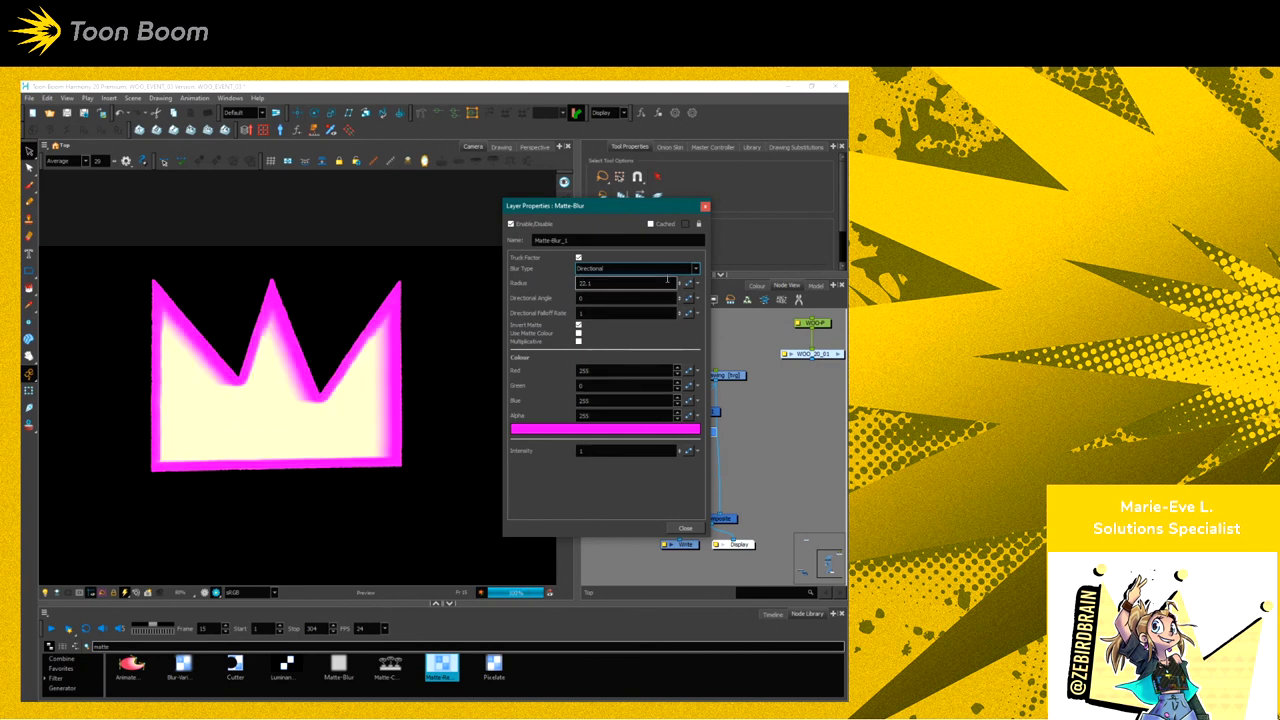
double_click(640, 283)
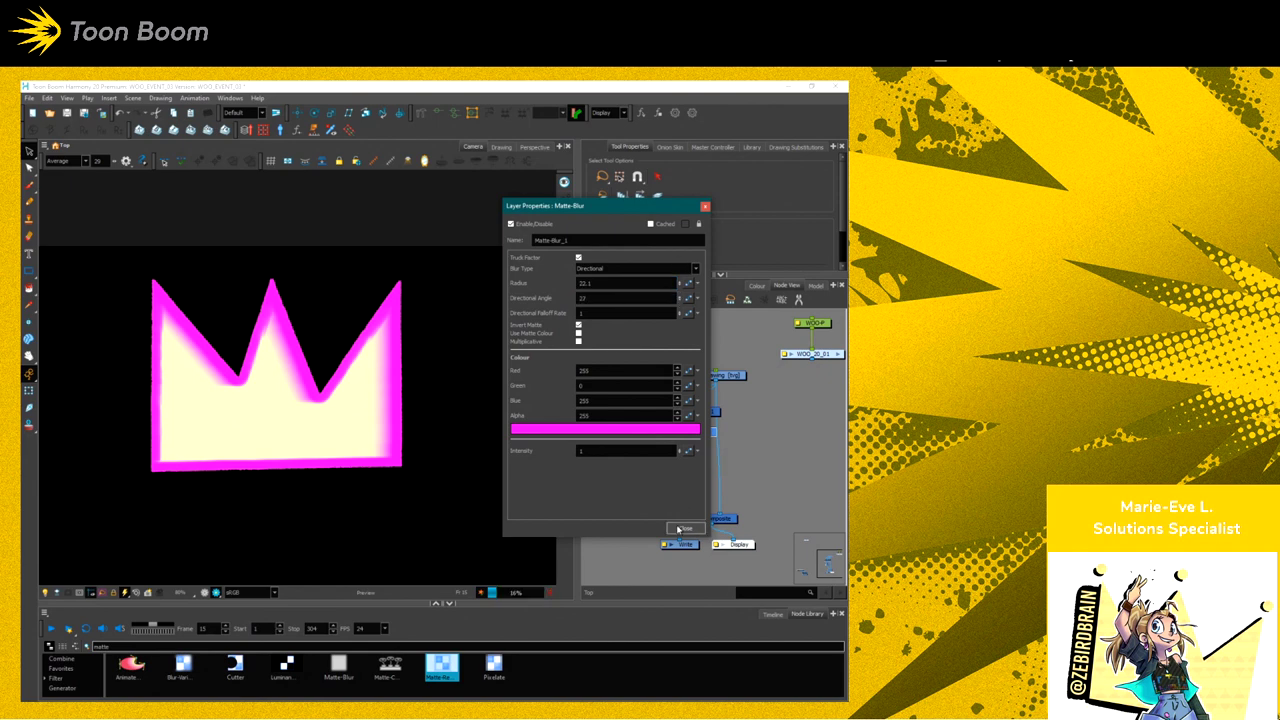
click(685, 528)
Disable the Matte-Resize_1 node
click(701, 413)
key(d)
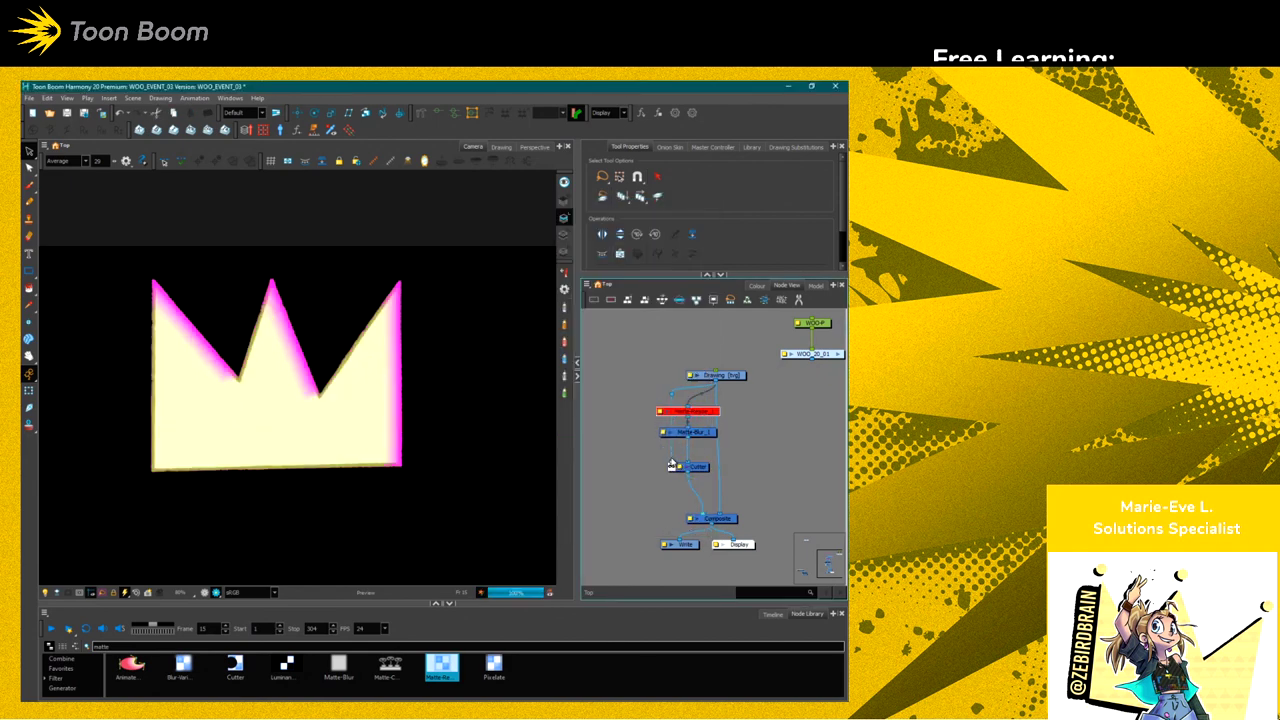
Set the Matte-Blur_1 radius to about 23.3 and its directional angle to 45
click(672, 433)
click(663, 432)
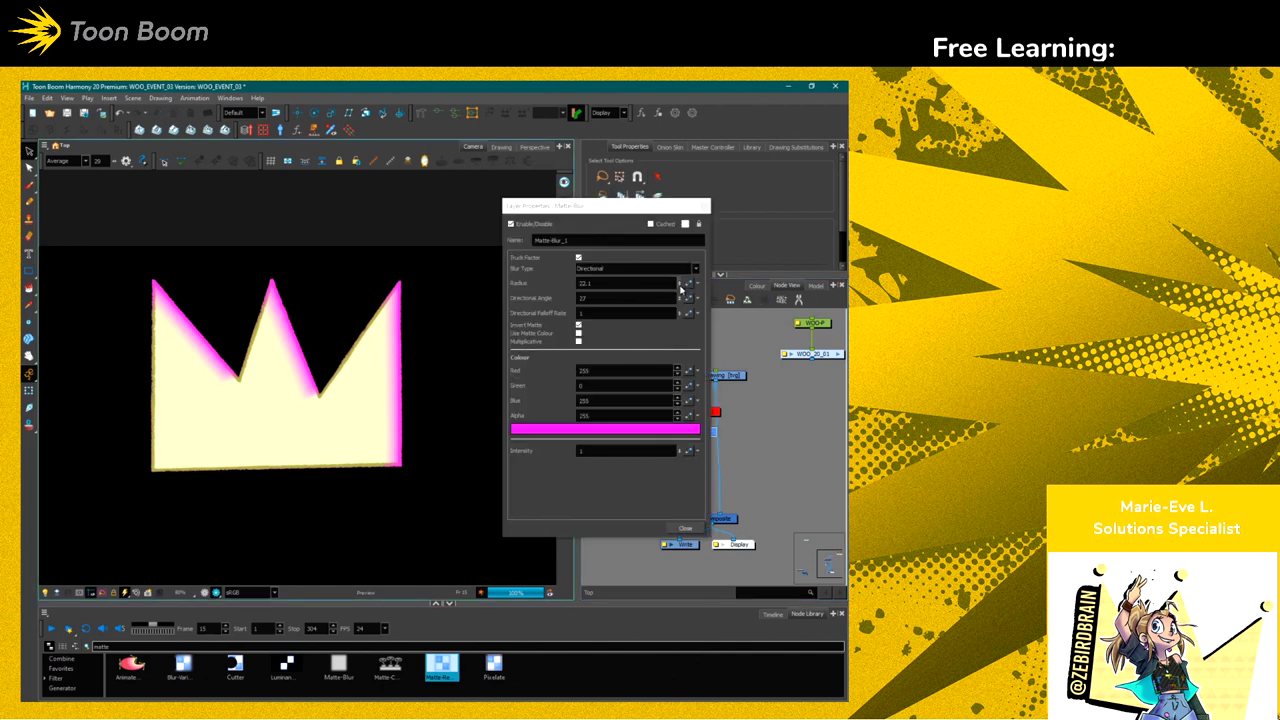
click(680, 281)
drag(680, 283, 677, 232)
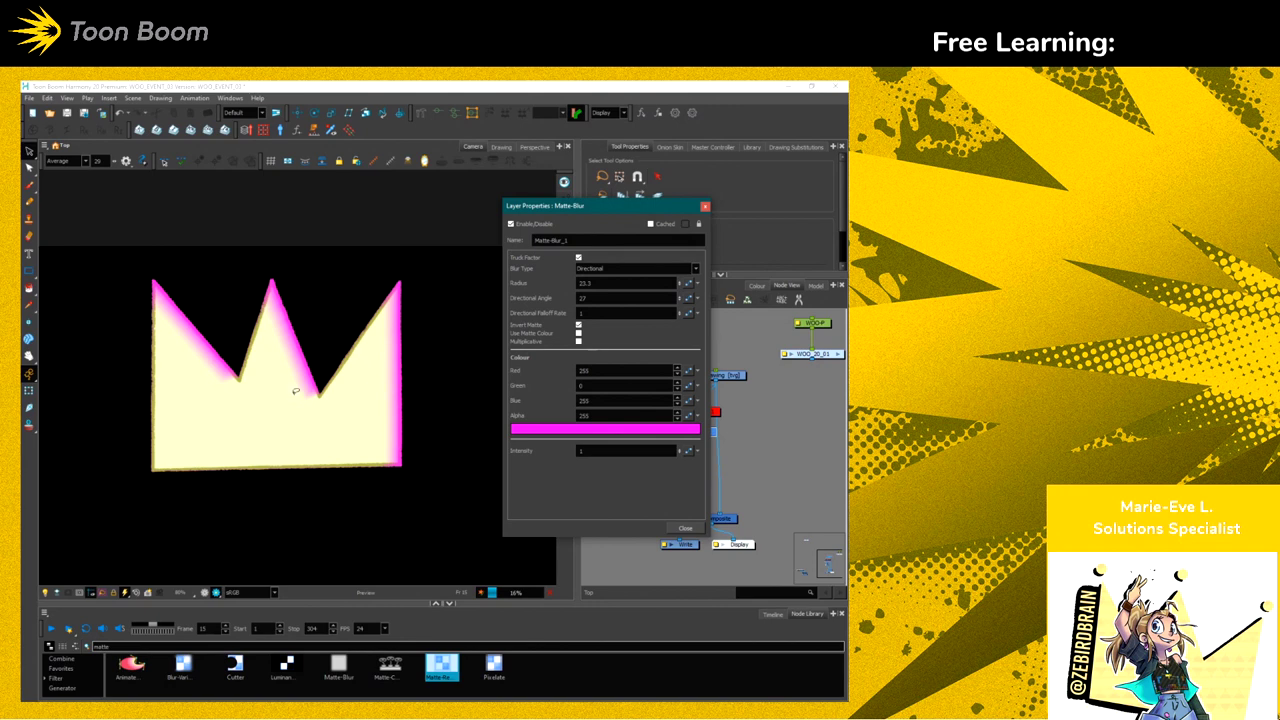
double_click(585, 298)
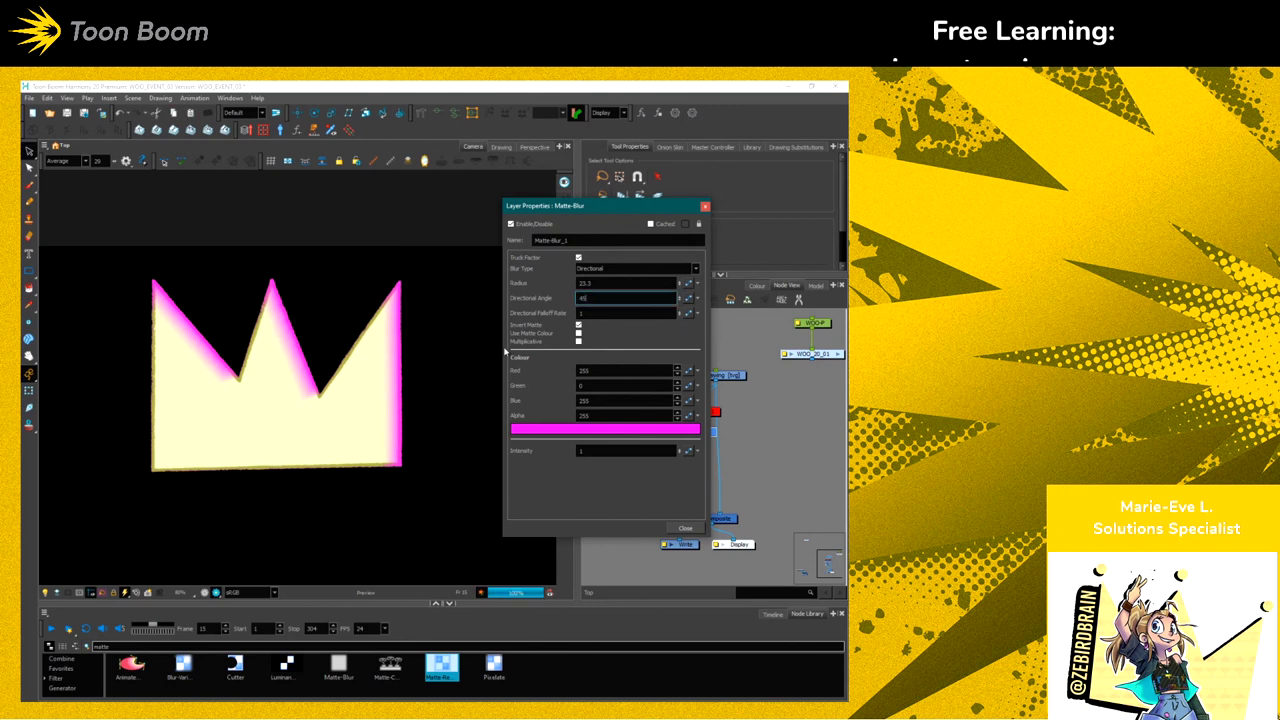
key(Return)
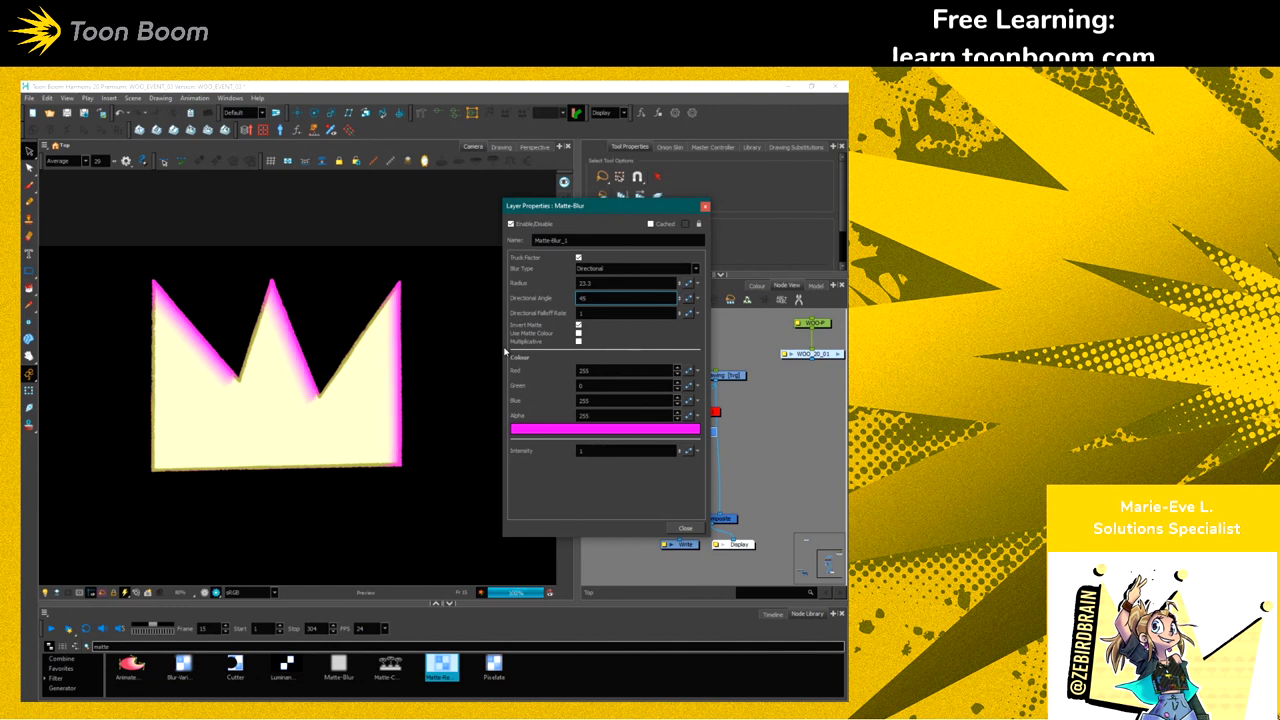
click(678, 527)
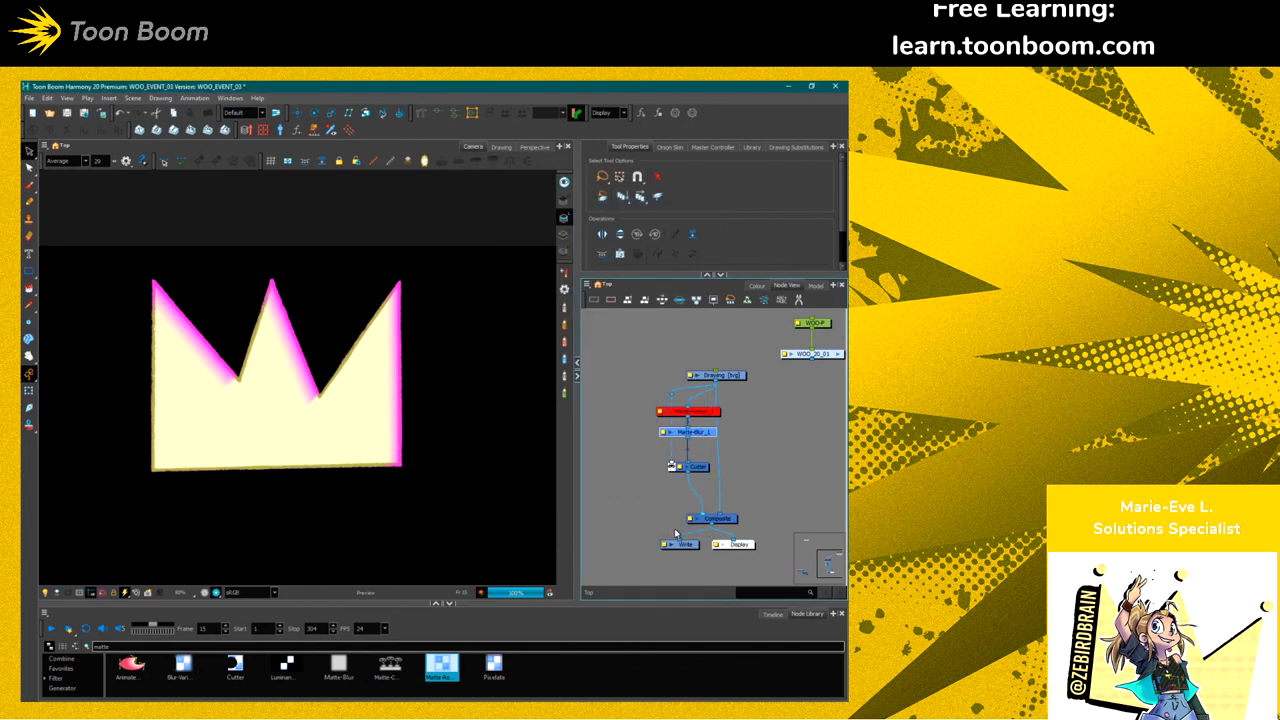
Add an Apply-Peg-Transformation between the Drawing and the Composite, parent it to a new Peg, and offset the crown copy slightly down and left
key(Tab)
text(ap)
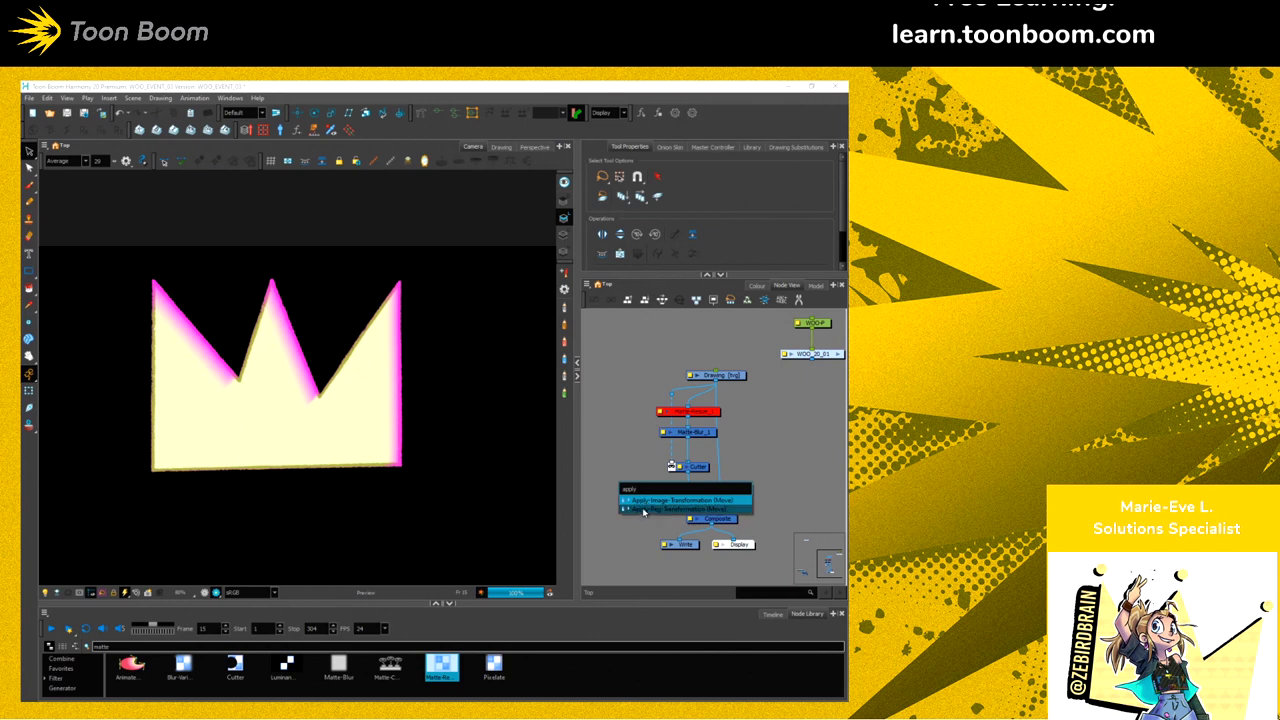
key(Return)
mouse_move(656, 493)
mouse_down()
mouse_move(608, 431)
mouse_move(660, 444)
mouse_move(664, 426)
mouse_up()
click(628, 410)
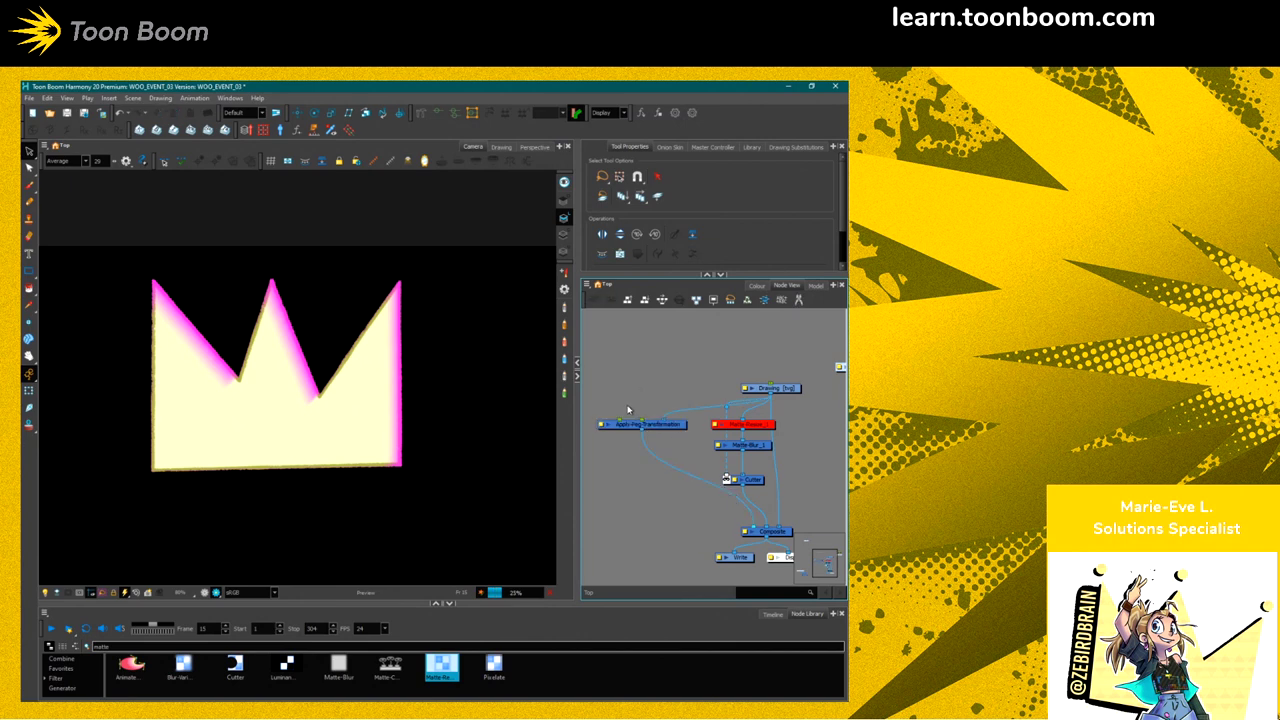
key(ctrl+p)
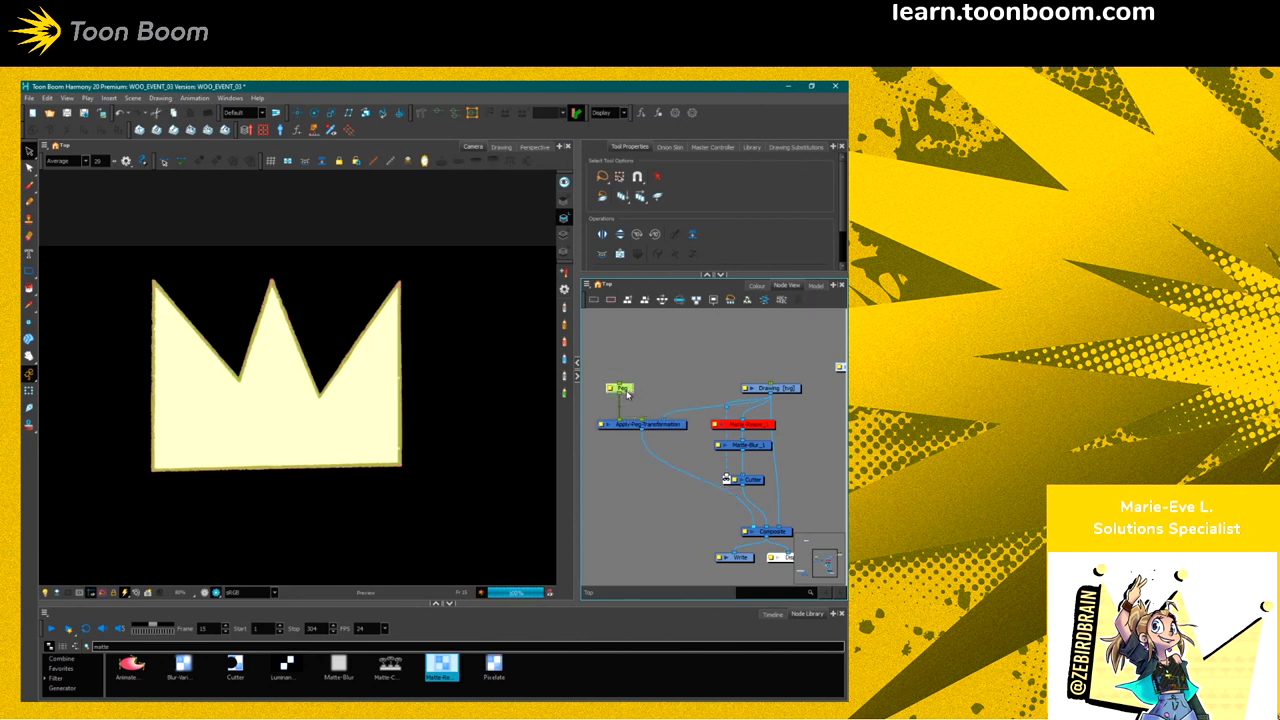
click(28, 390)
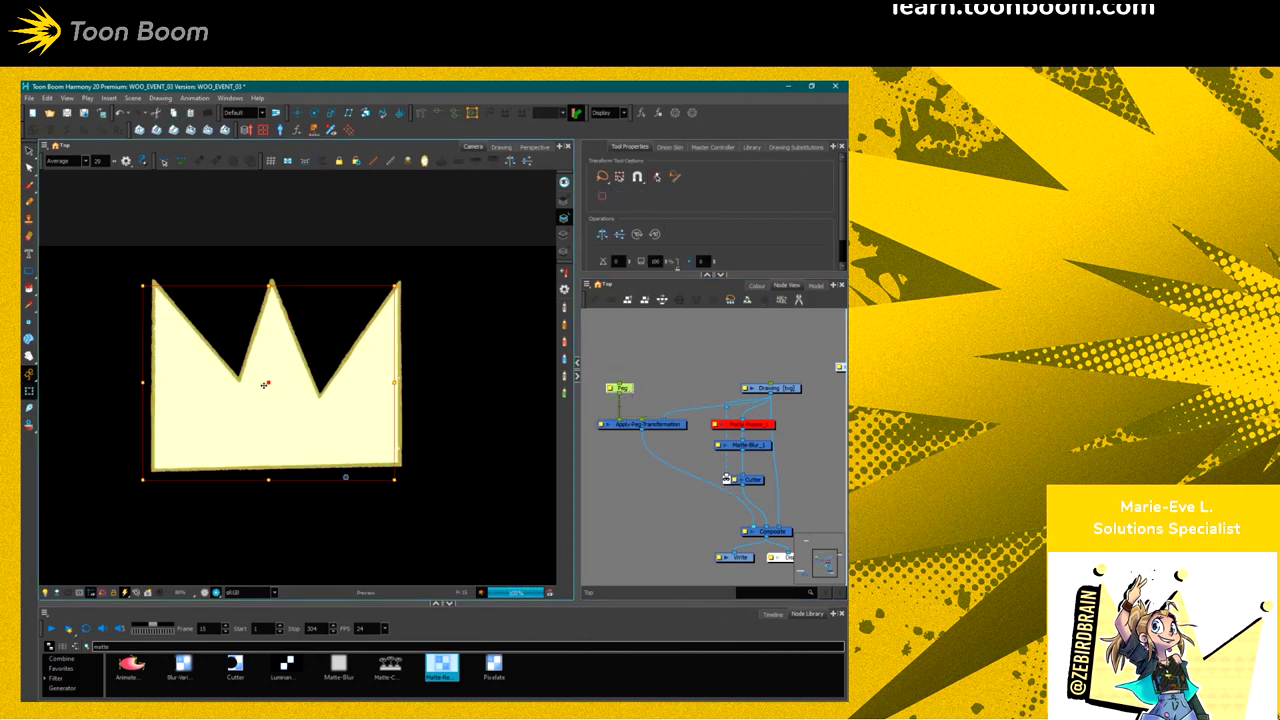
click(678, 480)
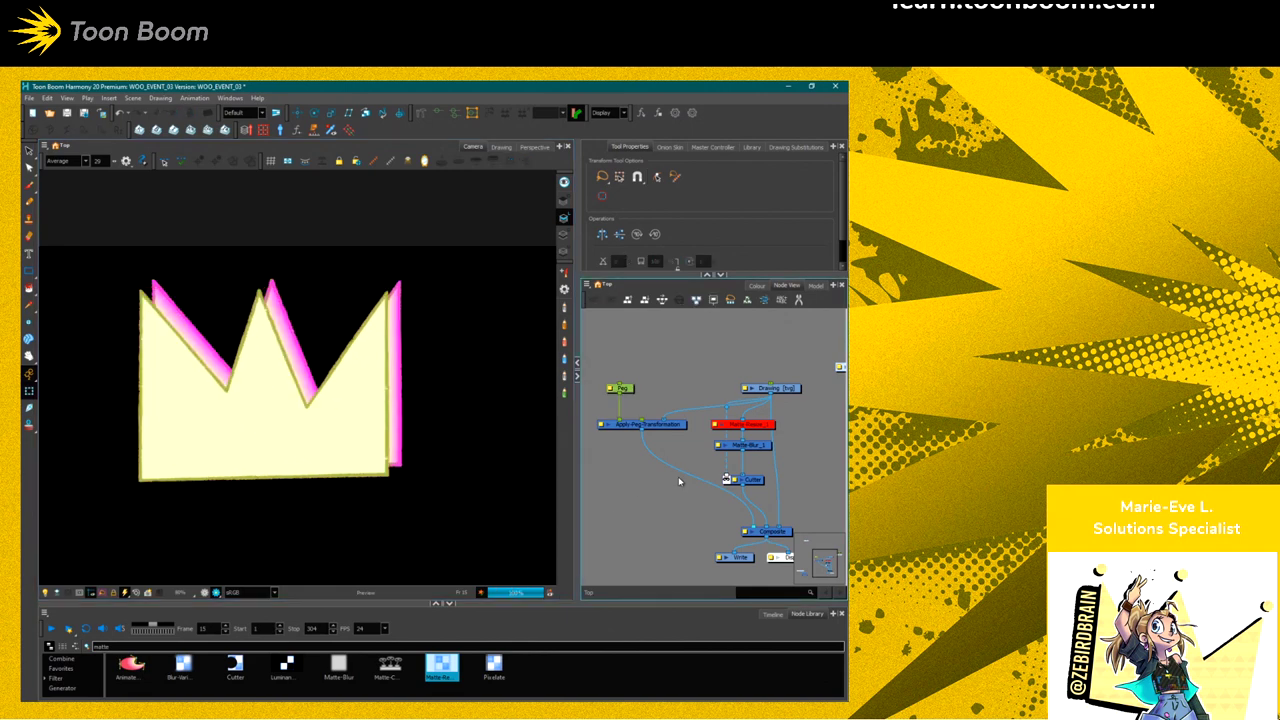
Disable Matte-Blur_1 and the Cutter, and insert a Highlight node between the Drawing and the Composite with the Apply-Peg-Transformation as its matte
drag(797, 443, 670, 528)
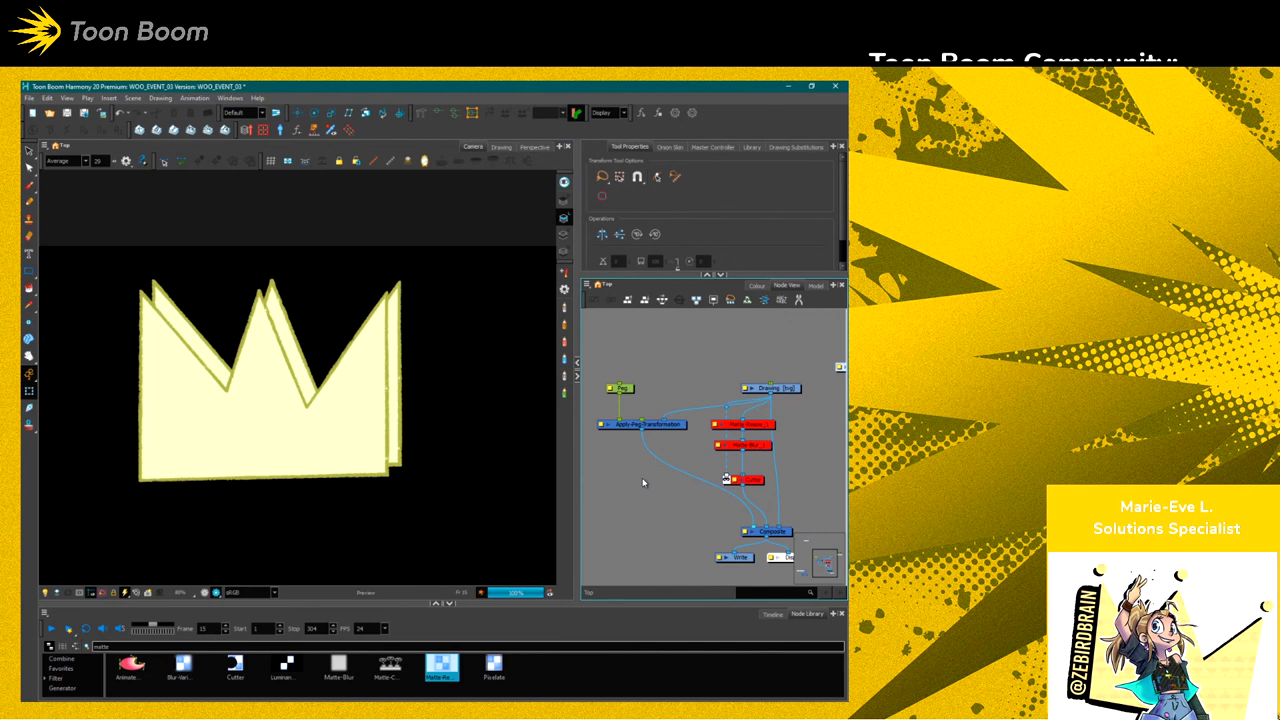
key(Tab)
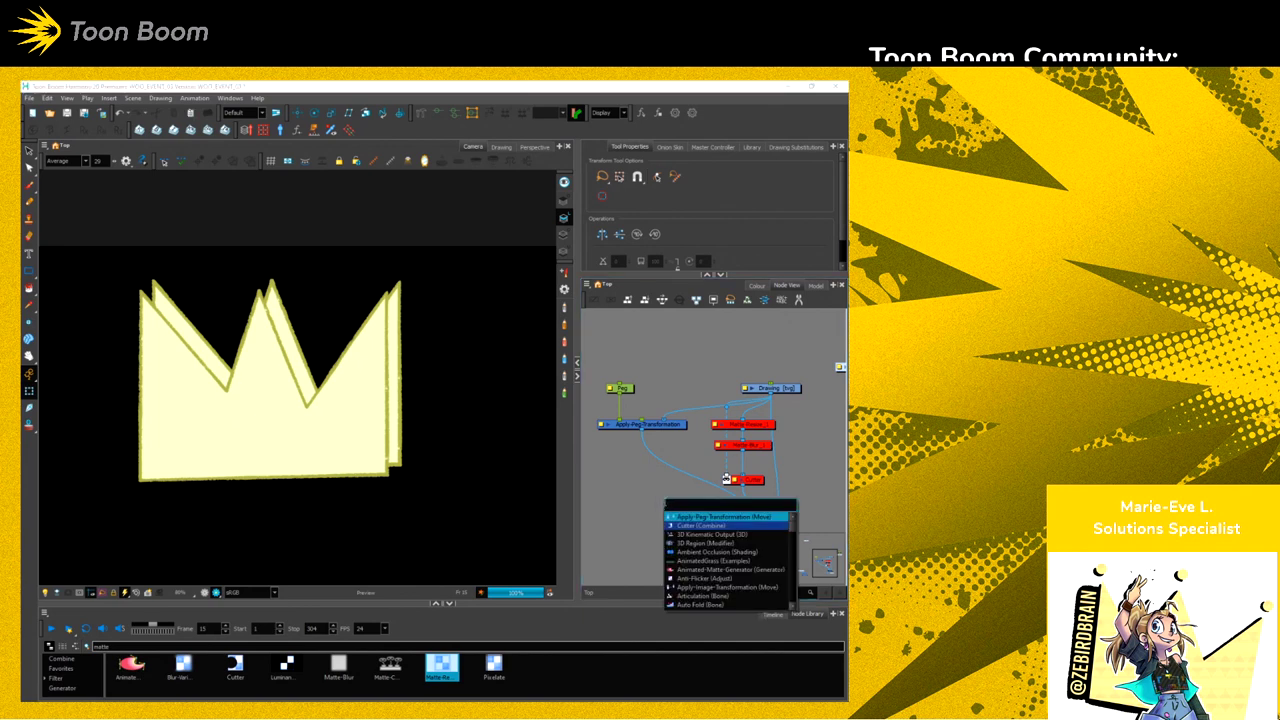
text(highlight)
key(Return)
mouse_move(697, 517)
mouse_down()
mouse_move(735, 497)
mouse_move(799, 505)
mouse_up()
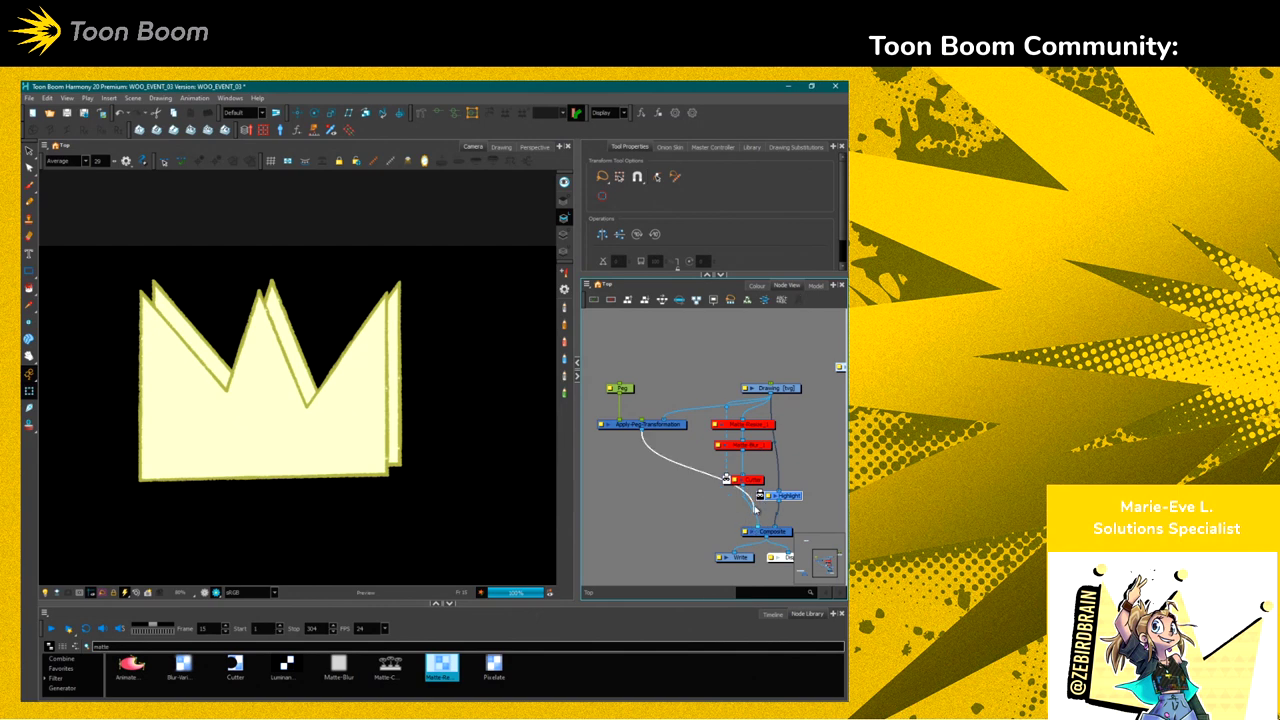
Set the Highlight node's colour to bright green with red 100, green 255 and blue 0
click(763, 497)
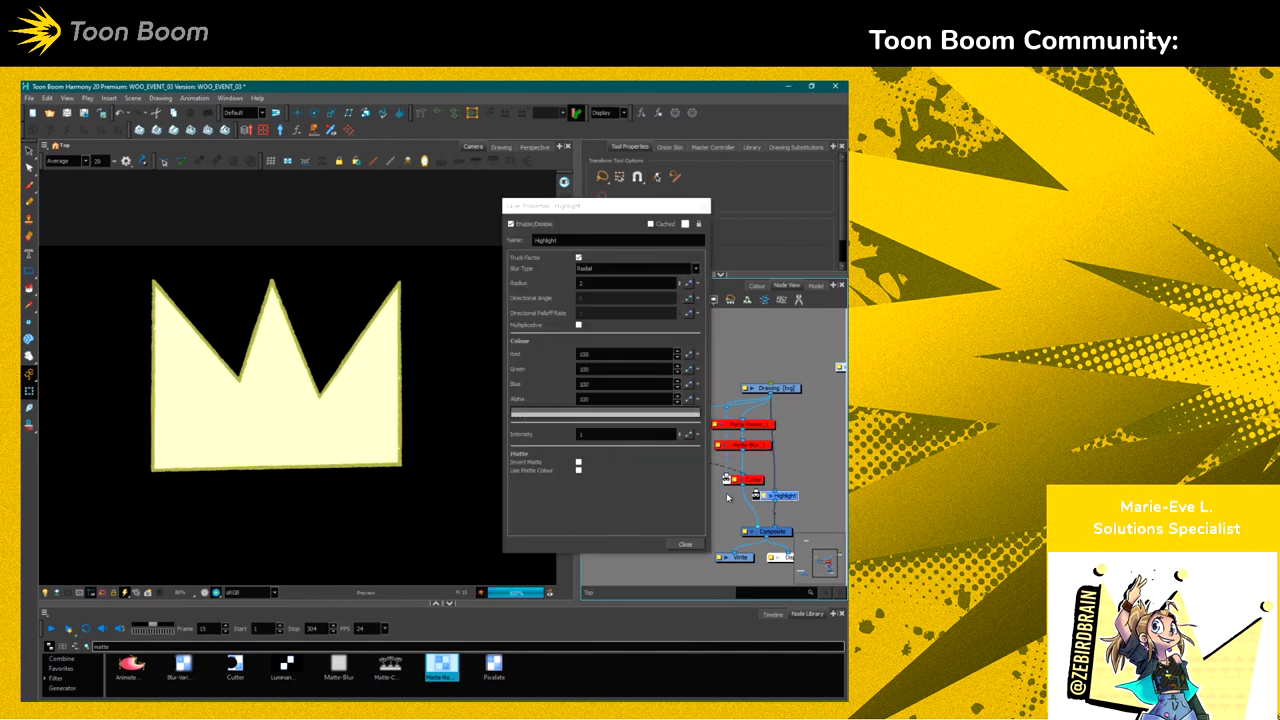
click(536, 413)
click(439, 421)
key(Escape)
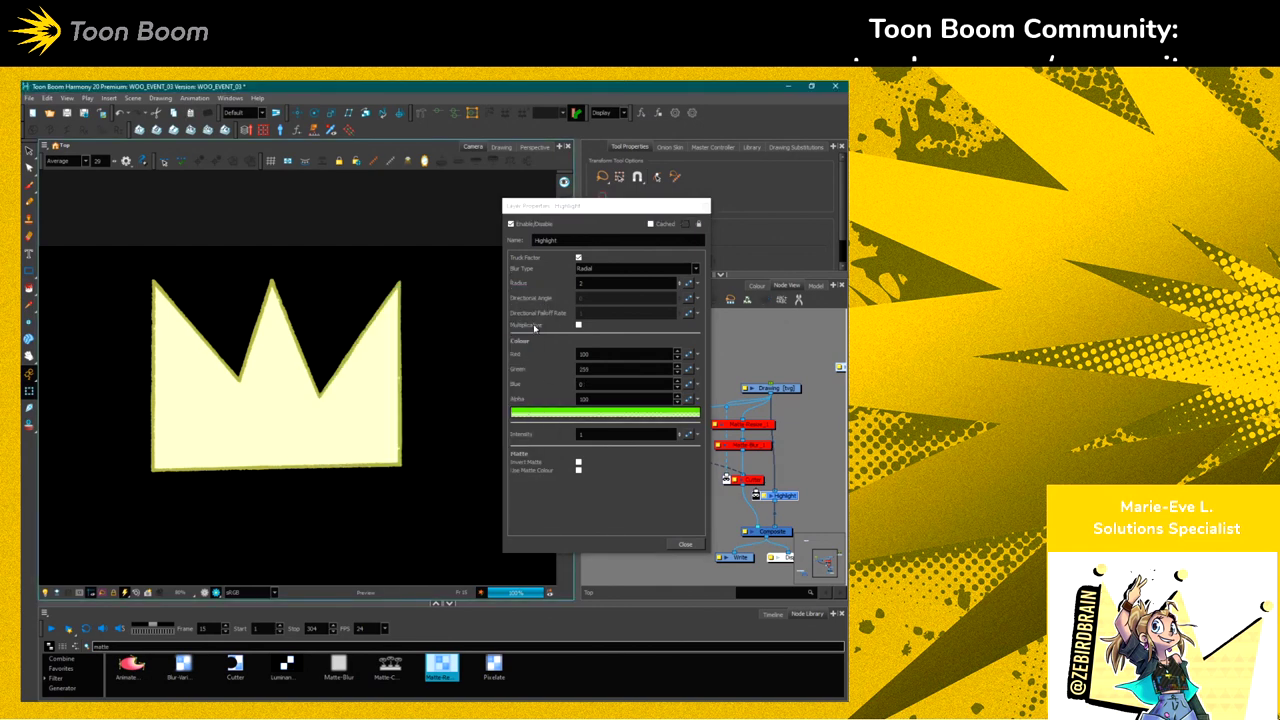
click(685, 544)
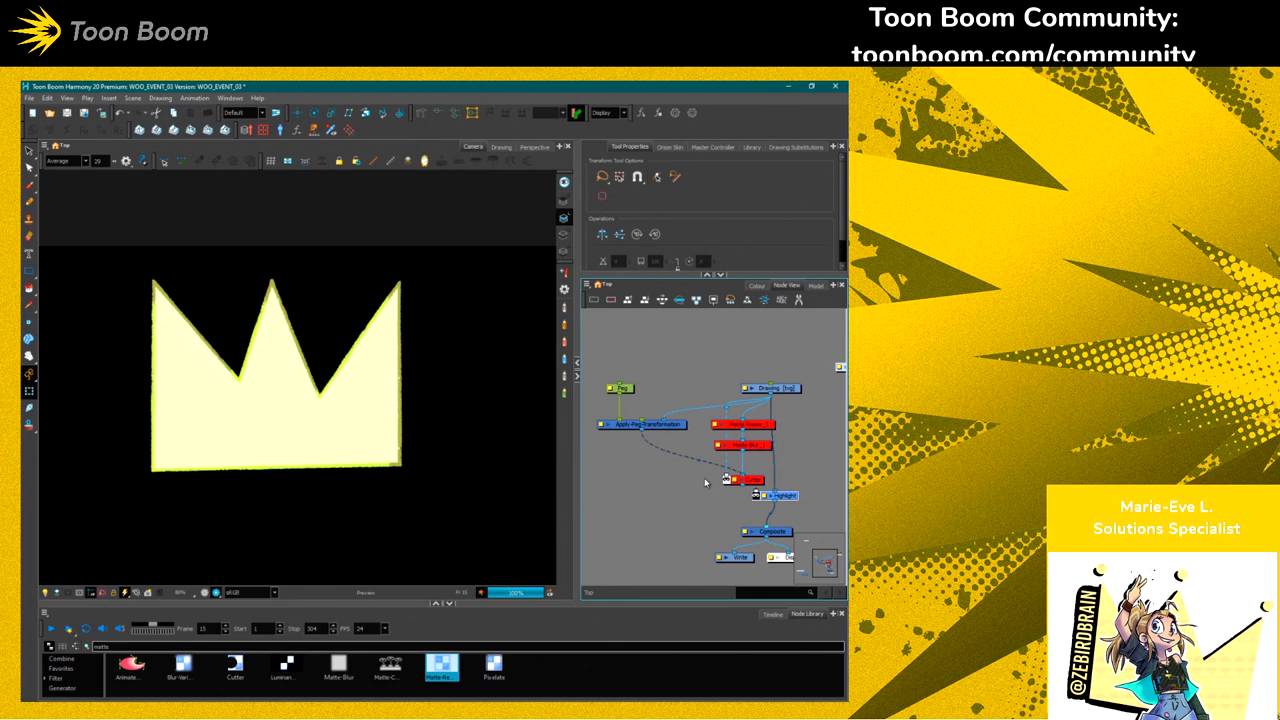
Try several colours on the Highlight node and settle on magenta with red 255, green 0 and blue 255
double_click(770, 496)
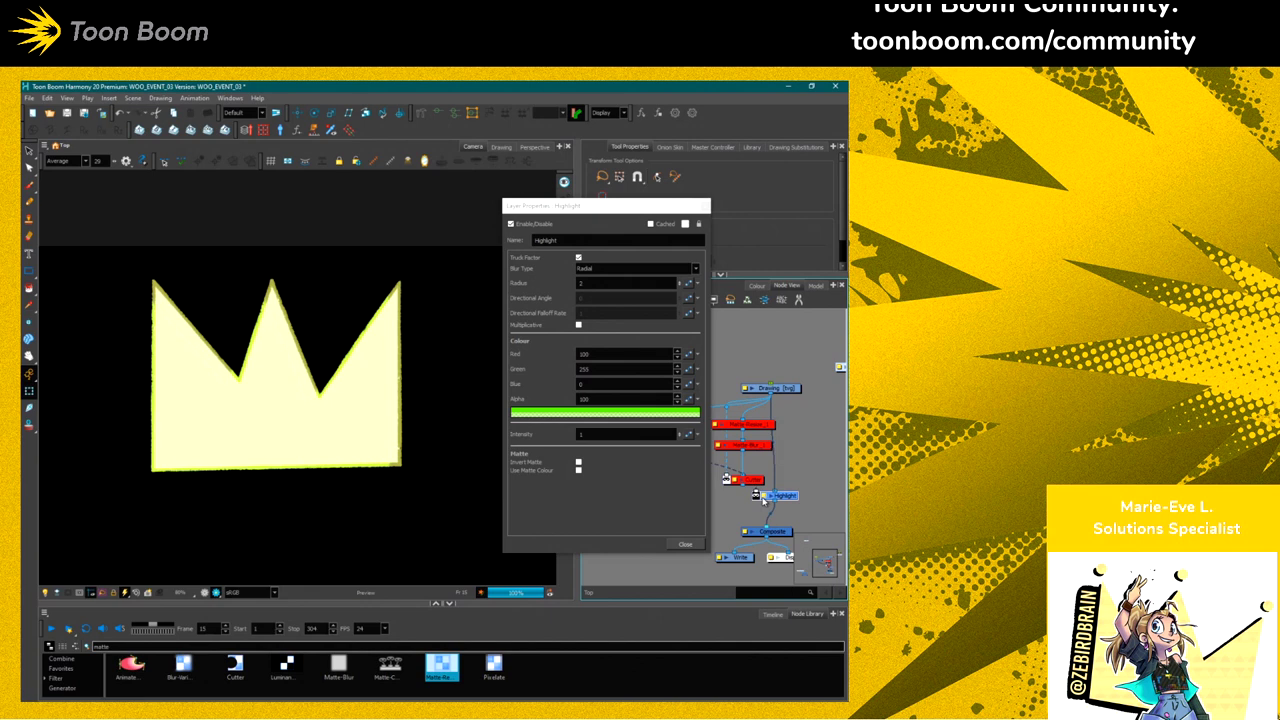
click(580, 413)
click(376, 312)
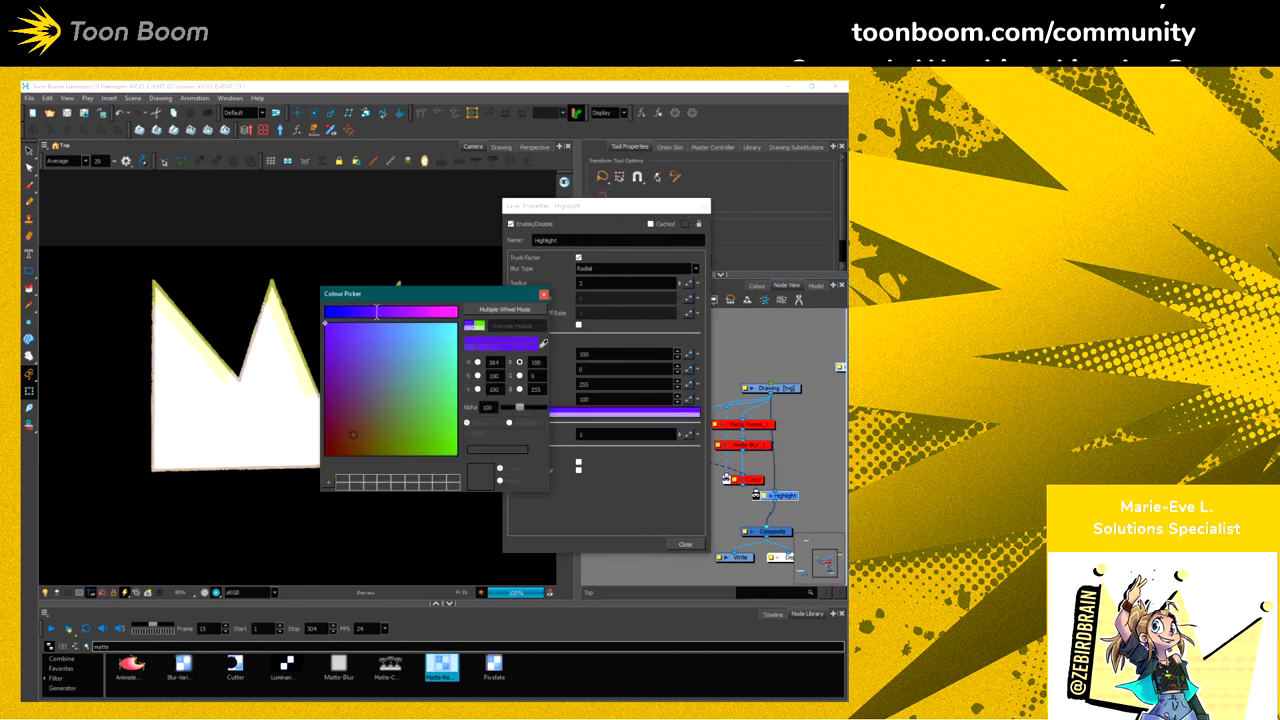
click(433, 411)
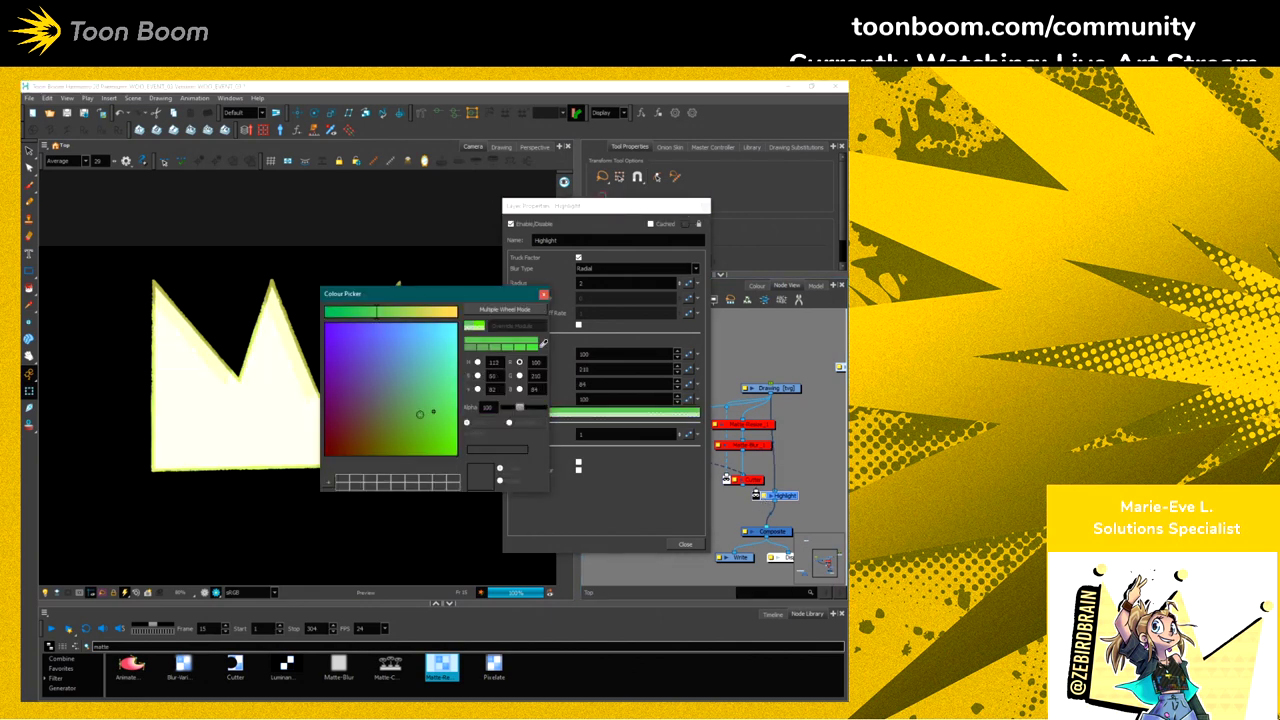
click(450, 313)
drag(450, 313, 458, 313)
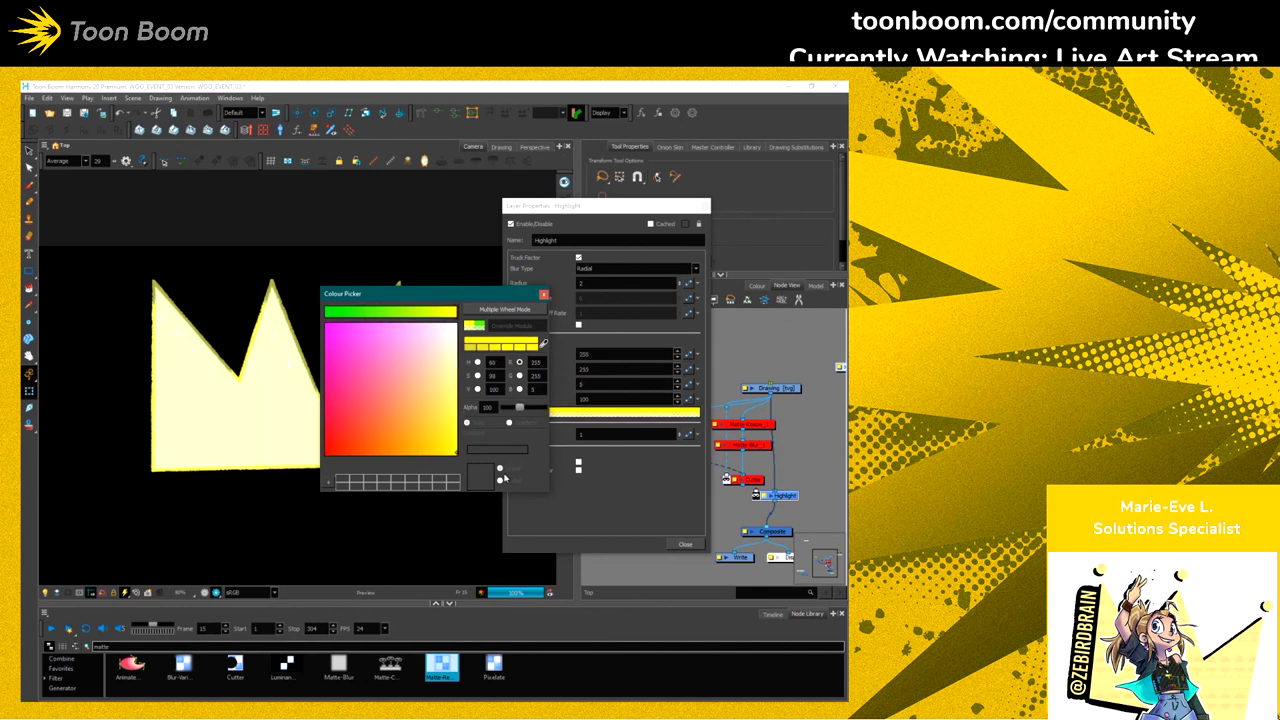
click(372, 420)
drag(376, 418, 325, 323)
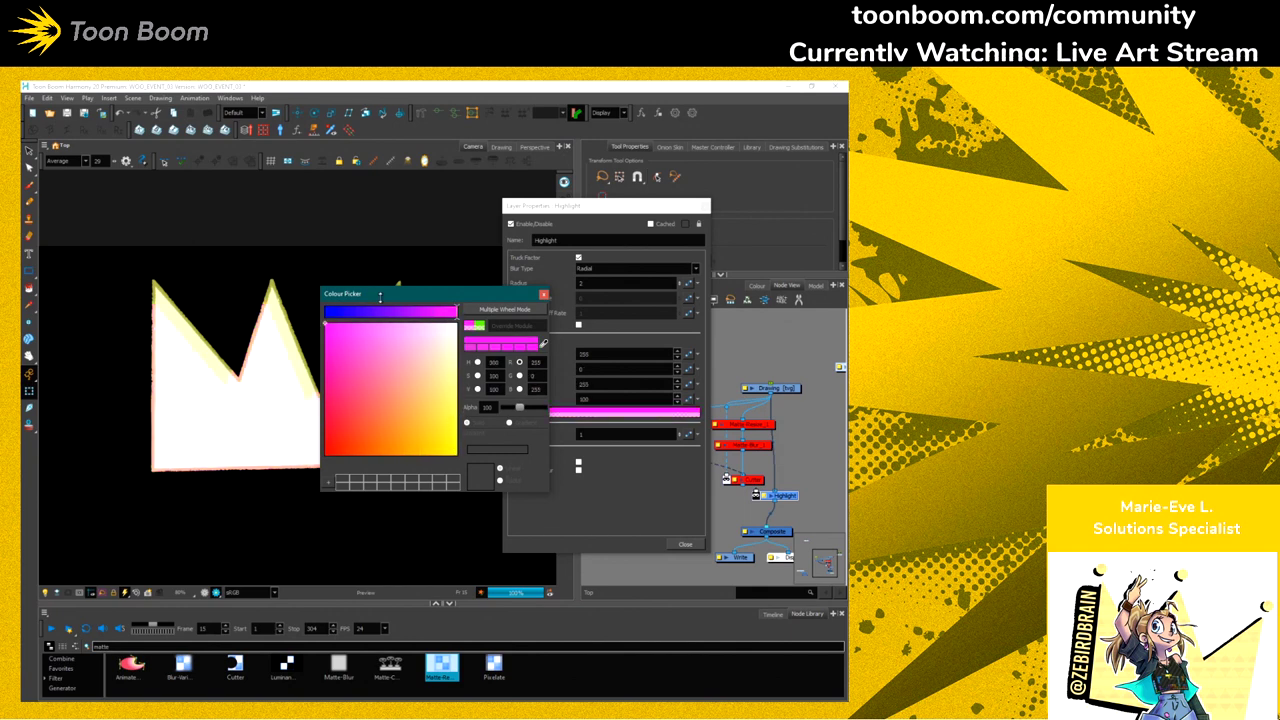
click(544, 296)
click(685, 544)
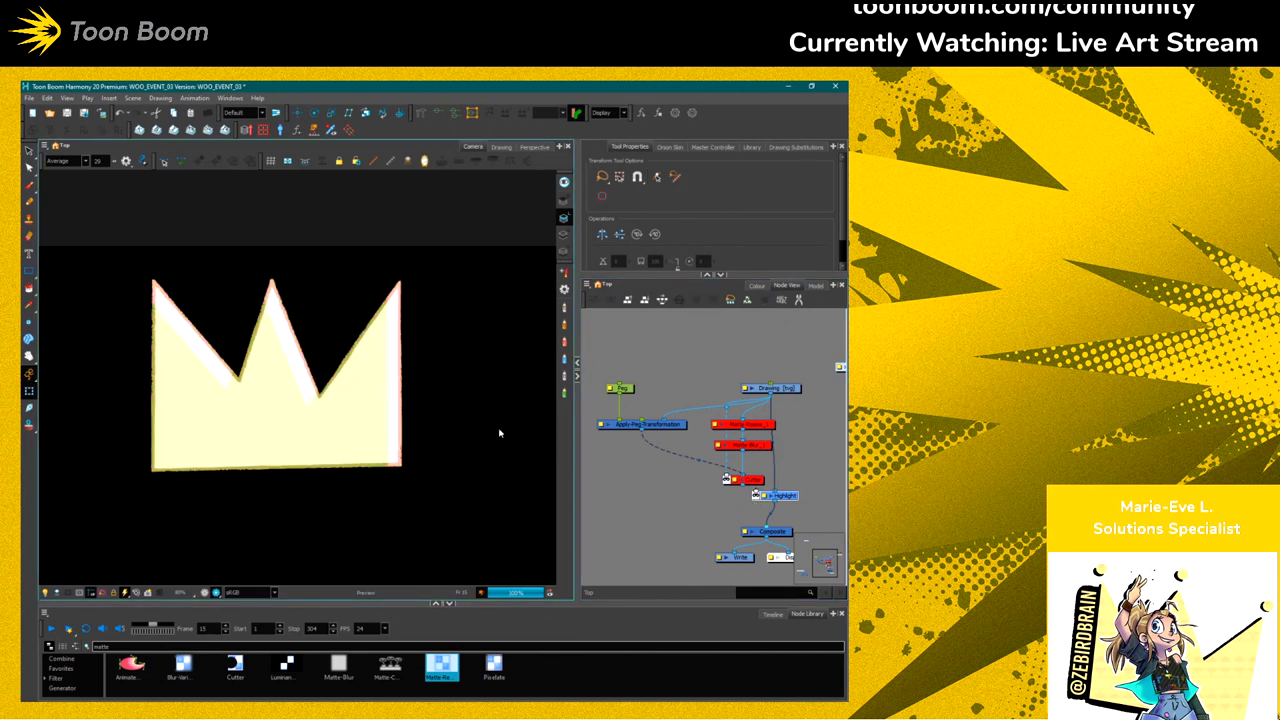
Shift the Peg-driven crown copy further left in the camera view to reposition the highlight edge
scroll(175, 341, up, 1)
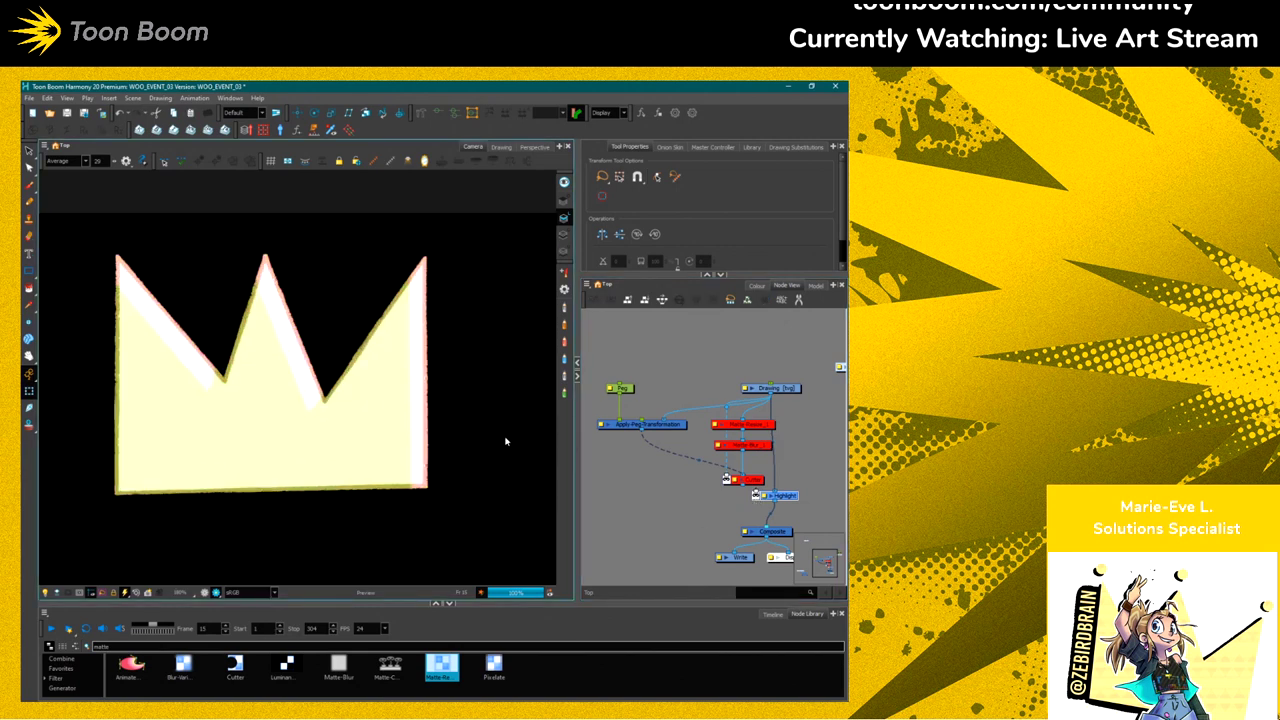
click(270, 378)
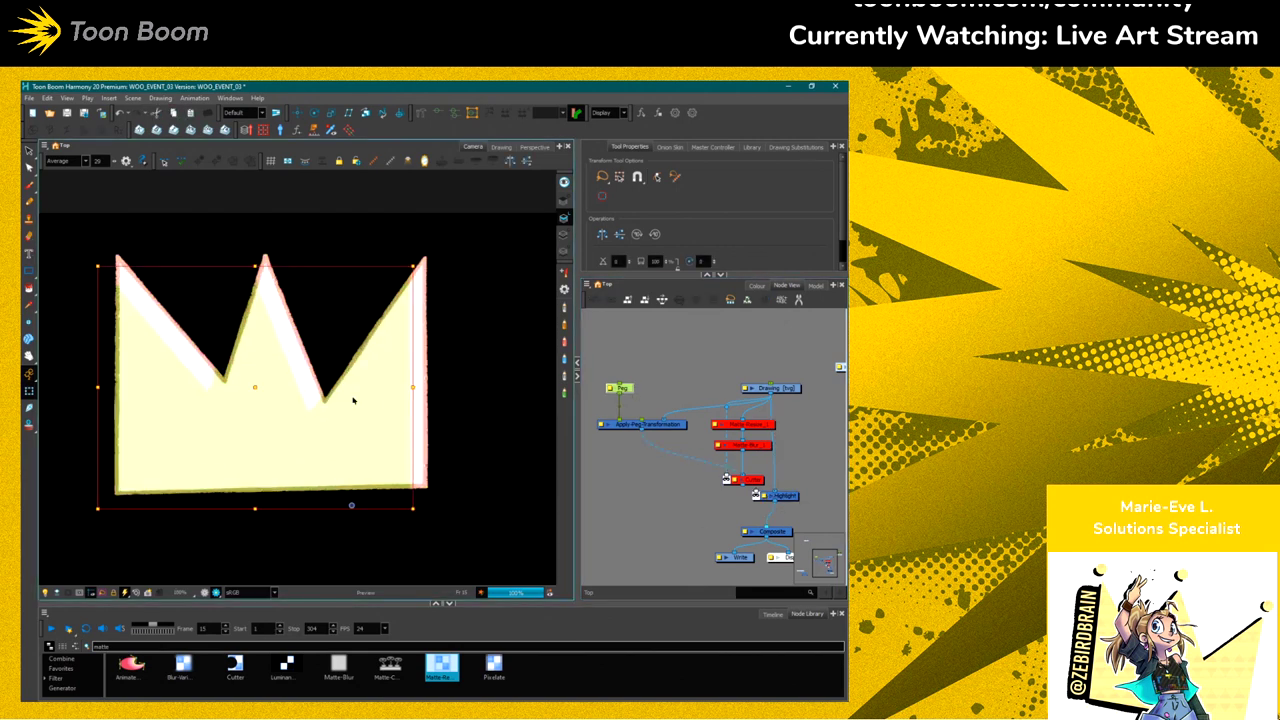
mouse_move(270, 378)
mouse_down()
mouse_move(223, 432)
mouse_move(258, 400)
mouse_move(234, 378)
mouse_up()
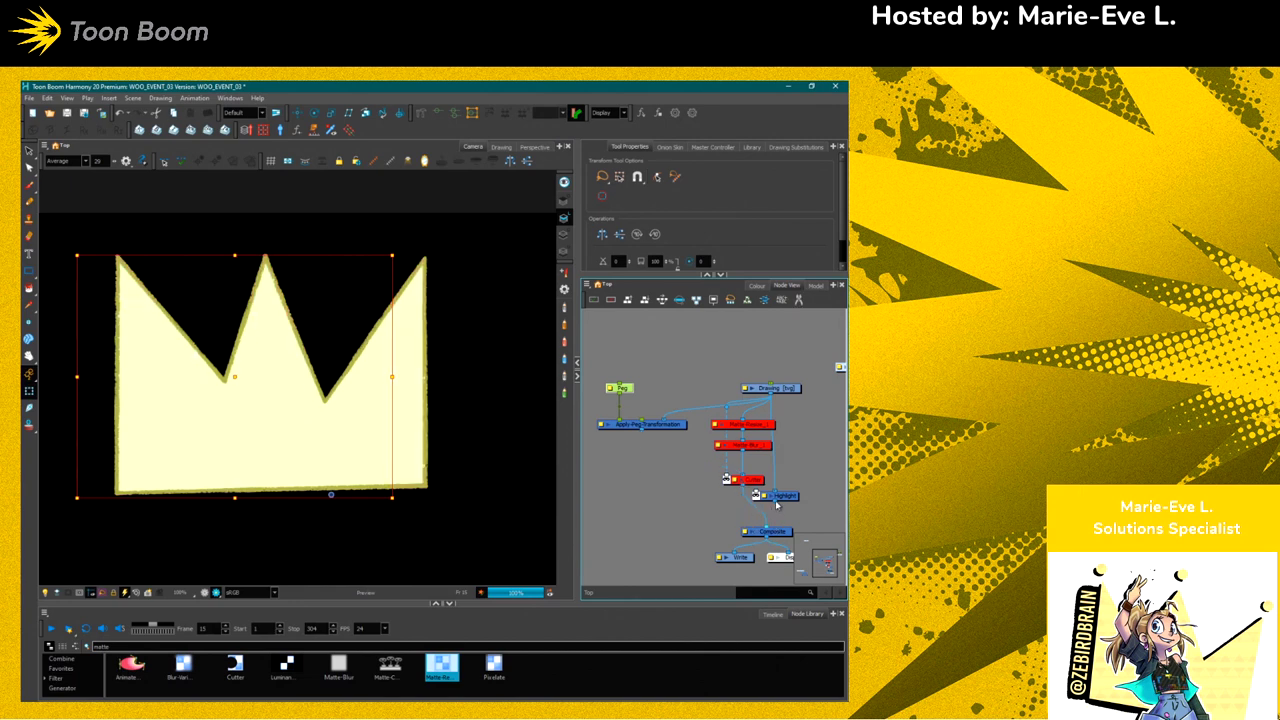
Detach the Highlight node from the network and re-enable Matte-Blur_1 and the Cutter, leaving Matte-Resize_1 disabled
drag(777, 505, 626, 496)
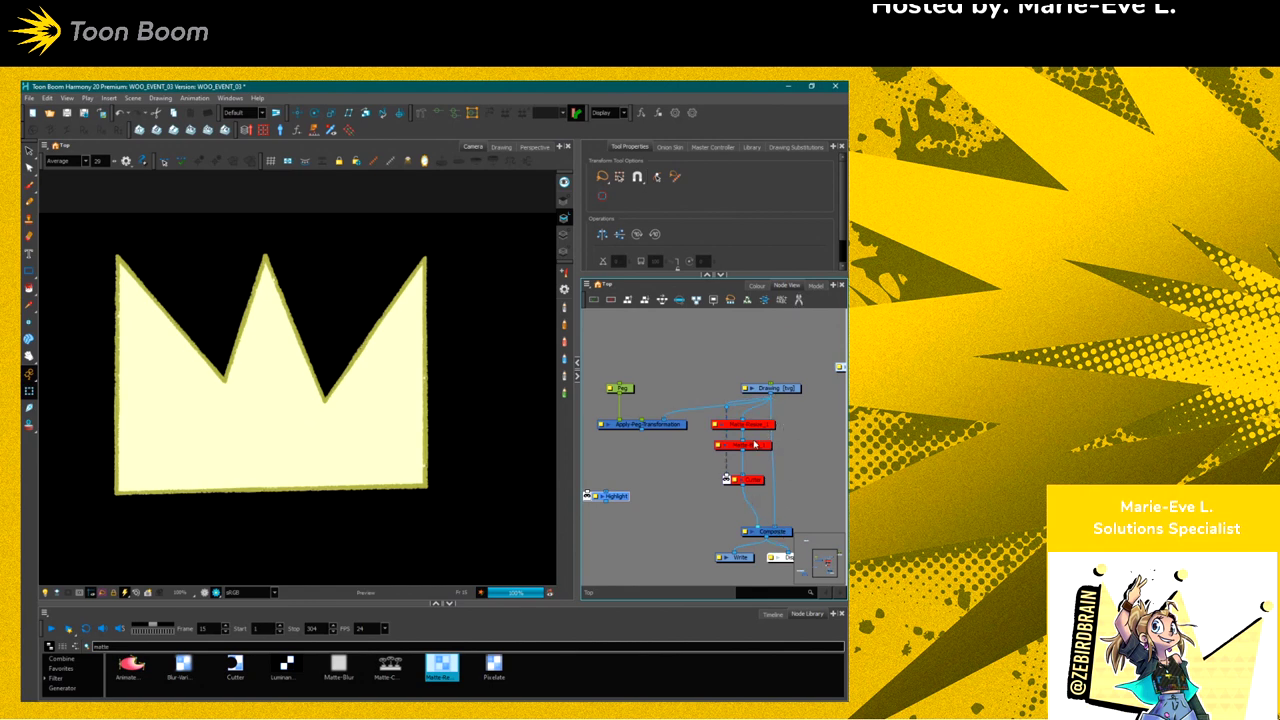
click(731, 495)
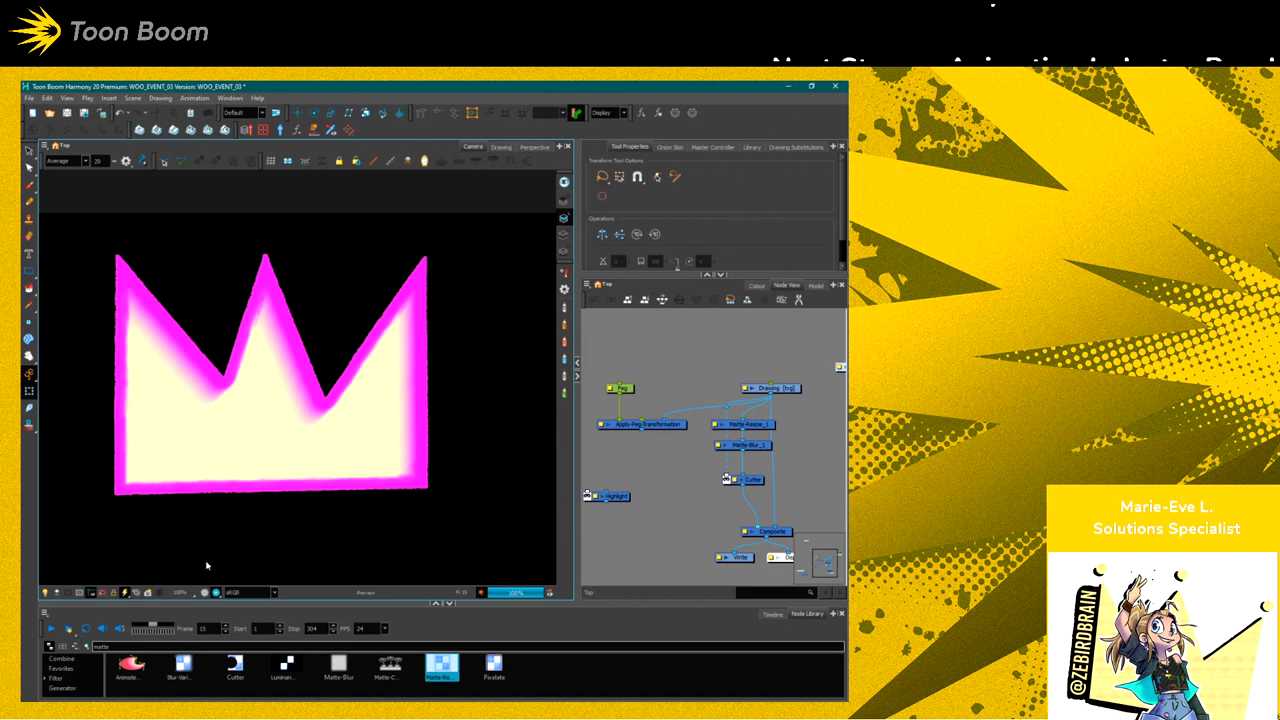
click(754, 427)
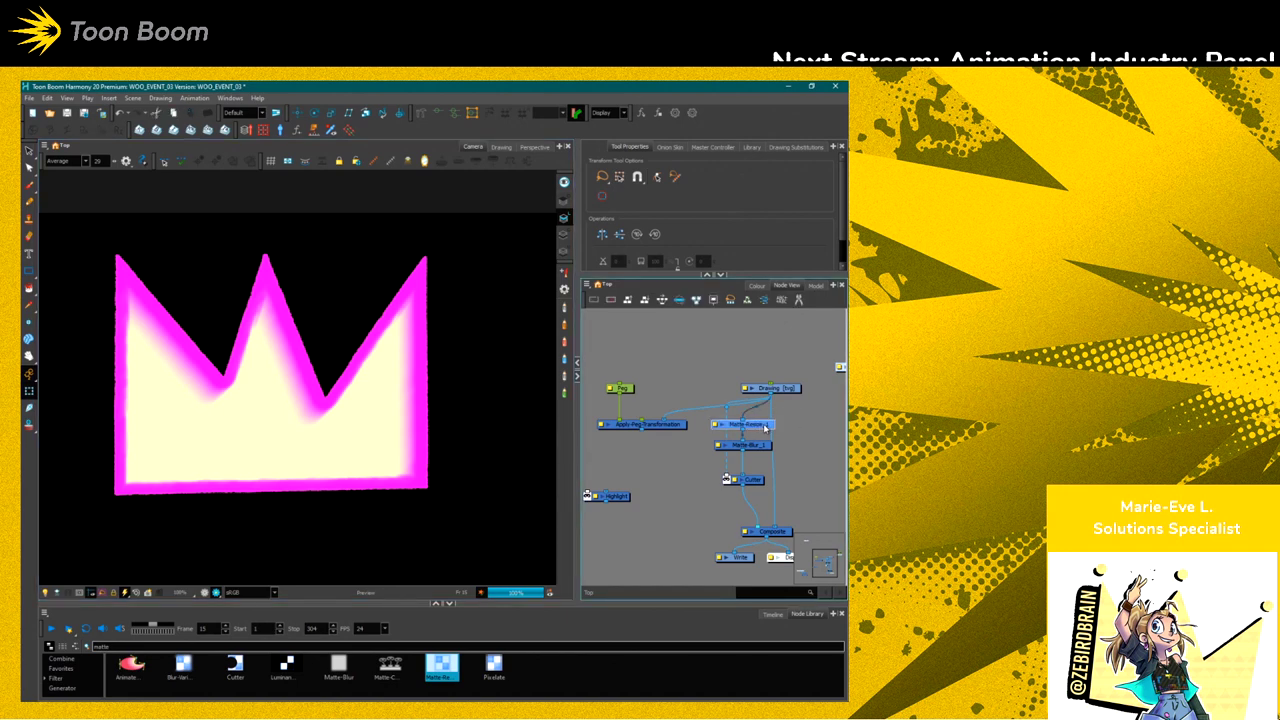
click(720, 424)
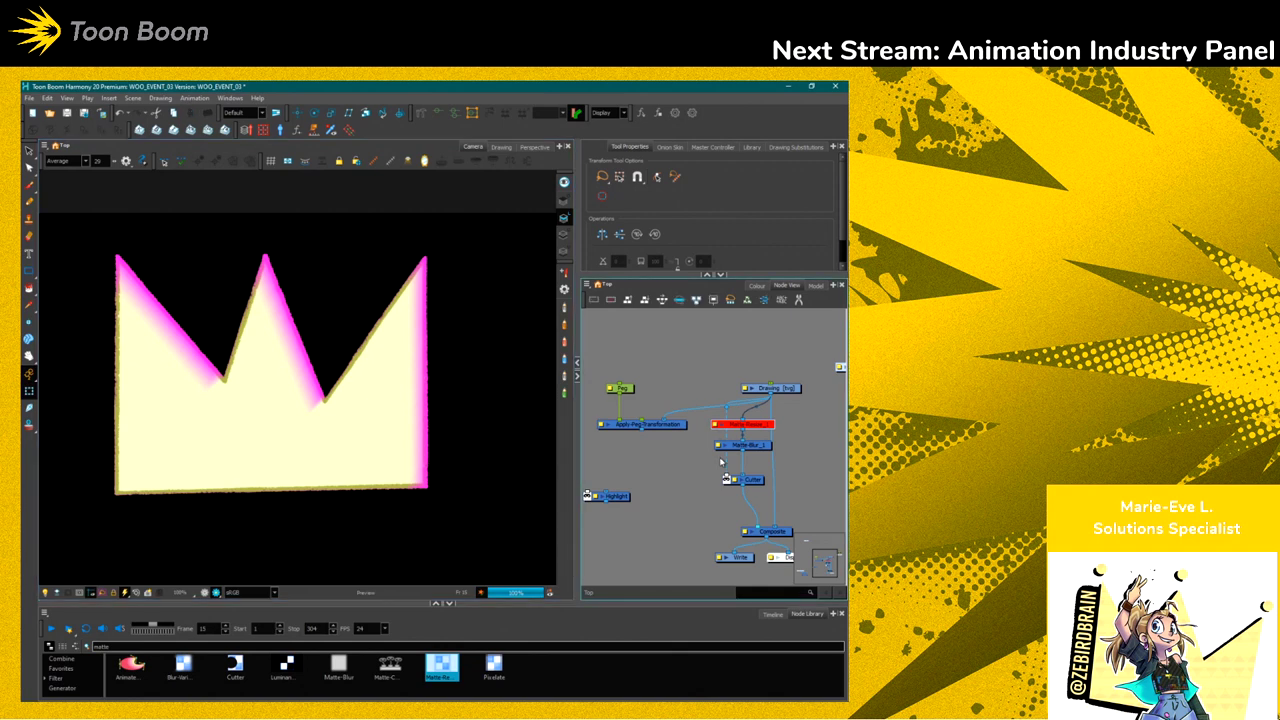
Set the Matte-Blur_1 directional angle to 0
click(720, 445)
double_click(585, 298)
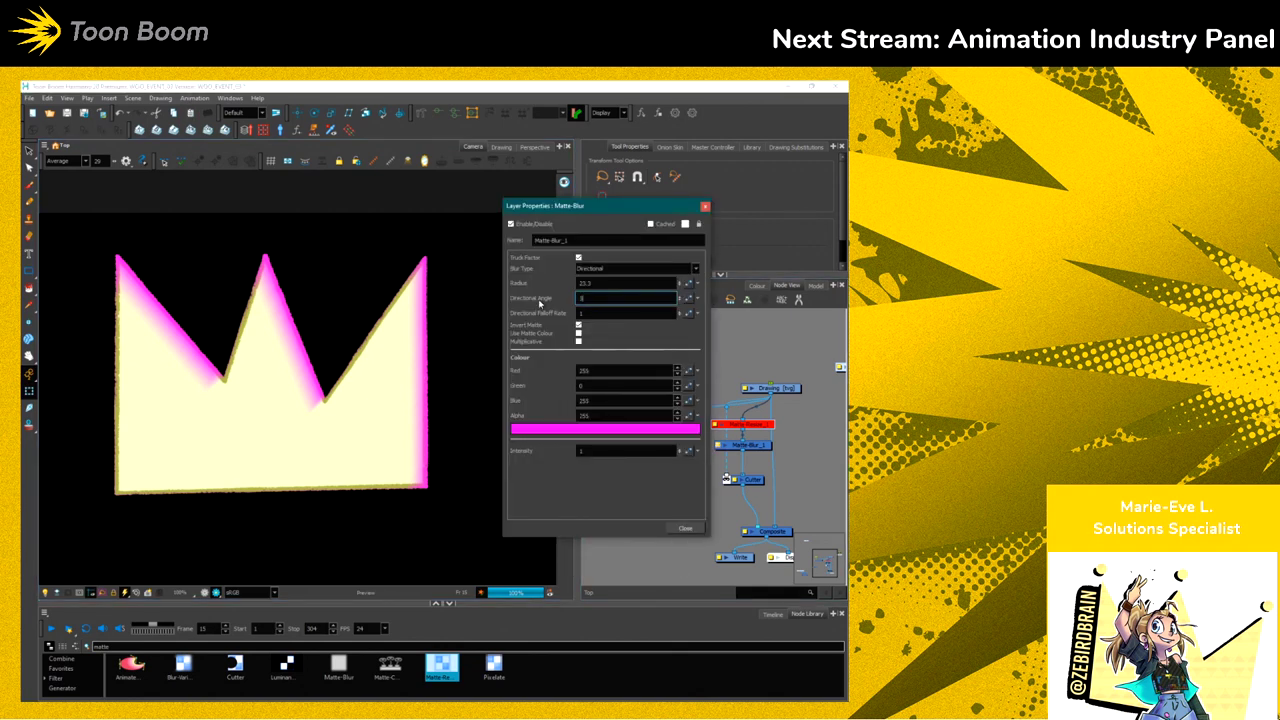
key(Return)
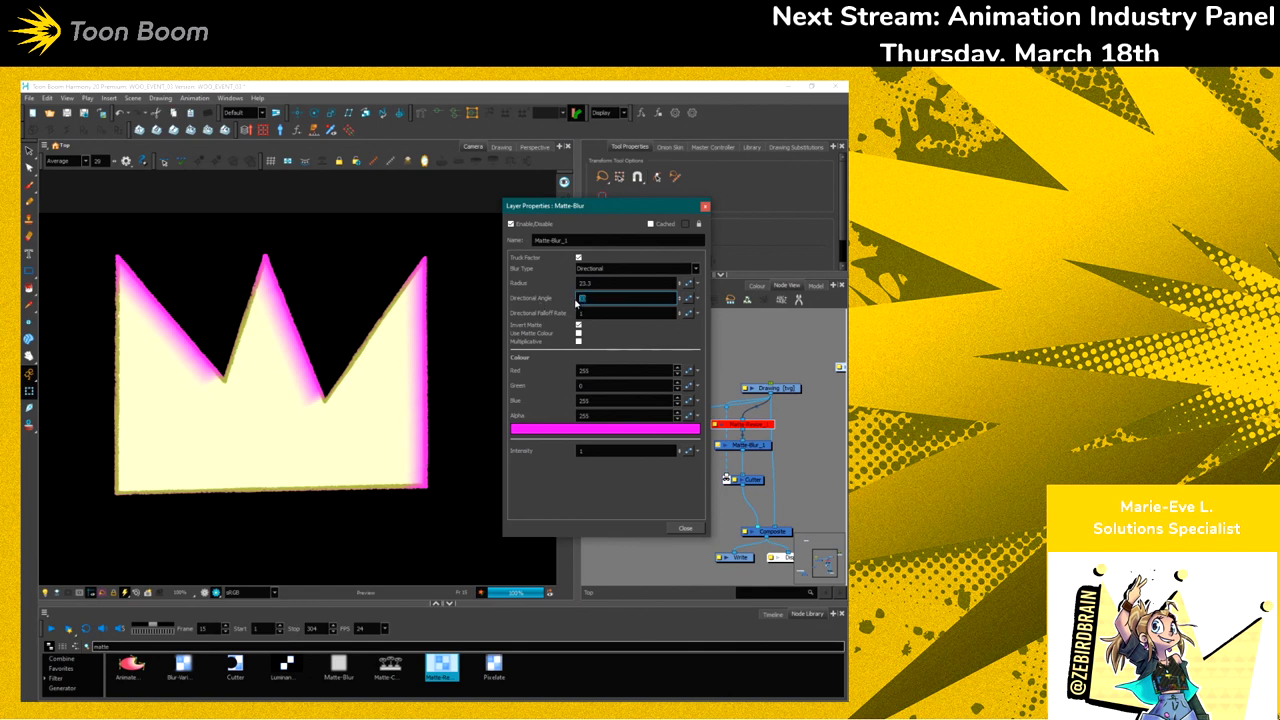
double_click(580, 298)
text(0)
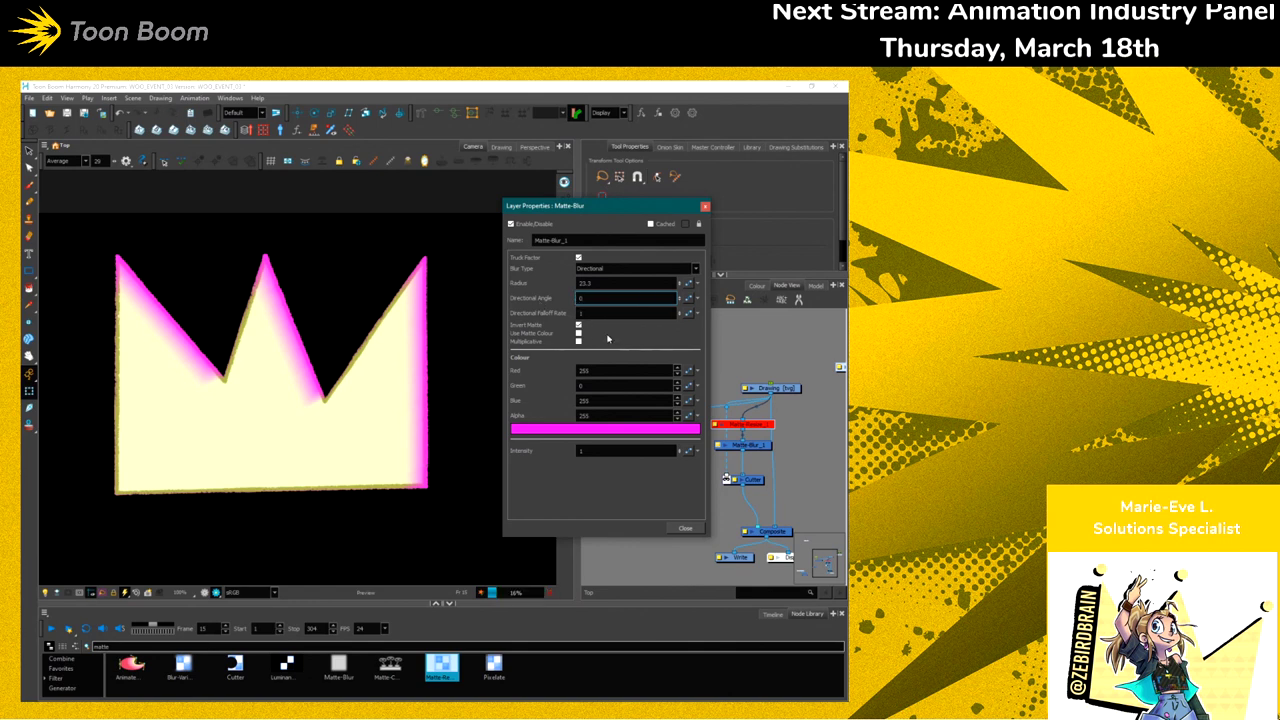
click(684, 529)
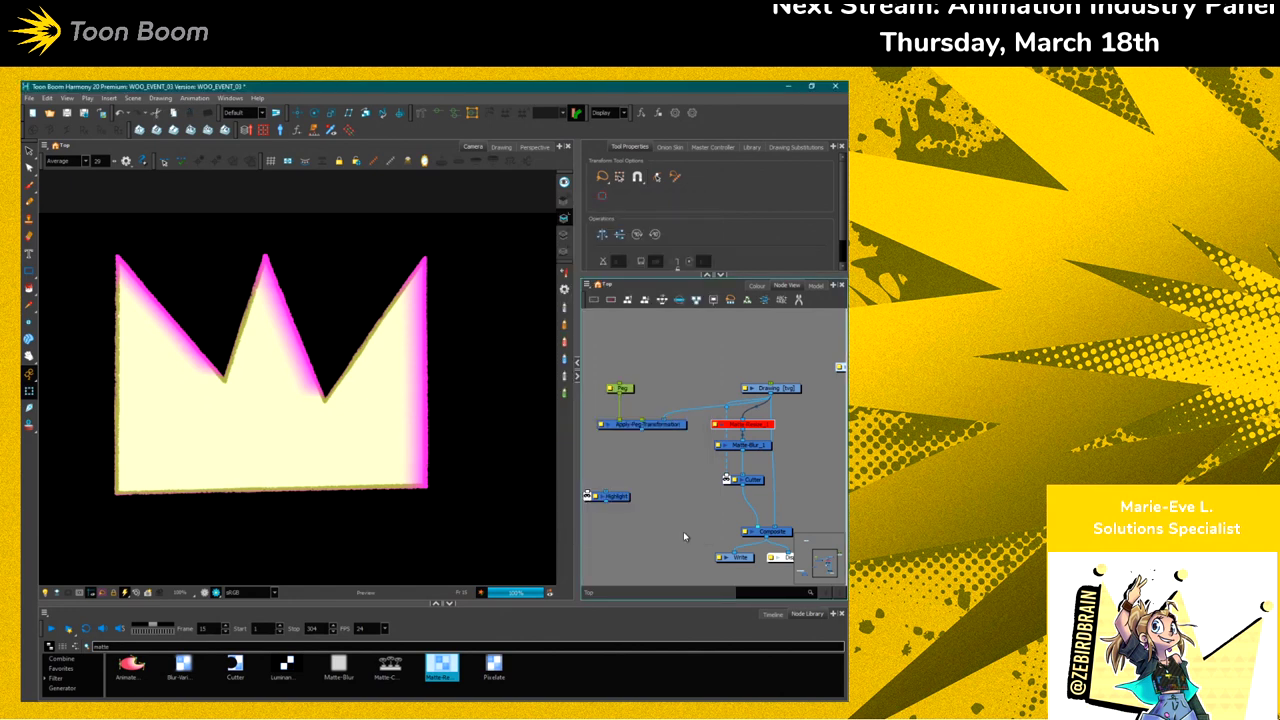
Delete the Apply-Peg-Transformation node together with its Peg
drag(686, 365, 612, 450)
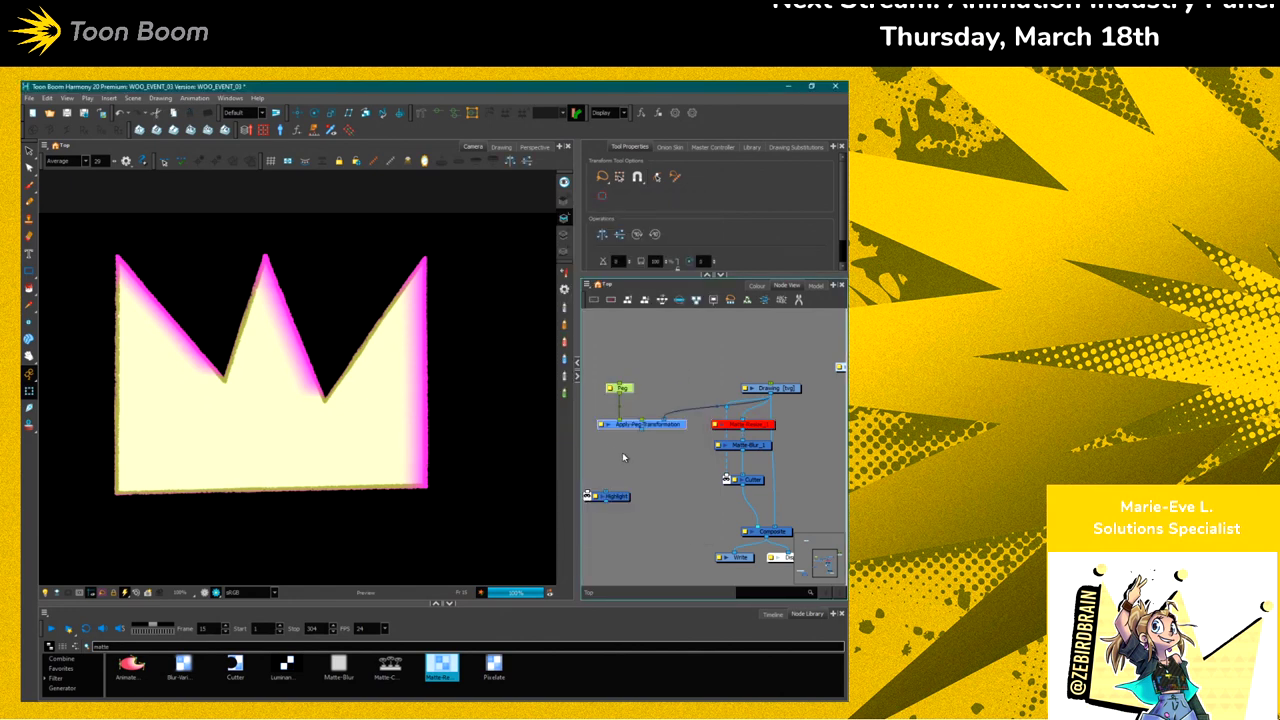
key(Delete)
drag(711, 449, 669, 422)
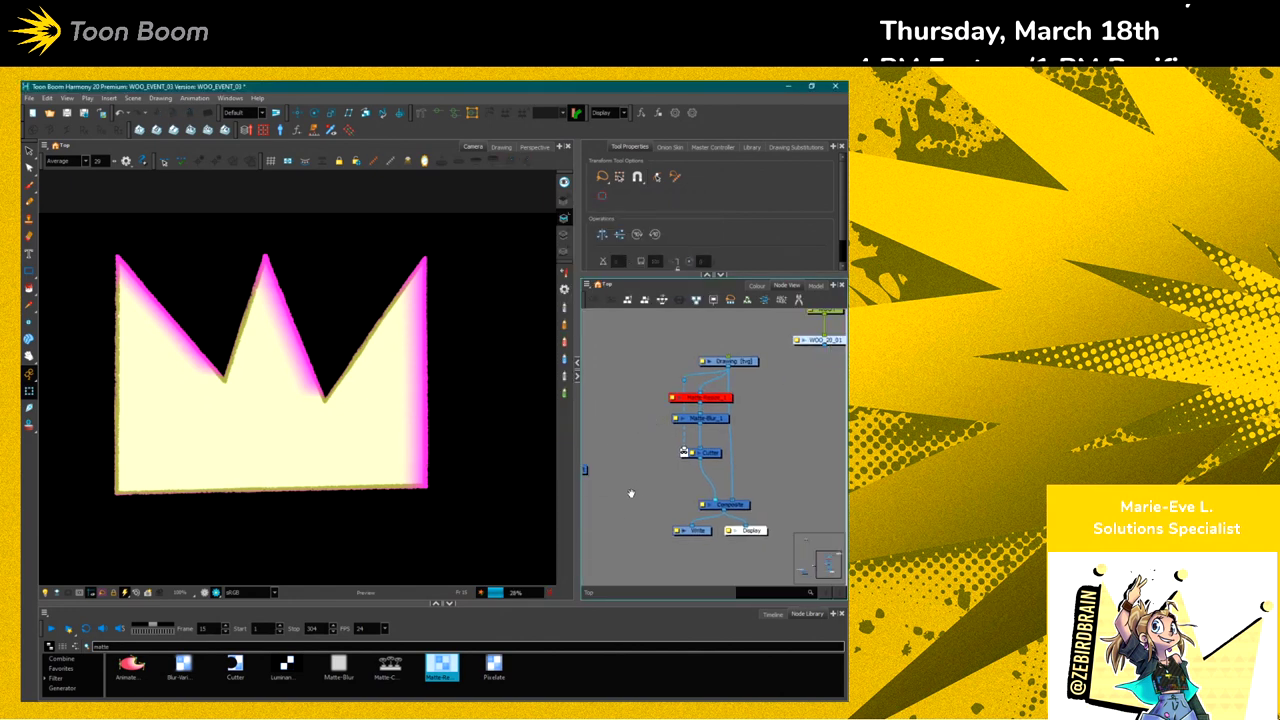
drag(577, 503, 511, 503)
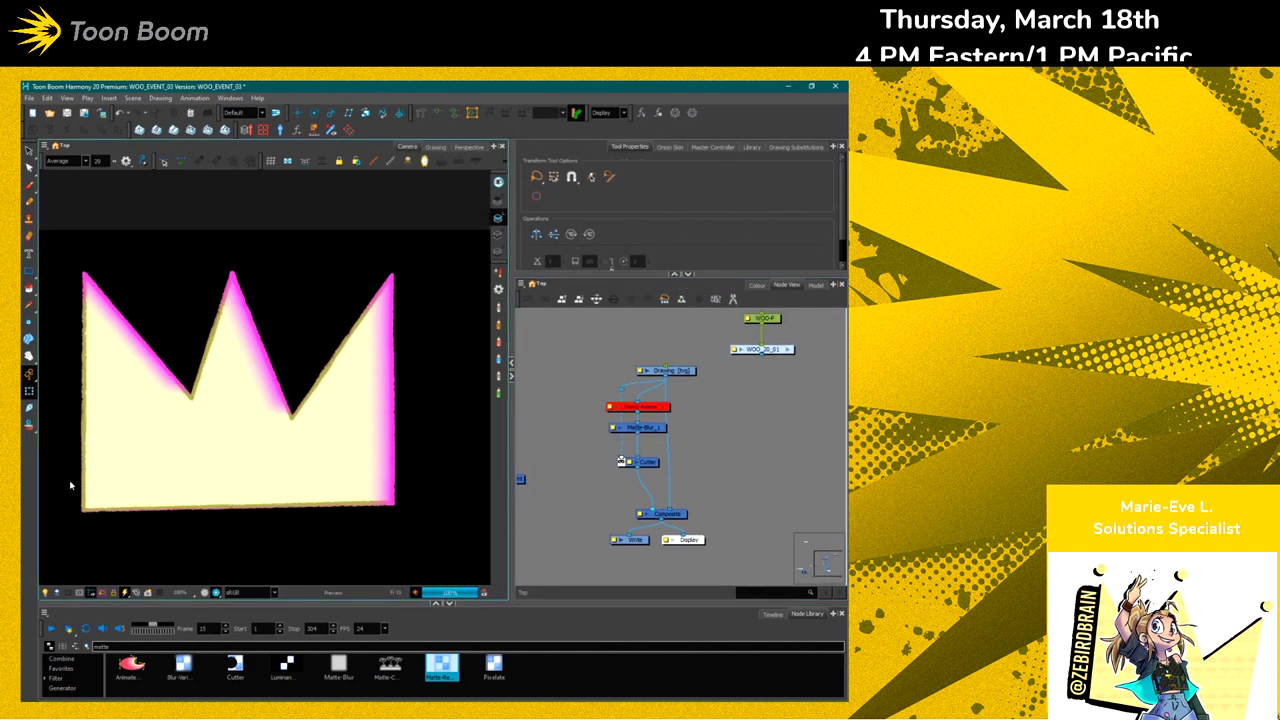
click(650, 428)
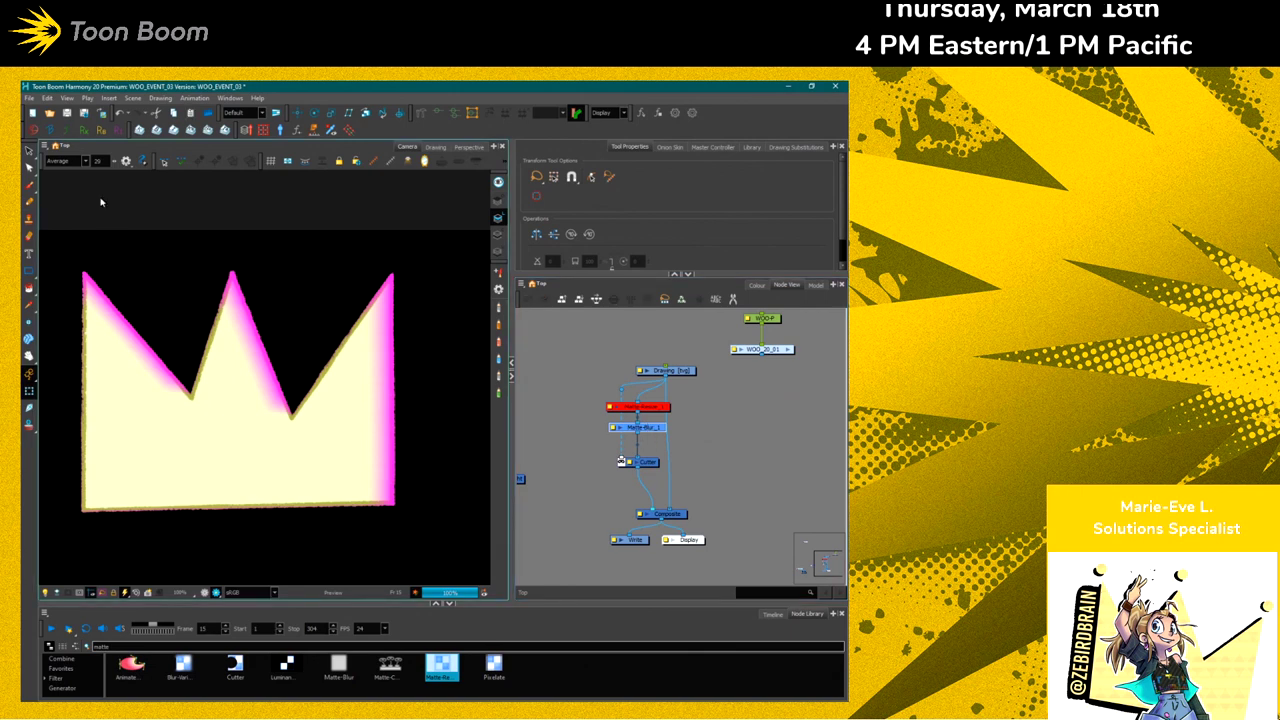
click(297, 134)
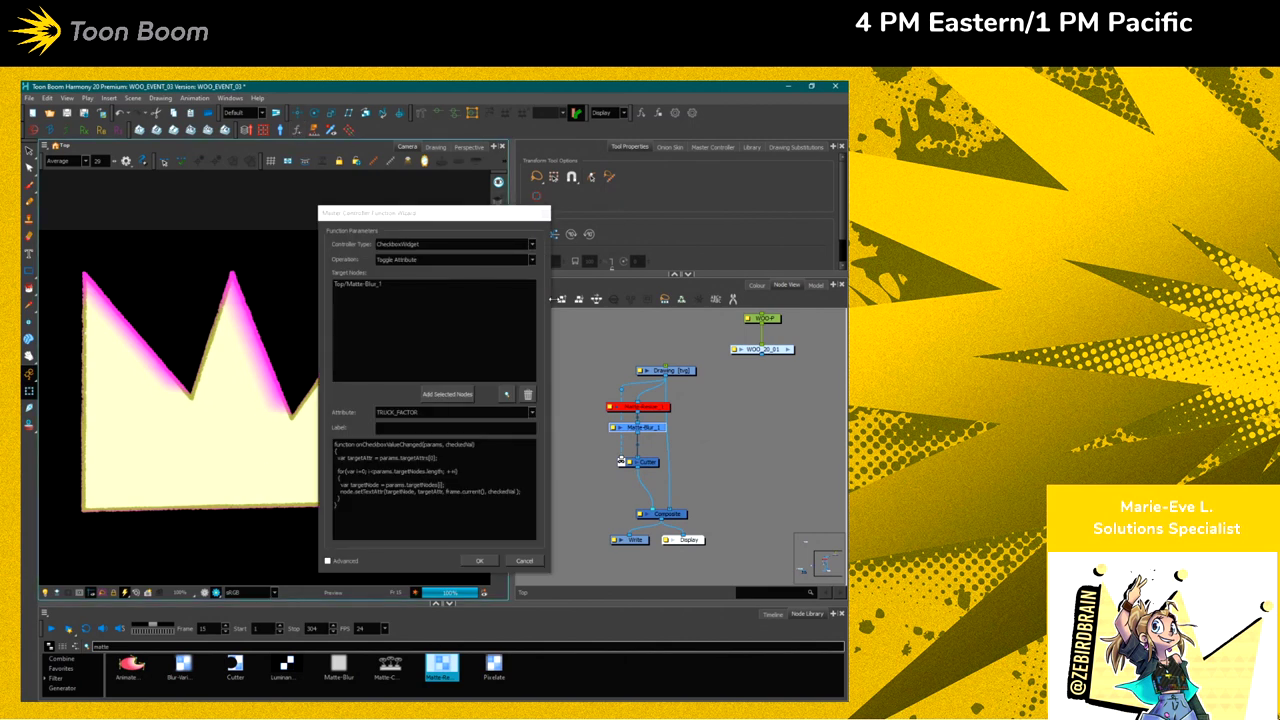
click(385, 247)
click(385, 247)
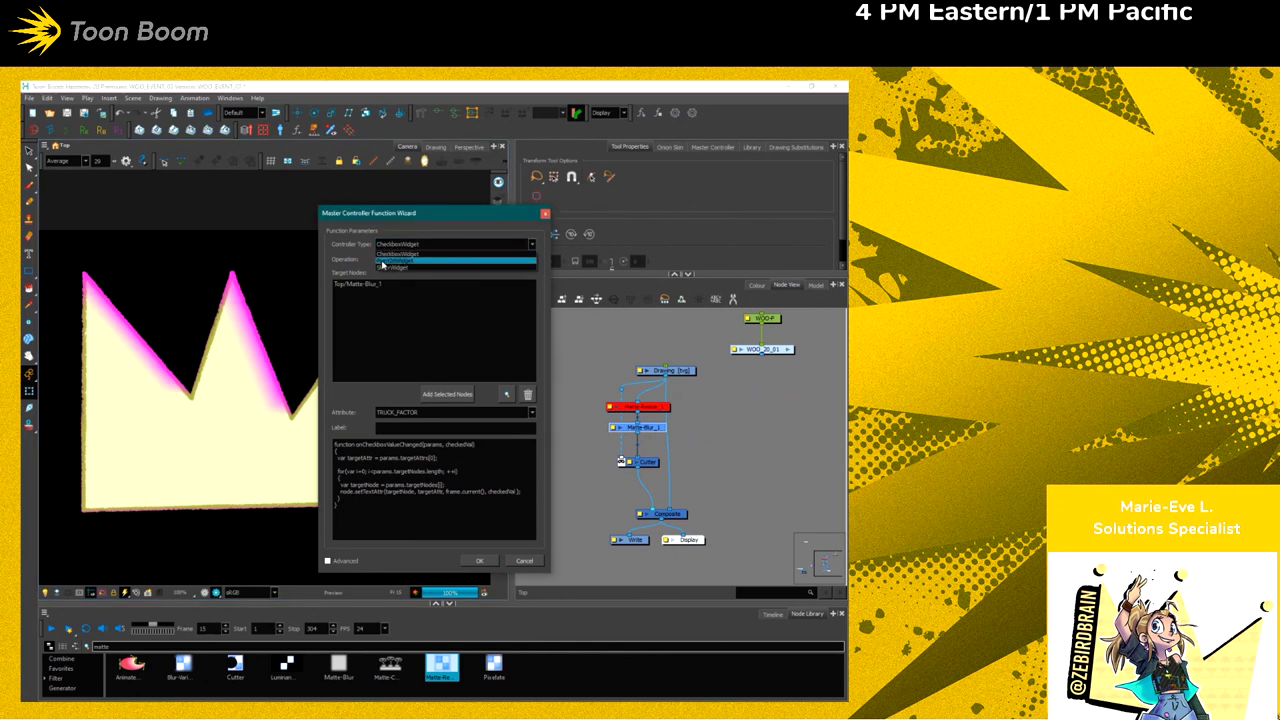
click(382, 263)
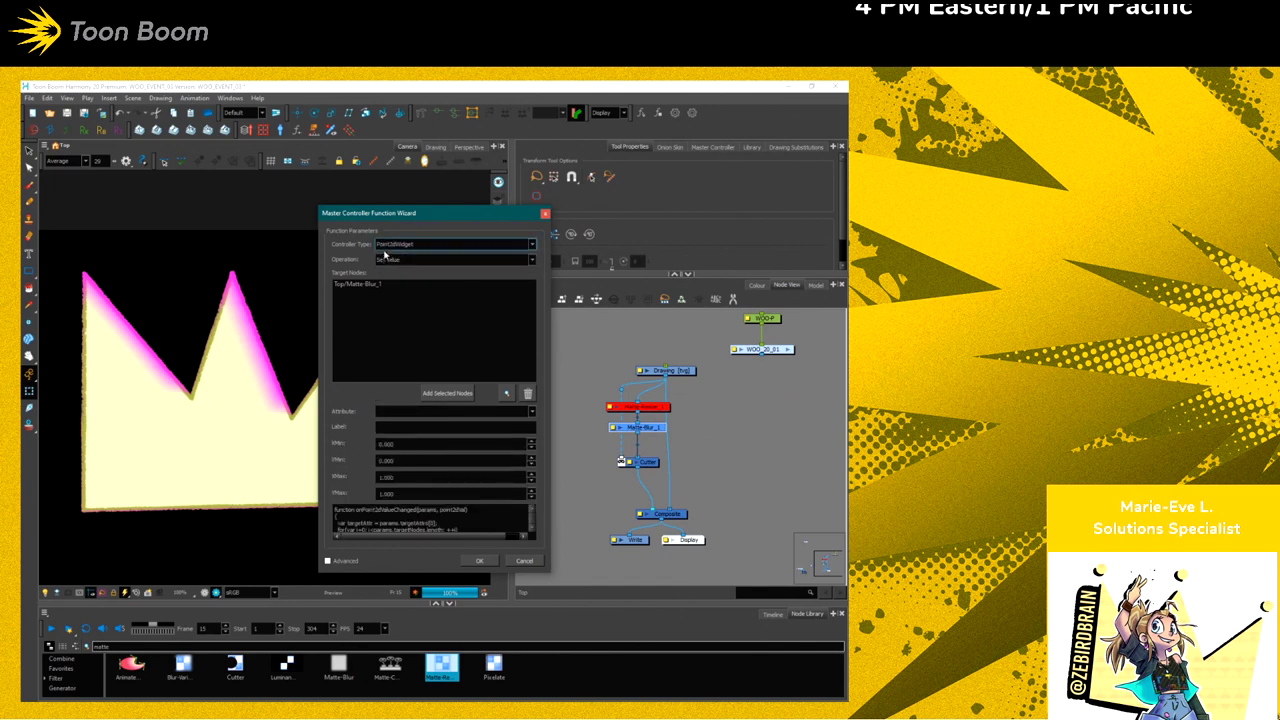
click(382, 461)
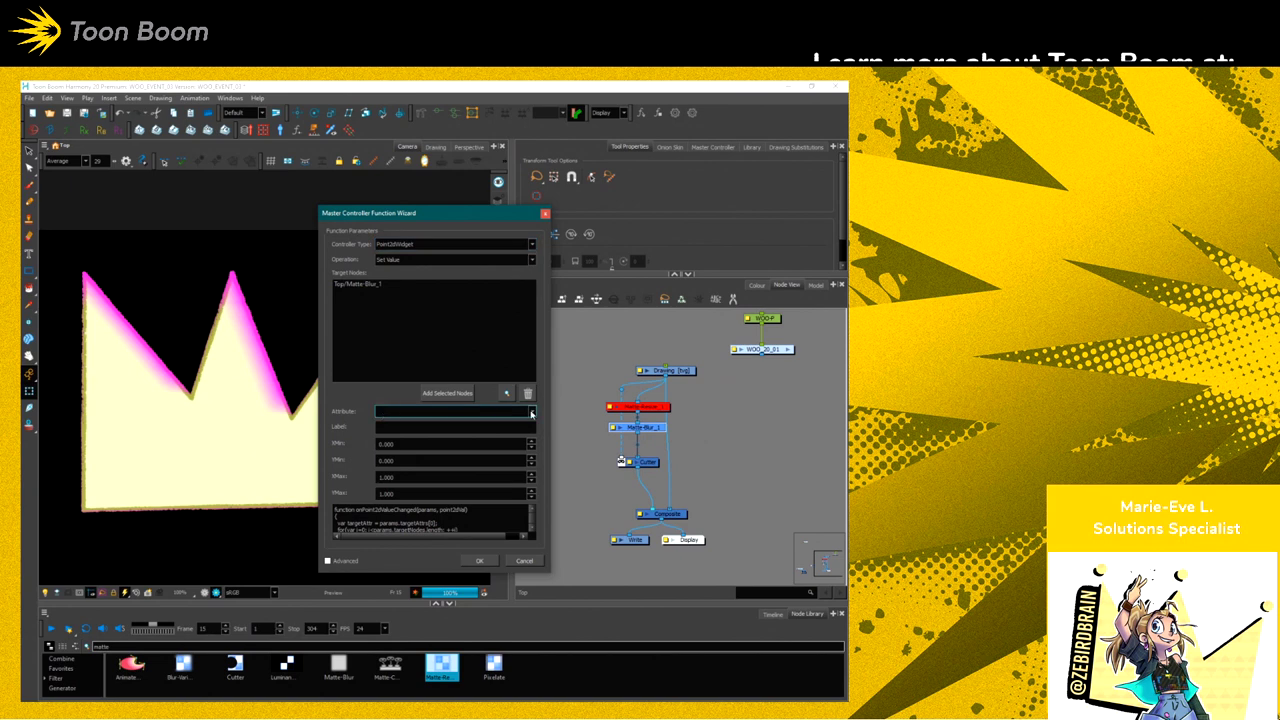
click(510, 562)
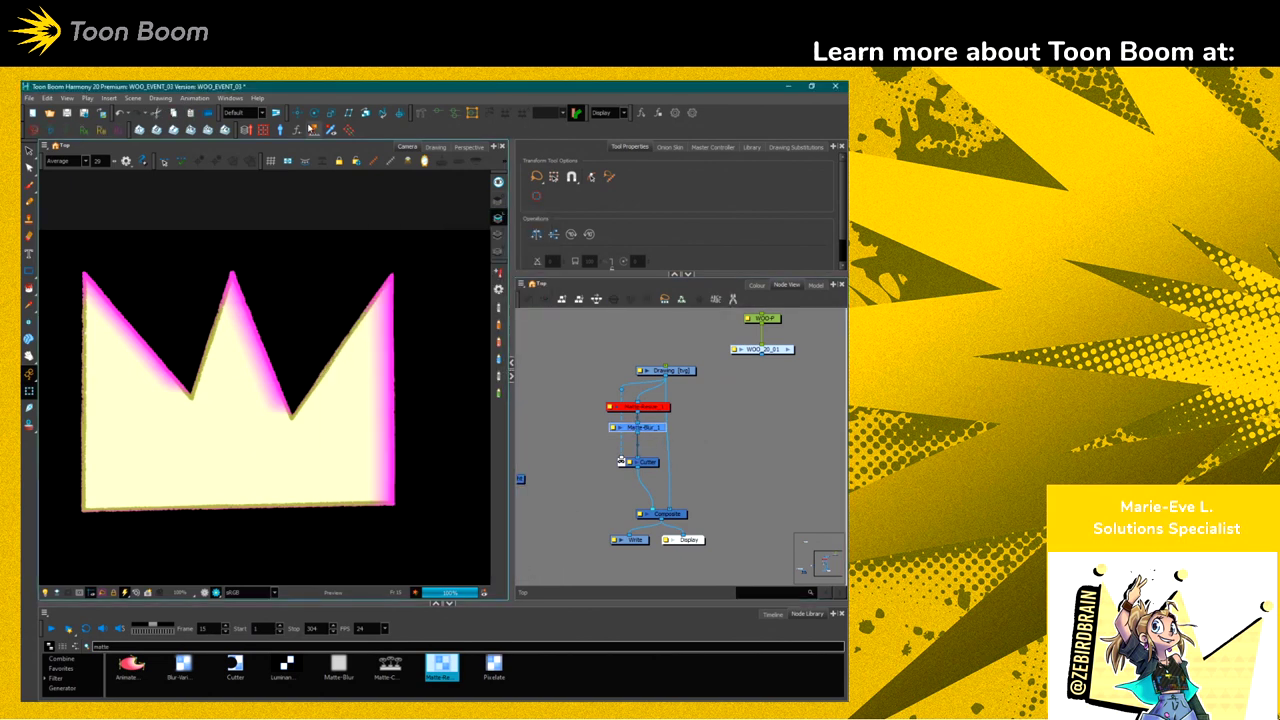
Start a master controller for Matte-Blur_1 using the SliderWidget type and the DIRECTIONAL_ANGLE attribute
click(296, 130)
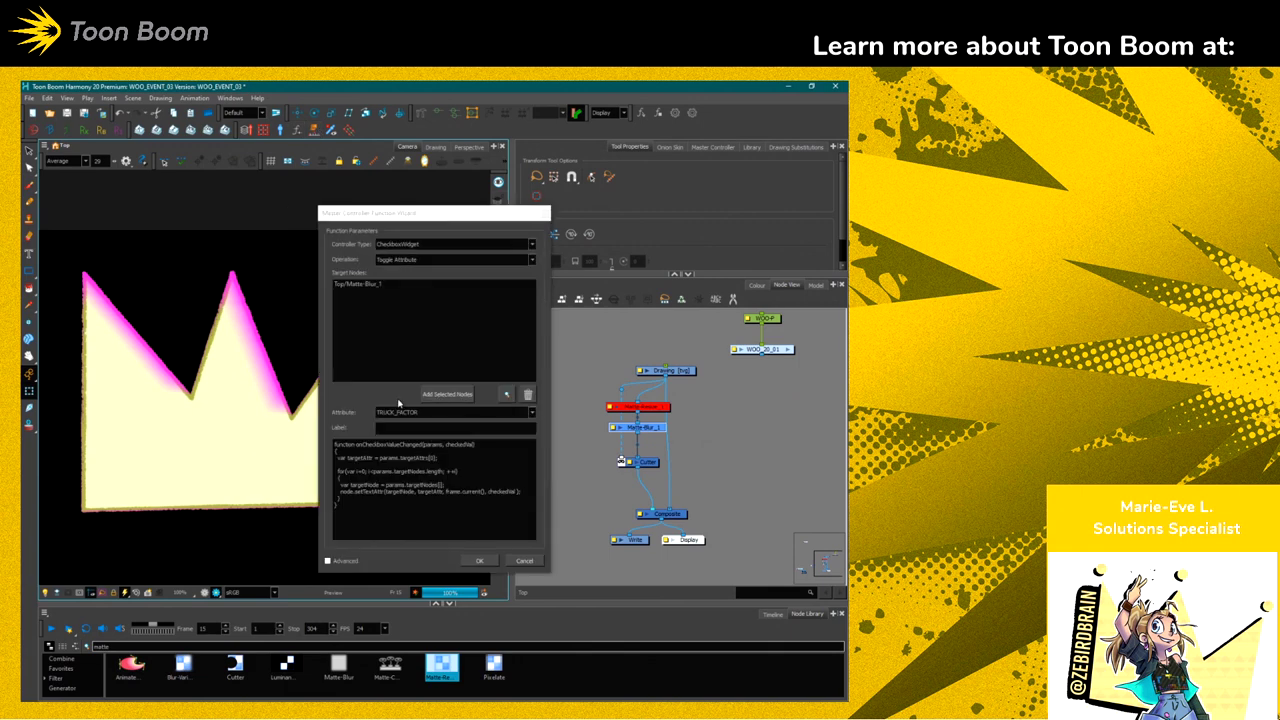
click(386, 244)
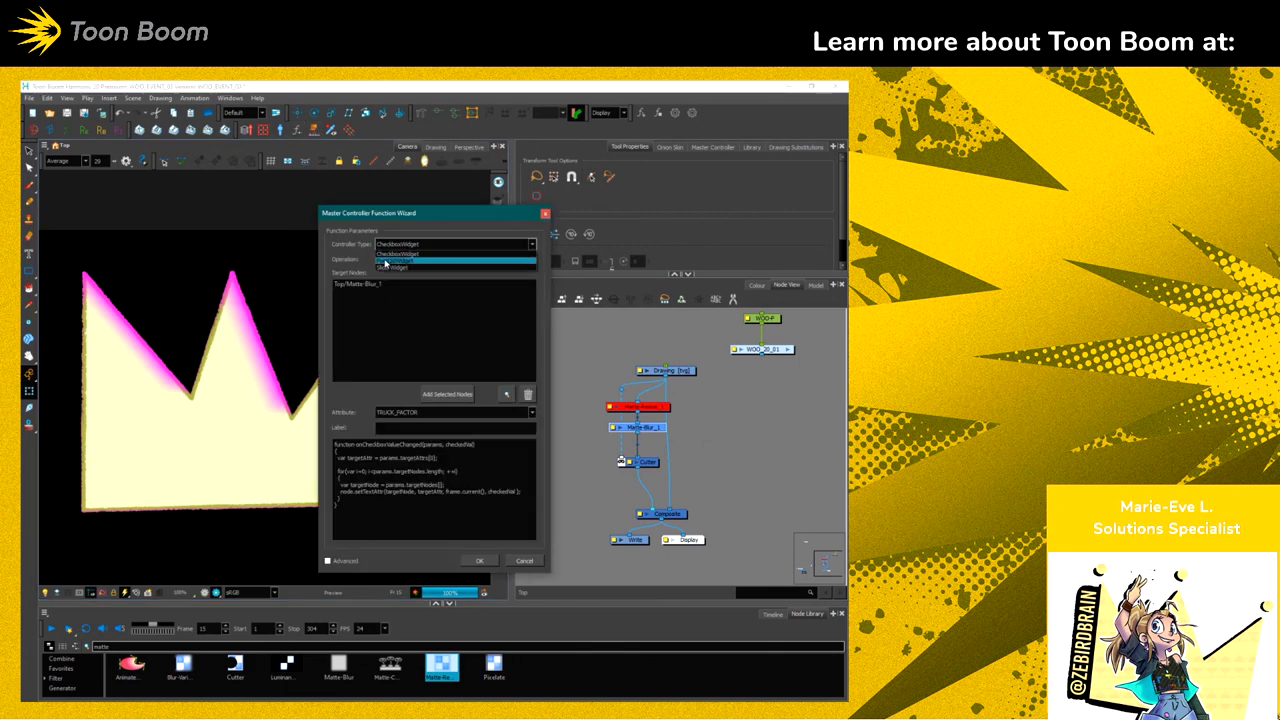
click(386, 260)
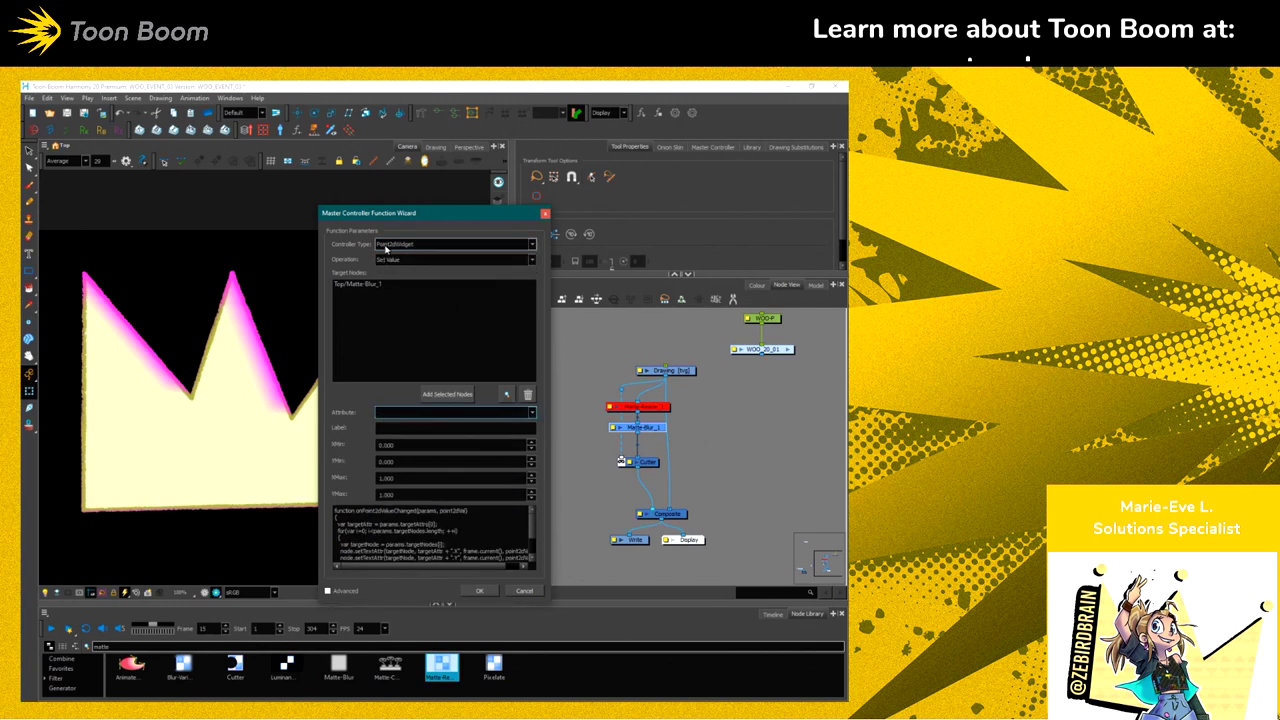
click(386, 246)
click(386, 268)
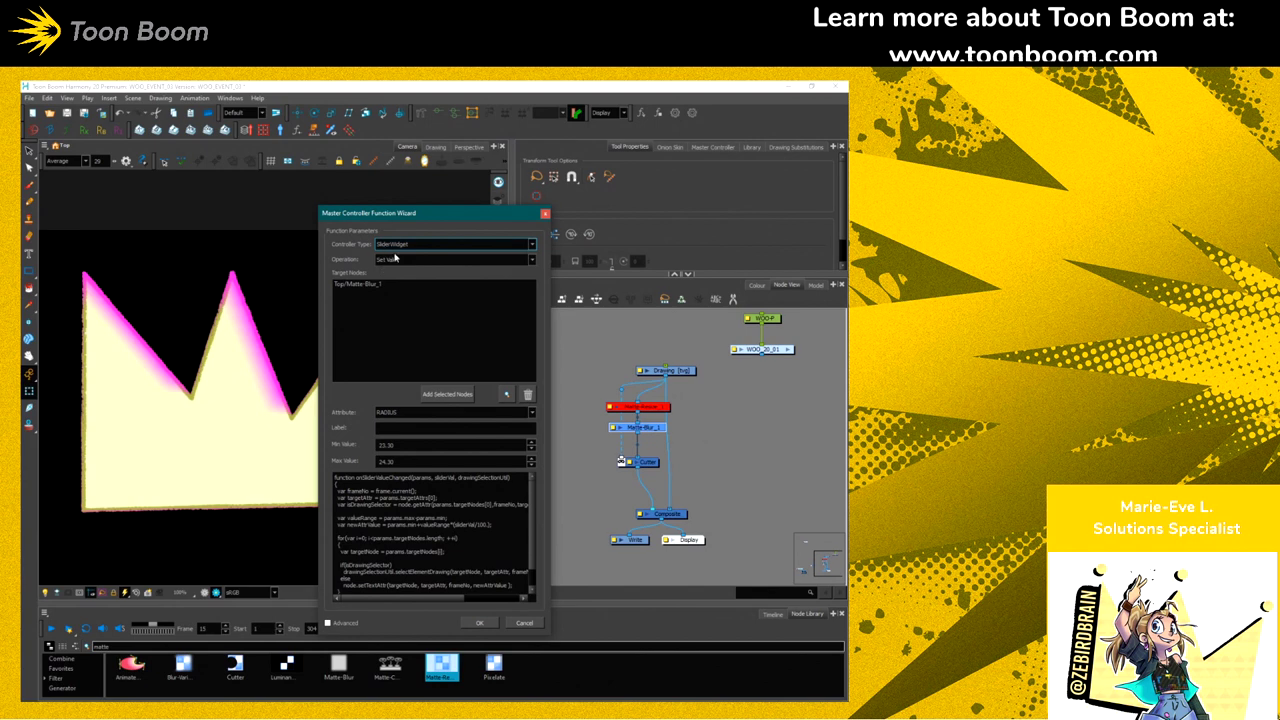
click(529, 414)
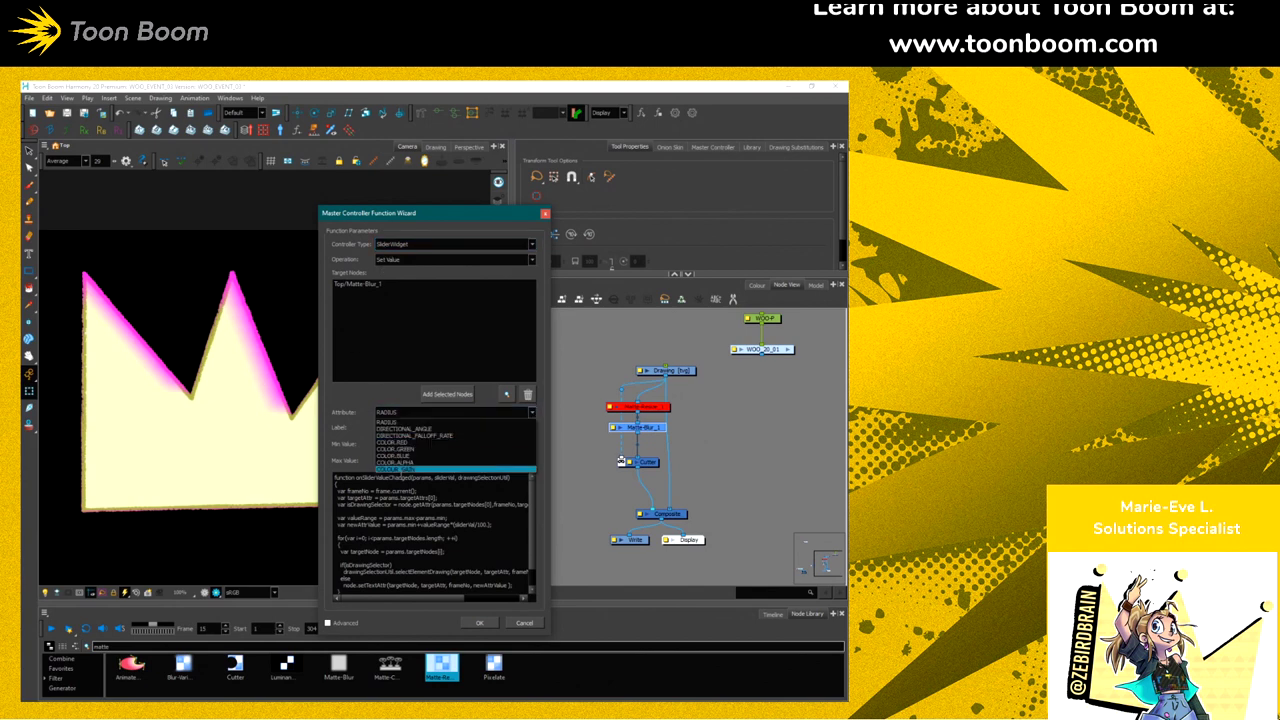
click(427, 429)
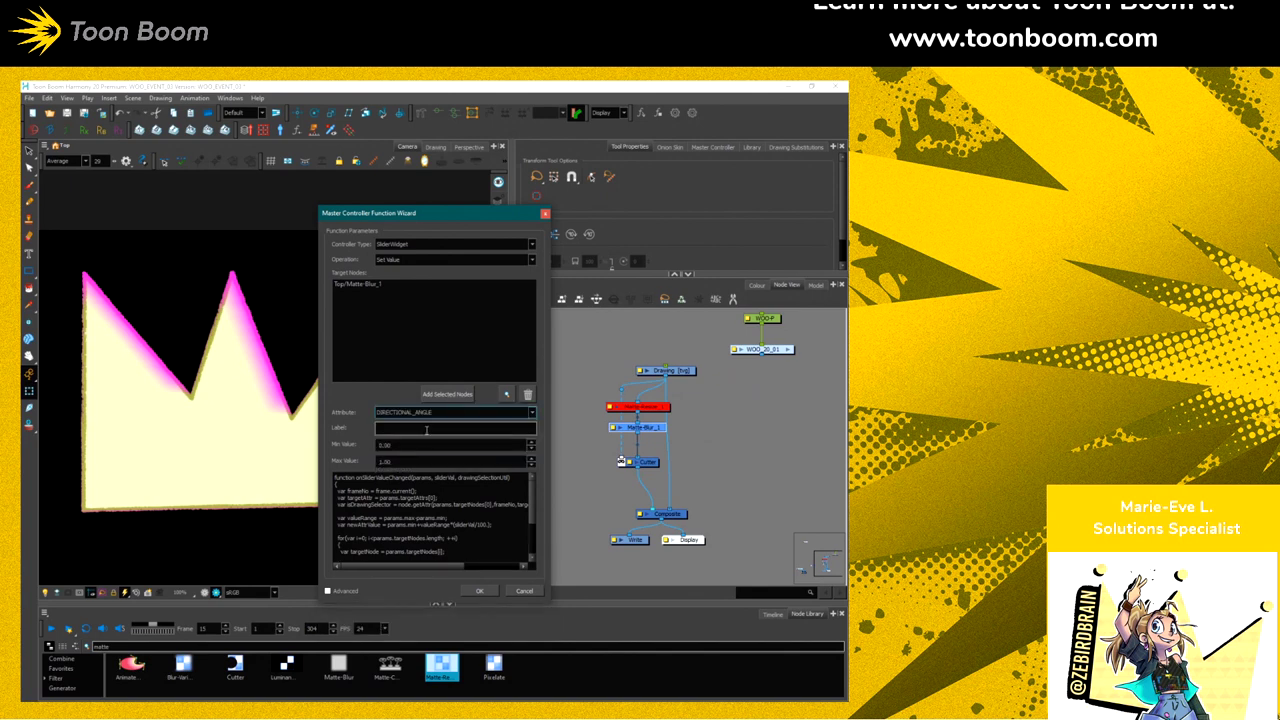
Label the slider controller ANGLE, set its maximum value to 360, and create it attached to Top/Composite
click(388, 429)
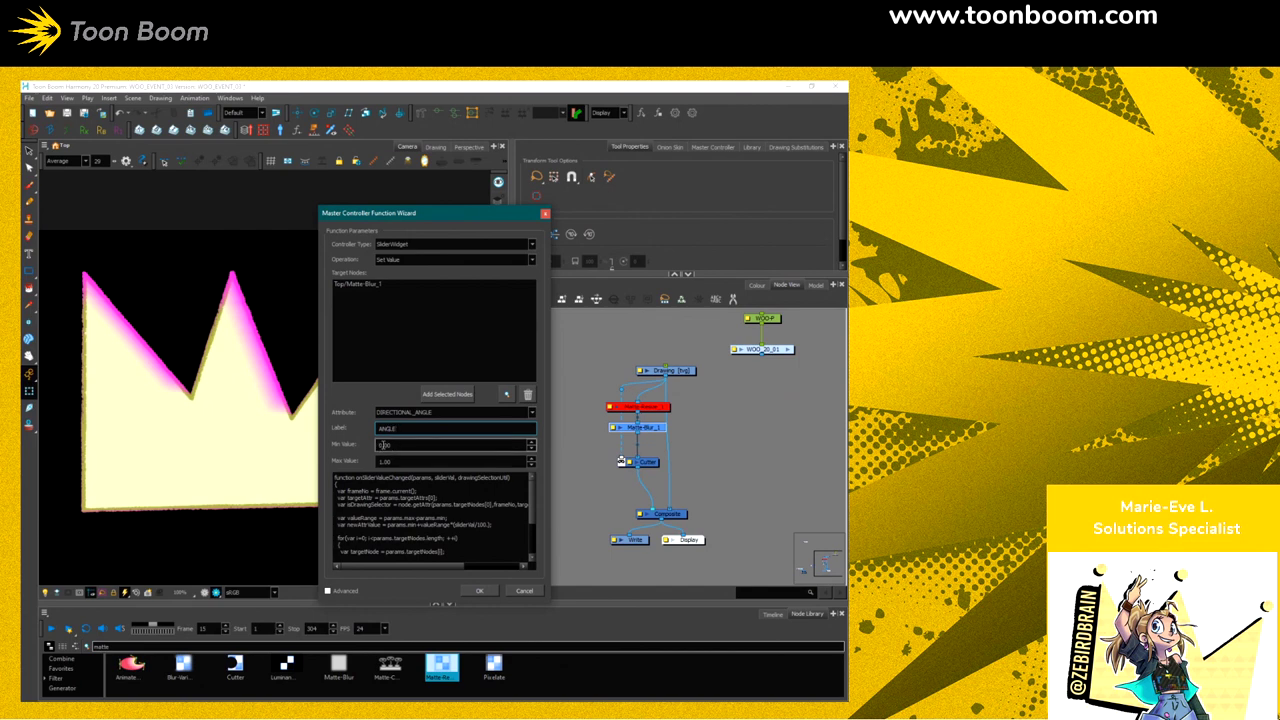
double_click(383, 461)
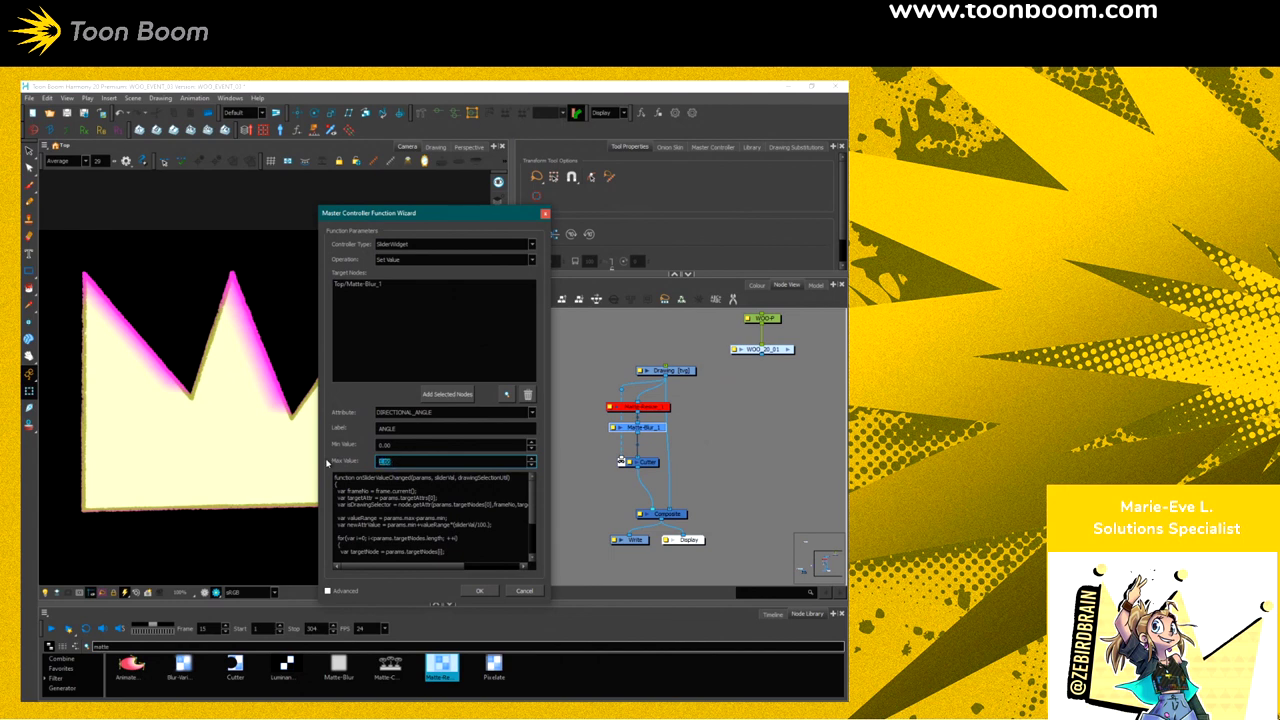
text(360)
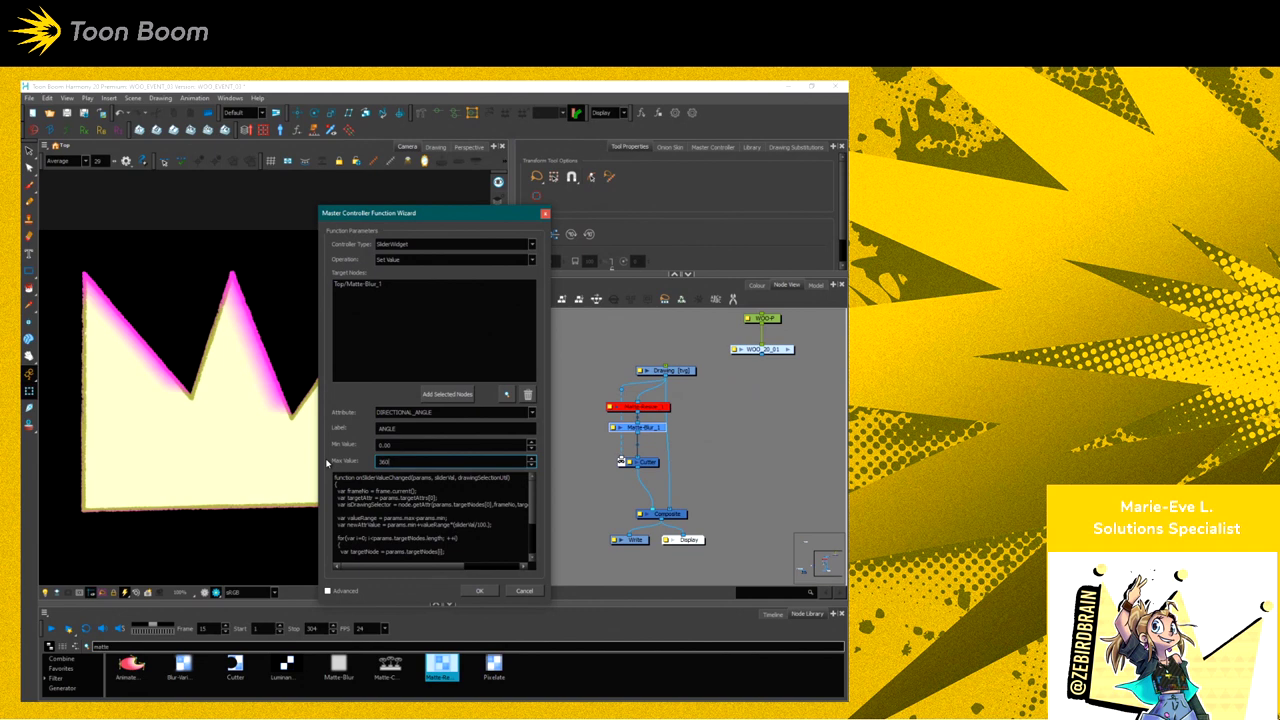
click(479, 590)
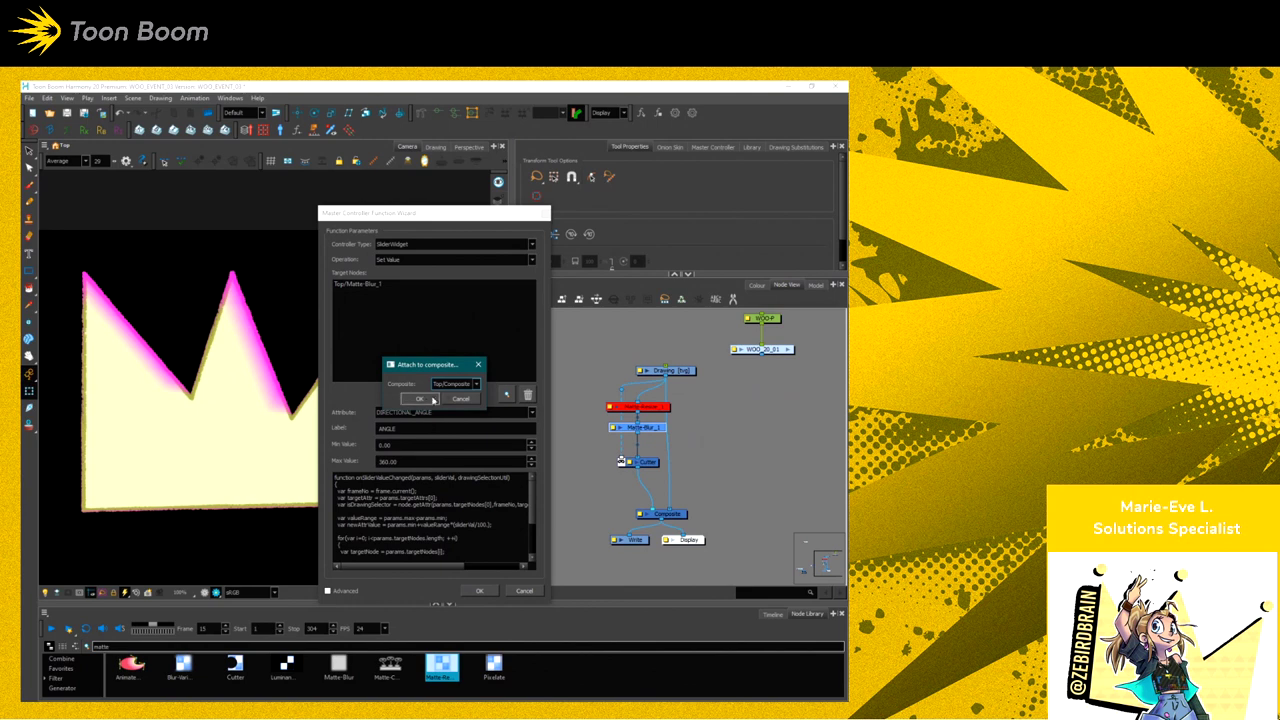
click(420, 399)
click(558, 509)
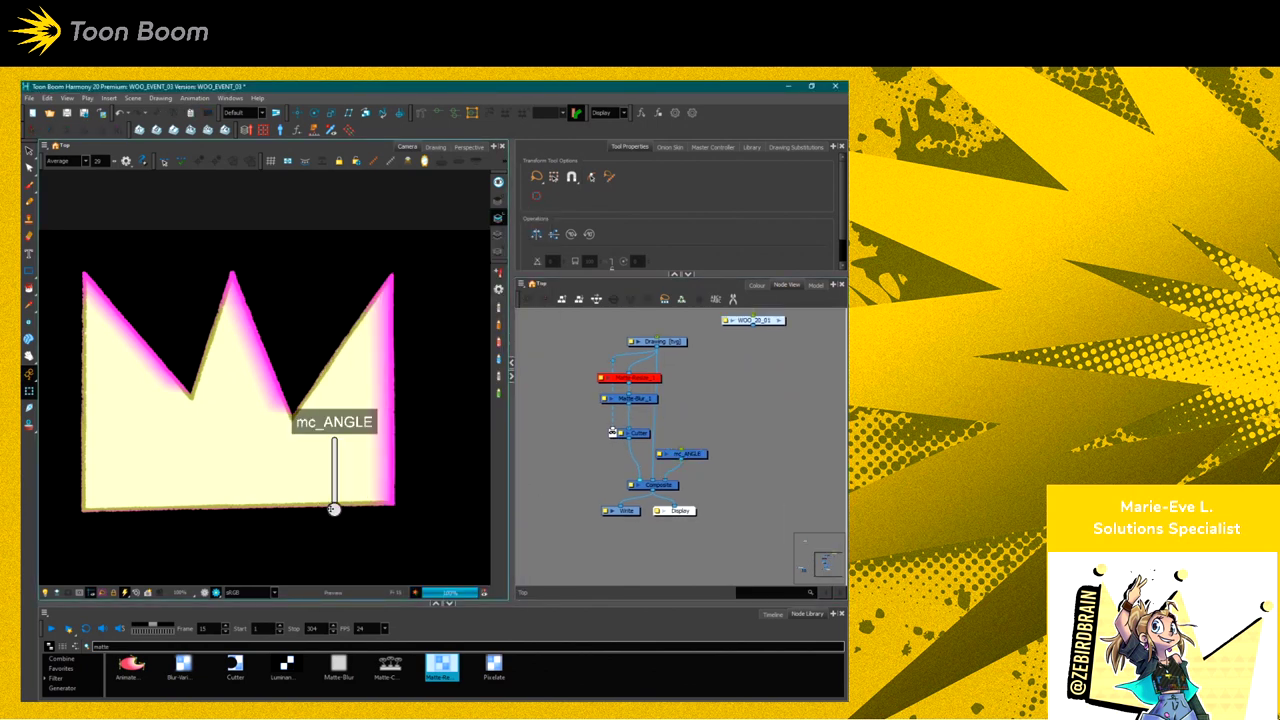
Test the mc_ANGLE slider by raising it past the middle and returning it to its minimum
drag(334, 510, 334, 464)
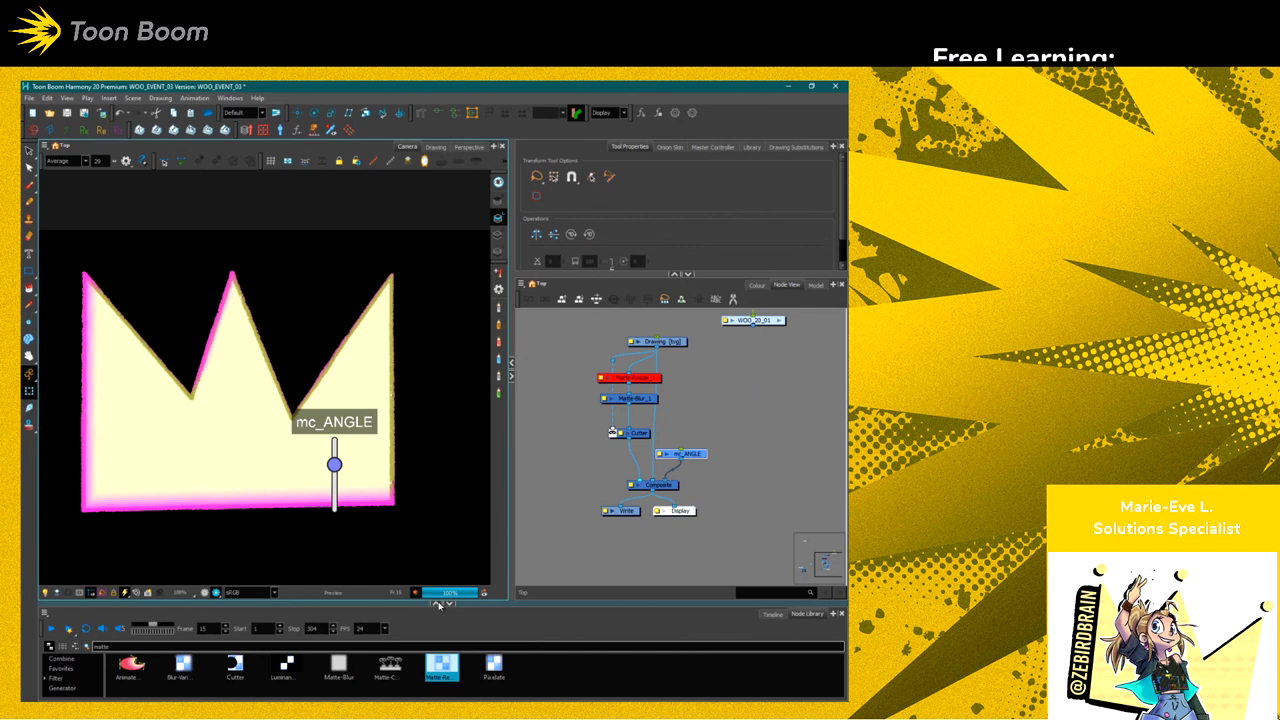
drag(334, 464, 334, 489)
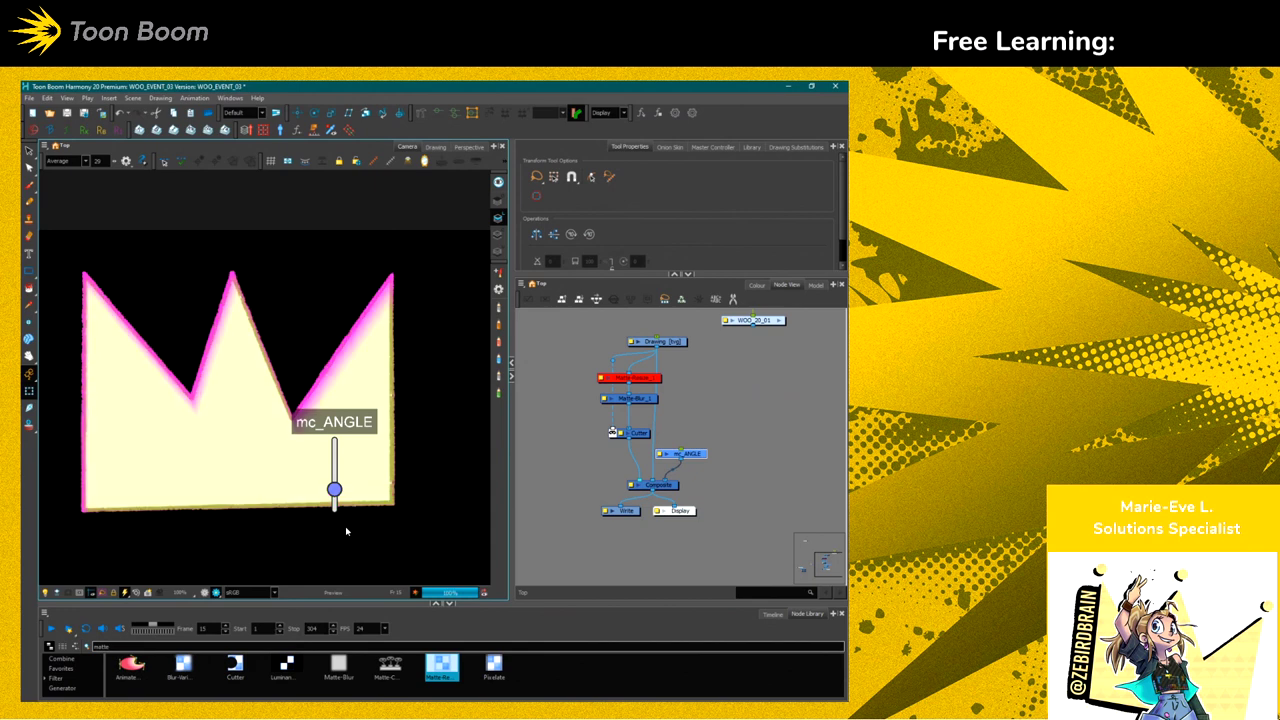
drag(334, 489, 334, 509)
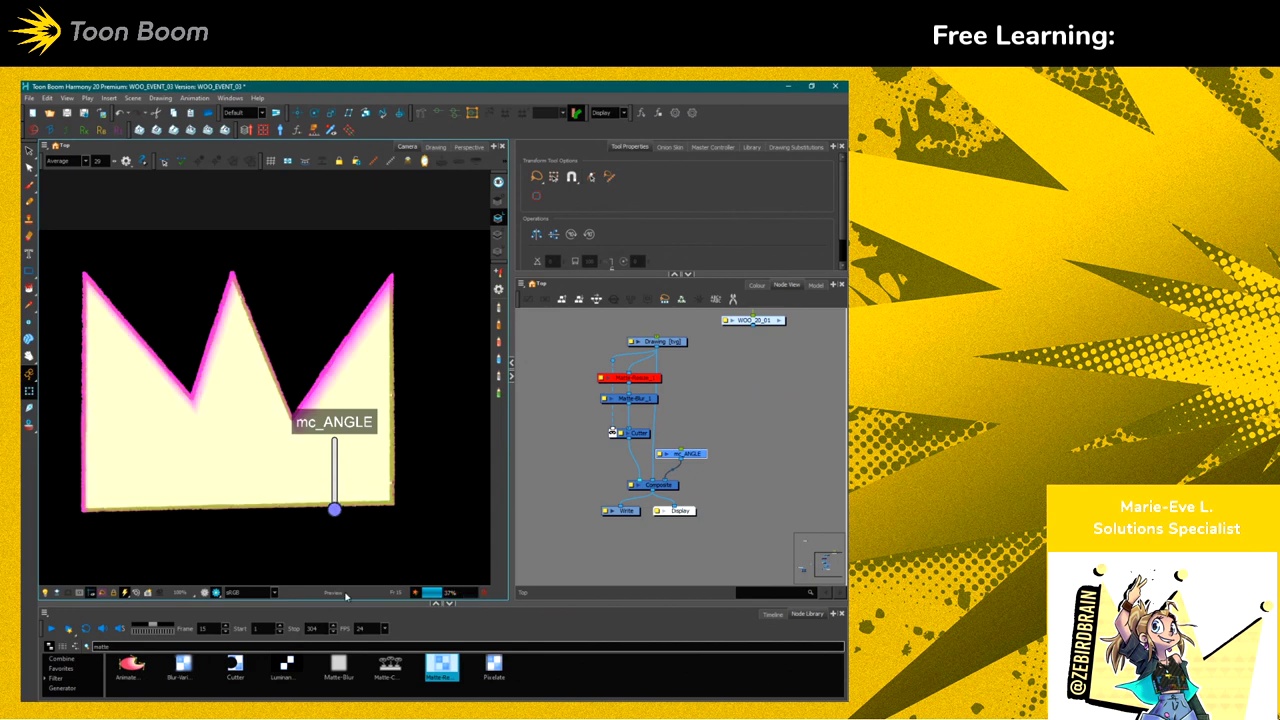
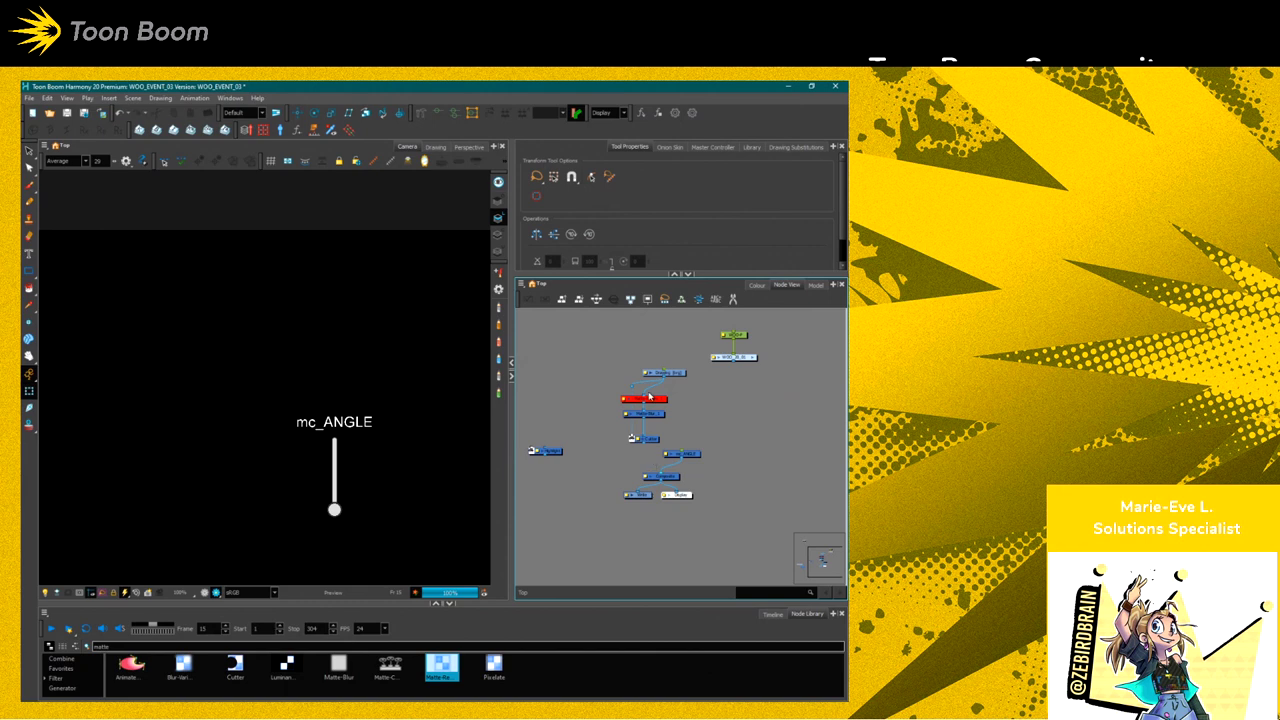
Connect the crown's Drawing node directly to the Composite and add a parent Peg above the drawing
drag(666, 378, 657, 357)
drag(656, 358, 657, 474)
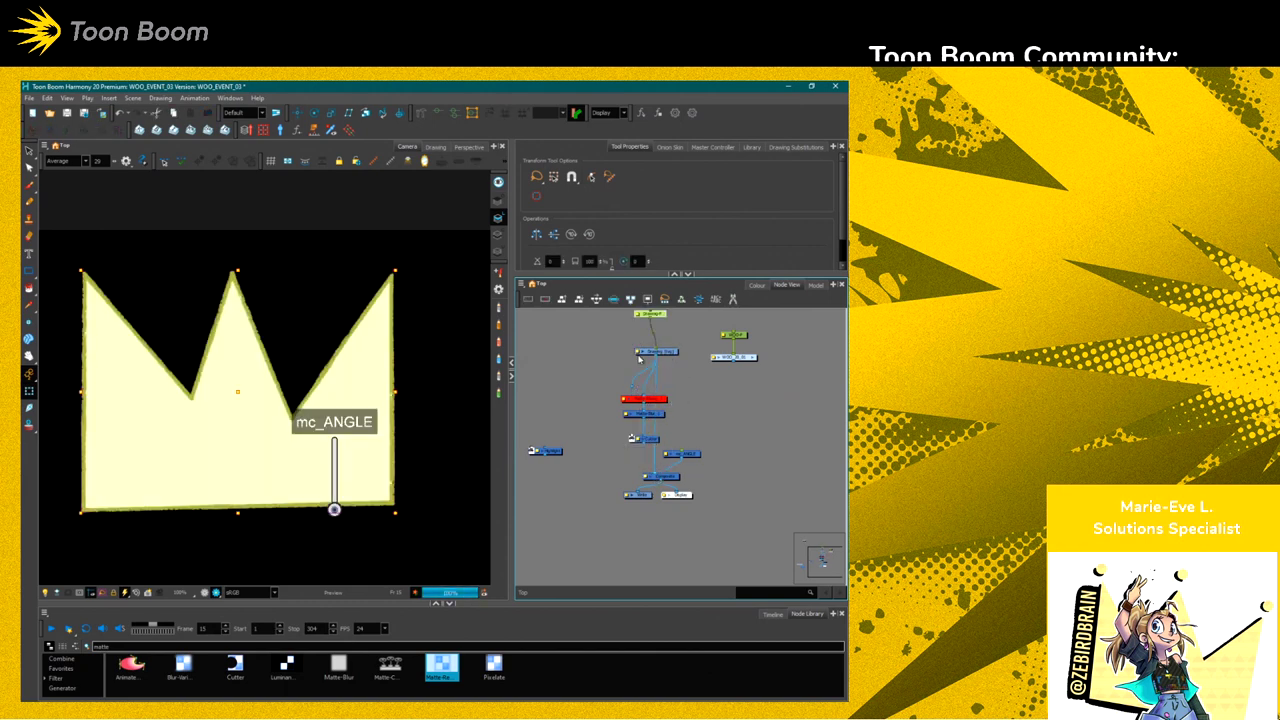
key(ctrl+p)
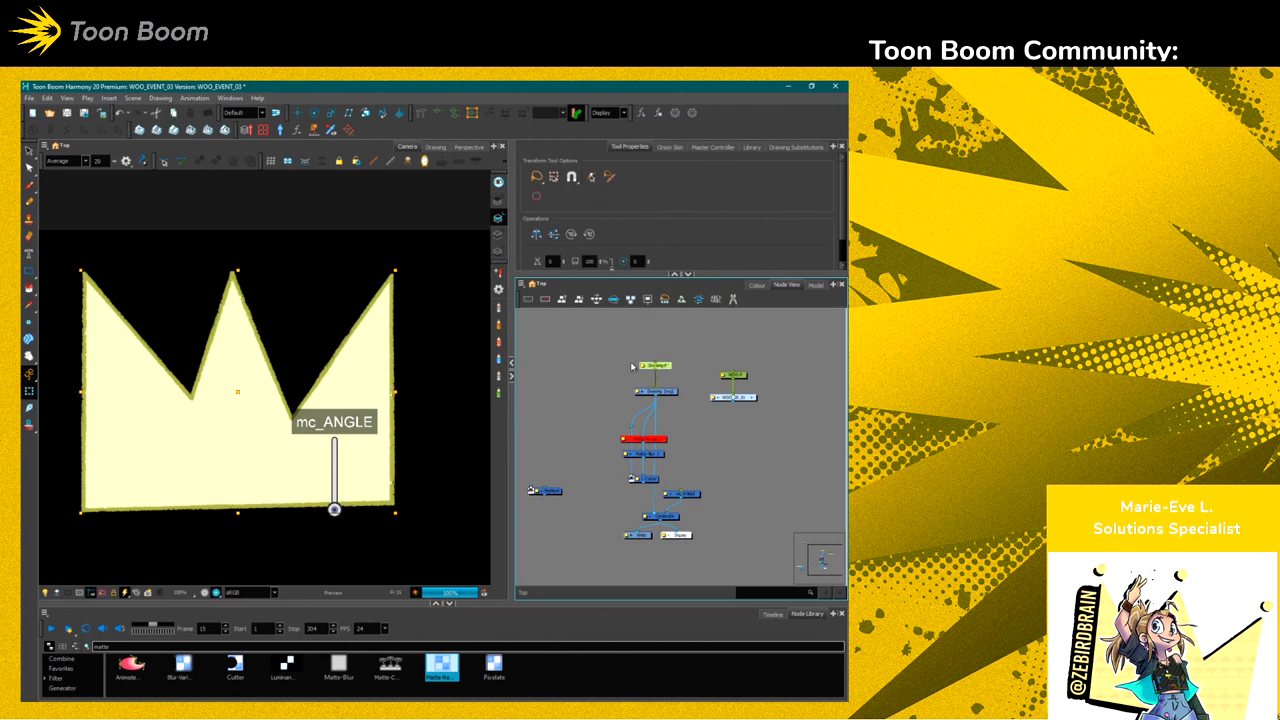
Start a master controller for the Drawing-P peg using the Point2dWidget type and the SCALE attribute
click(470, 240)
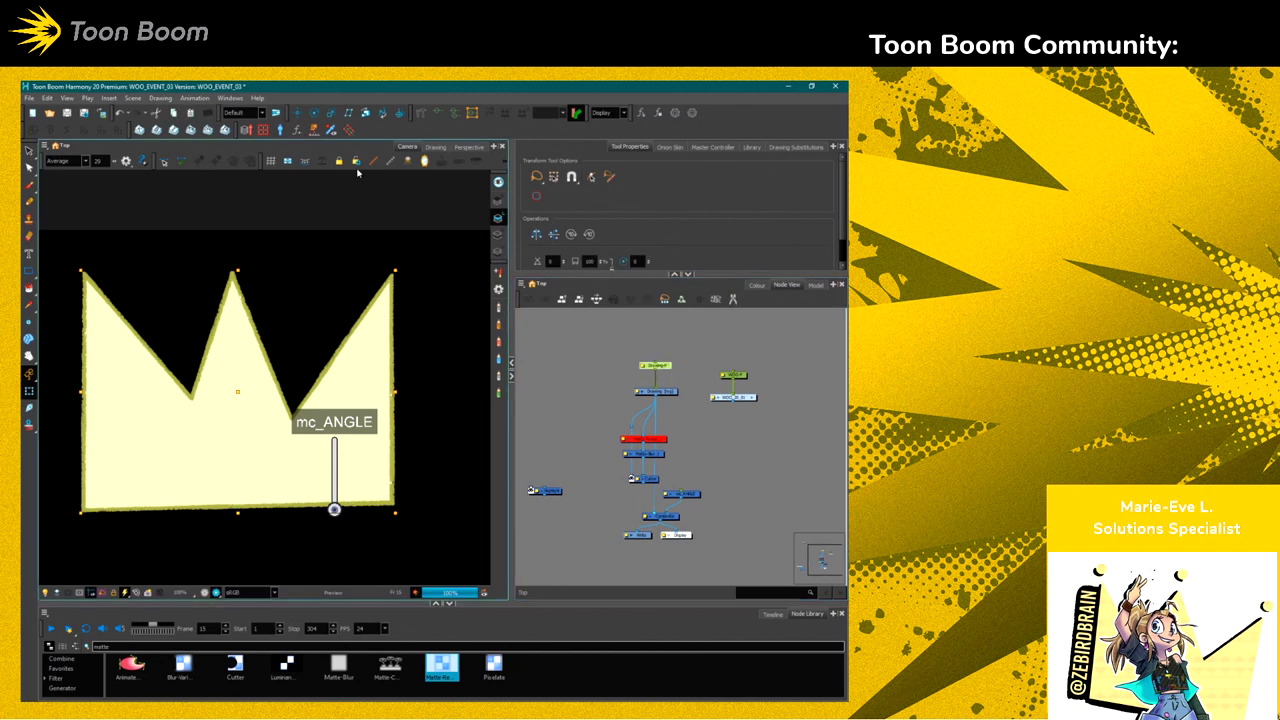
click(297, 133)
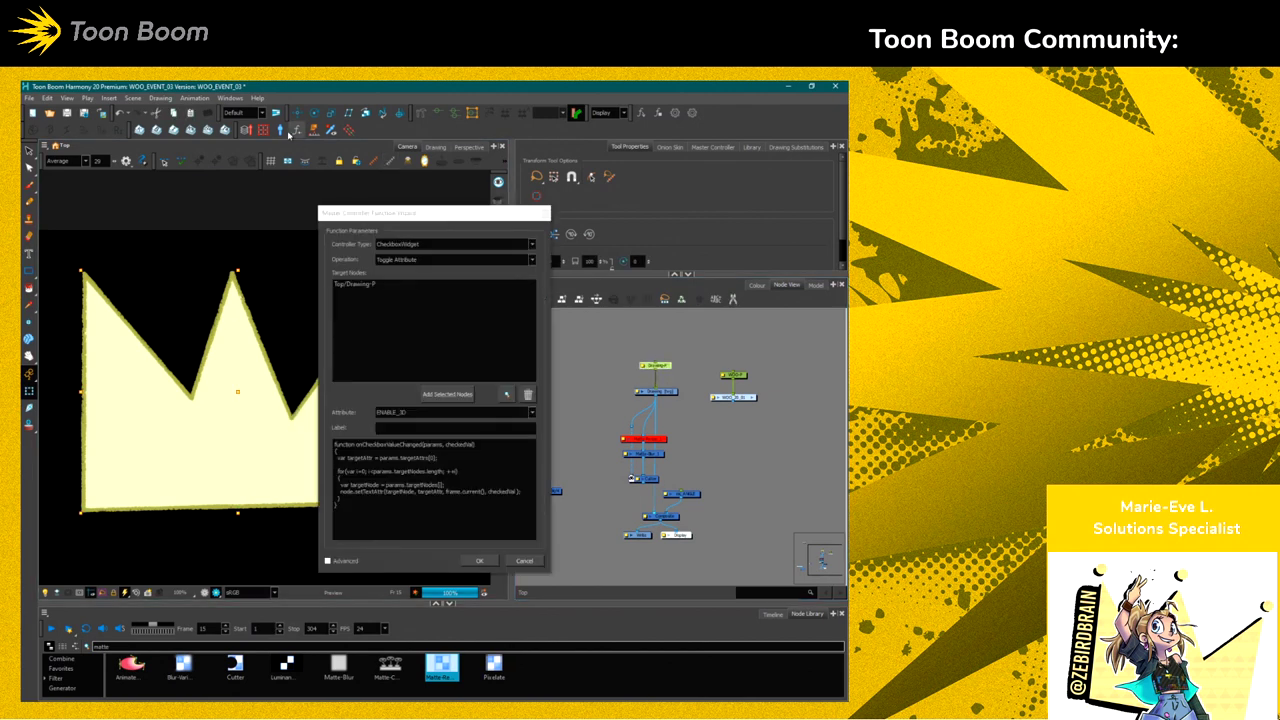
click(384, 244)
click(384, 262)
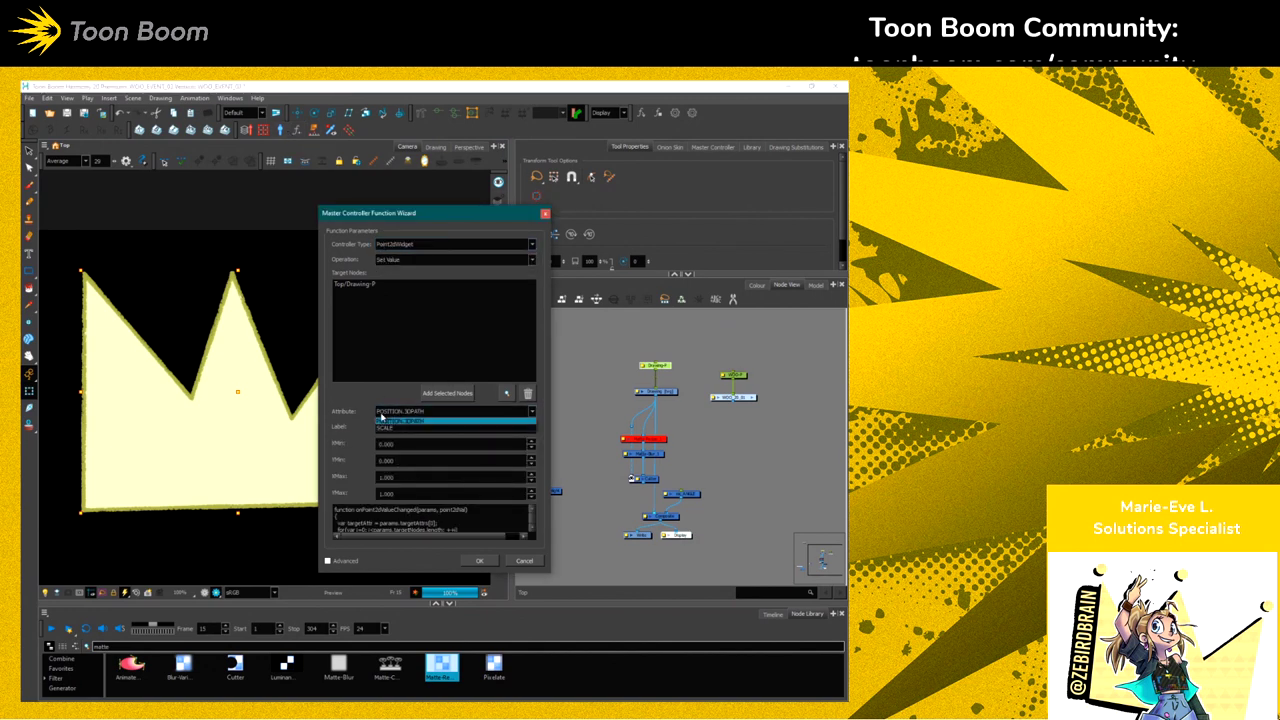
click(384, 420)
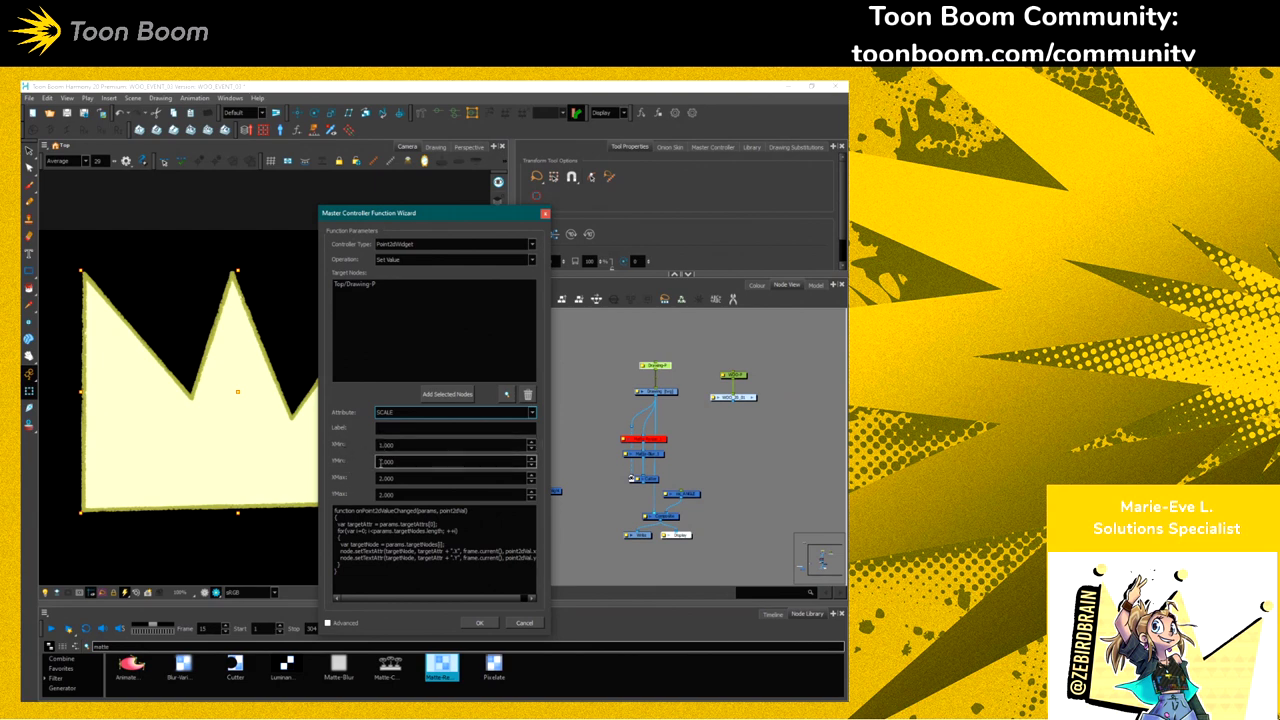
Label the peg's scale controller "scale mc" and create it attached to Top/Composite
double_click(382, 478)
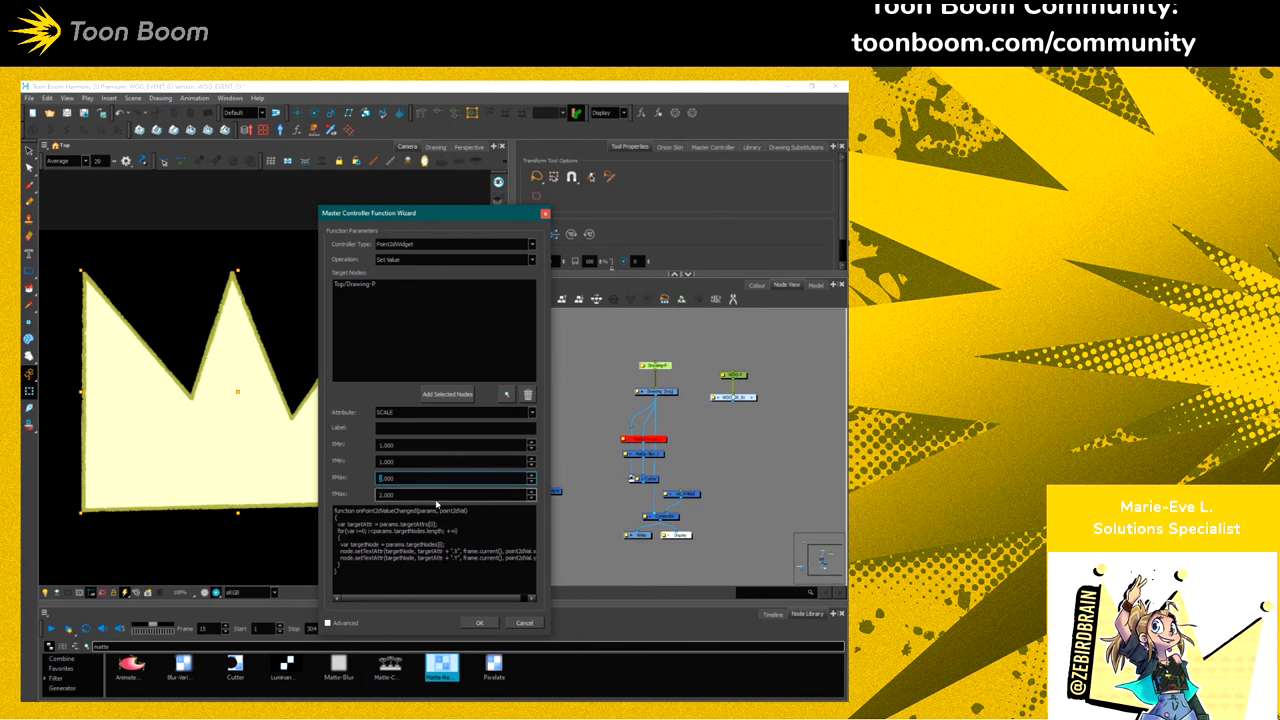
click(388, 427)
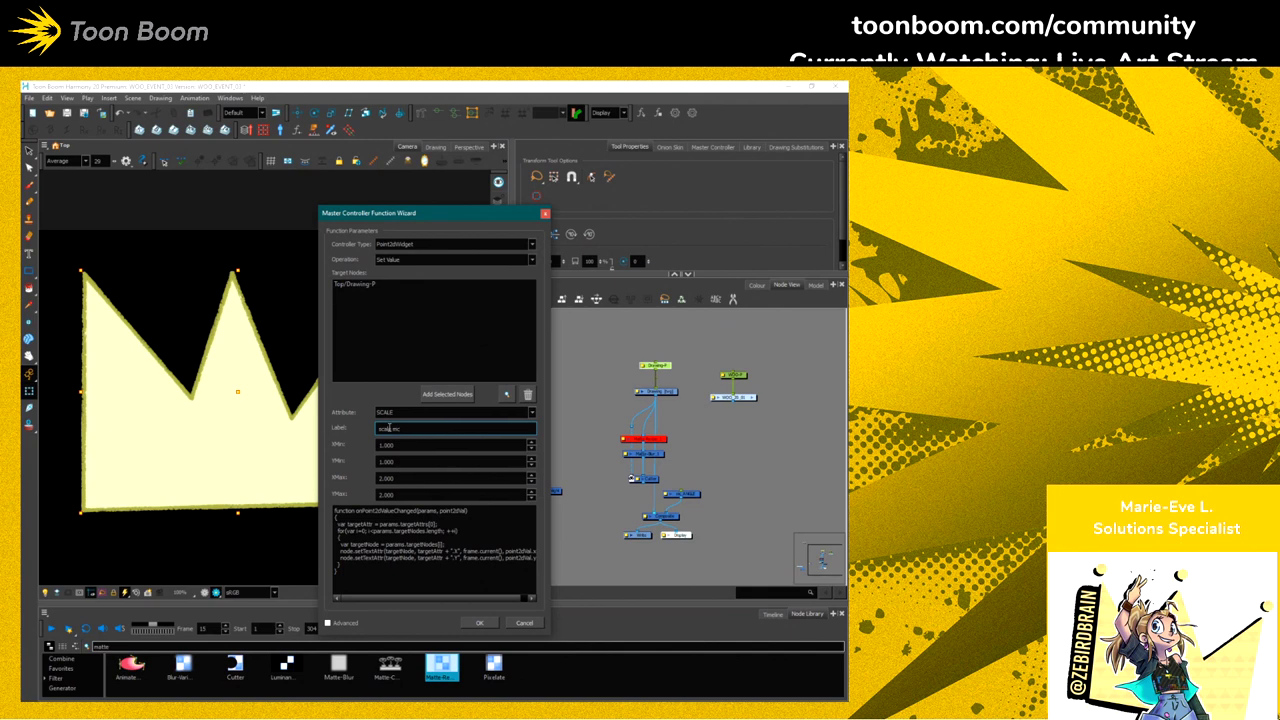
click(477, 622)
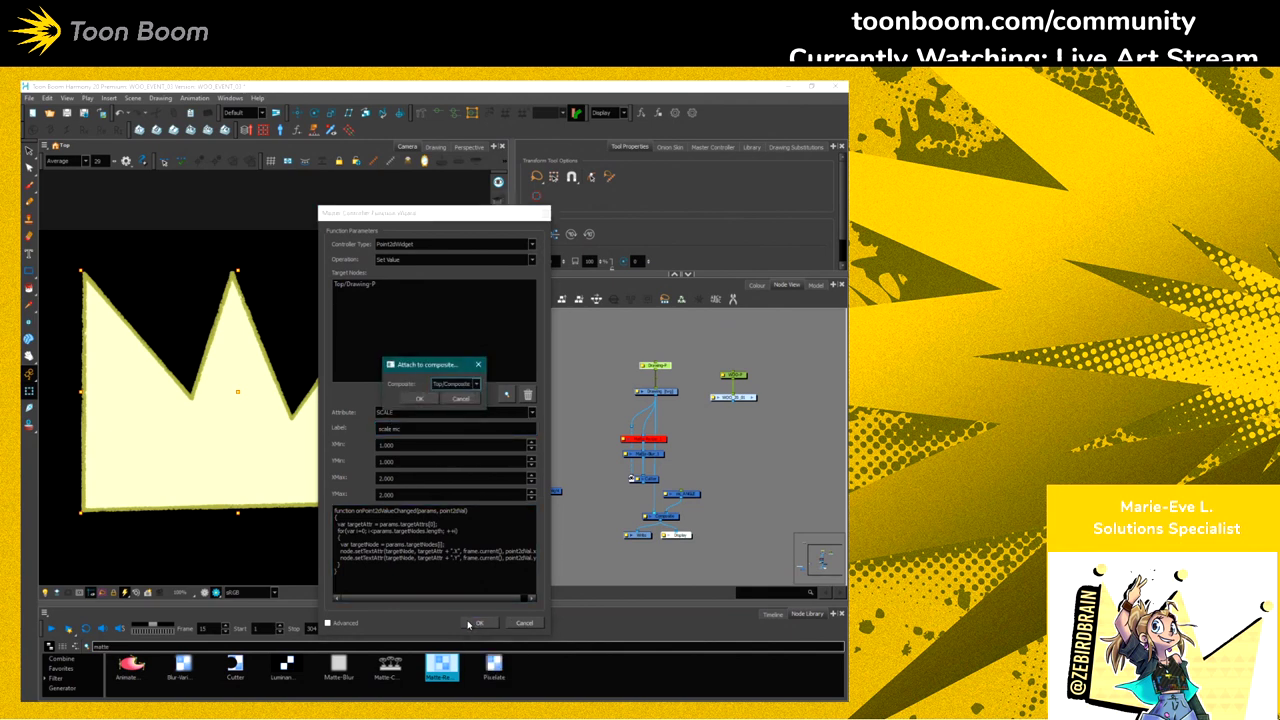
click(427, 400)
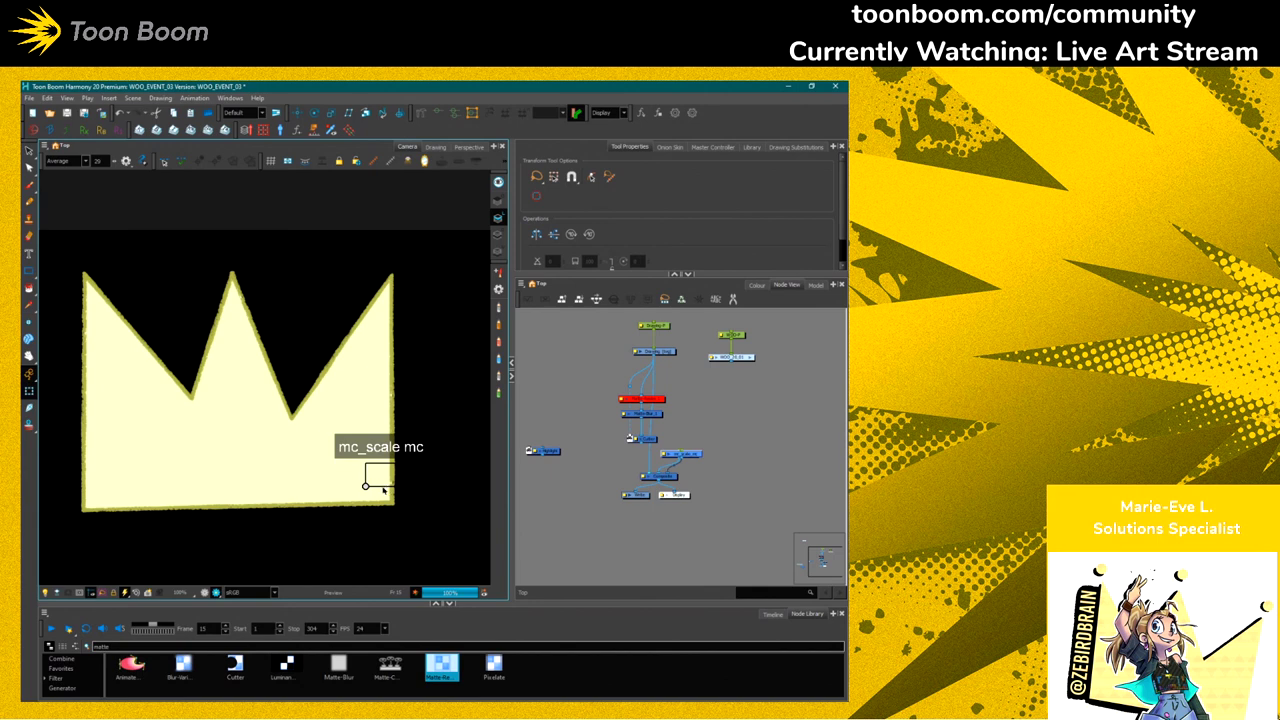
Test the mc_scale mc controller by moving its point along the widget's lower edge to widen the crown
scroll(383, 489, up, 5)
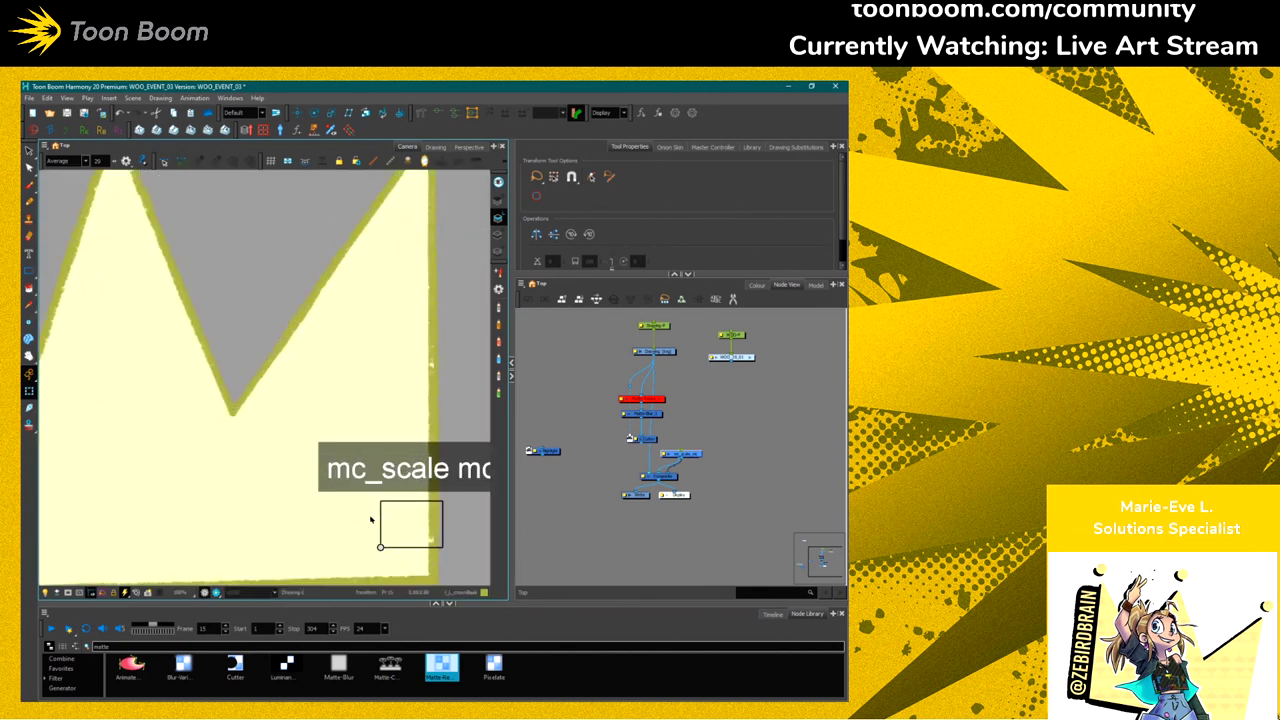
scroll(370, 519, down, 4)
scroll(360, 528, up, 1)
scroll(323, 466, down, 2)
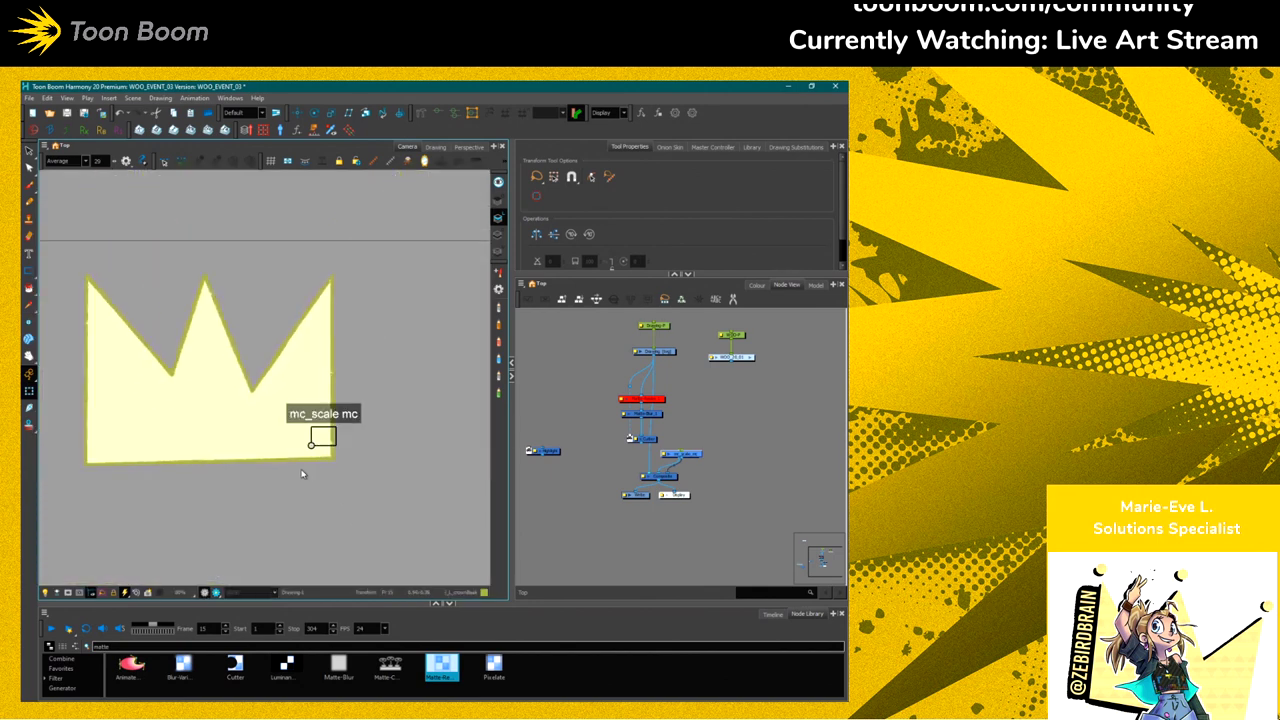
mouse_move(311, 446)
mouse_down()
mouse_move(311, 433)
mouse_move(332, 445)
mouse_move(324, 434)
mouse_move(311, 444)
mouse_up()
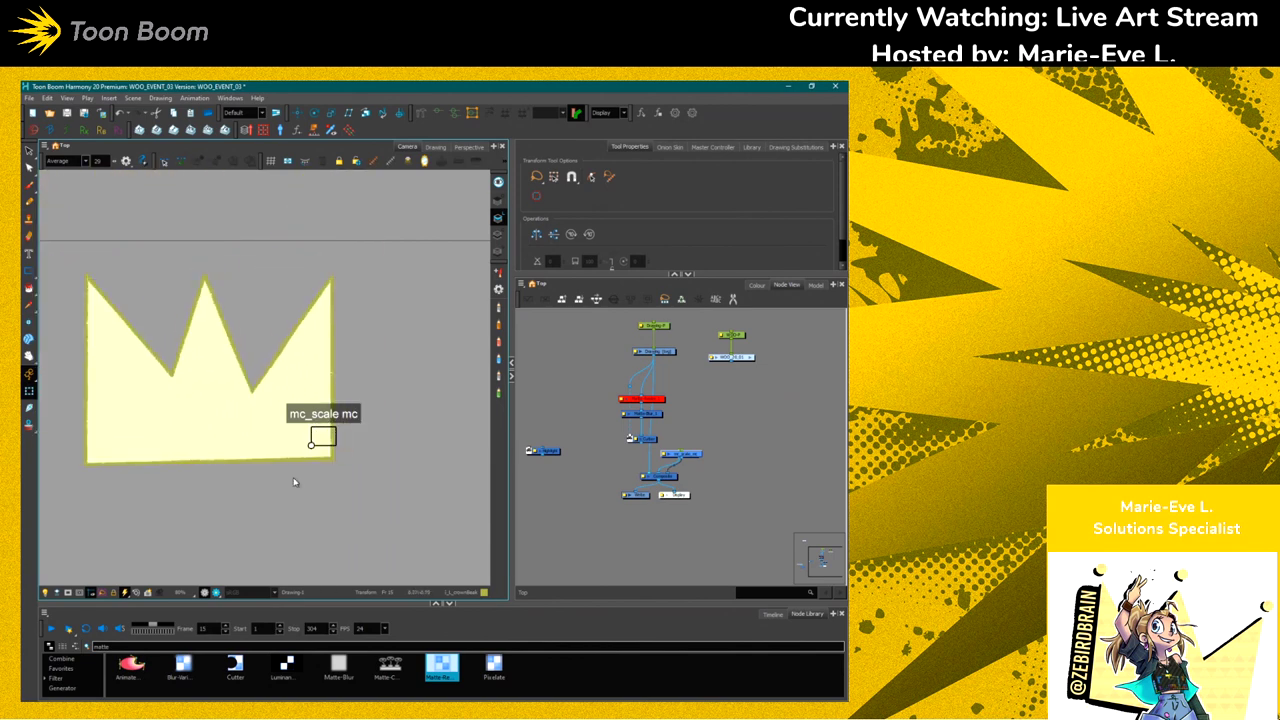
drag(139, 487, 183, 522)
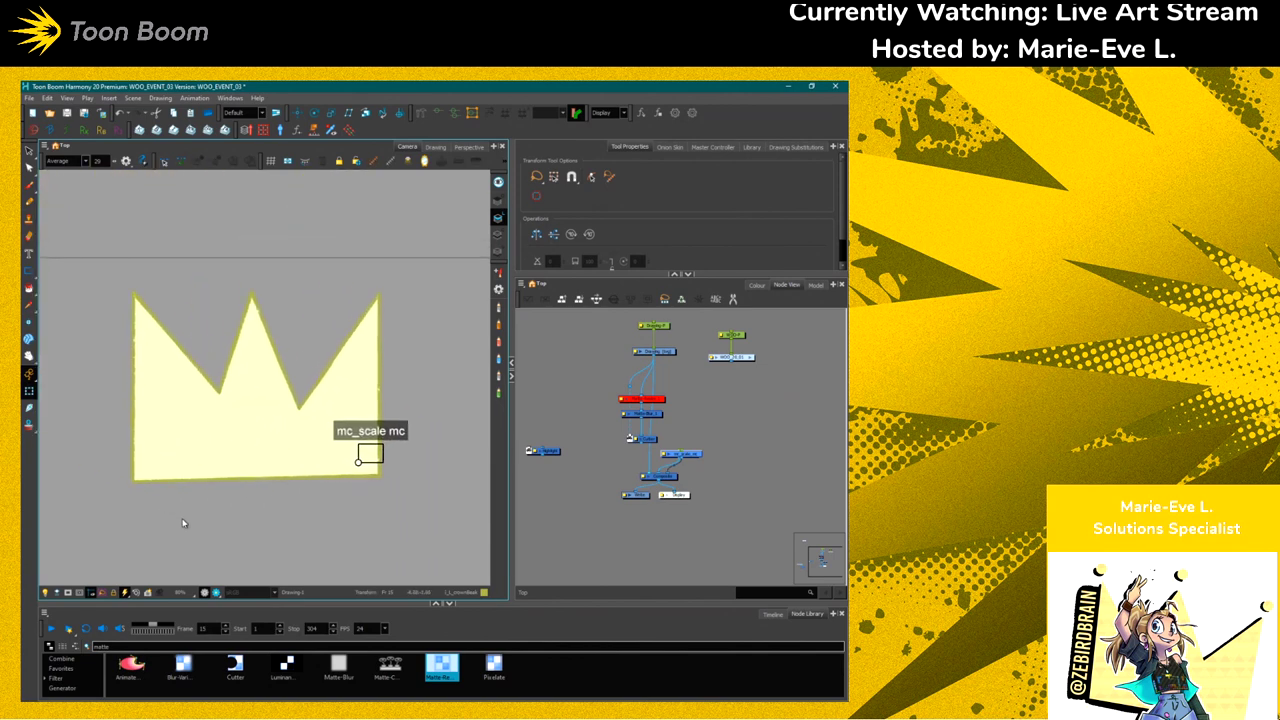
mouse_move(360, 460)
mouse_down()
mouse_move(390, 466)
mouse_move(374, 449)
mouse_move(355, 465)
mouse_move(381, 458)
mouse_up()
drag(358, 460, 372, 461)
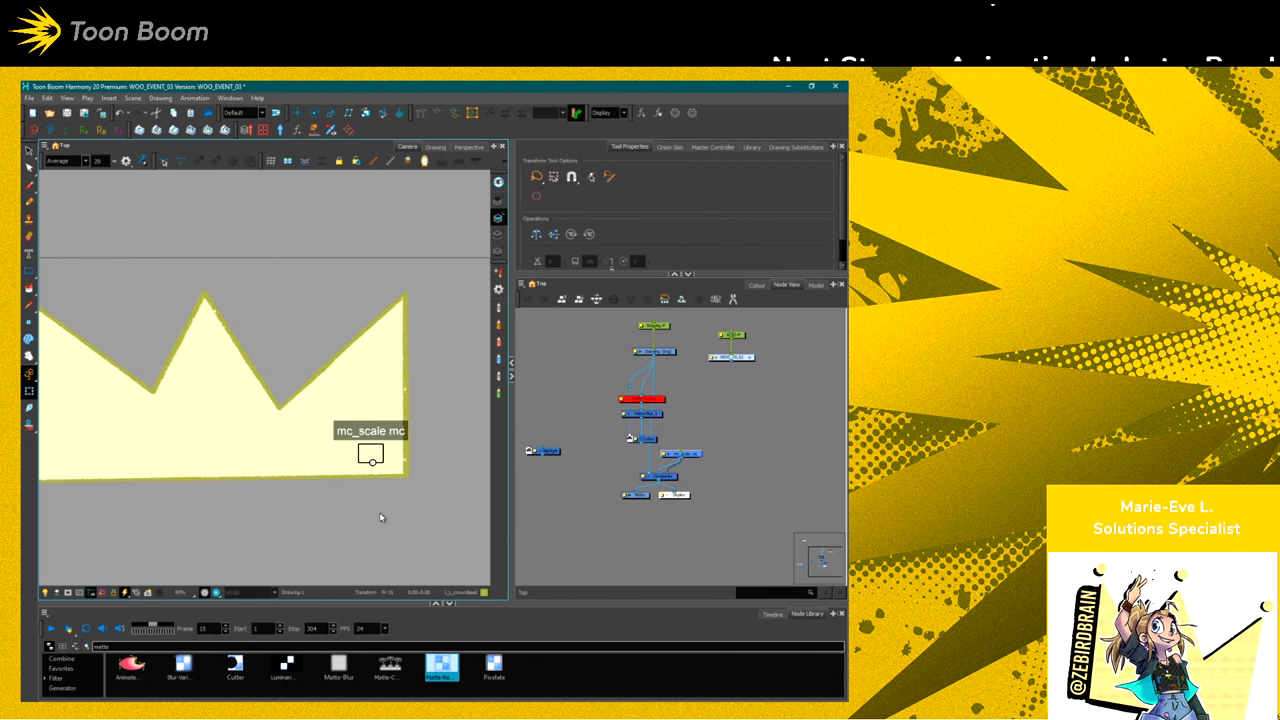
Review the CheckboxWidget operation choices in the Master Controller Function Wizard alongside the Matte-Blur_1 properties, leaving without creating a controller
click(296, 132)
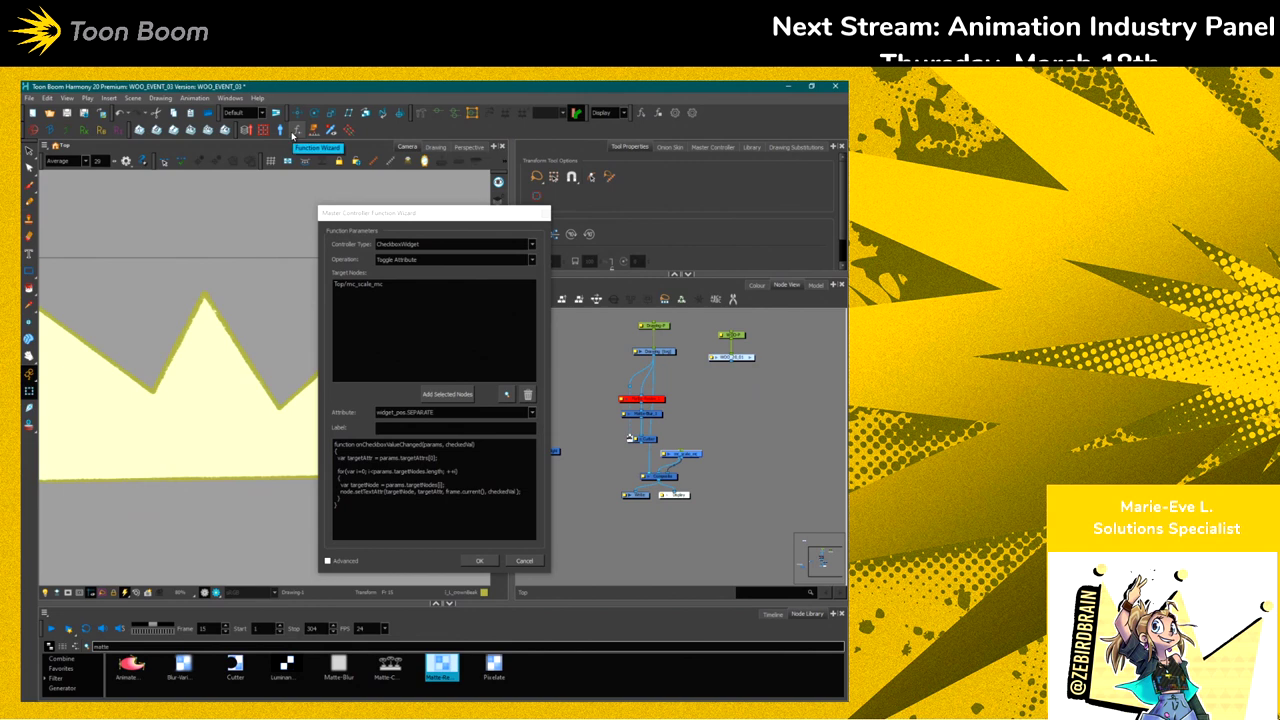
click(388, 261)
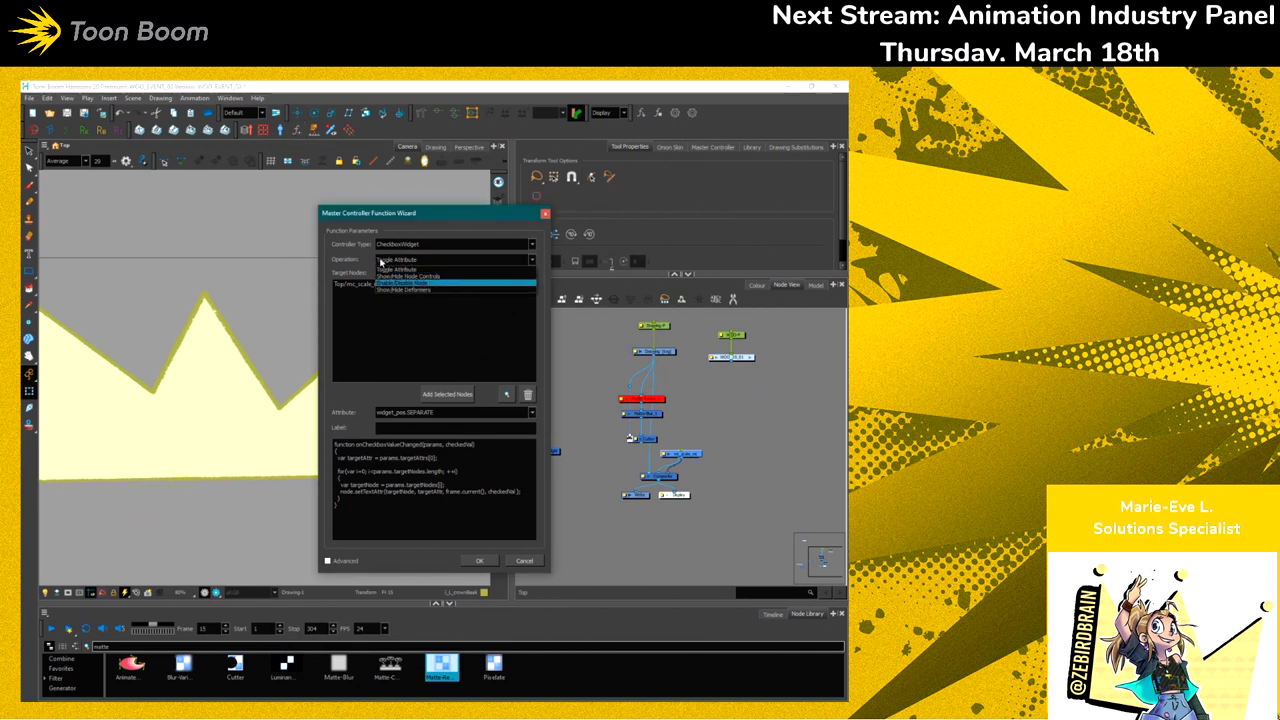
click(380, 261)
click(380, 261)
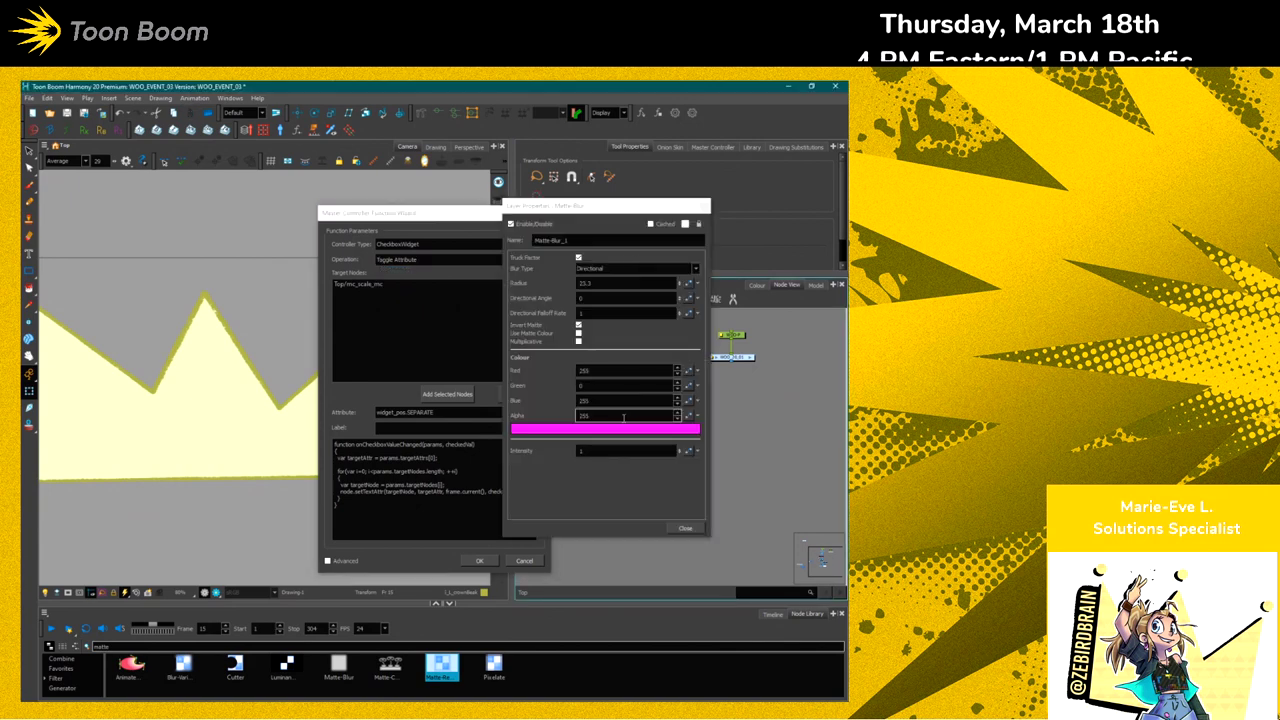
double_click(626, 418)
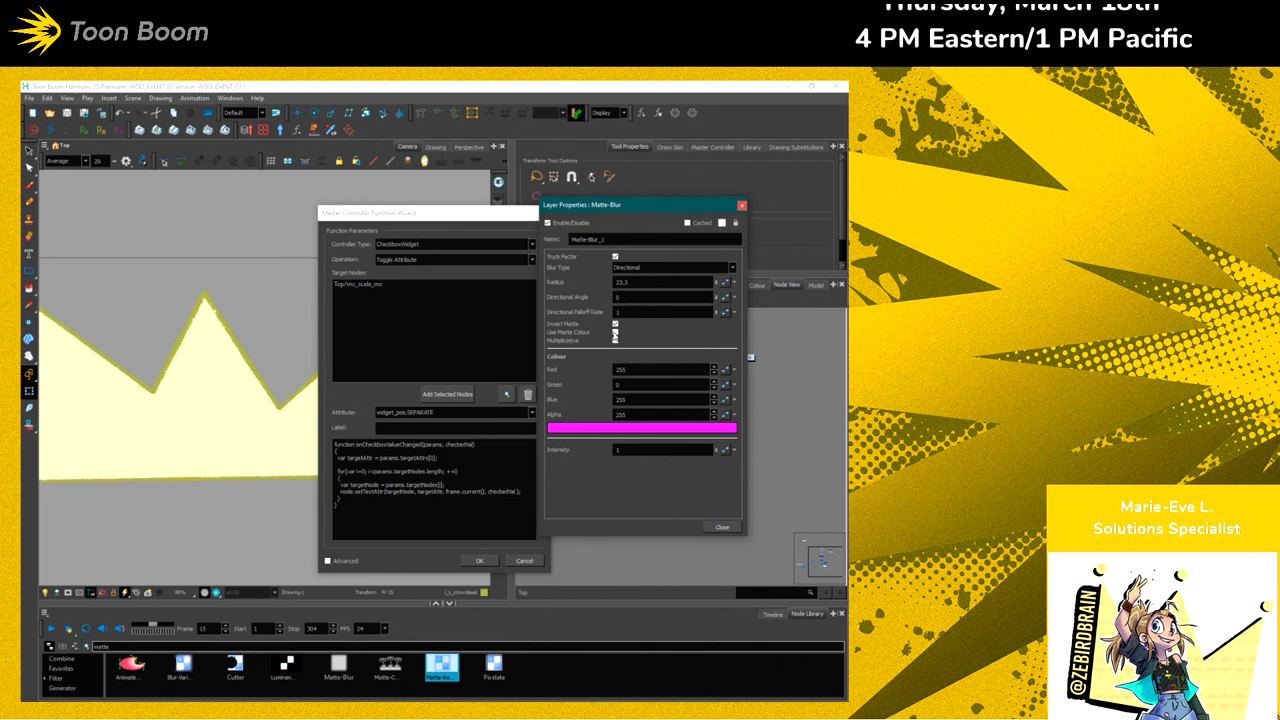
click(380, 259)
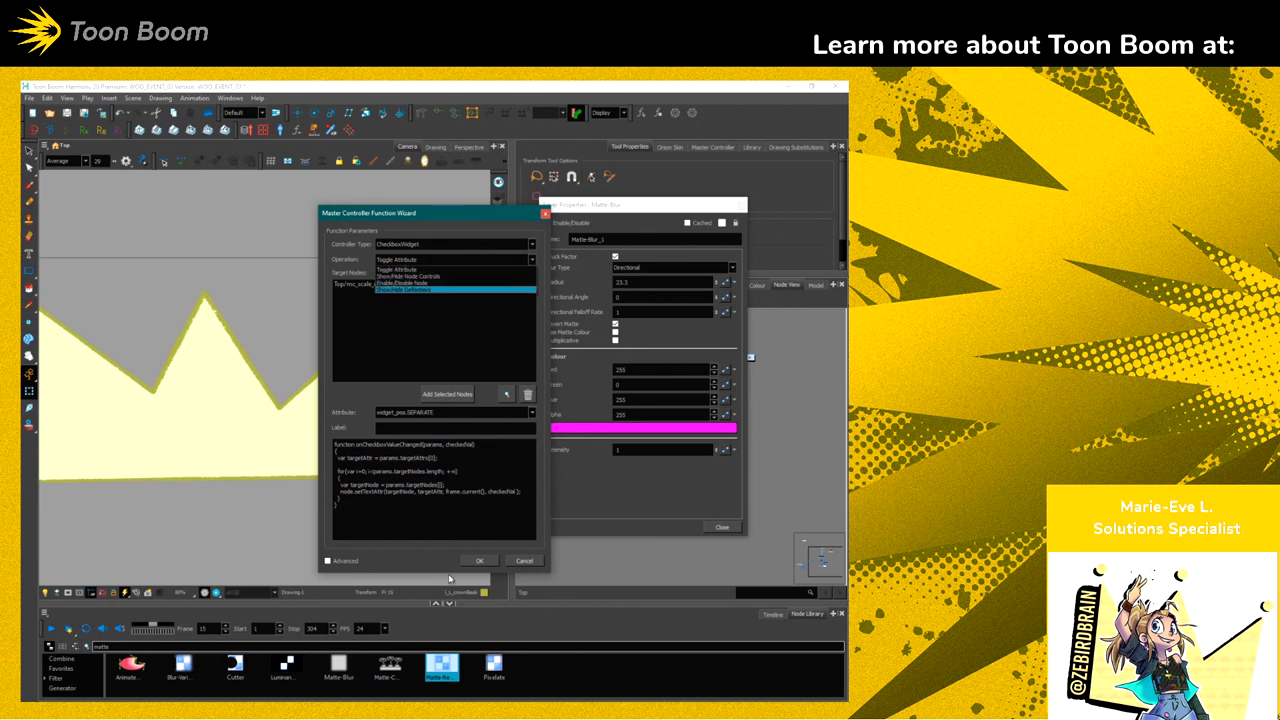
click(545, 214)
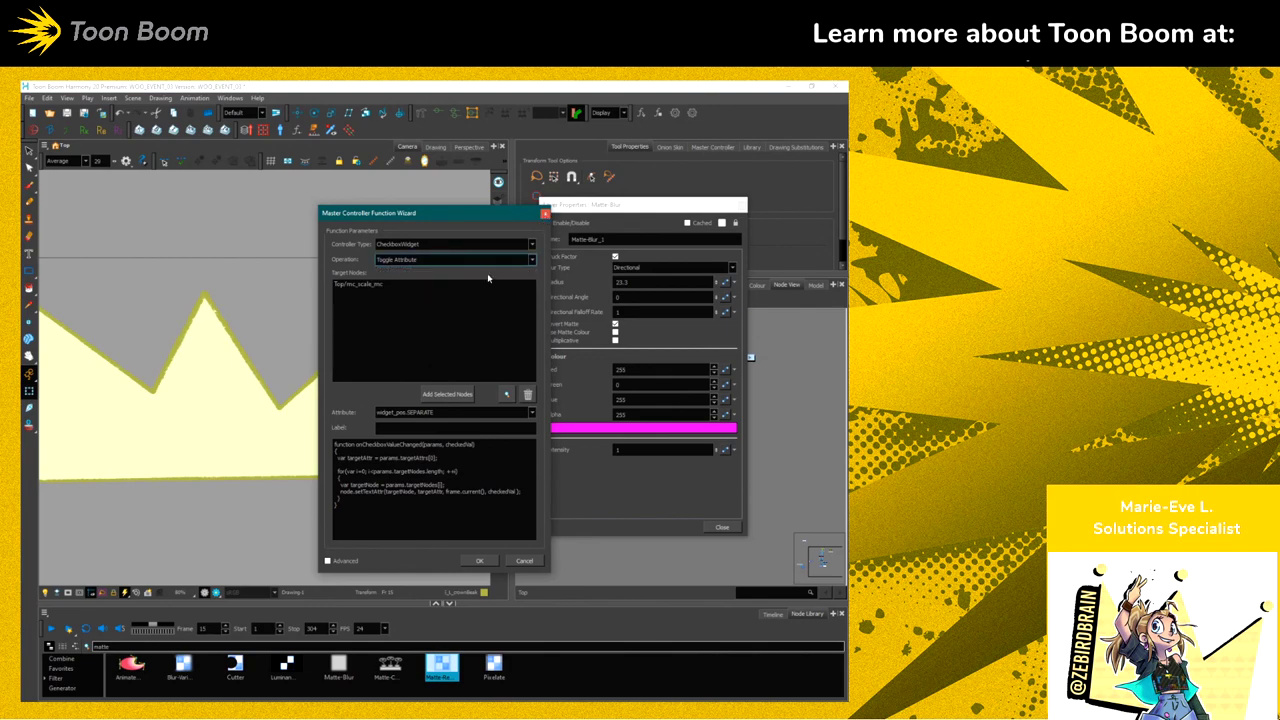
click(481, 560)
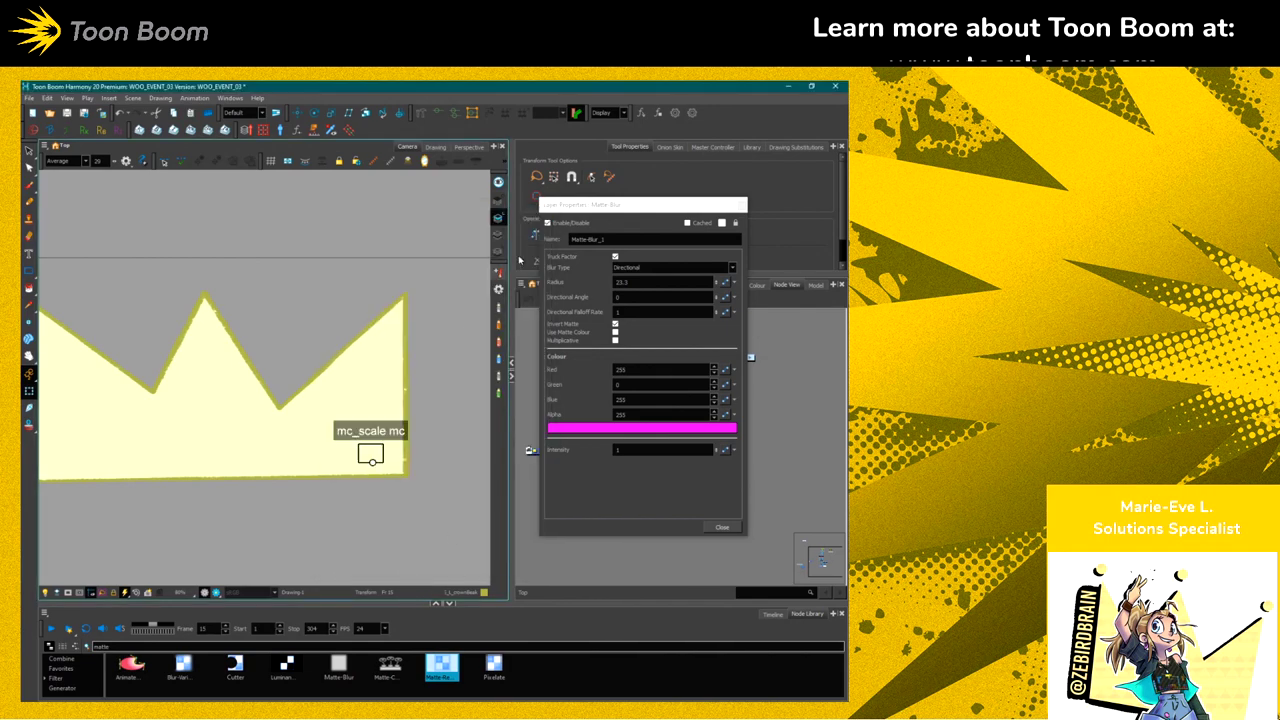
click(741, 207)
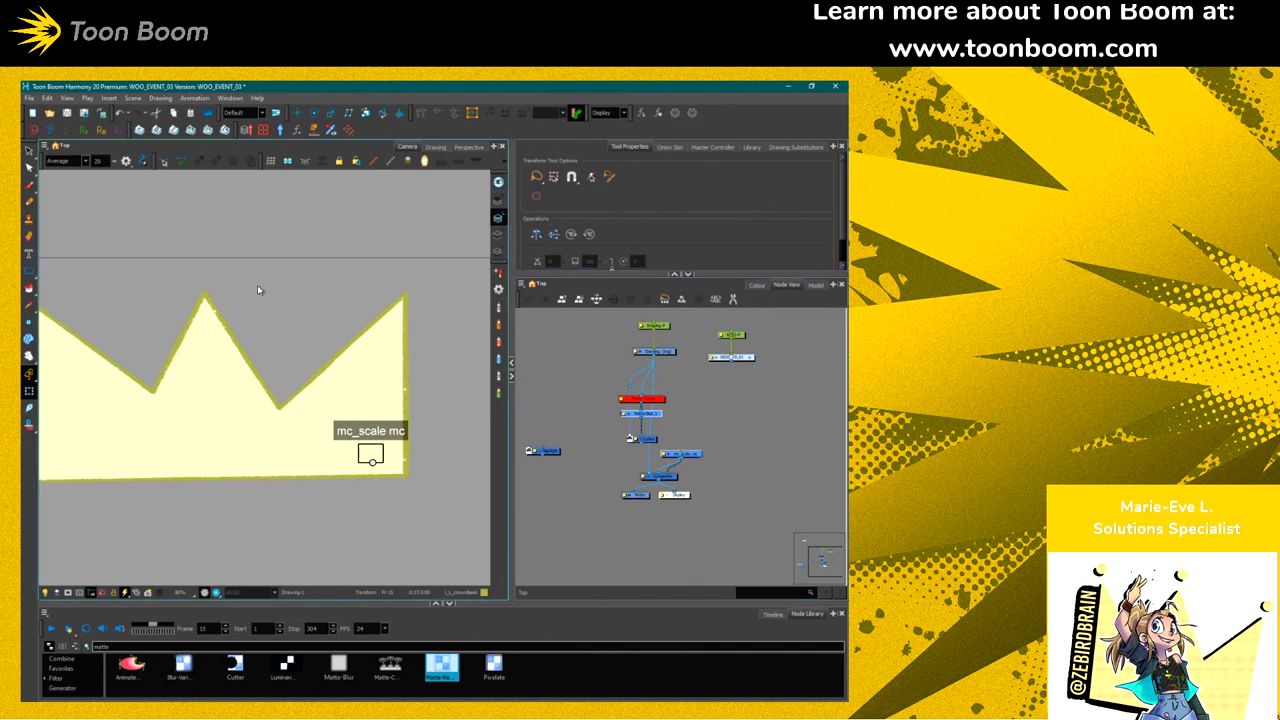
Move the mc_scale mc controller's point back to the widget's lower-left corner to narrow the crown
key(space)
mouse_move(274, 271)
mouse_down()
mouse_move(326, 274)
mouse_move(340, 309)
mouse_up()
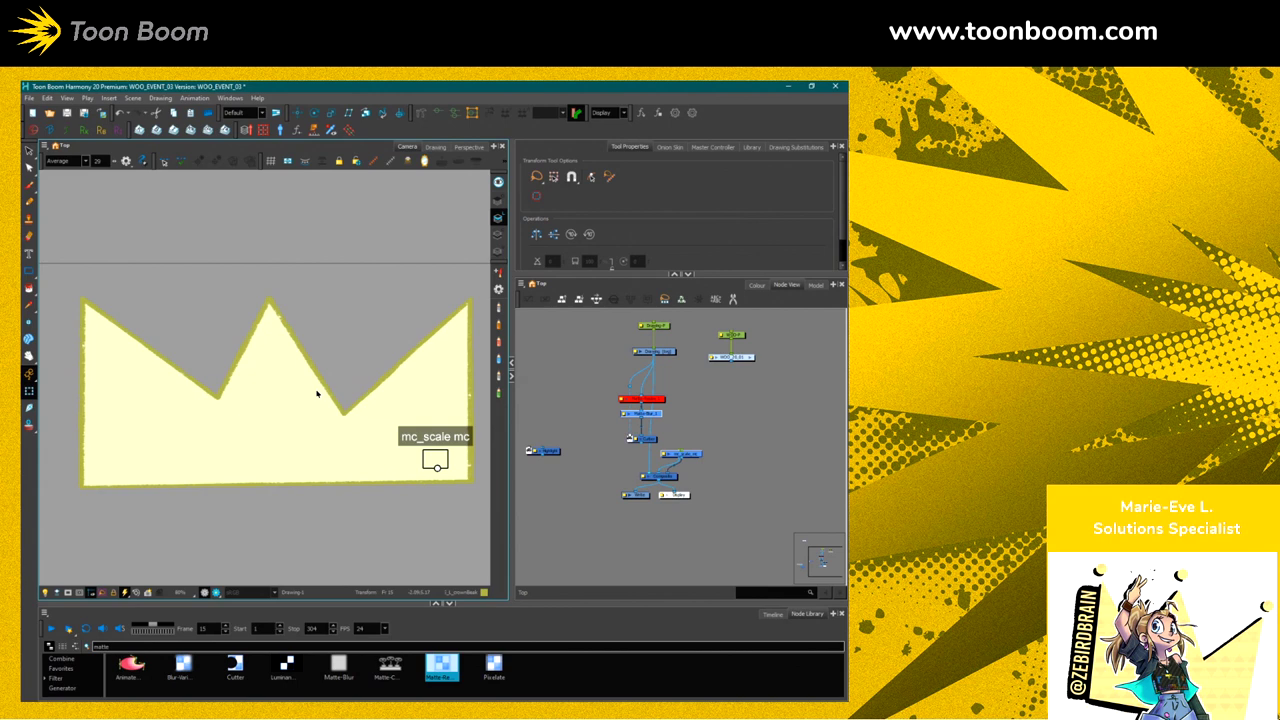
scroll(307, 325, down, 3)
scroll(215, 495, down, 1)
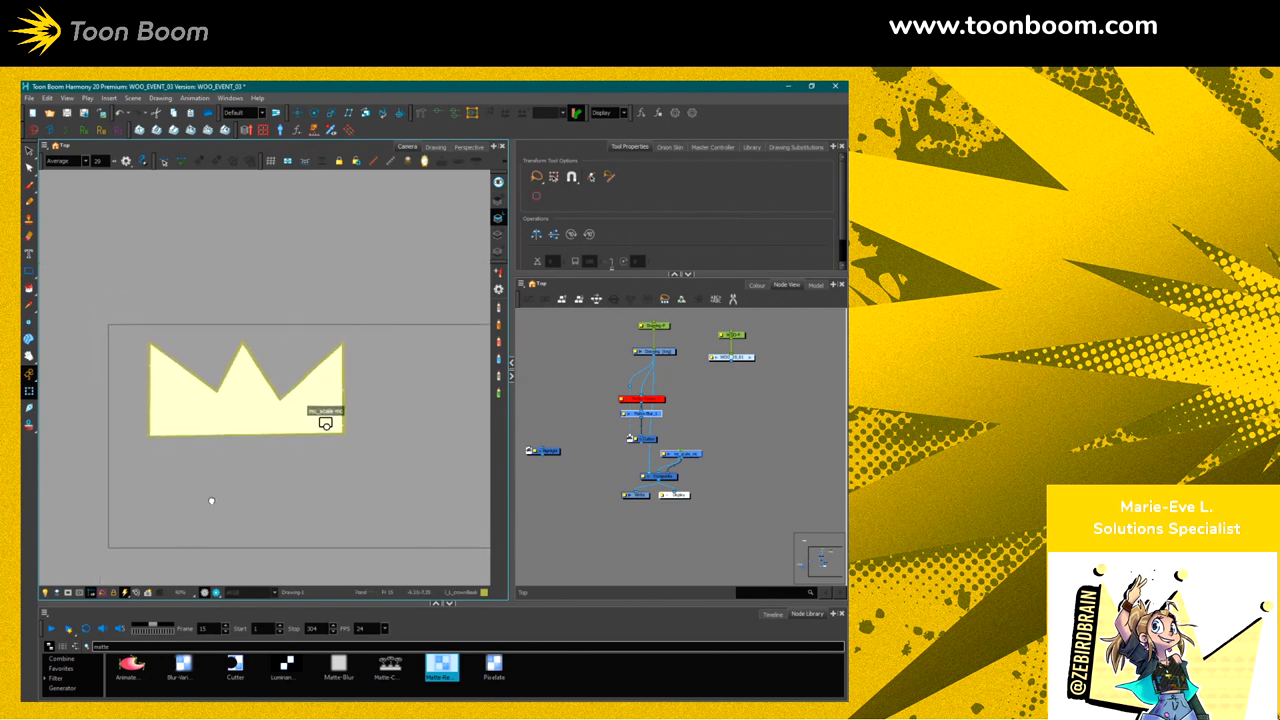
drag(318, 422, 312, 426)
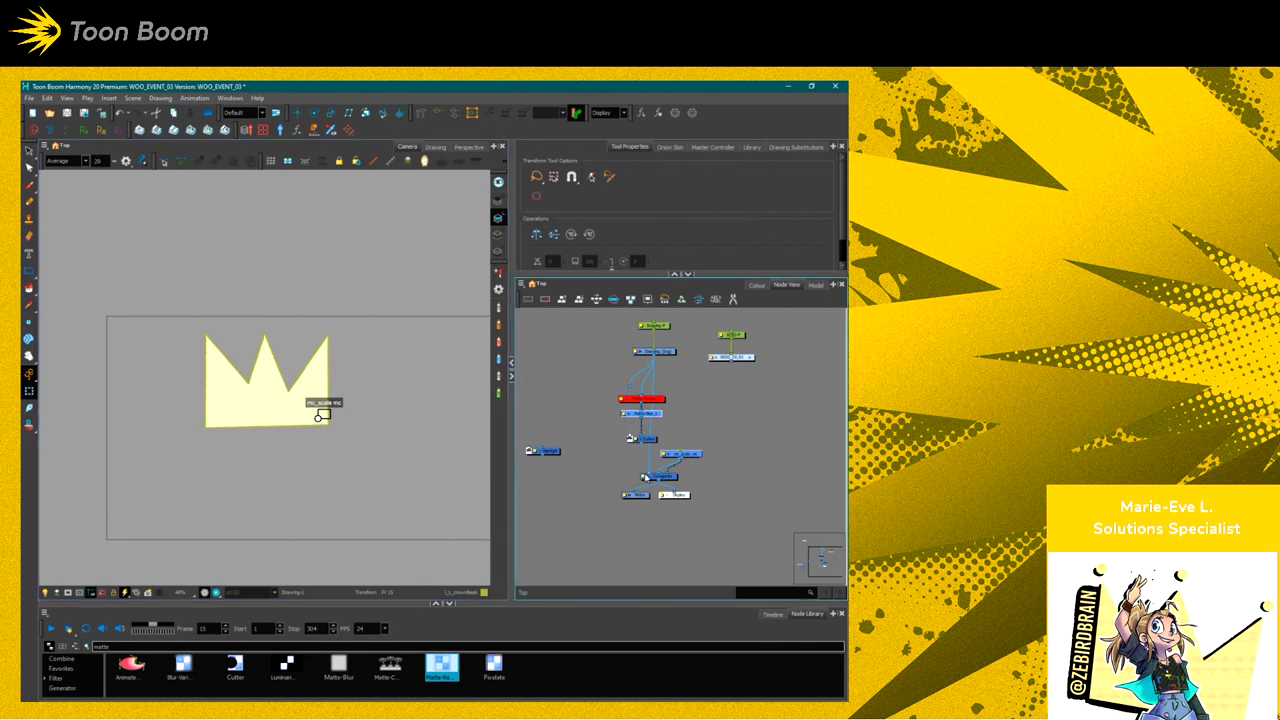
Move the matte blur node group left of the Drawing-to-Composite connection and review the Matte-Blur_1 properties
mouse_move(654, 358)
mouse_down()
mouse_move(675, 427)
mouse_move(640, 432)
mouse_up()
drag(680, 367, 599, 424)
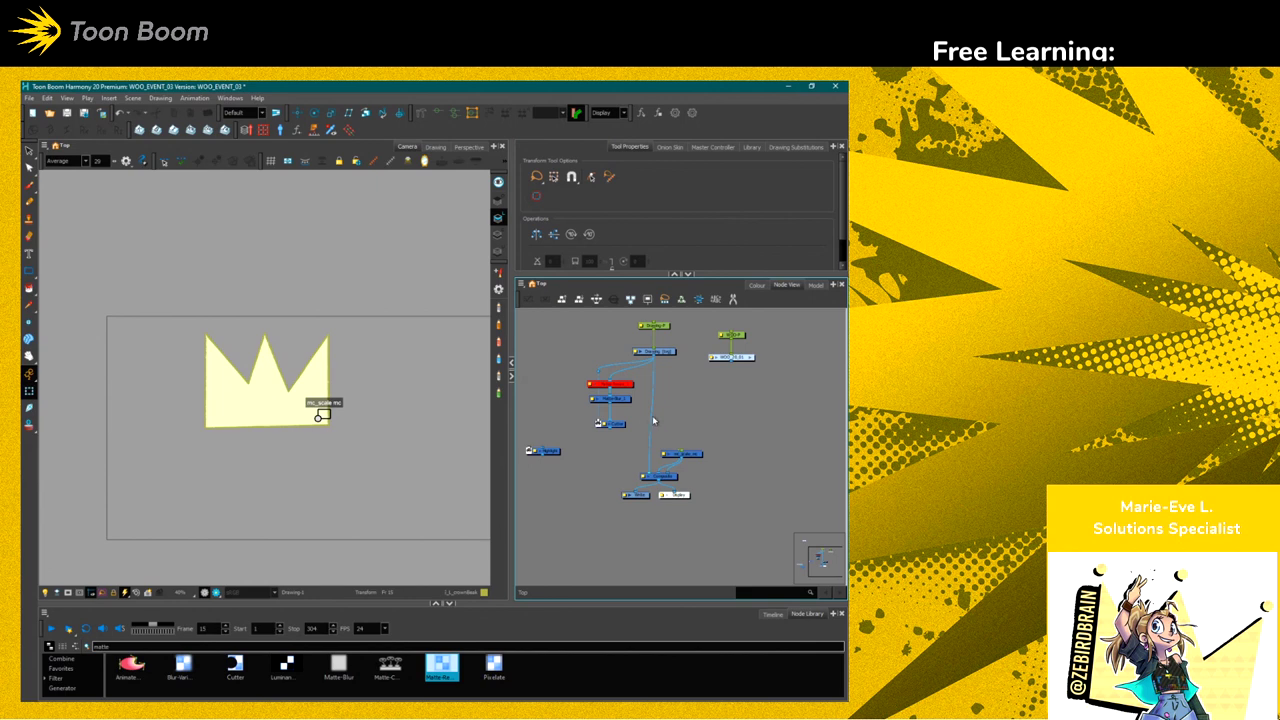
double_click(594, 400)
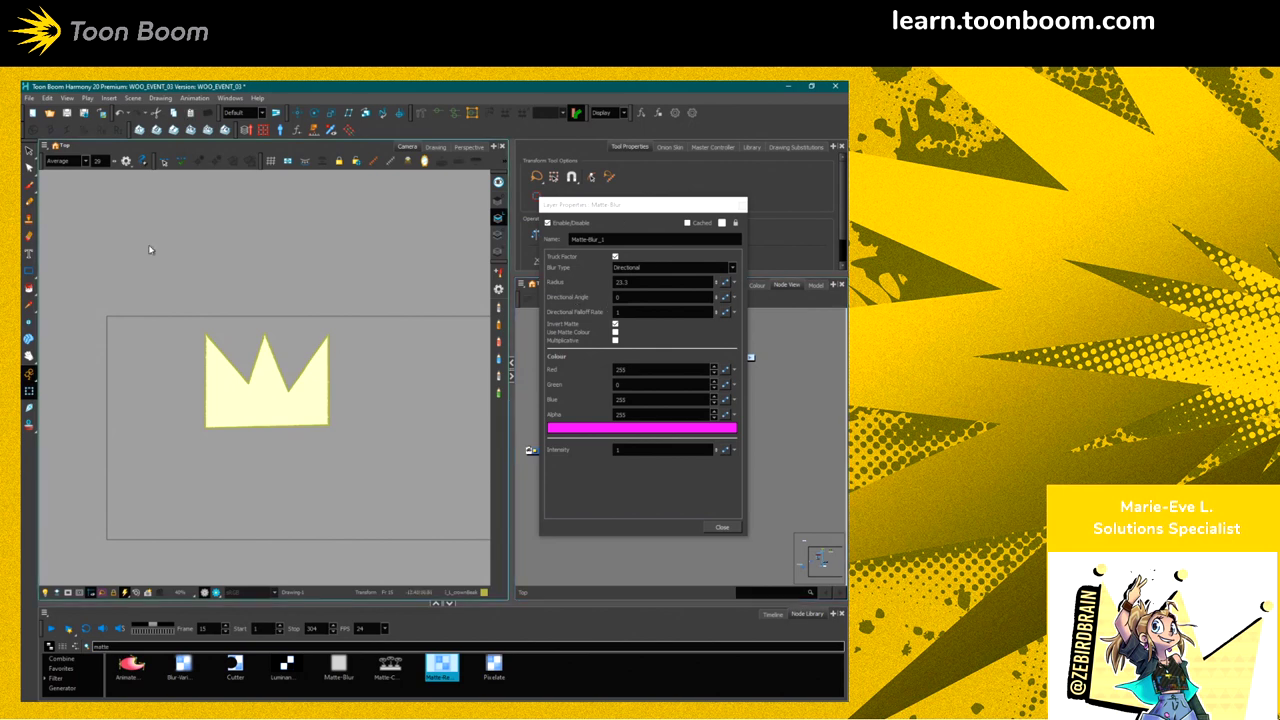
click(721, 527)
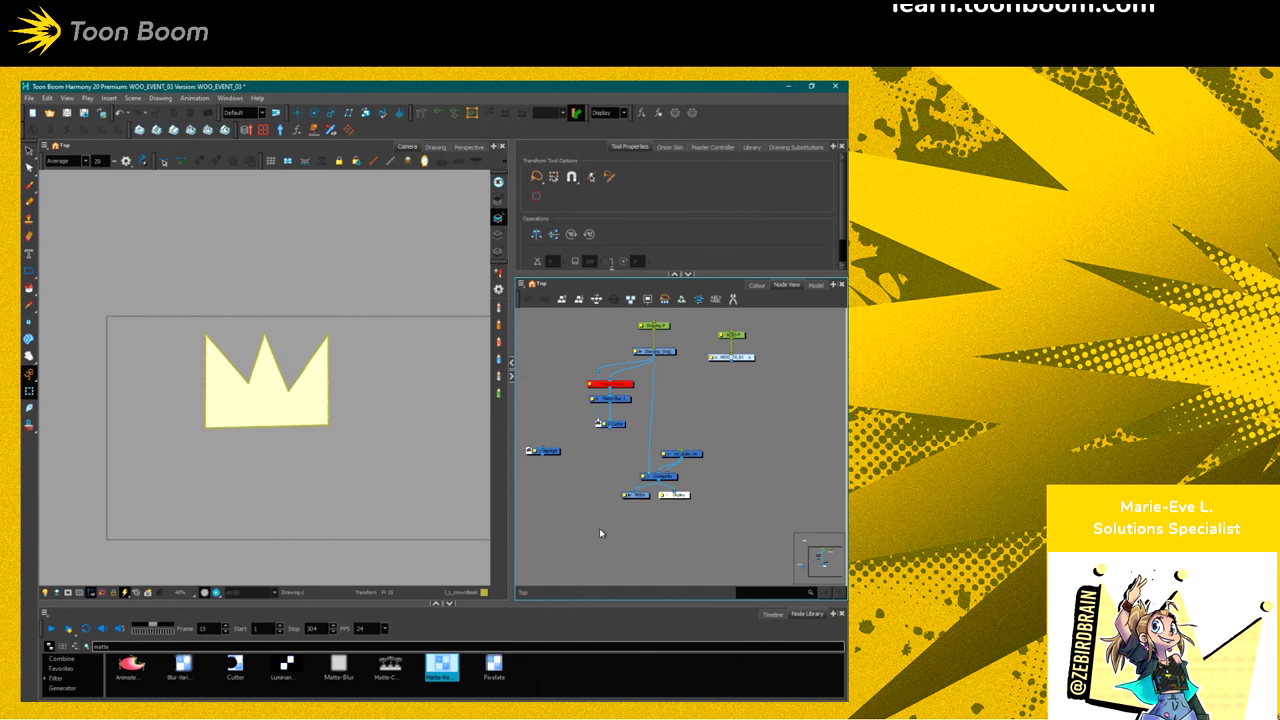
Add two vector drawing layers named BASE and NEEDLE
key(ctrl+r)
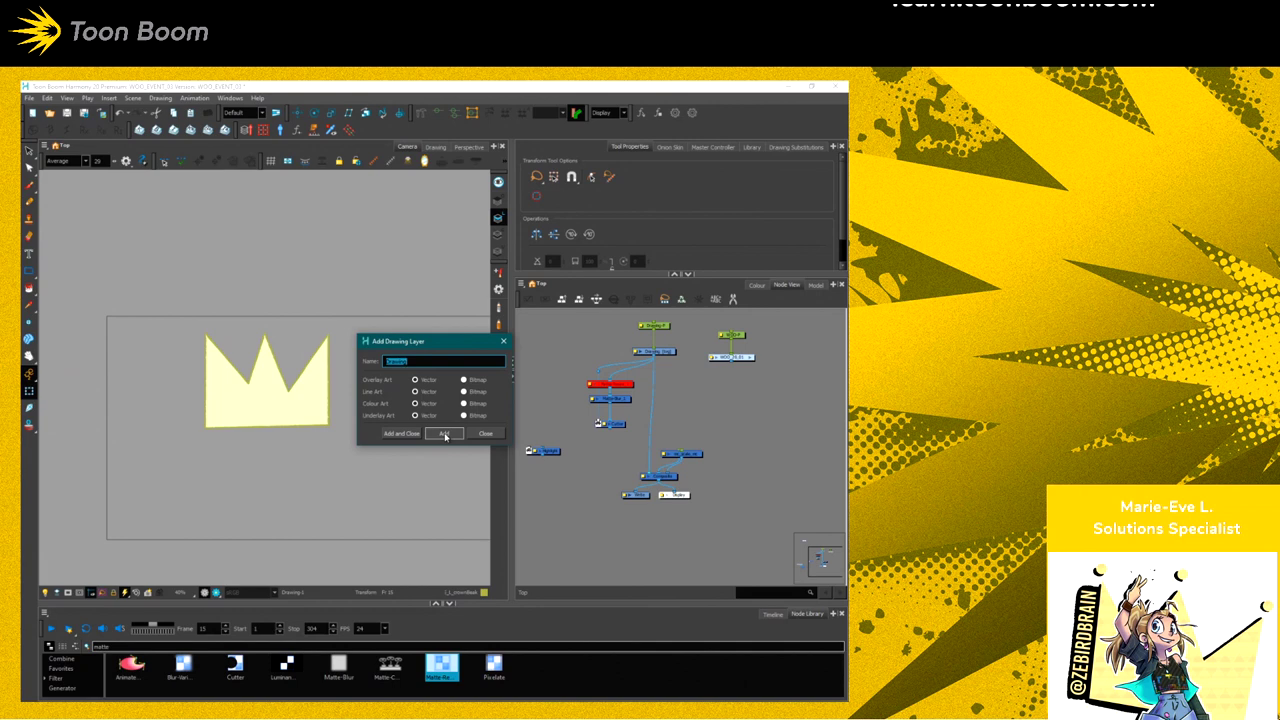
text(BAS)
click(445, 434)
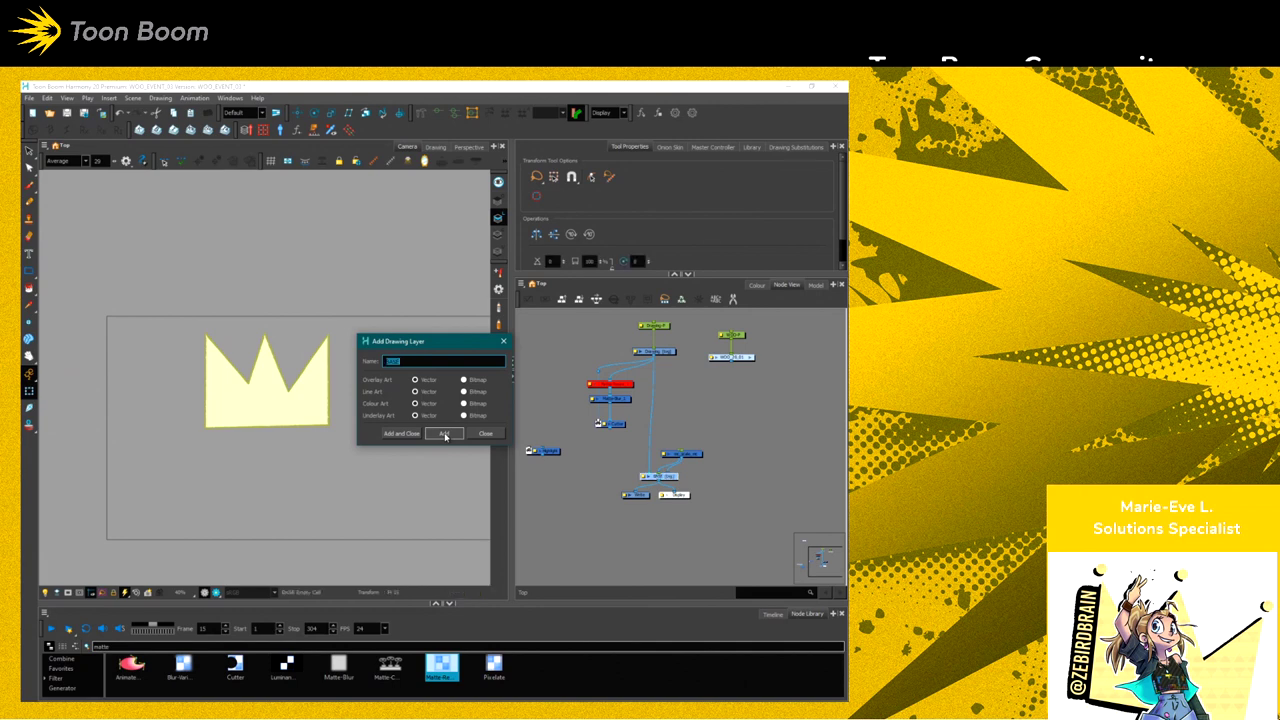
text(NE)
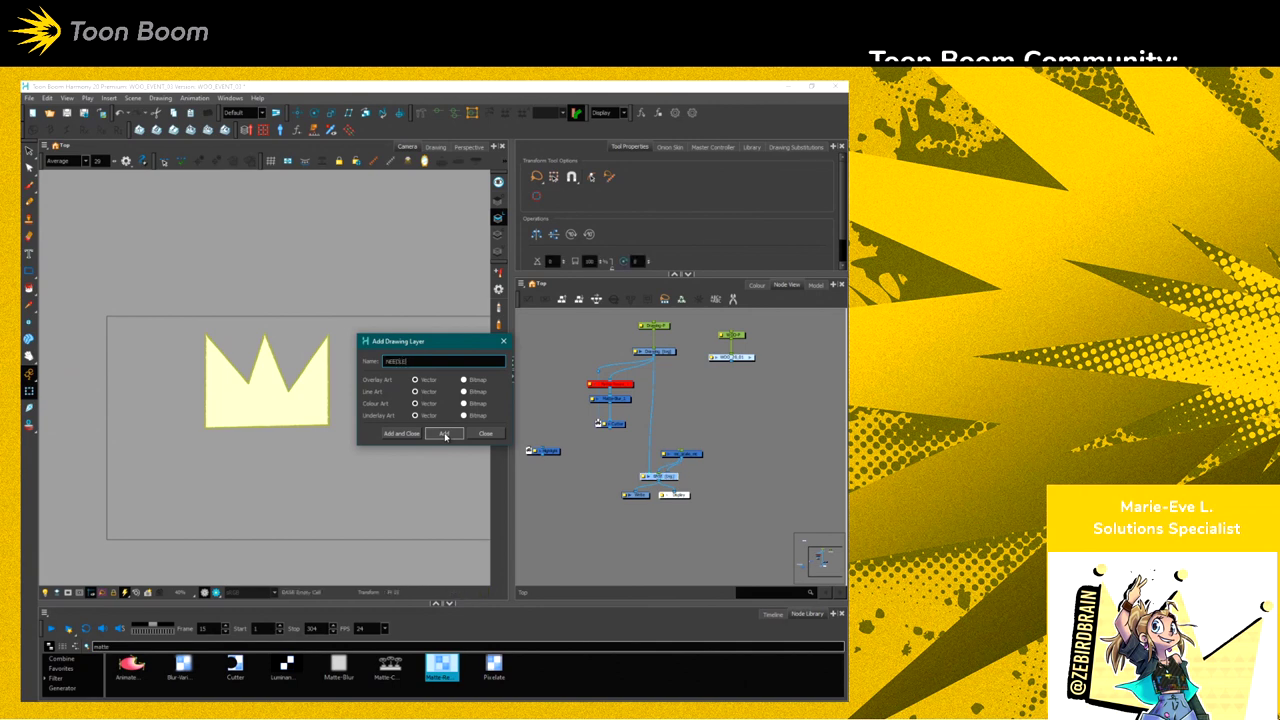
text(EDLE)
click(445, 434)
click(485, 433)
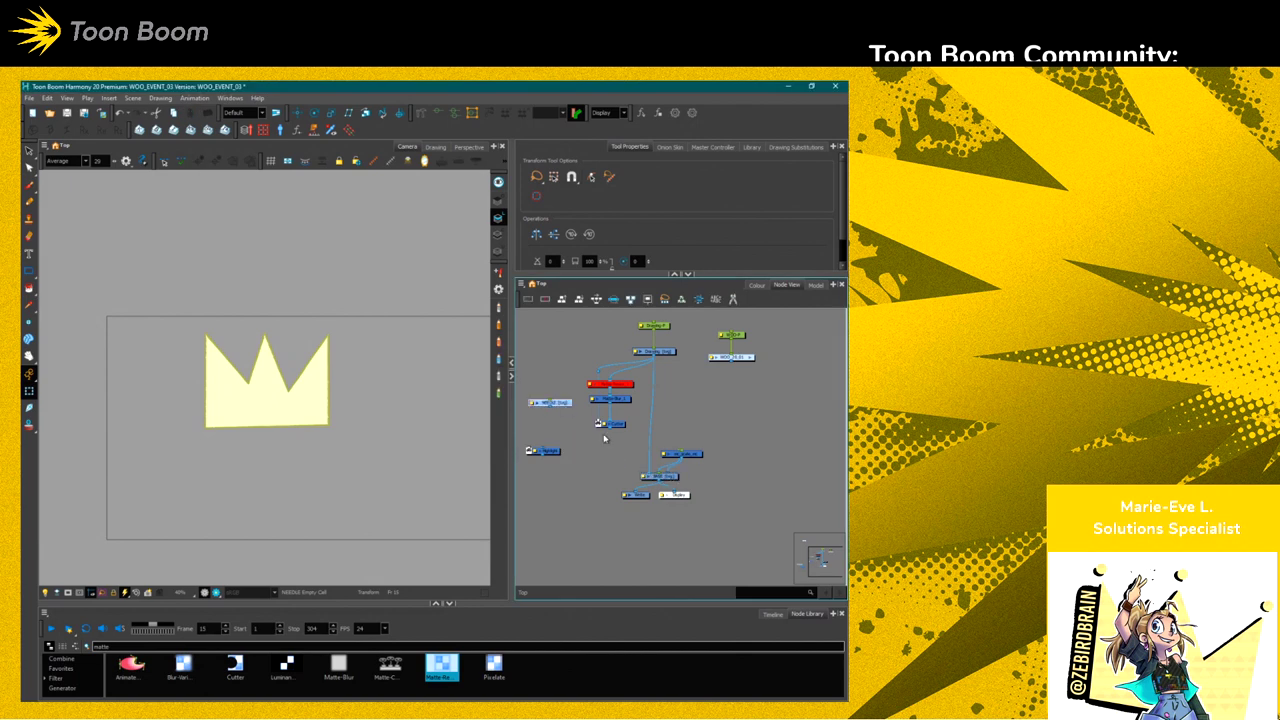
Arrange the NEEDLE and BASE nodes side by side, and draw a circle on BASE in the camera frame's lower-left corner
drag(550, 404, 617, 405)
click(77, 281)
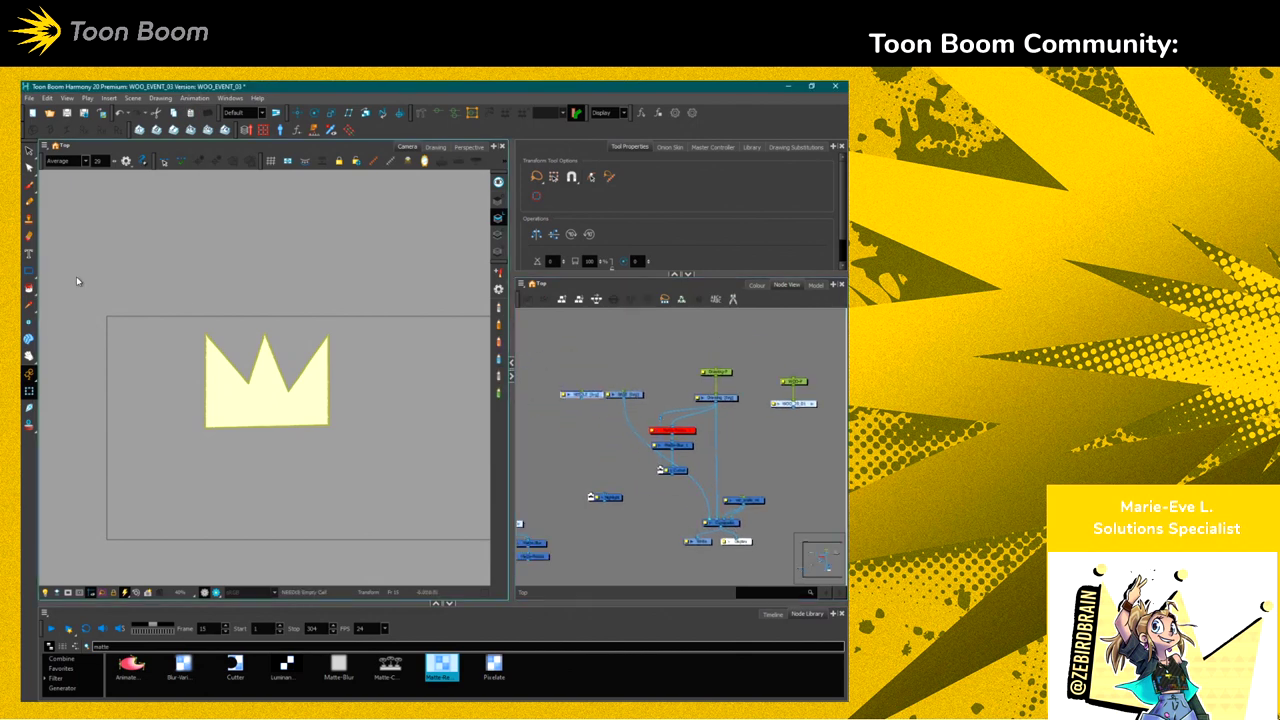
click(29, 270)
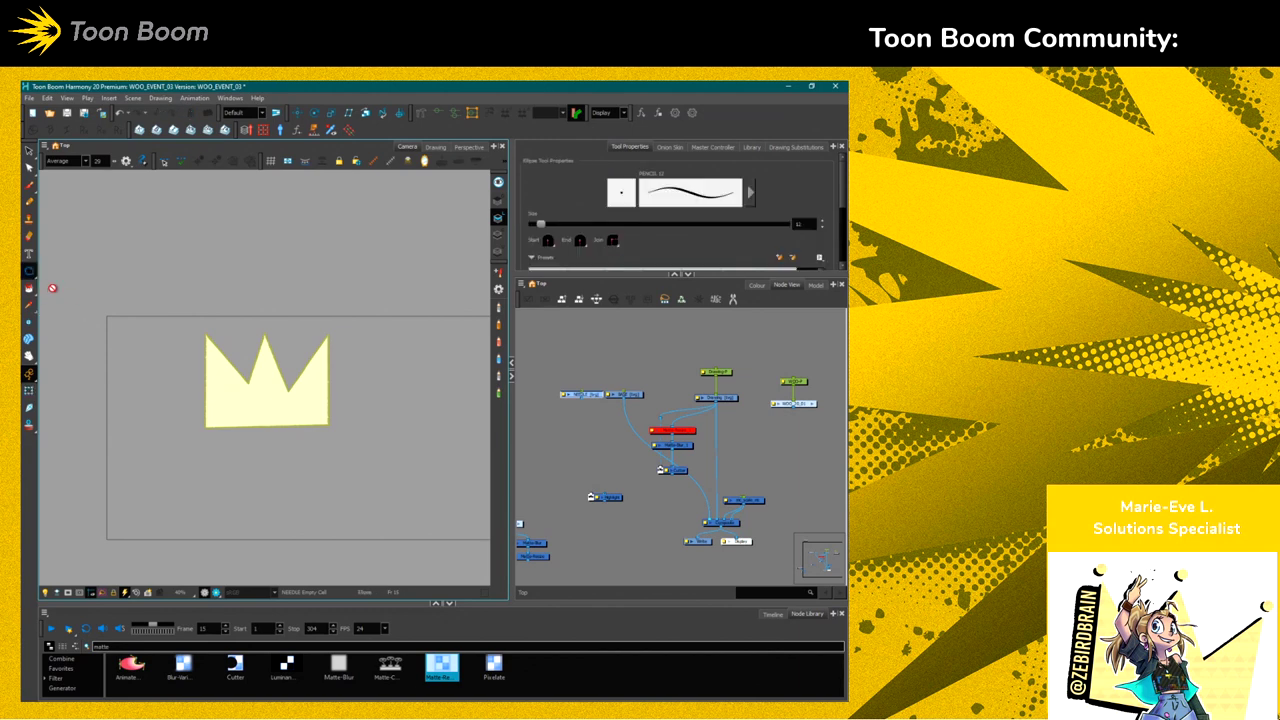
click(587, 424)
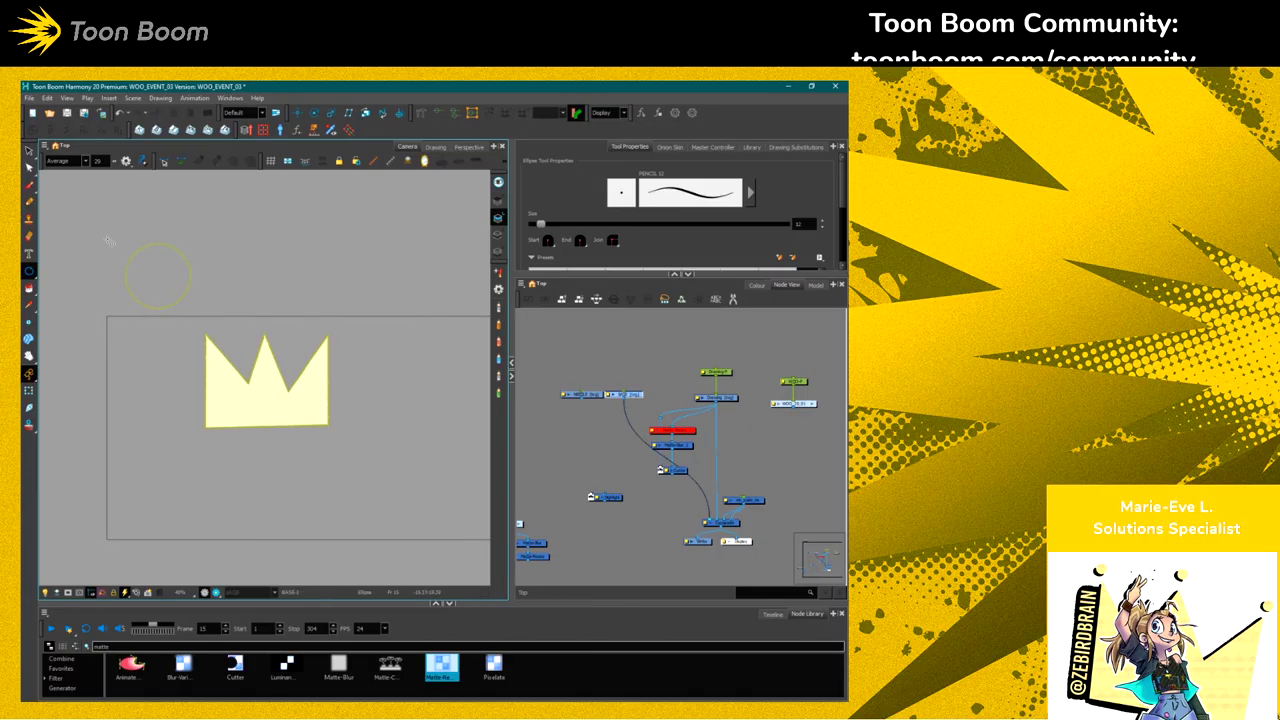
click(29, 150)
click(157, 285)
mouse_move(138, 290)
mouse_down()
mouse_move(133, 410)
mouse_move(136, 222)
mouse_move(125, 363)
mouse_move(140, 498)
mouse_up()
Recolour the circle's outline with ZE_L_eyes and fill its interior with ZE_F_main
click(757, 286)
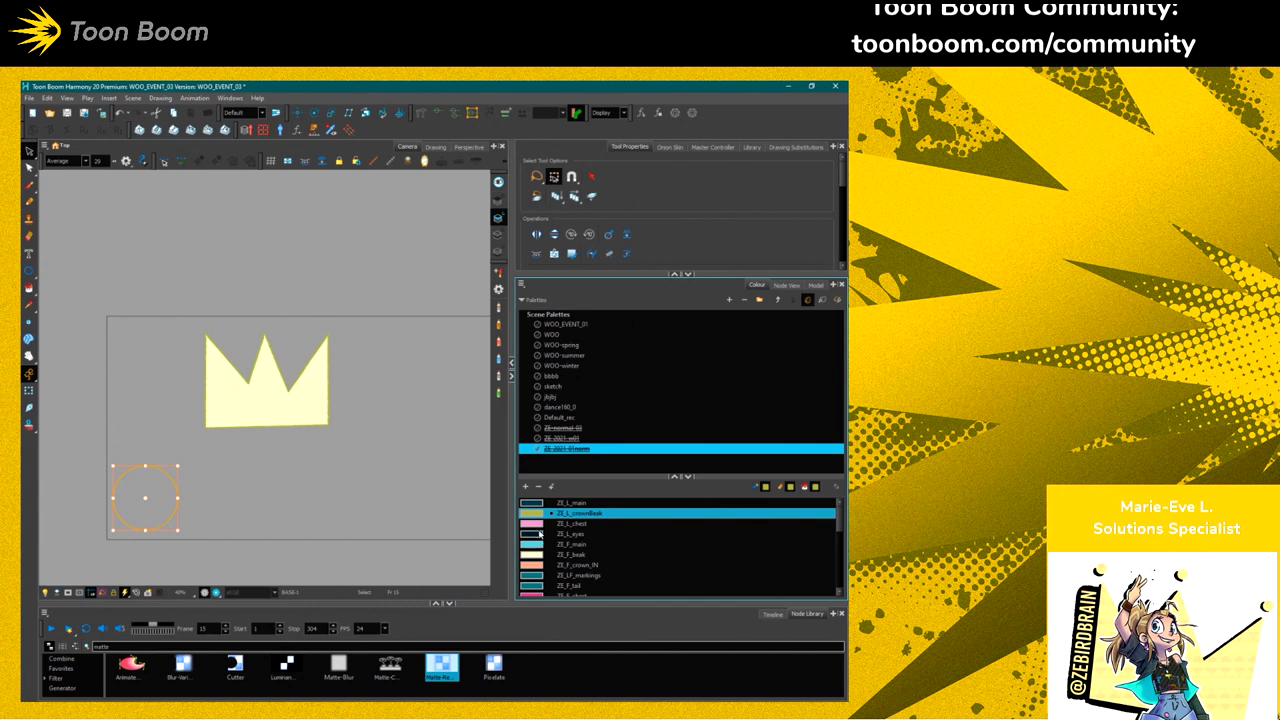
click(570, 533)
drag(311, 485, 105, 535)
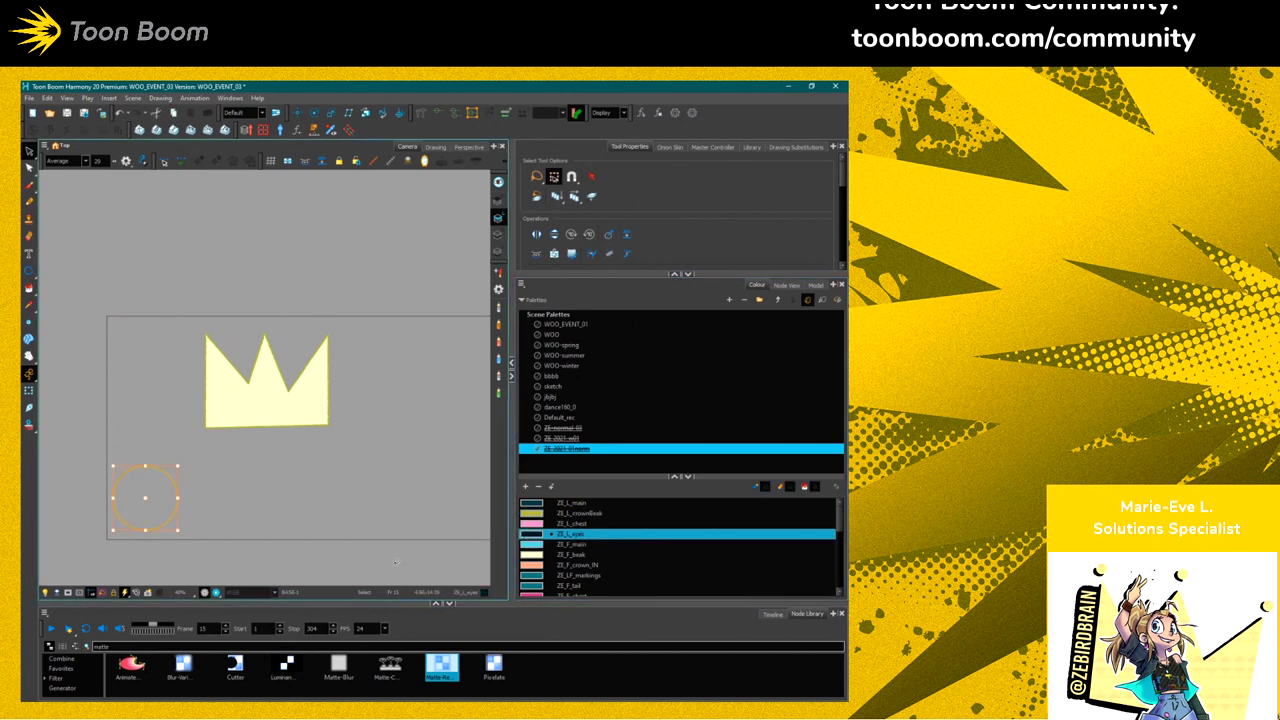
click(29, 288)
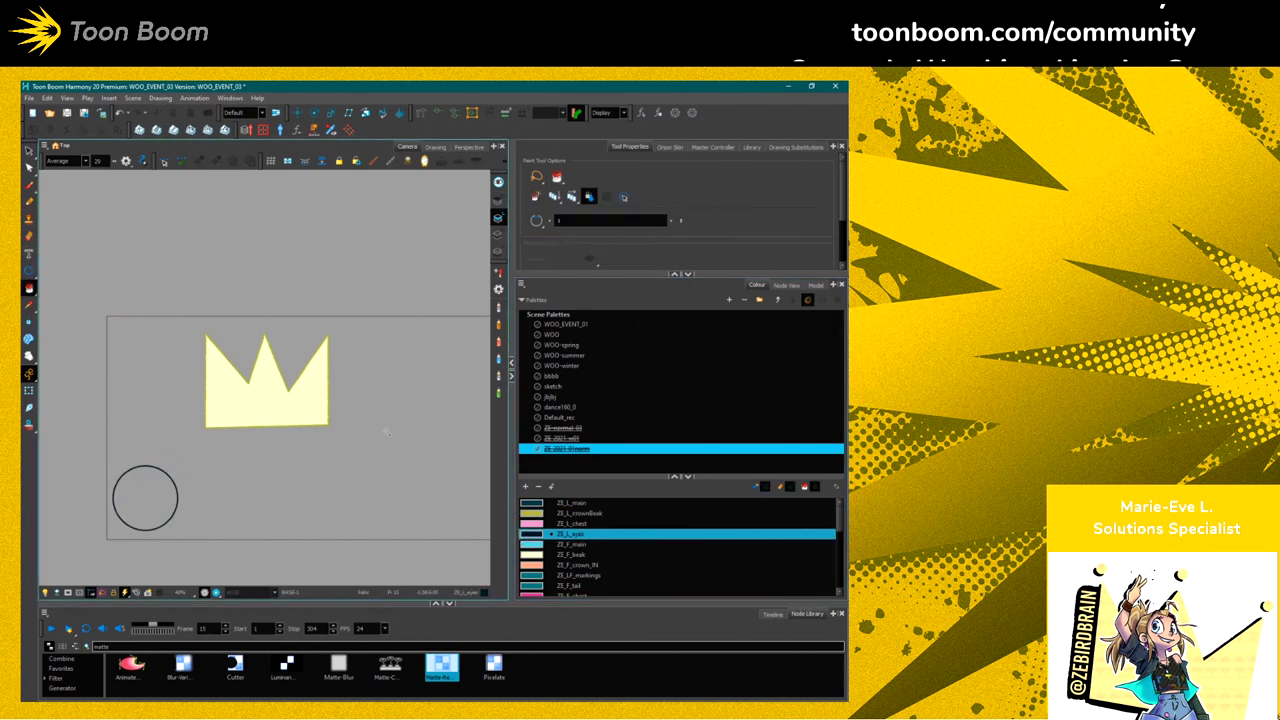
click(570, 544)
click(150, 500)
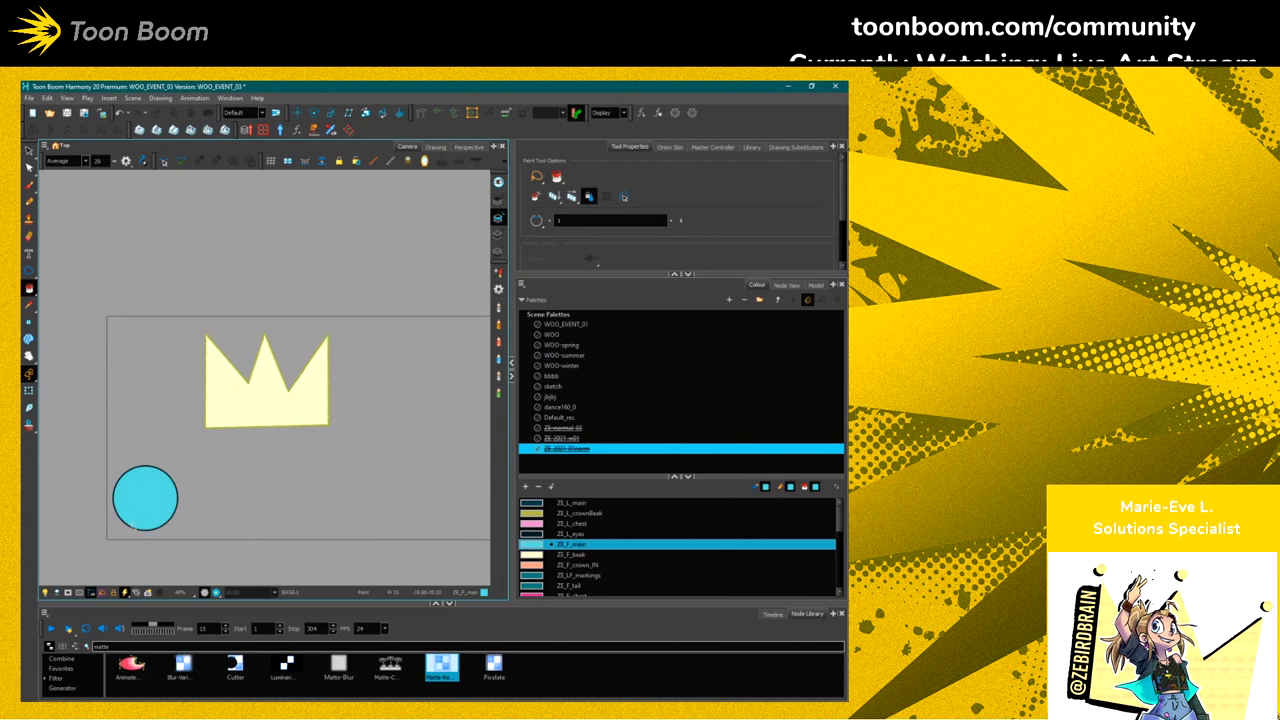
Connect the NEEDLE drawing node to the Composite
click(785, 287)
click(785, 287)
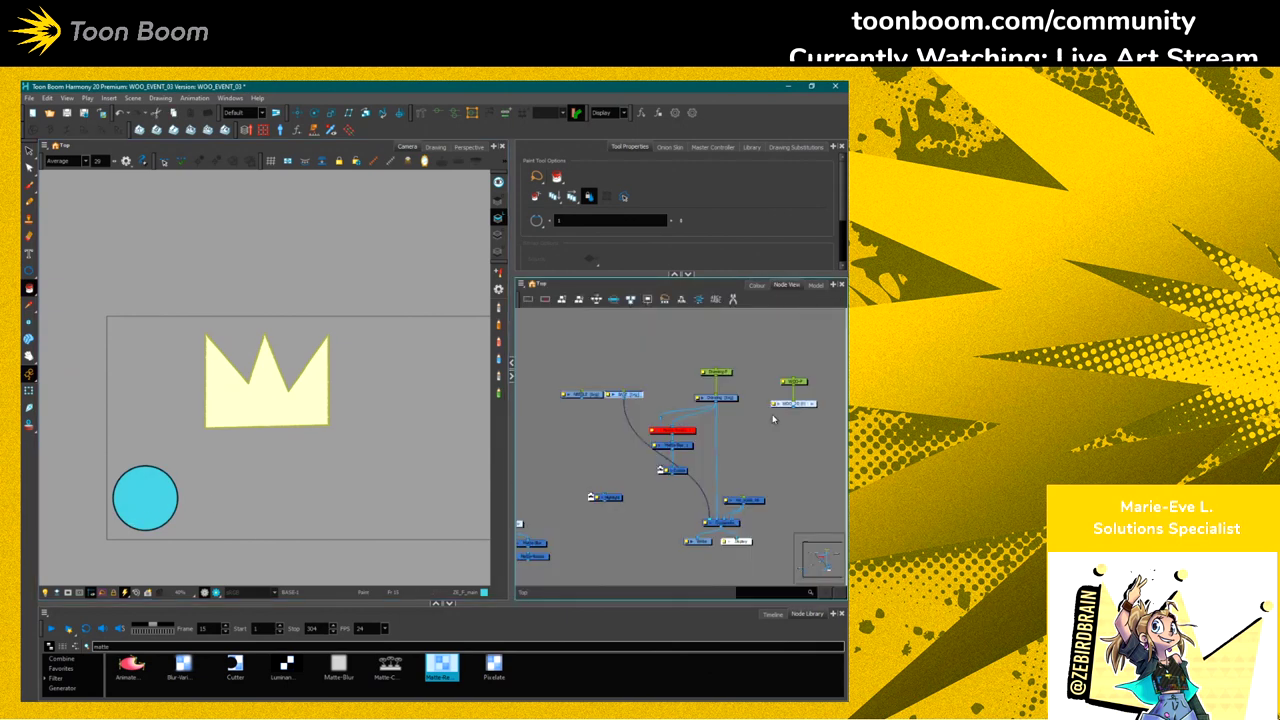
click(29, 185)
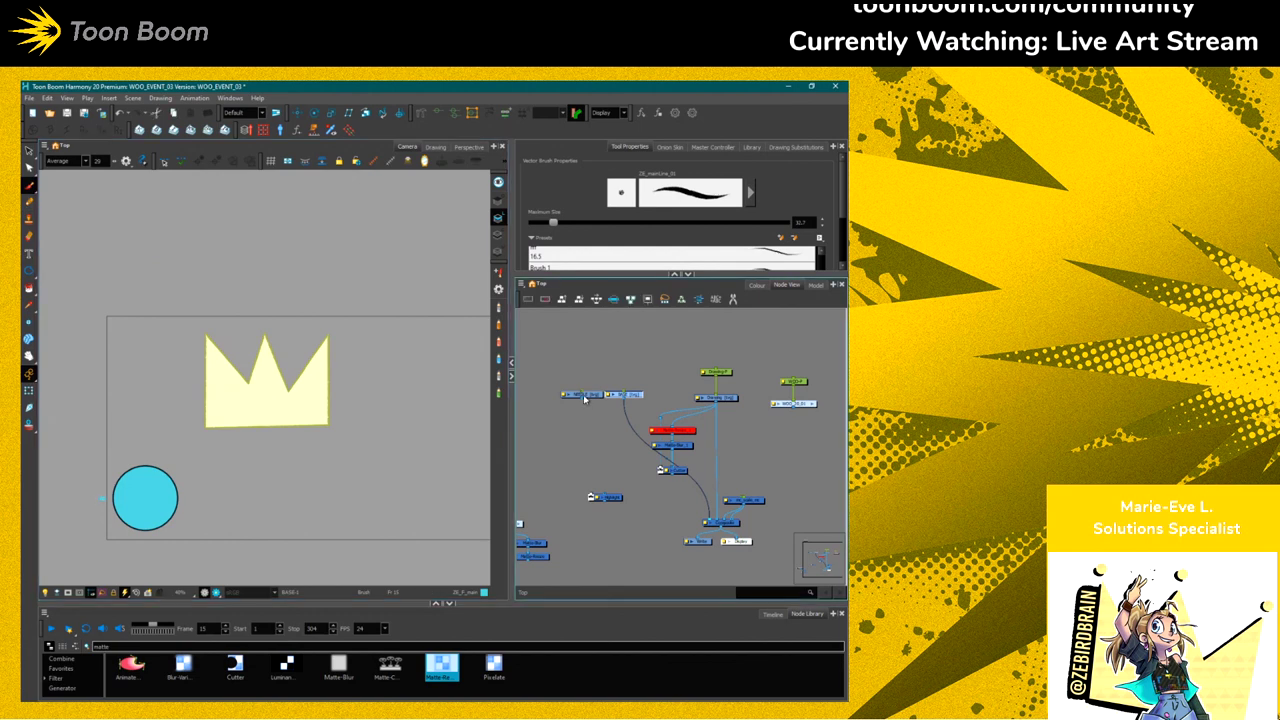
drag(581, 402, 704, 522)
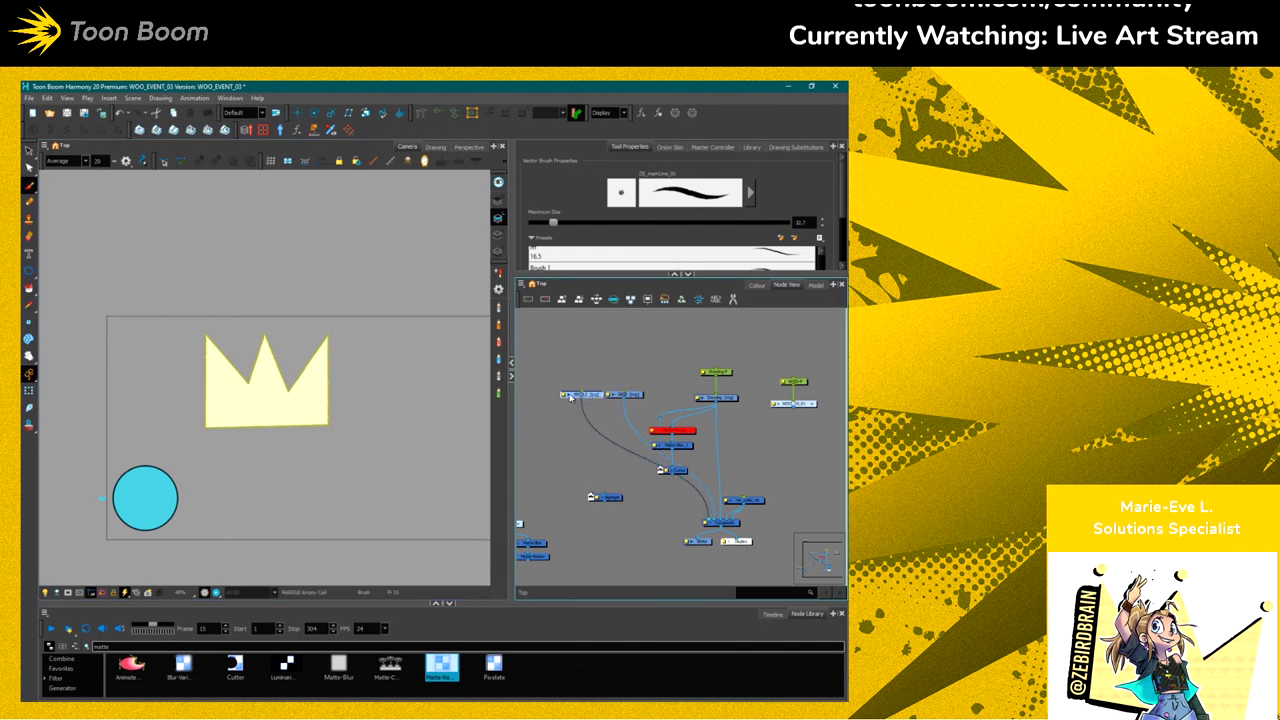
Draw a thin horizontal rectangle on NEEDLE in ZE_F_chest, from just past the circle's centre out beyond its left edge
click(28, 270)
click(60, 269)
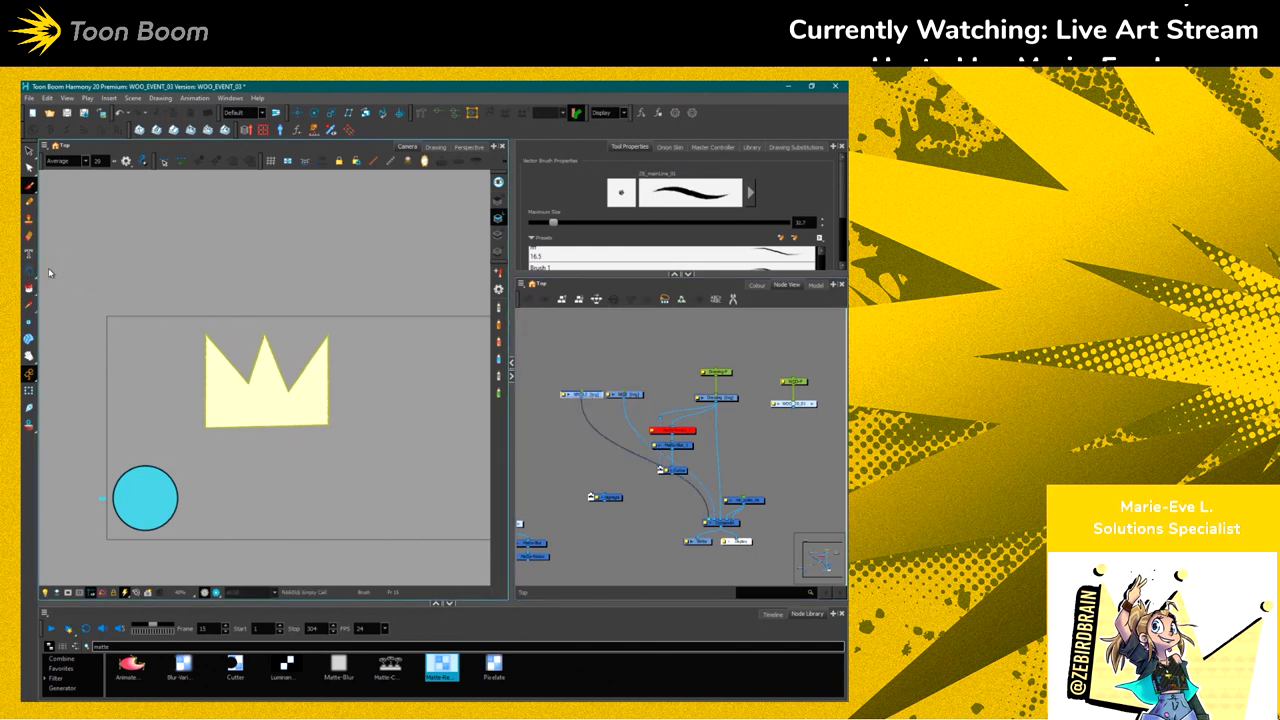
click(757, 285)
click(541, 596)
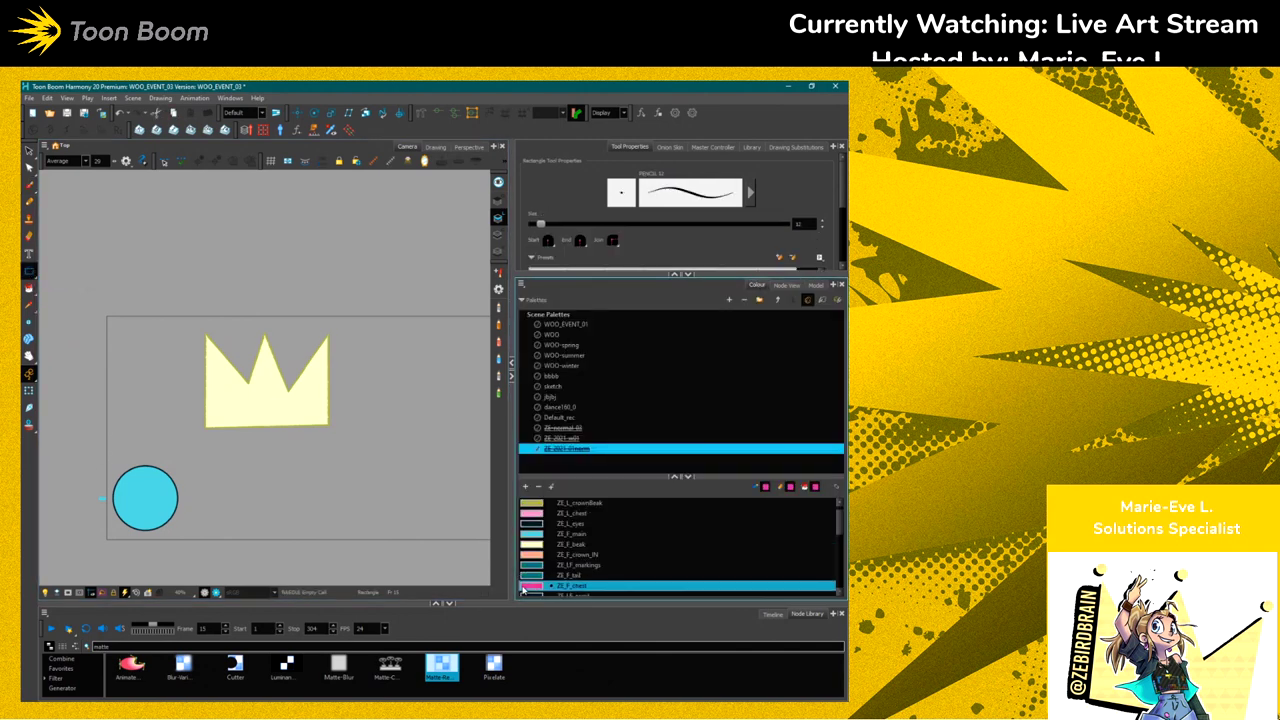
mouse_move(157, 498)
mouse_down()
mouse_move(58, 503)
mouse_move(70, 502)
mouse_up()
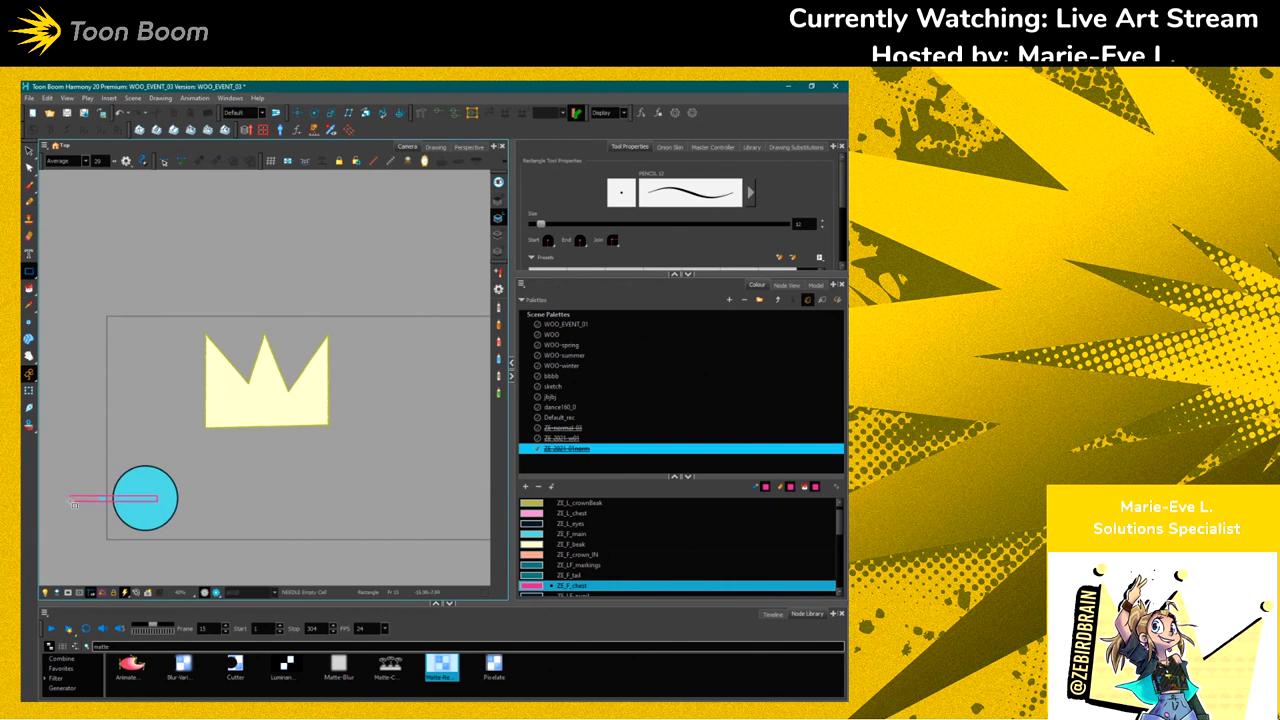
Fill the needle rectangle with the ZE_L_chest colour
click(28, 305)
click(572, 513)
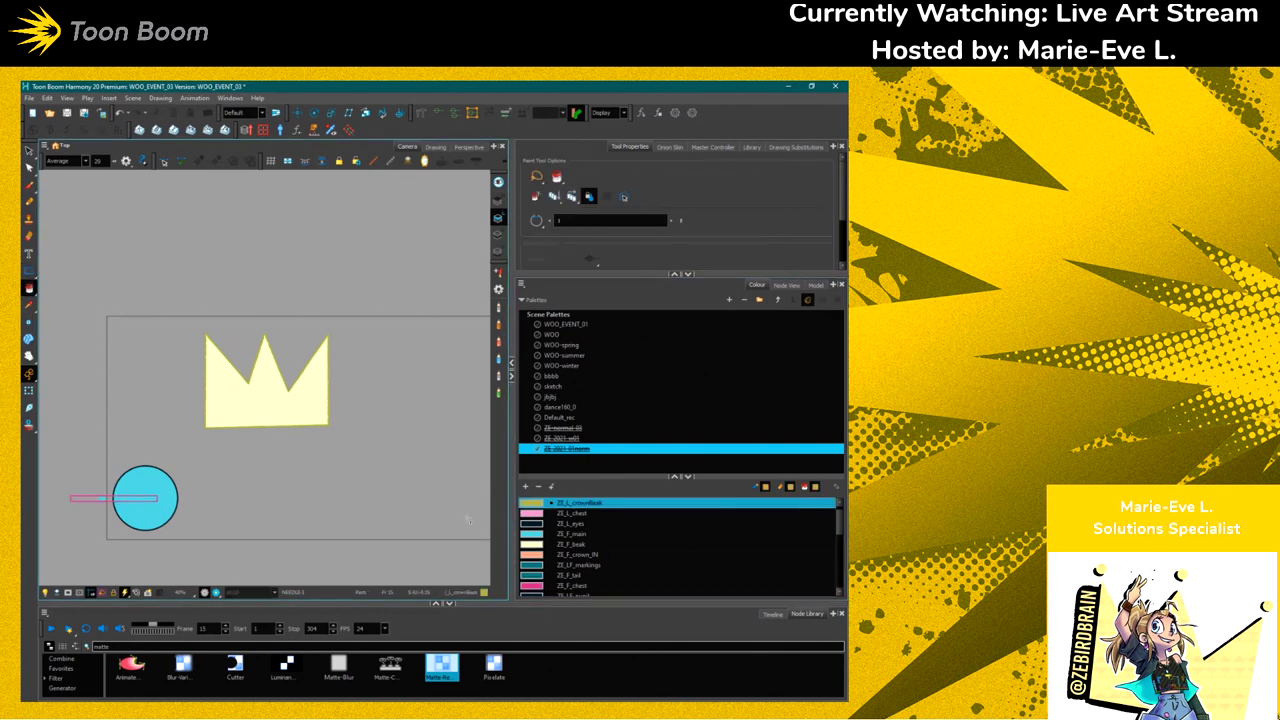
click(121, 498)
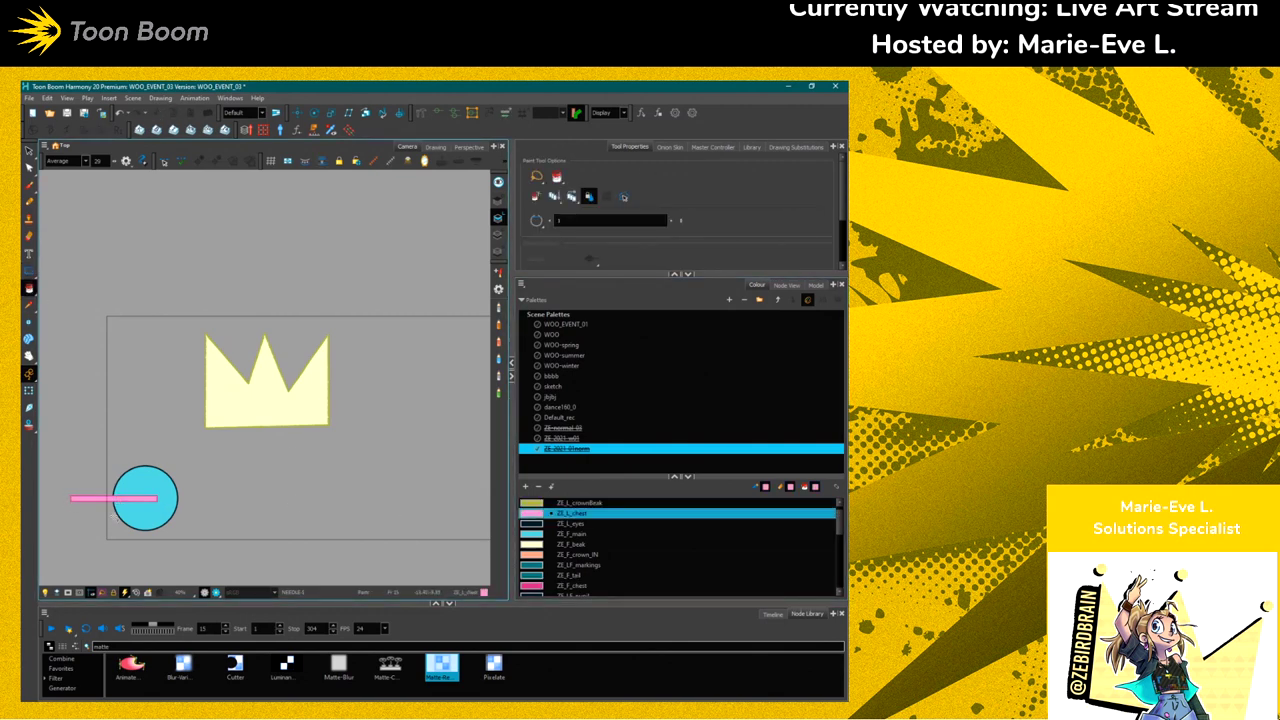
Shorten the needle so its inner end sits at the centre of the circle
key(alt+s)
click(92, 497)
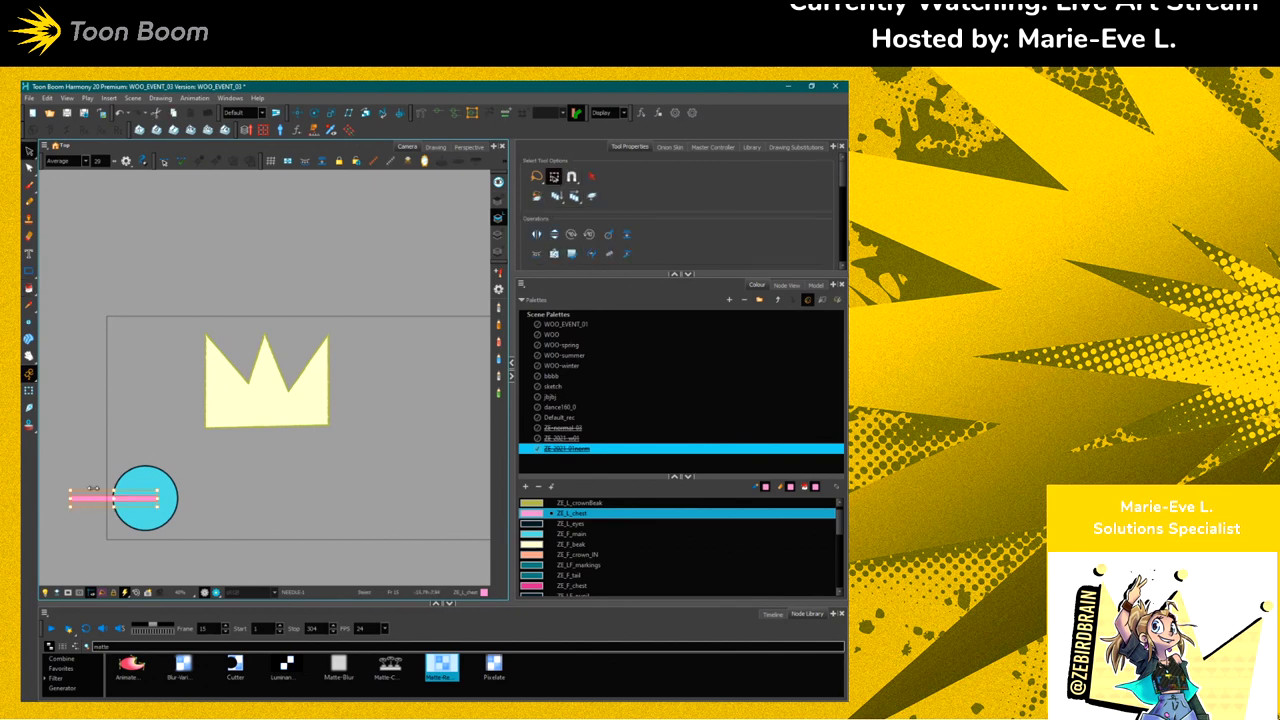
click(145, 498)
click(145, 498)
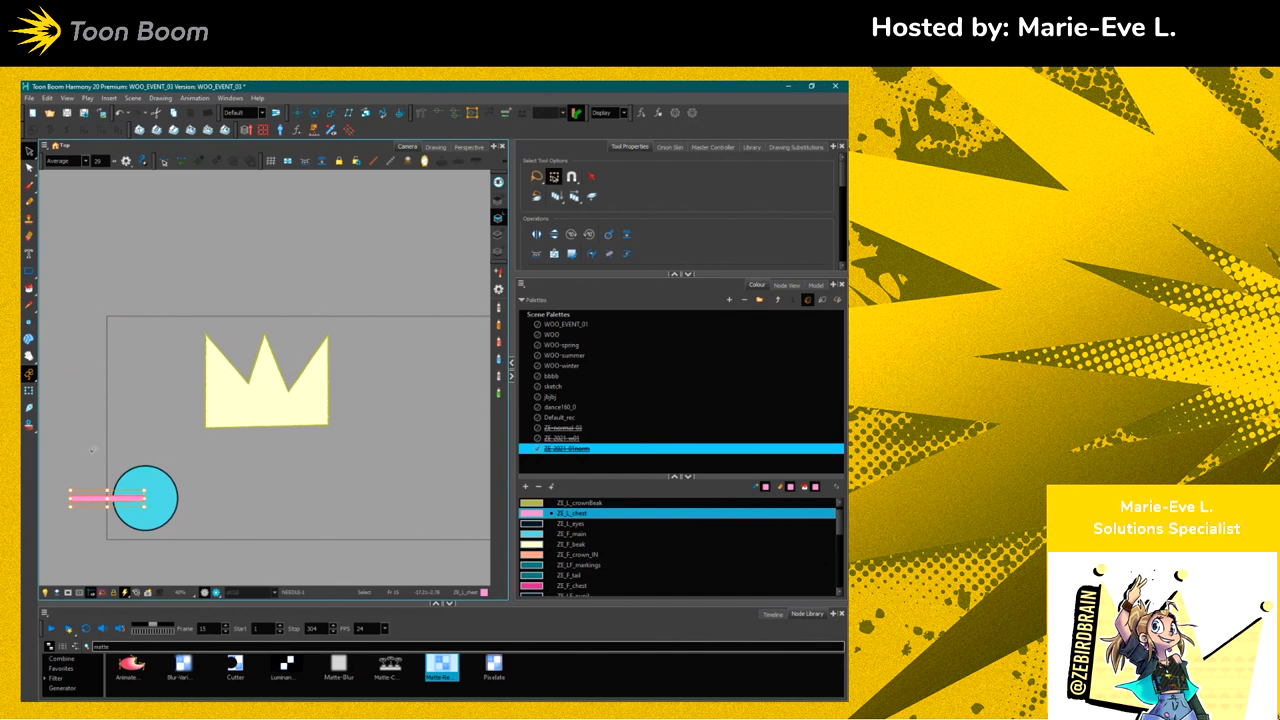
Add a parent peg to each of the NEEDLE and BASE drawing nodes
click(786, 285)
click(527, 430)
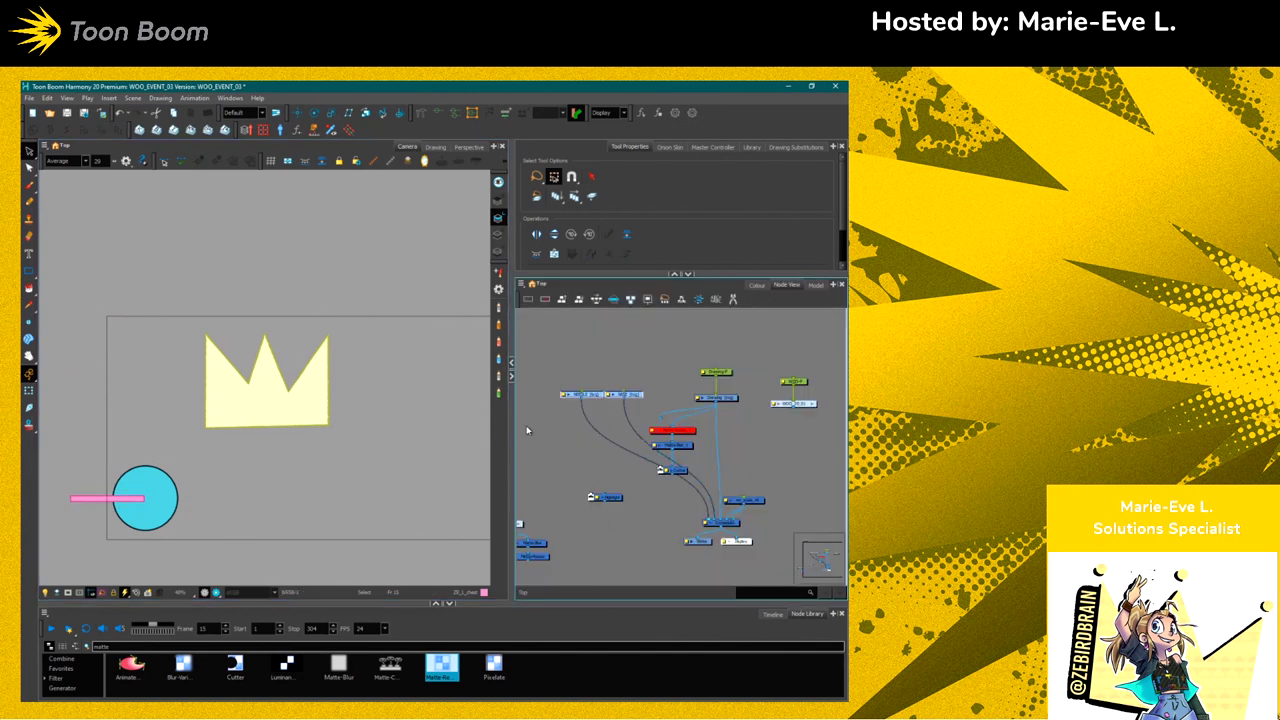
key(ctrl+p)
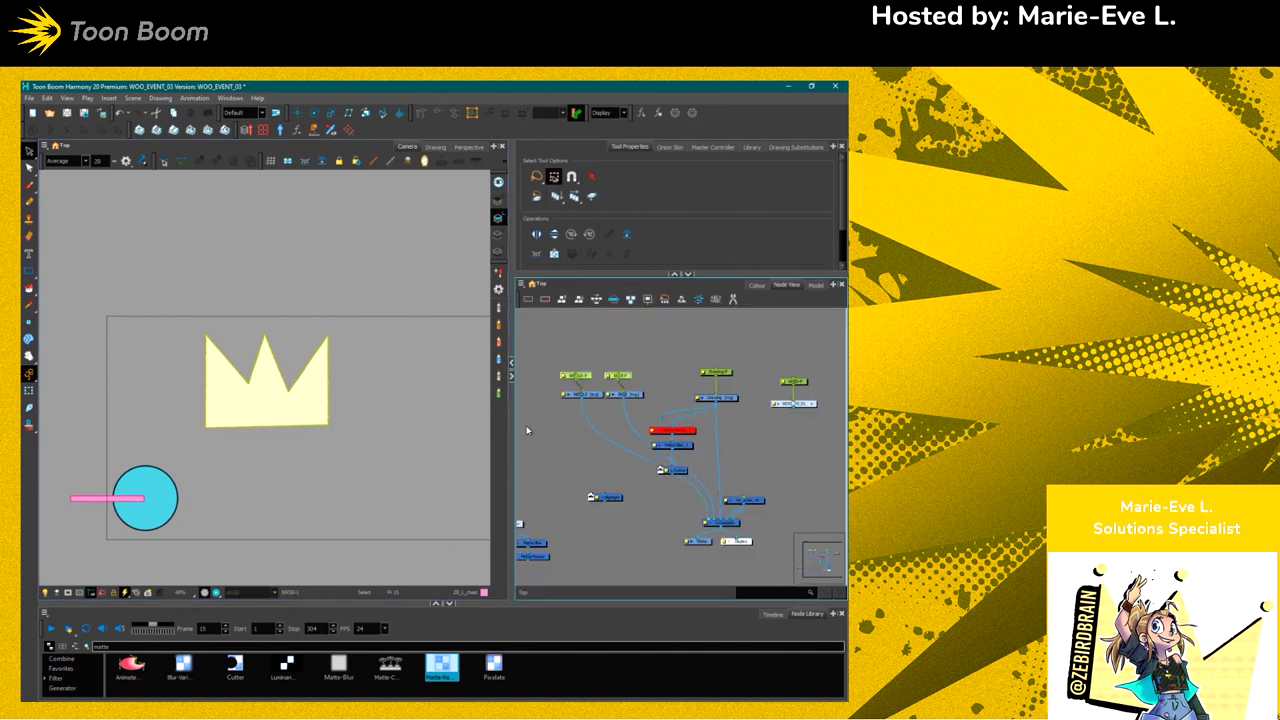
Move the NEEDLE-P peg's pivot to the needle's inner end at the centre of the circle
click(593, 377)
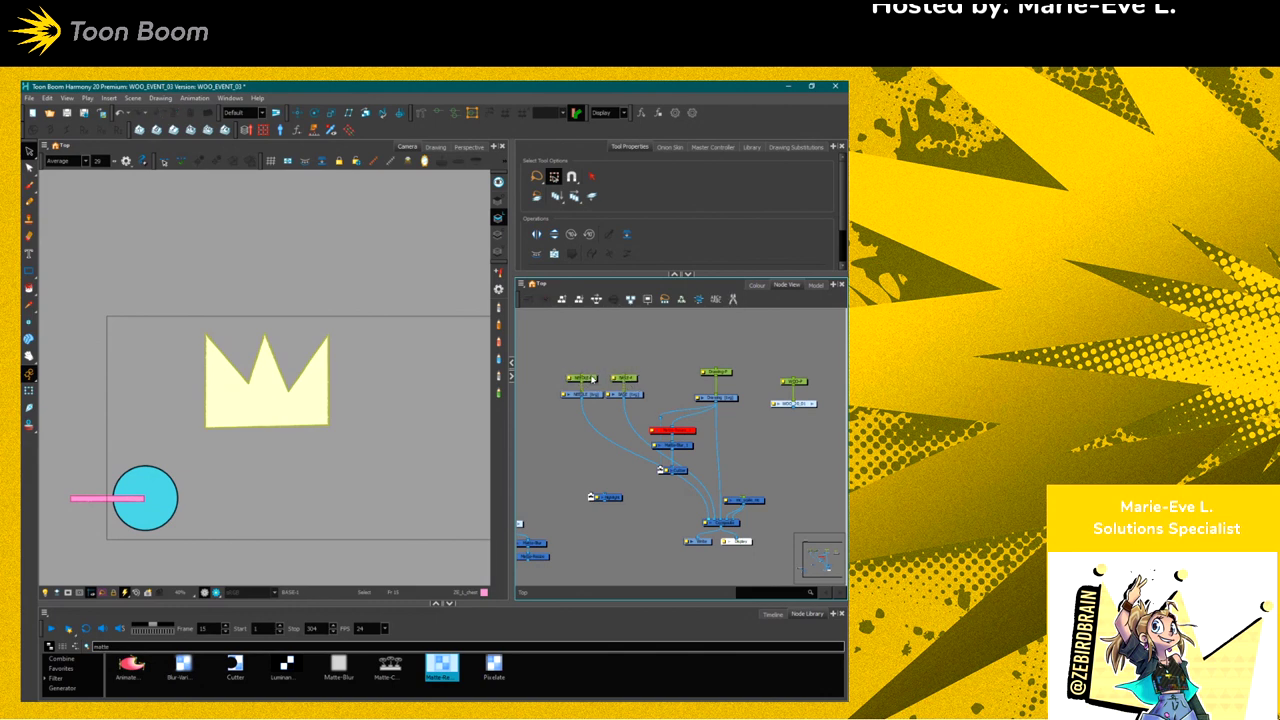
key(alt+2)
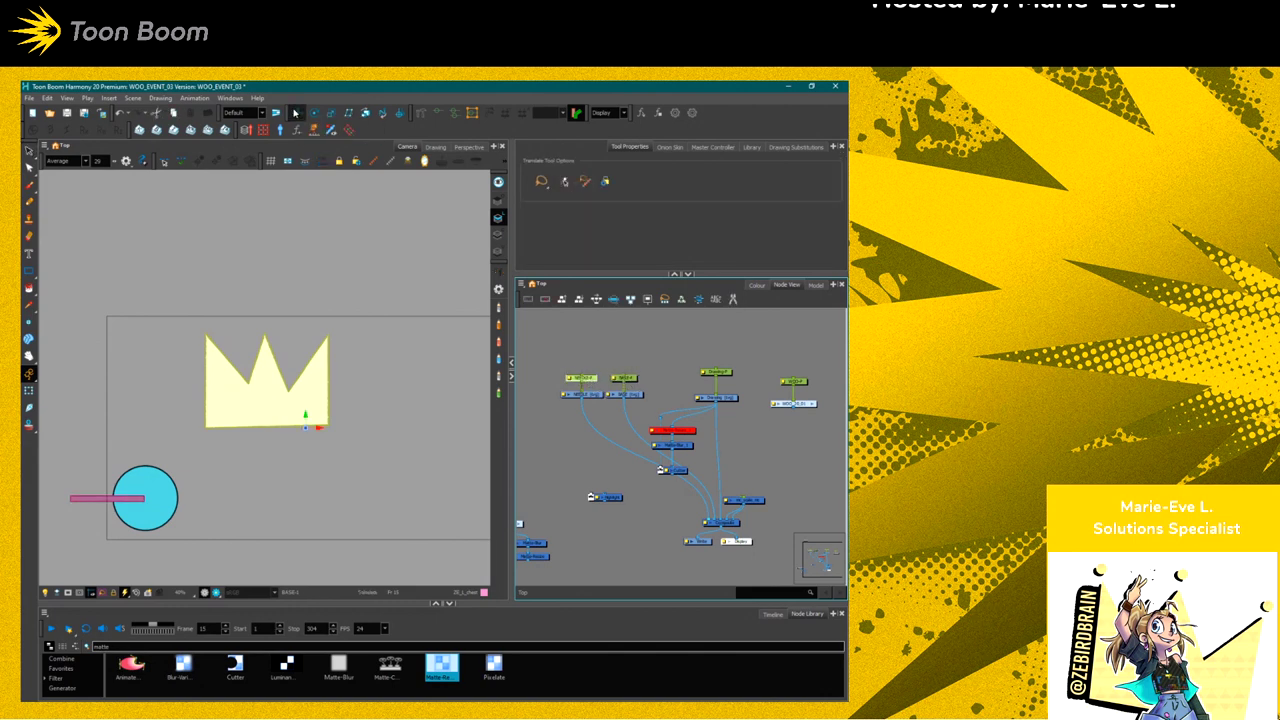
click(119, 499)
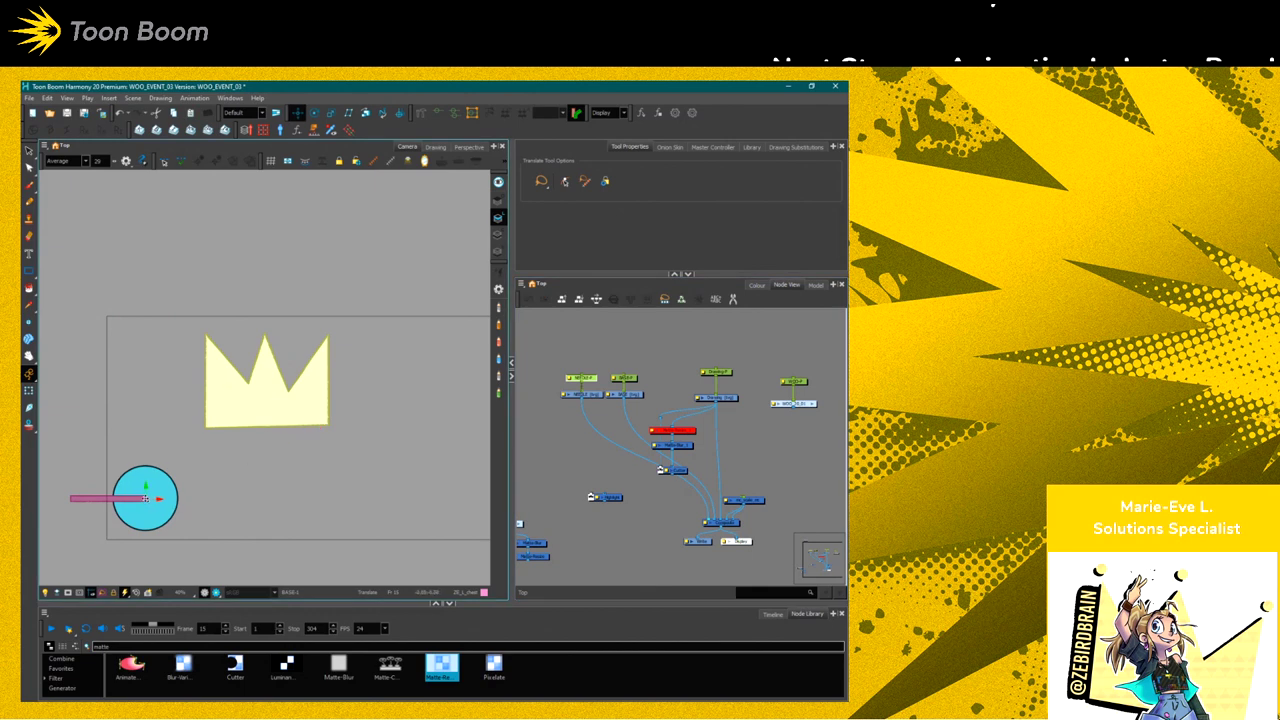
Test the new pivot by rotating the needle slightly counterclockwise, and undo the rotation
click(28, 390)
mouse_move(66, 505)
mouse_down()
mouse_move(84, 446)
mouse_move(102, 556)
mouse_move(78, 457)
mouse_move(72, 520)
mouse_up()
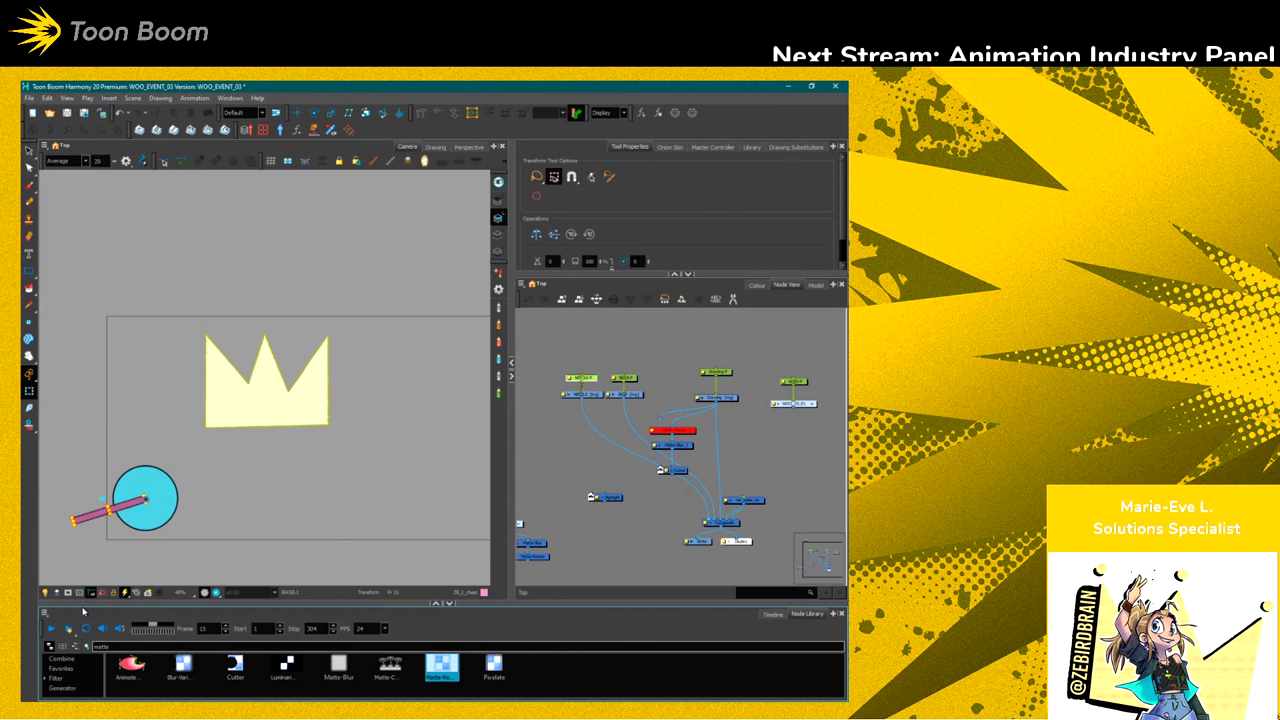
key(ctrl+z)
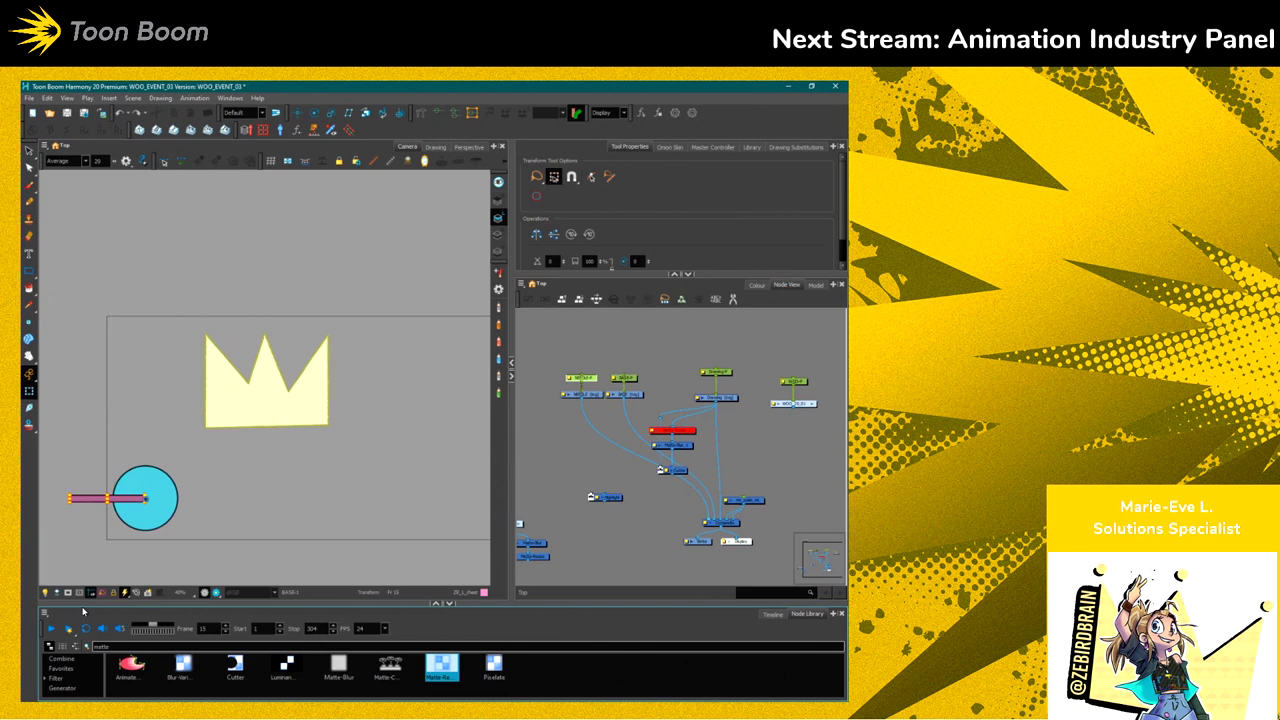
click(670, 372)
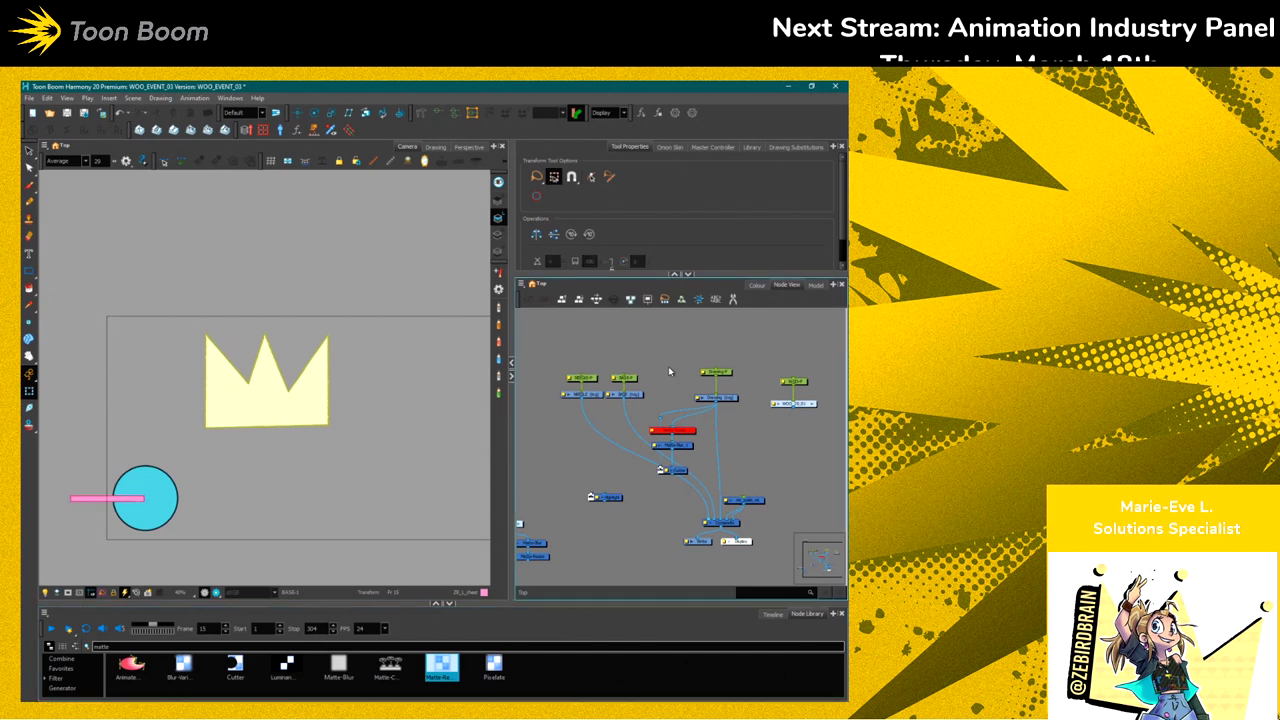
double_click(657, 447)
click(722, 527)
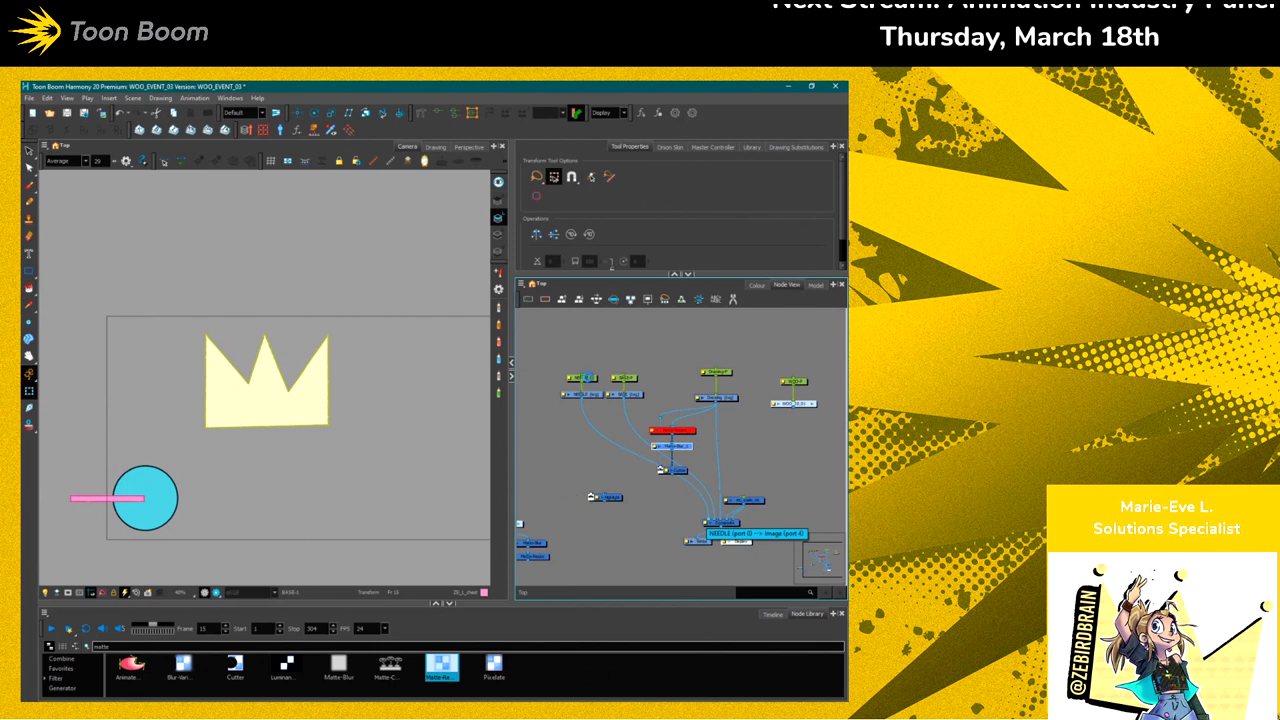
Create a function for the NEEDLE-P peg's Angle z rotation and check its curve in the Bezier Editor
click(586, 378)
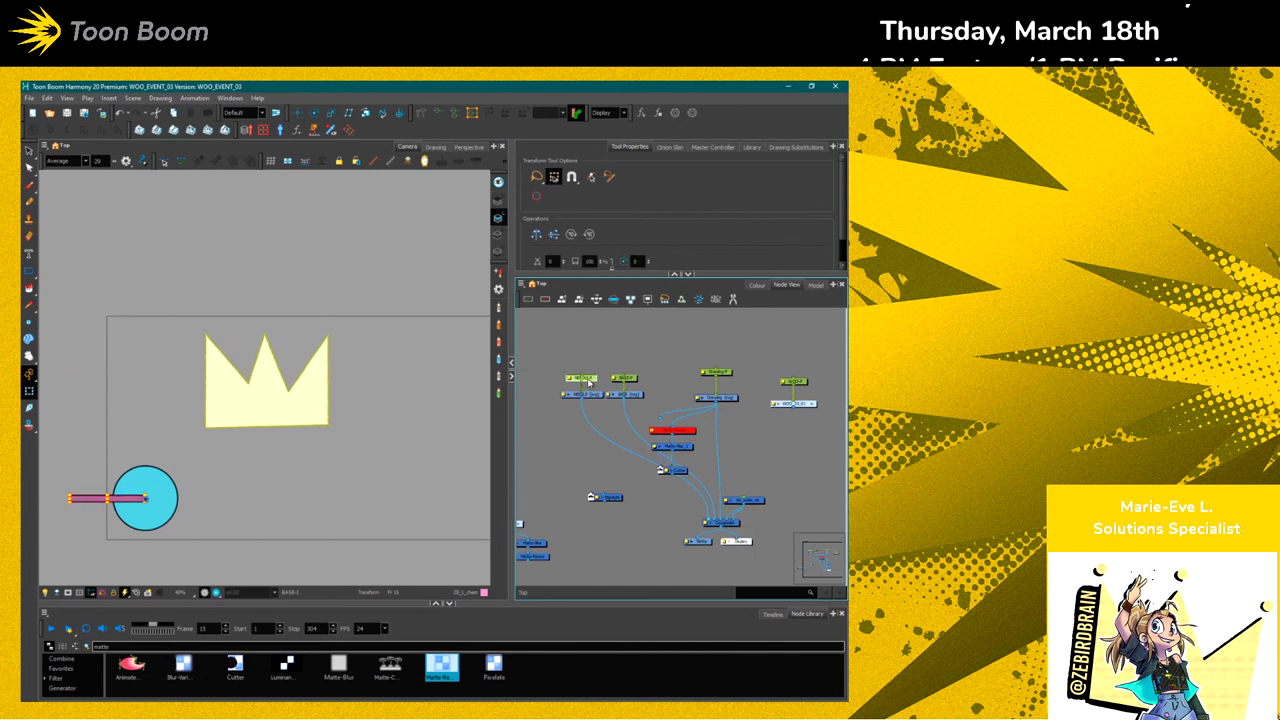
double_click(571, 379)
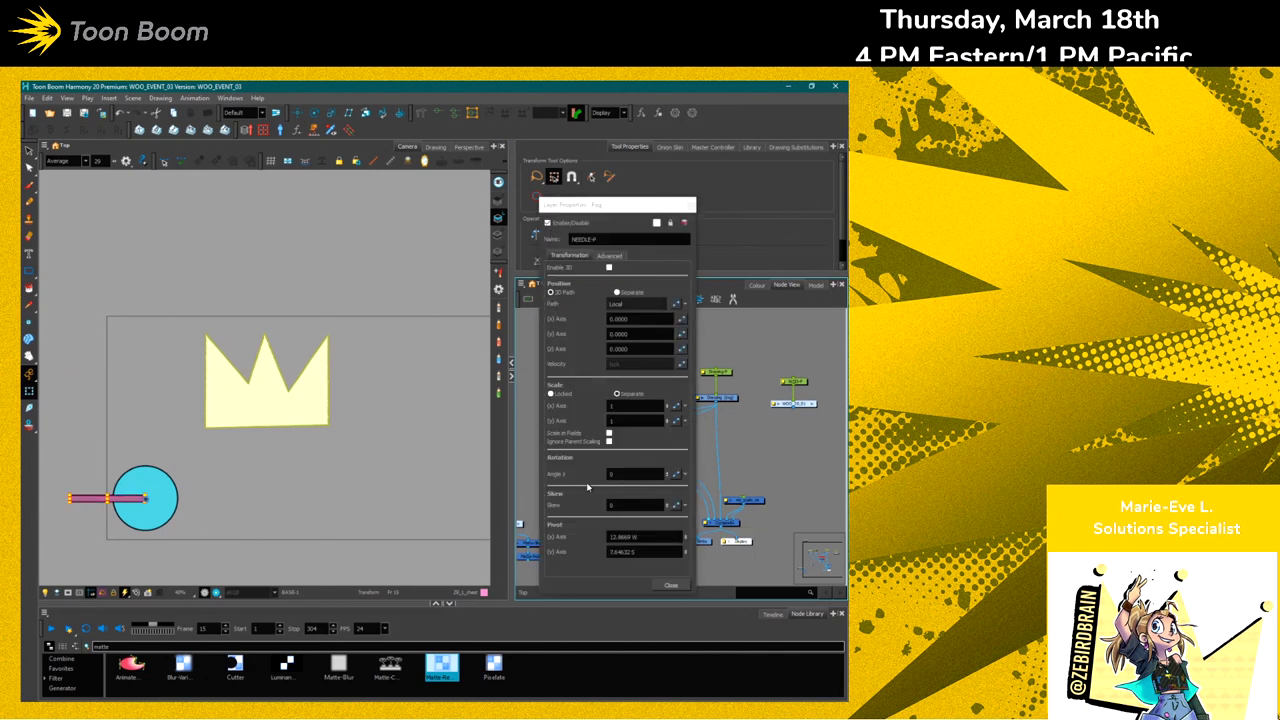
click(675, 476)
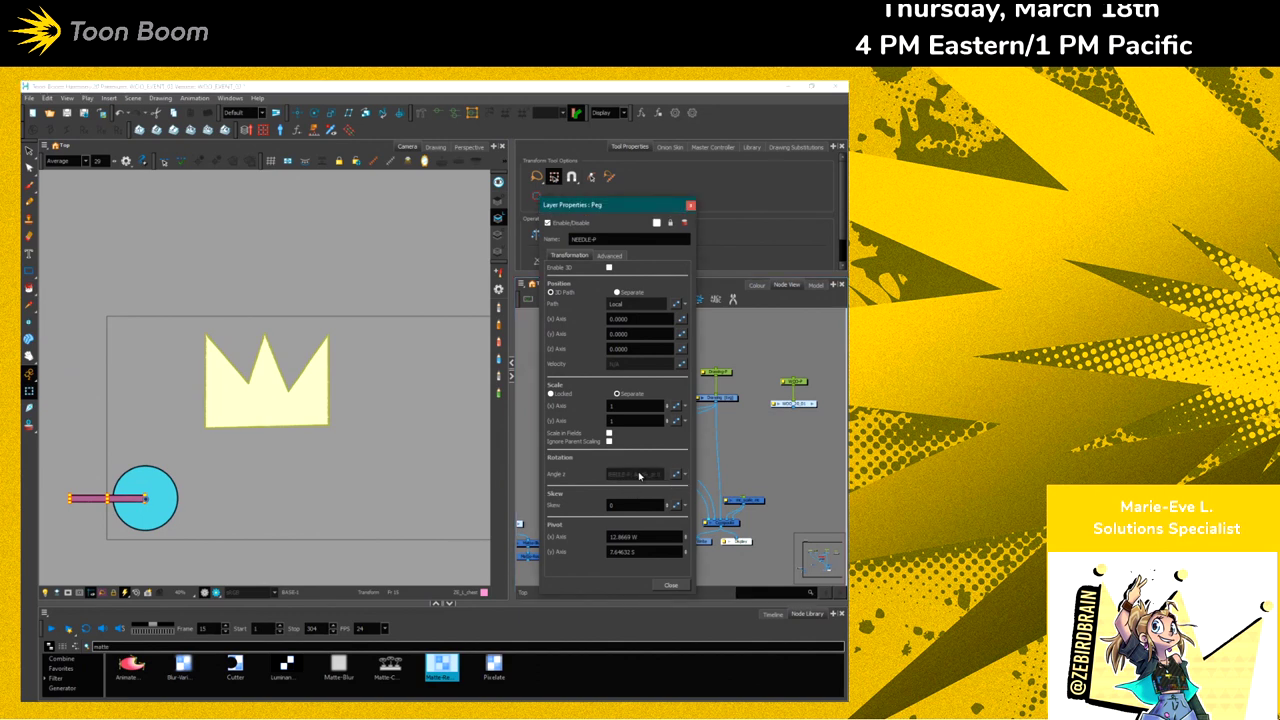
click(675, 478)
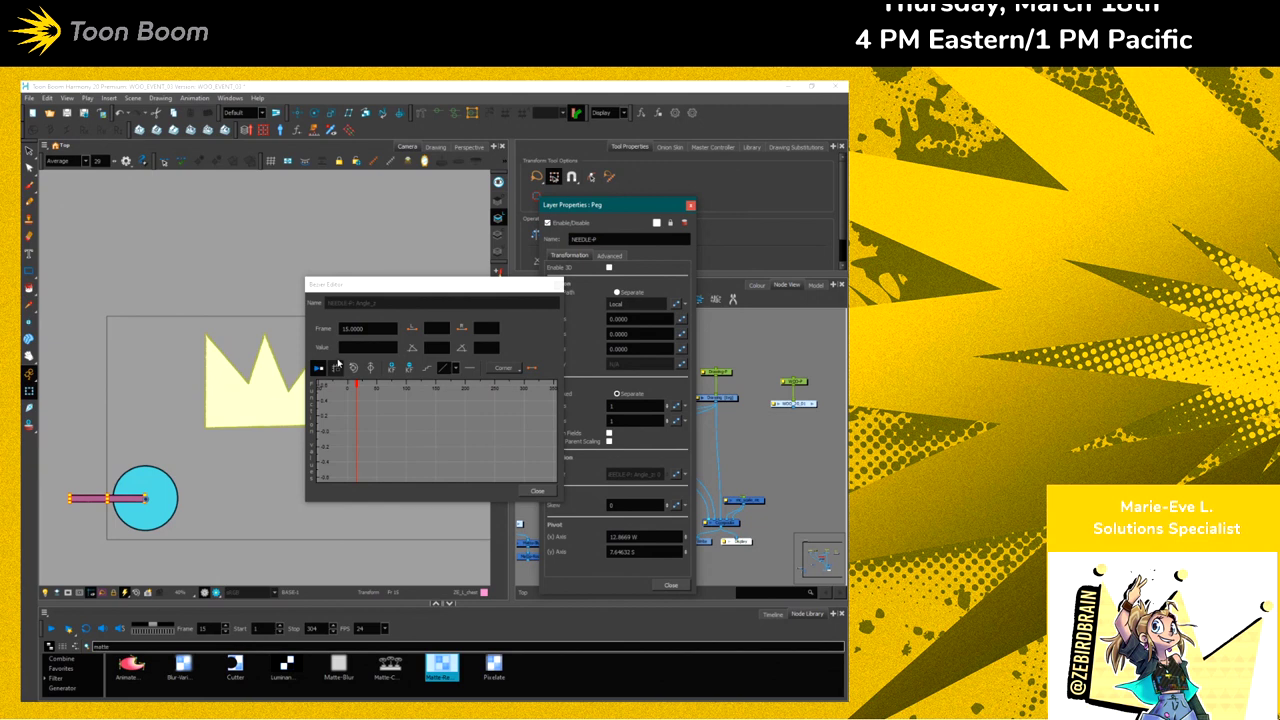
click(538, 492)
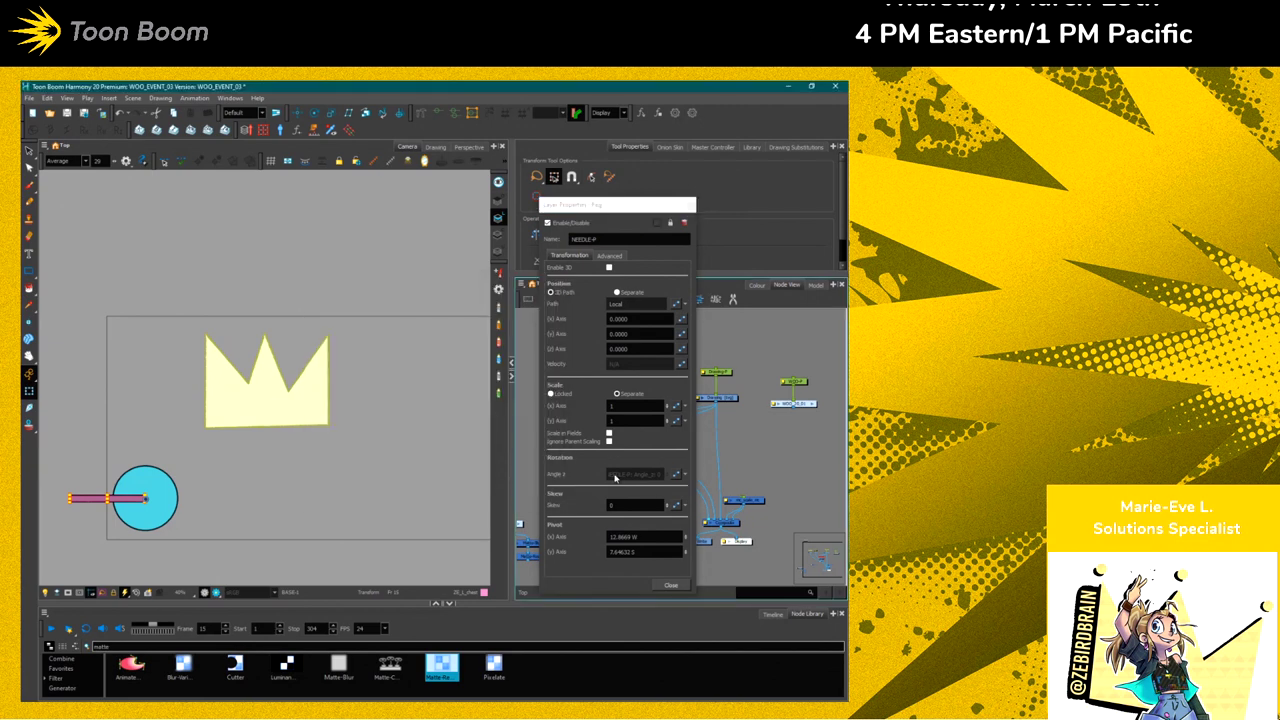
Copy the function link of the NEEDLE-P peg's Angle z and close the peg's properties
click(686, 474)
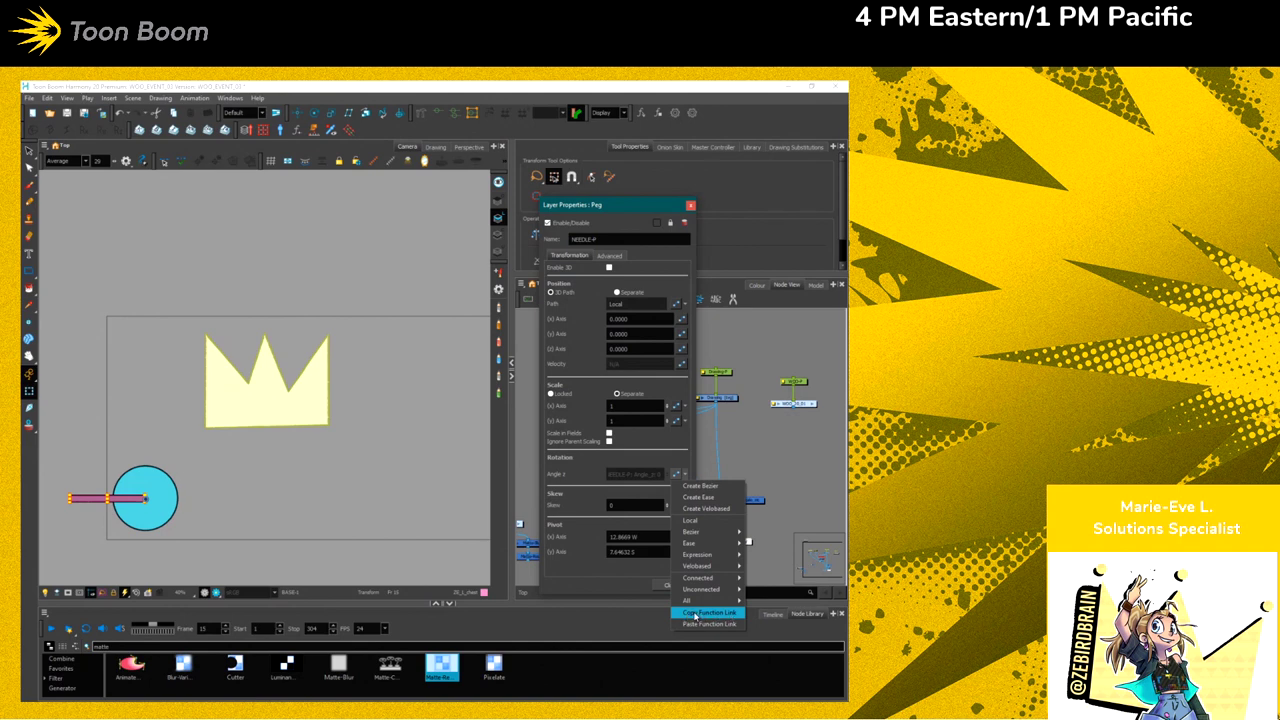
click(694, 615)
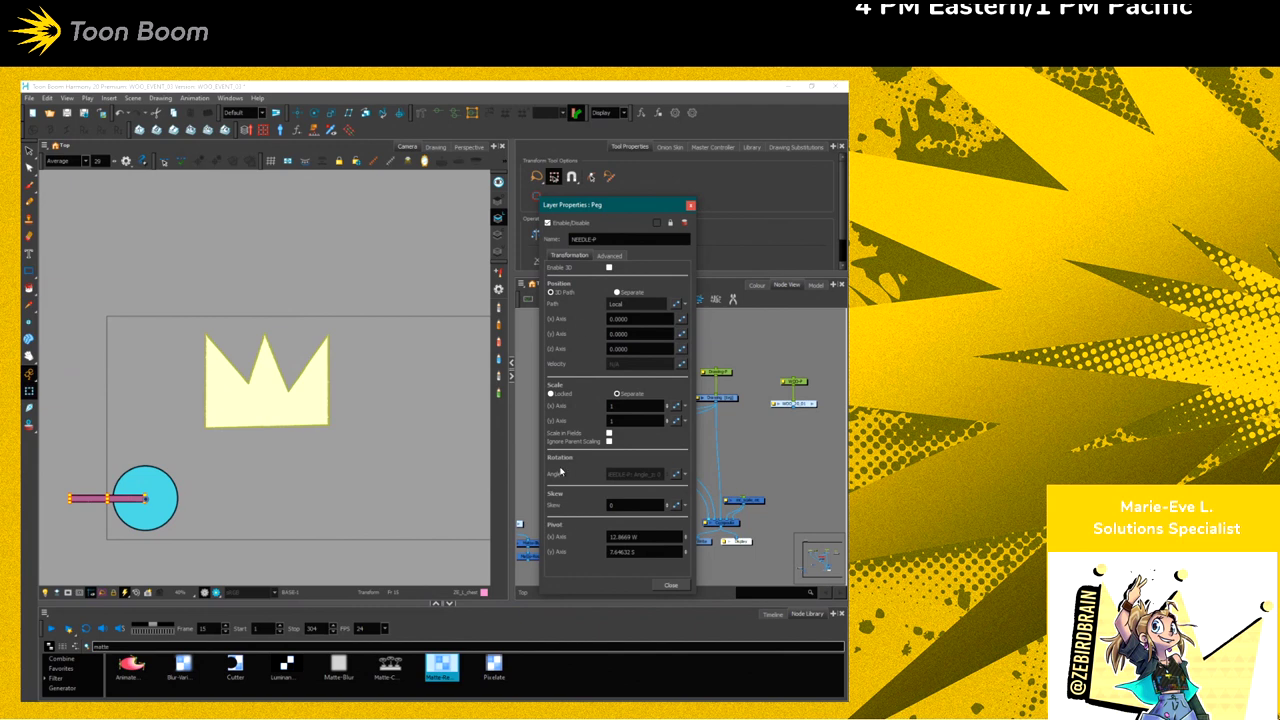
click(670, 585)
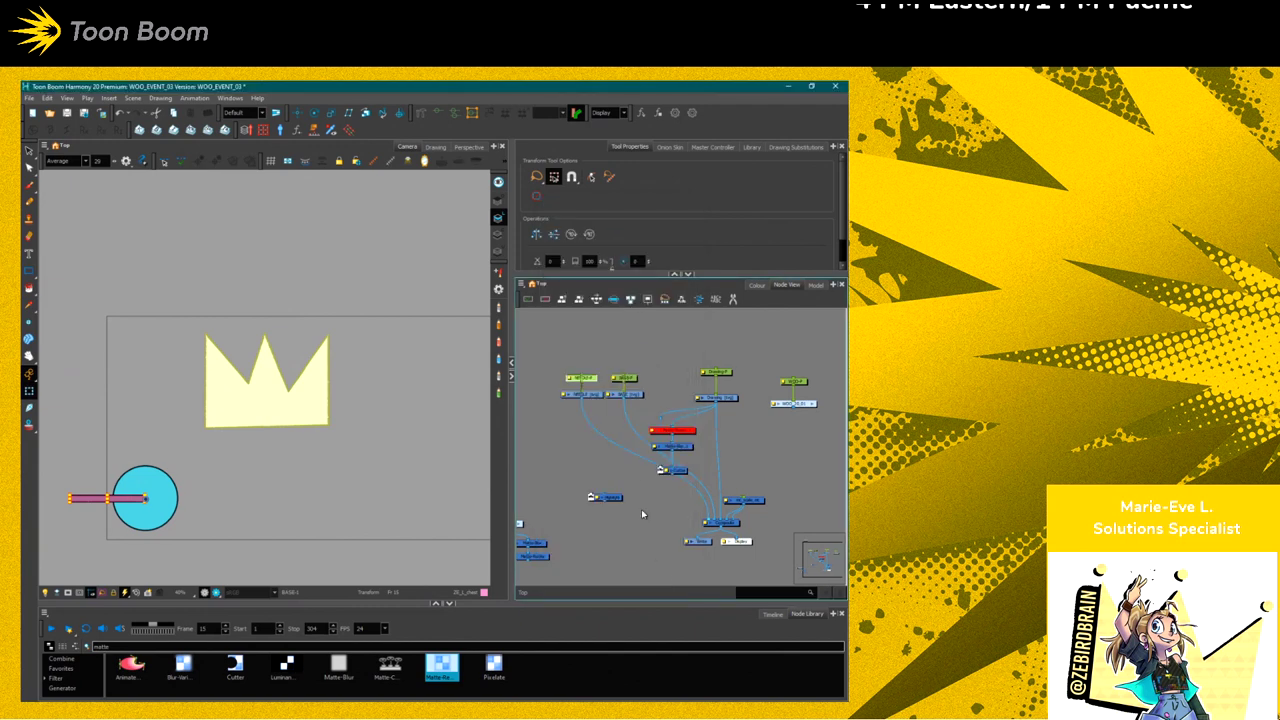
Paste the copied function link onto the Directional Angle of Matte-Blur_1 and close its properties
double_click(656, 447)
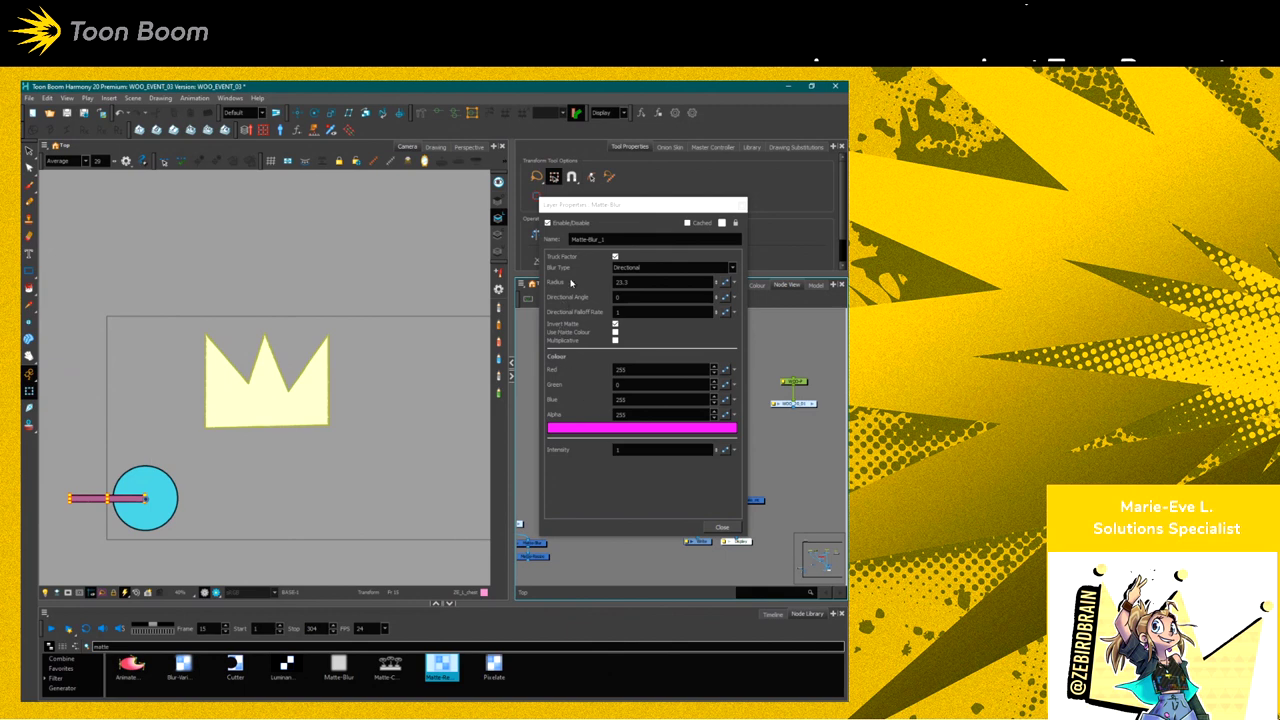
click(727, 297)
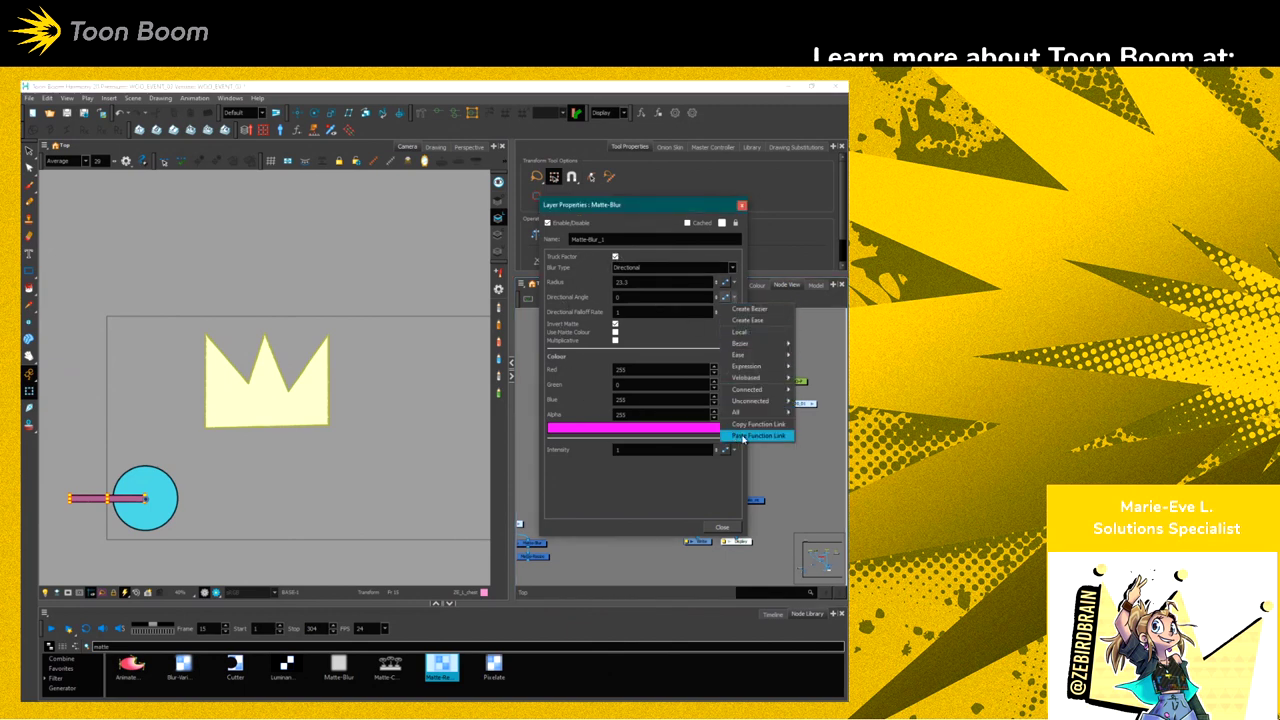
click(738, 437)
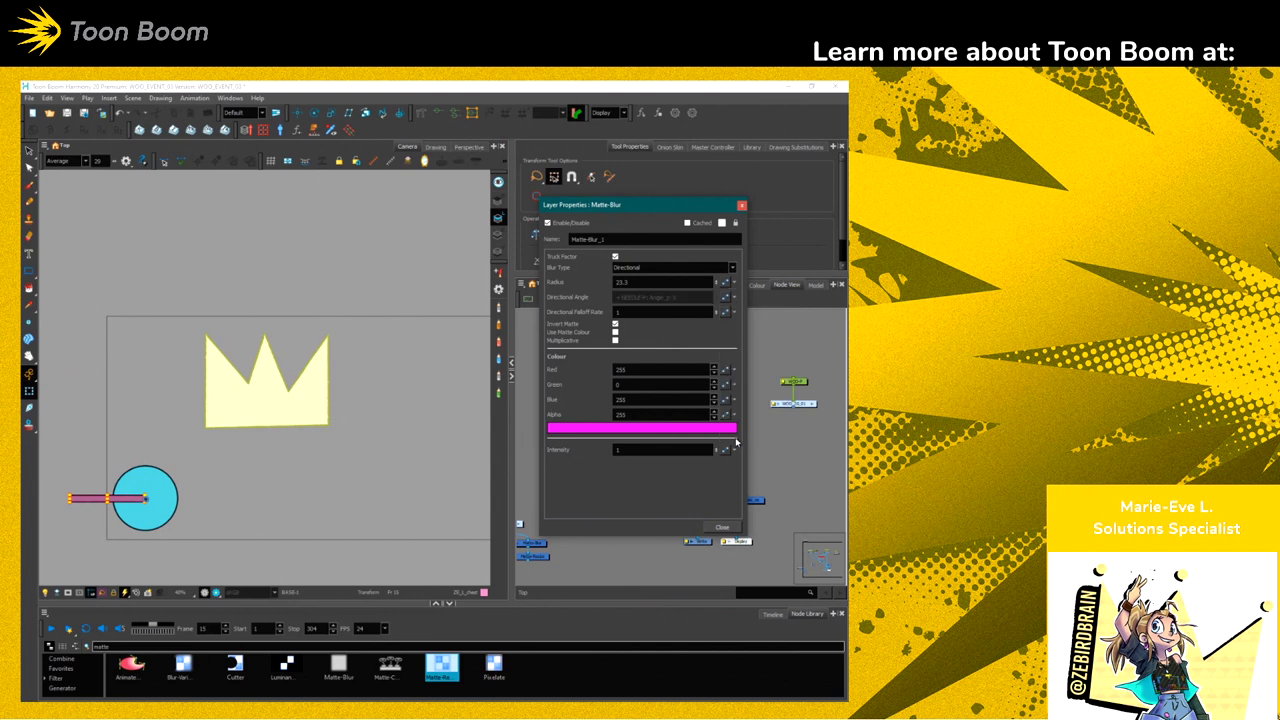
click(722, 527)
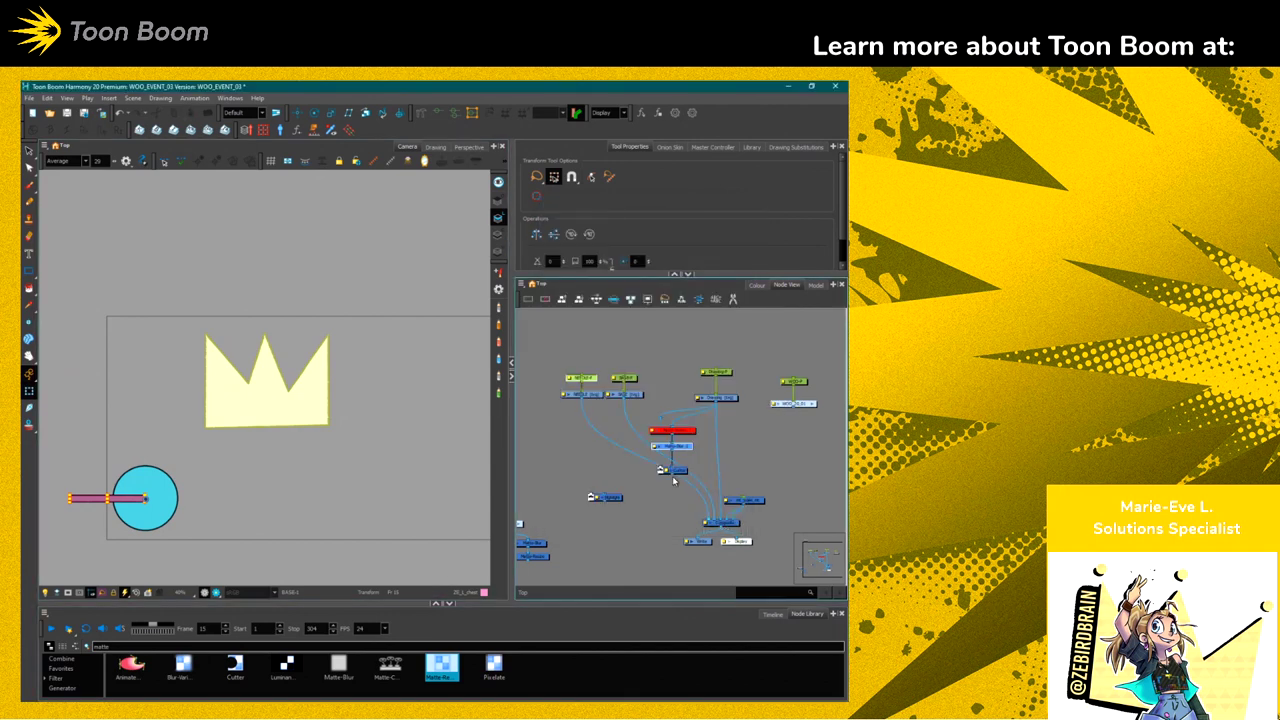
Connect the node below Matte-Blur_1 to the Composite and show the rendered result in the camera view
drag(676, 480, 712, 526)
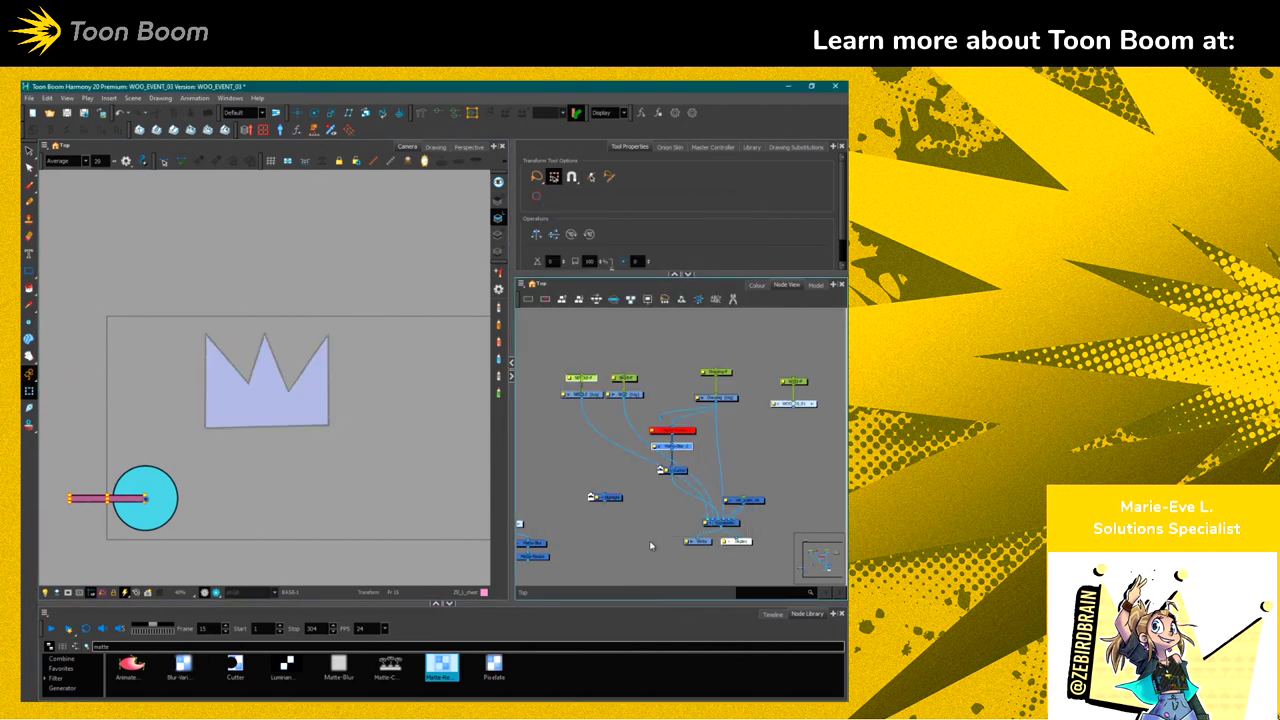
click(216, 592)
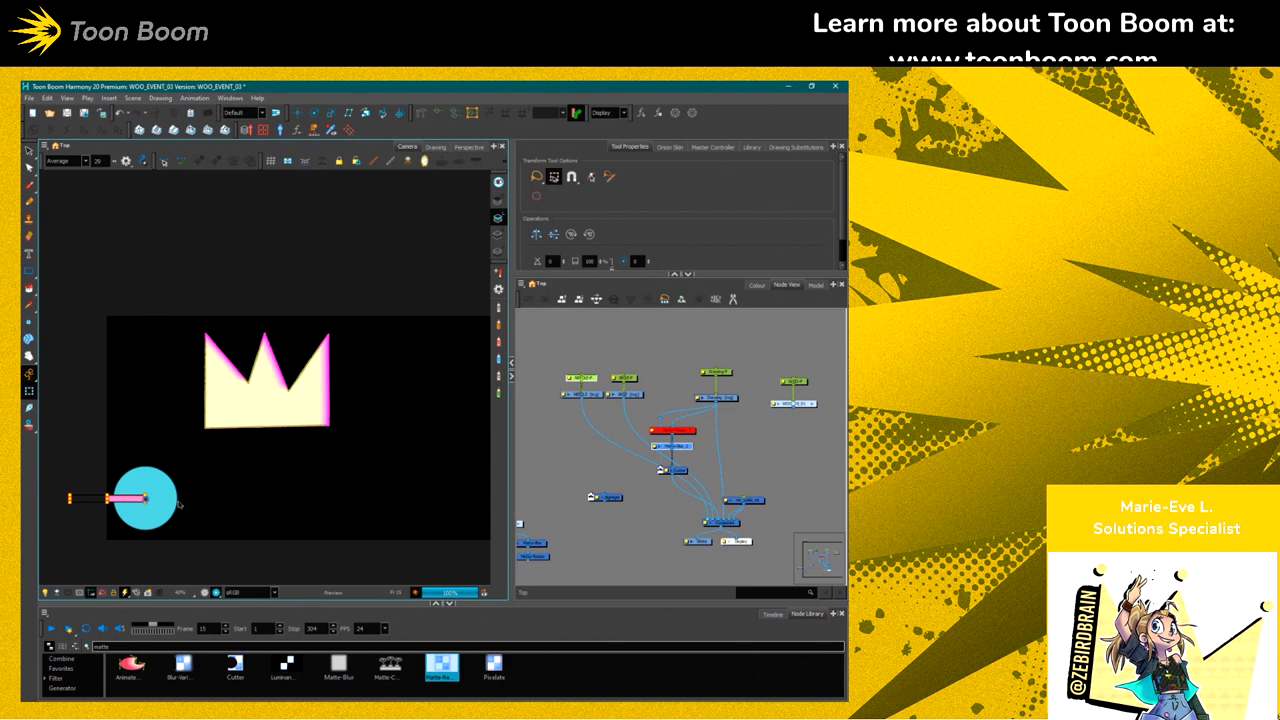
scroll(221, 387, up, 2)
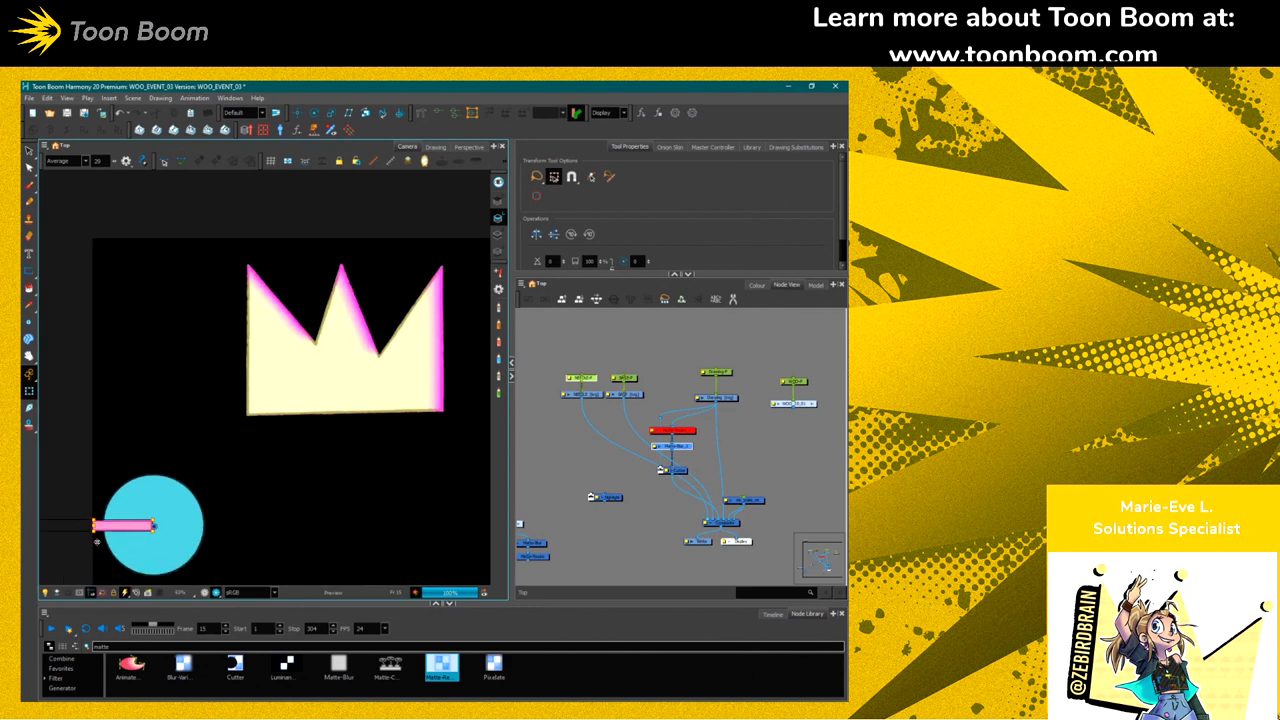
scroll(92, 548, down, 1)
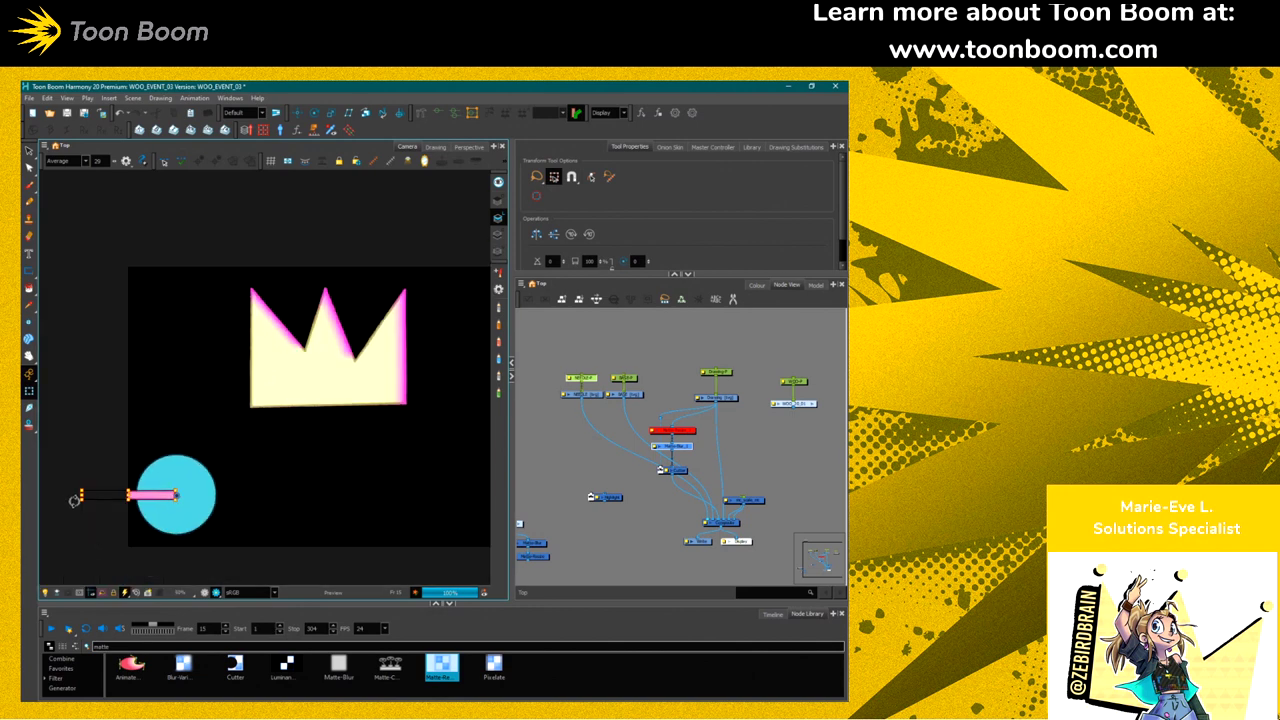
Rotate the needle clockwise through upright and leave it pointing diagonally up to the right to test the linked blur angle
drag(77, 491, 167, 415)
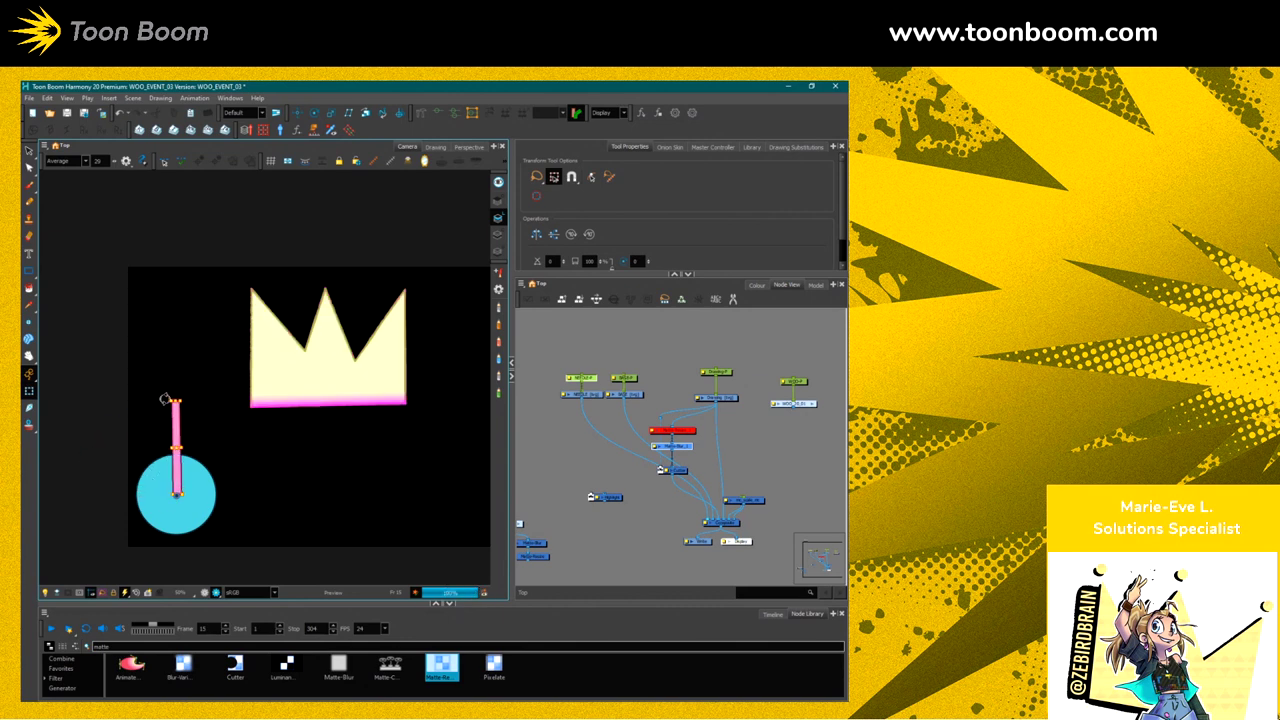
drag(166, 400, 304, 475)
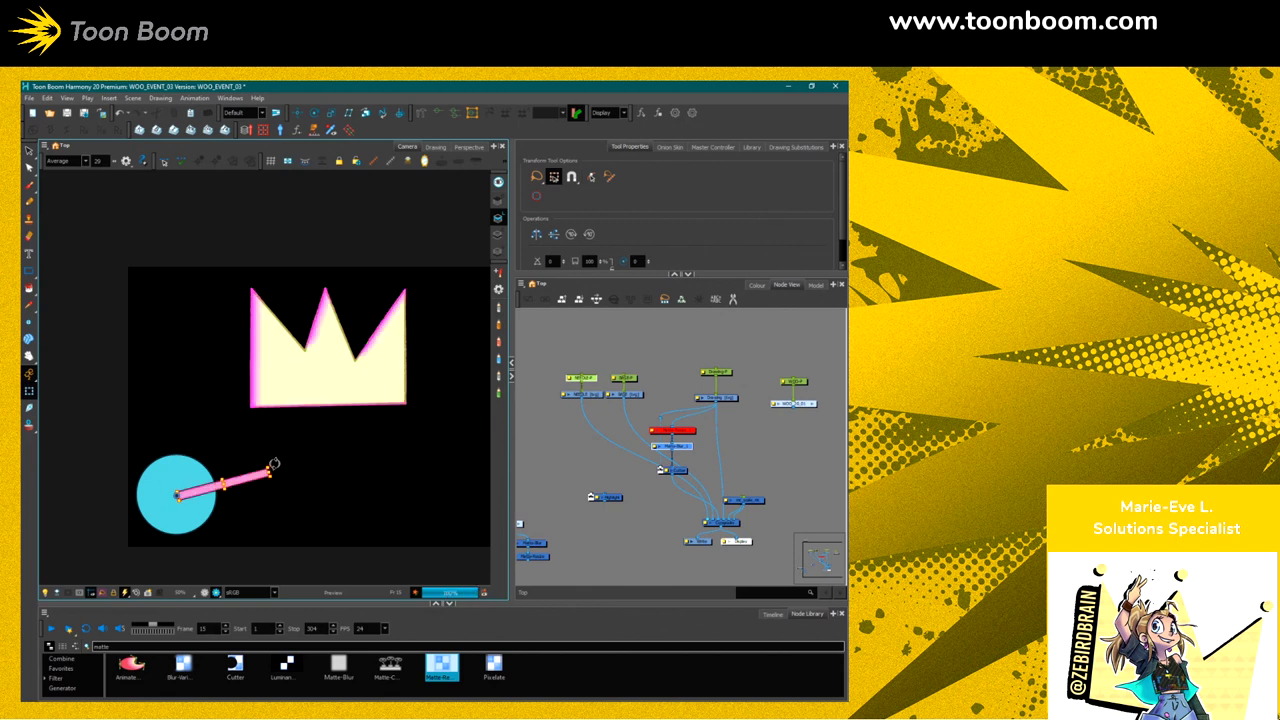
drag(272, 466, 268, 438)
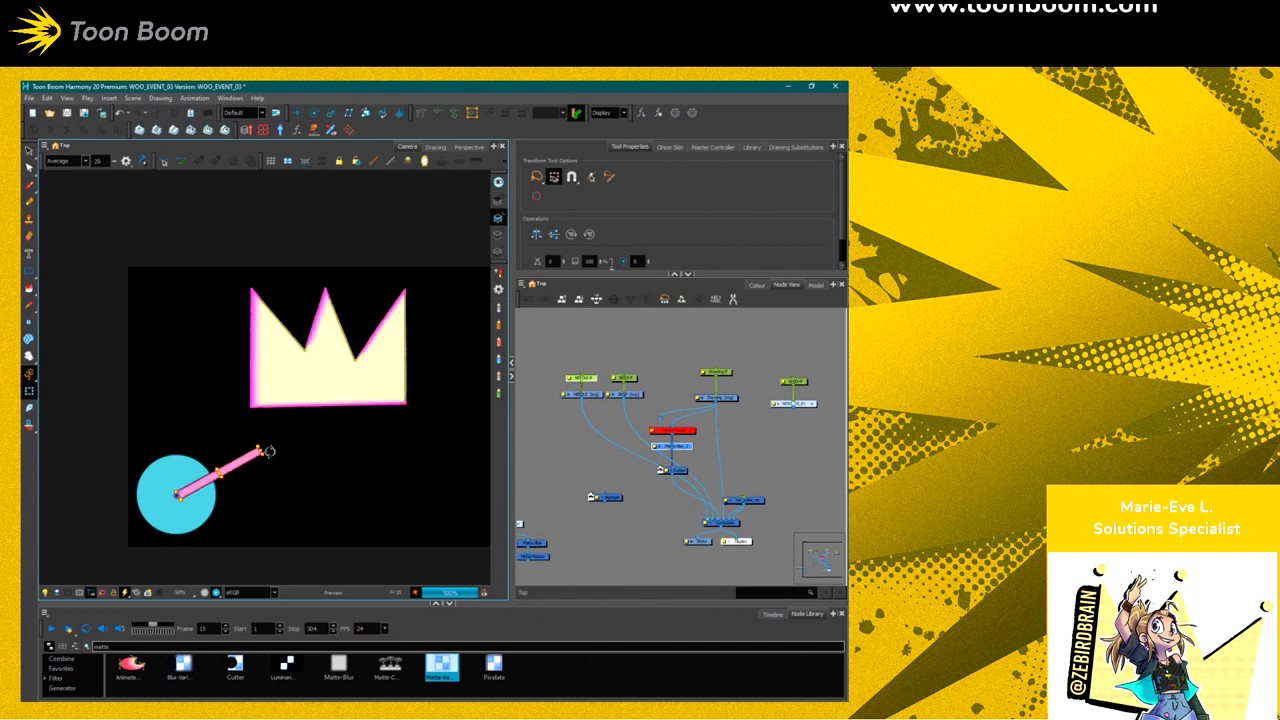
Rotate the needle clockwise to point diagonally down to the right to test the linked blur angle, and deselect it
drag(267, 449, 283, 597)
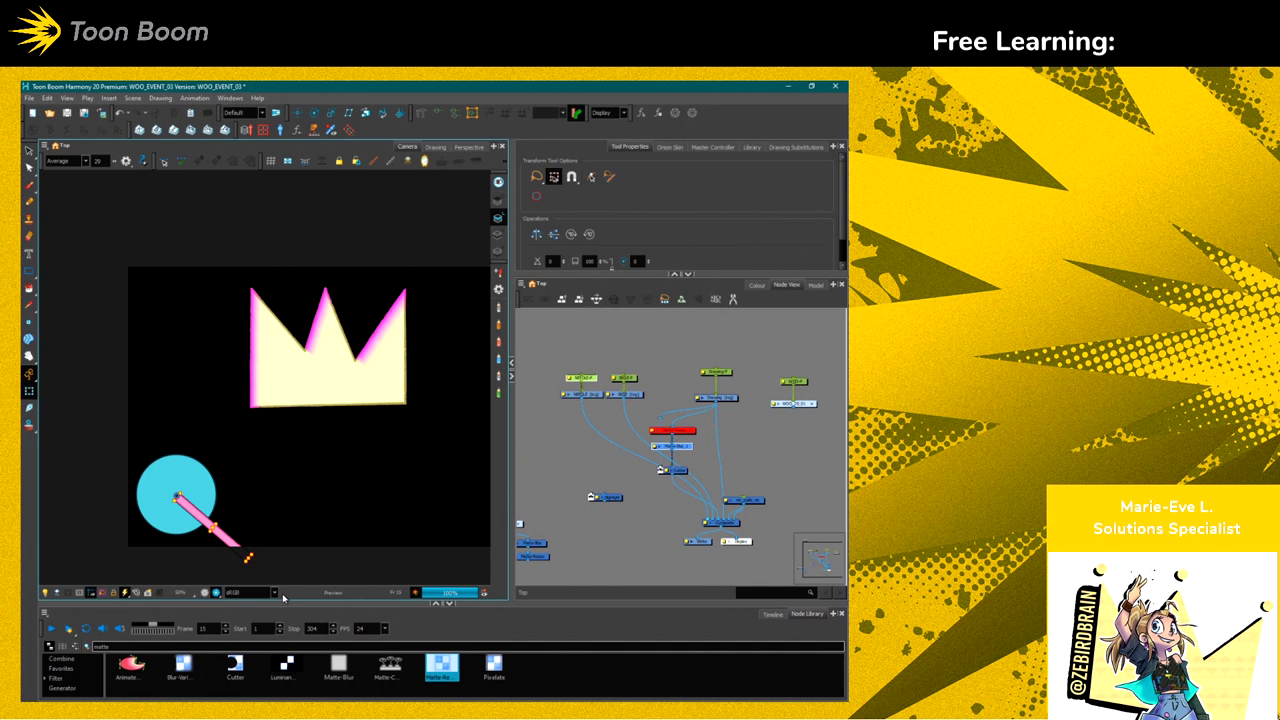
click(551, 491)
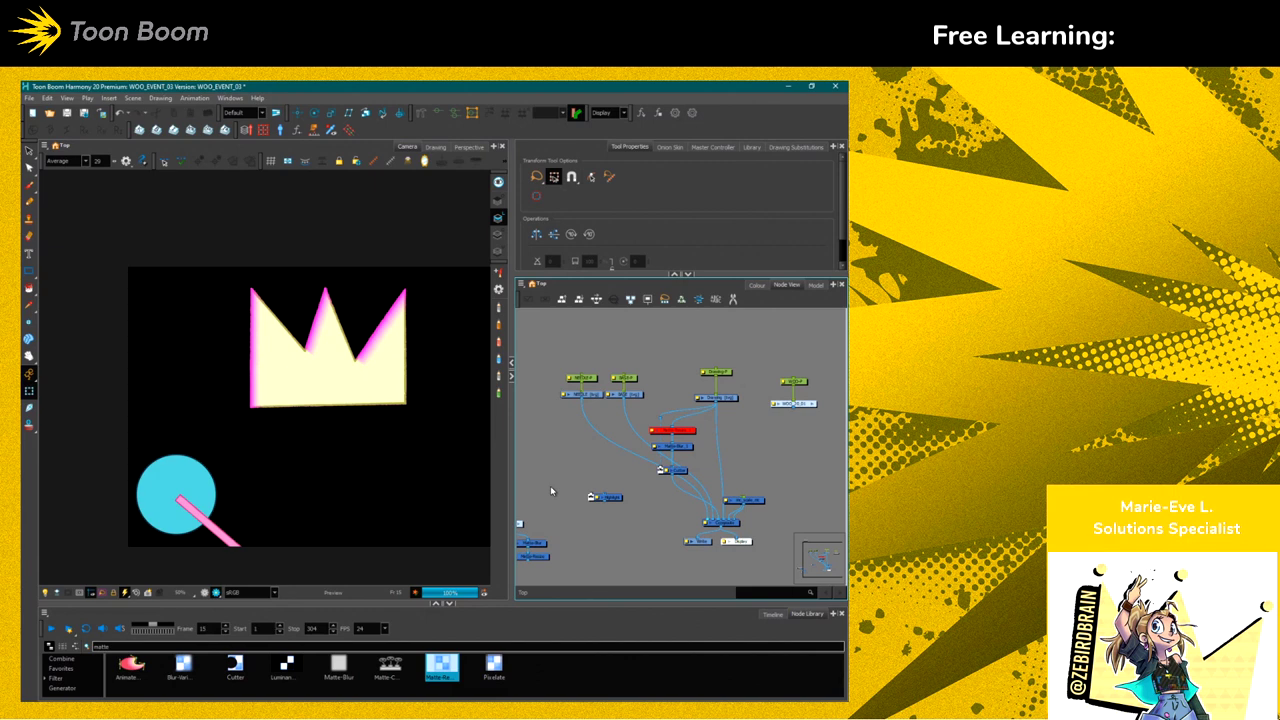
Place the BASE-P peg's pivot at the centre of the blue circle and set its scale to Locked
click(624, 379)
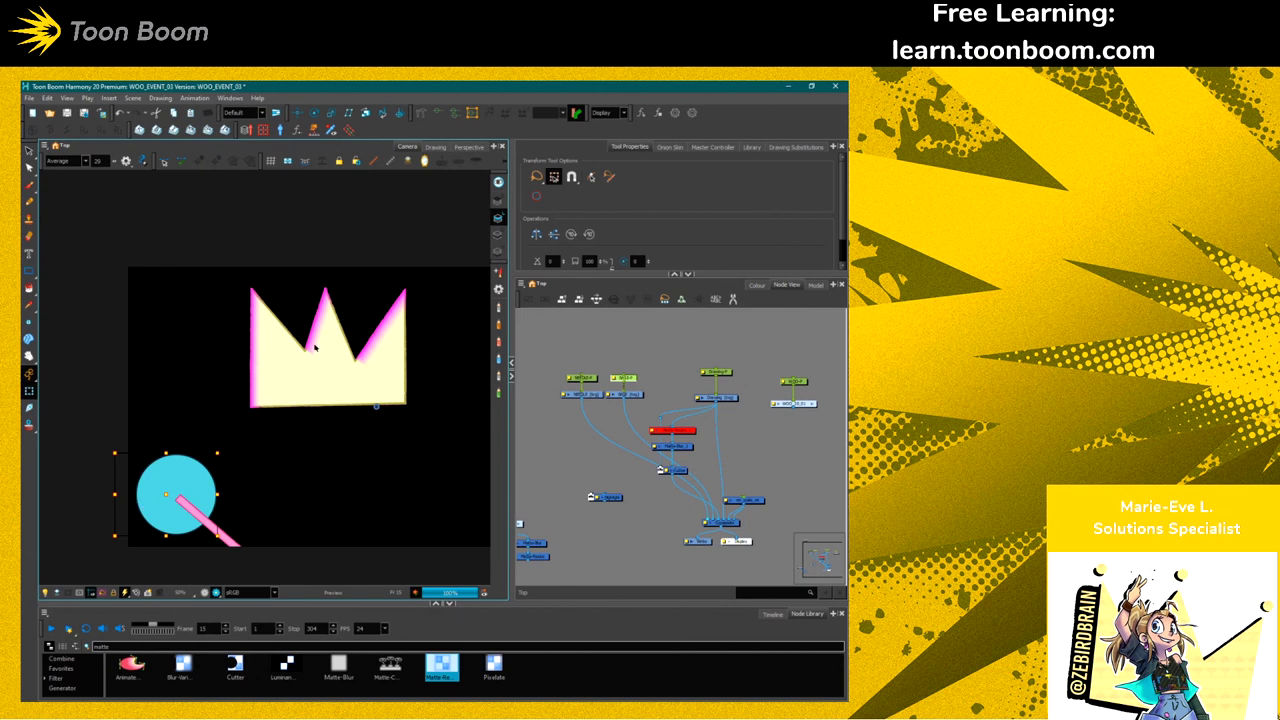
double_click(624, 379)
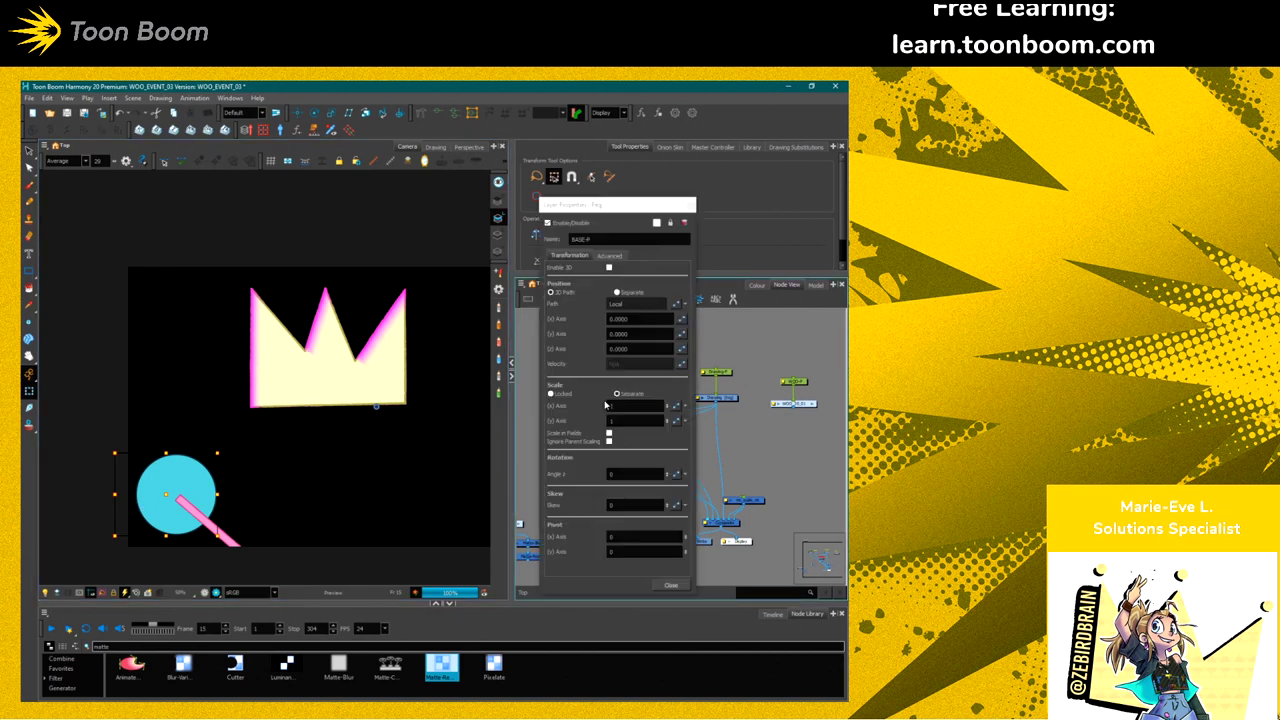
click(314, 112)
drag(376, 405, 170, 497)
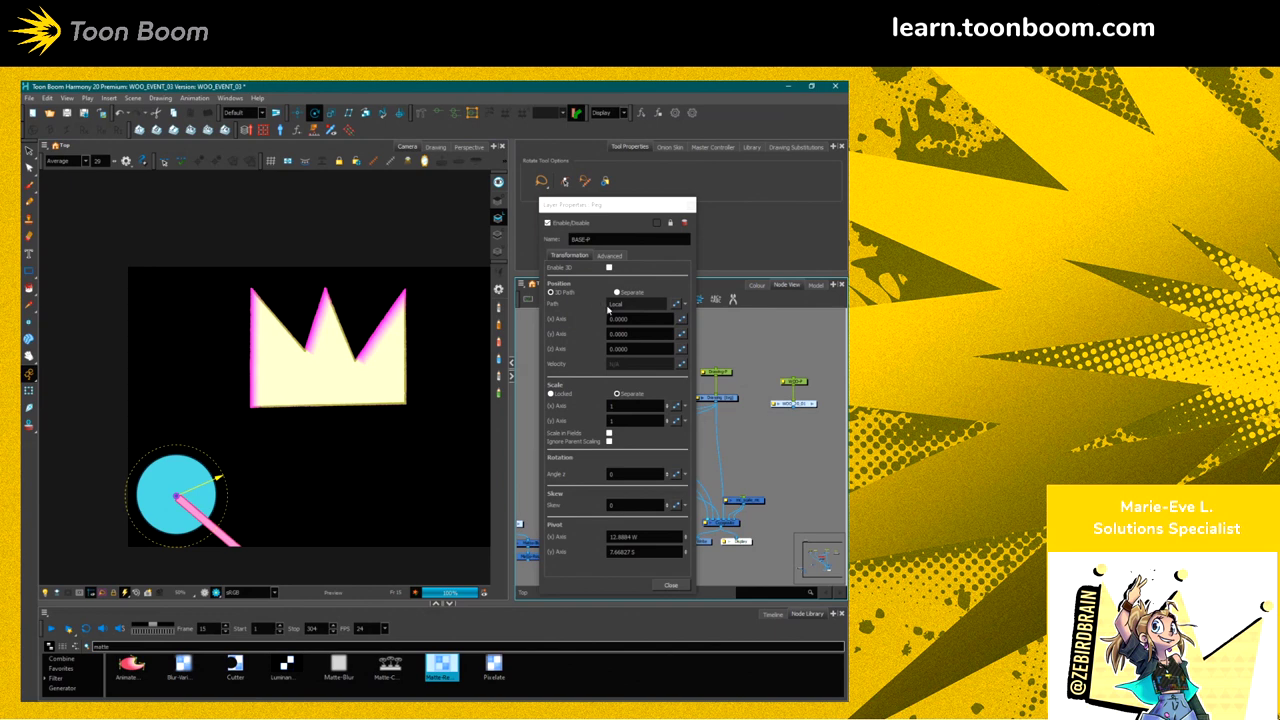
click(550, 394)
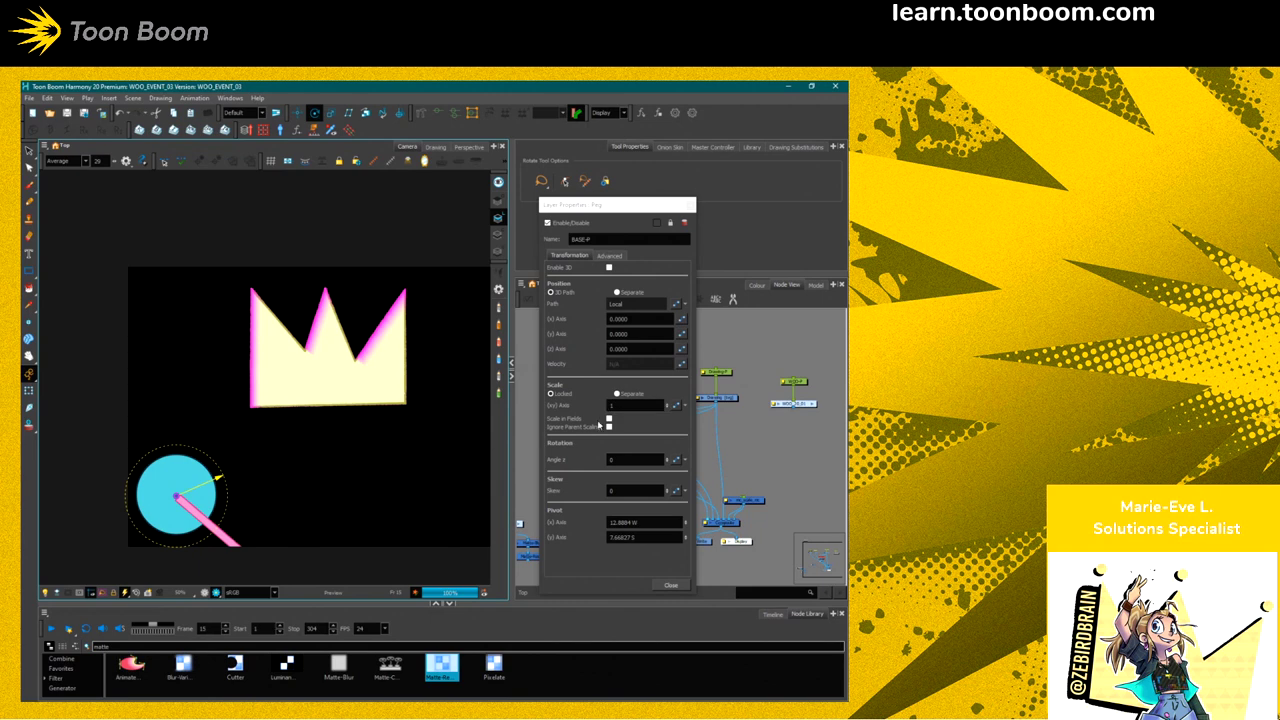
Create a Bezier function on BASE-P's (xy) Axis scale, copy its function link and close the peg's properties
click(677, 405)
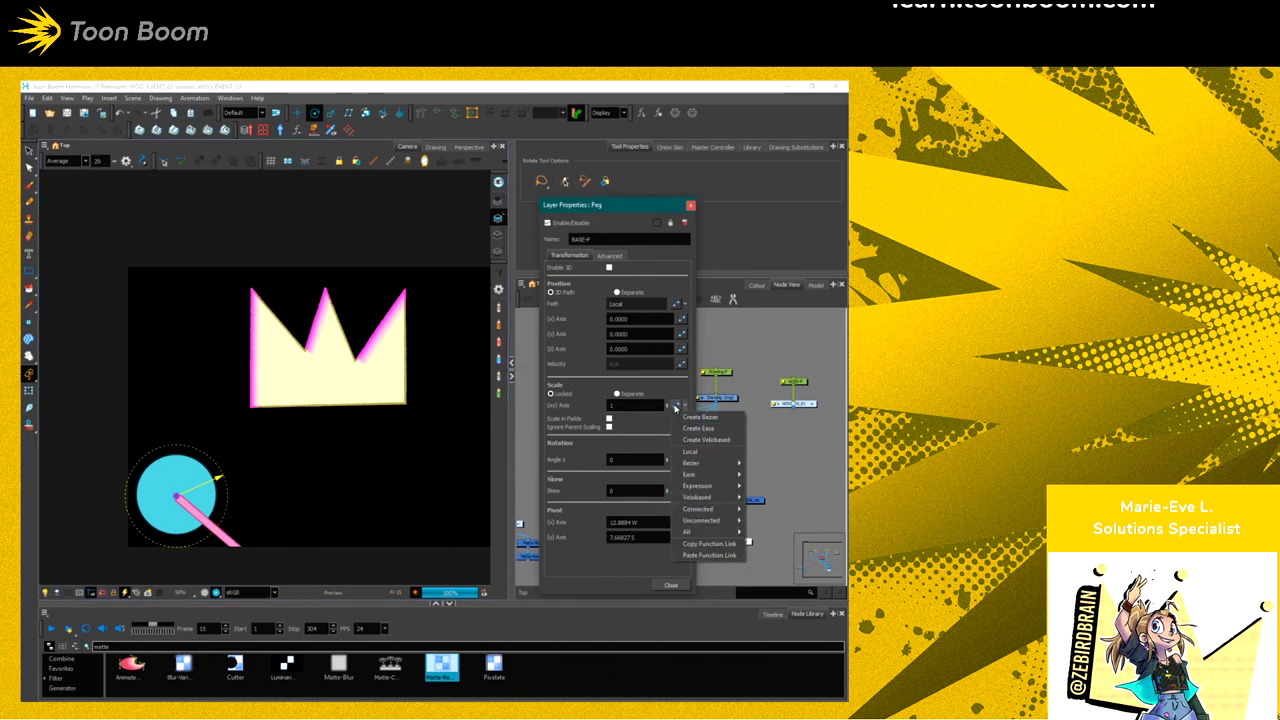
click(697, 416)
click(680, 406)
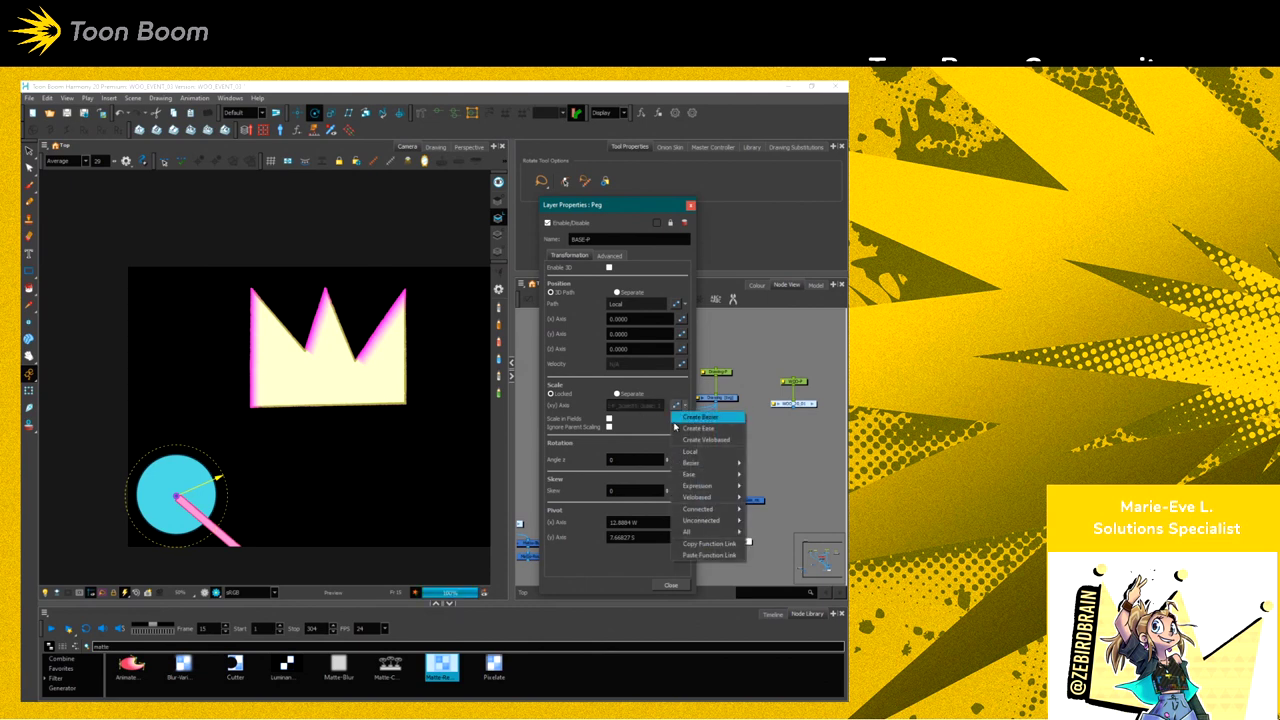
click(688, 544)
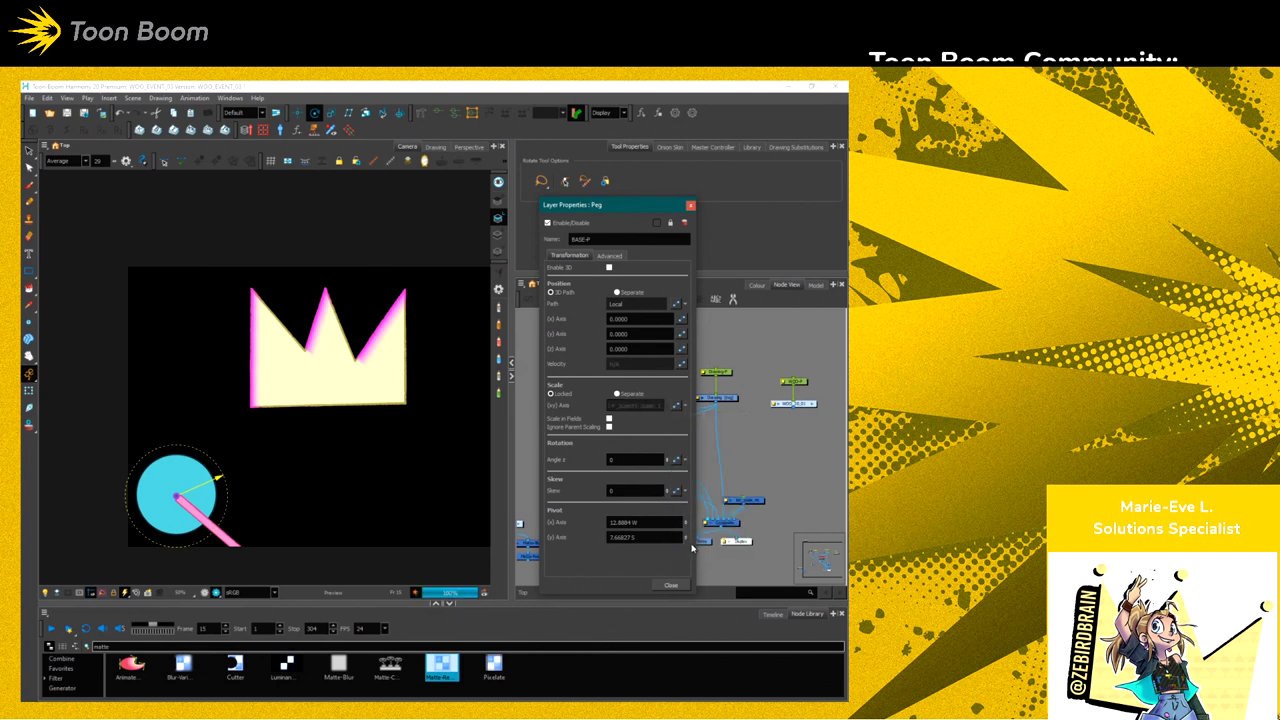
click(671, 584)
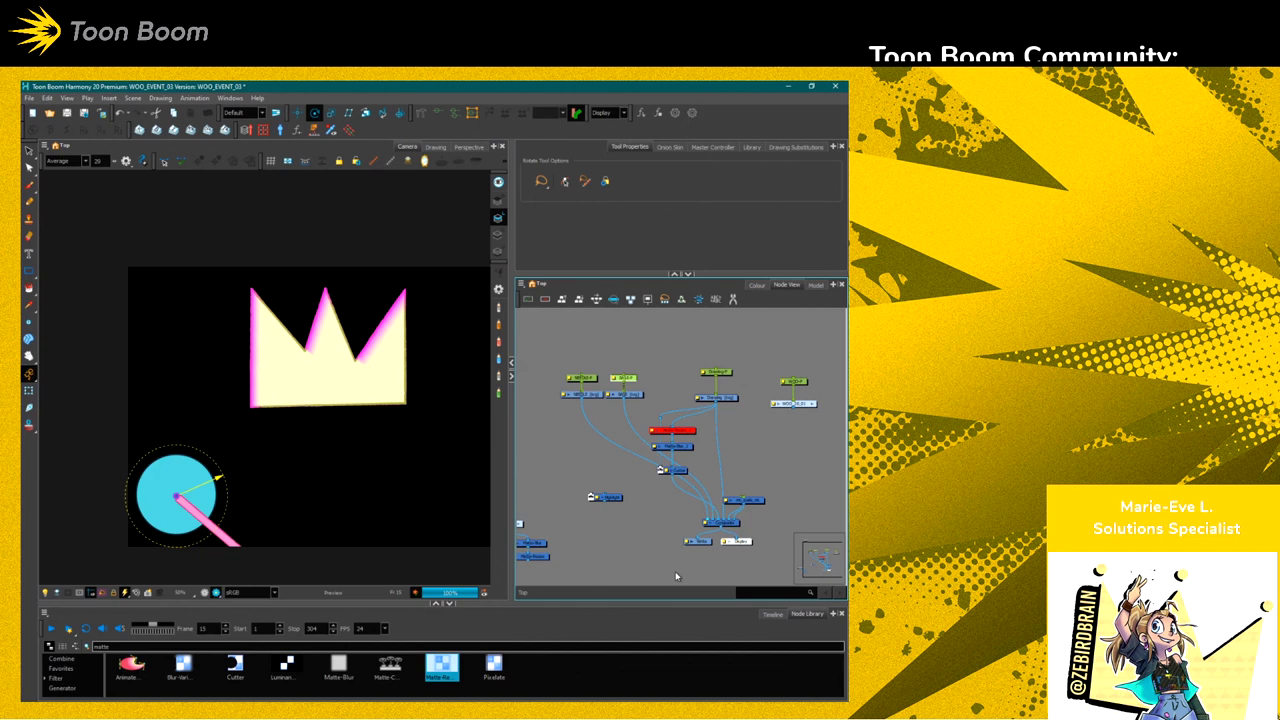
Paste the copied scale function link onto the Radius of Matte-Blur_1 and close its properties
double_click(656, 446)
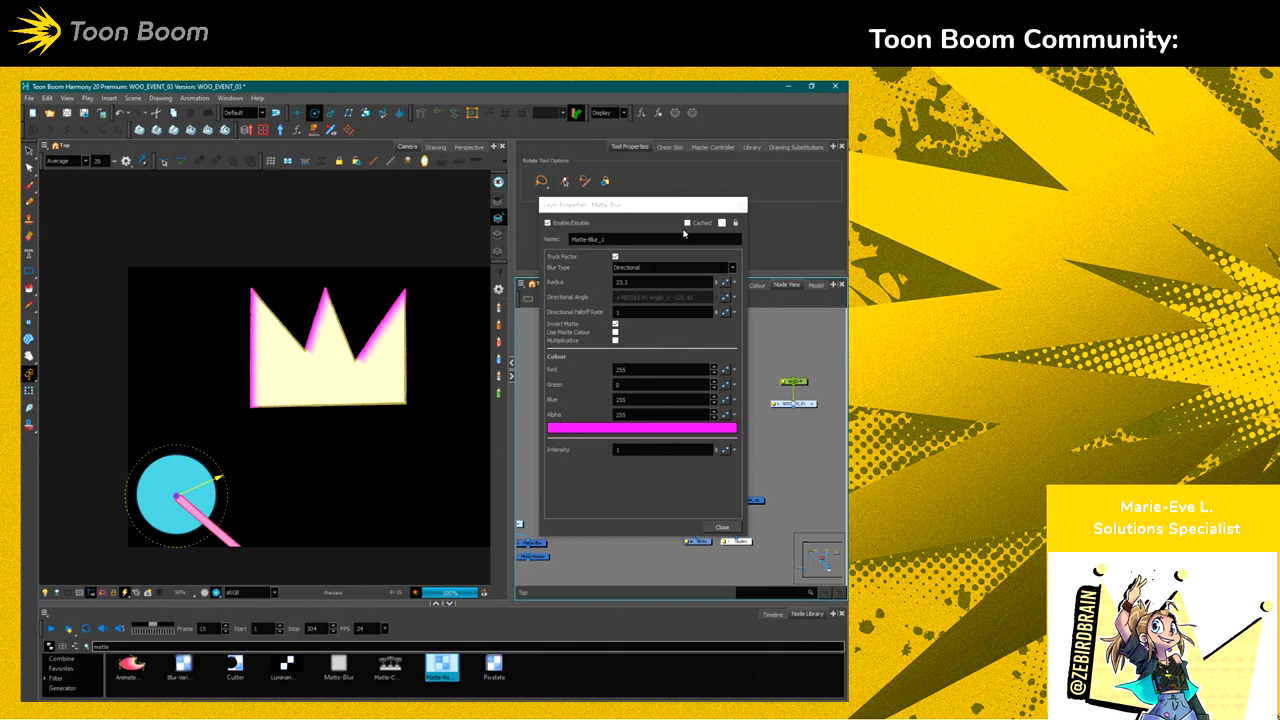
click(725, 283)
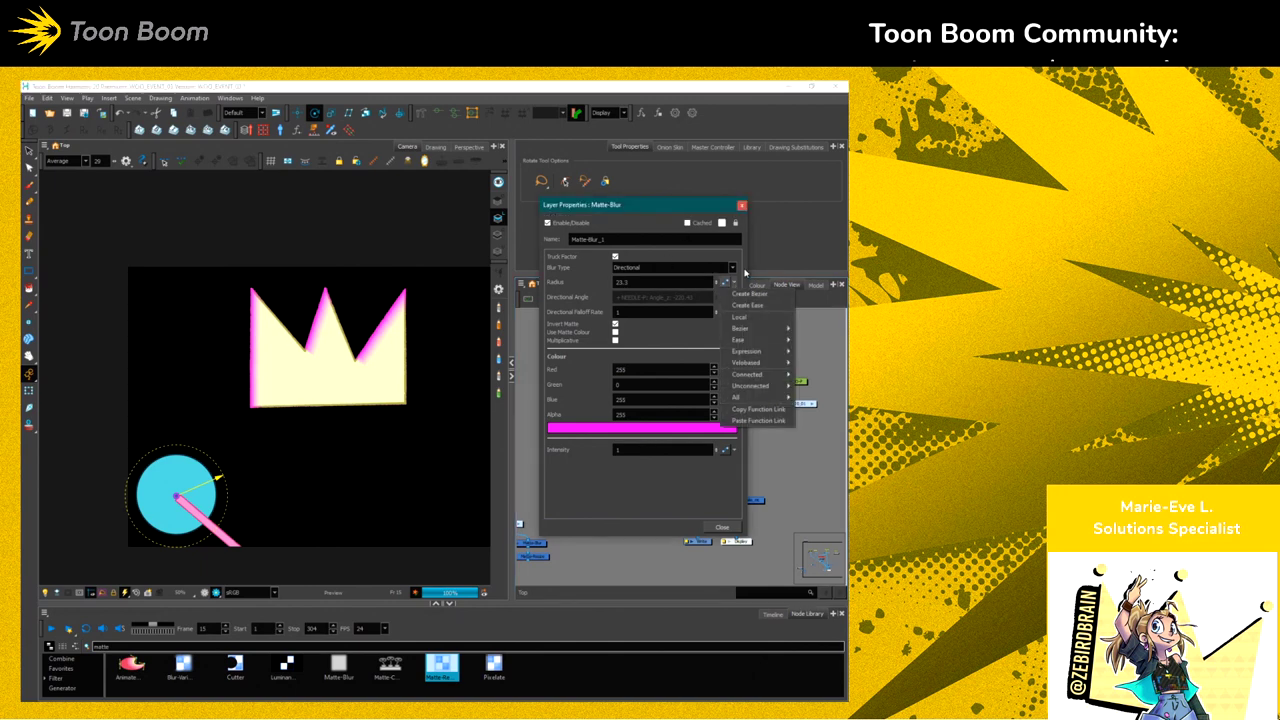
click(740, 420)
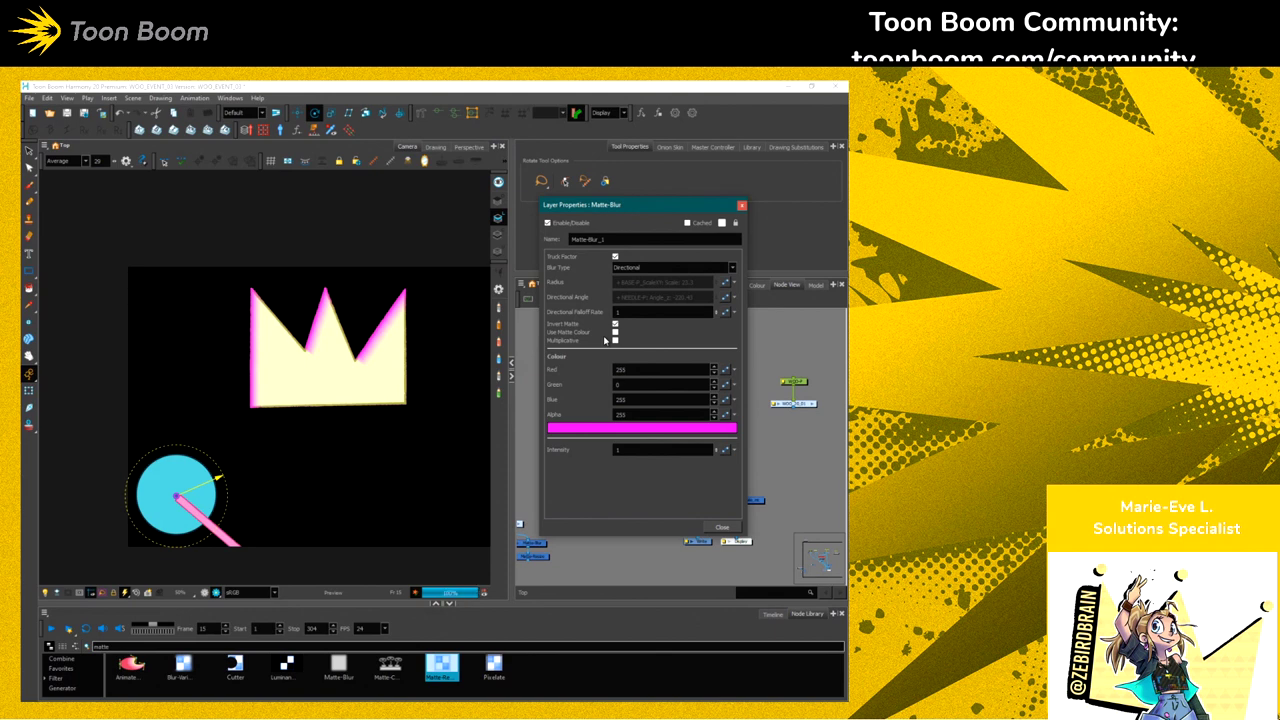
click(722, 527)
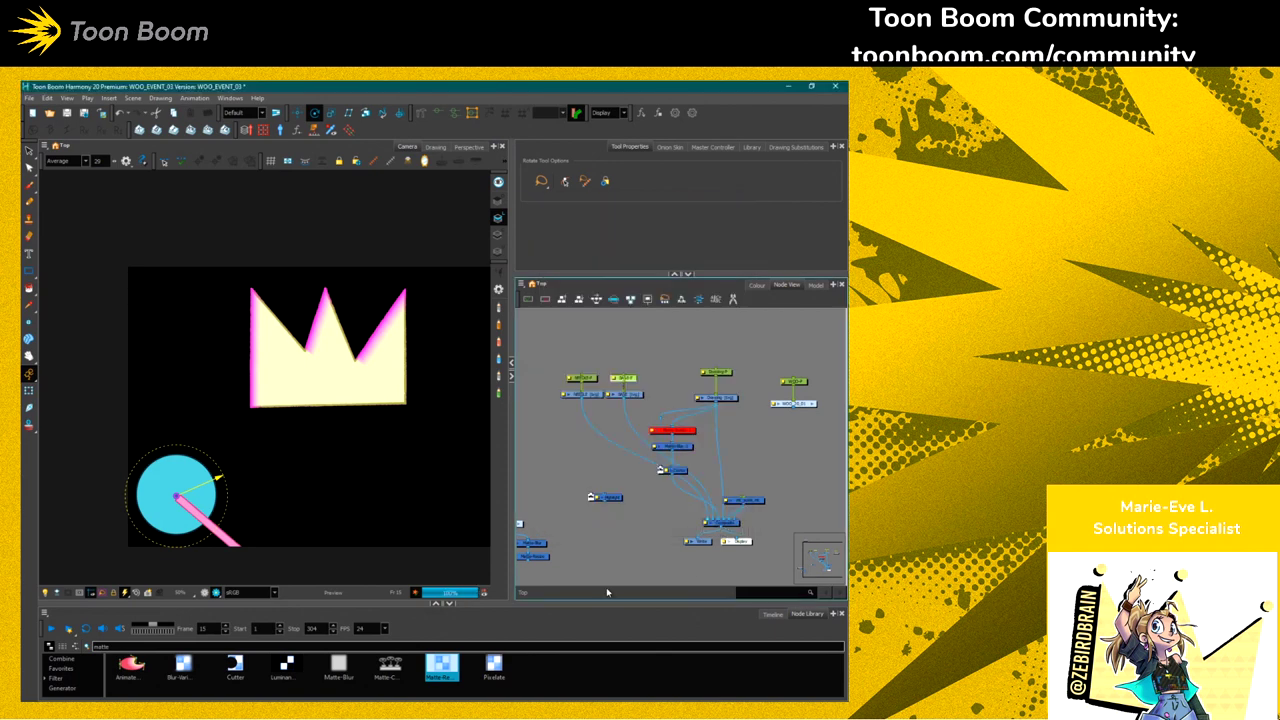
Scale the BASE circle down and slightly up to test the linked blur radius, and check the Radius in Matte-Blur_1's properties
click(29, 390)
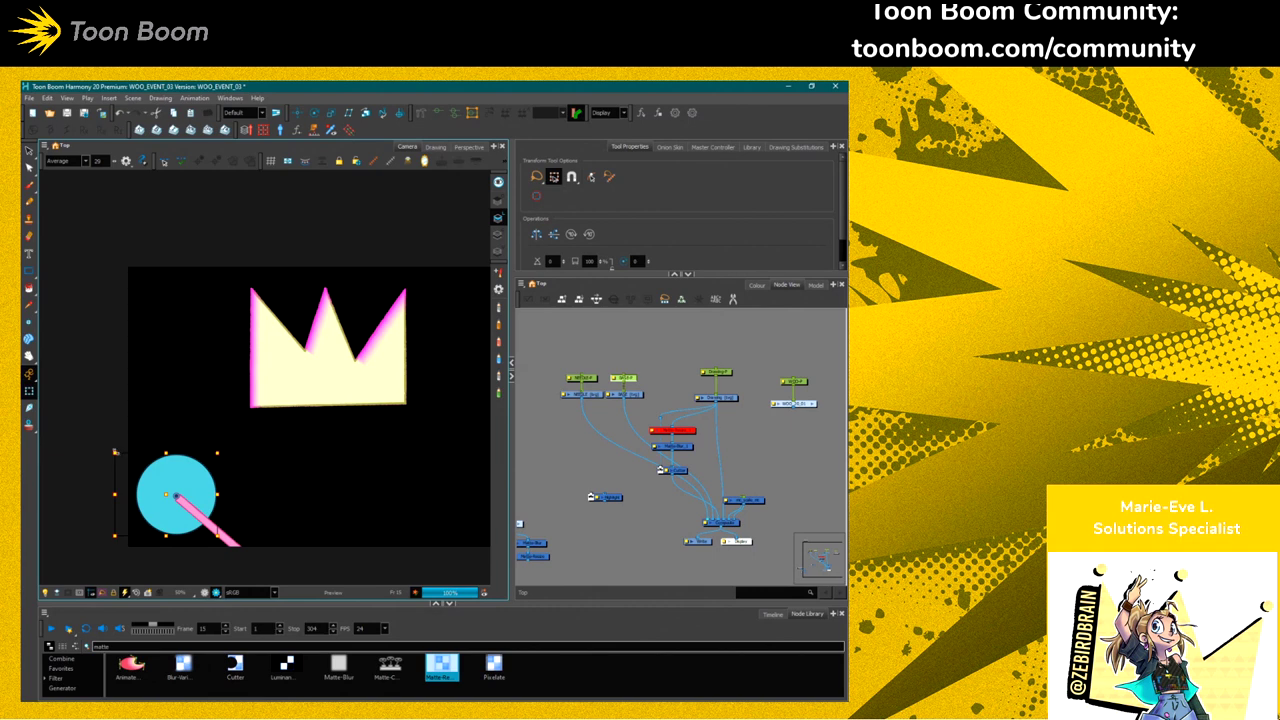
click(29, 150)
mouse_move(125, 420)
mouse_down()
mouse_move(75, 530)
mouse_move(85, 485)
mouse_up()
click(121, 496)
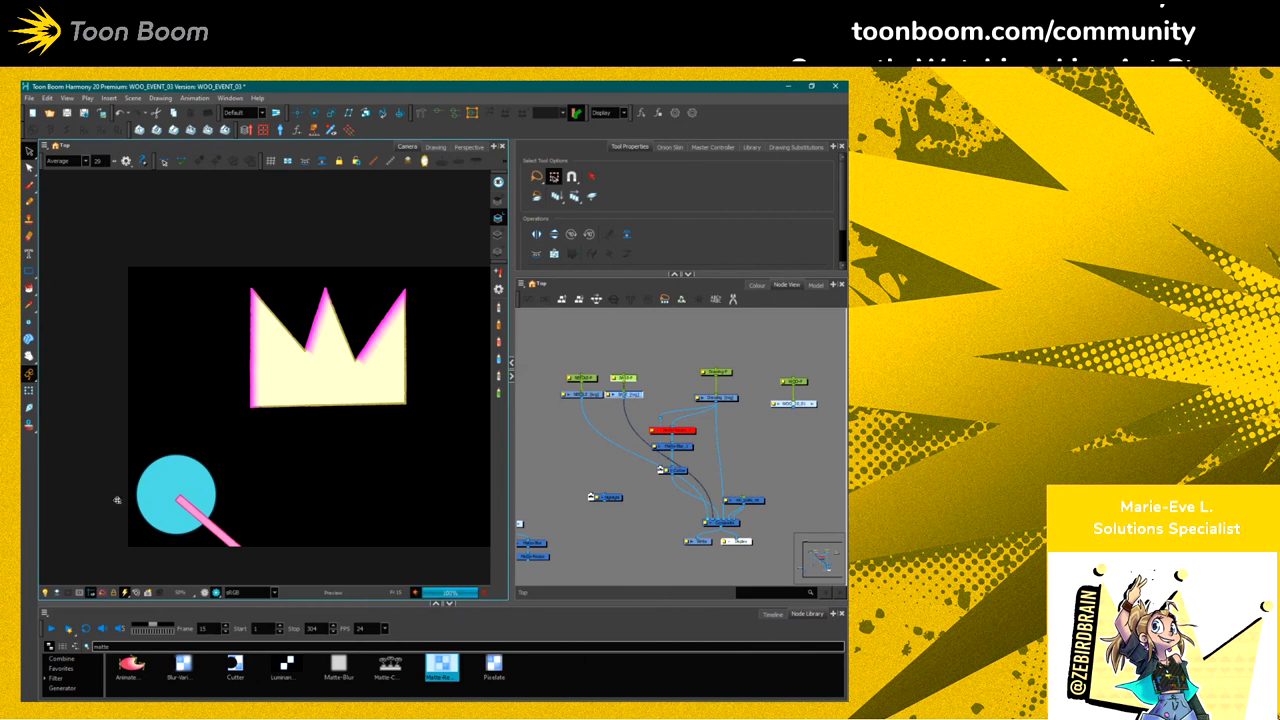
click(29, 390)
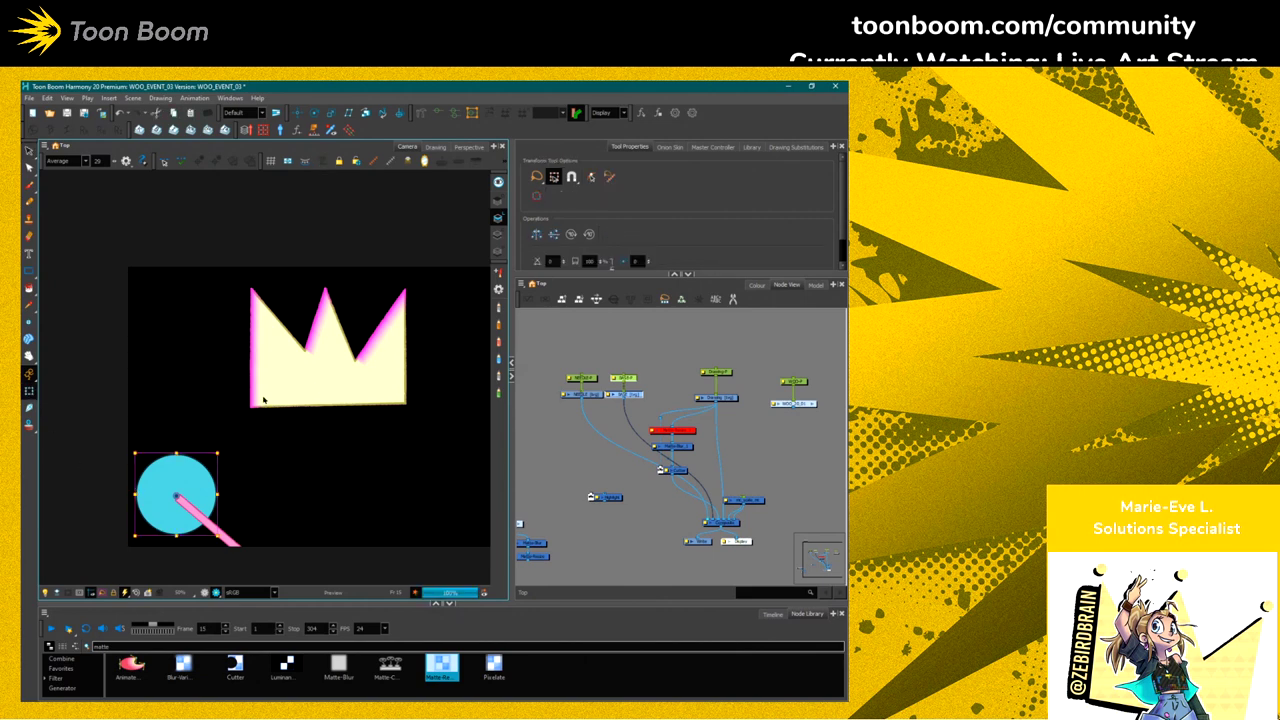
click(228, 480)
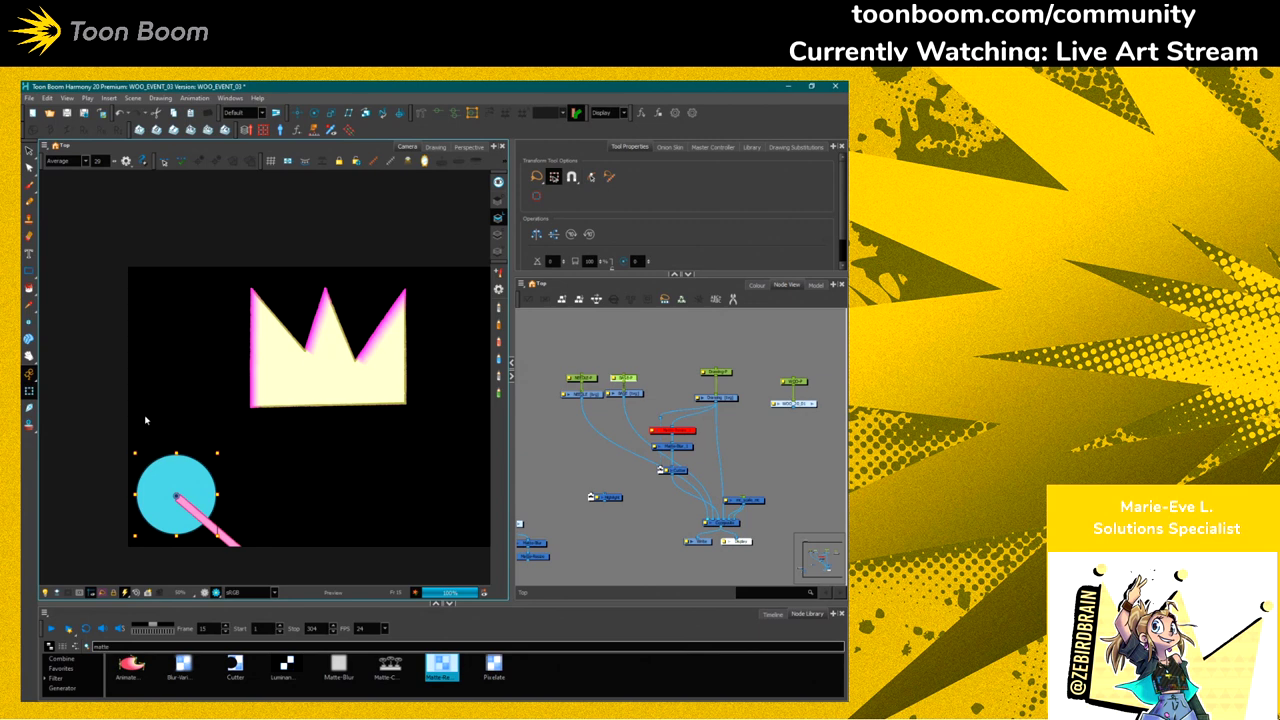
drag(134, 452, 166, 486)
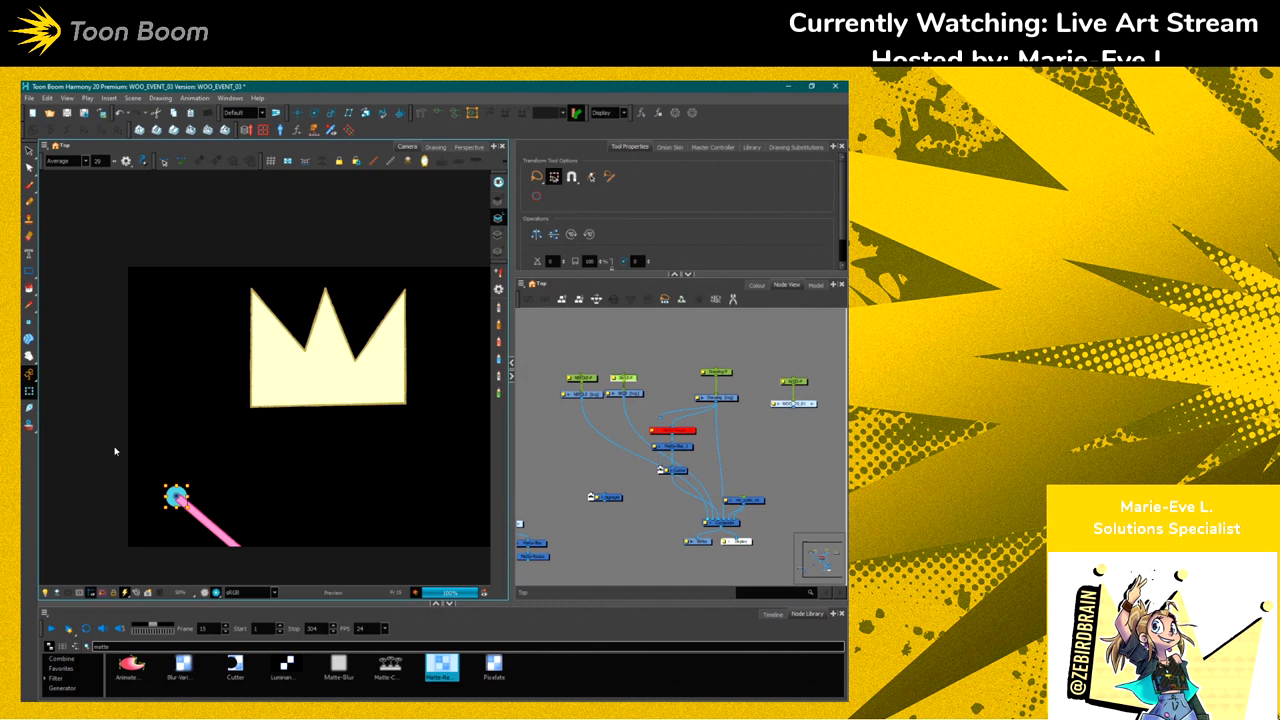
drag(166, 486, 74, 391)
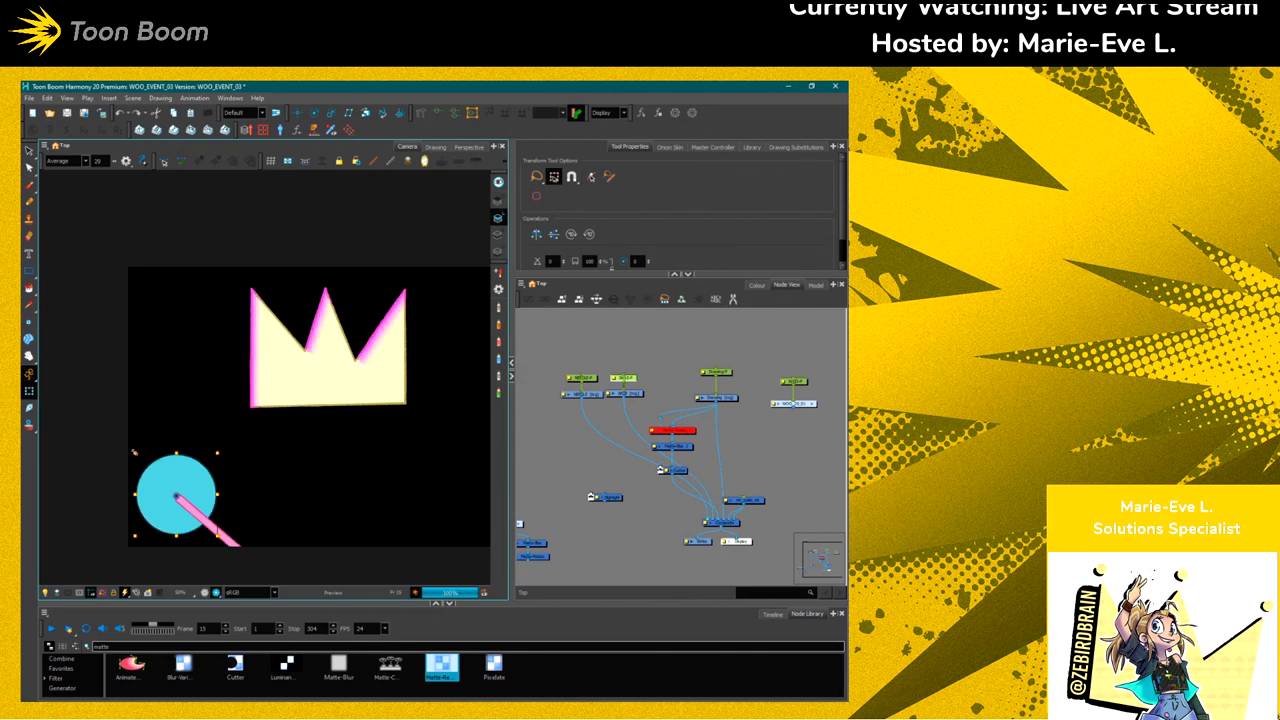
drag(134, 453, 130, 448)
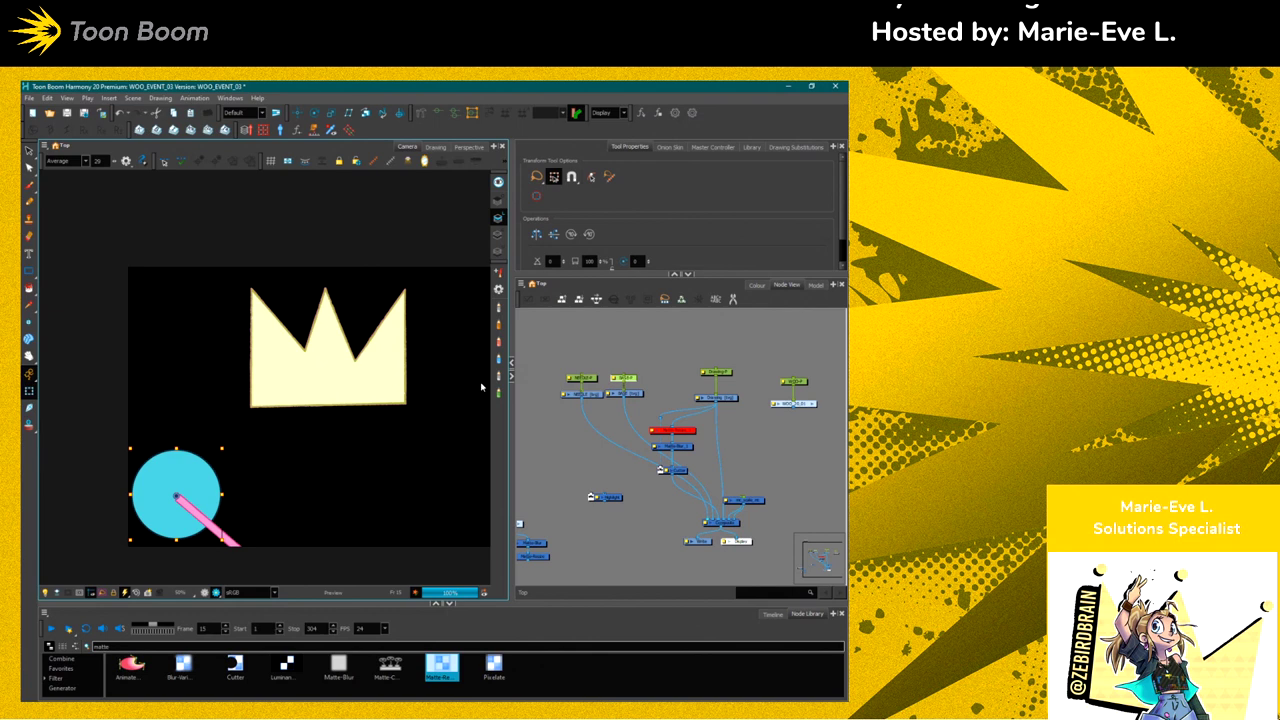
double_click(668, 446)
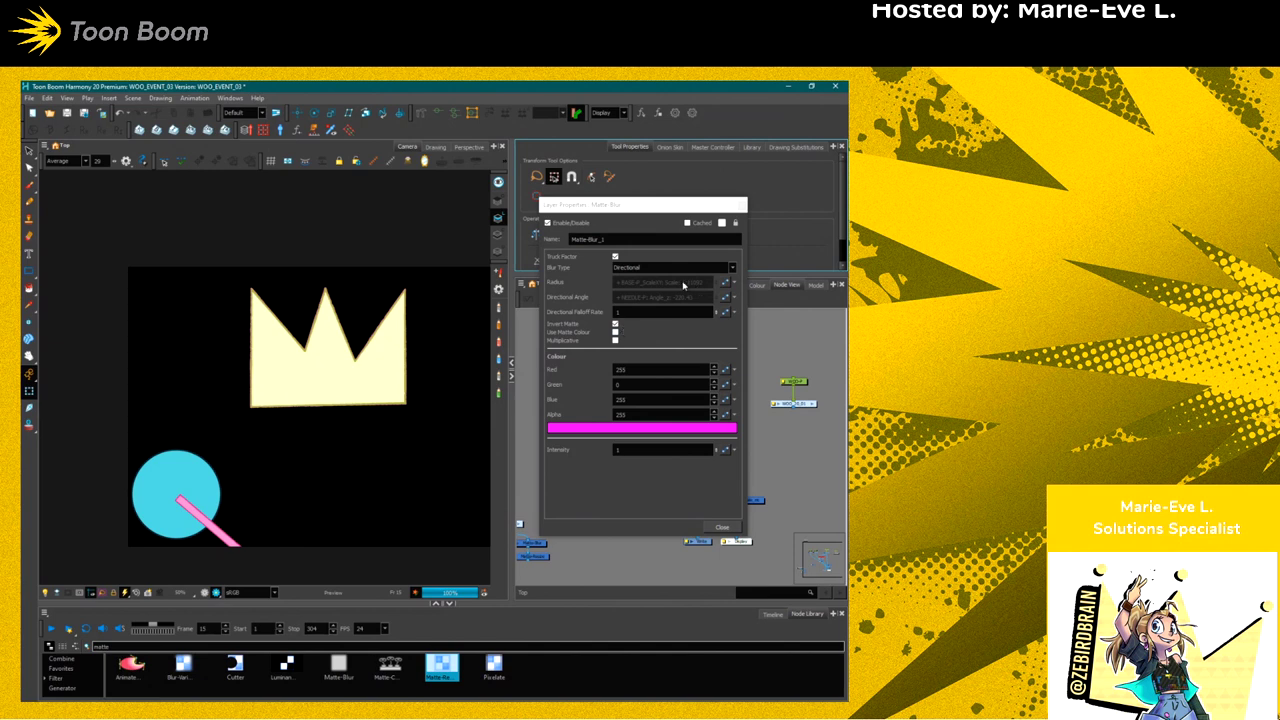
click(722, 527)
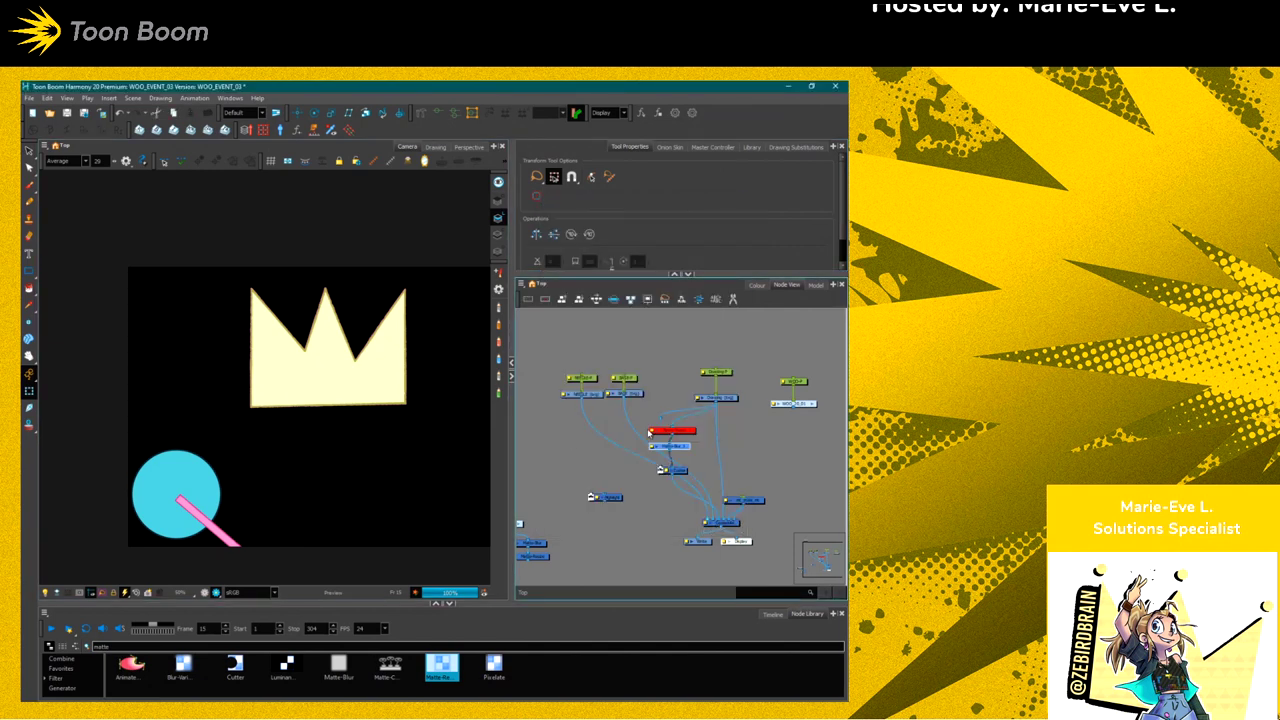
Delete the BASE-P peg above the BASE drawing in the node network
click(625, 379)
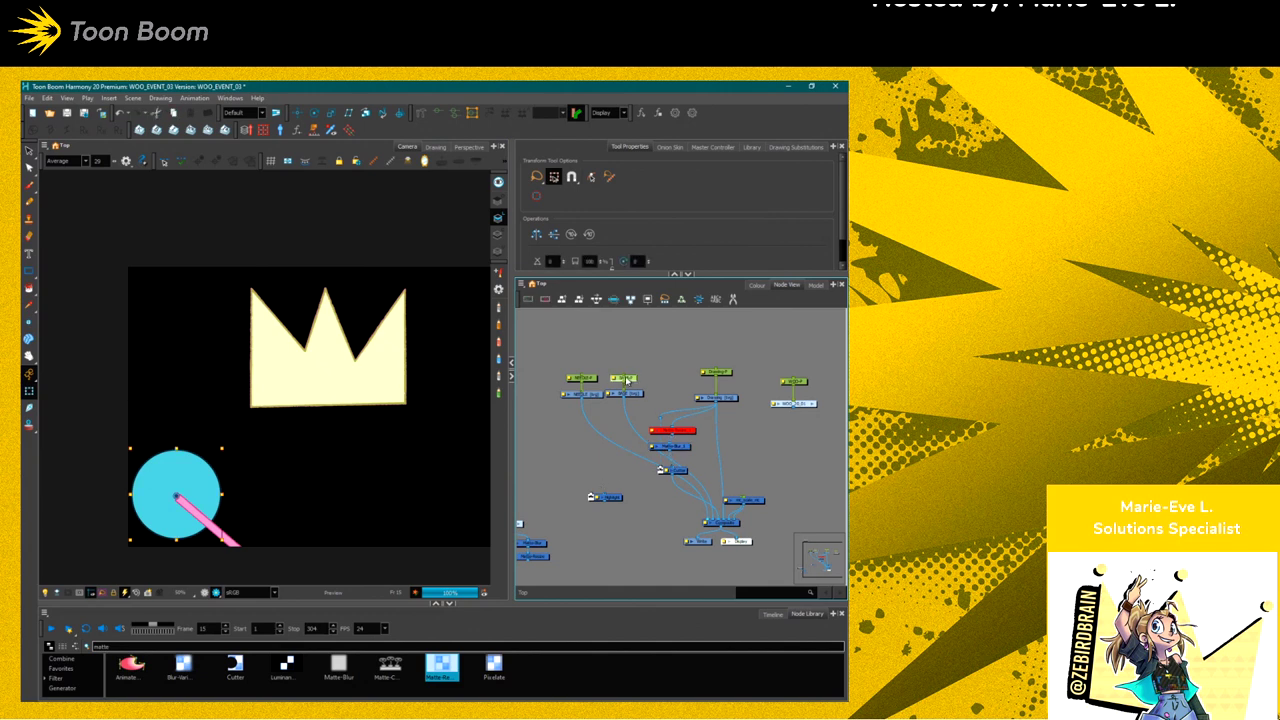
scroll(152, 462, down, 2)
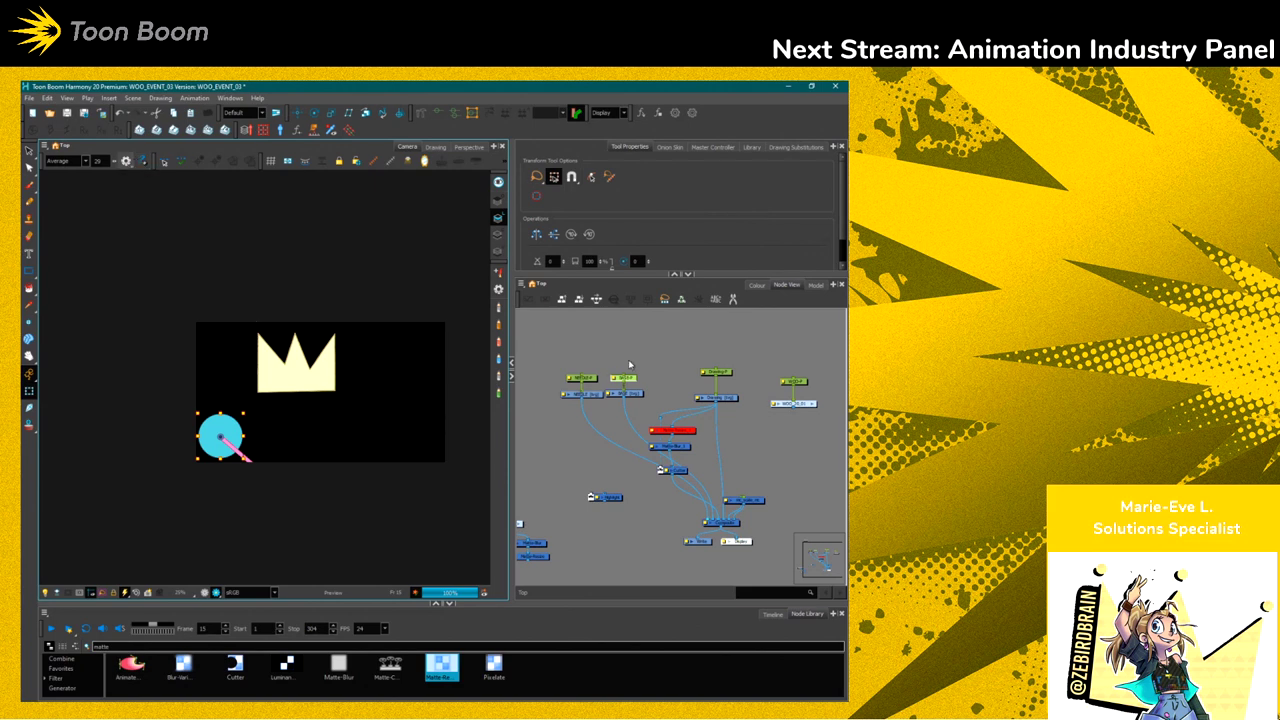
drag(641, 358, 624, 389)
key(Delete)
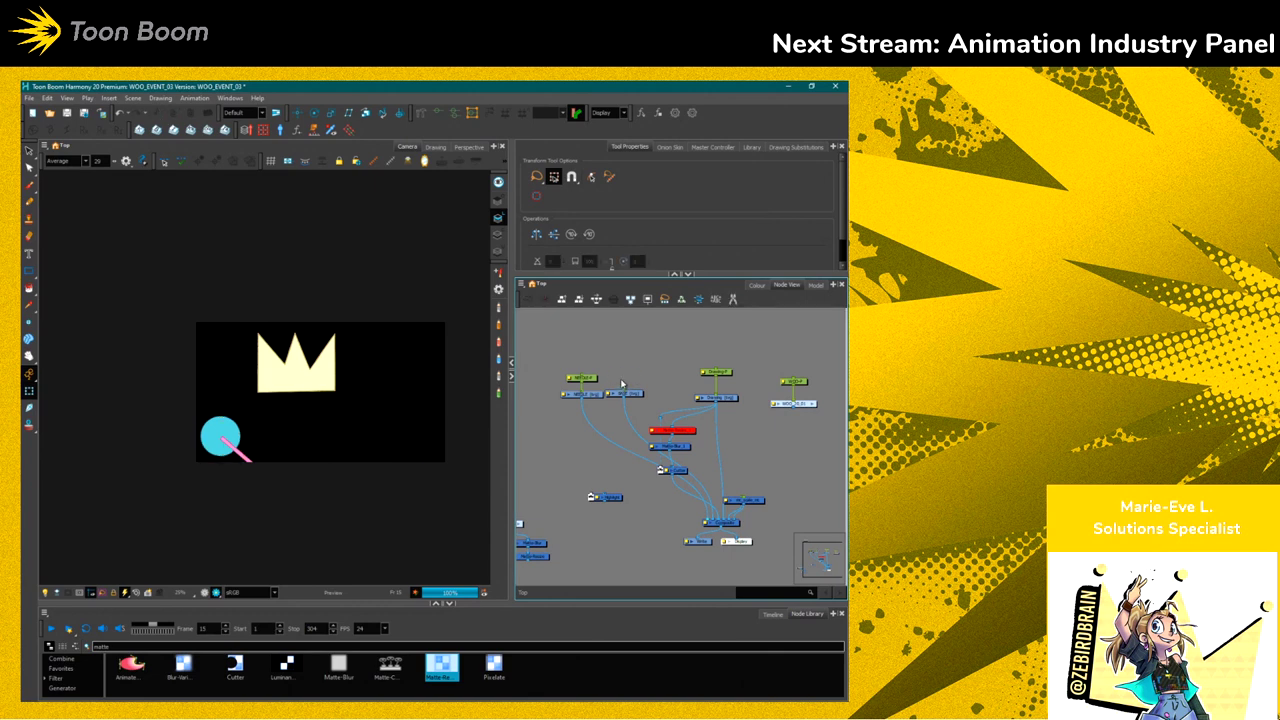
Set the Radius of Matte-Blur_1 to Local to remove the function link, and close its properties
double_click(653, 451)
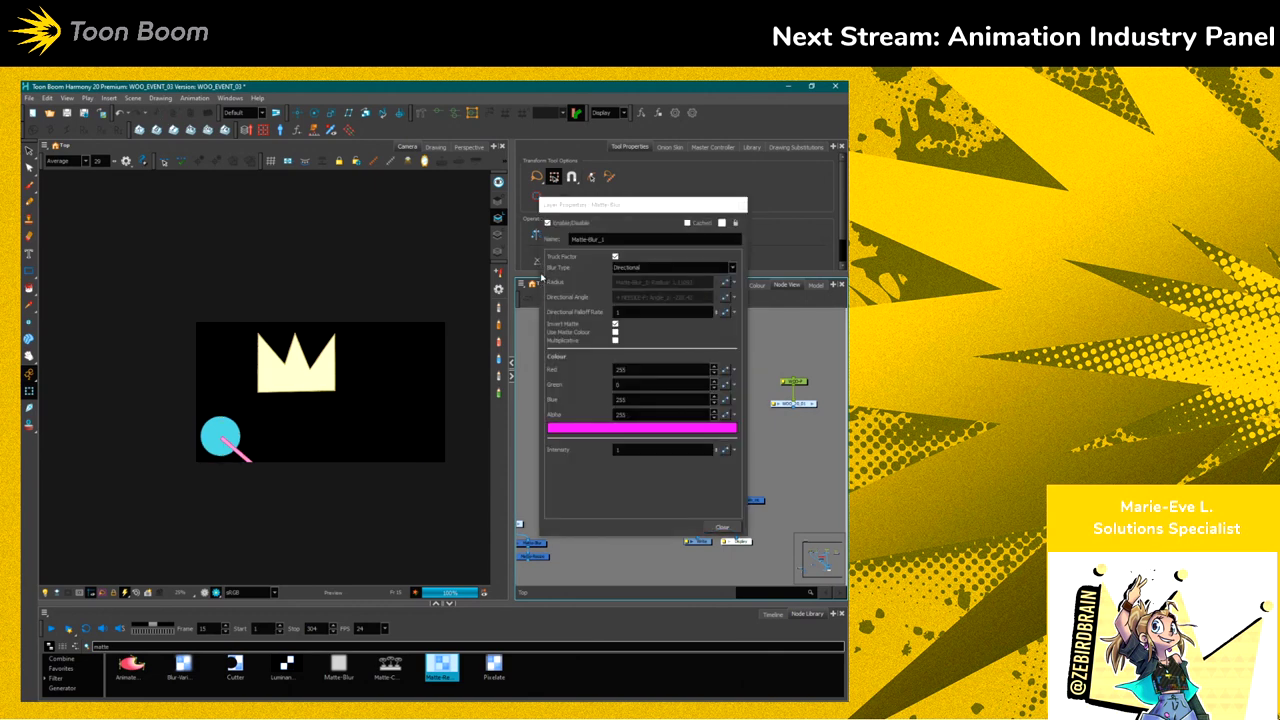
click(725, 283)
click(735, 318)
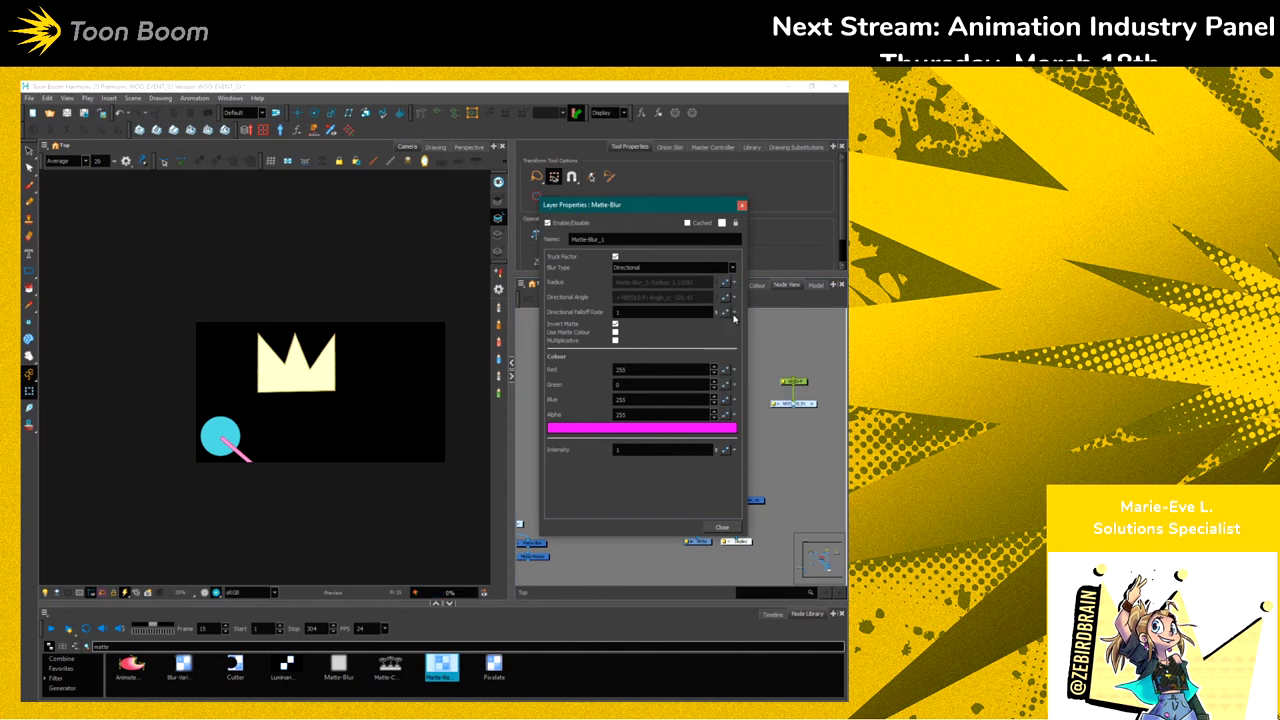
click(712, 528)
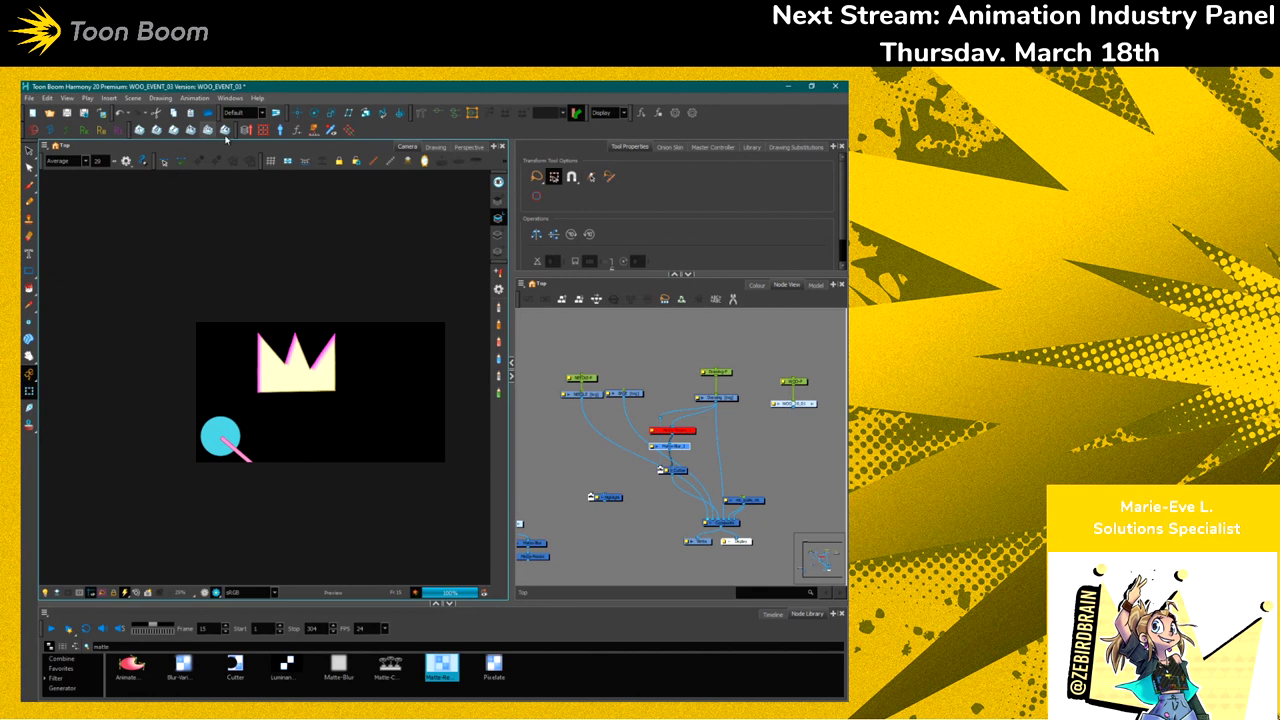
Open the Master Controller Function Wizard for Matte-Blur_1 and choose SliderWidget, Set Value and the RADIUS attribute
click(279, 130)
click(611, 496)
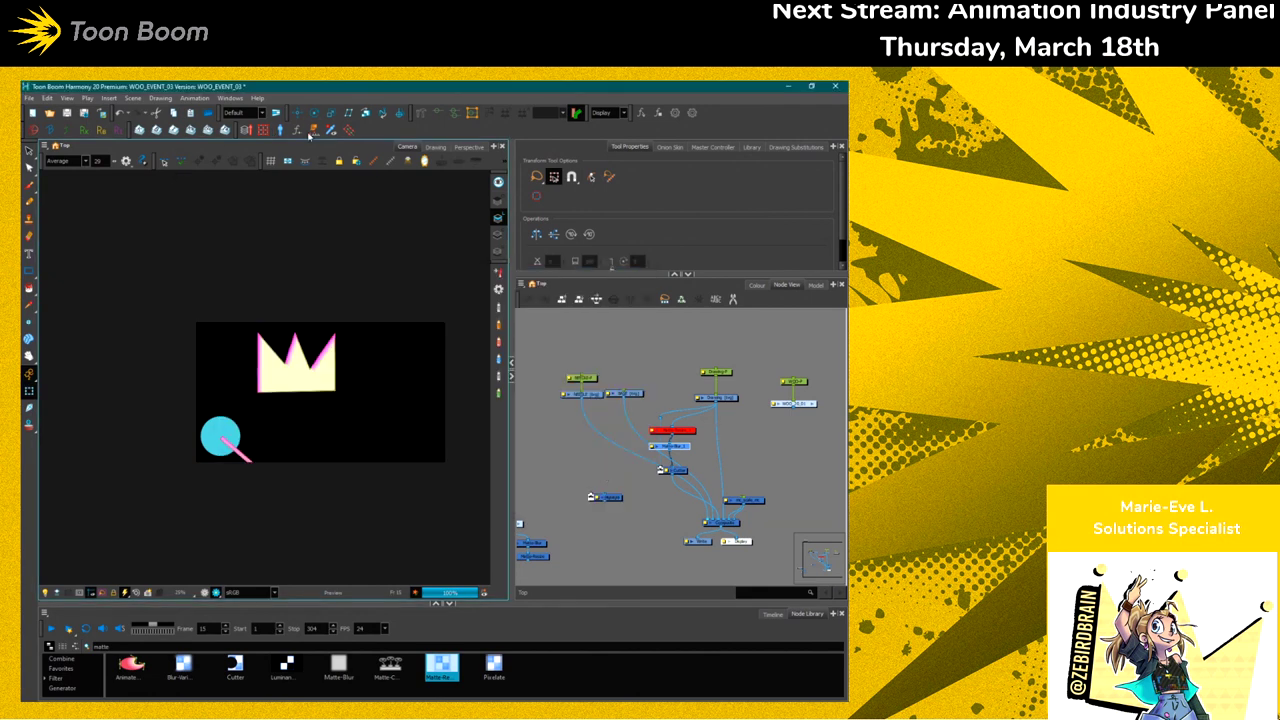
click(297, 130)
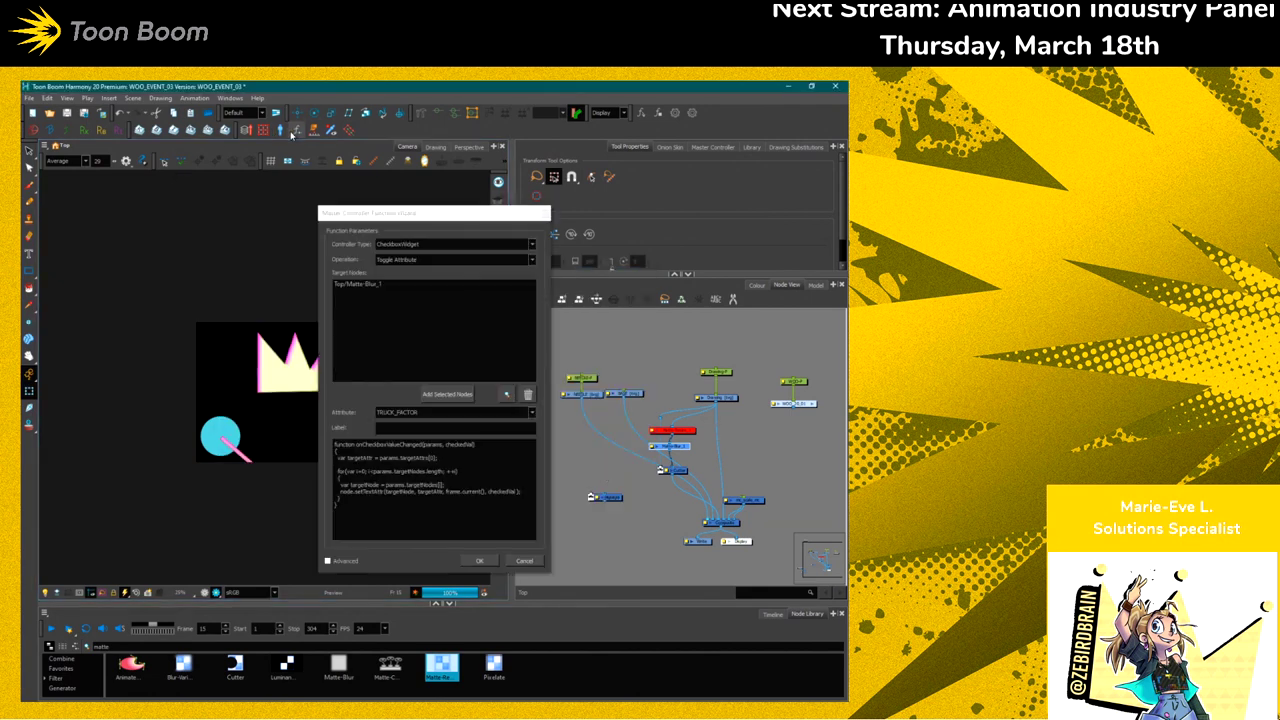
click(389, 249)
click(382, 259)
click(382, 260)
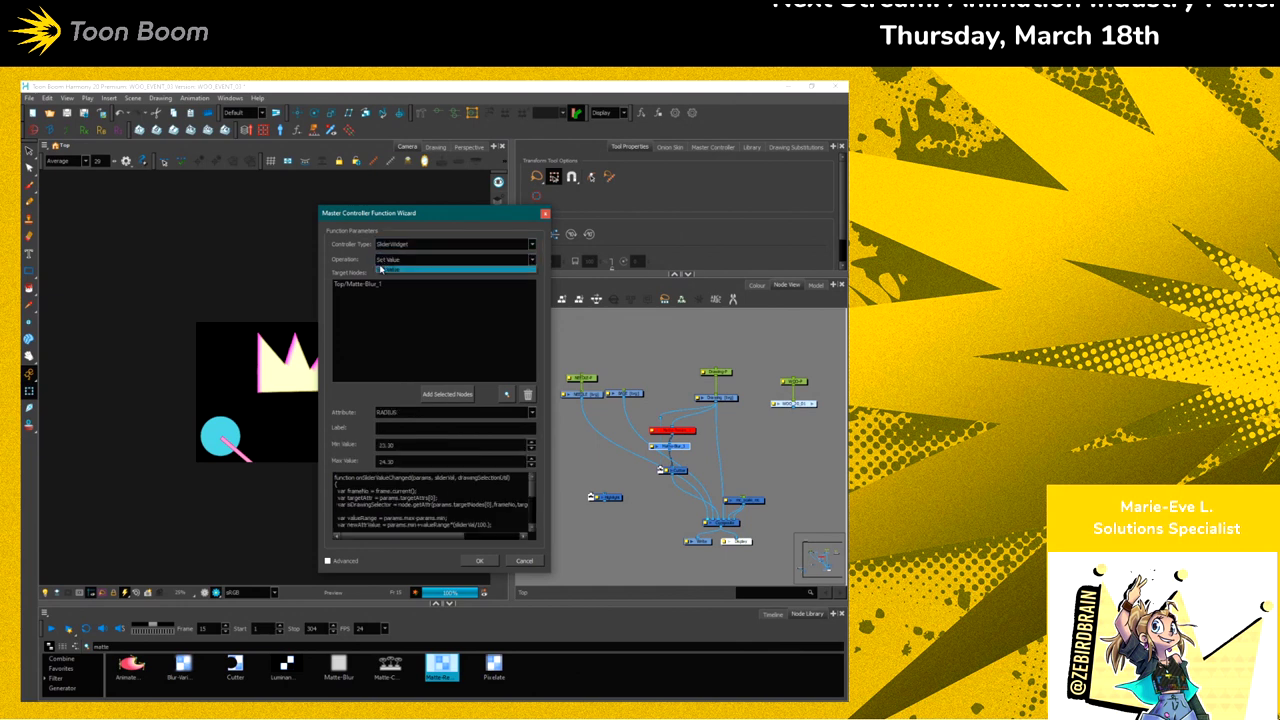
click(378, 415)
click(382, 422)
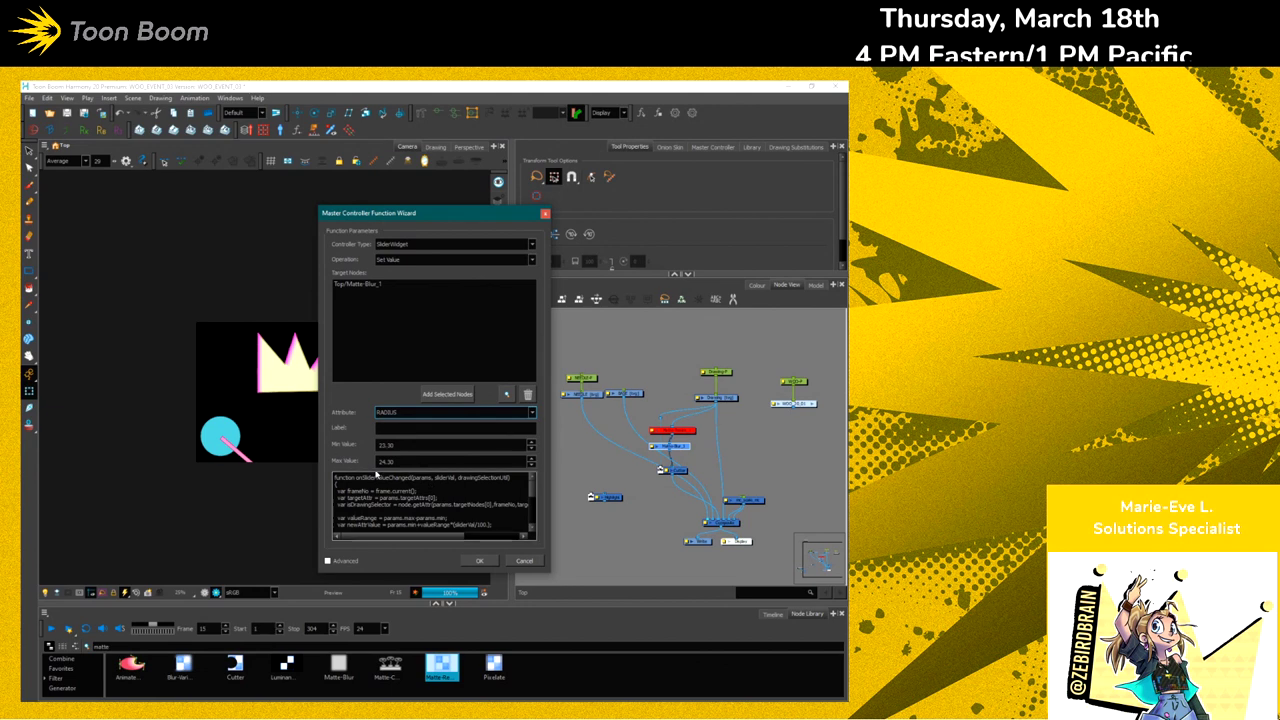
Set the radius slider's minimum value to 22 and maximum to 30, and create the controller attached to Top/Composite
double_click(394, 445)
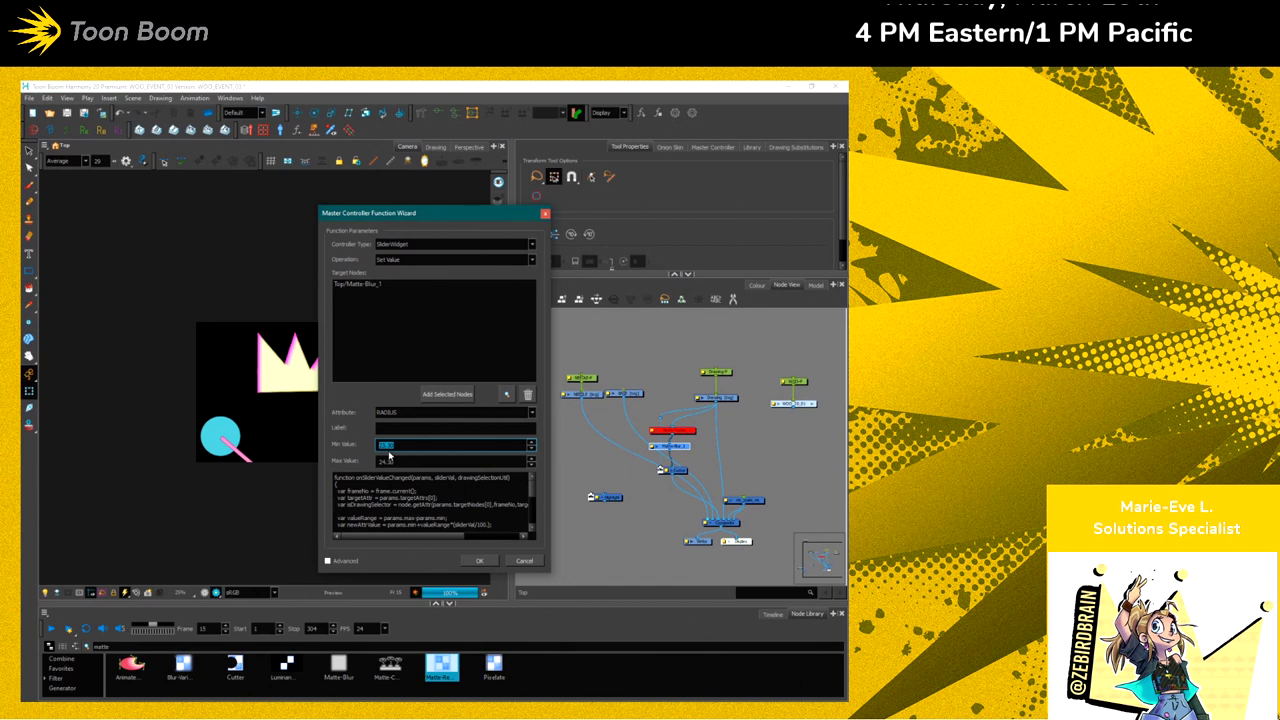
text(22)
double_click(430, 465)
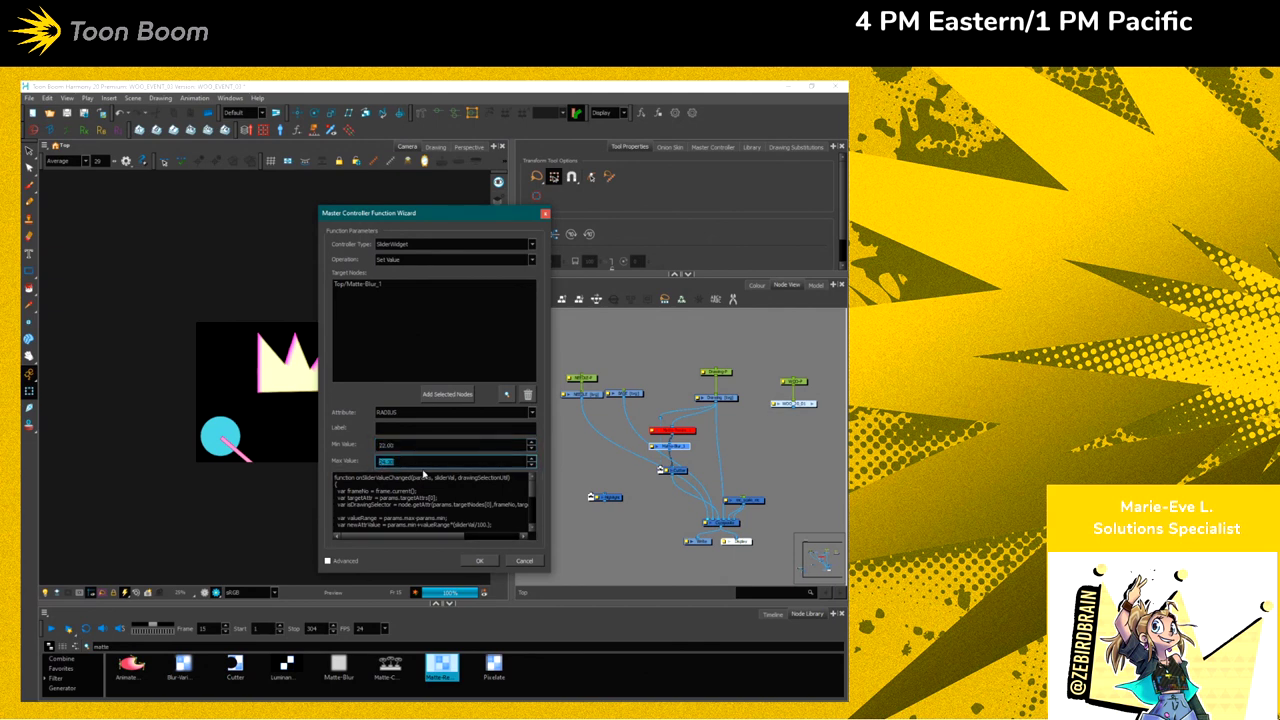
text(3)
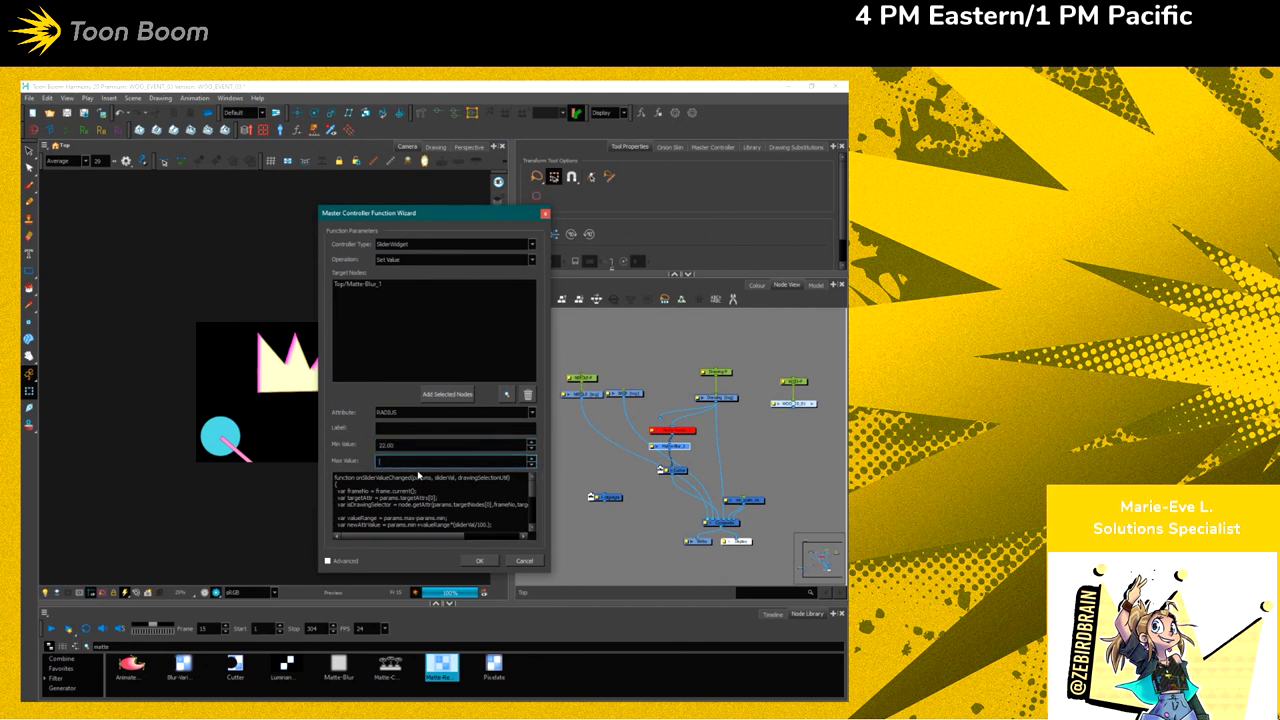
text(0)
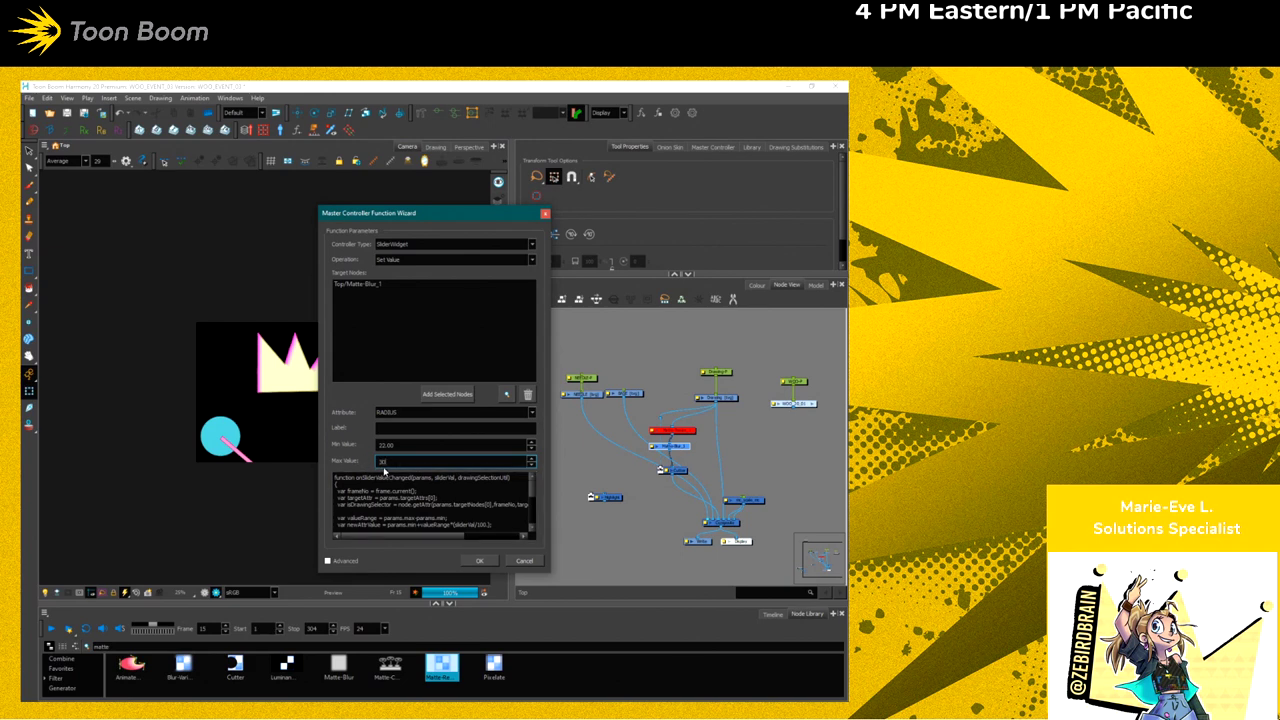
key(Return)
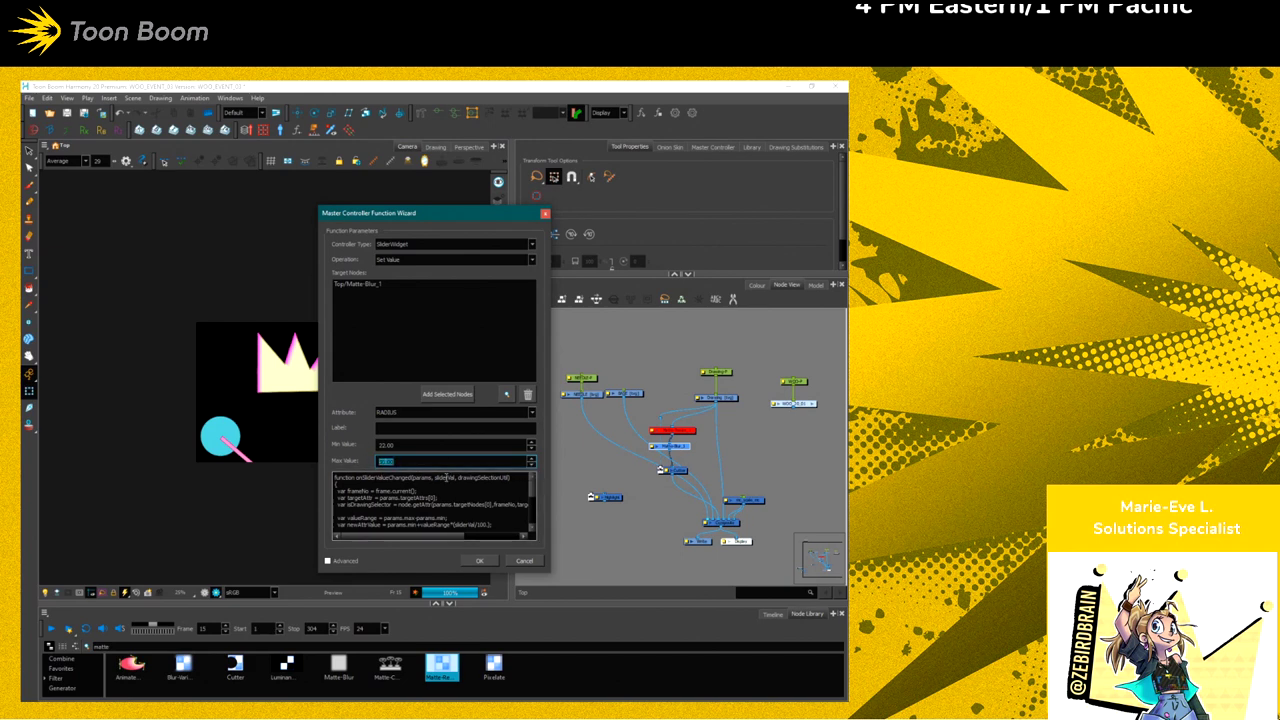
click(477, 562)
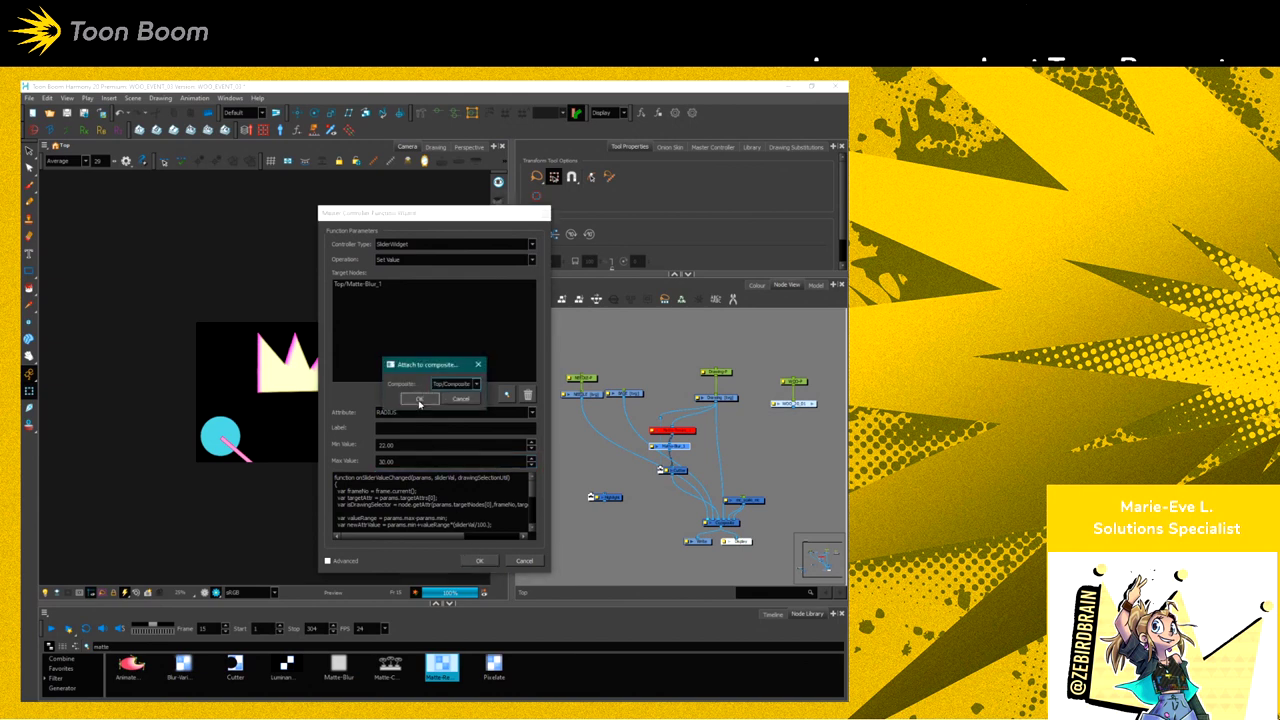
click(420, 403)
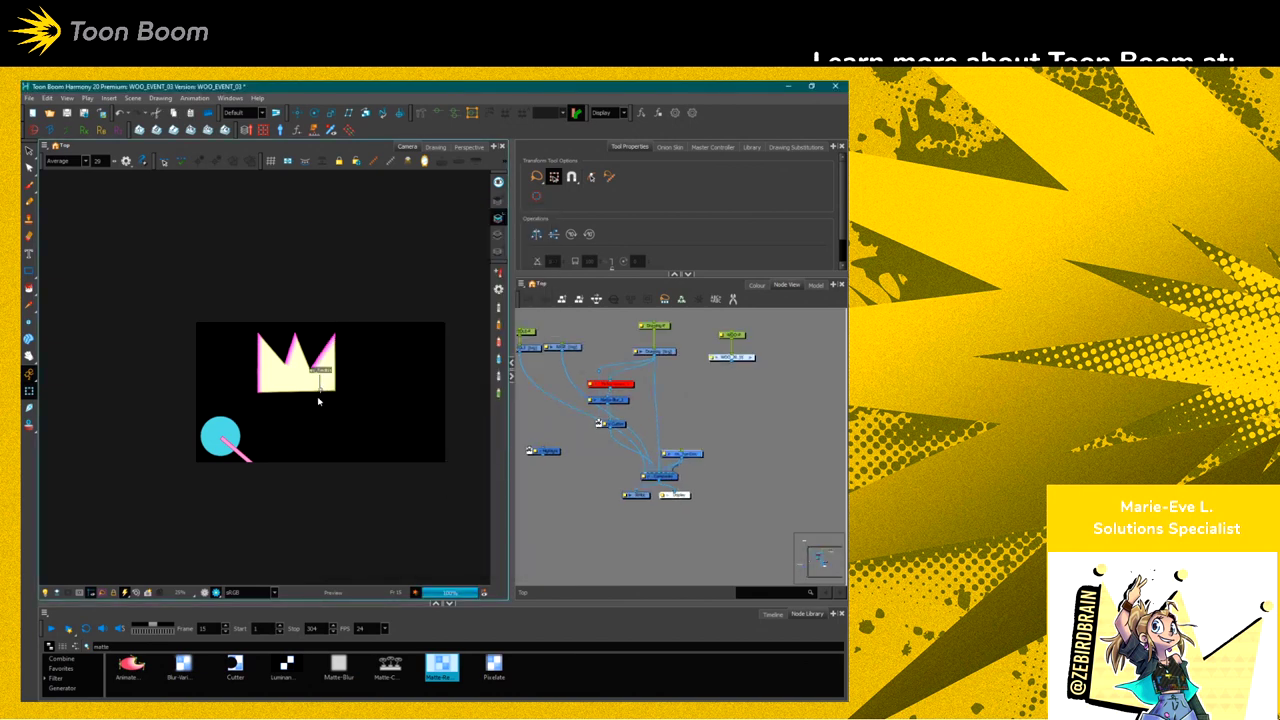
Move the mc_Function node up in the network, add a parent peg to it, and place its slider beside the blue dial
scroll(318, 401, up, 3)
drag(697, 458, 712, 422)
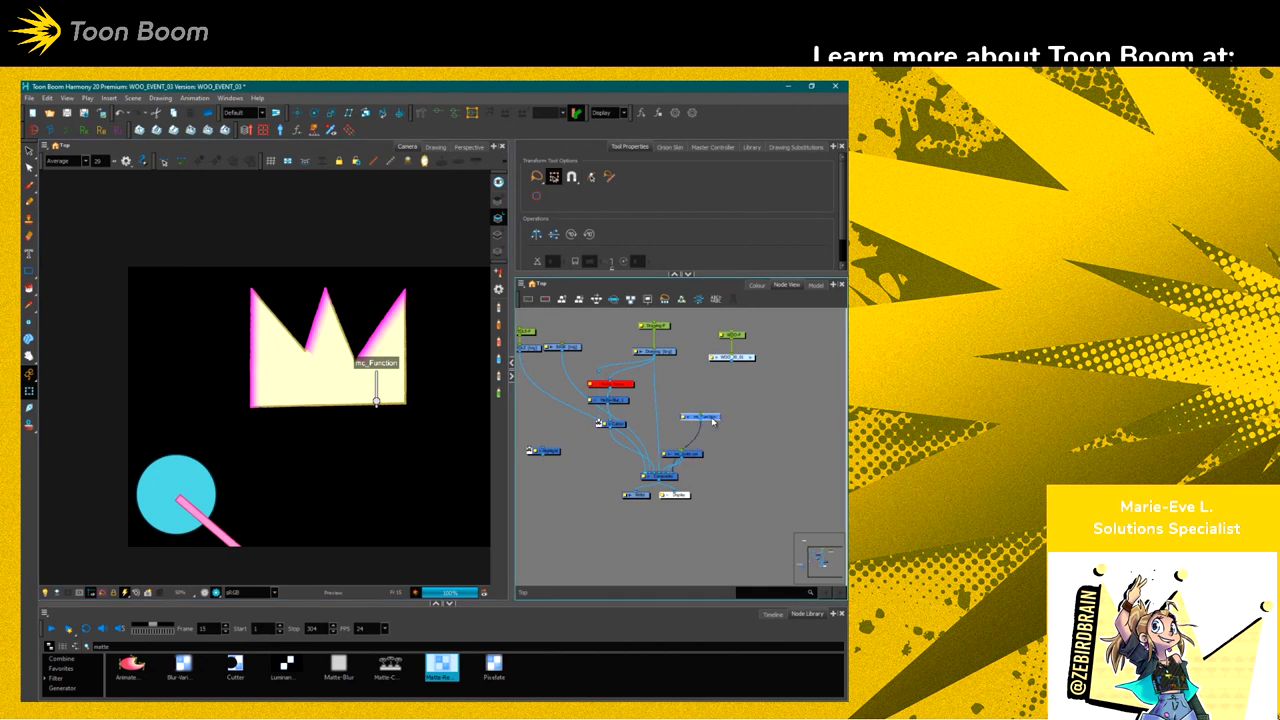
key(ctrl+p)
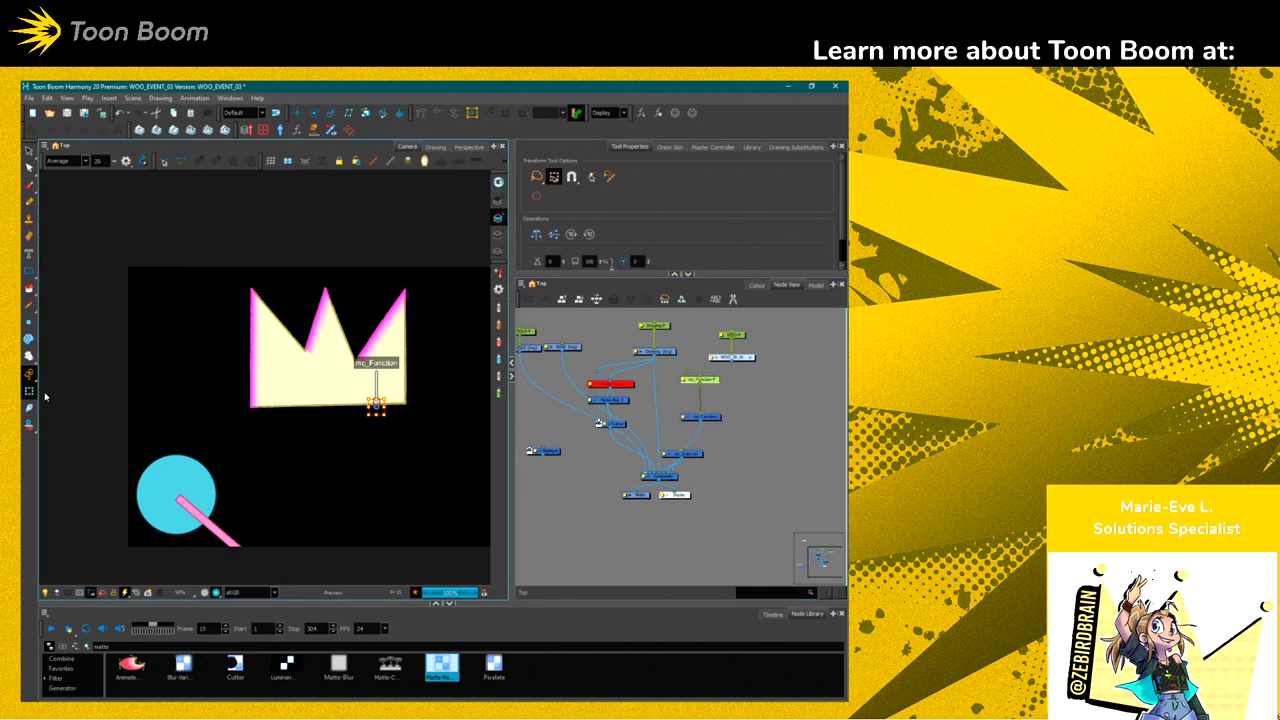
drag(376, 406, 234, 511)
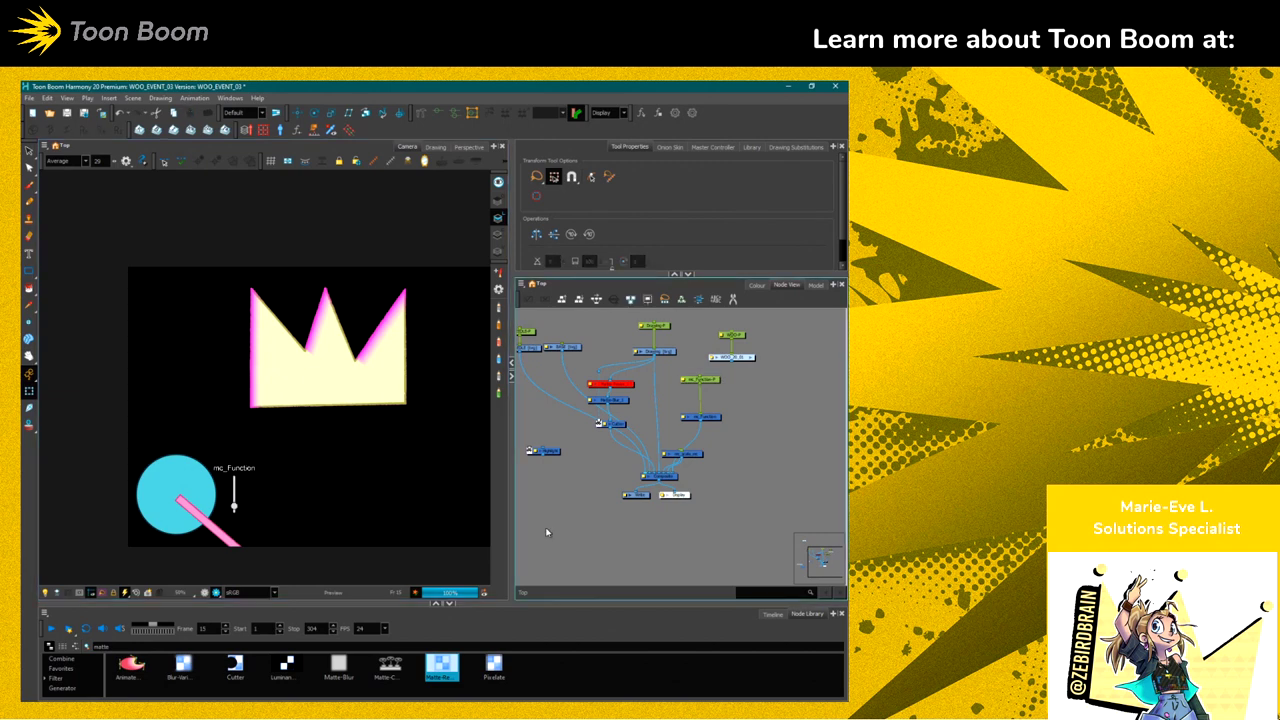
Raise the mc_Function slider to its maximum and rotate the needle around the dial to test the crown's blur radius and angle
click(237, 500)
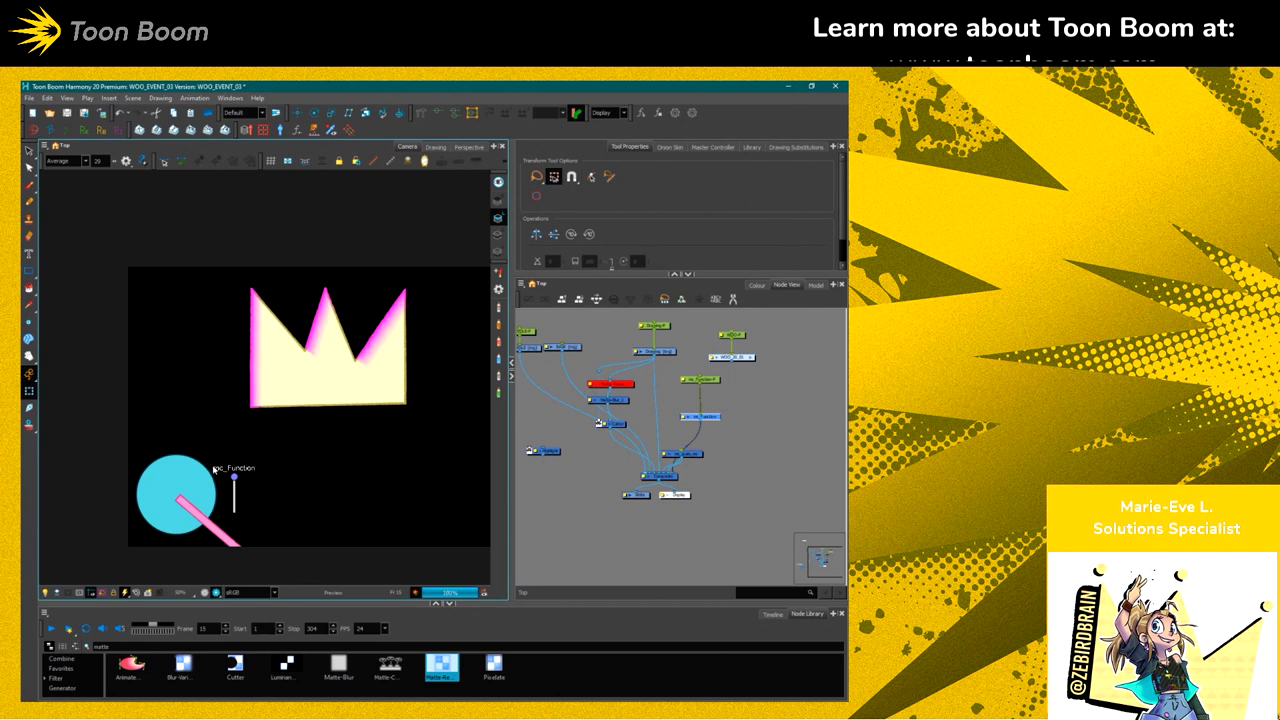
click(221, 537)
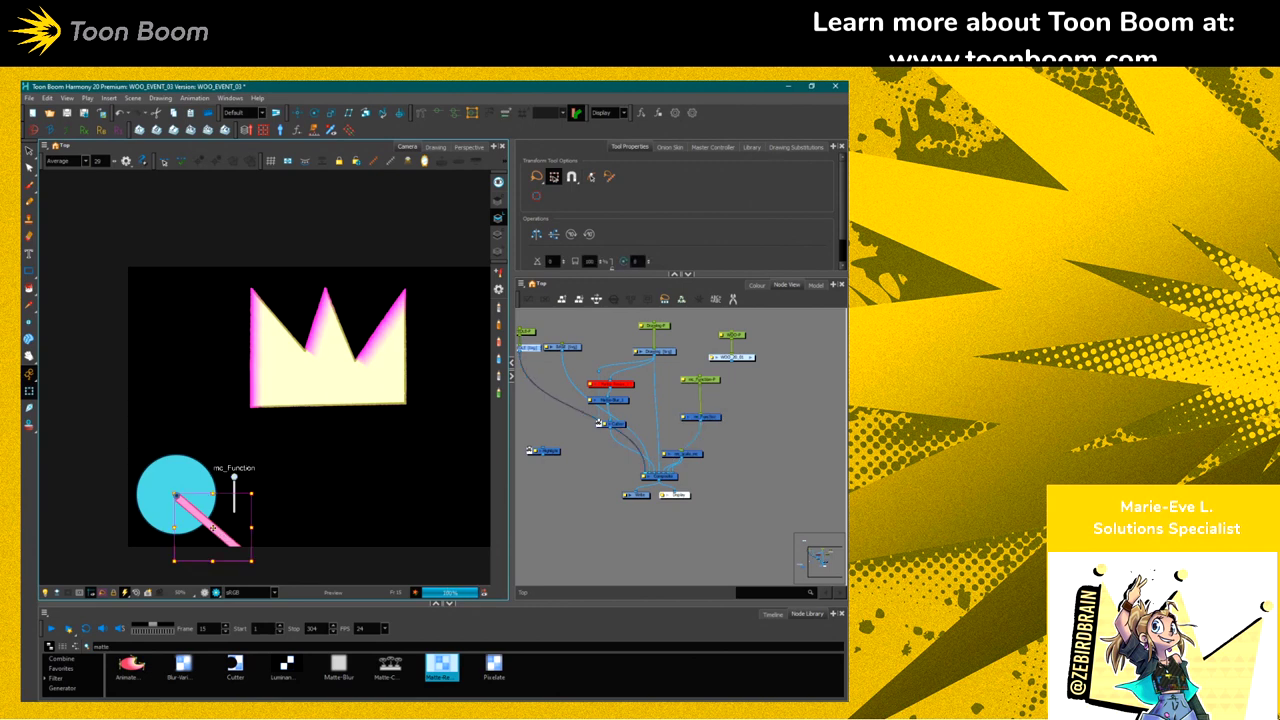
drag(256, 493, 112, 447)
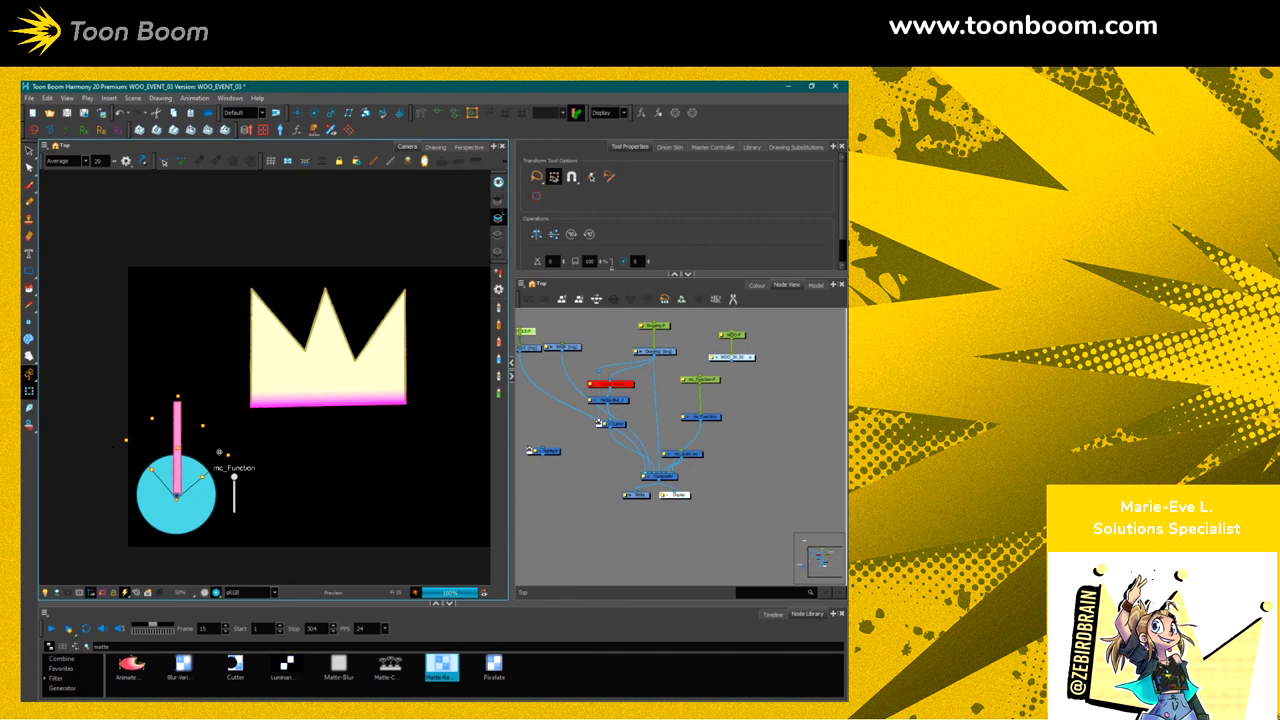
click(180, 392)
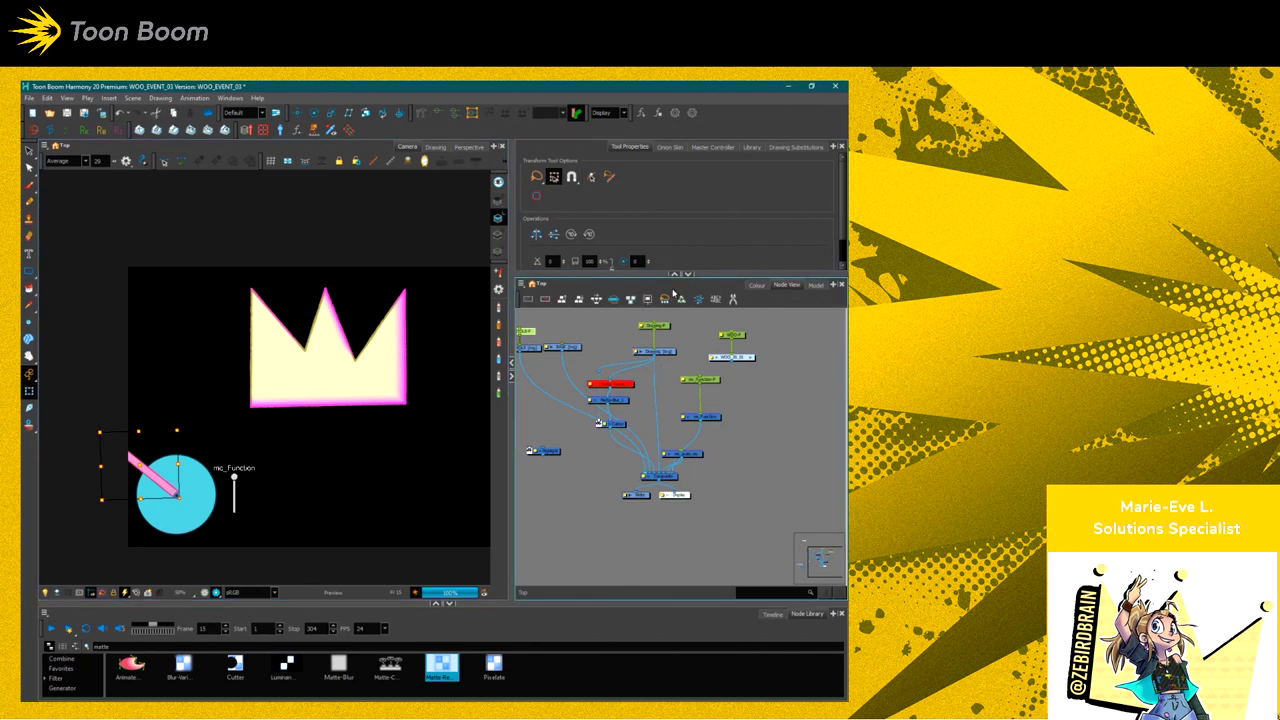
Disconnect the crown and dial nodes from the composite and connect the WOO character group in their place
drag(595, 474, 550, 543)
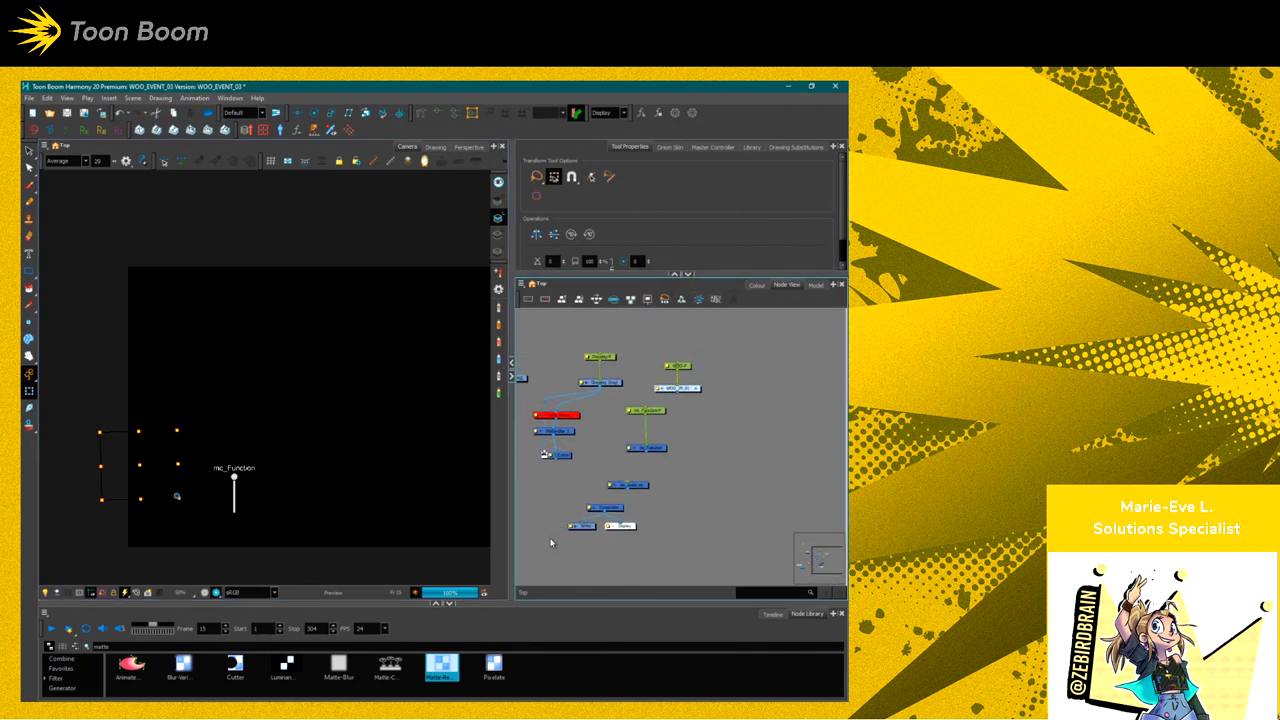
drag(677, 397, 613, 482)
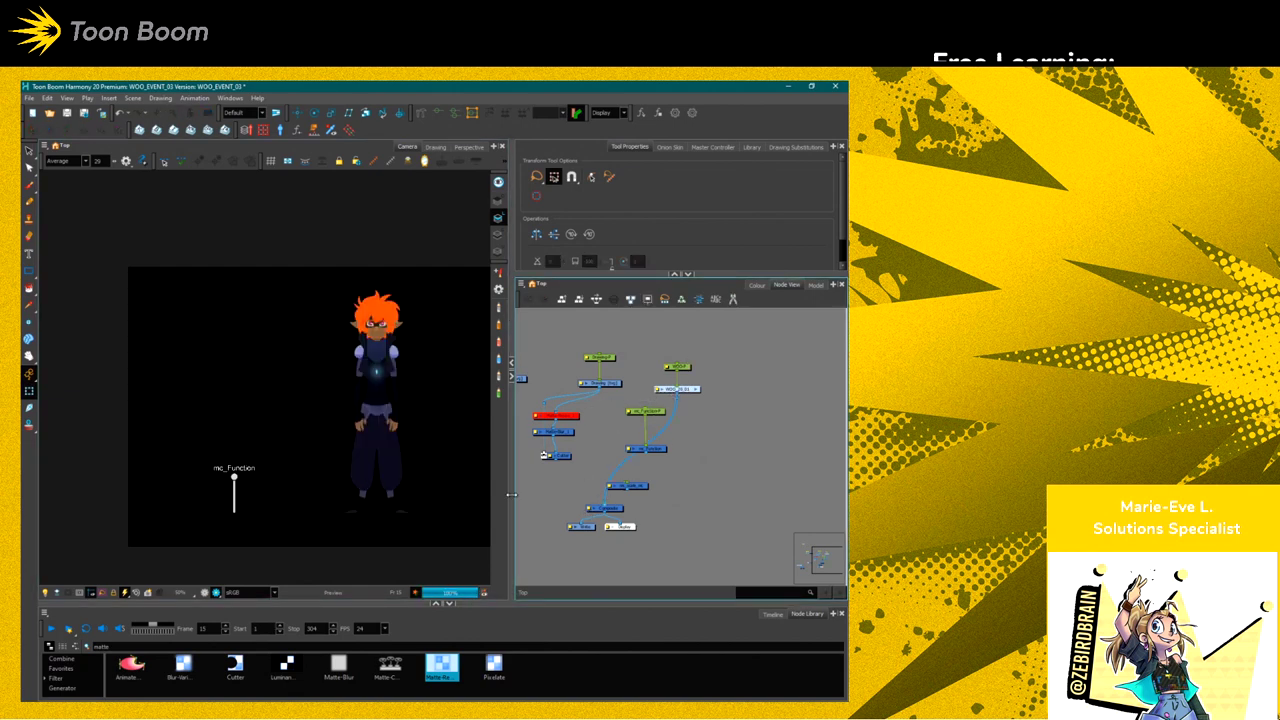
scroll(386, 300, up, 5)
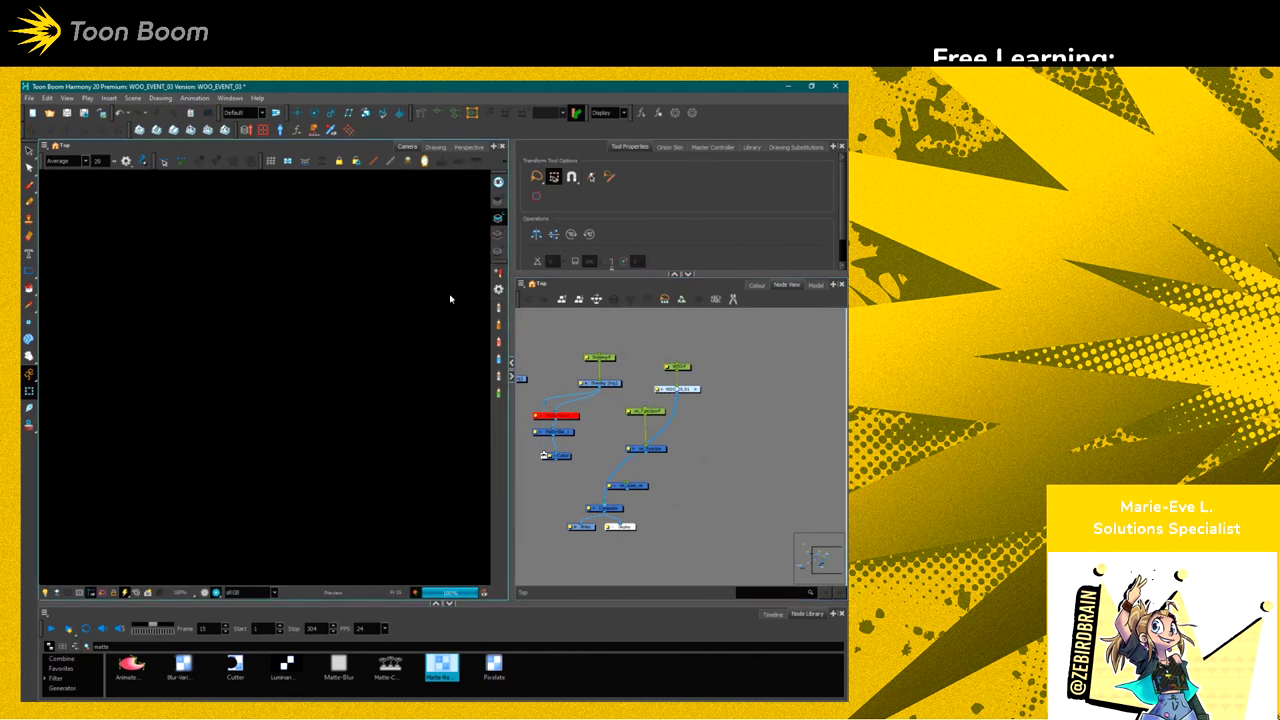
scroll(94, 449, down, 5)
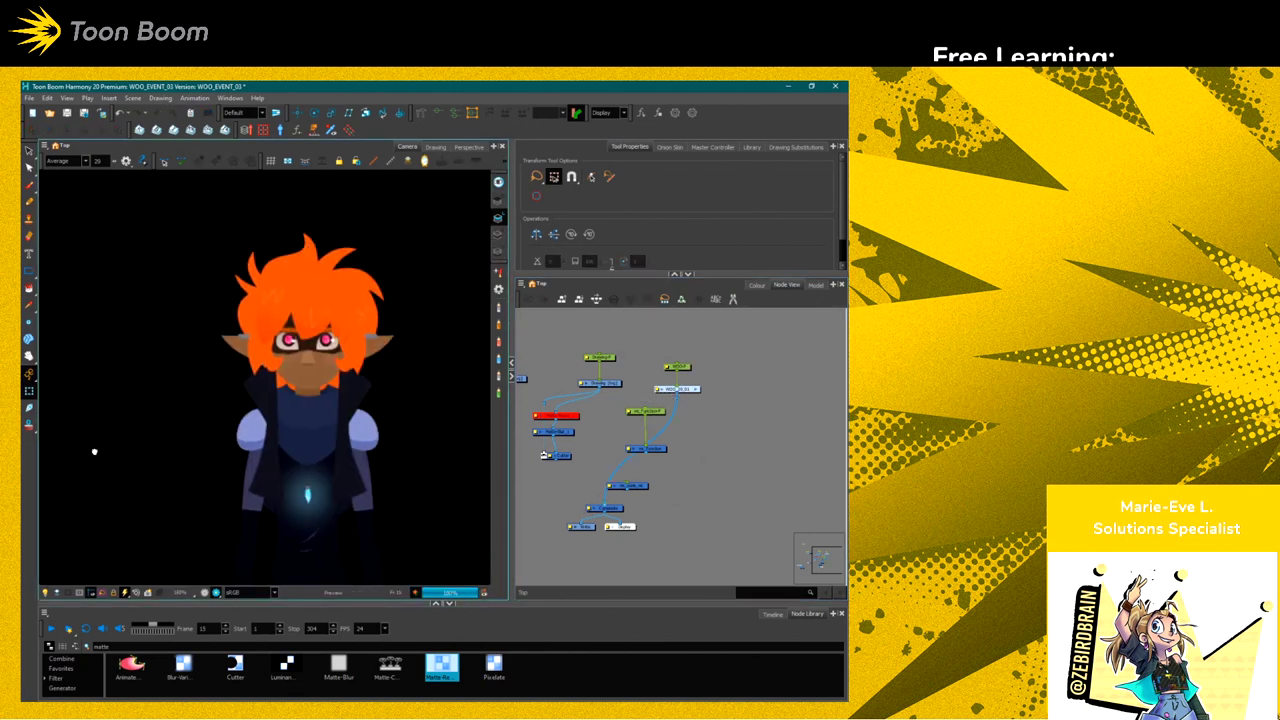
scroll(190, 520, up, 5)
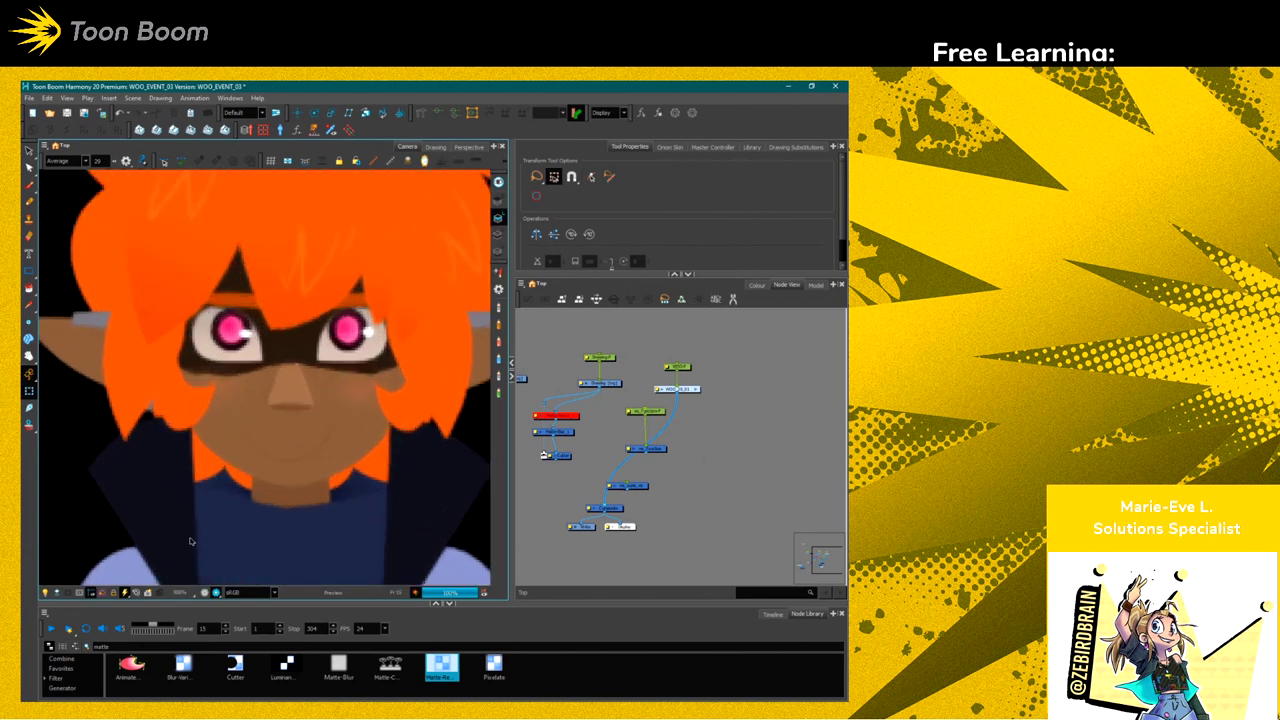
Switch the Camera view from render preview to OpenGL display, frame the whole character, and show the Timeline
click(204, 593)
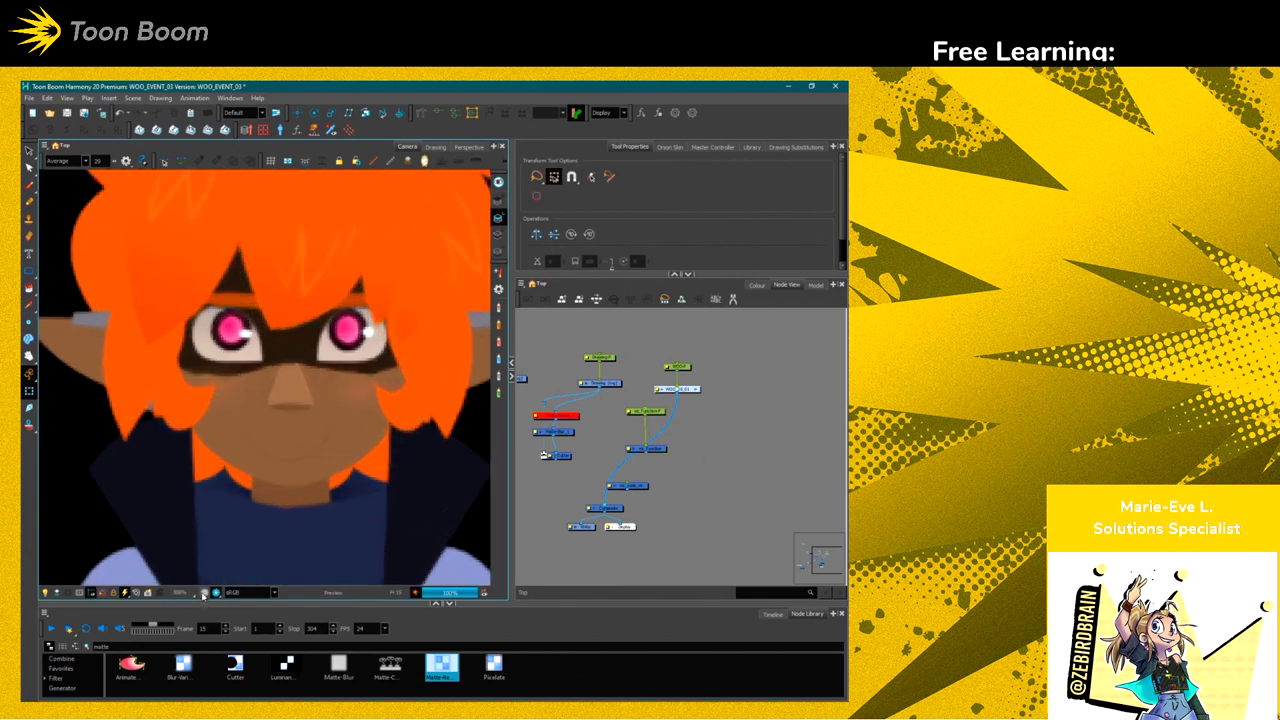
scroll(240, 515, down, 5)
scroll(287, 513, down, 2)
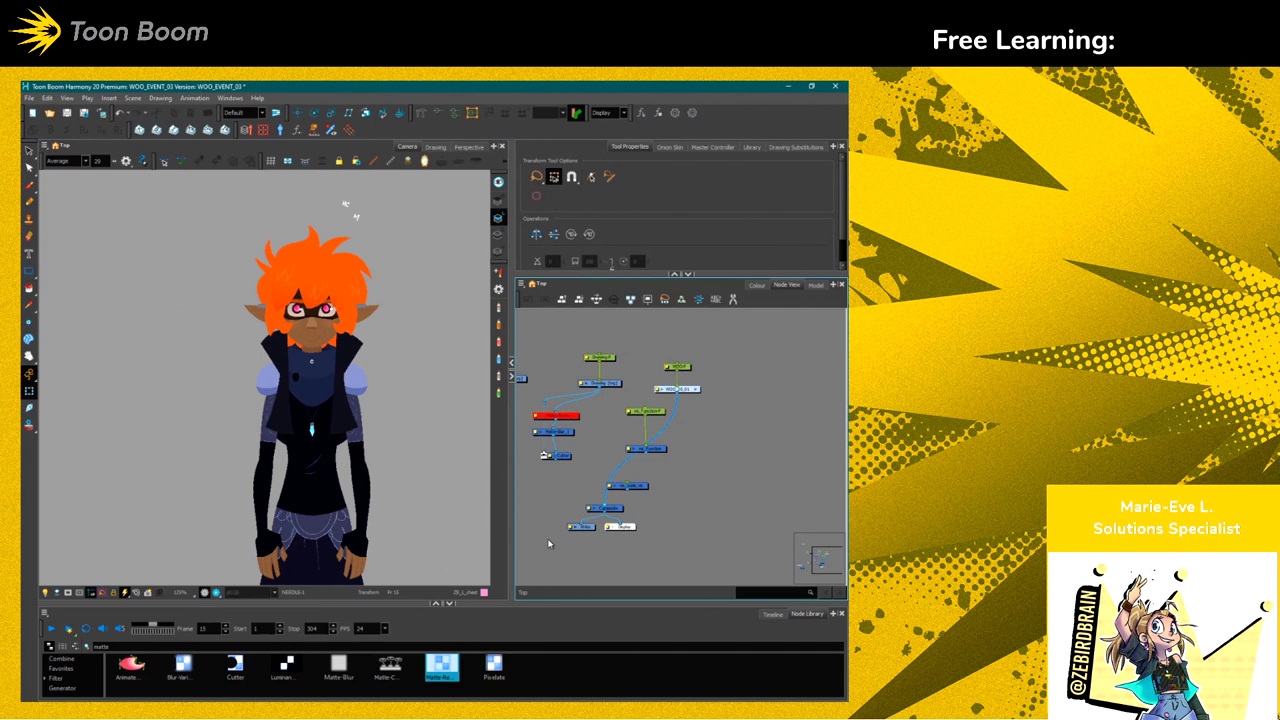
click(772, 614)
scroll(179, 424, down, 3)
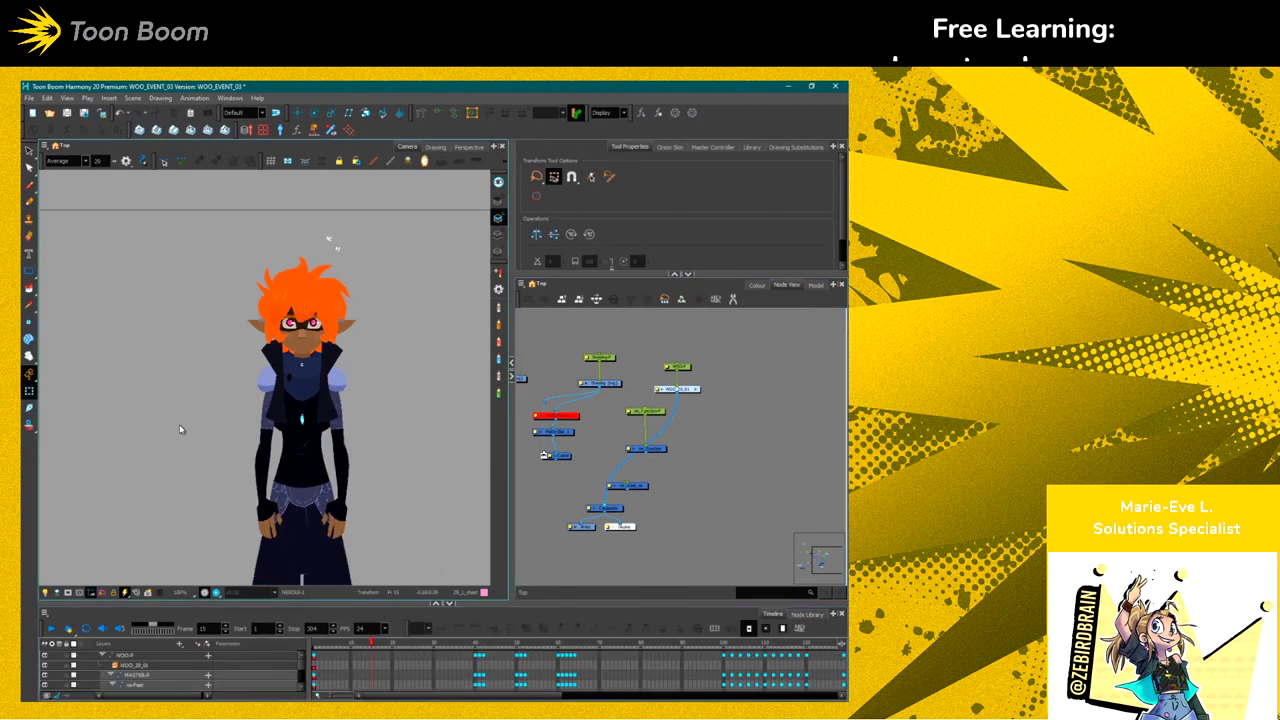
scroll(158, 435, up, 2)
scroll(156, 480, down, 2)
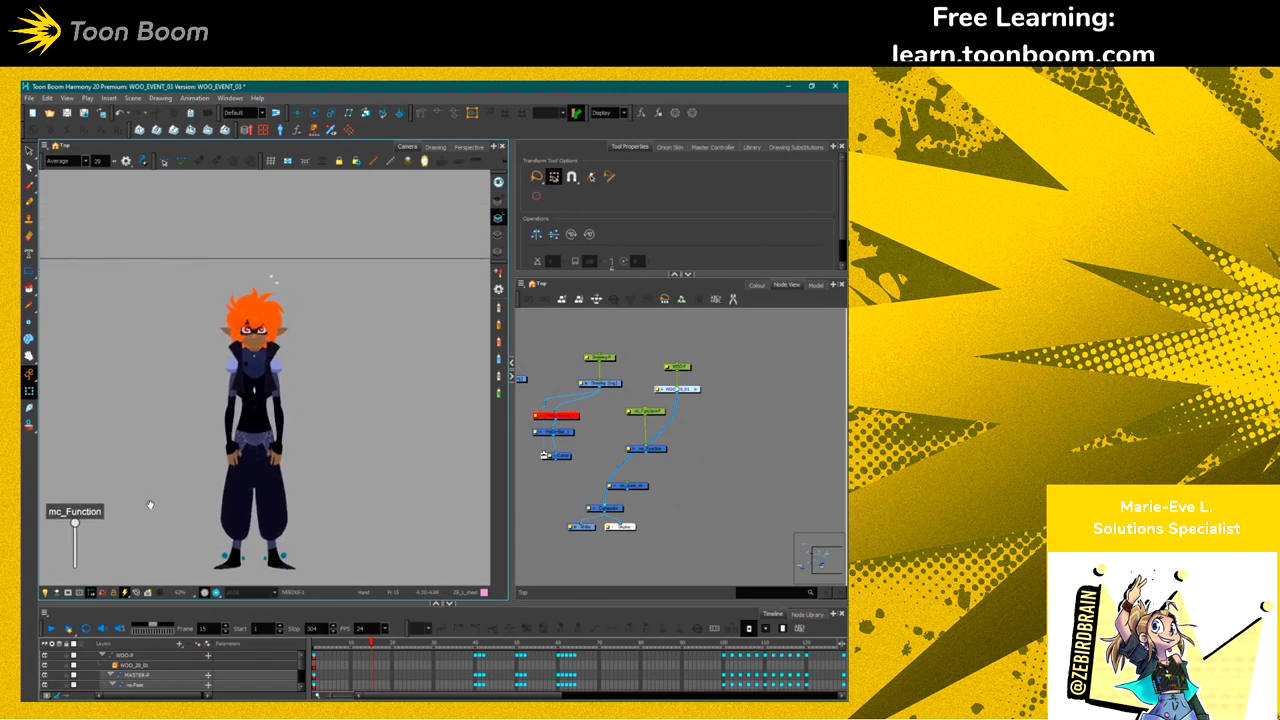
scroll(150, 505, down, 1)
mouse_move(386, 695)
mouse_down()
mouse_move(453, 698)
mouse_move(383, 698)
mouse_up()
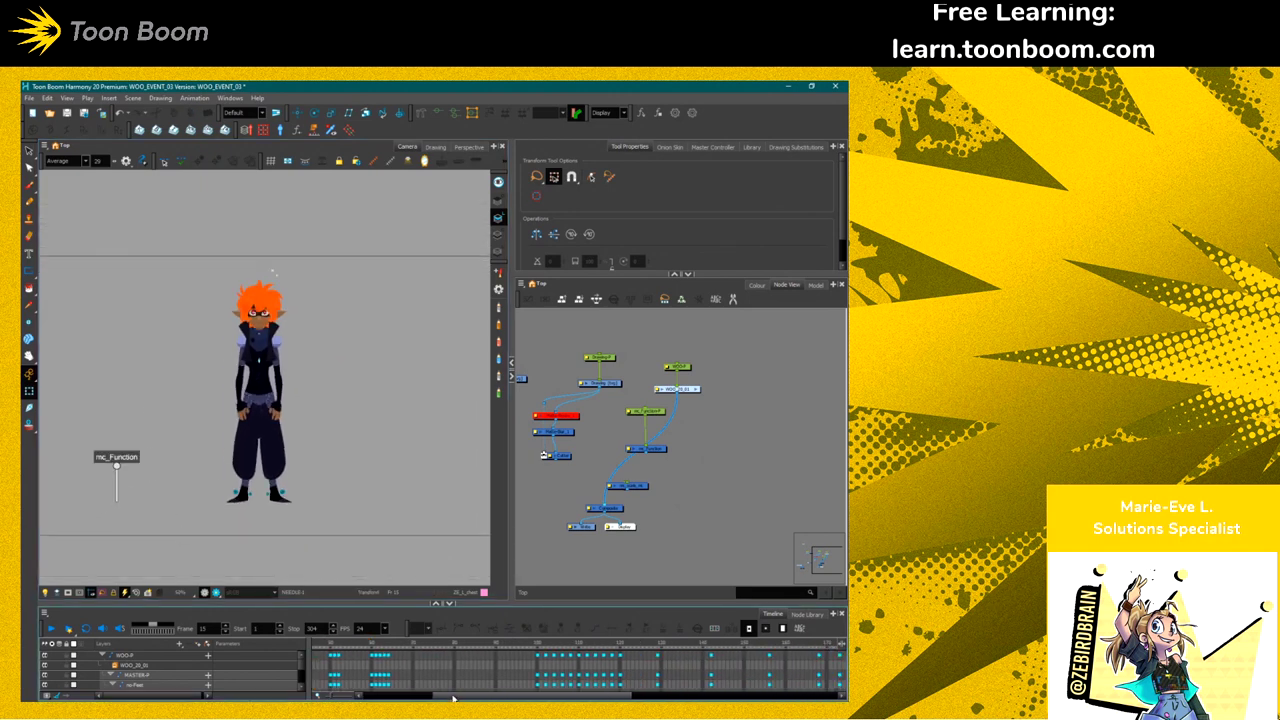
right_click(257, 338)
click(221, 563)
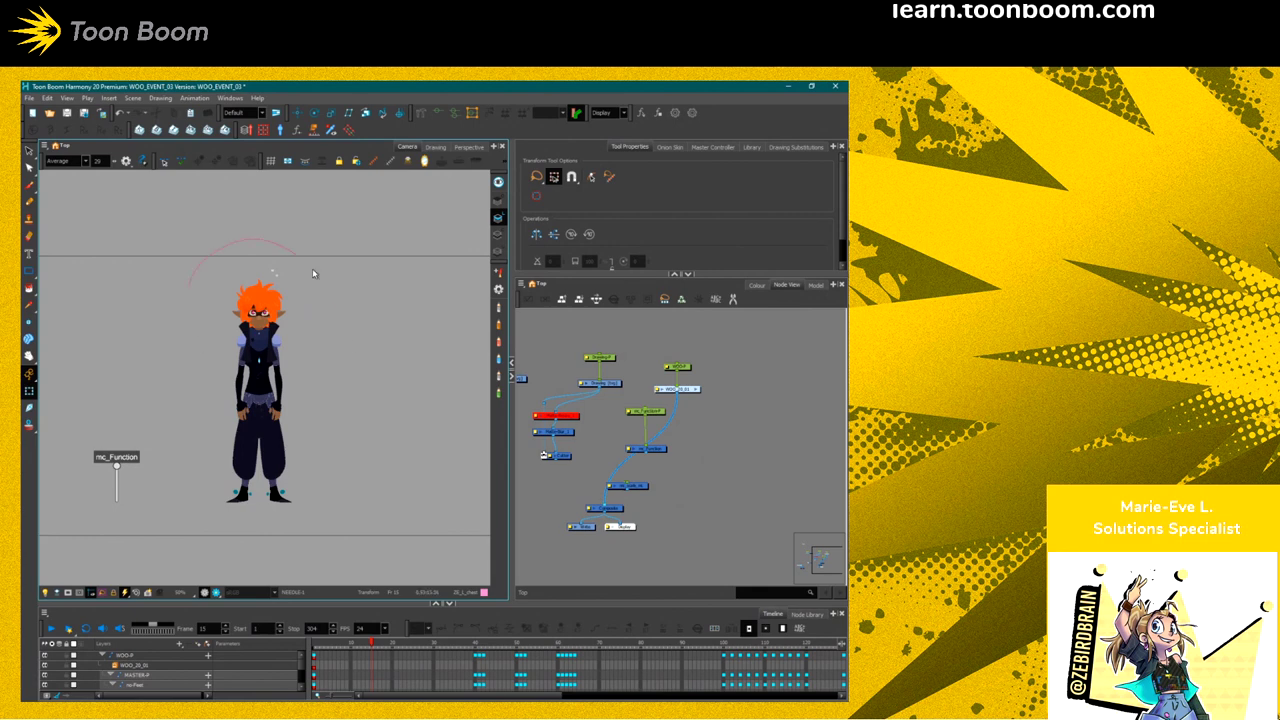
mouse_move(312, 268)
mouse_down()
mouse_move(348, 531)
mouse_move(181, 504)
mouse_move(178, 288)
mouse_up()
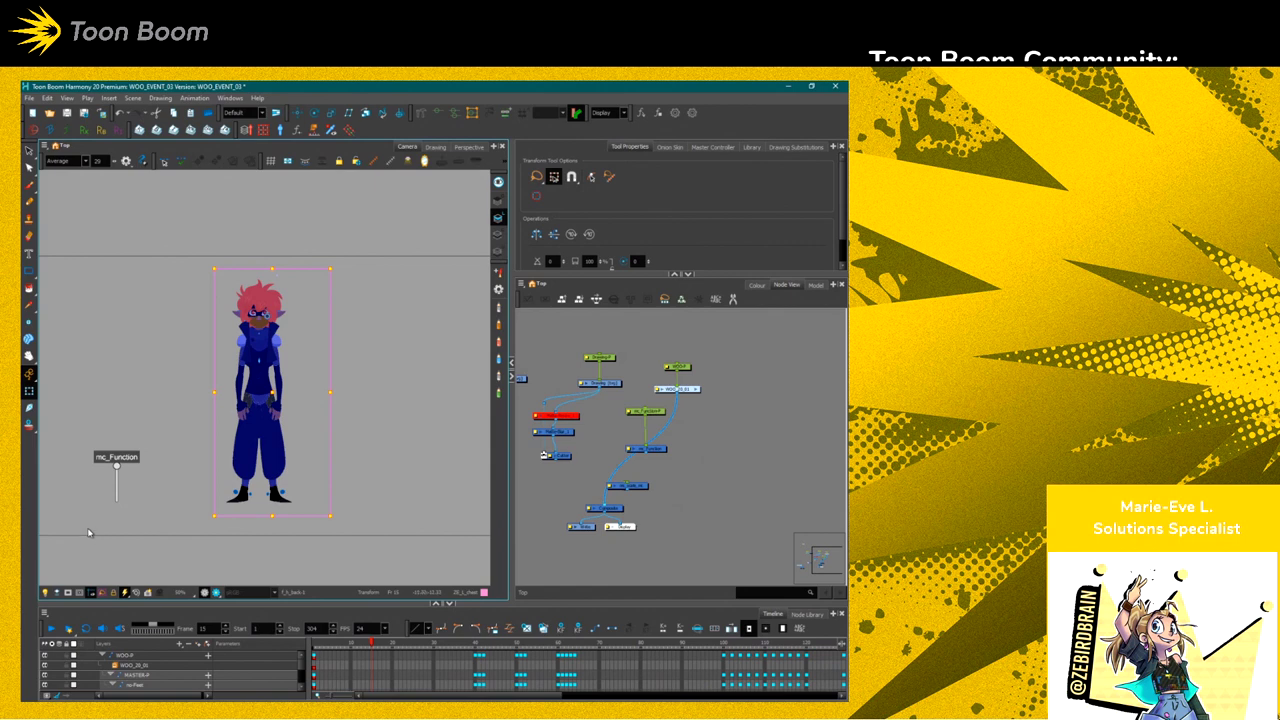
click(110, 553)
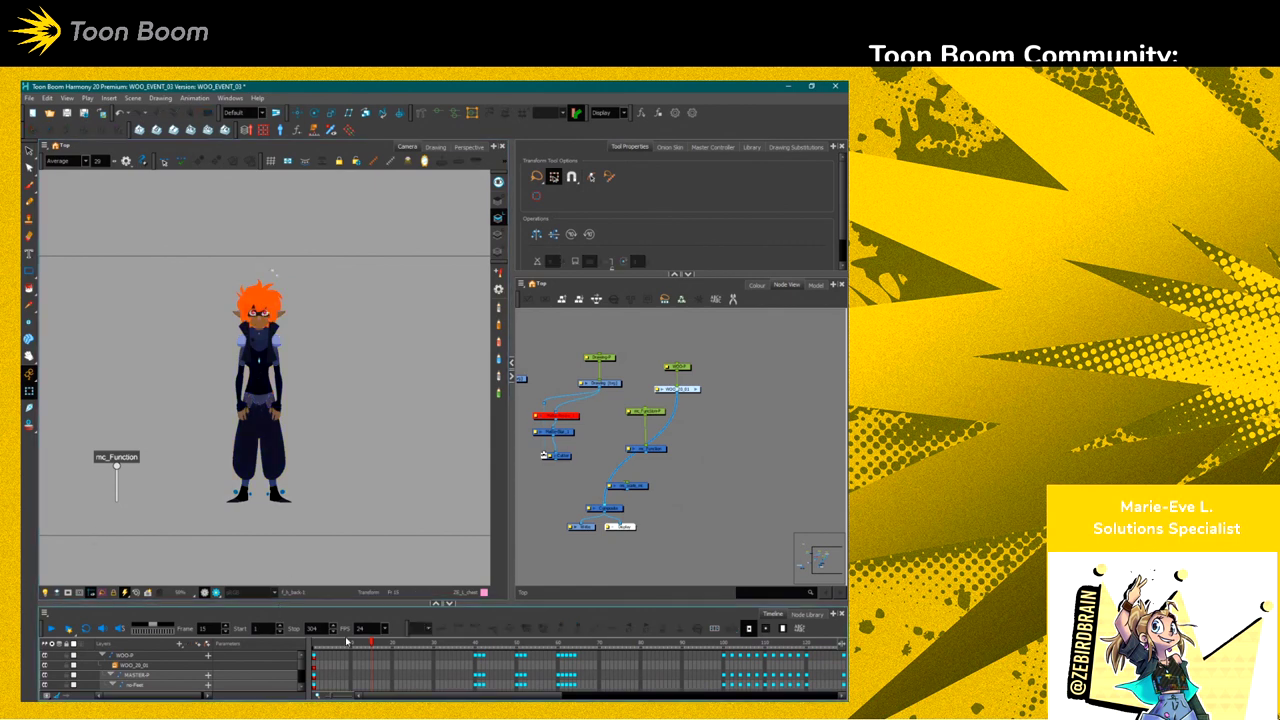
Scrub the timeline to frame 100 and play through the character's turnaround poses from there
drag(382, 697, 449, 703)
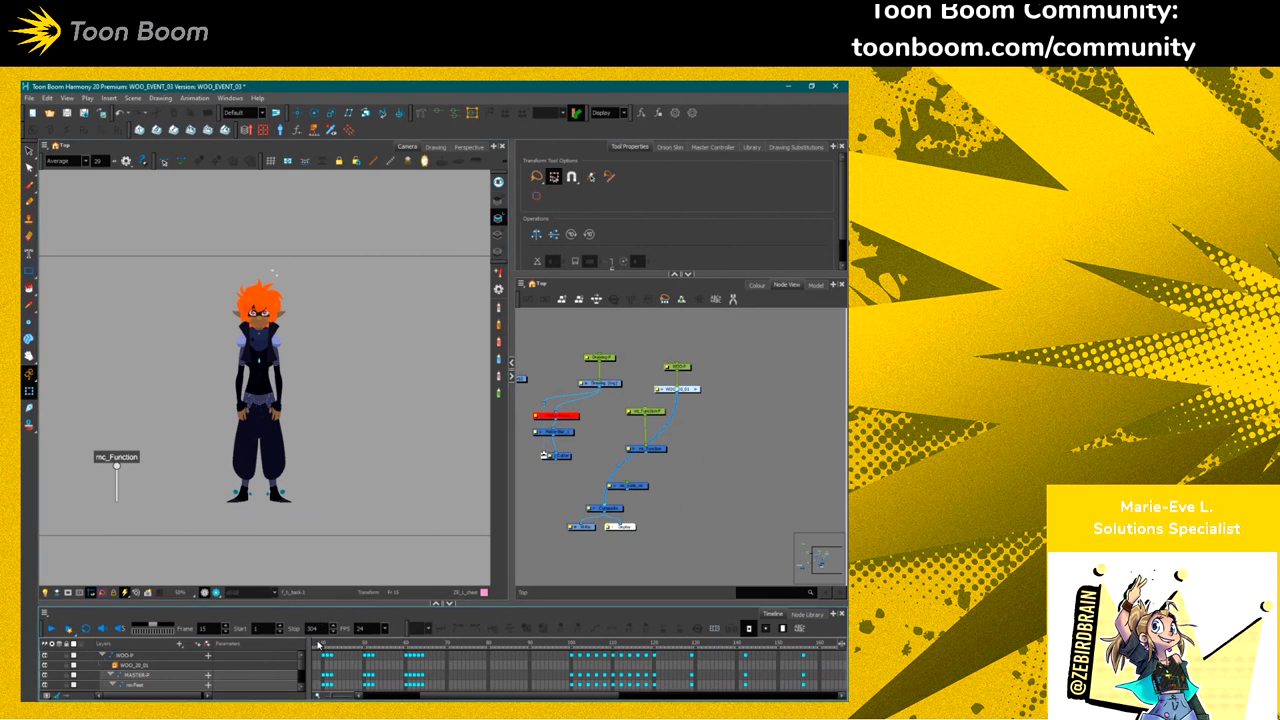
drag(318, 645, 506, 656)
mouse_move(589, 657)
mouse_down()
mouse_move(688, 667)
mouse_move(582, 661)
mouse_move(598, 658)
mouse_up()
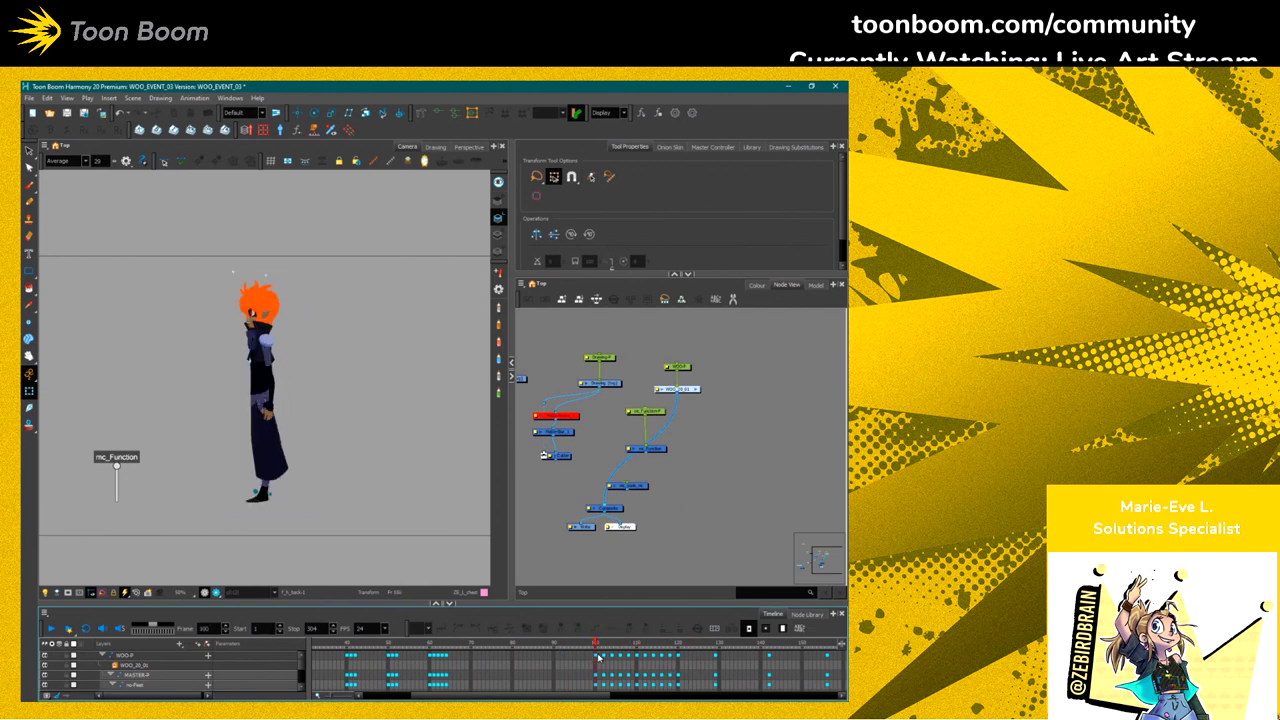
key(Return)
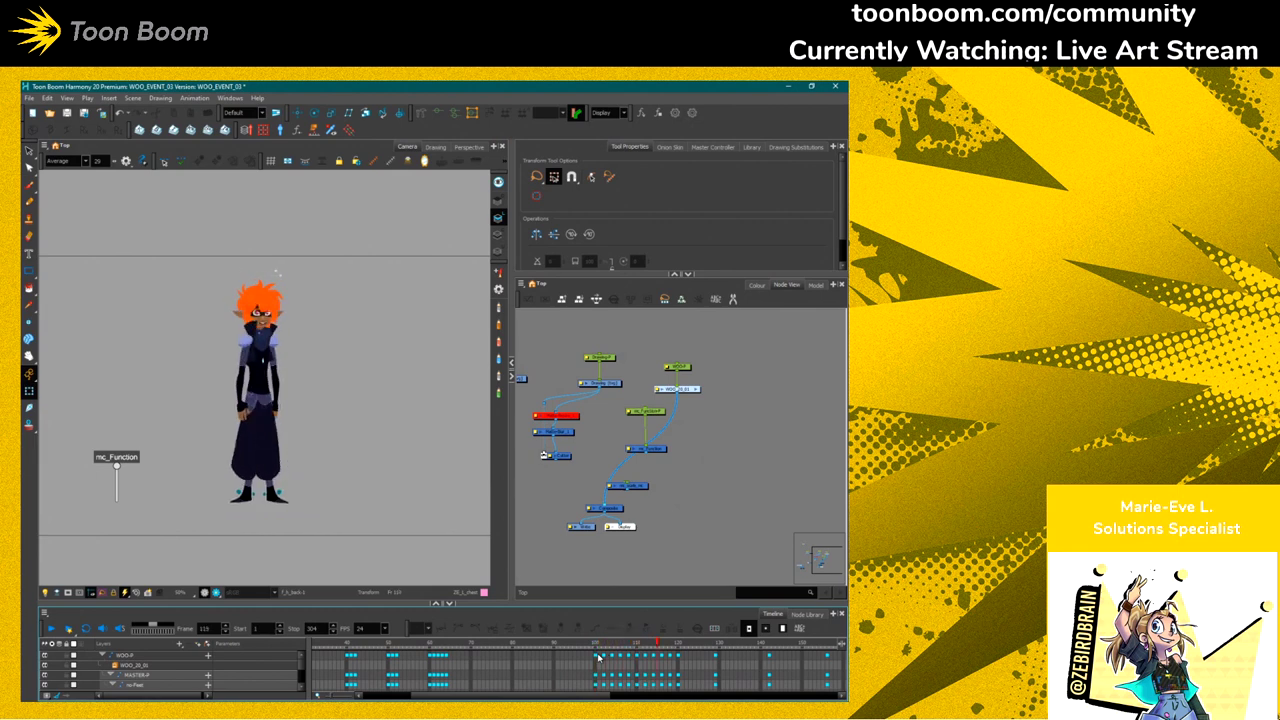
key(period)
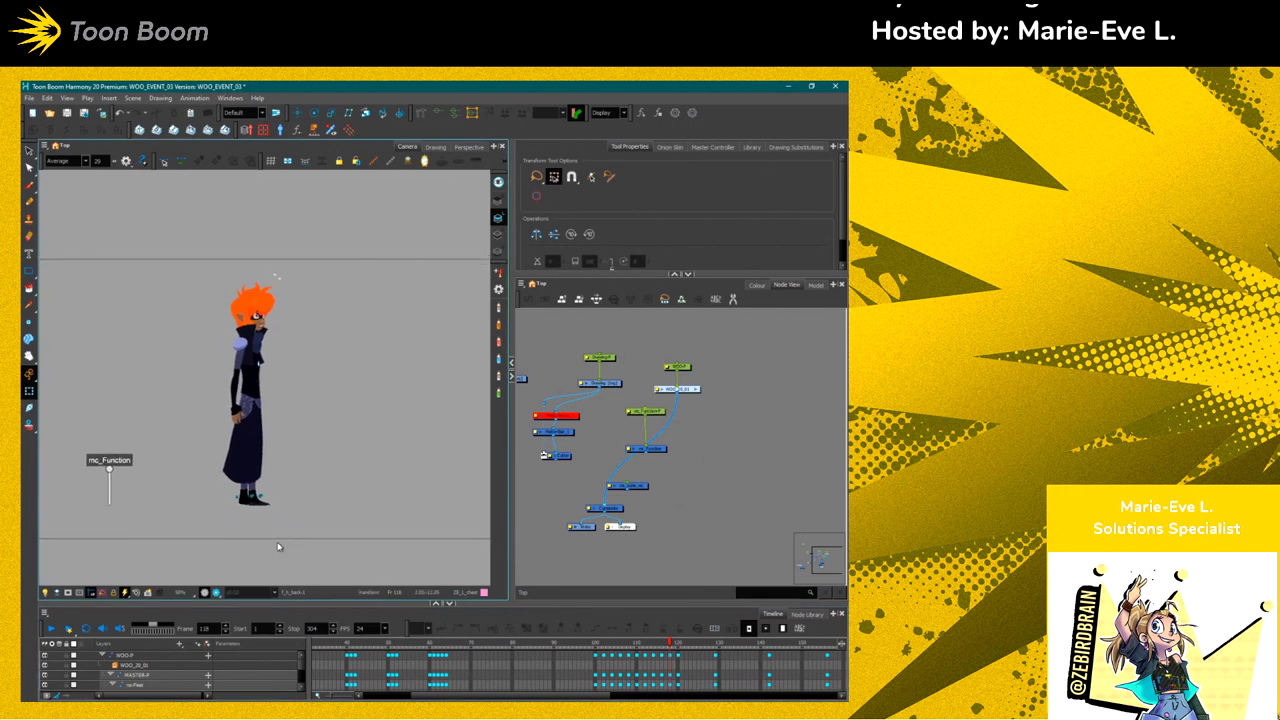
Scrub through the turnaround keyframes starting at frame 100, stop on the front pose at frame 110, and view the character closer
drag(441, 697, 502, 697)
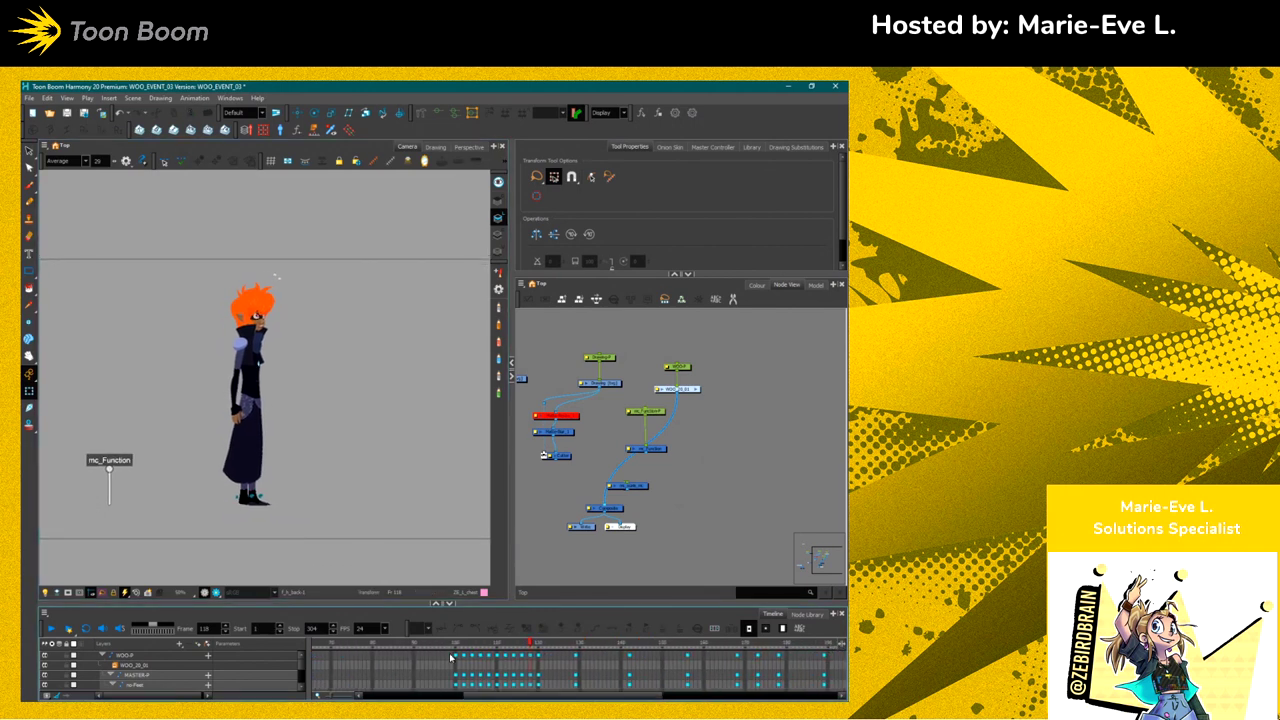
drag(455, 642, 497, 648)
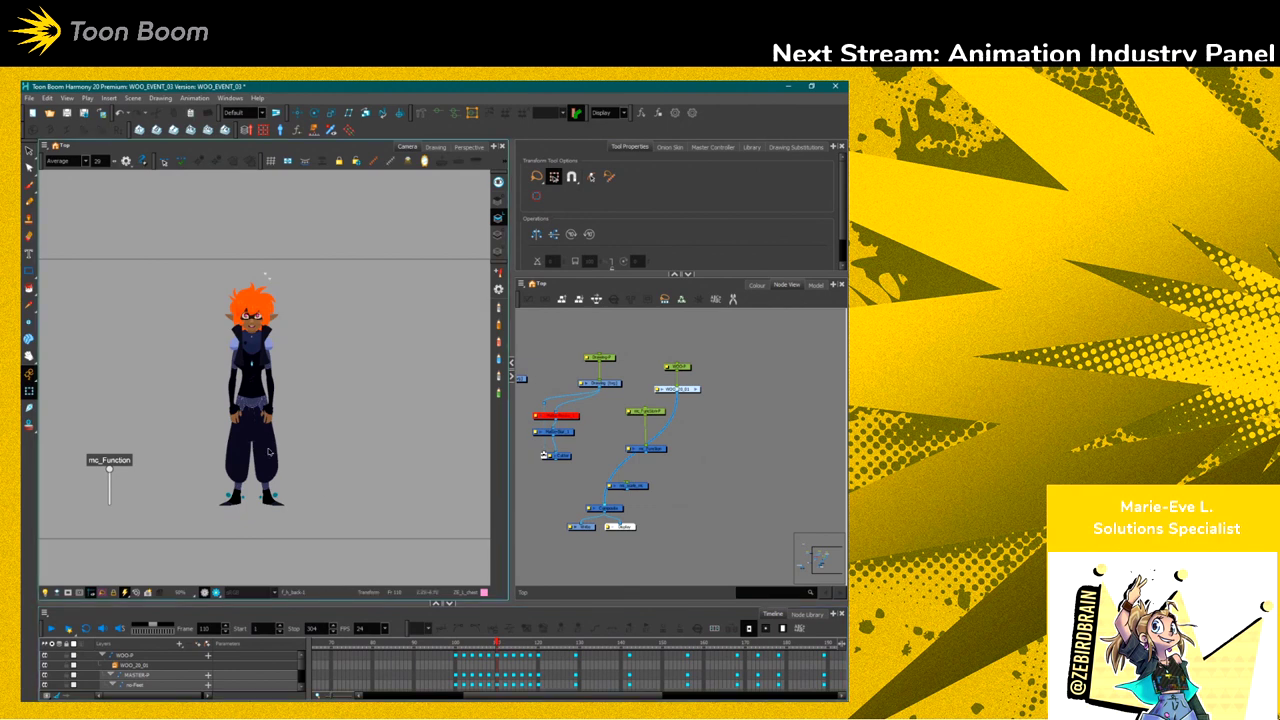
key(2)
key(2)
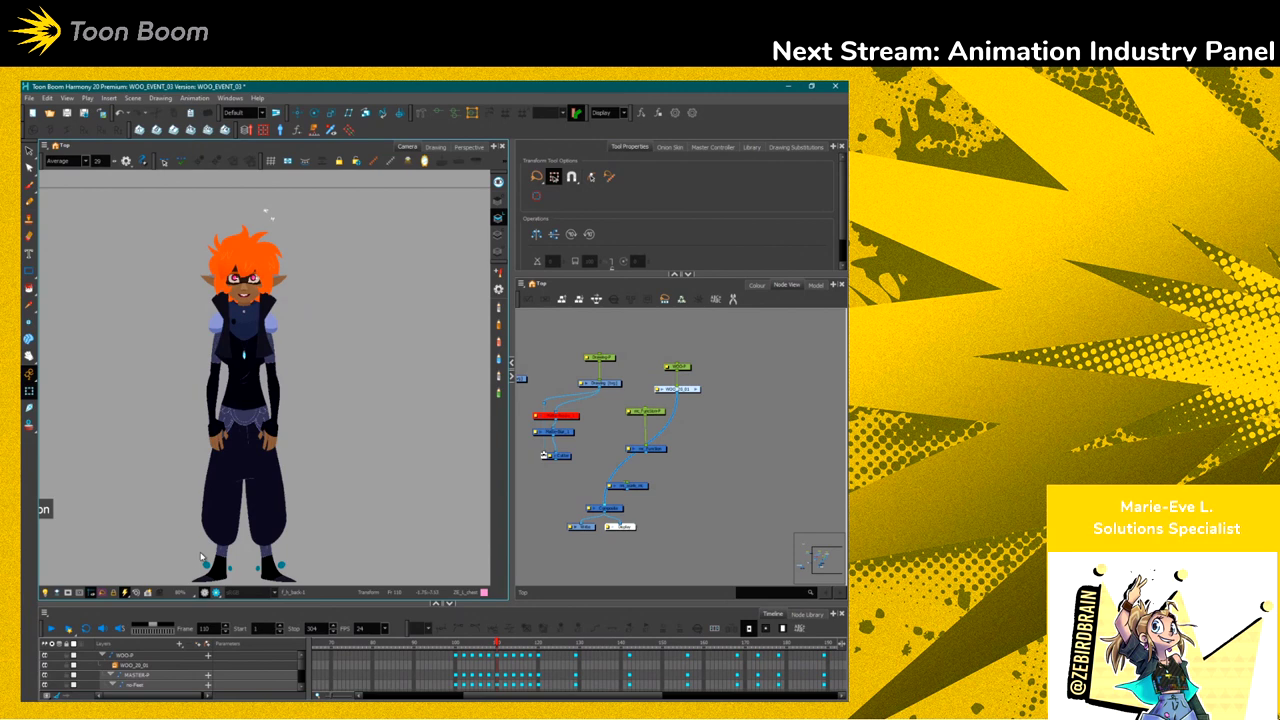
scroll(200, 557, up, 2)
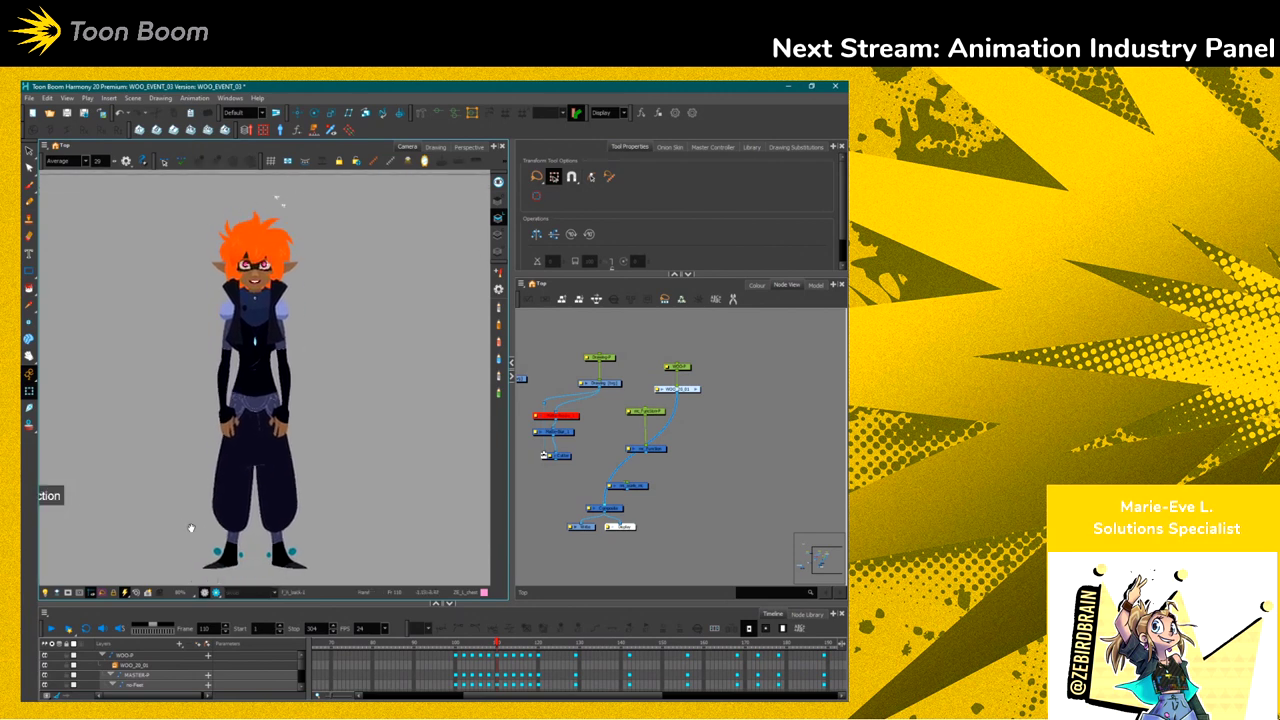
Frame the character's upper body in the Camera view and scrub the timeline back to frame 1
scroll(205, 505, up, 3)
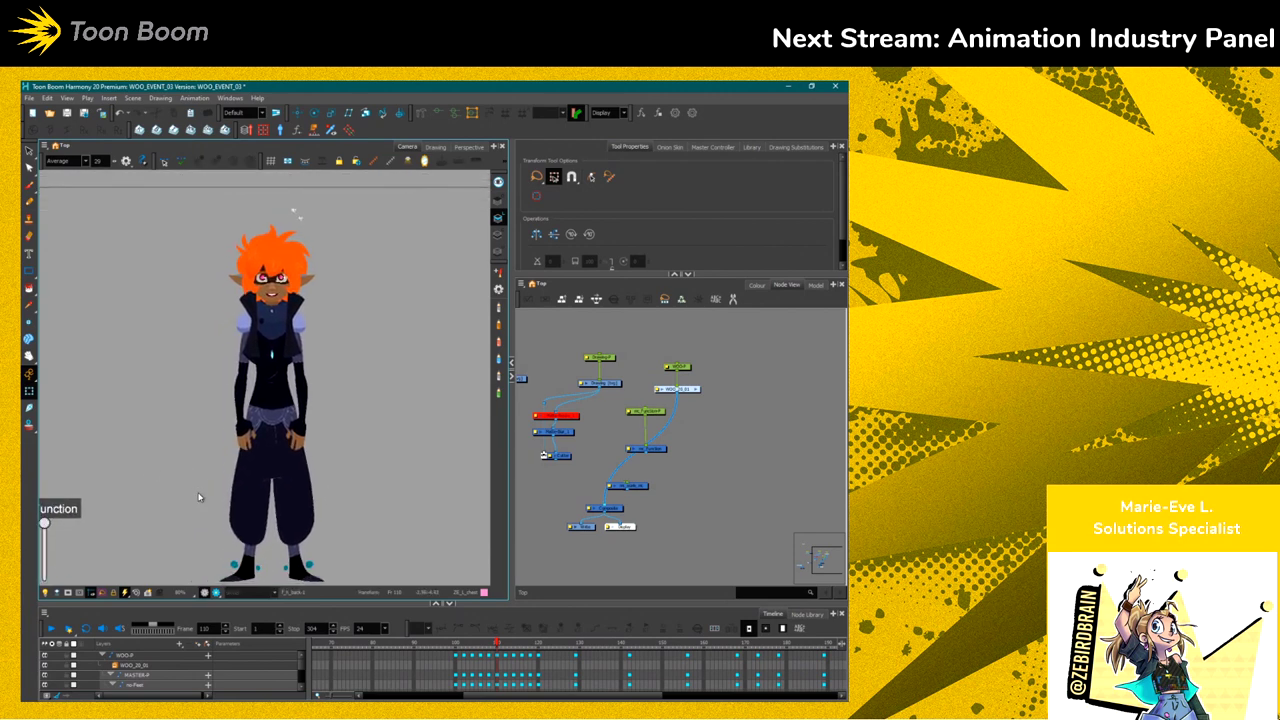
key(2)
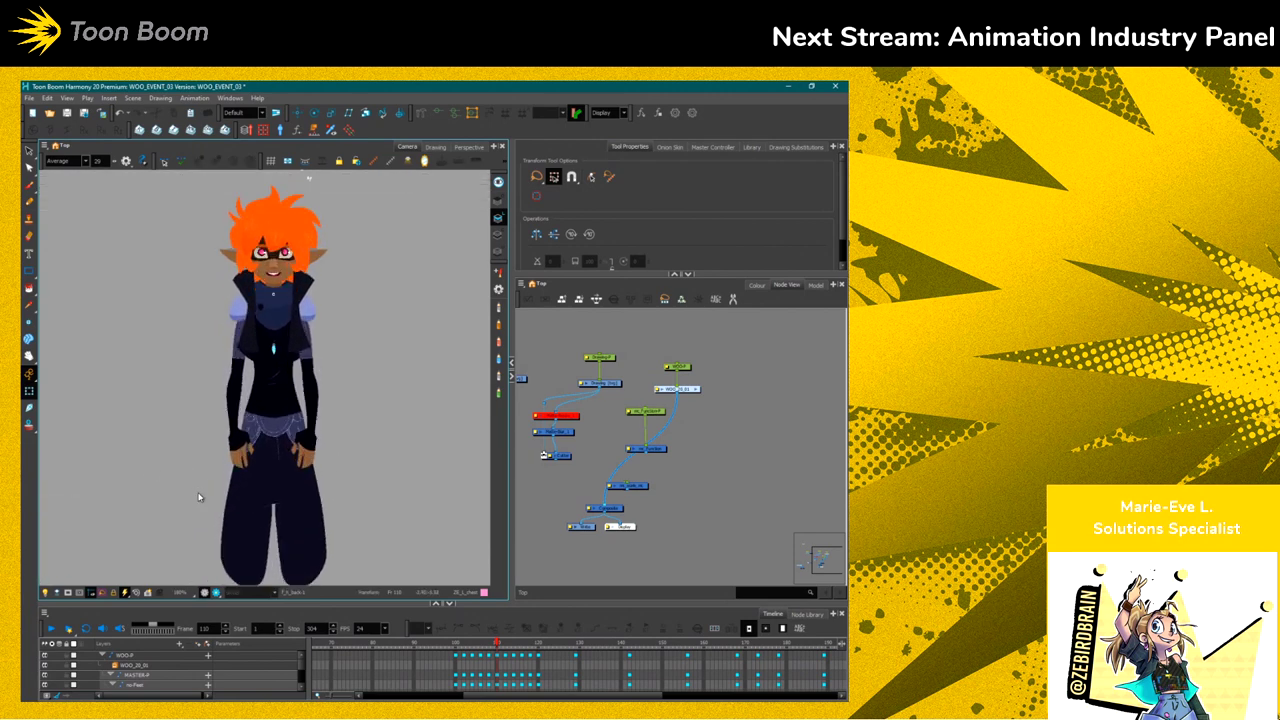
key(2)
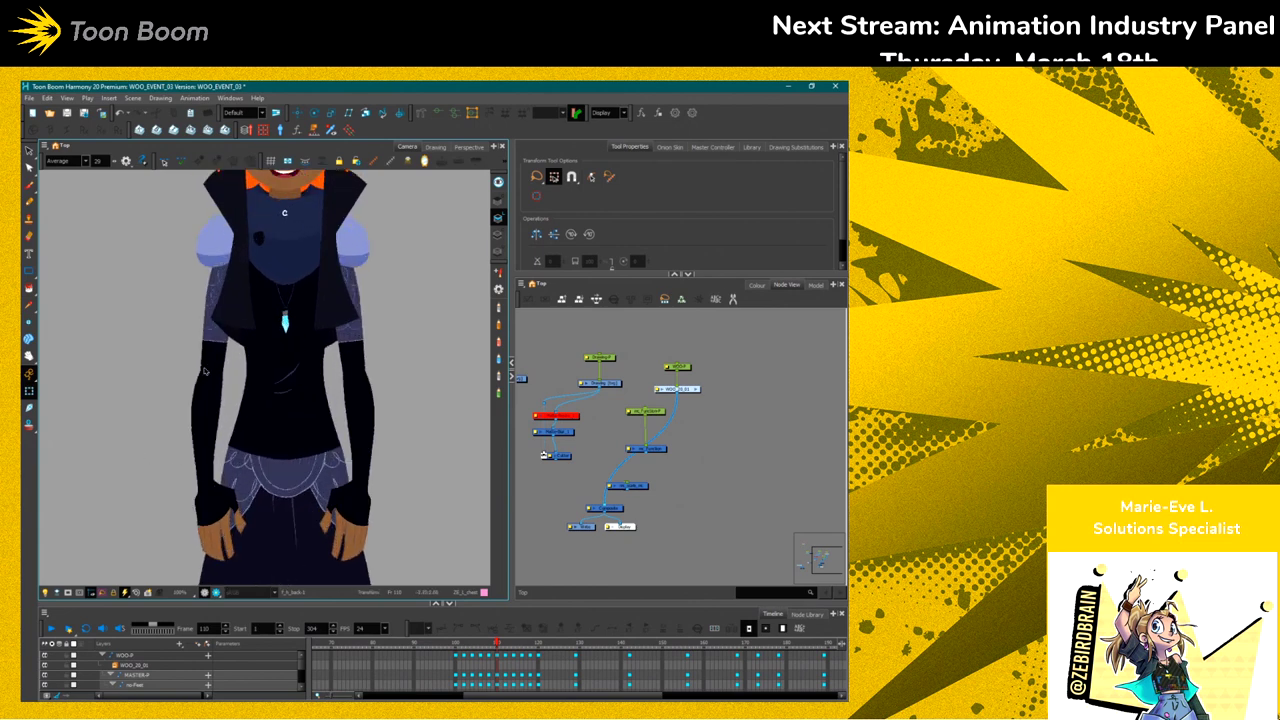
scroll(186, 442, up, 5)
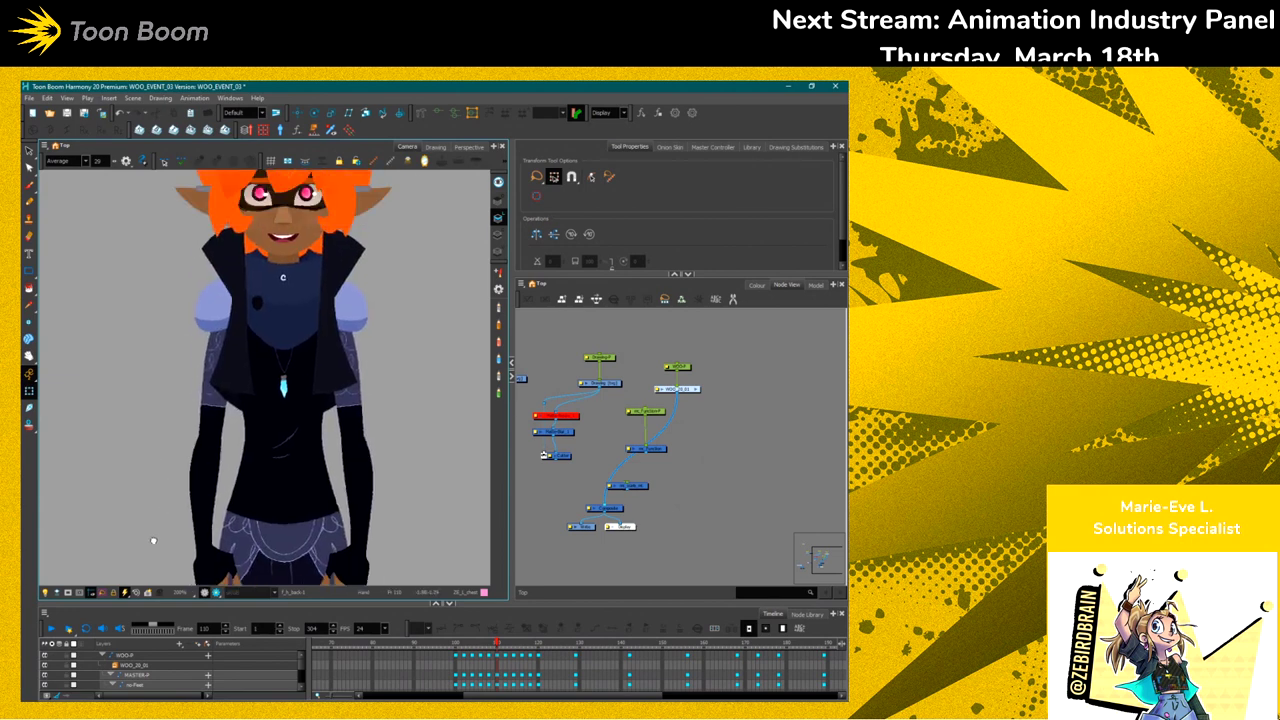
key(1)
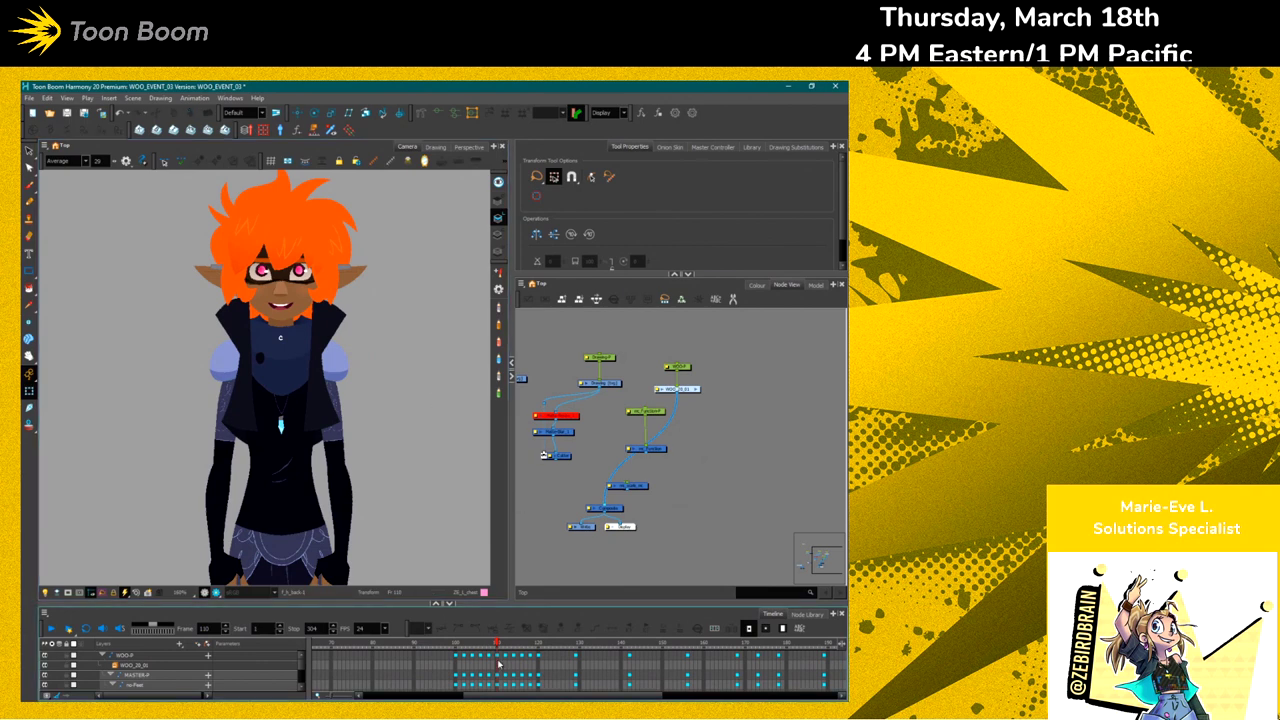
scroll(580, 665, right, 5)
scroll(536, 688, left, 4)
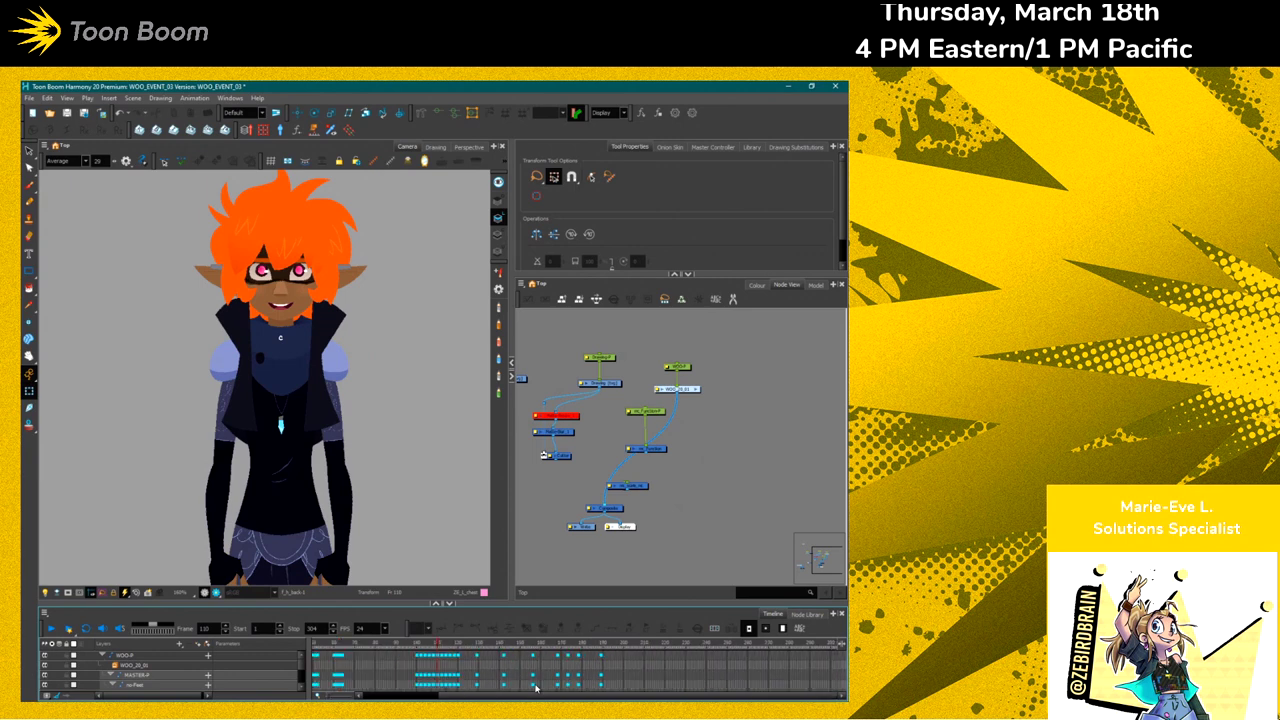
drag(418, 645, 242, 641)
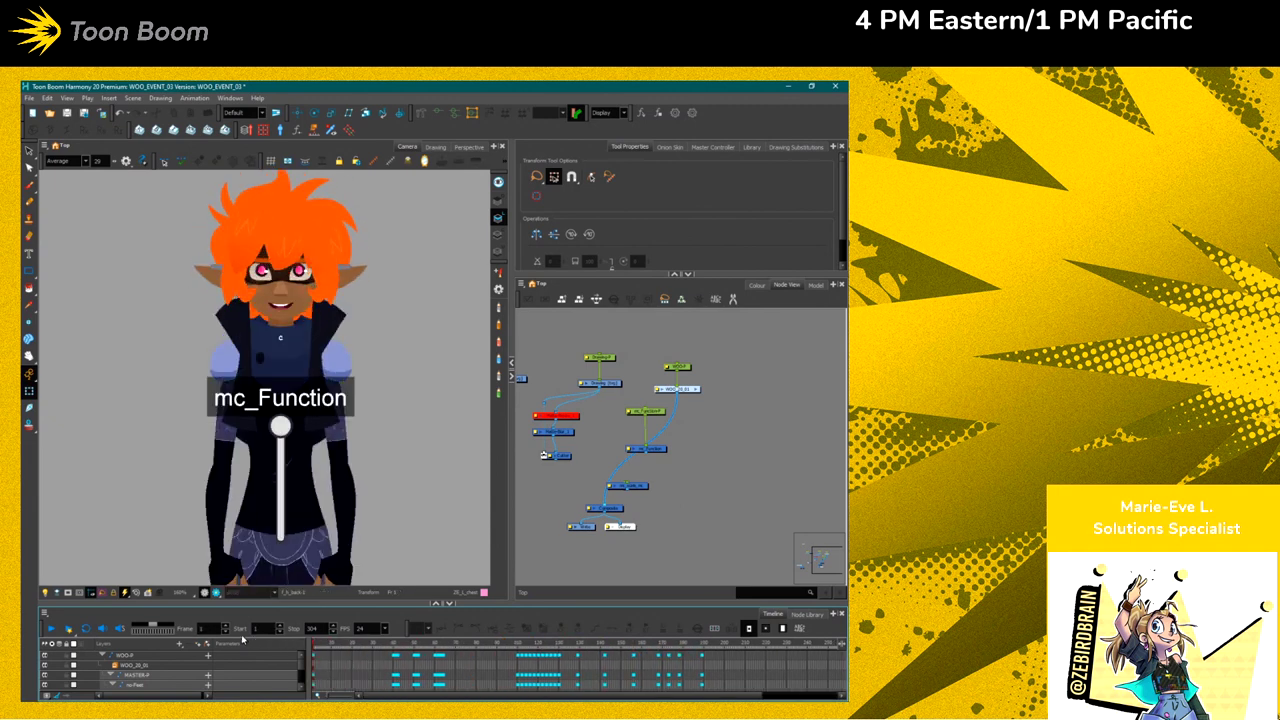
Scrub through the keyframed poses along the timeline to frame 196 and review the range beyond the last keys
click(397, 646)
drag(491, 651, 720, 647)
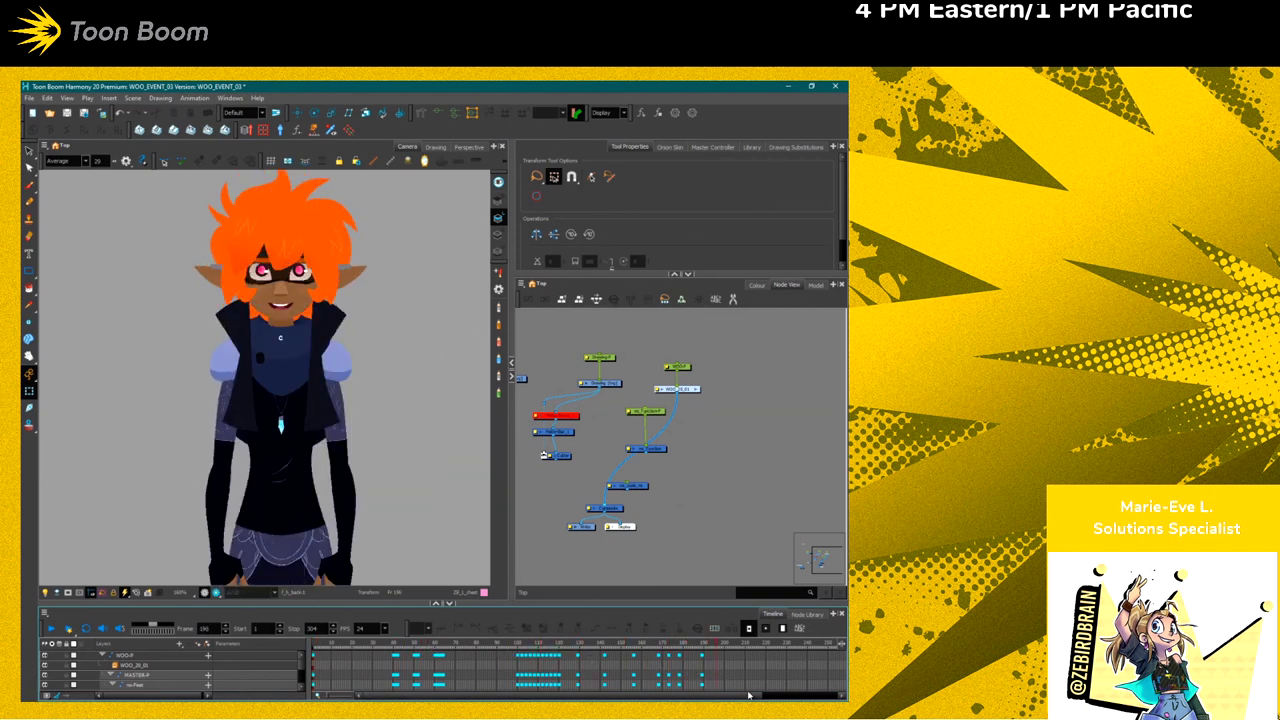
drag(721, 700, 840, 695)
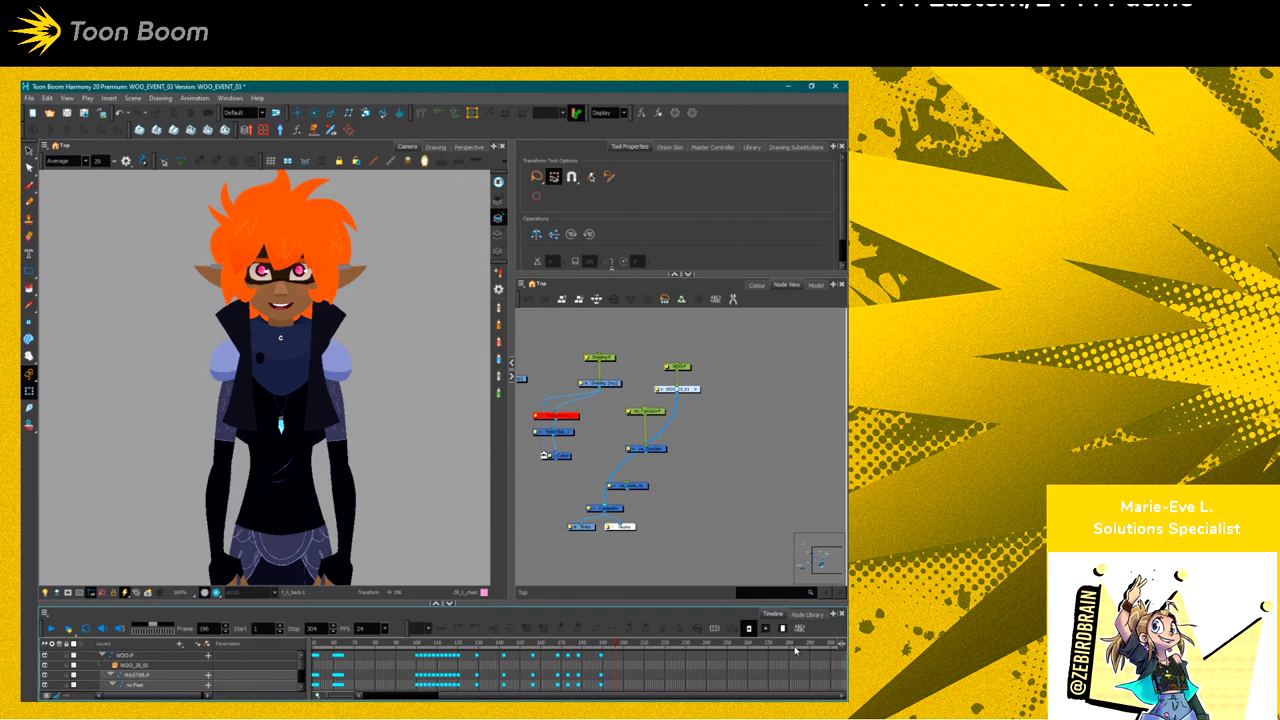
drag(797, 650, 749, 648)
drag(631, 648, 584, 651)
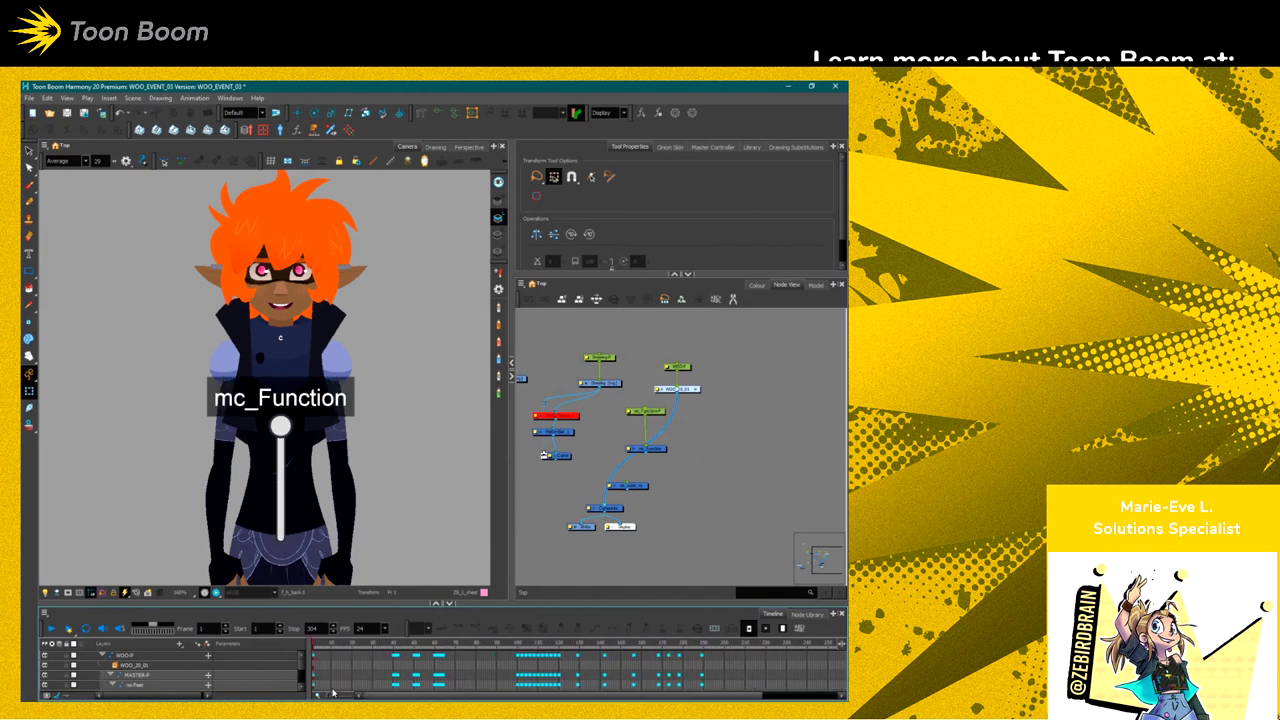
Go to frame 10 and show the Master Controller view, enlarged to reveal its list of controllers
click(346, 648)
drag(346, 648, 358, 648)
click(796, 147)
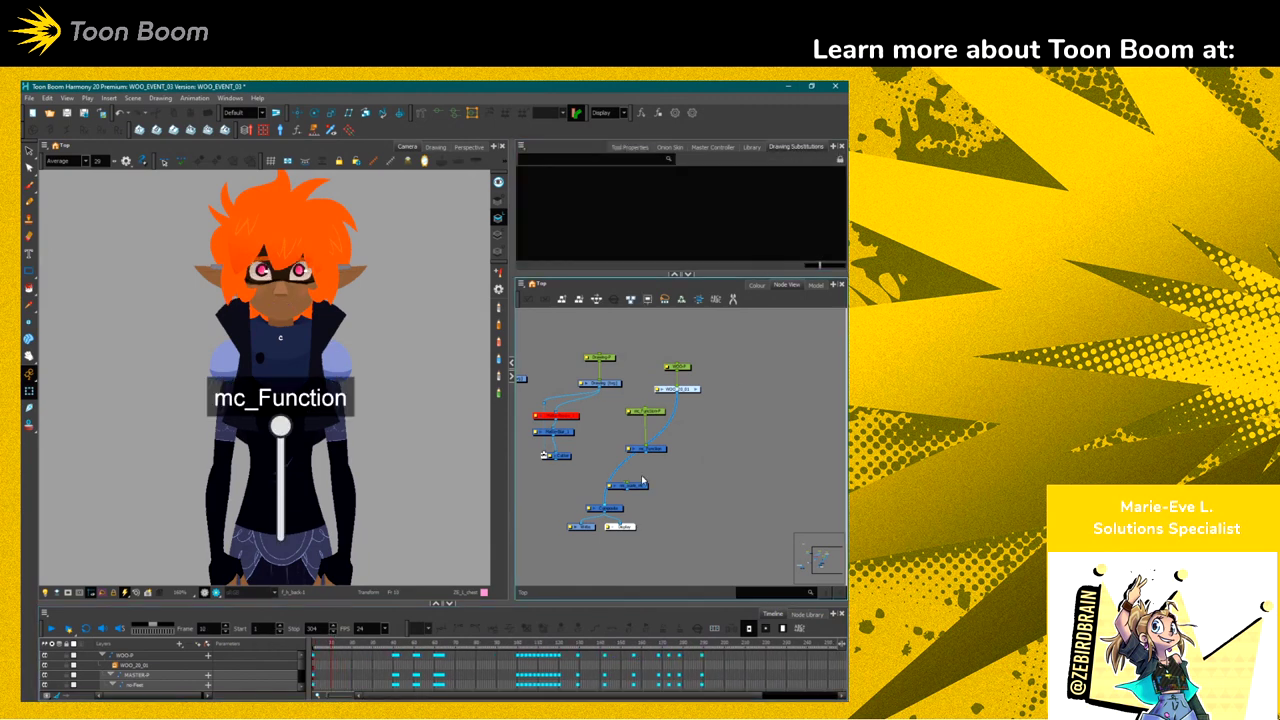
click(712, 147)
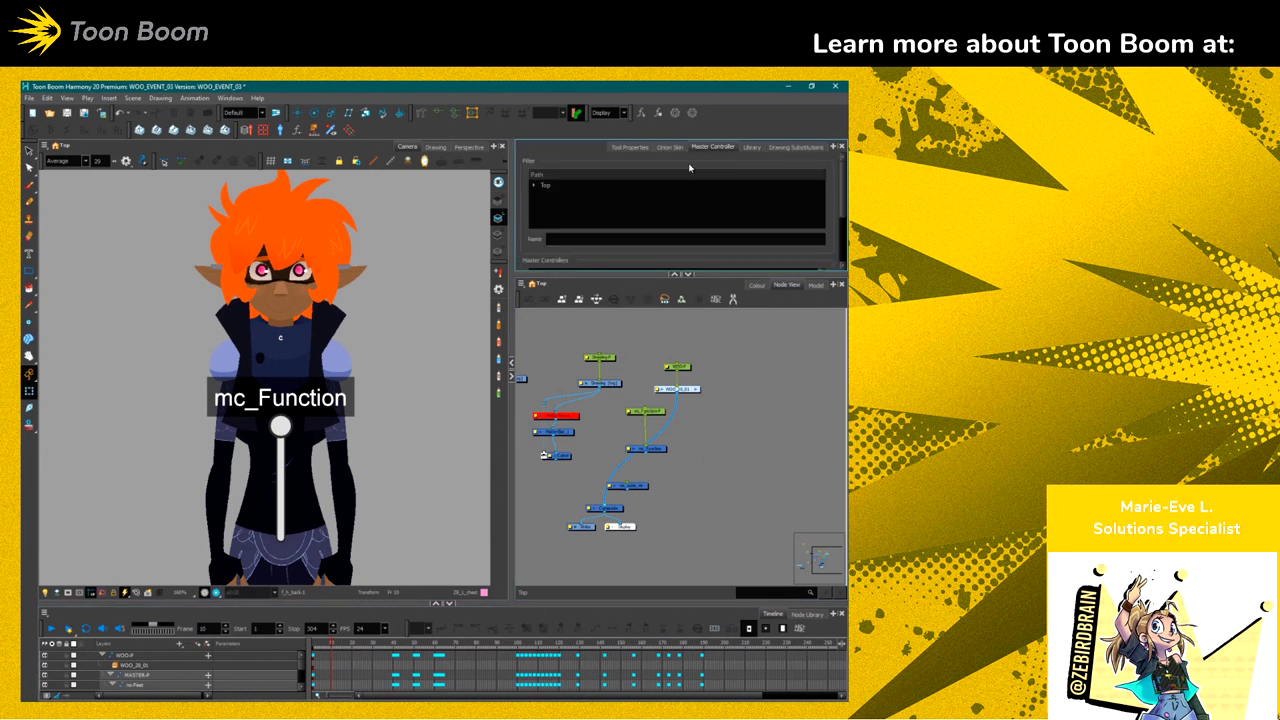
drag(587, 274, 587, 410)
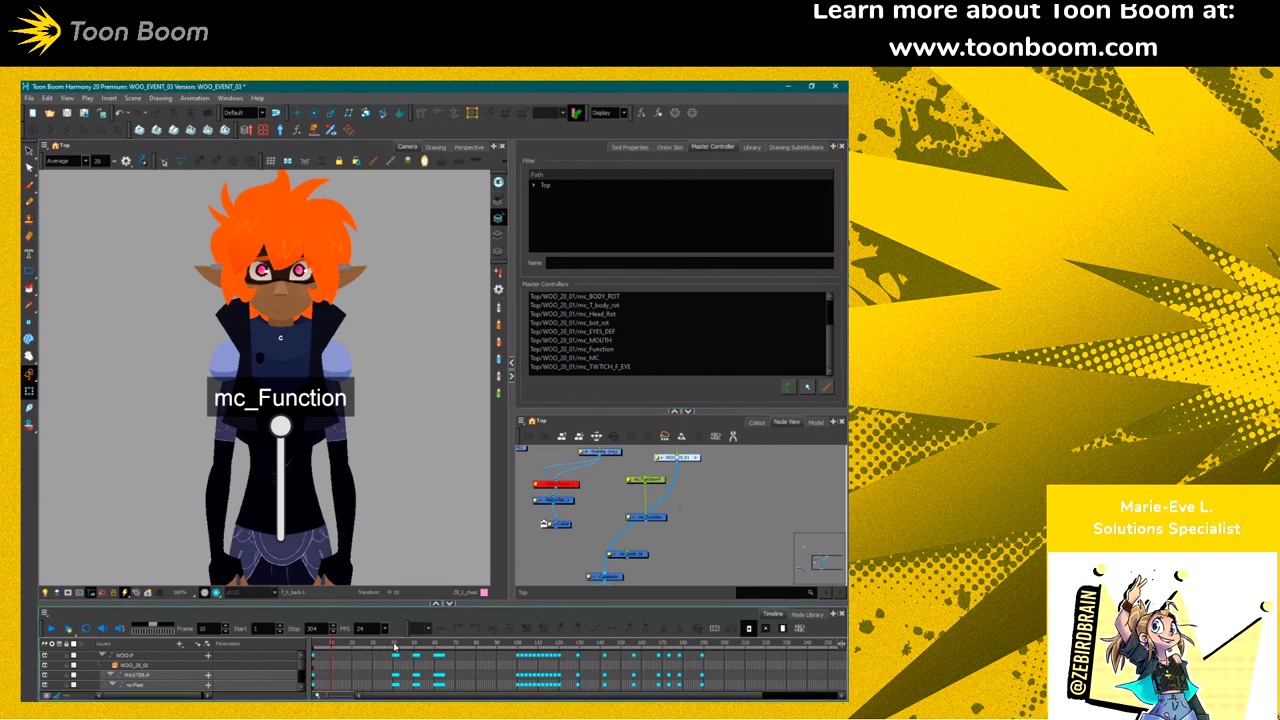
View the pose at frame 40, select the character's hand, and return the timeline to frame 10
click(394, 641)
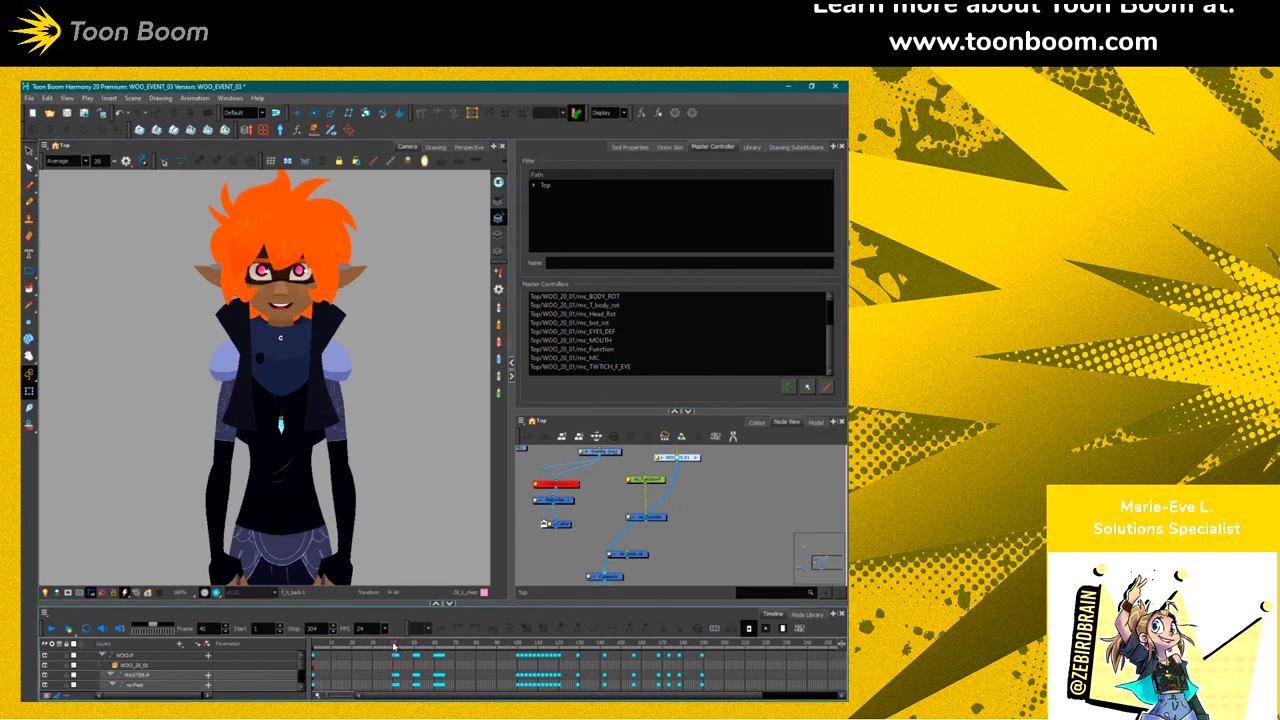
key(comma)
click(265, 548)
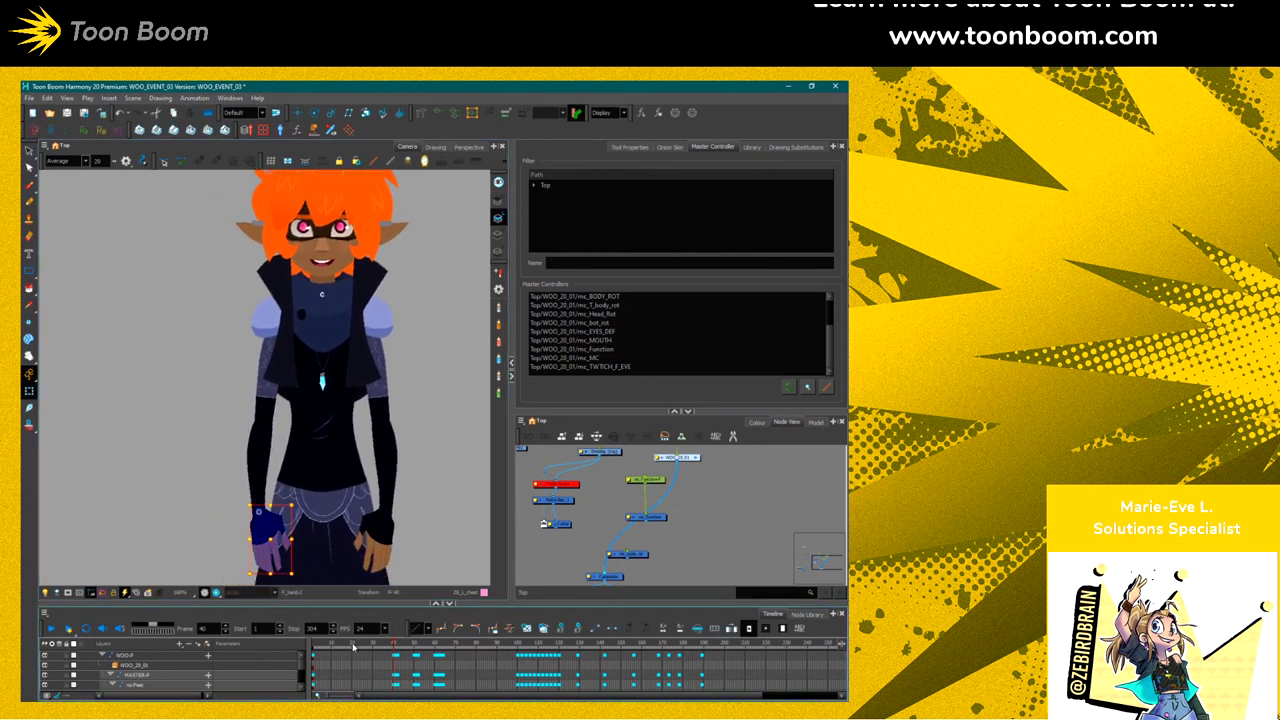
click(331, 644)
key(comma)
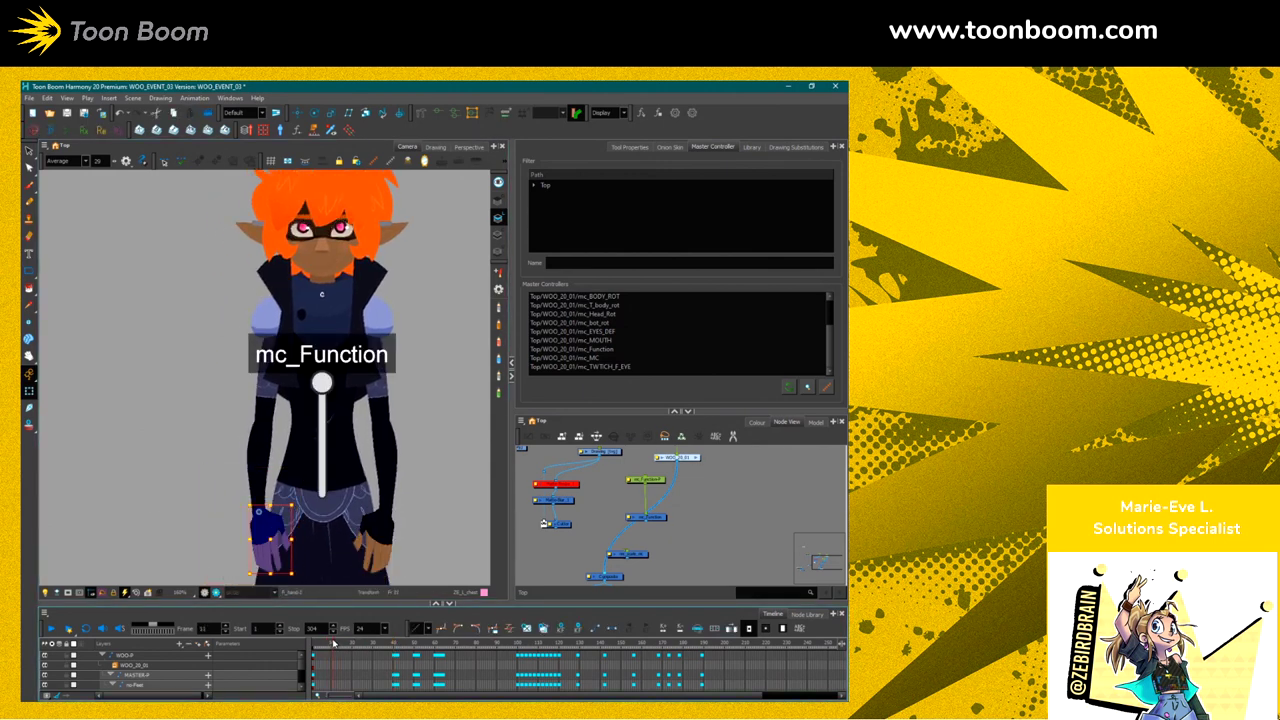
key(period)
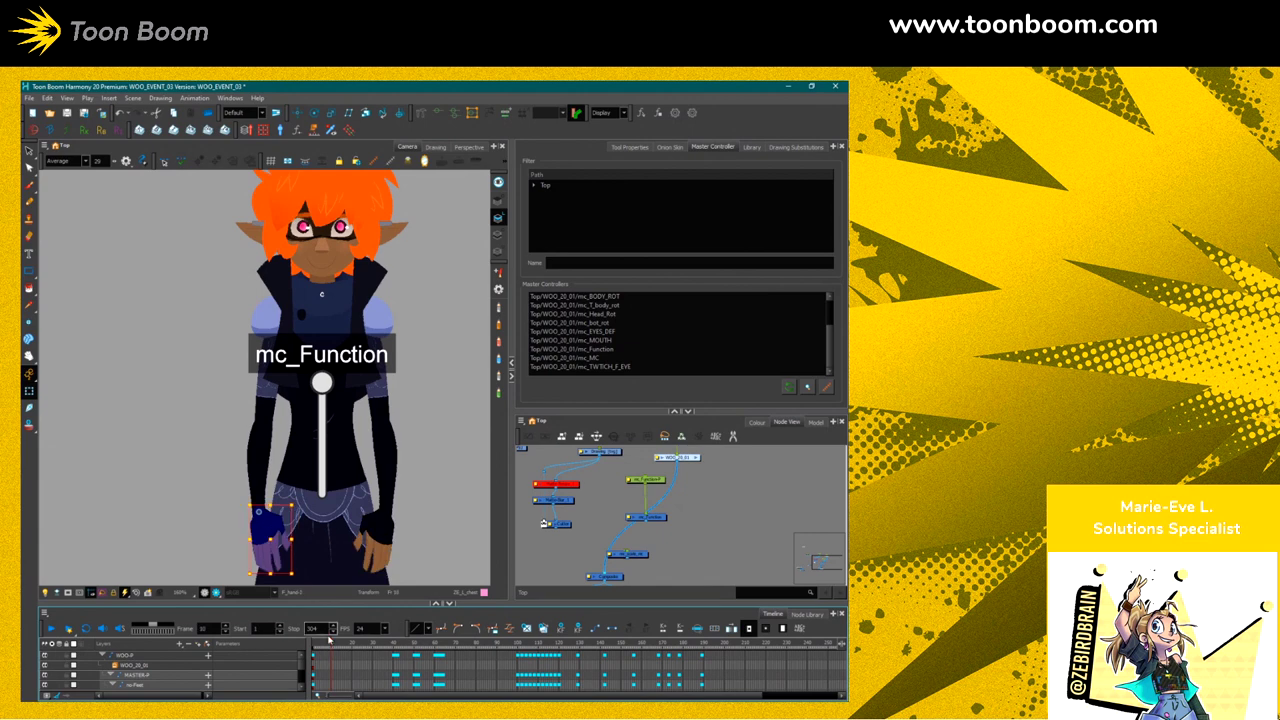
Pose the character's arm in a raised wave at frame 10 by rotating the arm upward and adjusting the forearm
click(258, 470)
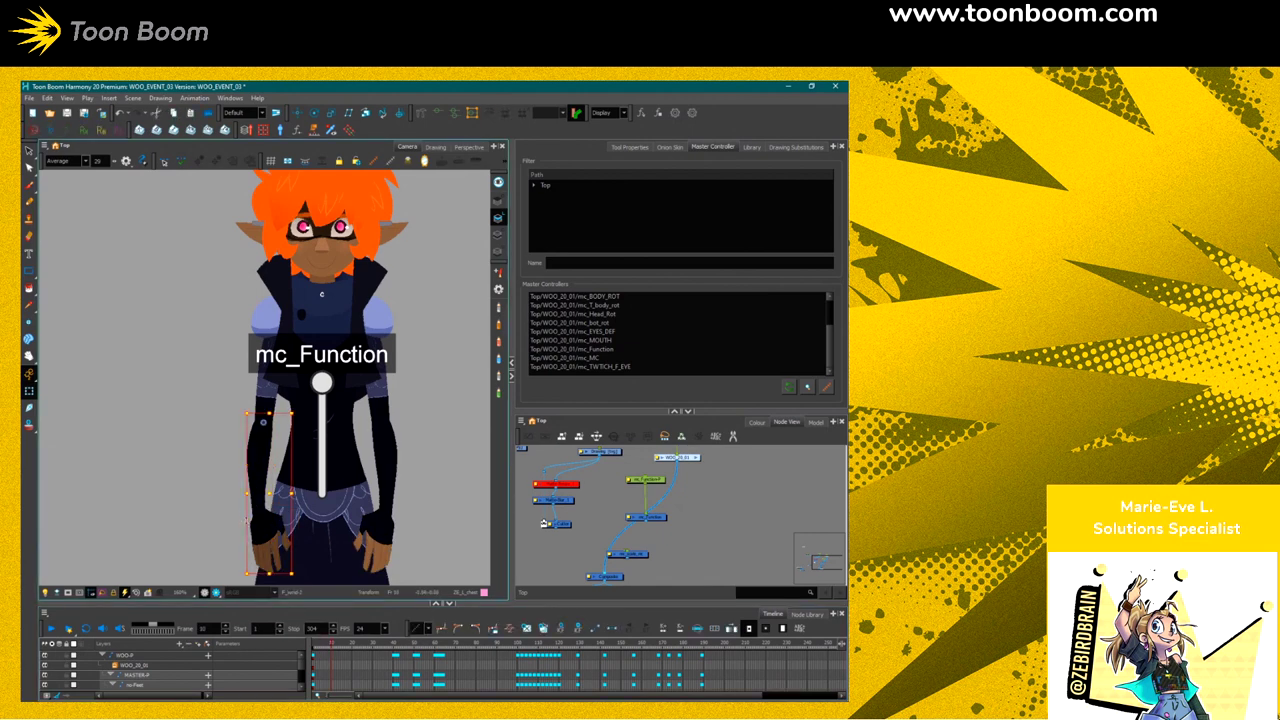
key(b)
click(199, 461)
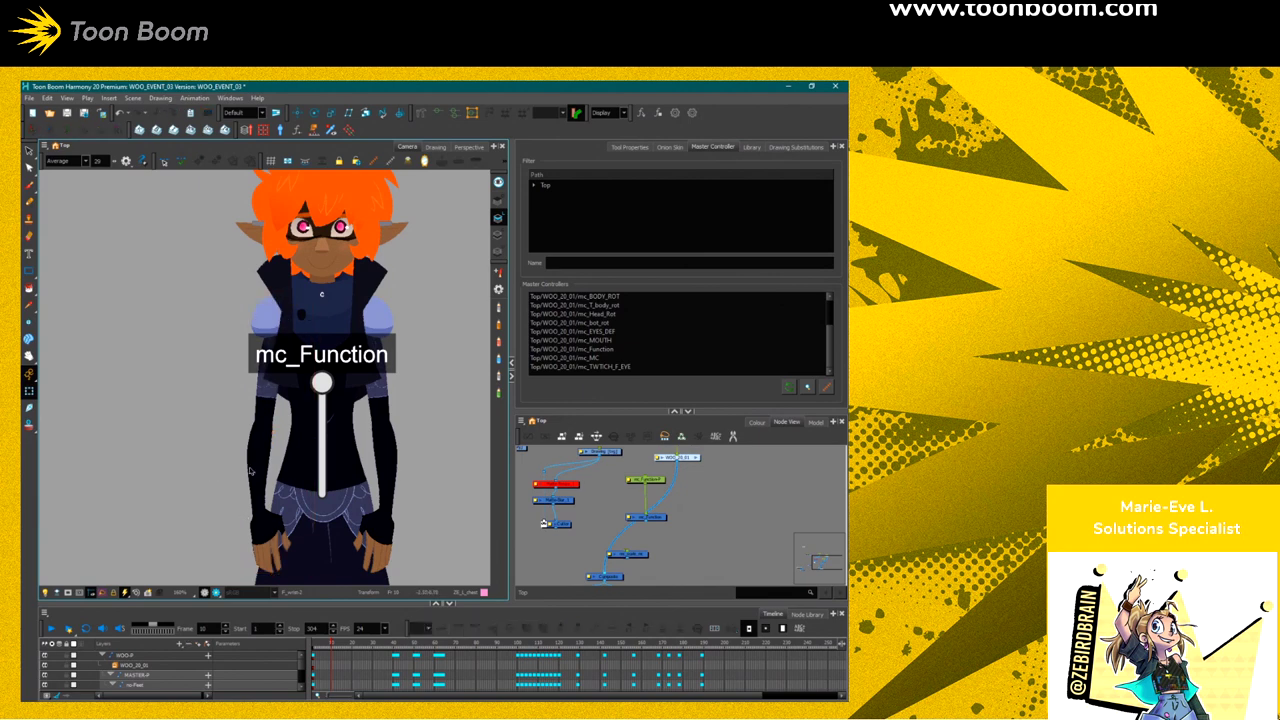
click(252, 470)
key(b)
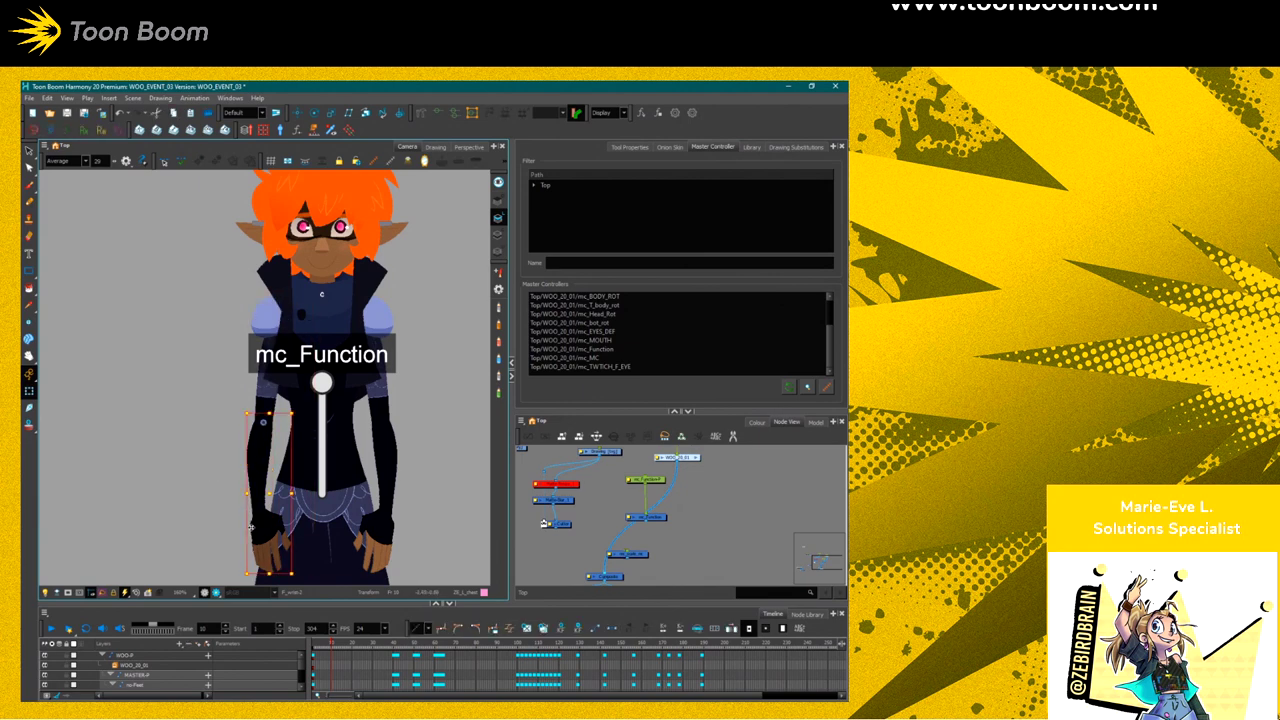
drag(241, 575, 100, 337)
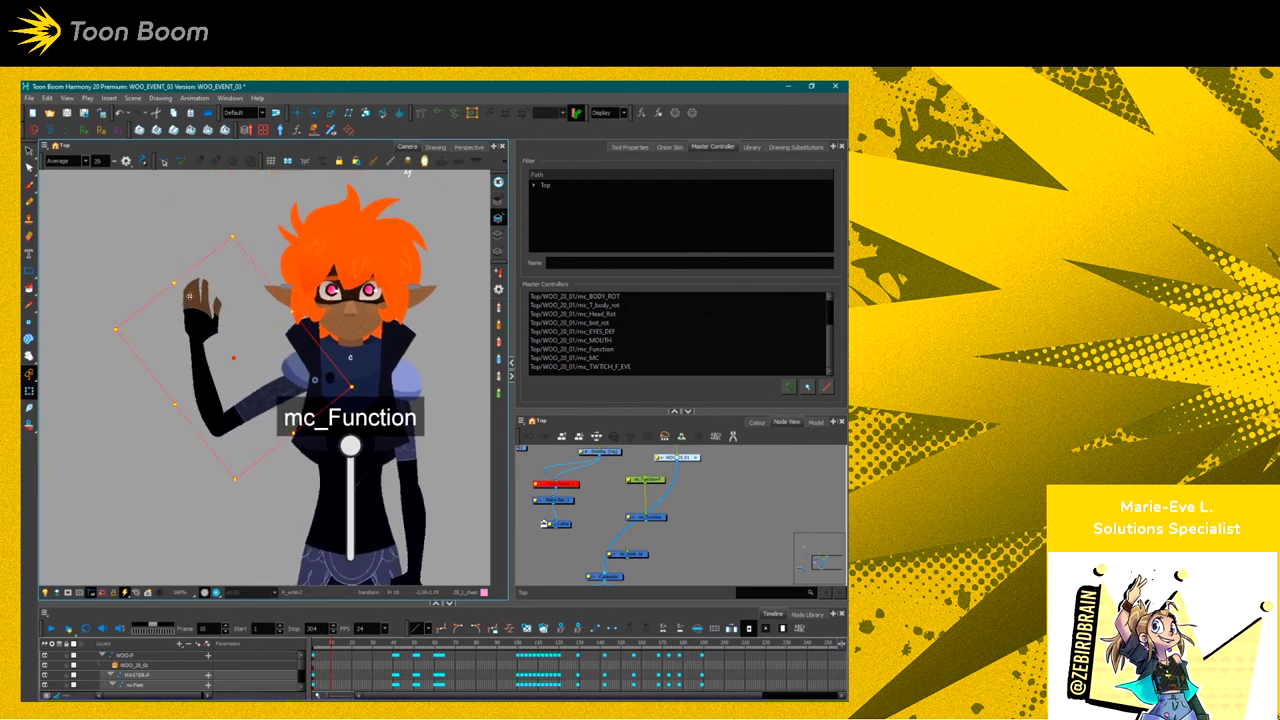
click(190, 296)
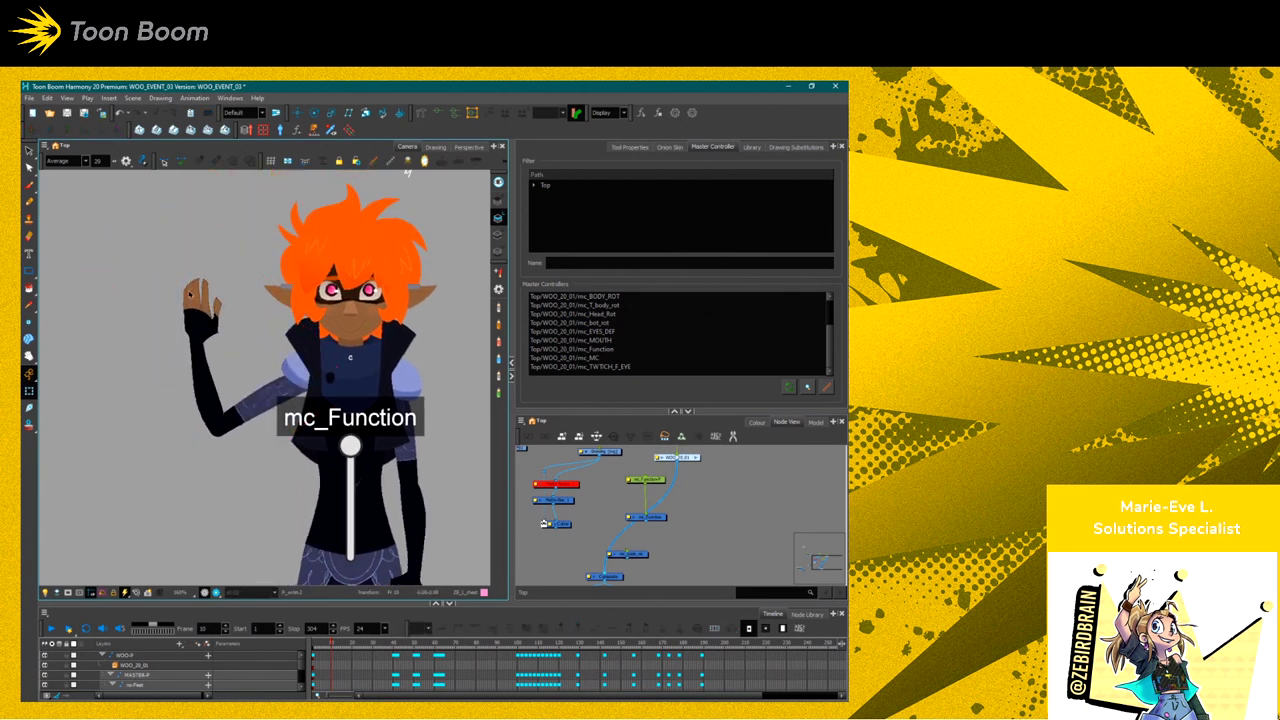
mouse_move(168, 265)
mouse_down()
mouse_move(115, 296)
mouse_move(154, 274)
mouse_up()
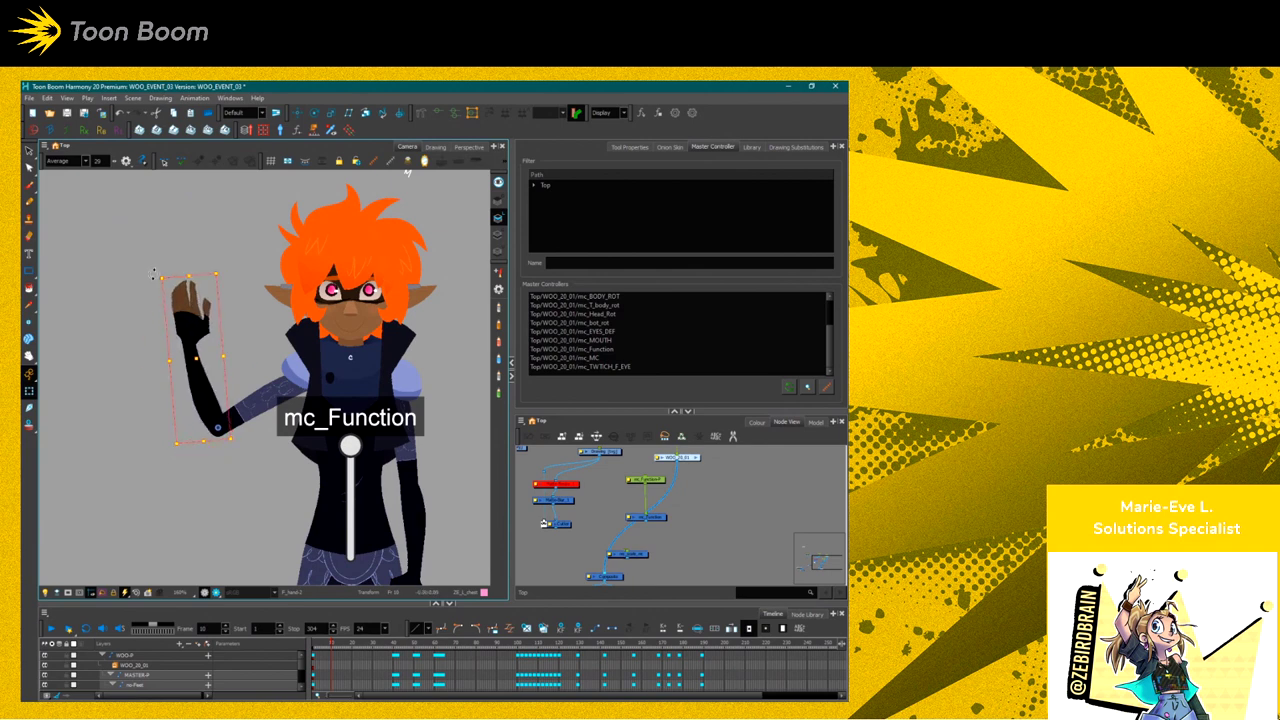